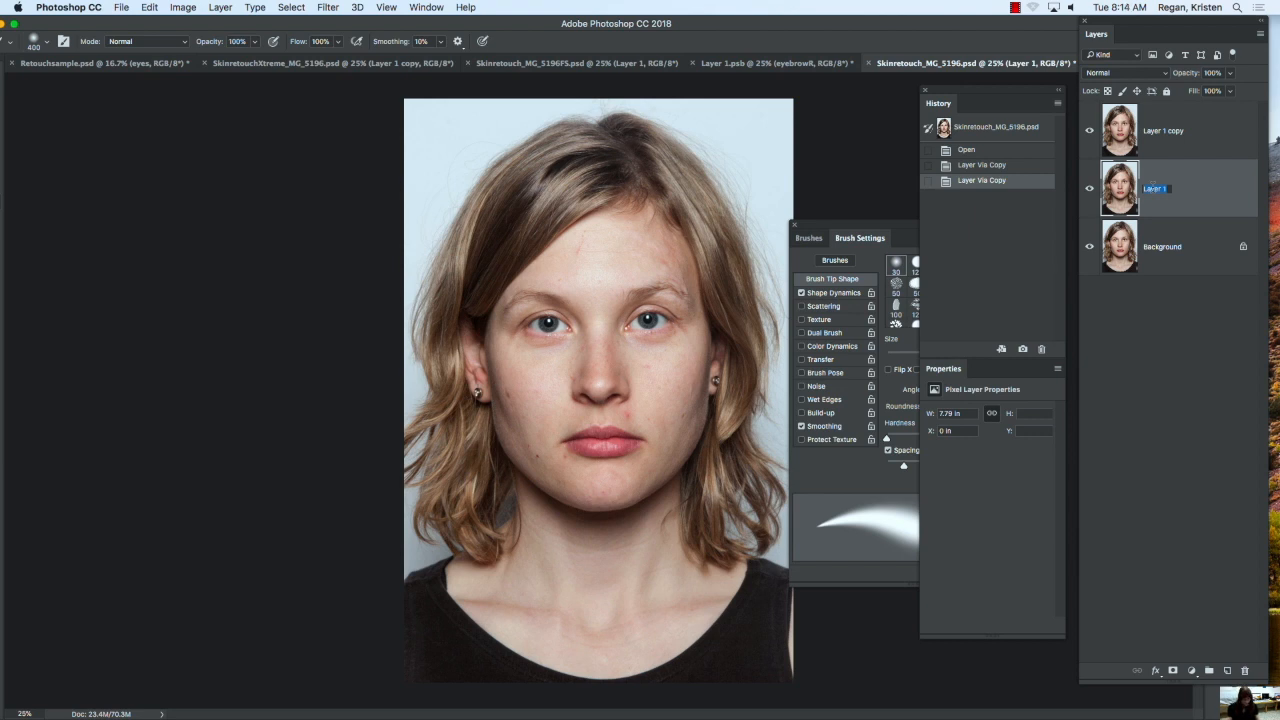
Step: Rename the middle layer to blur and the top layer to texture
{"action": "type", "text": "D"}
{"action": "key", "text": "Return"}
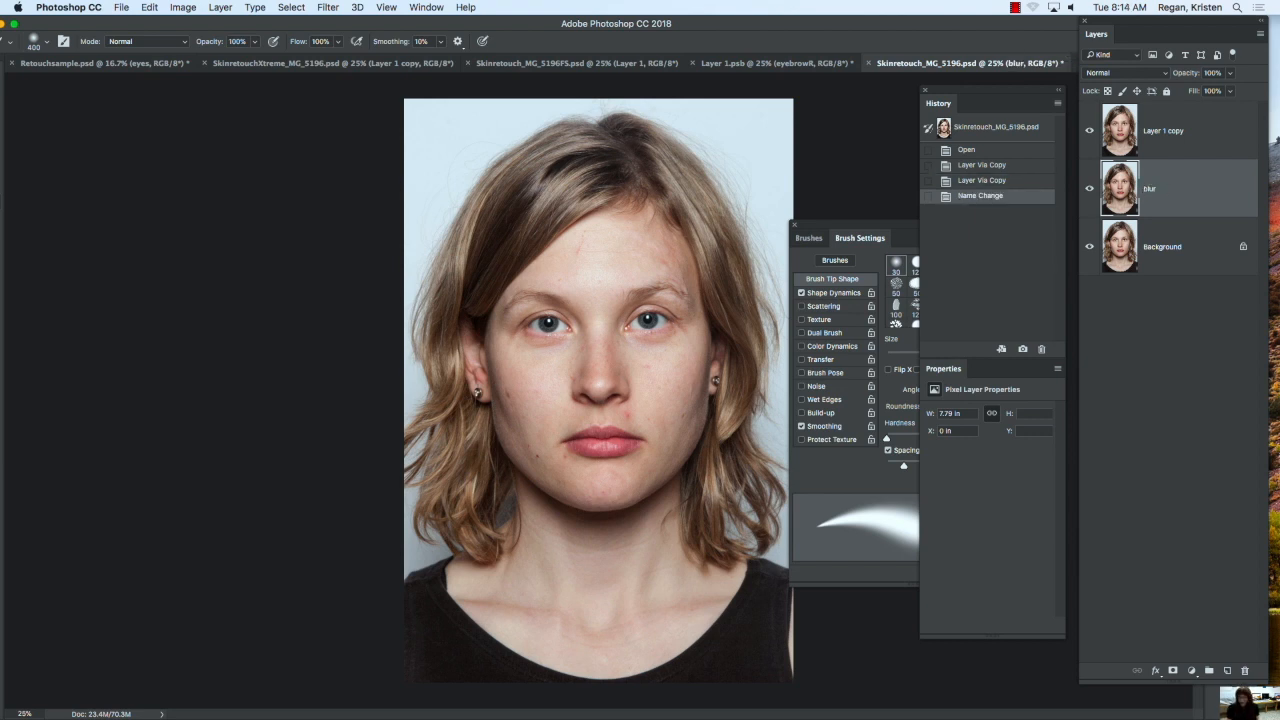
{"action": "double_click", "coordinate": [1165, 130]}
{"action": "key", "text": "BackSpace"}
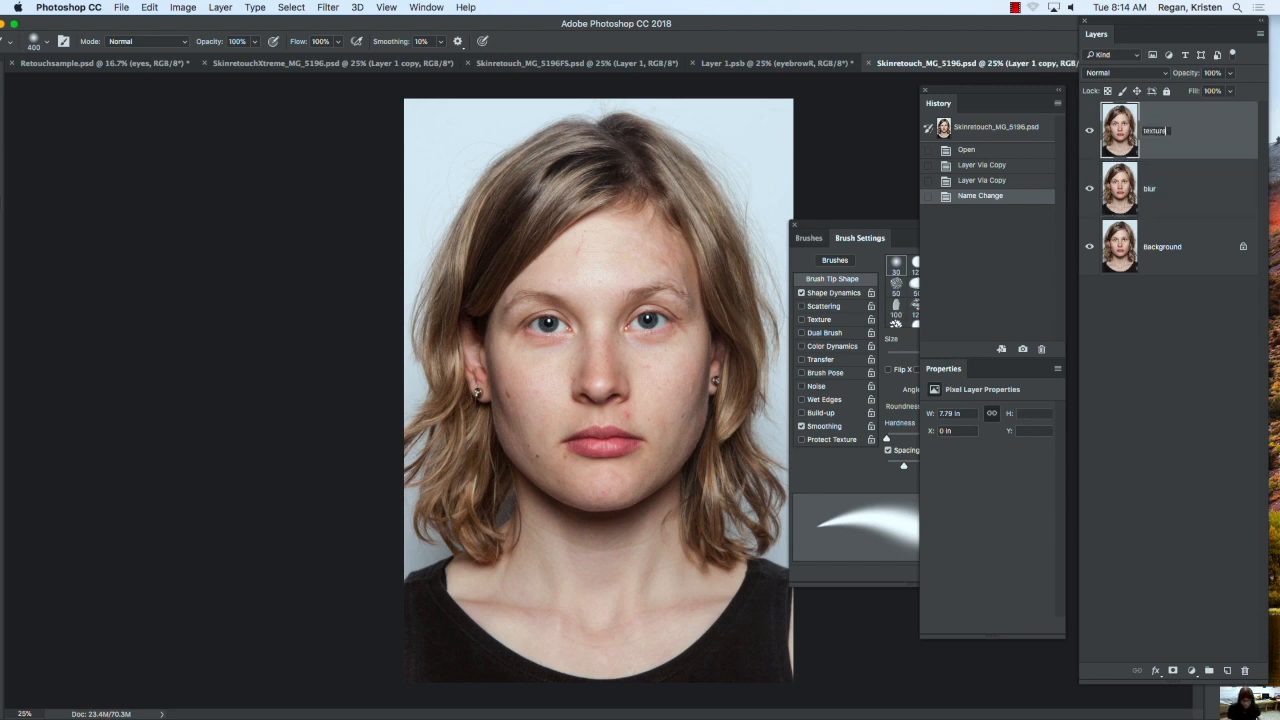
{"action": "key", "text": "Return"}
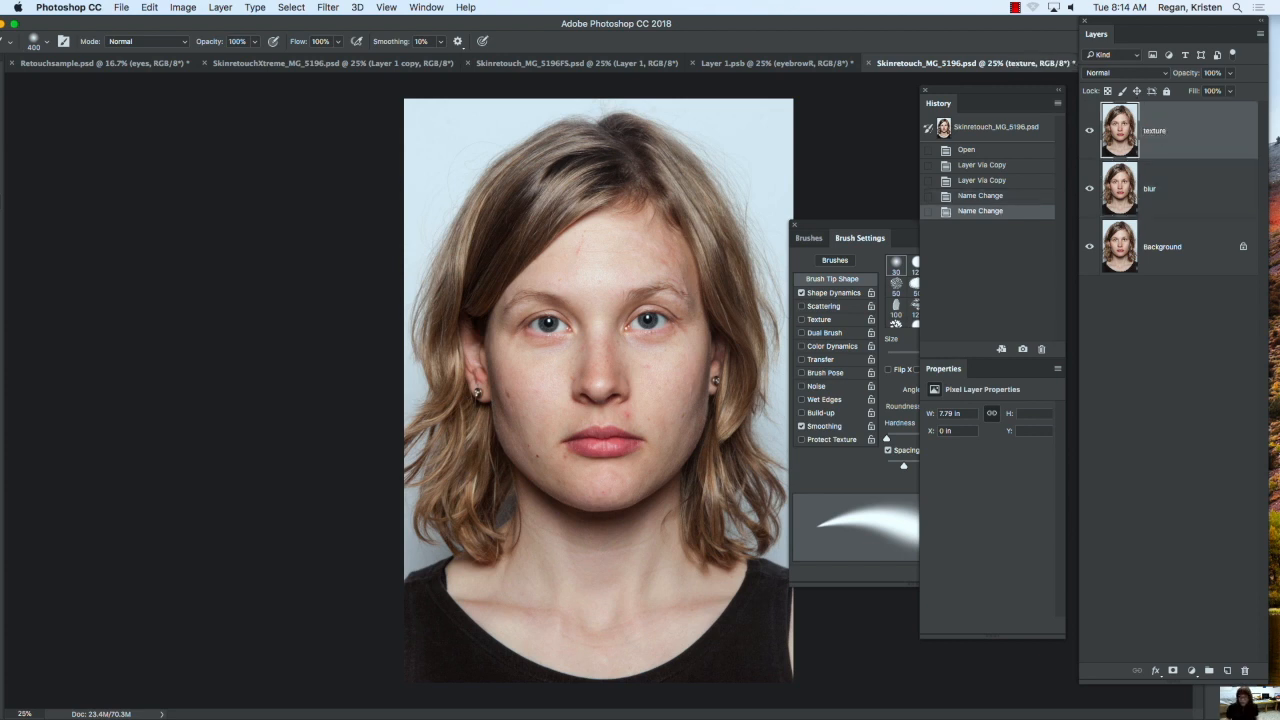
Step: Hide the texture layer and make the blur layer active
{"action": "left_click", "coordinate": [1089, 133]}
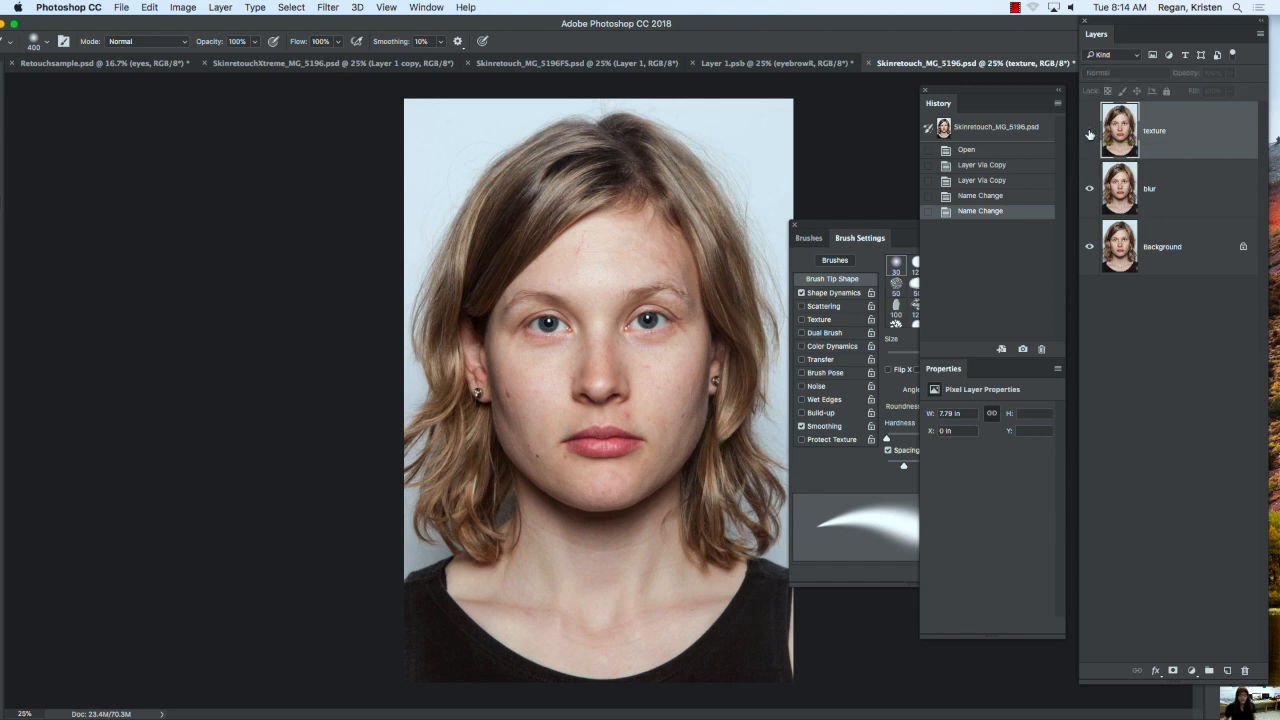
{"action": "left_click", "coordinate": [1113, 192]}
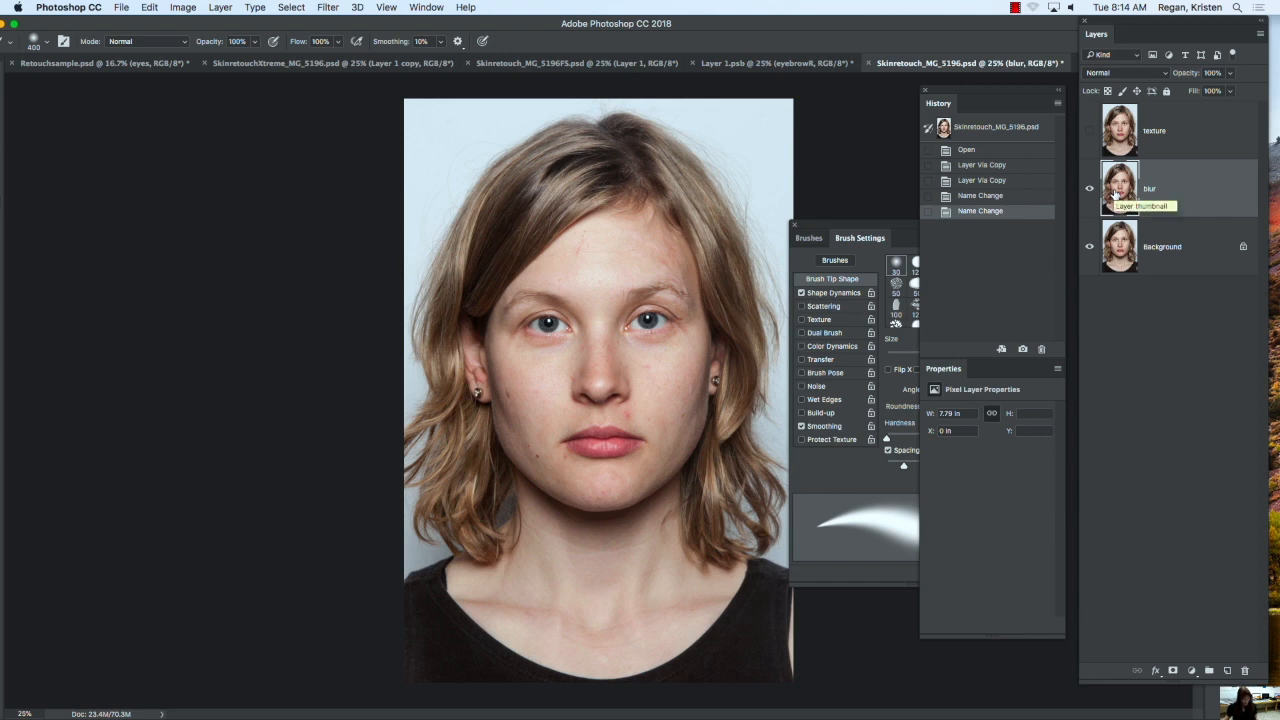
{"action": "left_click", "coordinate": [328, 8]}
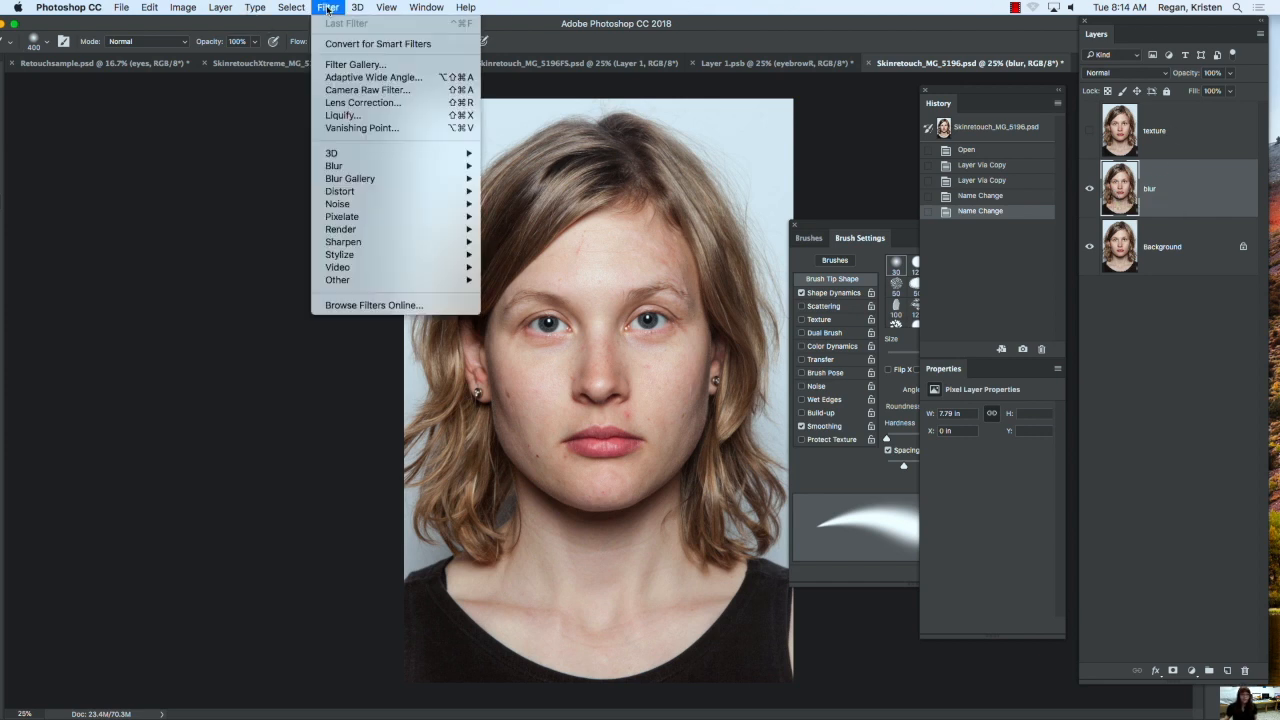
{"action": "mouse_move", "coordinate": [345, 167]}
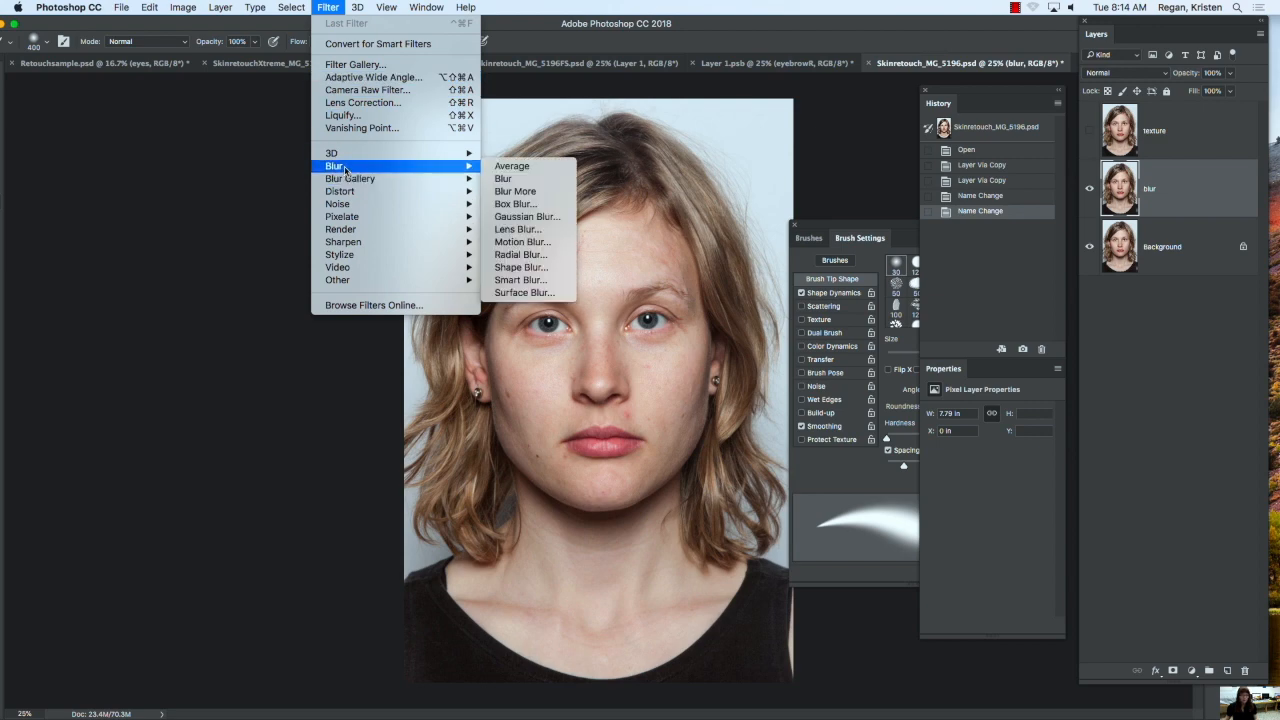
{"action": "left_click", "coordinate": [519, 219]}
{"action": "left_click_drag", "start_coordinate": [590, 248], "coordinate": [227, 215]}
{"action": "left_click_drag", "start_coordinate": [211, 416], "coordinate": [251, 417]}
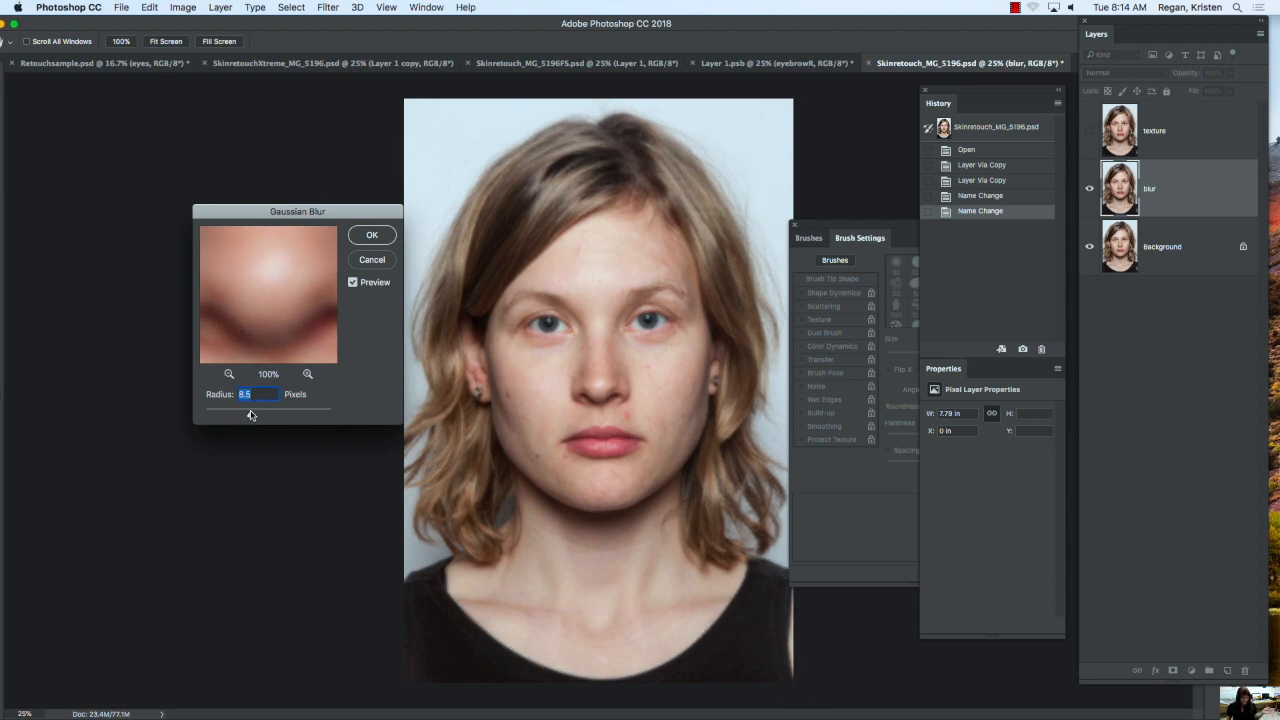
{"action": "left_click_drag", "start_coordinate": [248, 416], "coordinate": [251, 416]}
{"action": "left_click_drag", "start_coordinate": [252, 414], "coordinate": [249, 413]}
{"action": "left_click", "coordinate": [370, 261]}
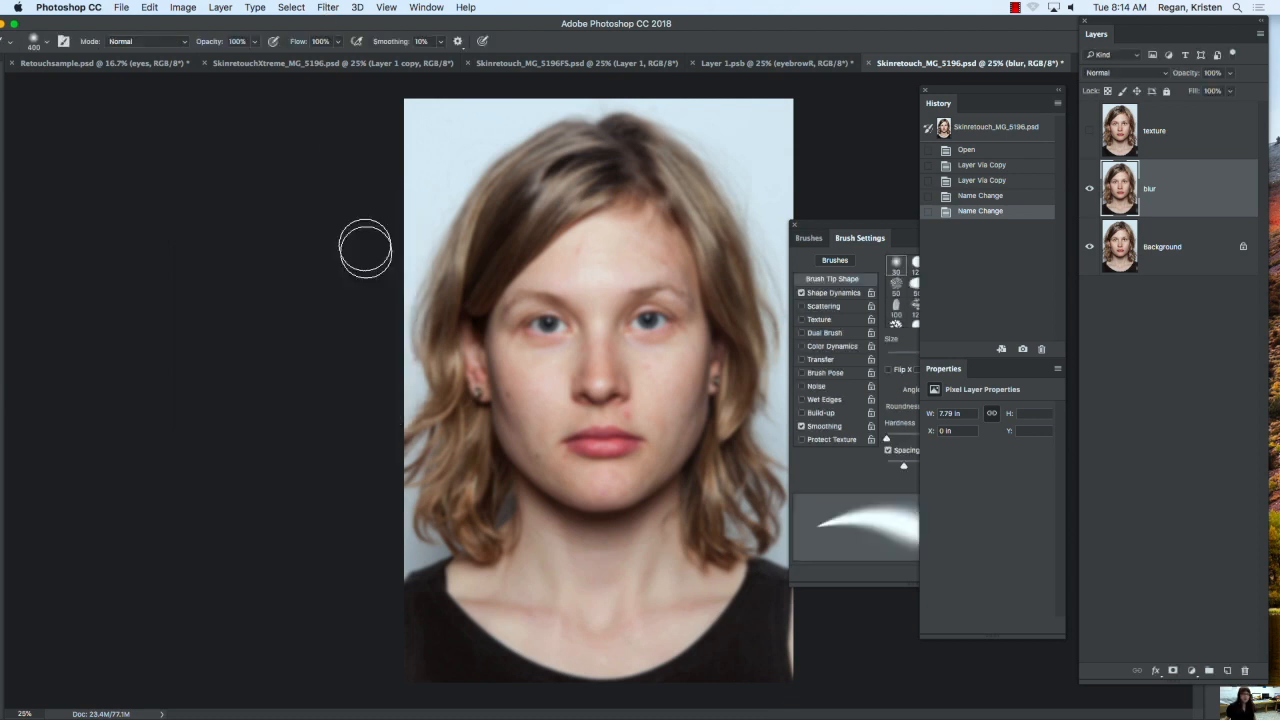
Step: Apply a Gaussian Blur with a radius of about 9.9 pixels to the blur layer
{"action": "left_click", "coordinate": [330, 8]}
{"action": "mouse_move", "coordinate": [343, 167]}
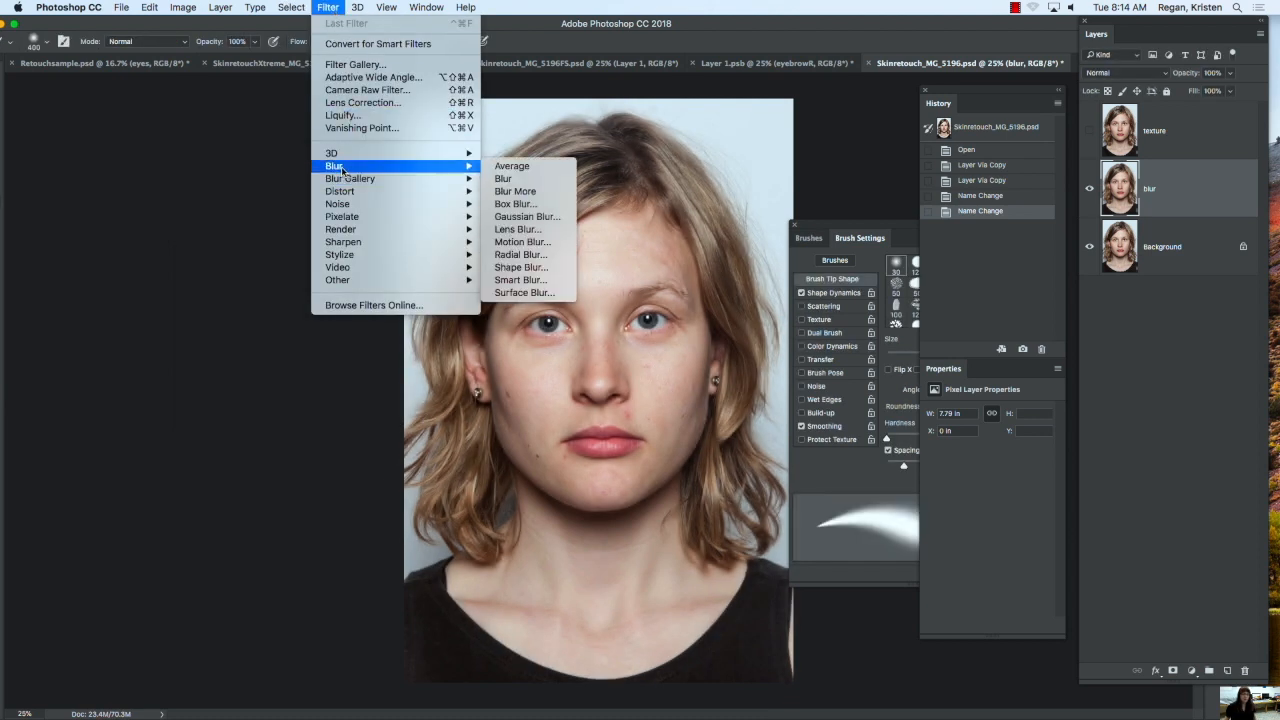
{"action": "left_click", "coordinate": [514, 218]}
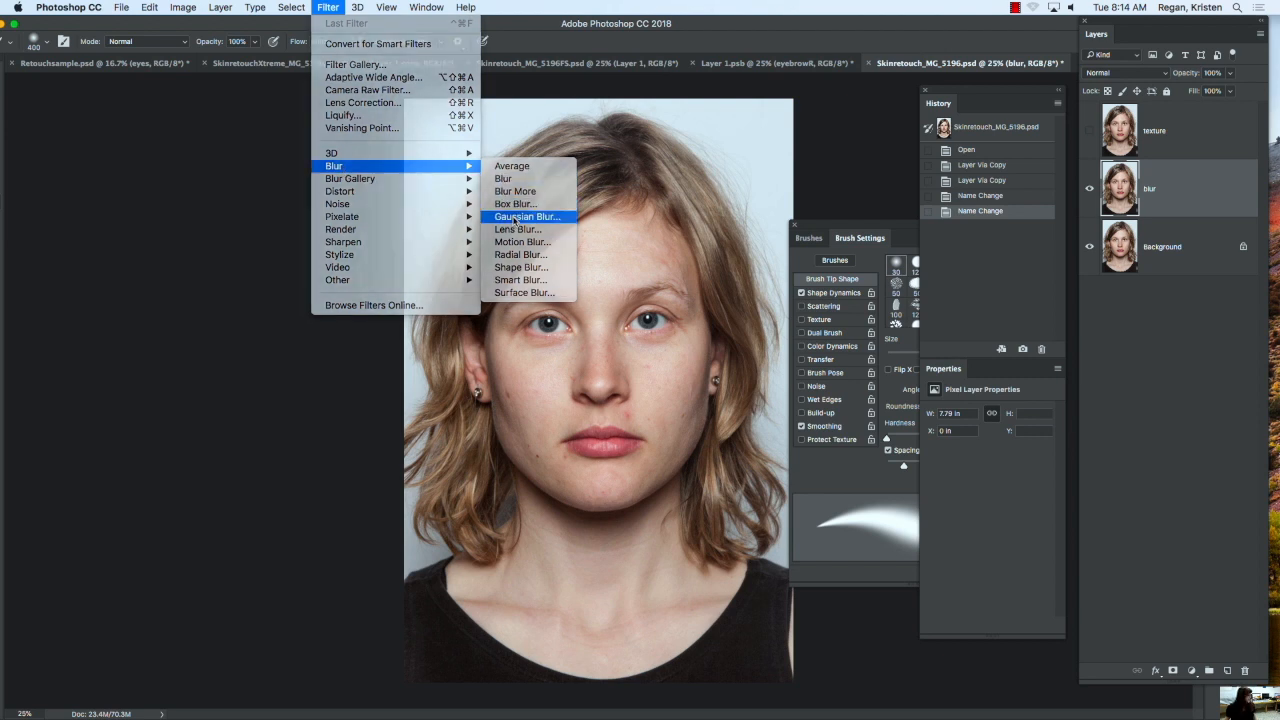
{"action": "left_click_drag", "start_coordinate": [211, 414], "coordinate": [256, 416]}
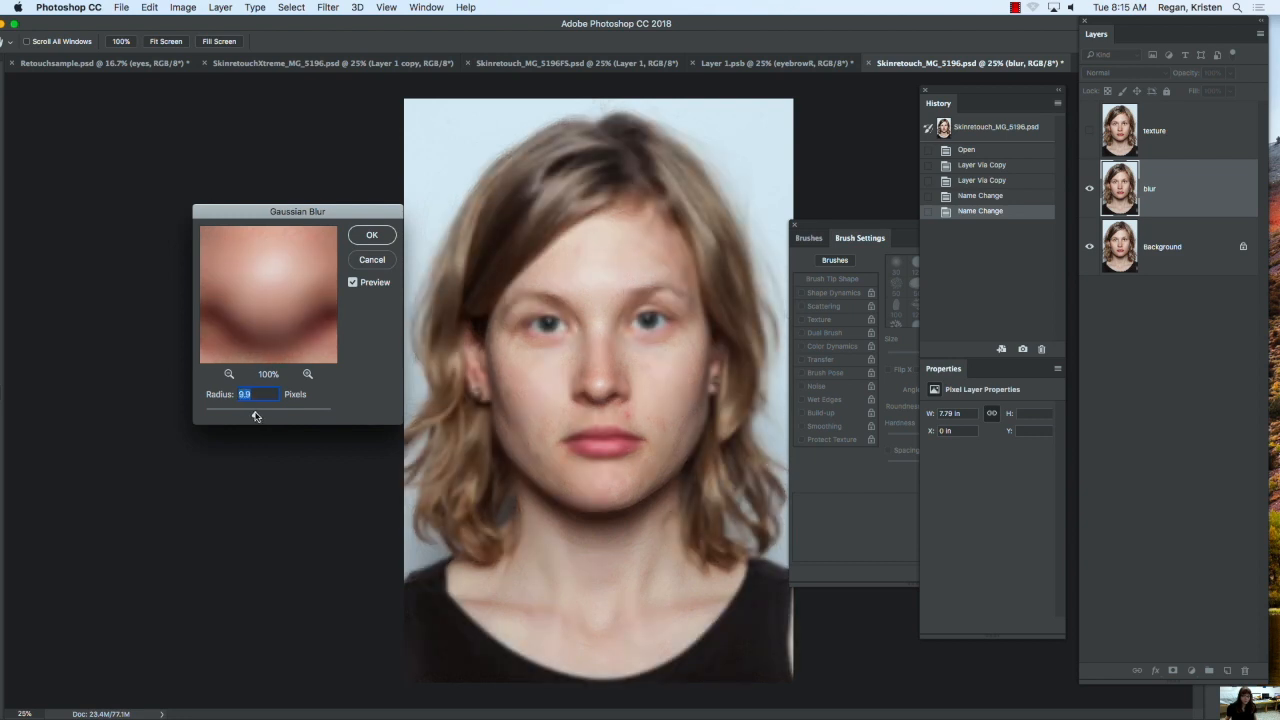
{"action": "left_click", "coordinate": [364, 239]}
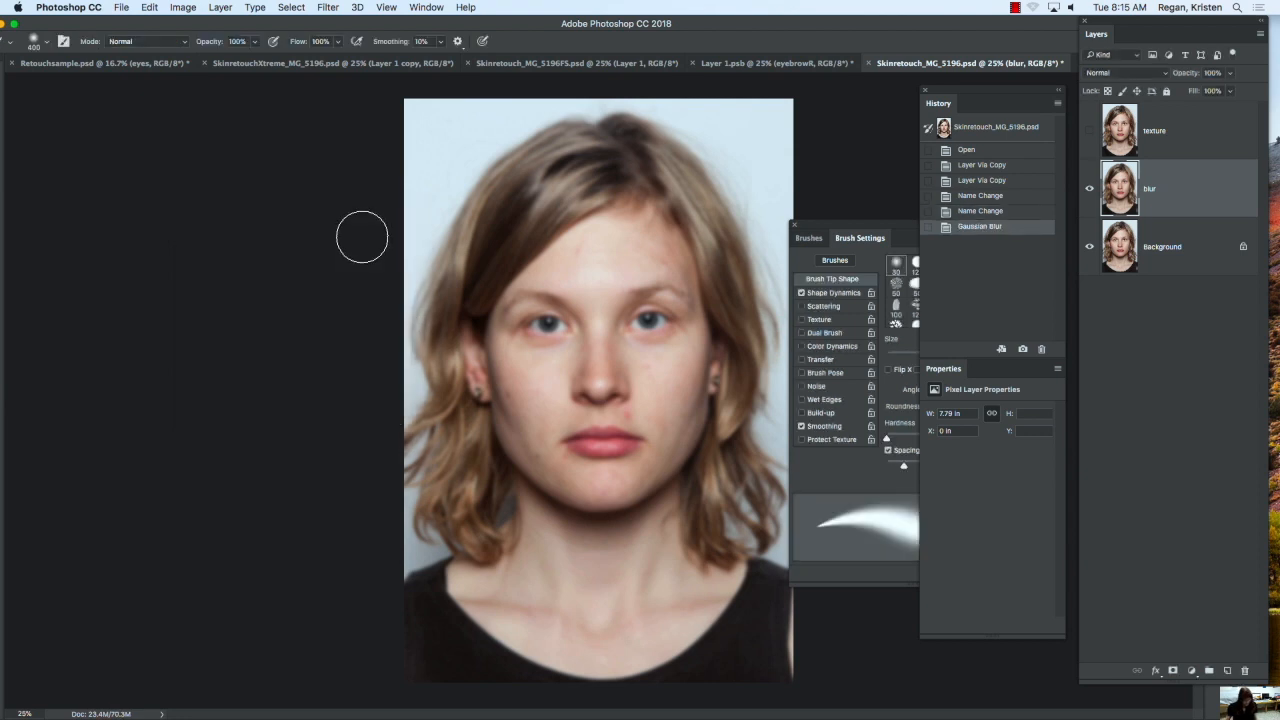
Step: Show the texture layer again and set up Apply Image on it with the blur layer as source and Subtract blending
{"action": "left_click", "coordinate": [1115, 133]}
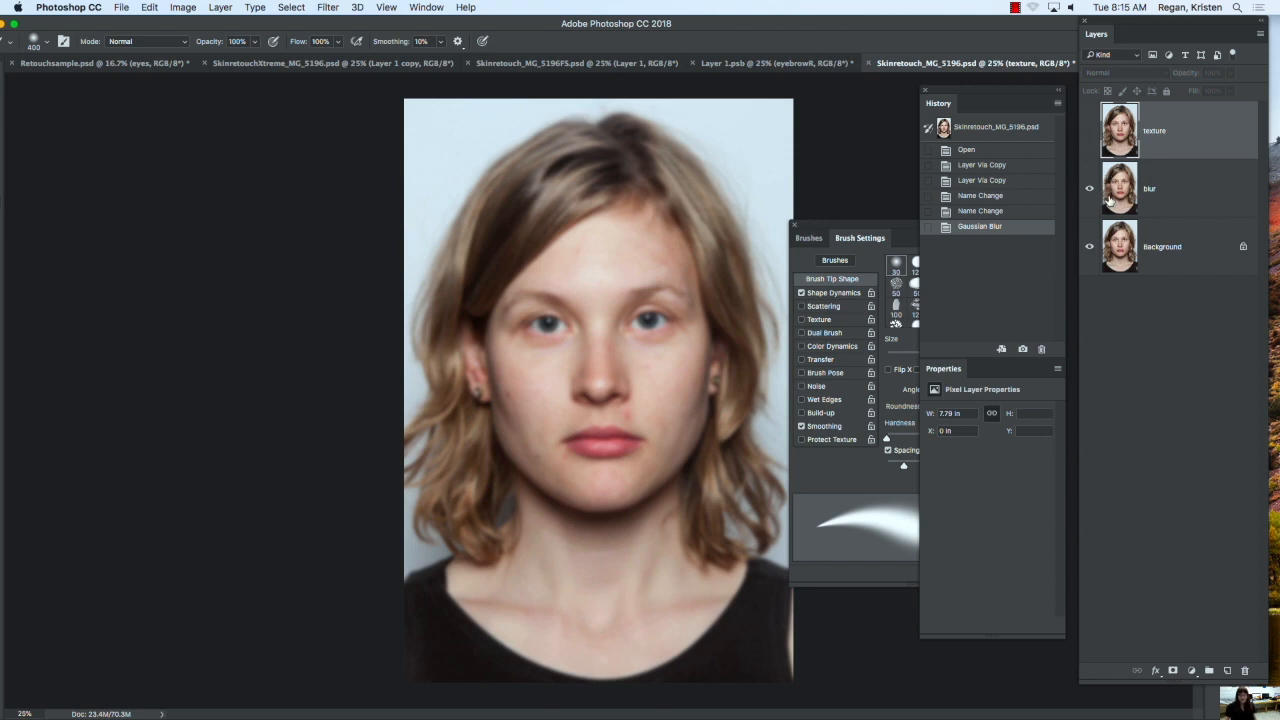
{"action": "left_click", "coordinate": [1090, 131]}
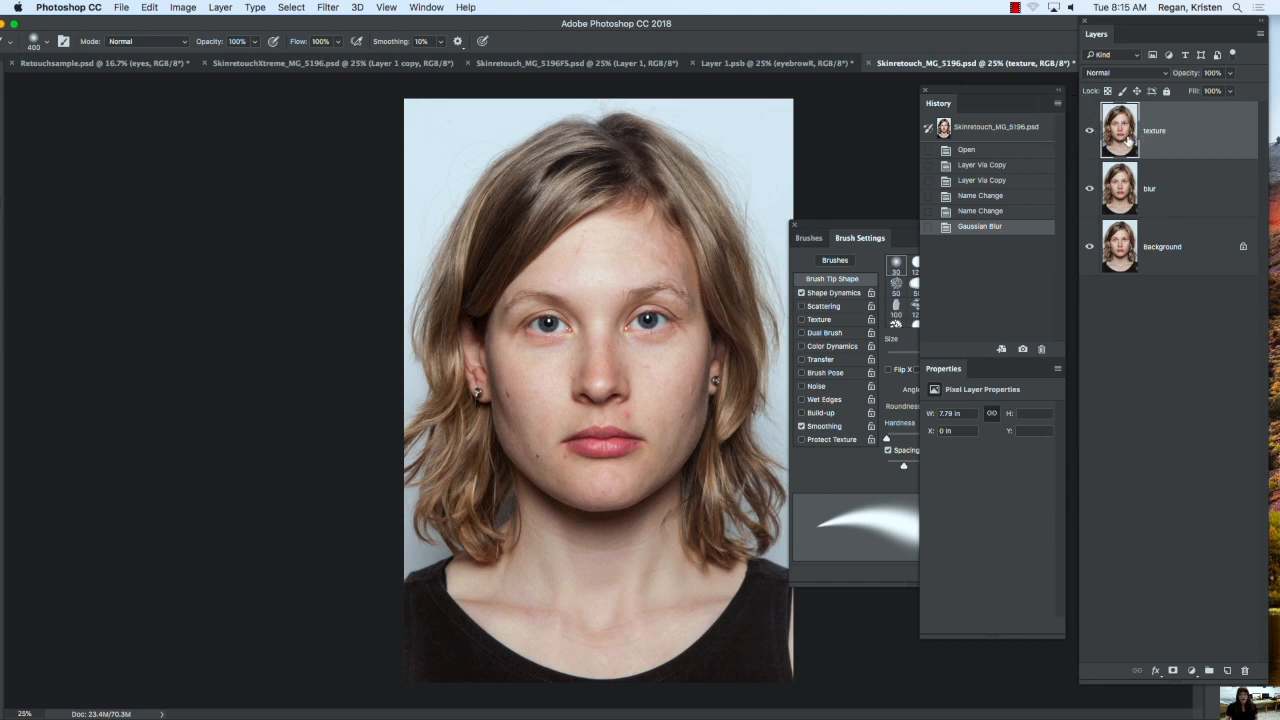
{"action": "left_click", "coordinate": [188, 8]}
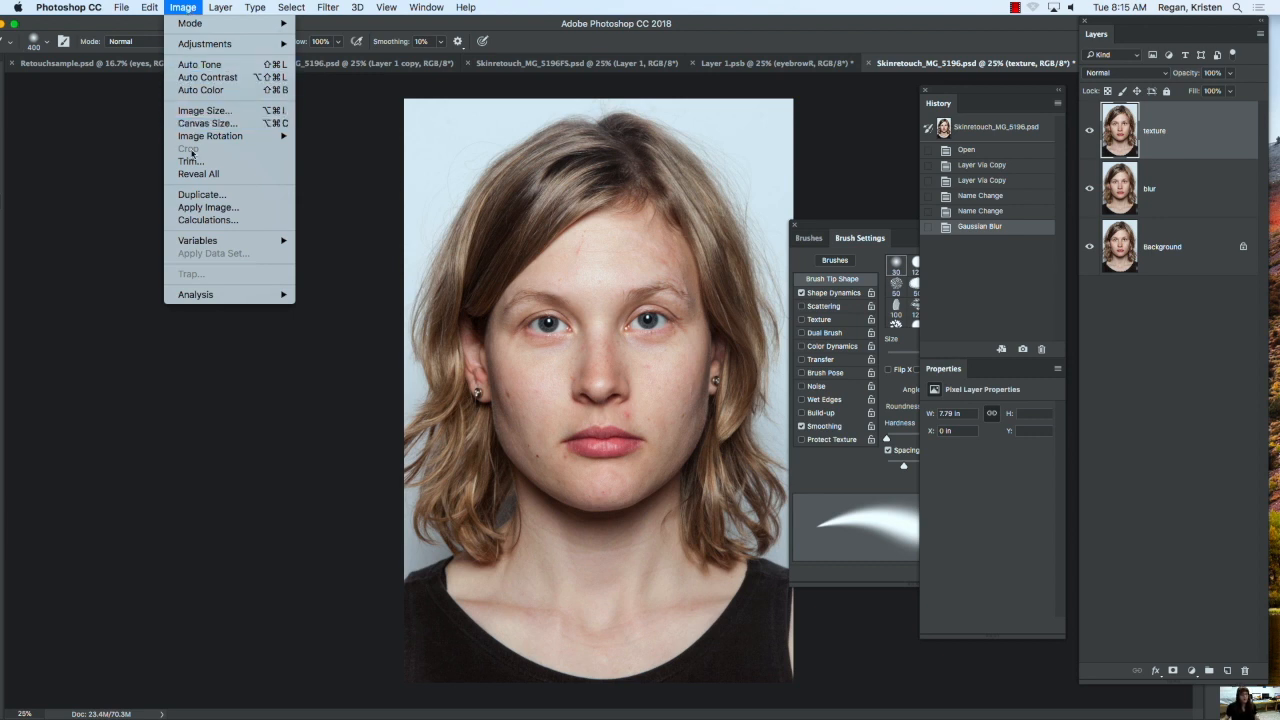
{"action": "left_click", "coordinate": [192, 208]}
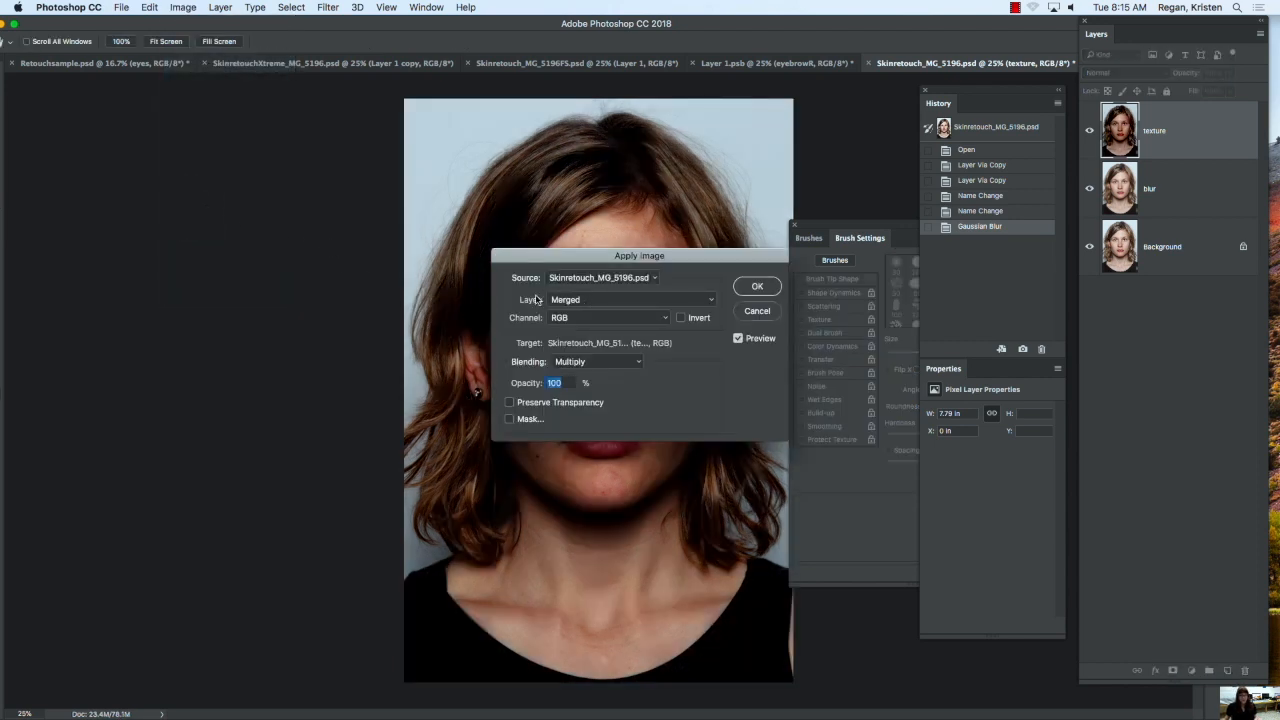
{"action": "left_click", "coordinate": [642, 301]}
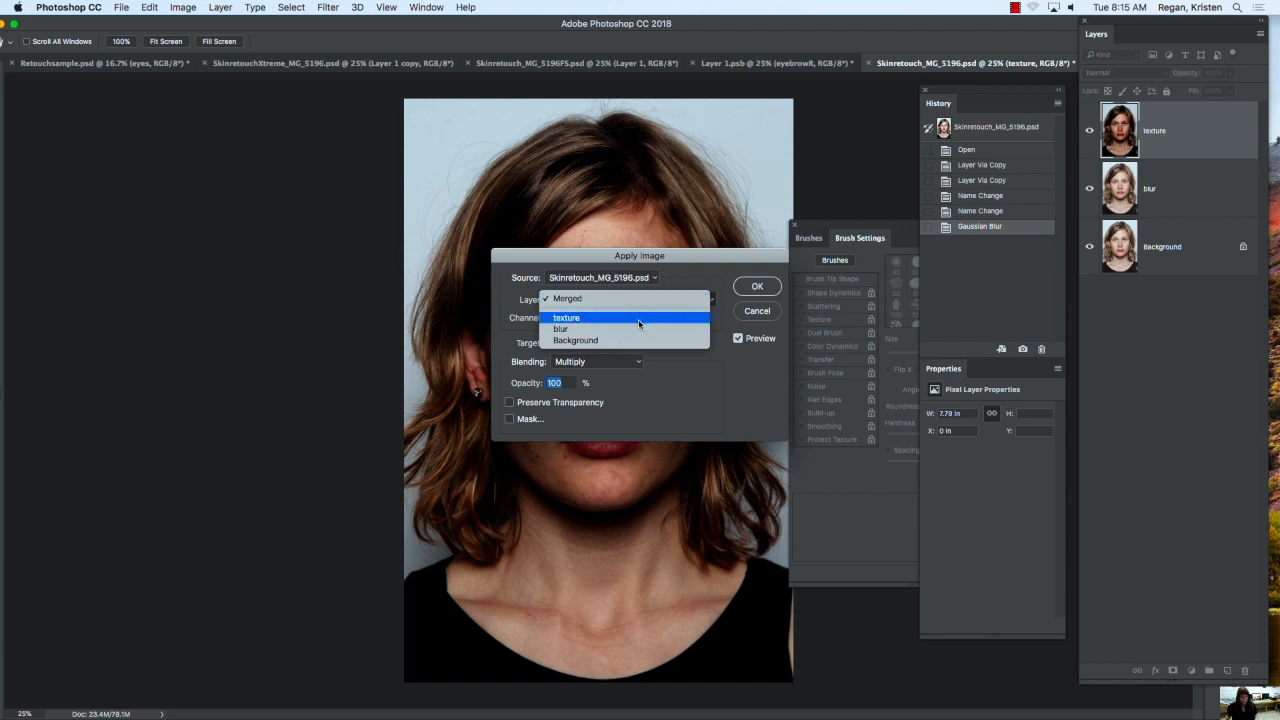
{"action": "left_click", "coordinate": [630, 329]}
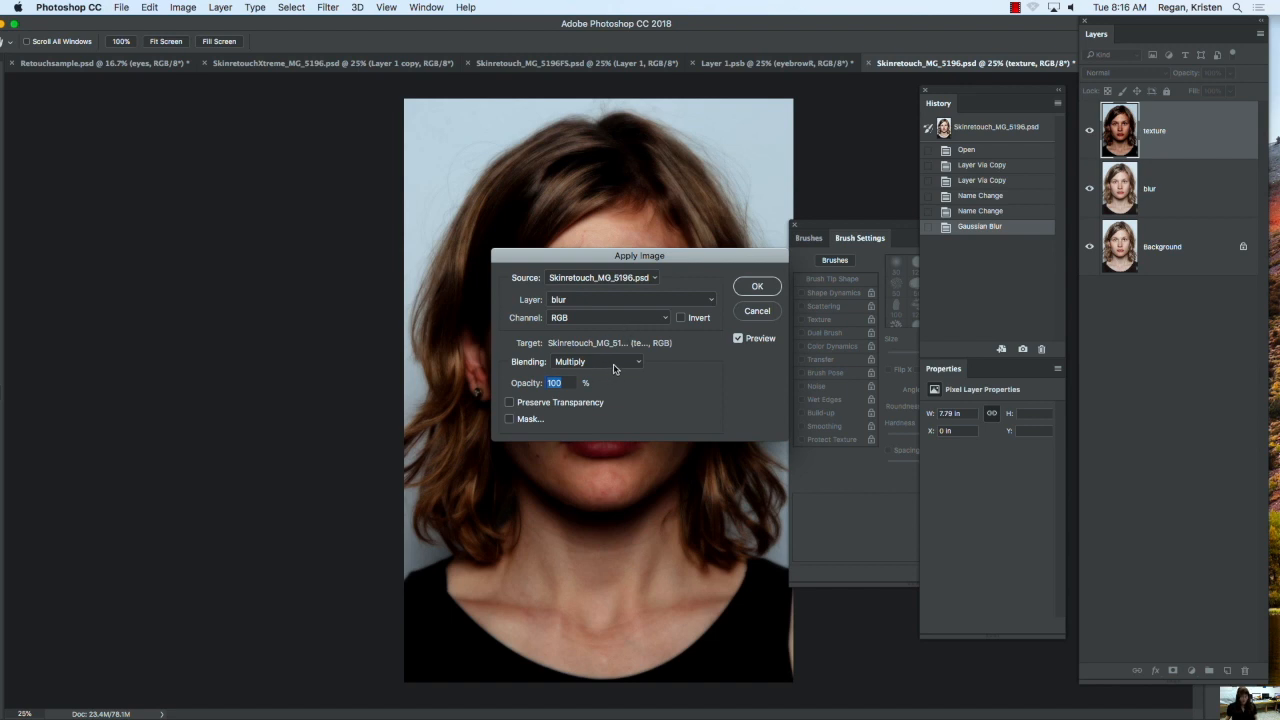
{"action": "left_click", "coordinate": [619, 364]}
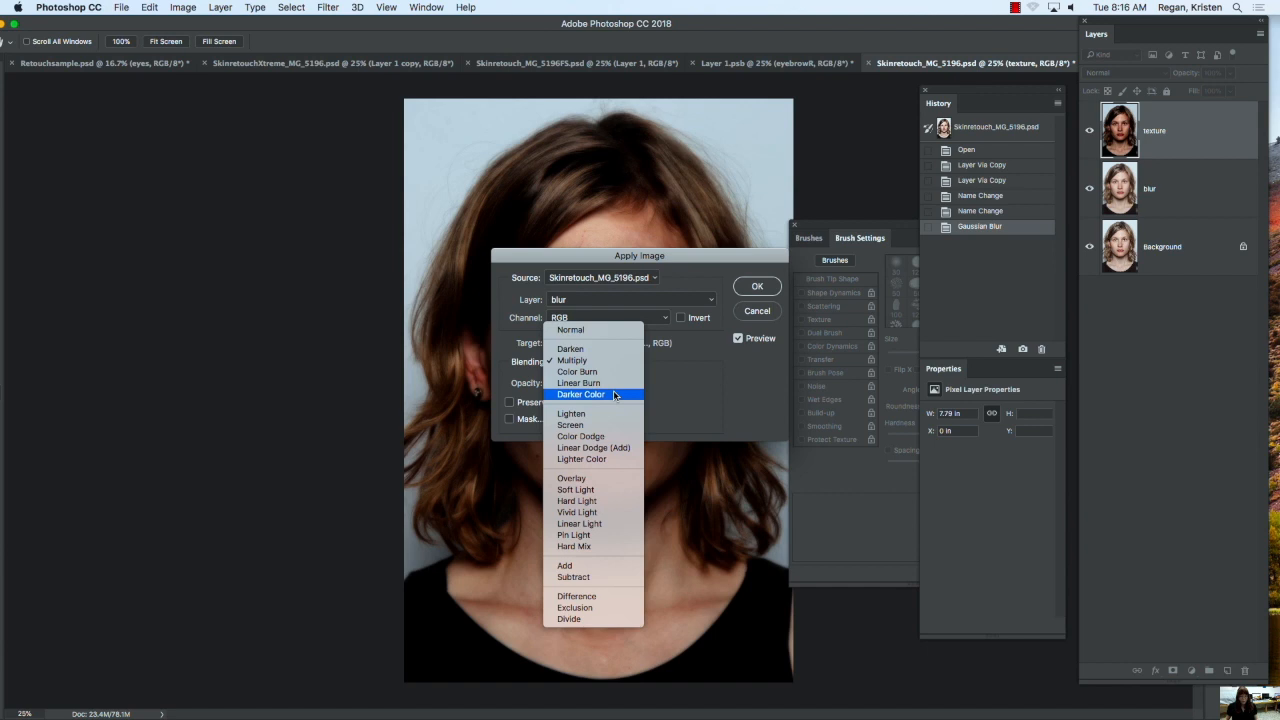
{"action": "left_click", "coordinate": [590, 578]}
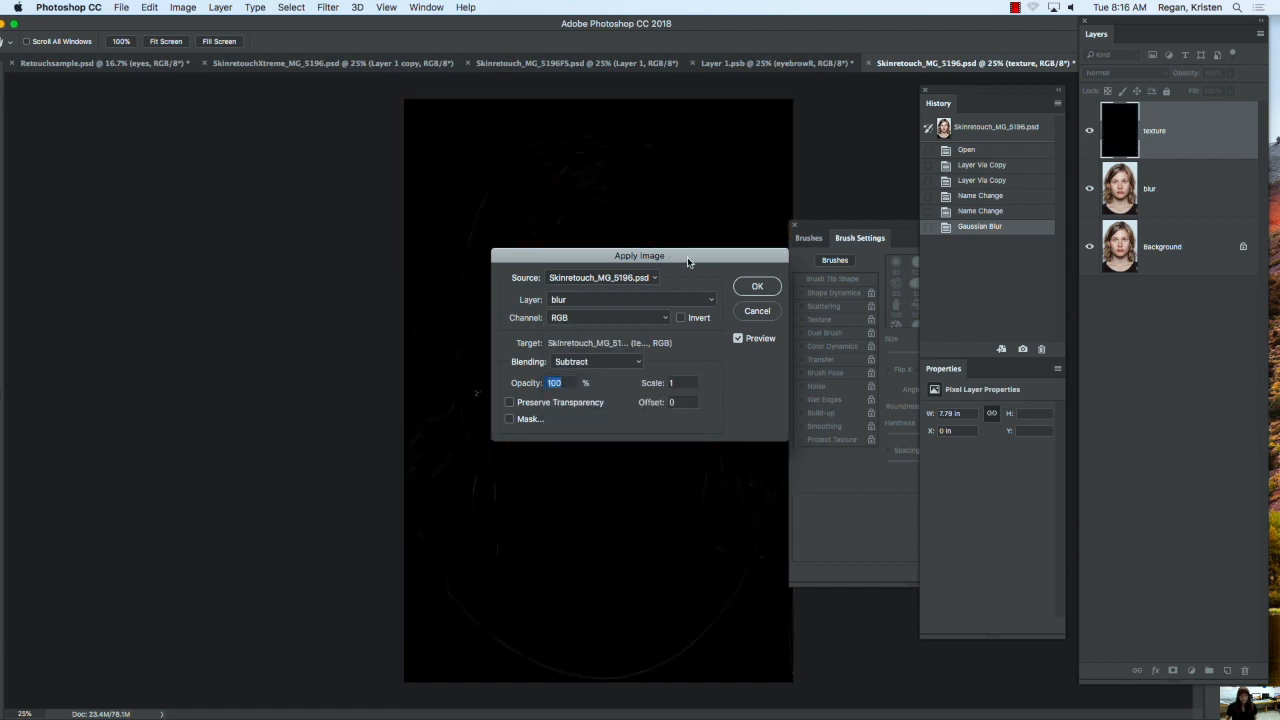
Step: Set the Apply Image scale to 2 and offset to 128, keeping Subtract blending
{"action": "left_click_drag", "start_coordinate": [687, 262], "coordinate": [317, 261]}
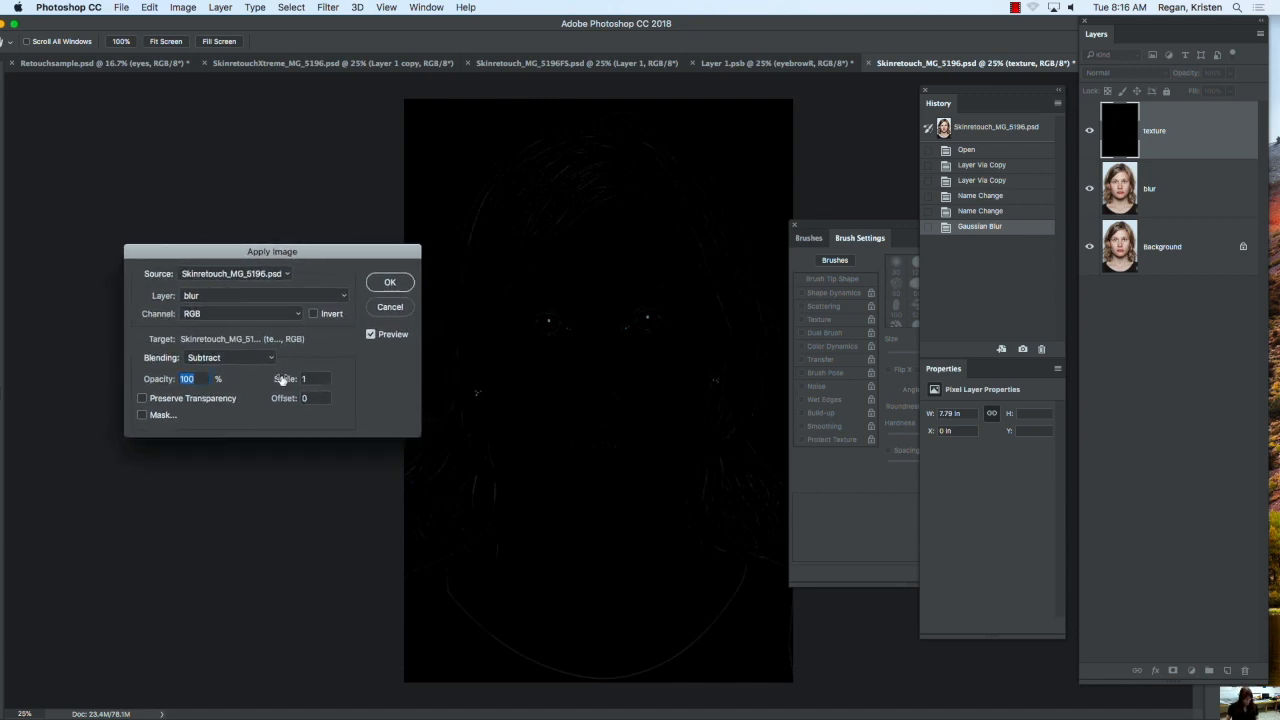
{"action": "left_click", "coordinate": [314, 380]}
{"action": "type", "text": "2"}
{"action": "left_click", "coordinate": [316, 398]}
{"action": "type", "text": "128"}
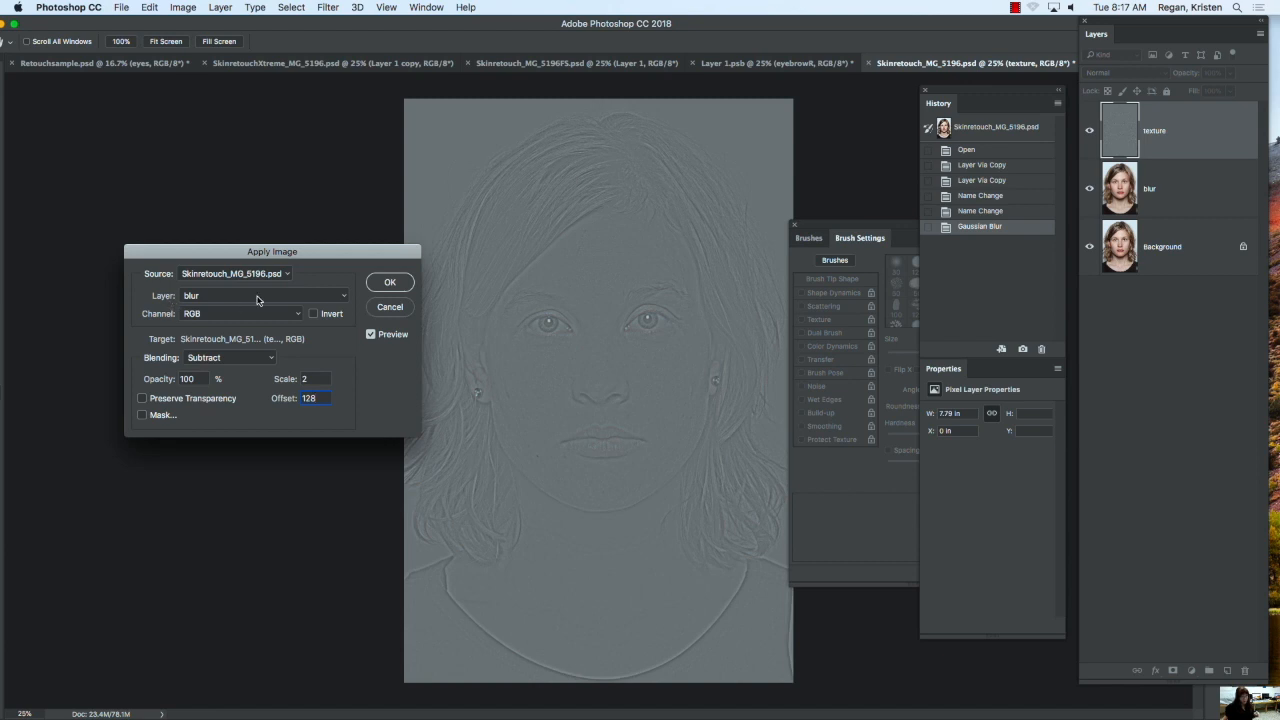
{"action": "left_click", "coordinate": [246, 362]}
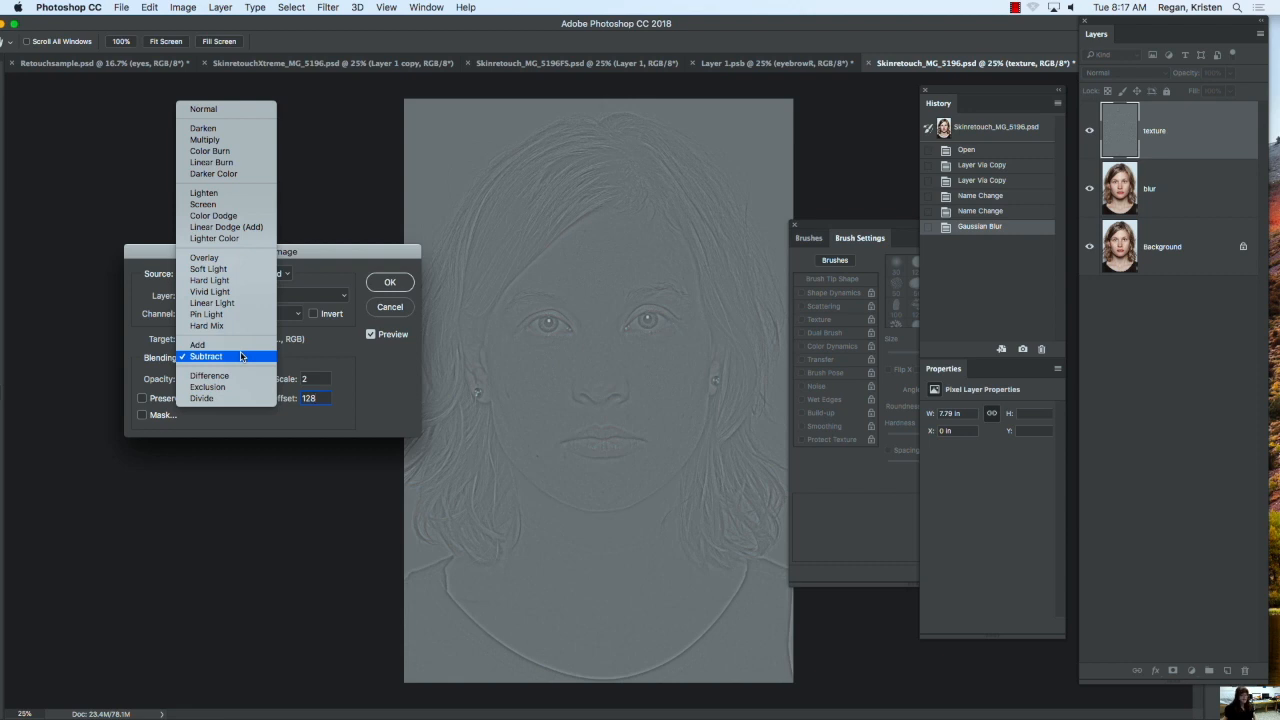
{"action": "left_click", "coordinate": [241, 356]}
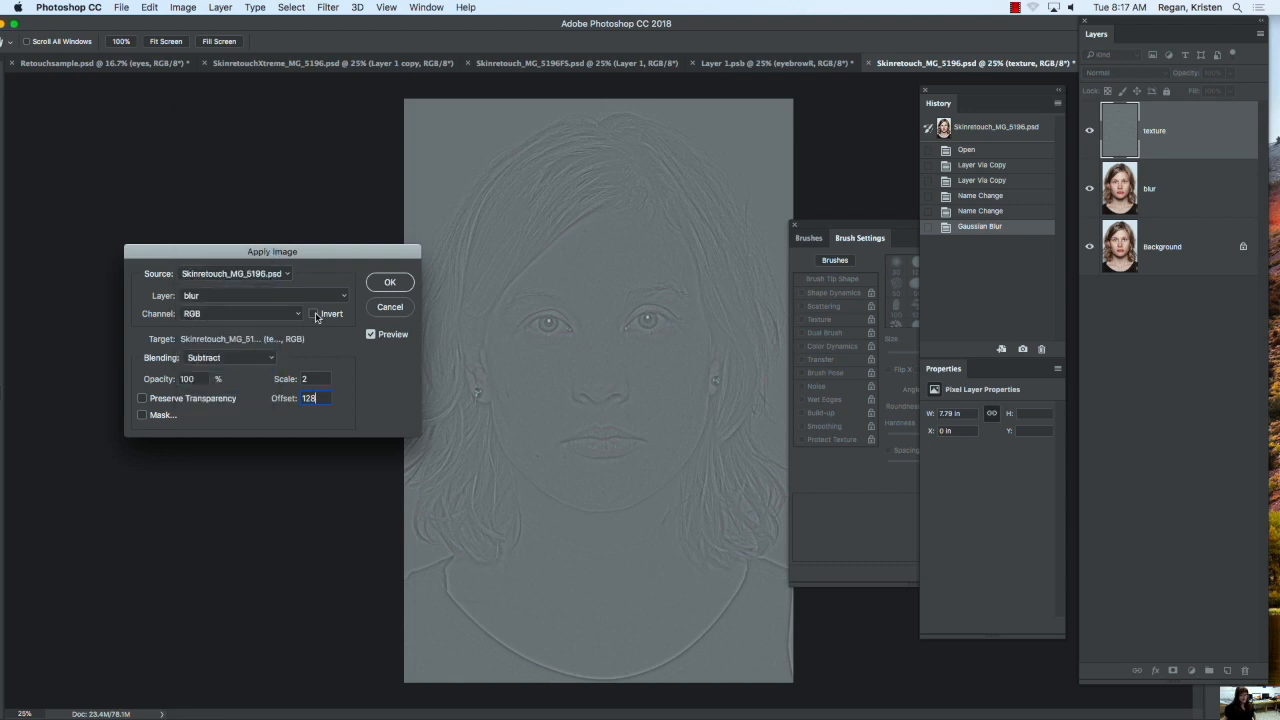
Step: Try inverting the blur source in Apply Image with Add blending, scale 2 and offset 128
{"action": "left_click", "coordinate": [313, 315]}
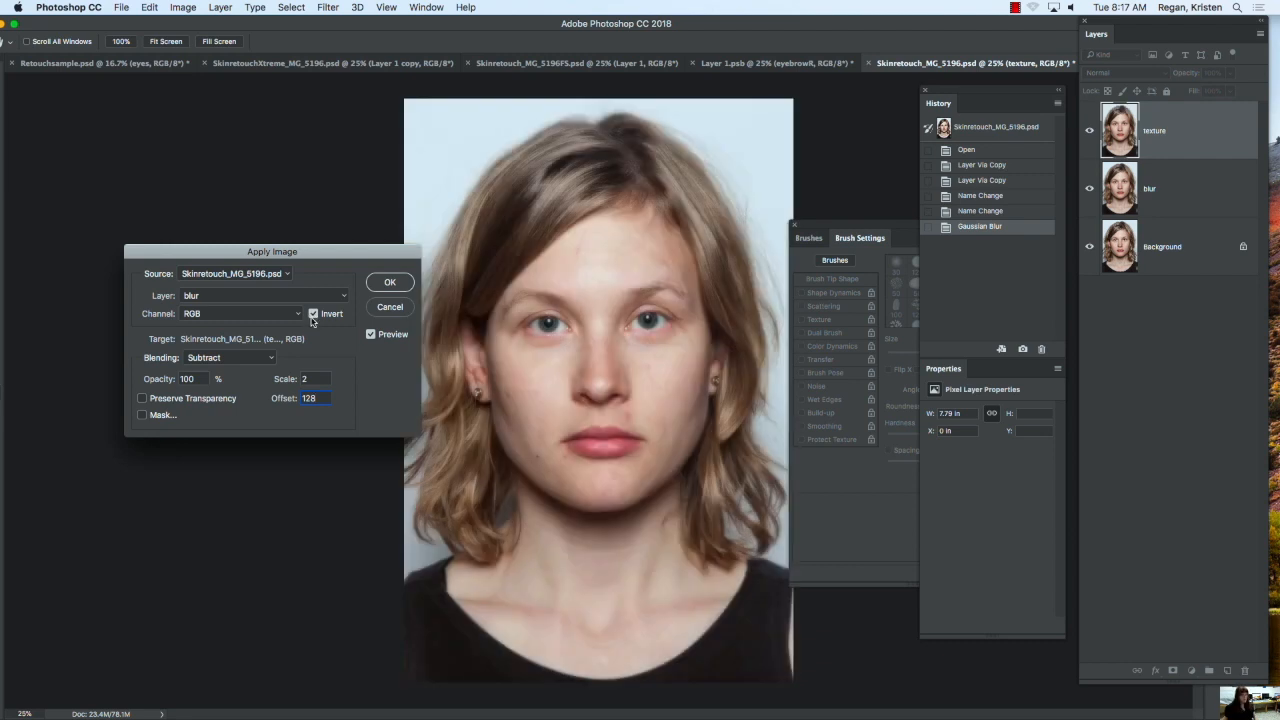
{"action": "left_click", "coordinate": [248, 360]}
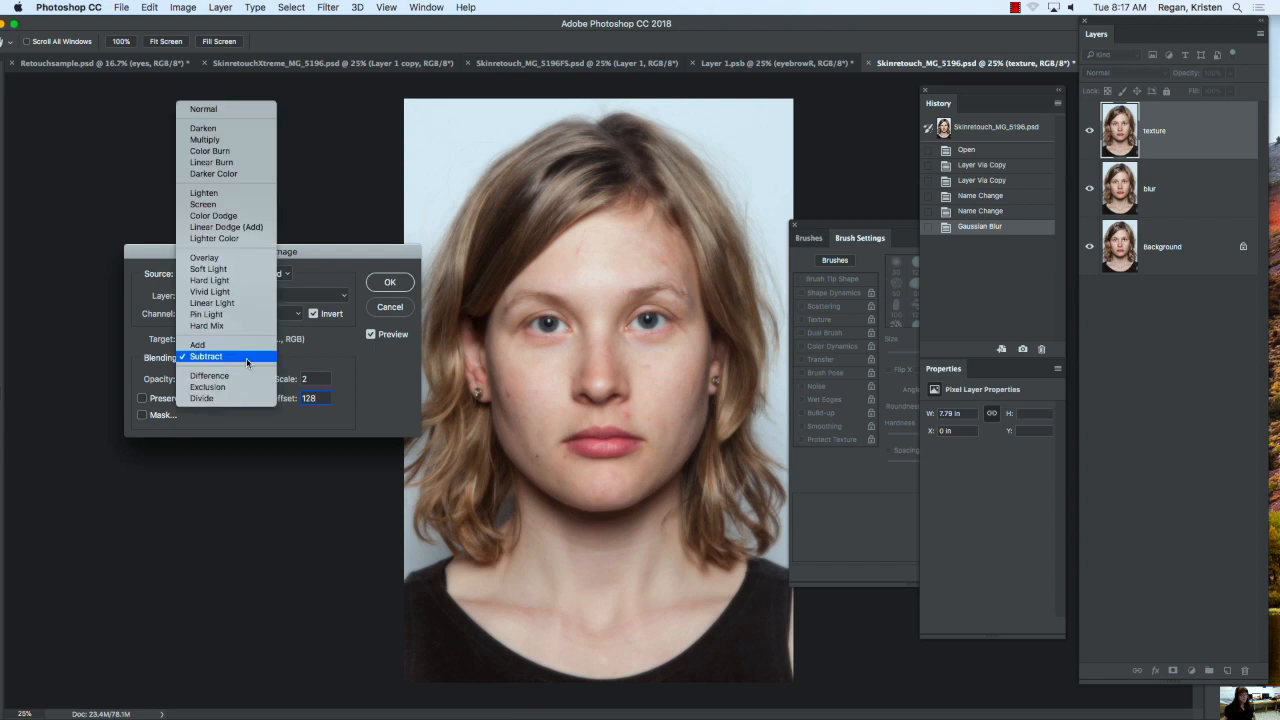
{"action": "left_click", "coordinate": [246, 345]}
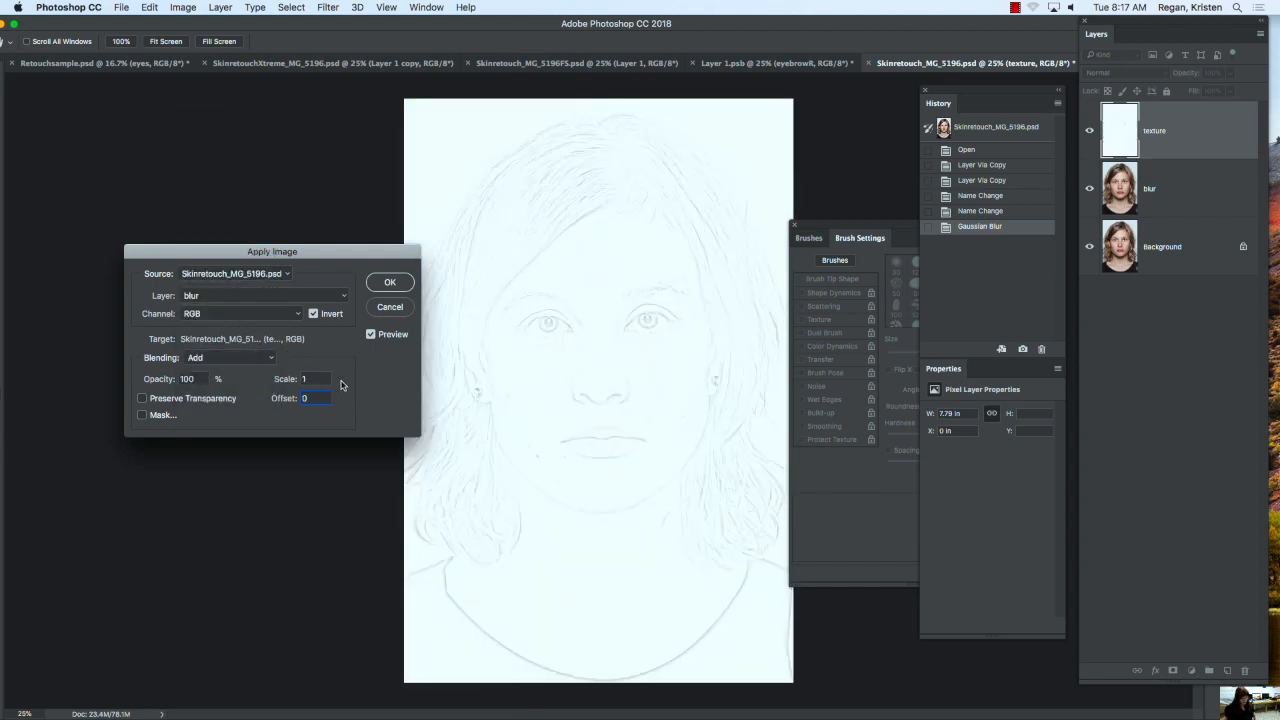
{"action": "left_click_drag", "start_coordinate": [315, 379], "coordinate": [277, 377]}
{"action": "type", "text": "2"}
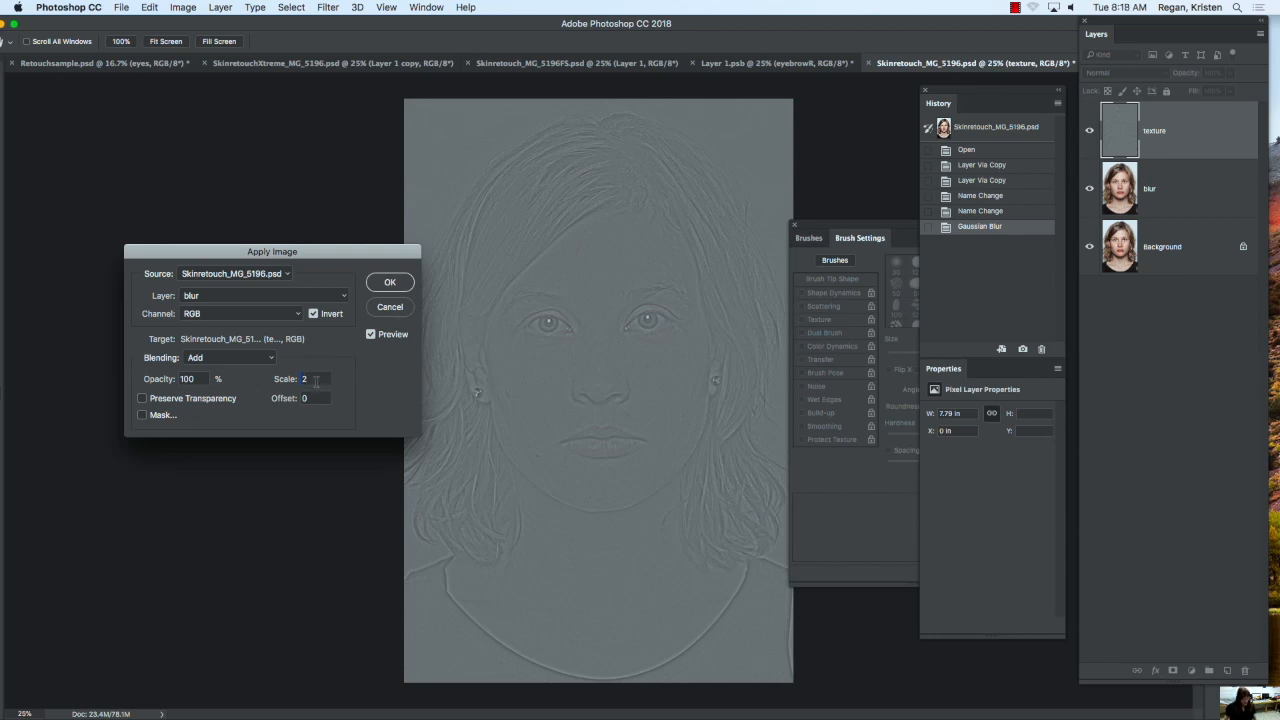
{"action": "double_click", "coordinate": [316, 380]}
{"action": "key", "text": "Tab"}
{"action": "type", "text": "128"}
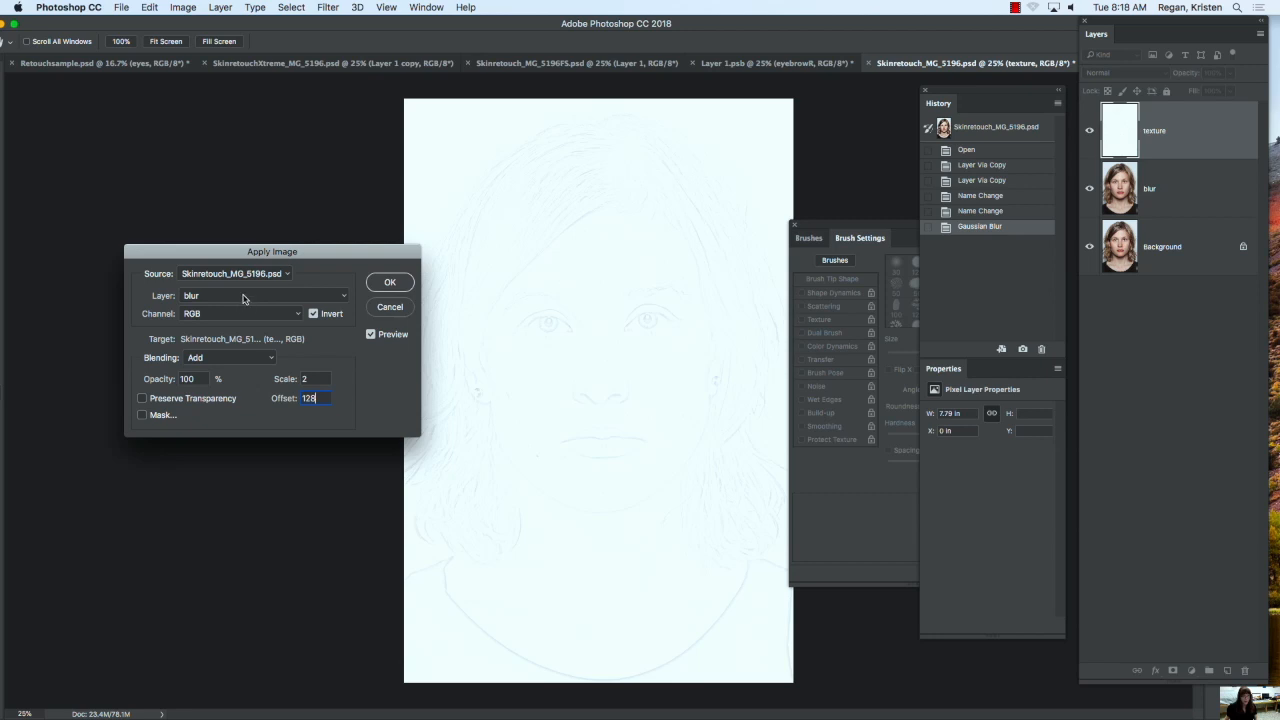
Step: Turn off source inversion, switch the blending back to Subtract and apply the image to the texture layer
{"action": "left_click", "coordinate": [313, 313]}
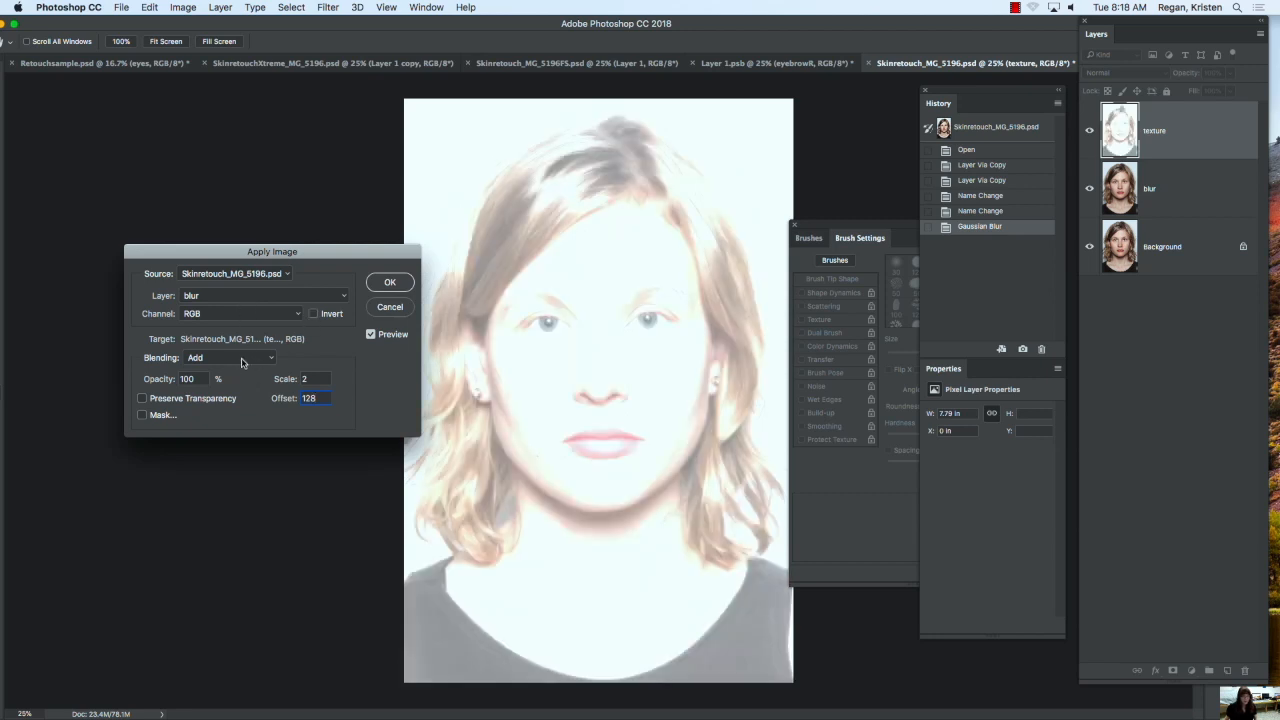
{"action": "left_click", "coordinate": [238, 362]}
{"action": "left_click", "coordinate": [239, 368]}
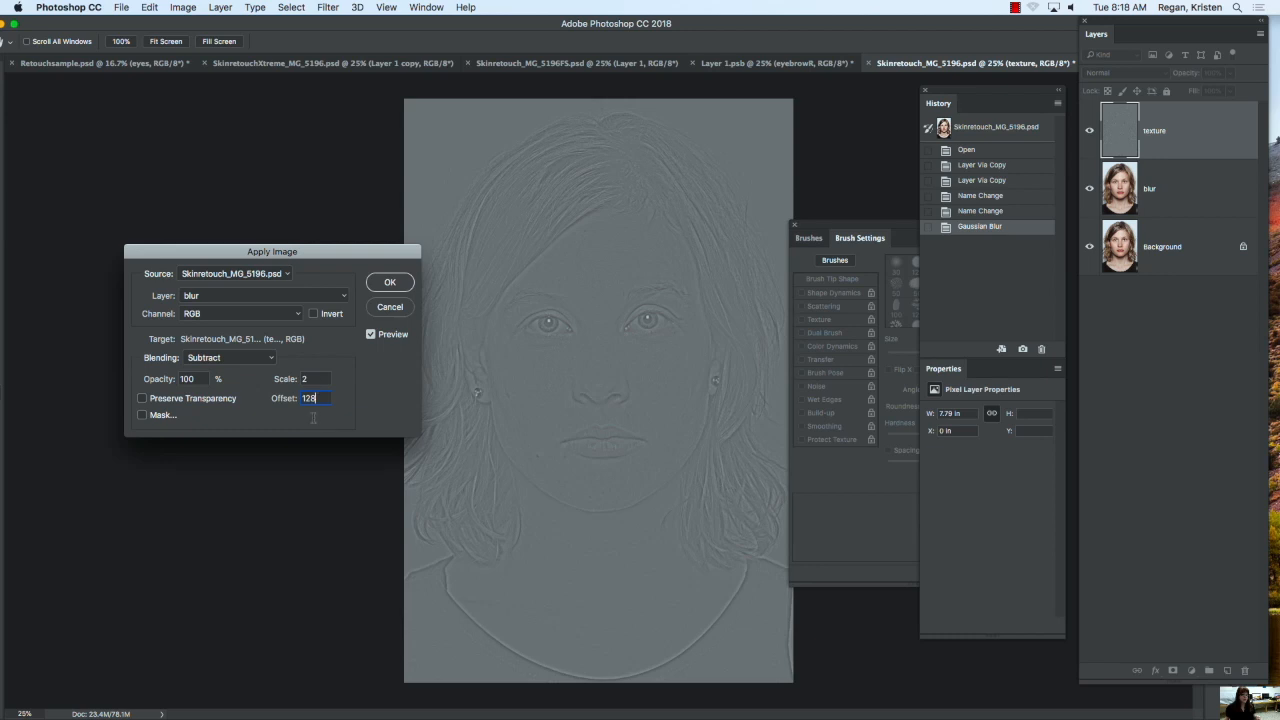
{"action": "left_click", "coordinate": [390, 283]}
Step: Set the texture layer's blend mode to Linear Light
{"action": "key", "text": "b"}
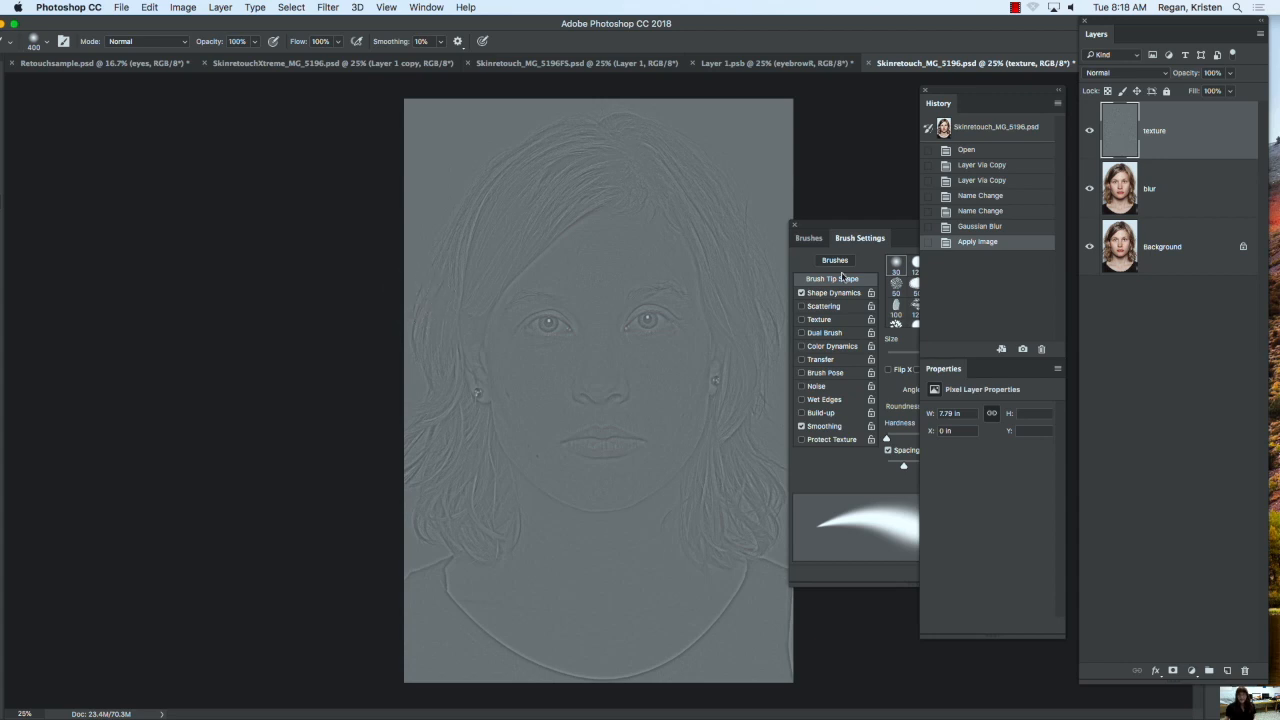
{"action": "left_click", "coordinate": [1149, 77]}
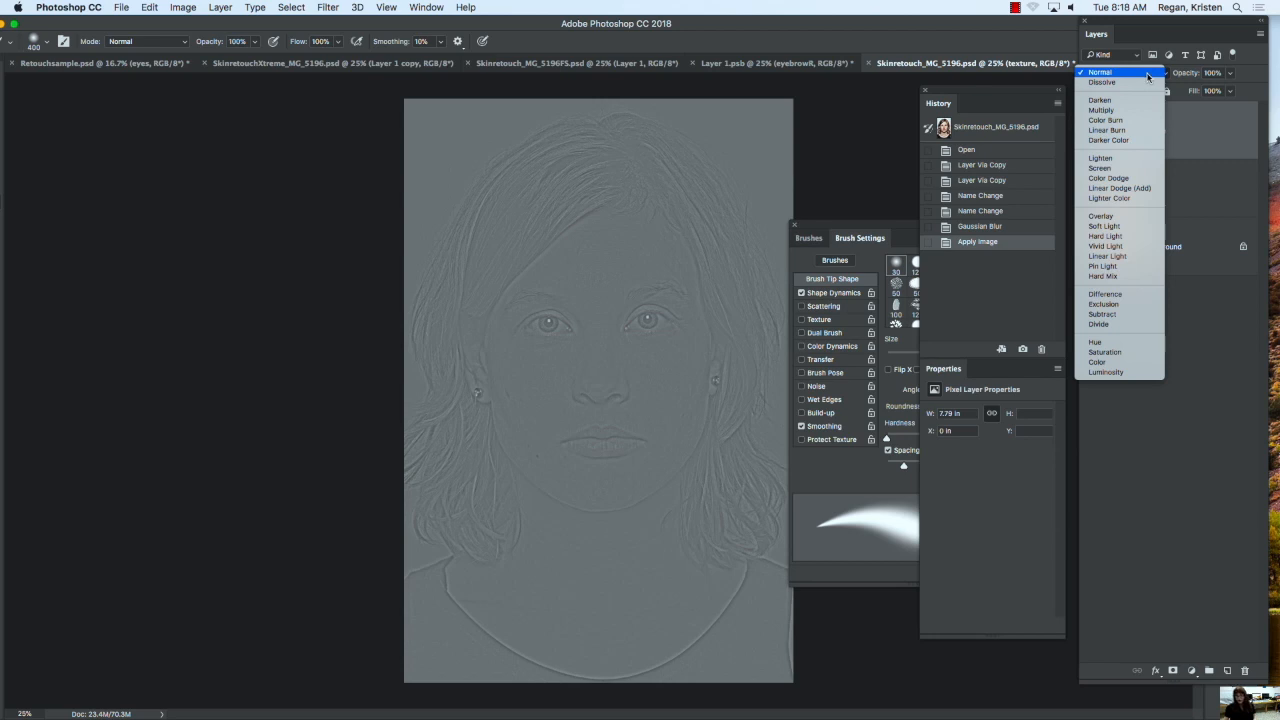
{"action": "left_click", "coordinate": [1122, 258]}
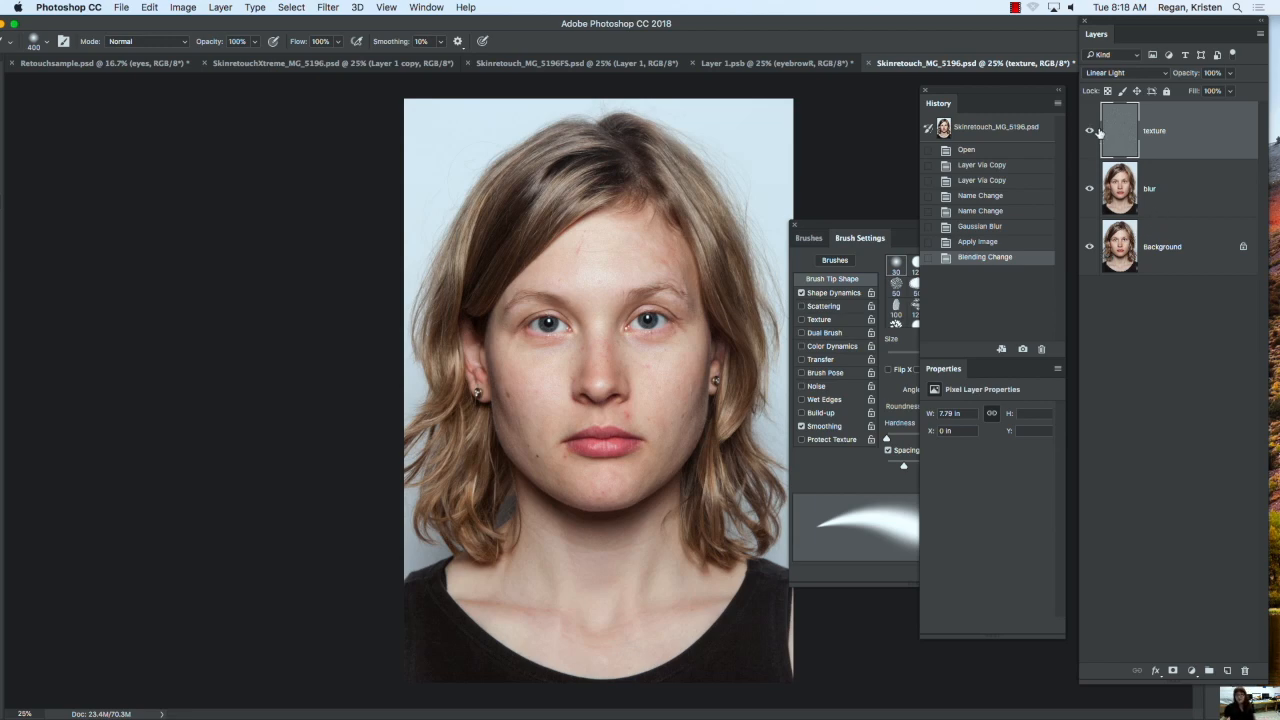
Step: Hide the texture and blur layers and show them again to compare the separated result with the original portrait
{"action": "left_click_drag", "start_coordinate": [1089, 133], "coordinate": [1087, 190]}
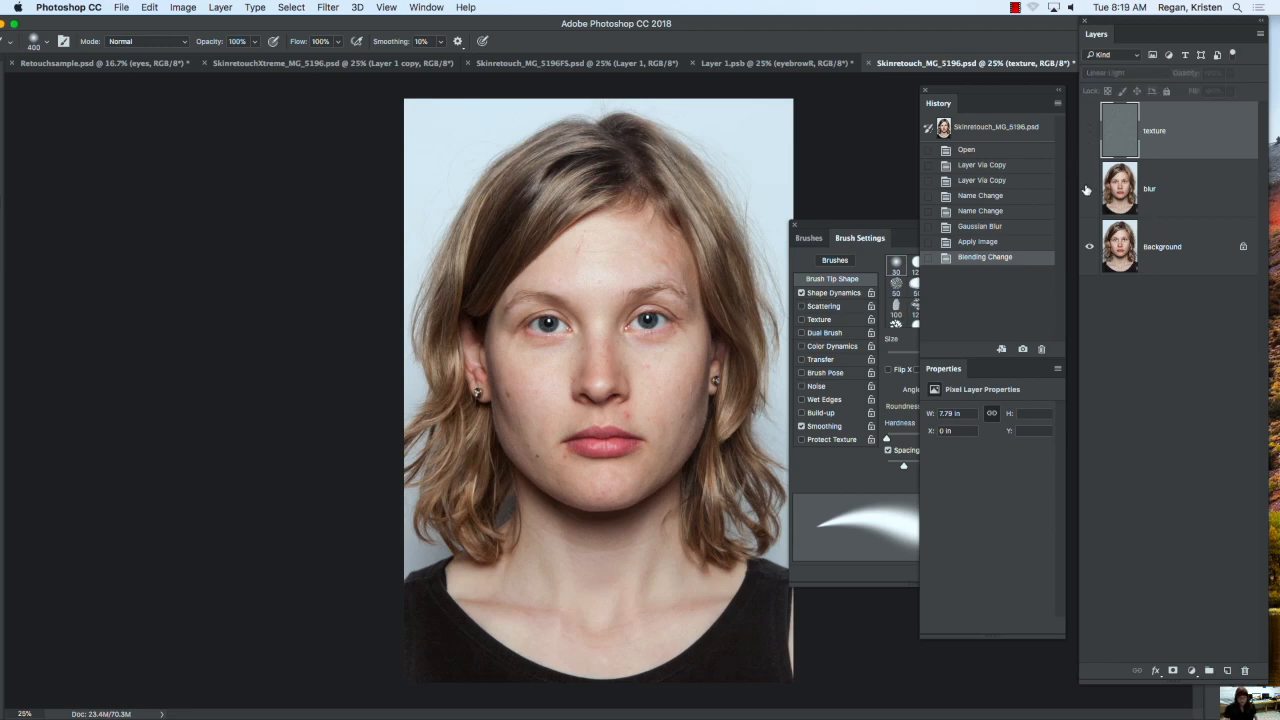
{"action": "key", "text": "super+plus"}
{"action": "key", "text": "super+plus"}
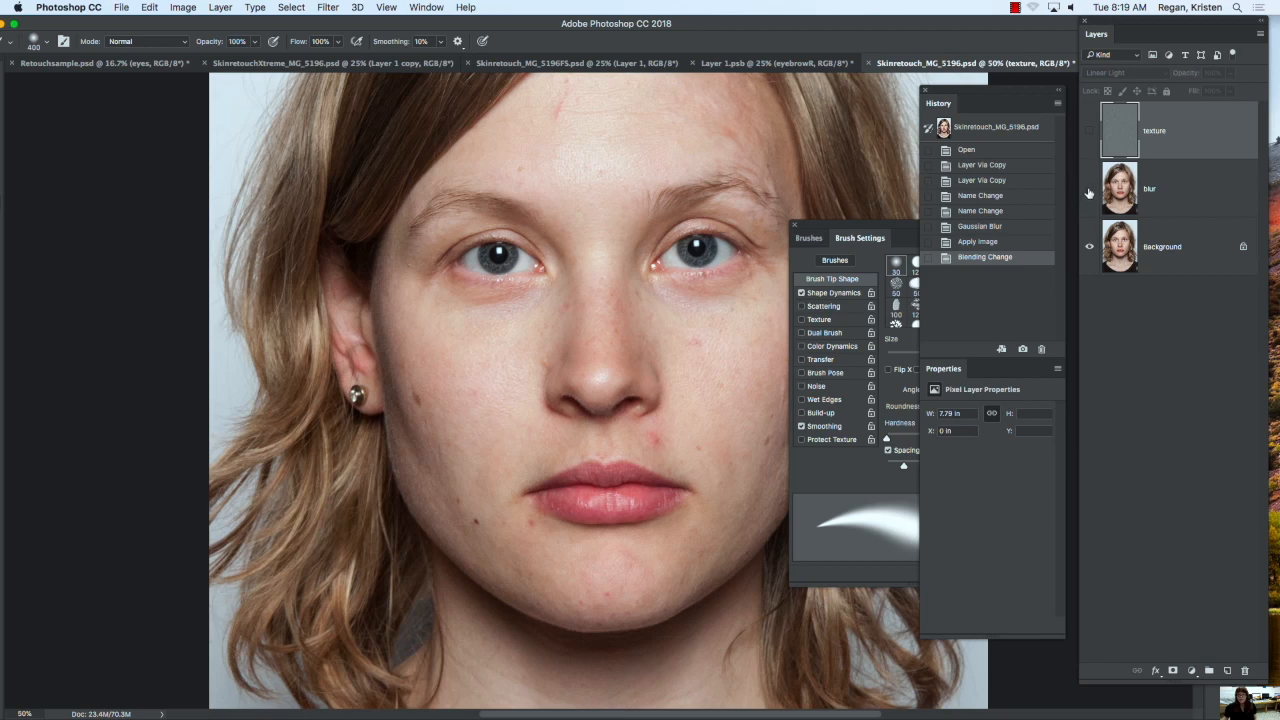
{"action": "left_click", "coordinate": [1090, 190]}
{"action": "left_click", "coordinate": [1089, 133]}
{"action": "left_click", "coordinate": [1090, 130]}
{"action": "left_click", "coordinate": [1090, 130]}
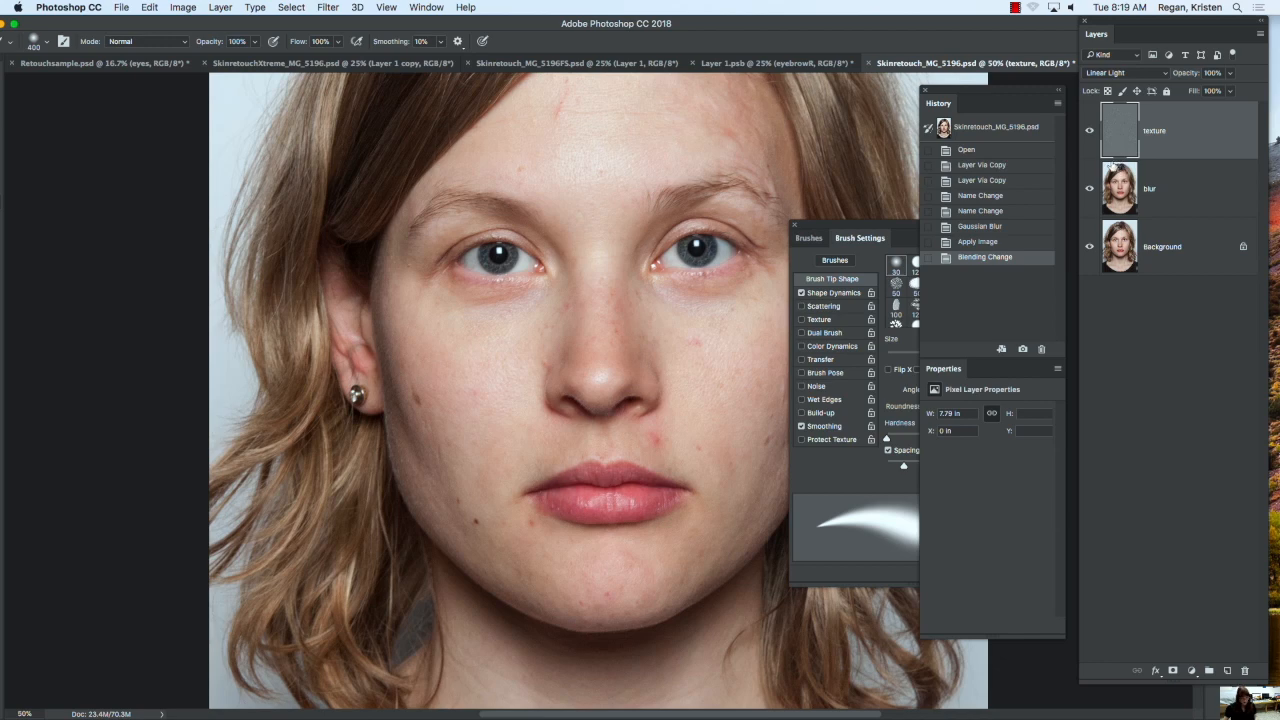
Step: Make the blur layer active and set the Lasso tool's feather to 25 px
{"action": "left_click", "coordinate": [1118, 197]}
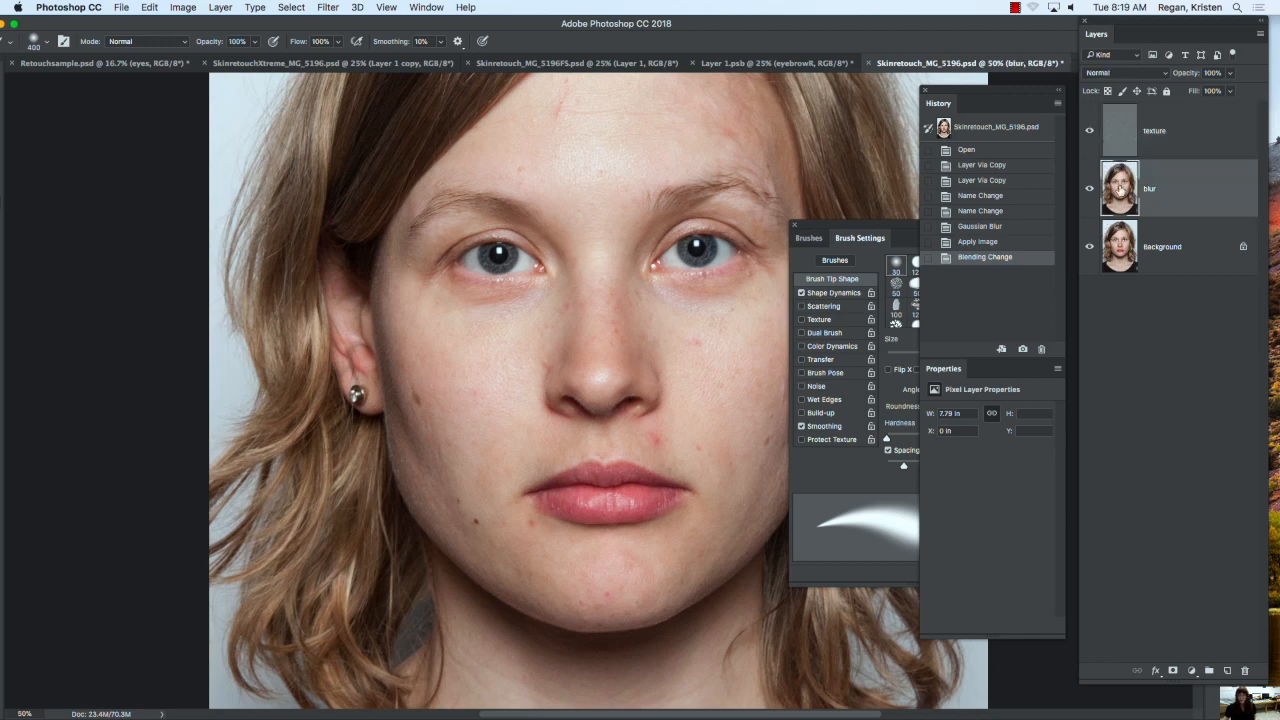
{"action": "scroll", "coordinate": [711, 226], "scroll_direction": "up", "scroll_amount": 5}
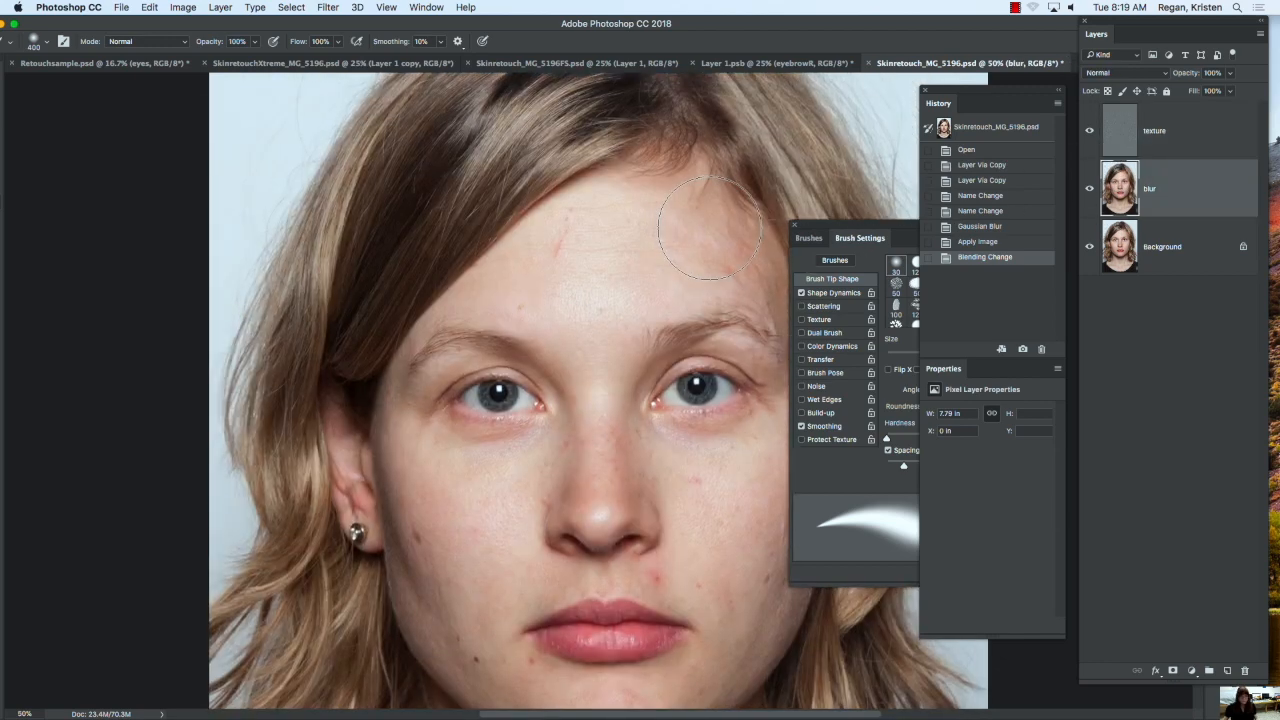
{"action": "left_click_drag", "start_coordinate": [145, 27], "coordinate": [195, 27]}
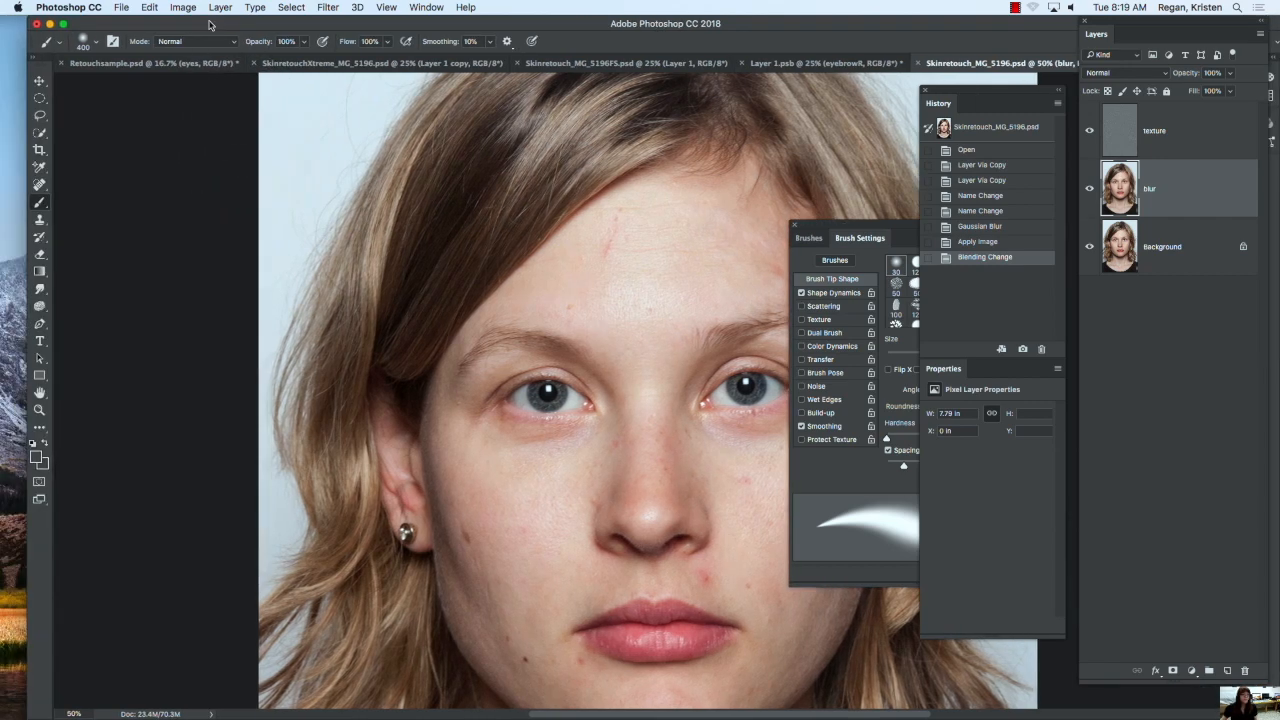
{"action": "left_click", "coordinate": [41, 115]}
{"action": "left_click_drag", "start_coordinate": [748, 23], "coordinate": [671, 23]}
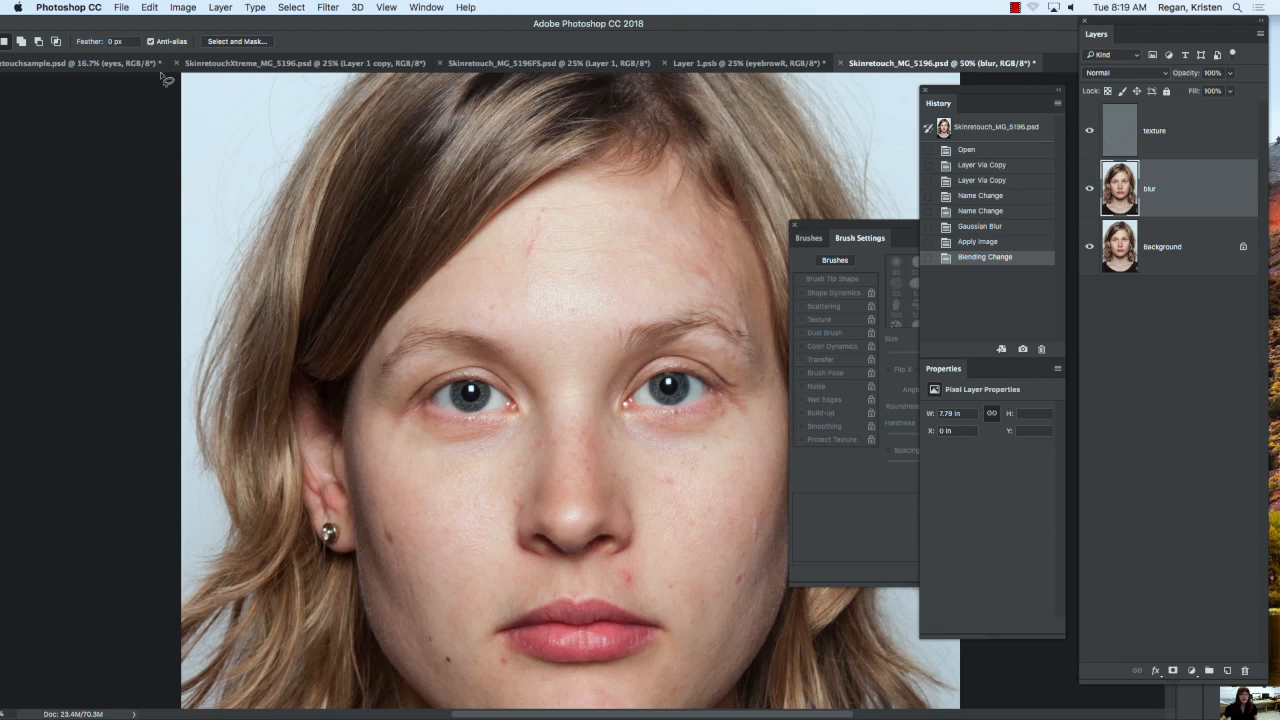
{"action": "left_click_drag", "start_coordinate": [93, 24], "coordinate": [143, 24]}
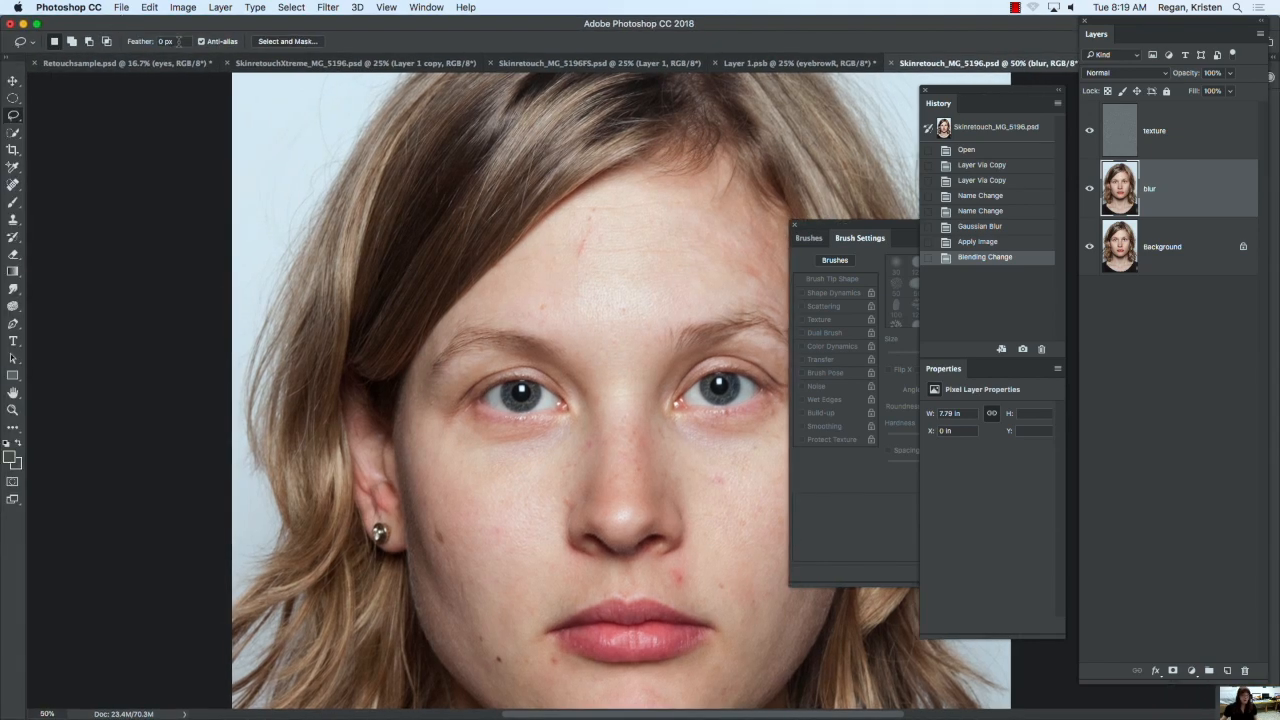
{"action": "left_click", "coordinate": [127, 42]}
{"action": "type", "text": "25"}
{"action": "left_click_drag", "start_coordinate": [157, 27], "coordinate": [113, 17]}
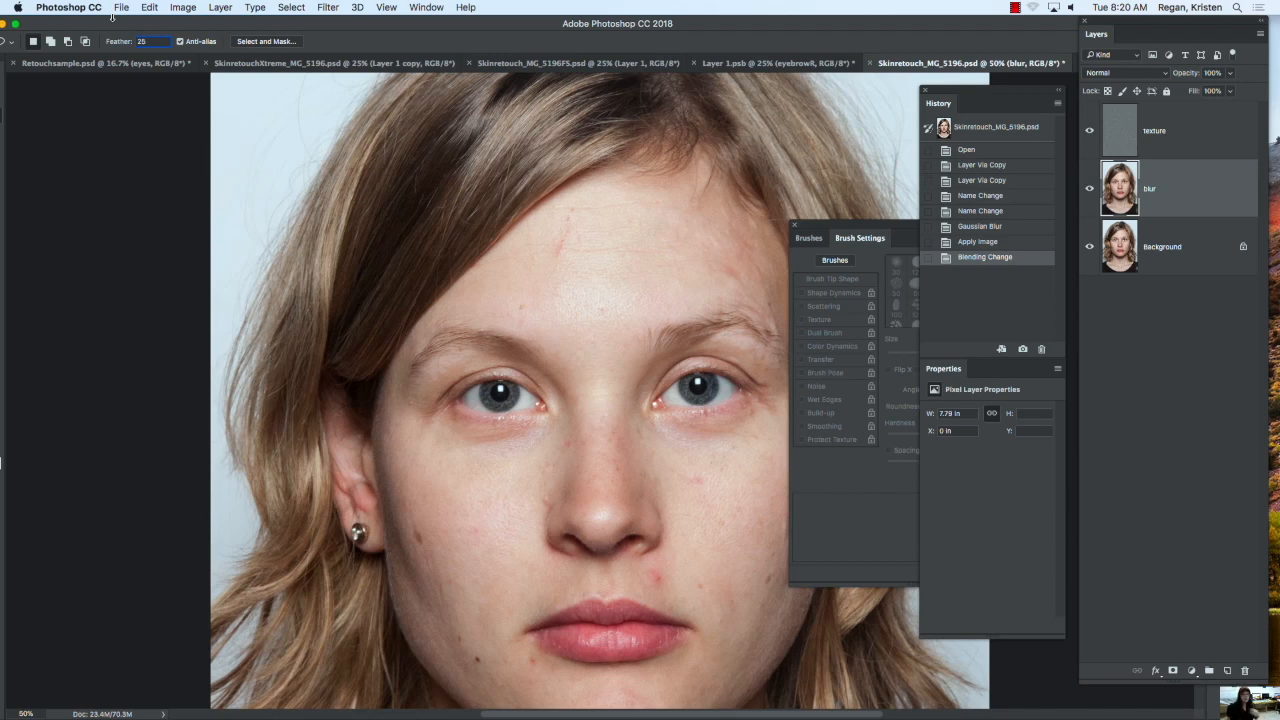
{"action": "left_click_drag", "start_coordinate": [316, 20], "coordinate": [312, 22]}
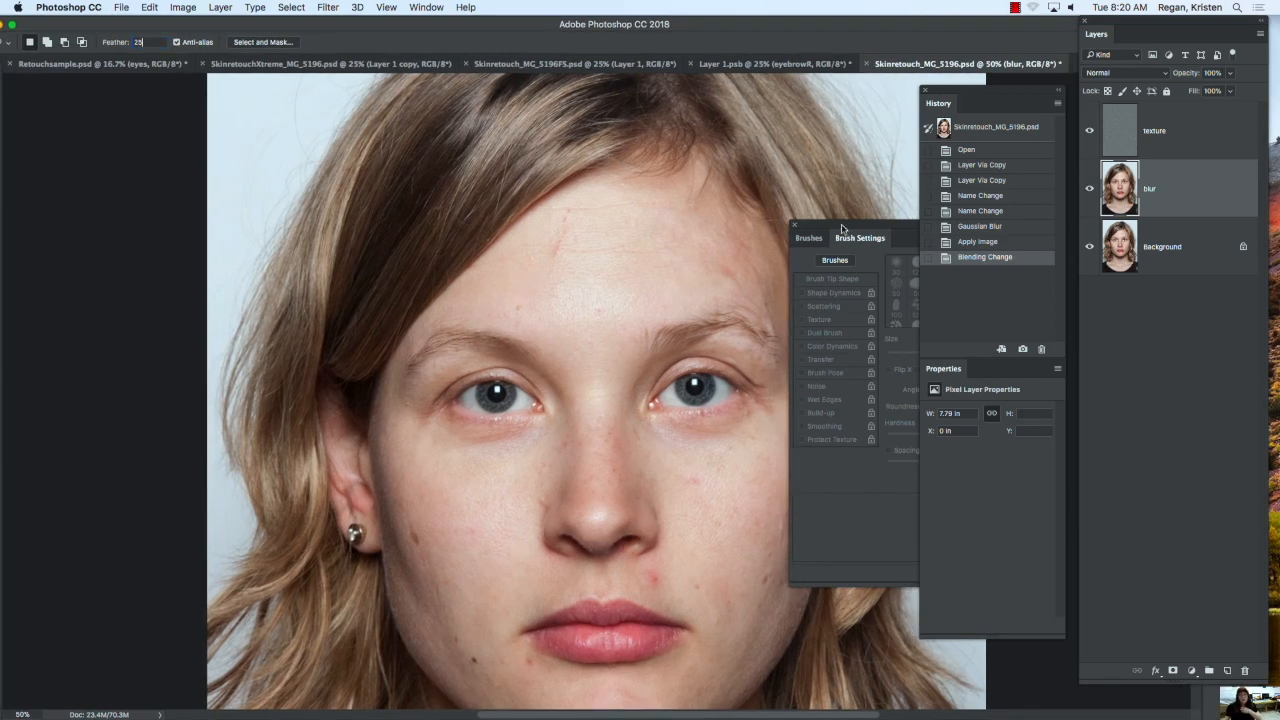
Step: Lasso the forehead between the hairline and eyebrows, and check the feathered selection in Quick Mask
{"action": "left_click_drag", "start_coordinate": [841, 228], "coordinate": [971, 487]}
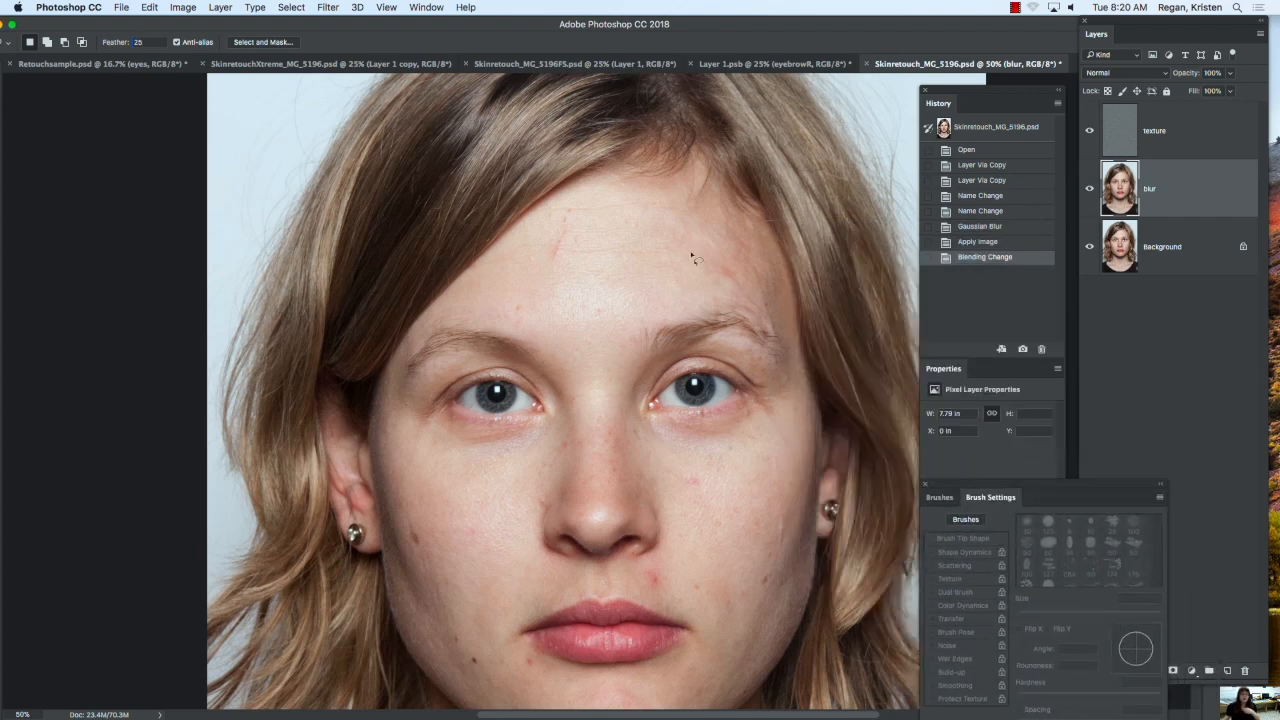
{"action": "mouse_move", "coordinate": [712, 218]}
{"action": "left_mouse_down"}
{"action": "mouse_move", "coordinate": [603, 197]}
{"action": "mouse_move", "coordinate": [492, 258]}
{"action": "mouse_move", "coordinate": [474, 293]}
{"action": "mouse_move", "coordinate": [603, 358]}
{"action": "left_mouse_up"}
{"action": "mouse_move", "coordinate": [697, 306]}
{"action": "left_mouse_down"}
{"action": "mouse_move", "coordinate": [736, 296]}
{"action": "mouse_move", "coordinate": [755, 273]}
{"action": "mouse_move", "coordinate": [716, 208]}
{"action": "left_mouse_up"}
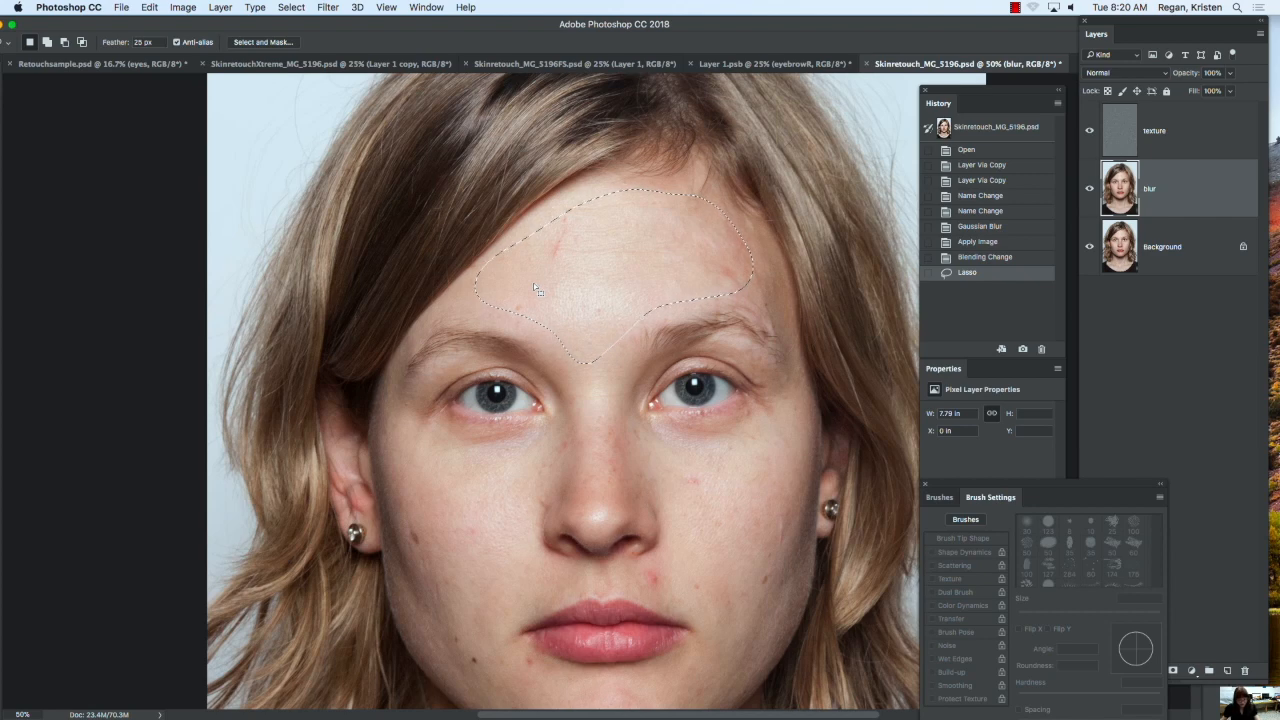
{"action": "key", "text": "q"}
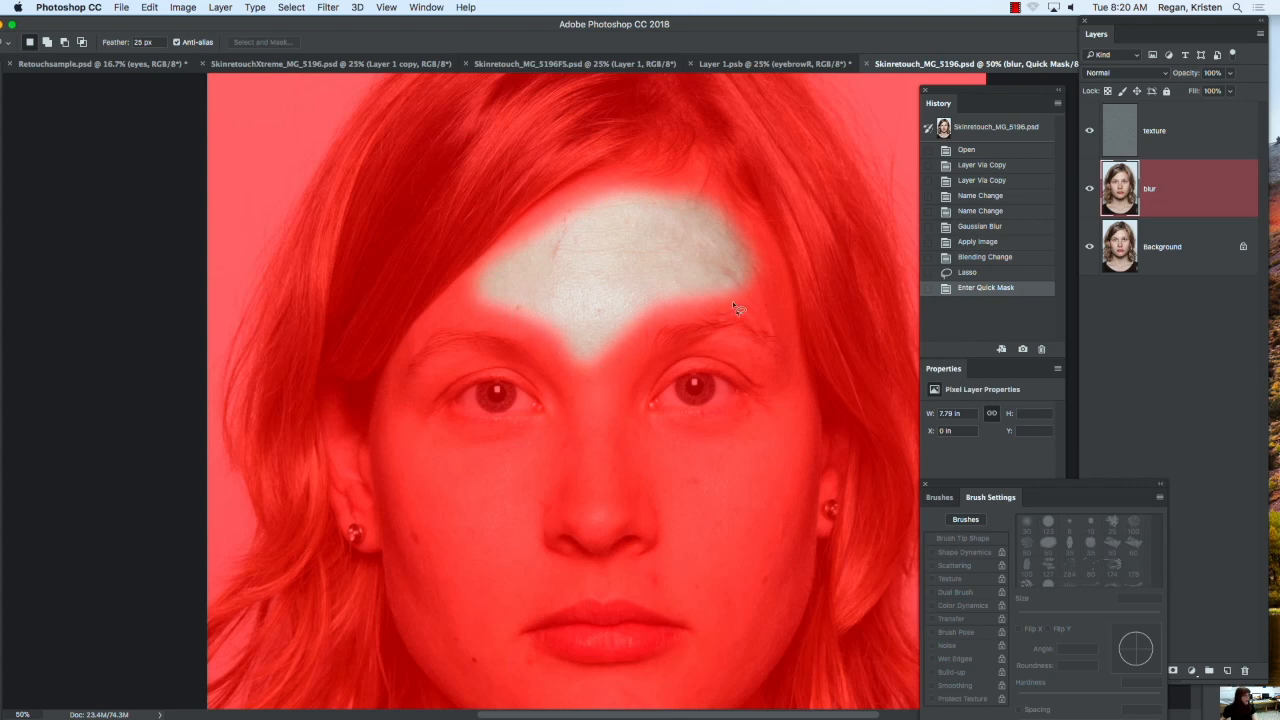
{"action": "key", "text": "q"}
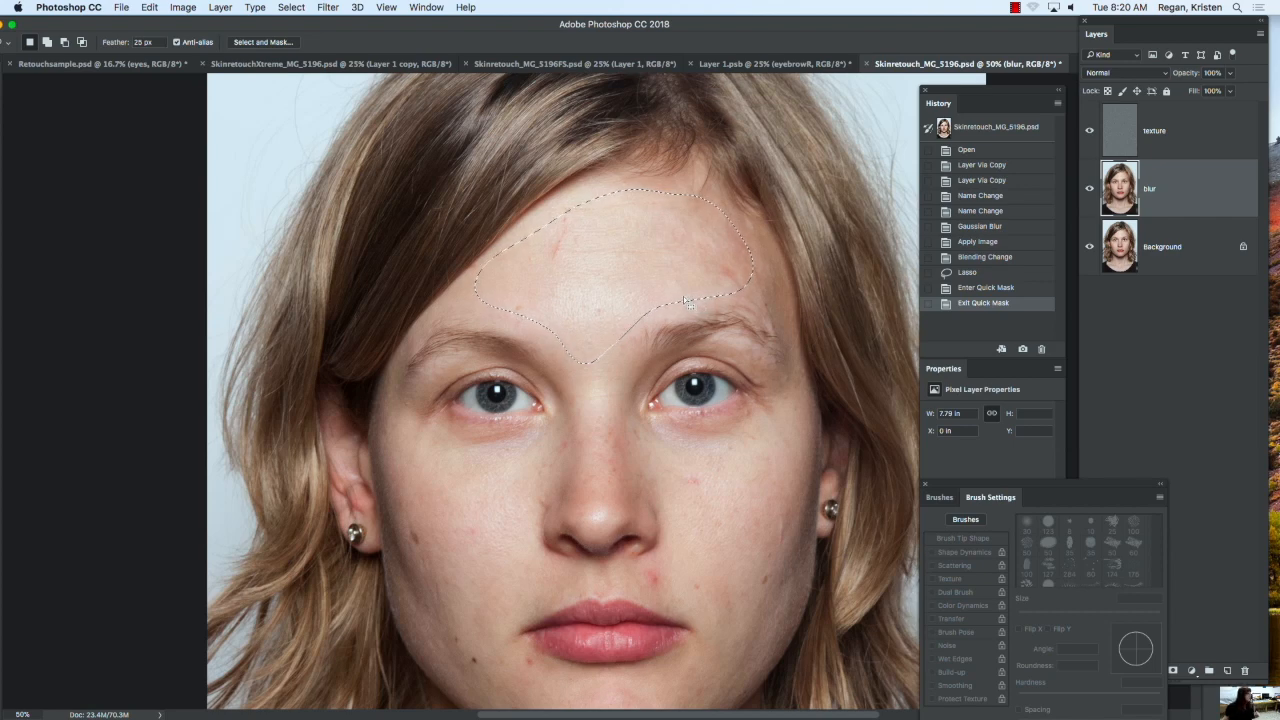
Step: Apply a 20.4-pixel Gaussian Blur to the forehead selection on the blur layer, then deselect
{"action": "left_click", "coordinate": [329, 8]}
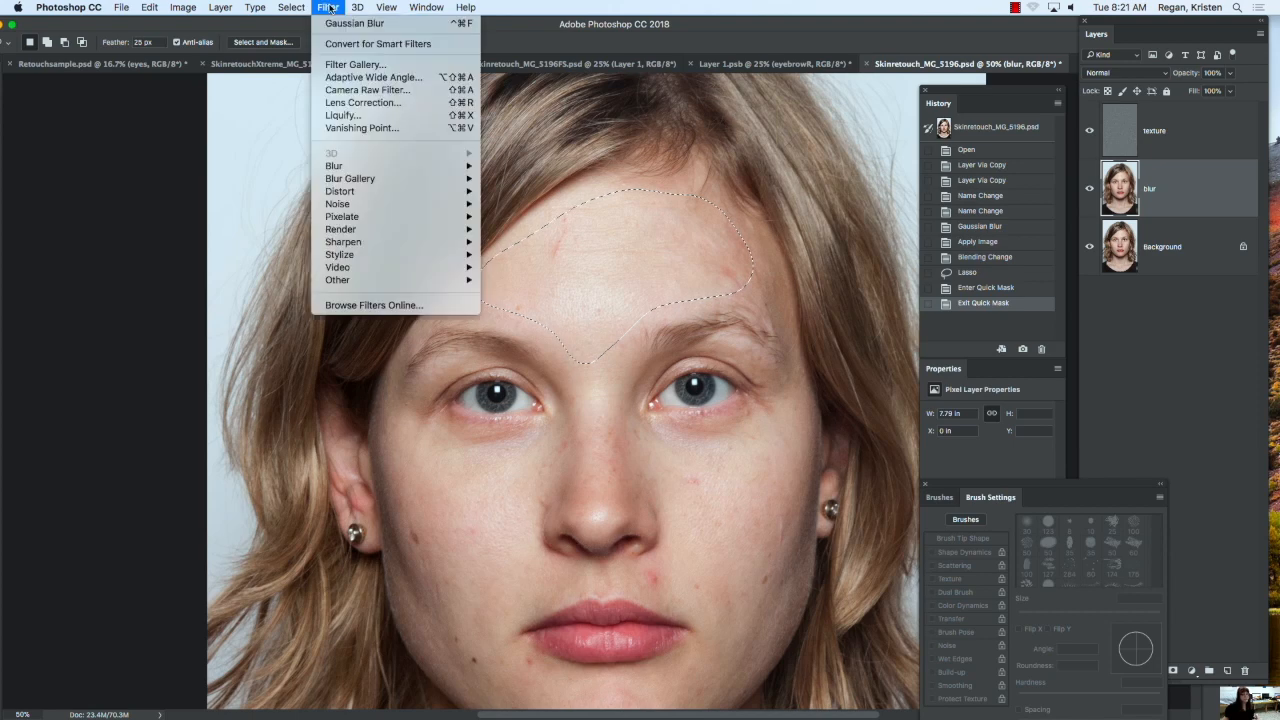
{"action": "mouse_move", "coordinate": [350, 167]}
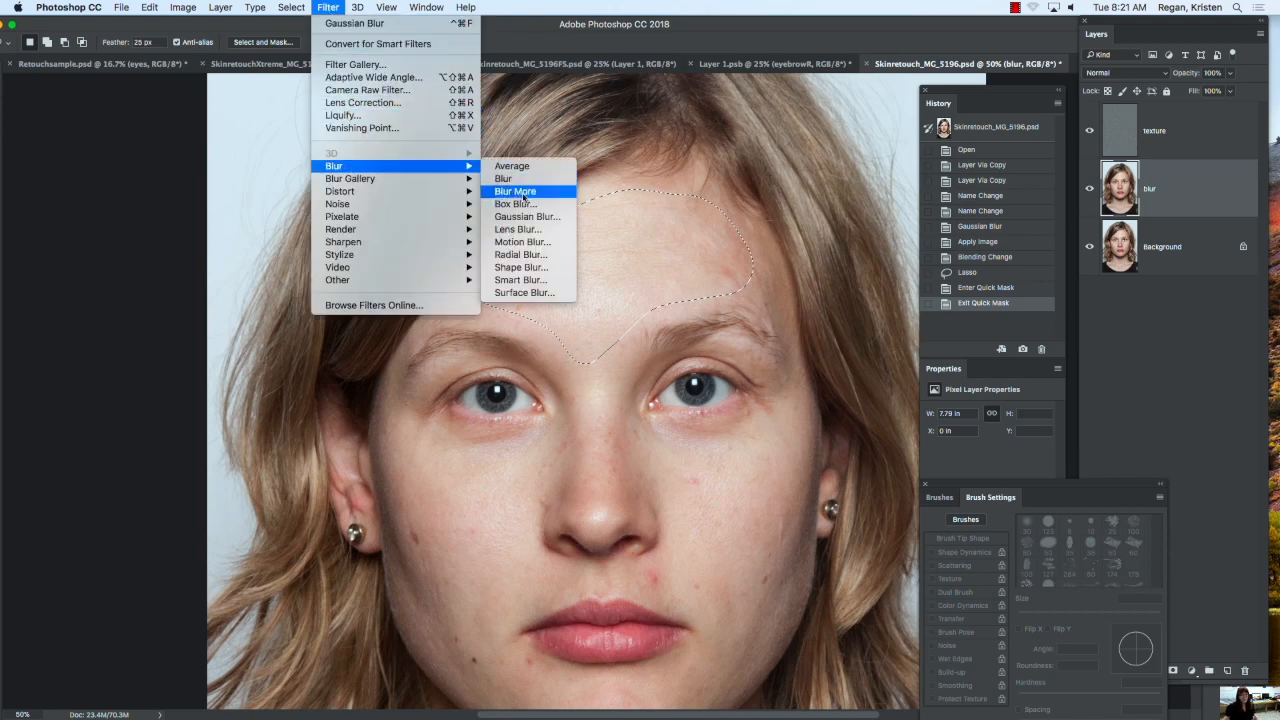
{"action": "left_click", "coordinate": [526, 216]}
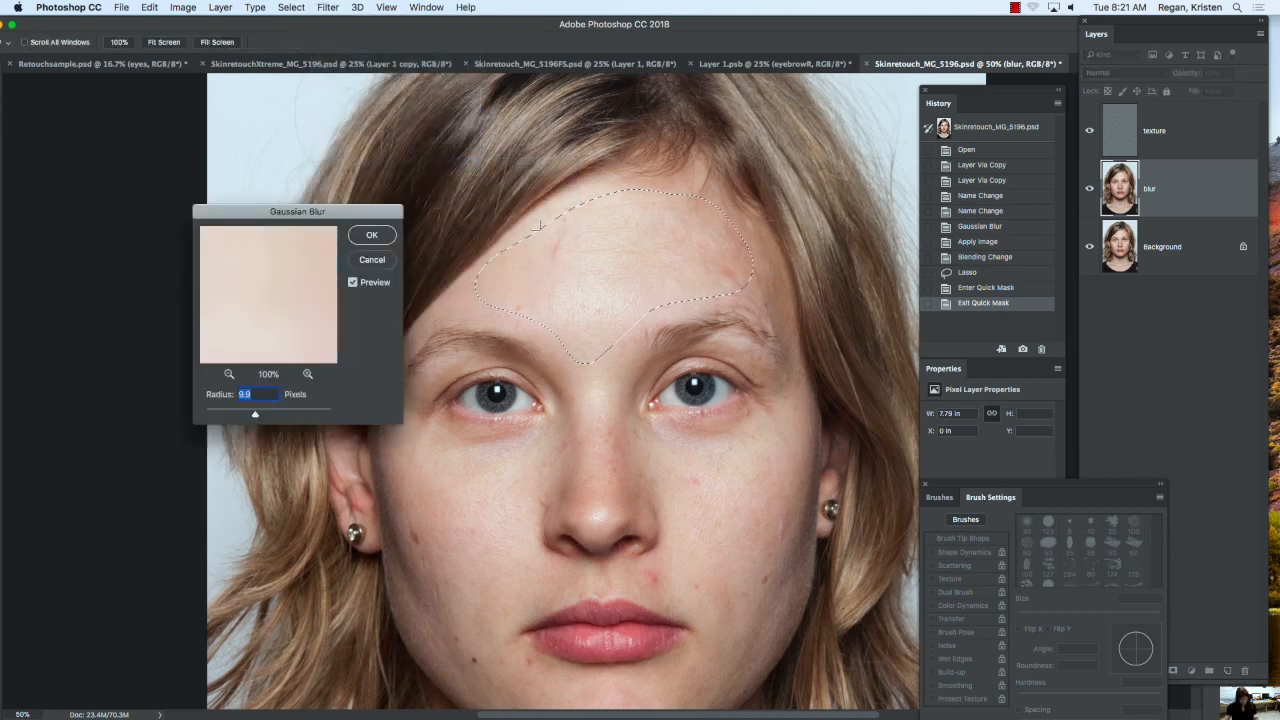
{"action": "left_click_drag", "start_coordinate": [289, 220], "coordinate": [168, 228]}
{"action": "mouse_move", "coordinate": [134, 418]}
{"action": "left_mouse_down"}
{"action": "mouse_move", "coordinate": [161, 425]}
{"action": "mouse_move", "coordinate": [141, 425]}
{"action": "left_mouse_up"}
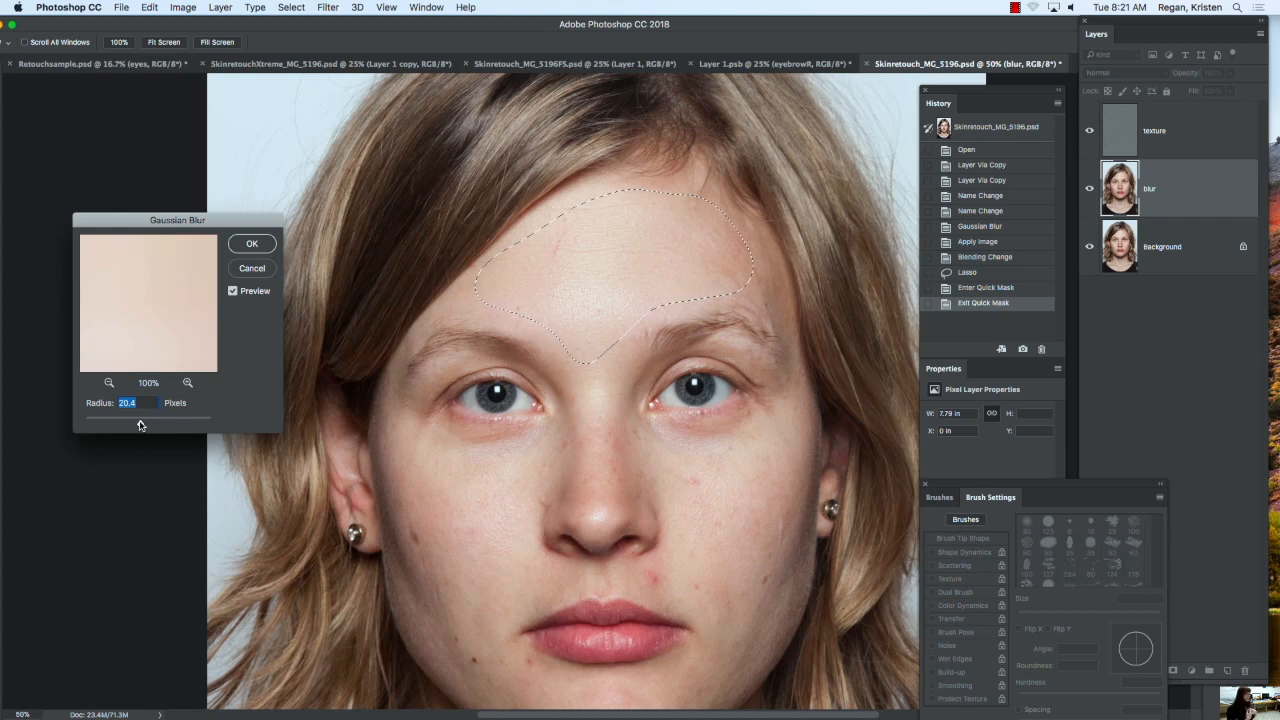
{"action": "left_click", "coordinate": [109, 384]}
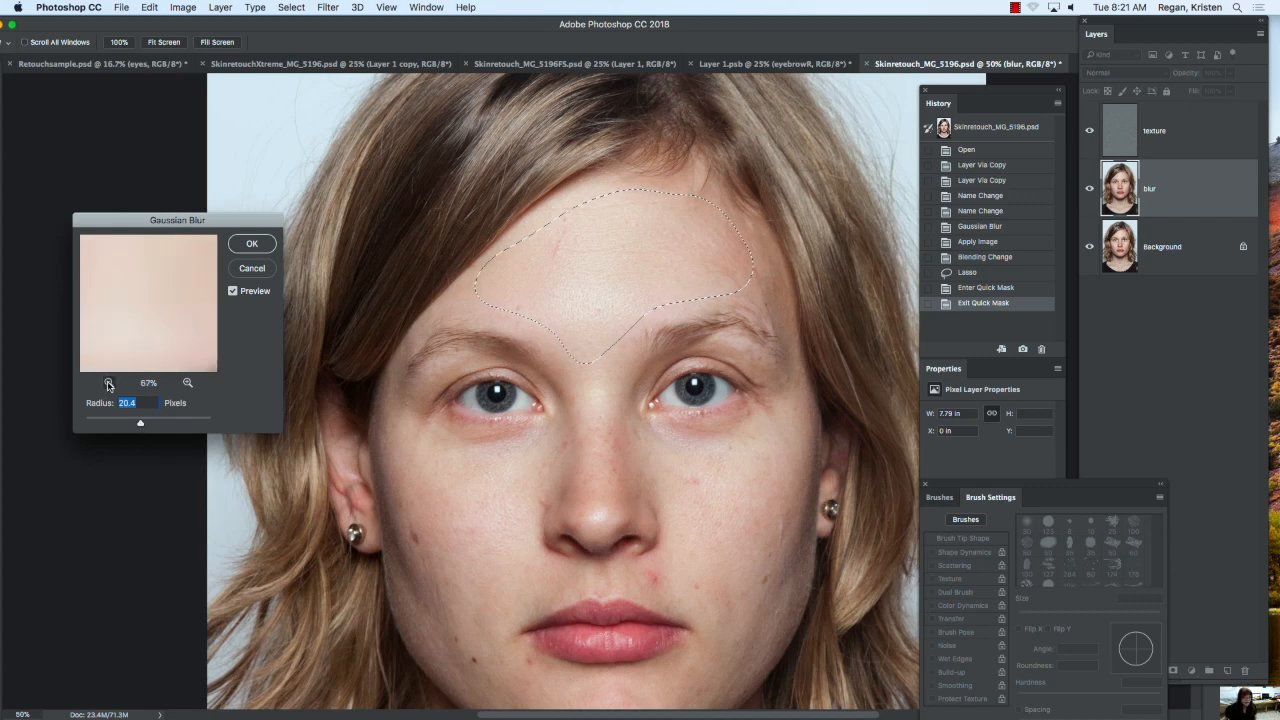
{"action": "left_click", "coordinate": [109, 384]}
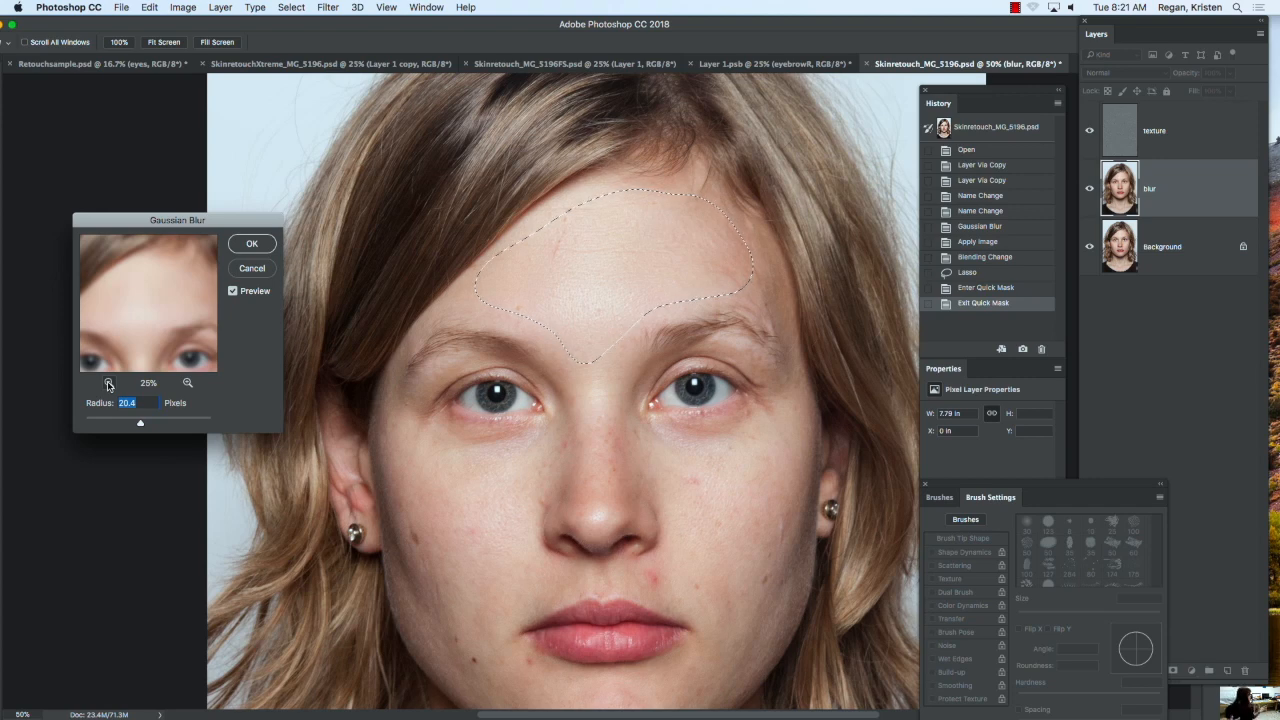
{"action": "left_click", "coordinate": [233, 291]}
{"action": "left_click", "coordinate": [233, 291]}
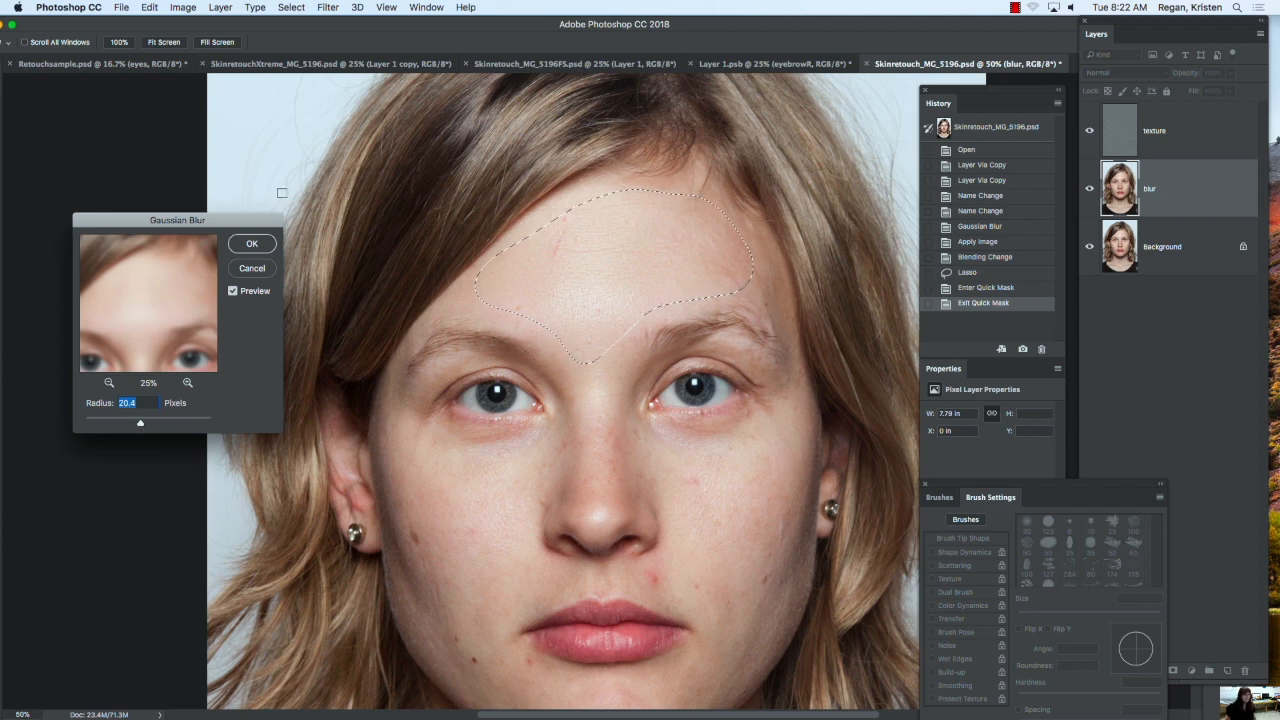
{"action": "left_click", "coordinate": [252, 245]}
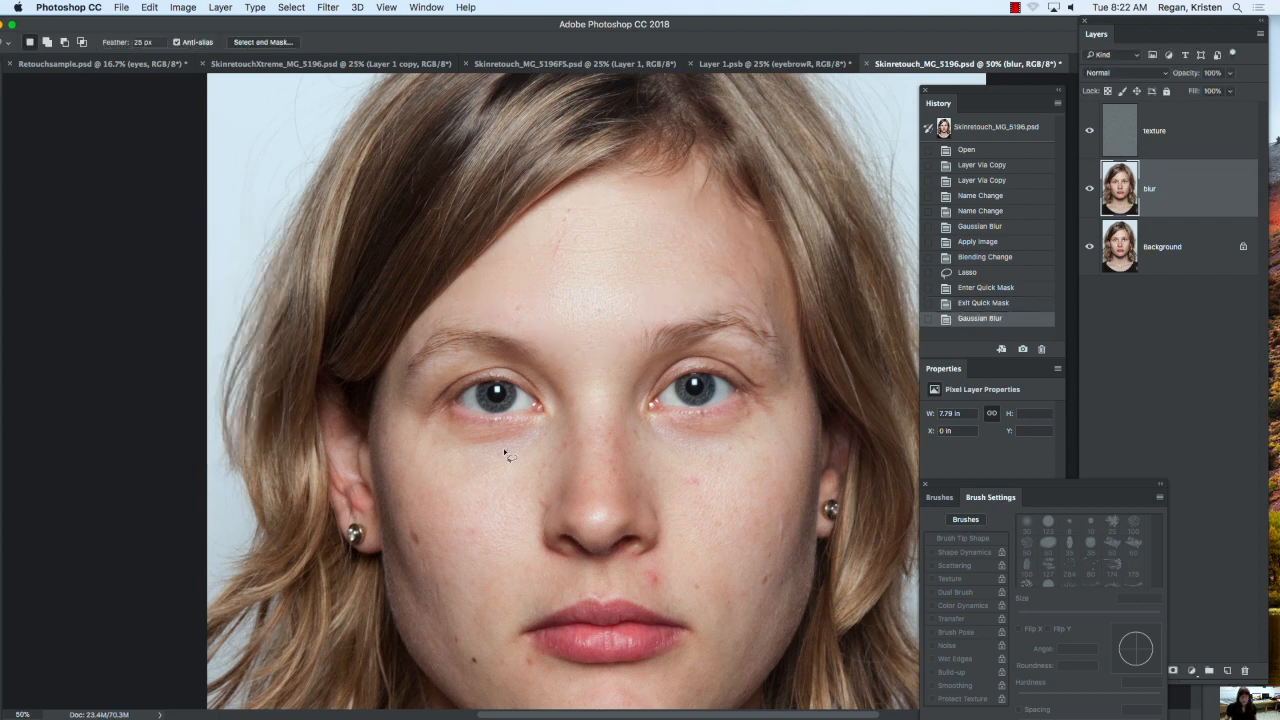
{"action": "key", "text": "super+d"}
Step: Lasso the subject's right cheek from below the eye down beside the mouth, and open Gaussian Blur for it
{"action": "left_click_drag", "start_coordinate": [528, 434], "coordinate": [438, 424]}
{"action": "mouse_move", "coordinate": [382, 460]}
{"action": "left_mouse_down"}
{"action": "mouse_move", "coordinate": [391, 569]}
{"action": "mouse_move", "coordinate": [452, 680]}
{"action": "mouse_move", "coordinate": [491, 680]}
{"action": "mouse_move", "coordinate": [551, 572]}
{"action": "left_mouse_up"}
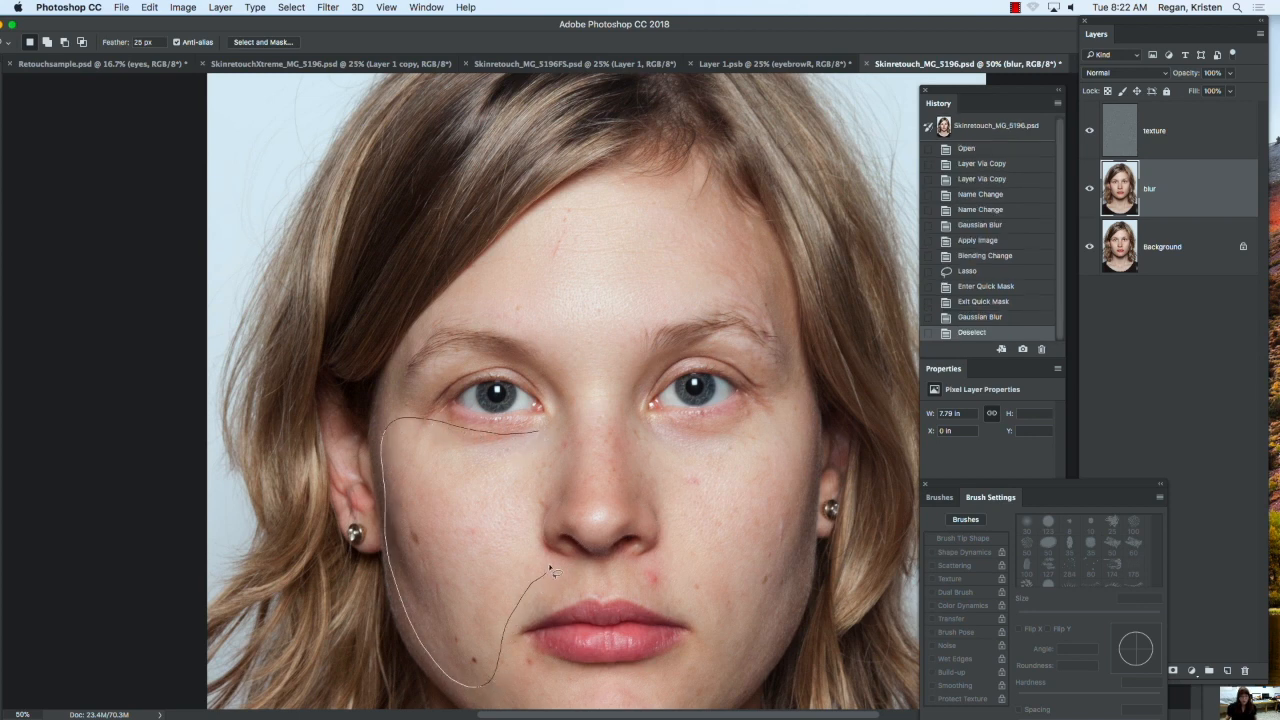
{"action": "mouse_move", "coordinate": [540, 508]}
{"action": "left_mouse_down"}
{"action": "mouse_move", "coordinate": [562, 452]}
{"action": "mouse_move", "coordinate": [562, 420]}
{"action": "mouse_move", "coordinate": [528, 433]}
{"action": "left_mouse_up"}
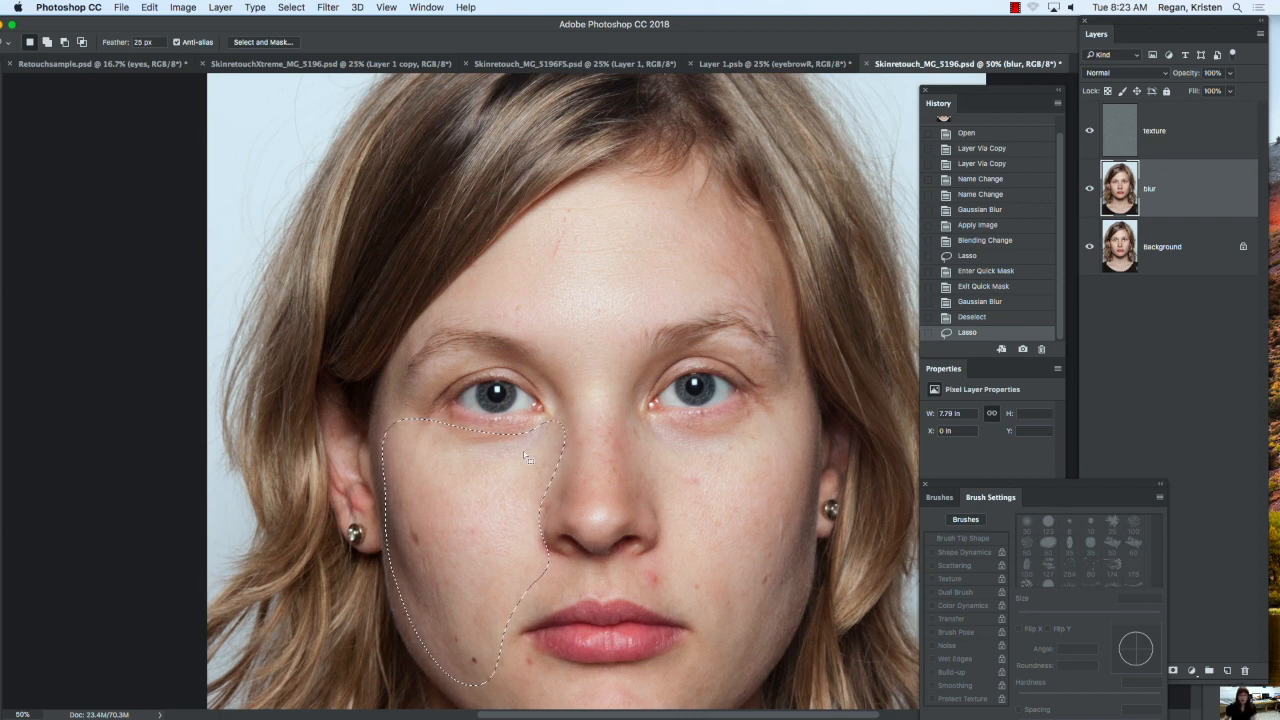
{"action": "left_click", "coordinate": [327, 7]}
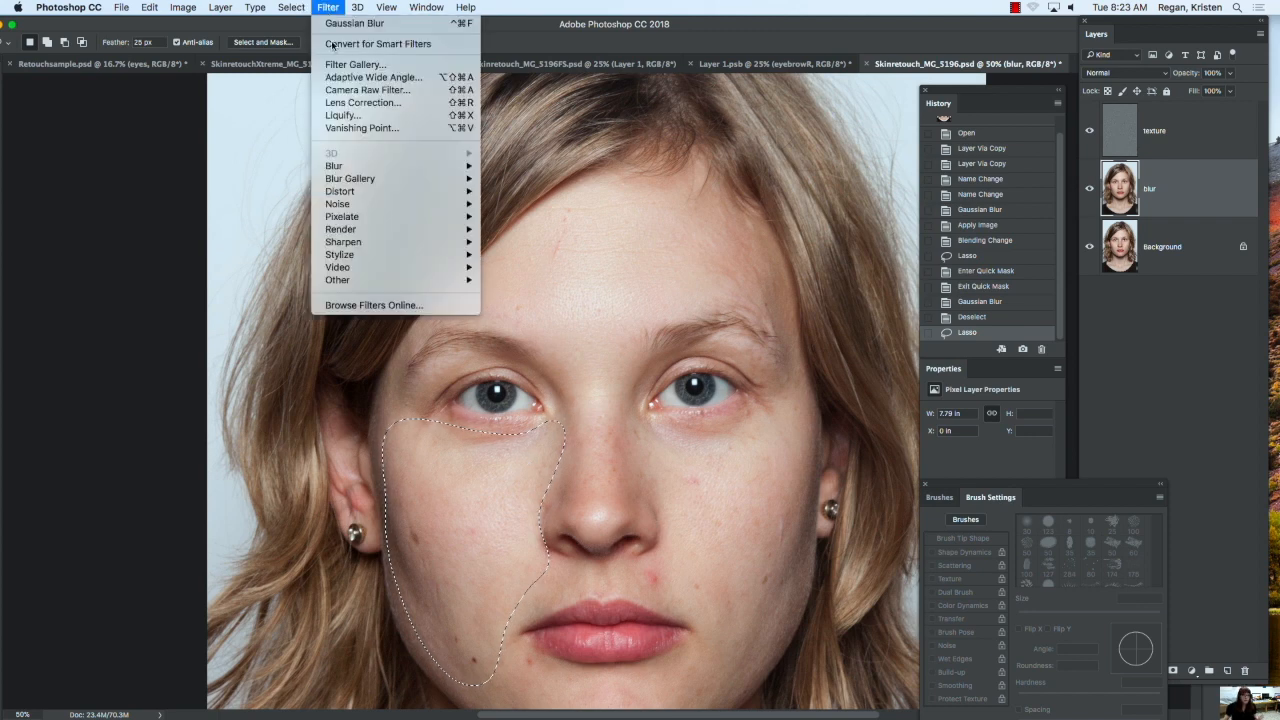
{"action": "mouse_move", "coordinate": [346, 170]}
{"action": "left_click", "coordinate": [527, 216]}
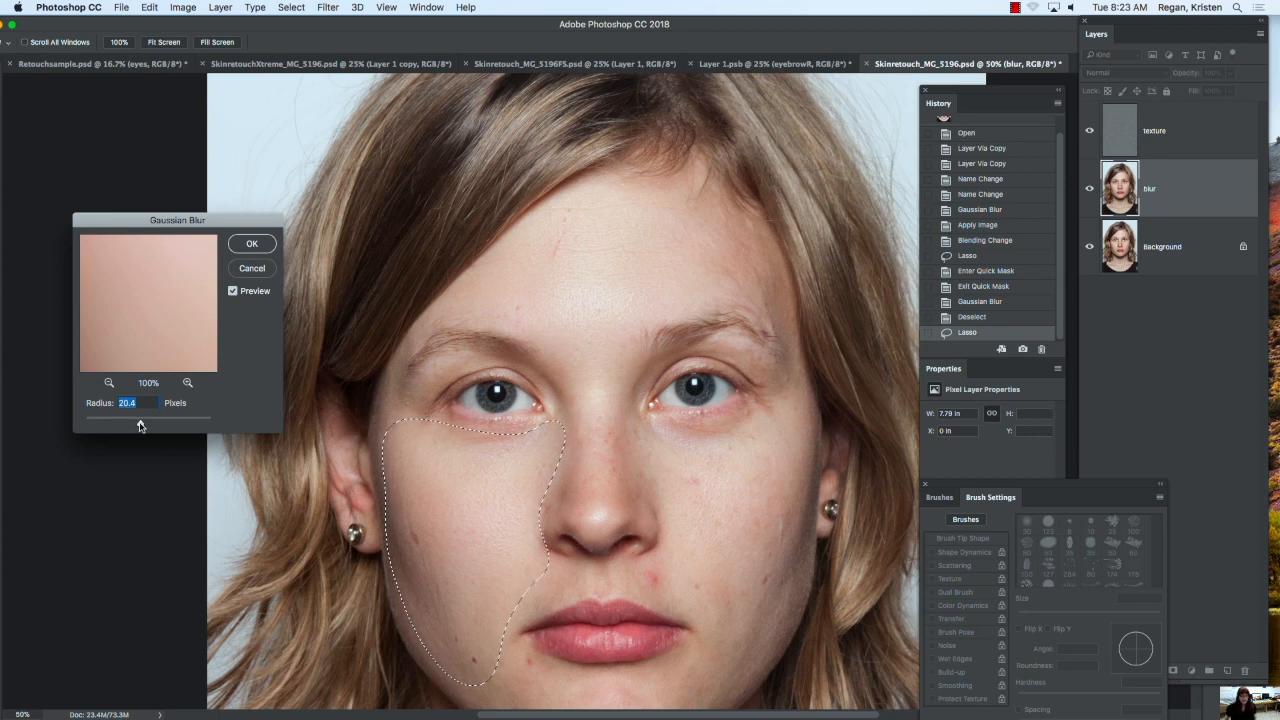
Step: Try Gaussian Blur radii of 167.7, 64.8, 85.4 and 4.5 pixels on the selected cheek
{"action": "left_click_drag", "start_coordinate": [140, 427], "coordinate": [182, 425]}
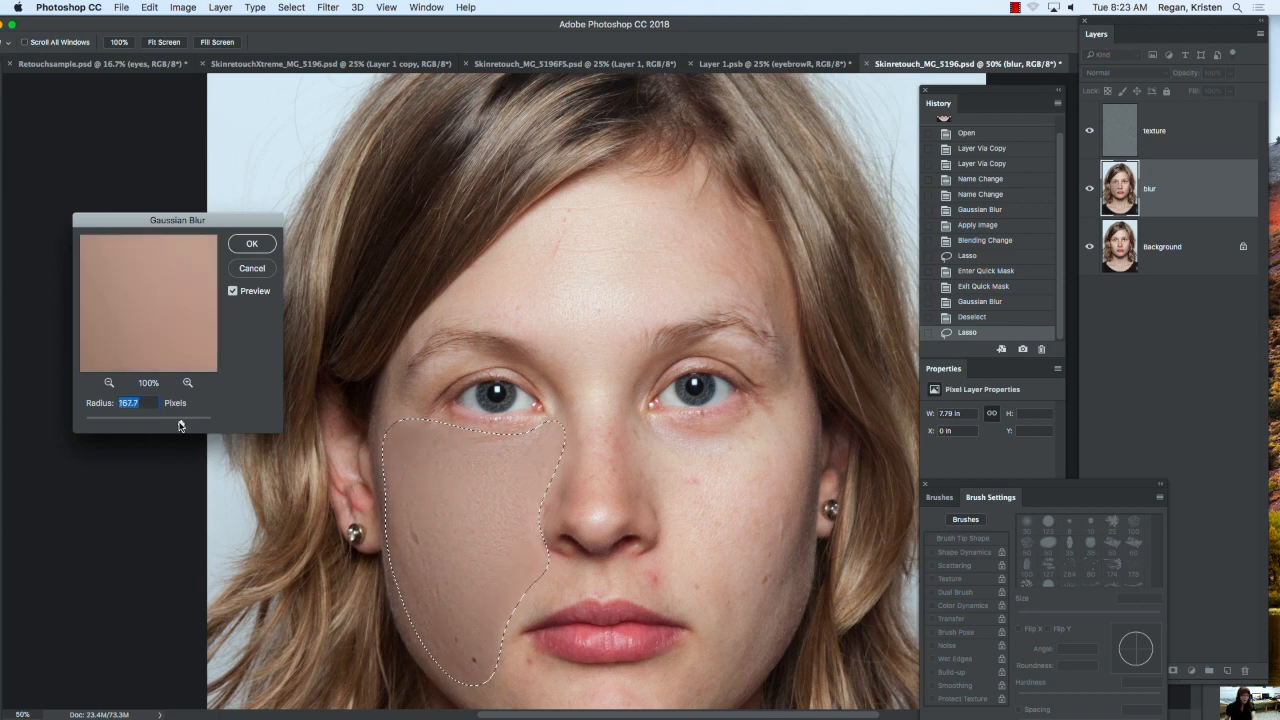
{"action": "left_click_drag", "start_coordinate": [180, 426], "coordinate": [102, 423]}
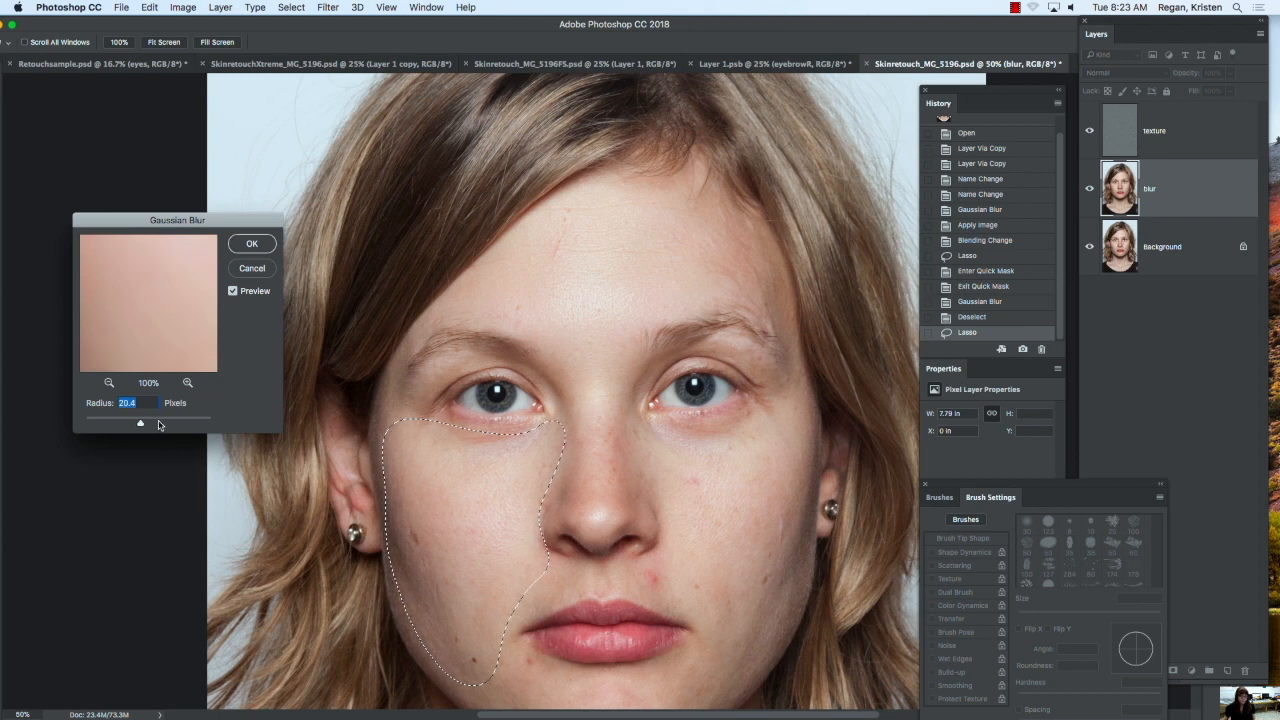
{"action": "left_click", "coordinate": [156, 424]}
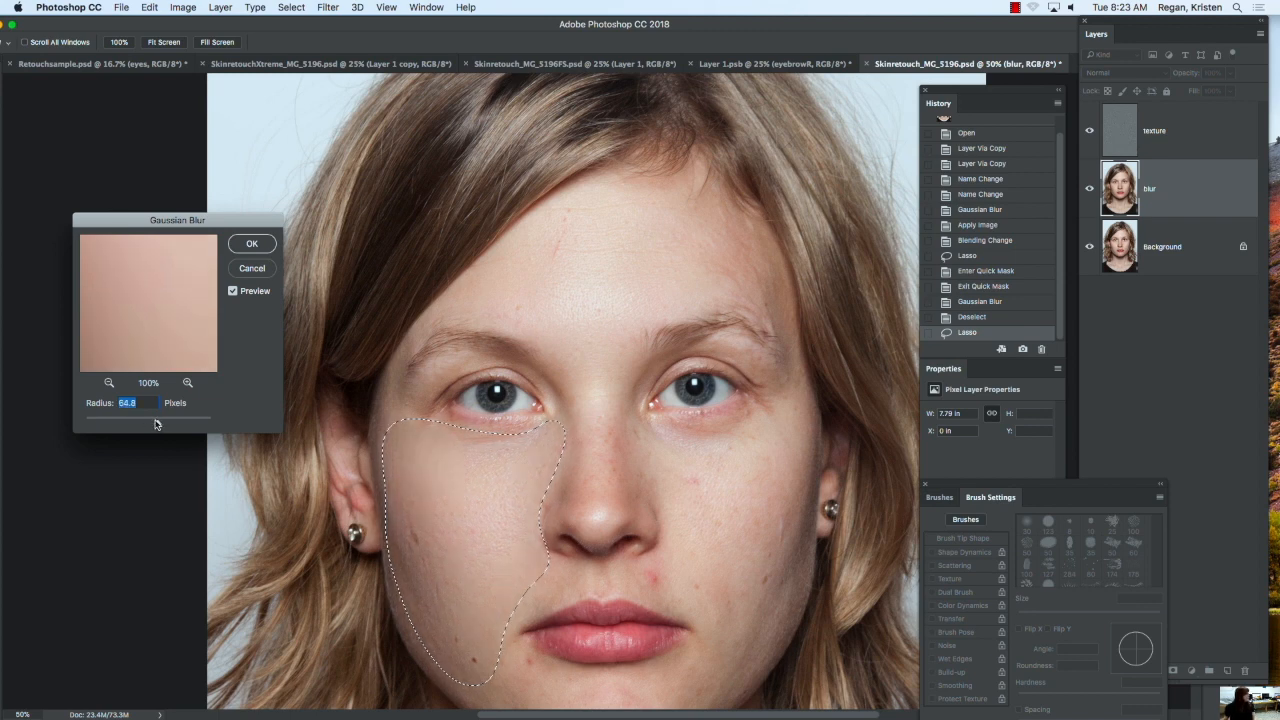
{"action": "mouse_move", "coordinate": [155, 424]}
{"action": "left_mouse_down"}
{"action": "mouse_move", "coordinate": [97, 421]}
{"action": "mouse_move", "coordinate": [177, 425]}
{"action": "mouse_move", "coordinate": [163, 425]}
{"action": "left_mouse_up"}
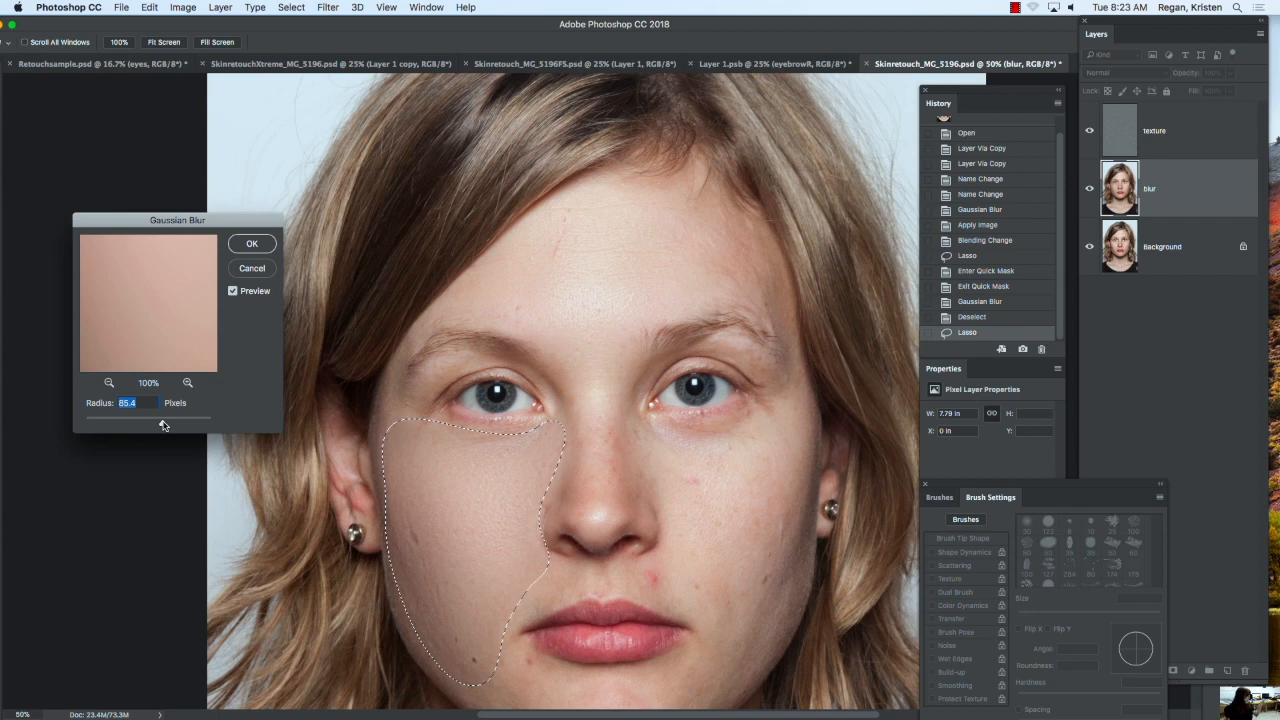
{"action": "left_click_drag", "start_coordinate": [163, 426], "coordinate": [118, 422]}
{"action": "left_click_drag", "start_coordinate": [115, 423], "coordinate": [116, 424]}
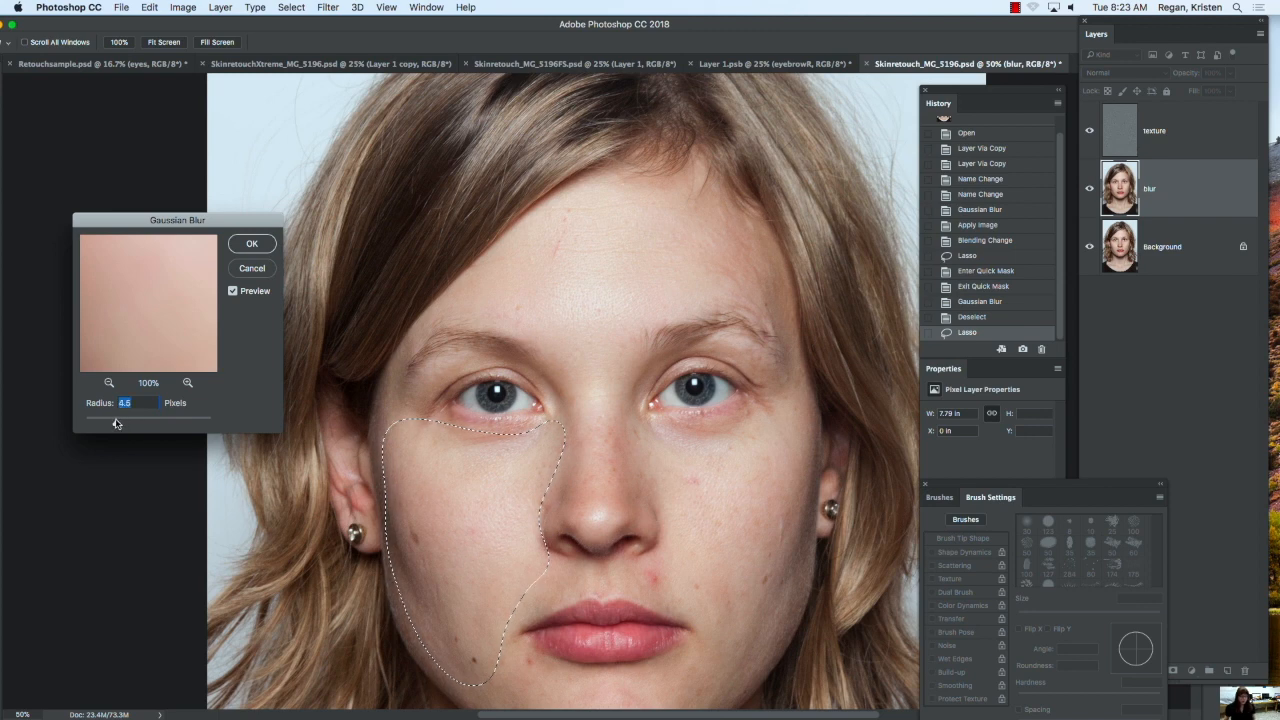
Step: Apply the Gaussian Blur to the selected cheek with a 5.0-pixel radius, then deselect
{"action": "left_click_drag", "start_coordinate": [116, 424], "coordinate": [131, 425]}
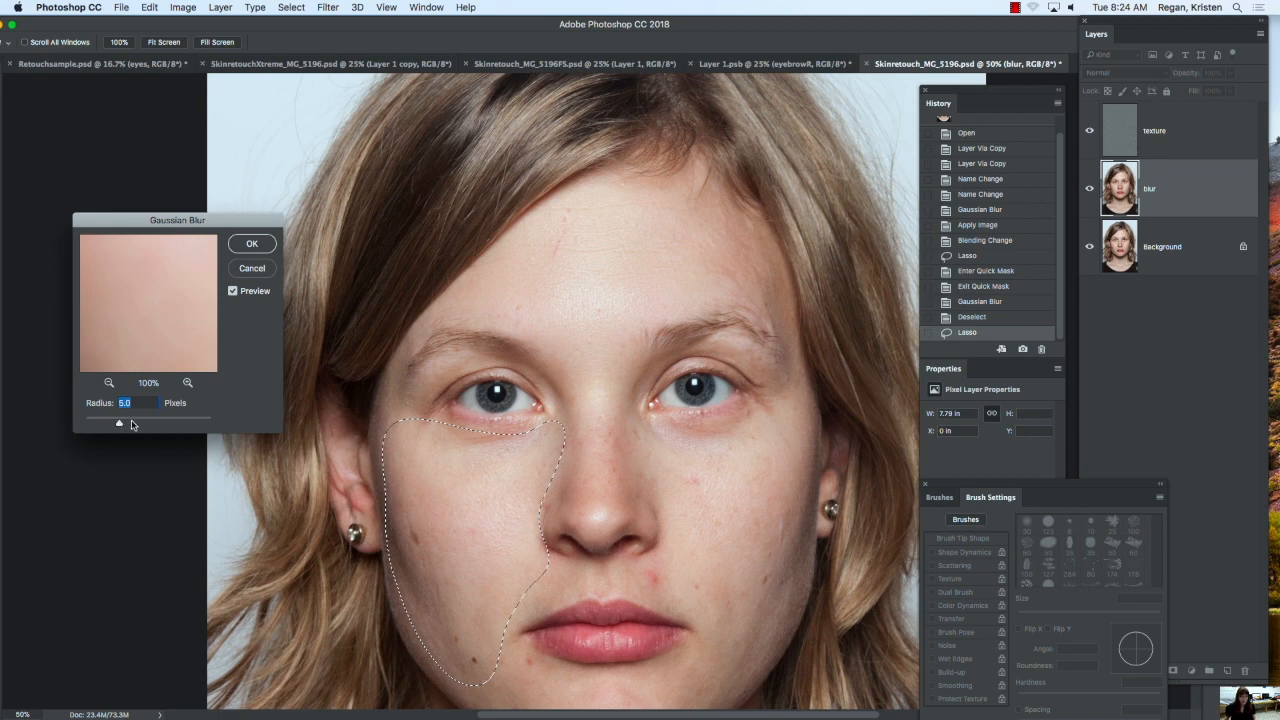
{"action": "left_click", "coordinate": [252, 243]}
{"action": "key", "text": "ctrl+d"}
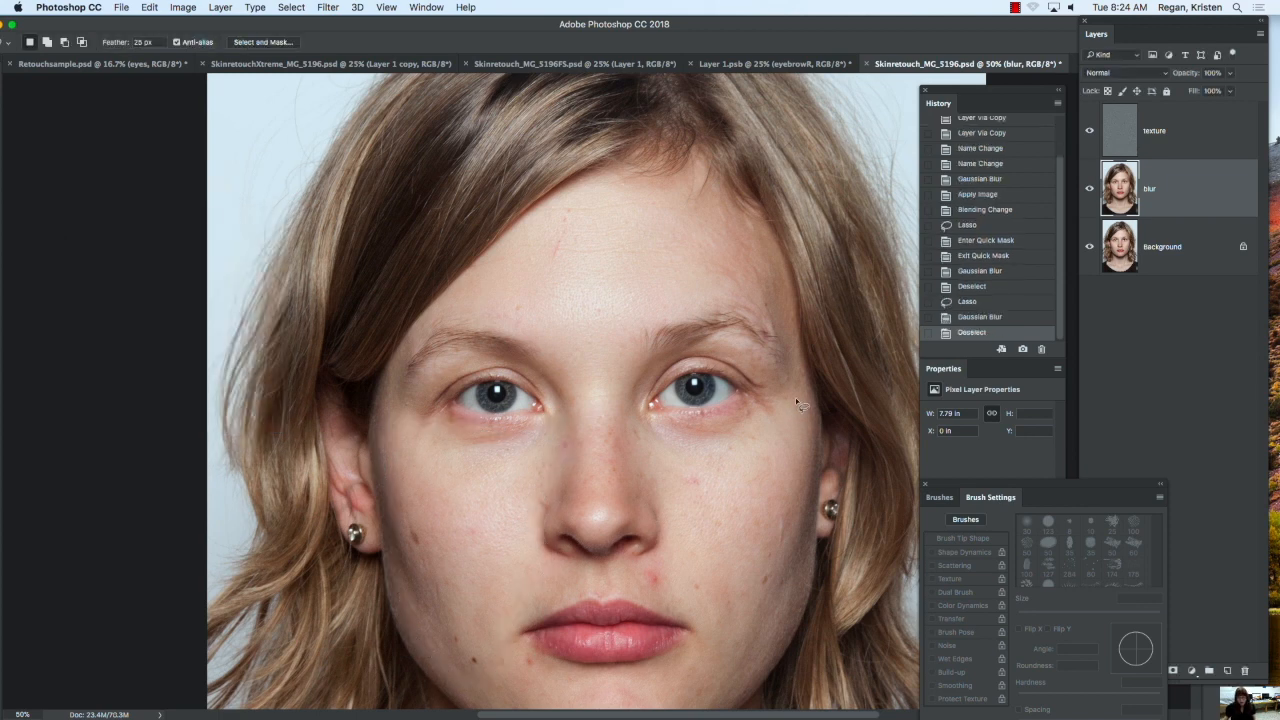
{"action": "mouse_move", "coordinate": [735, 428]}
{"action": "left_mouse_down"}
{"action": "mouse_move", "coordinate": [677, 429]}
{"action": "mouse_move", "coordinate": [650, 456]}
{"action": "mouse_move", "coordinate": [693, 671]}
{"action": "mouse_move", "coordinate": [738, 676]}
{"action": "left_mouse_up"}
{"action": "left_click_drag", "start_coordinate": [800, 400], "coordinate": [797, 403]}
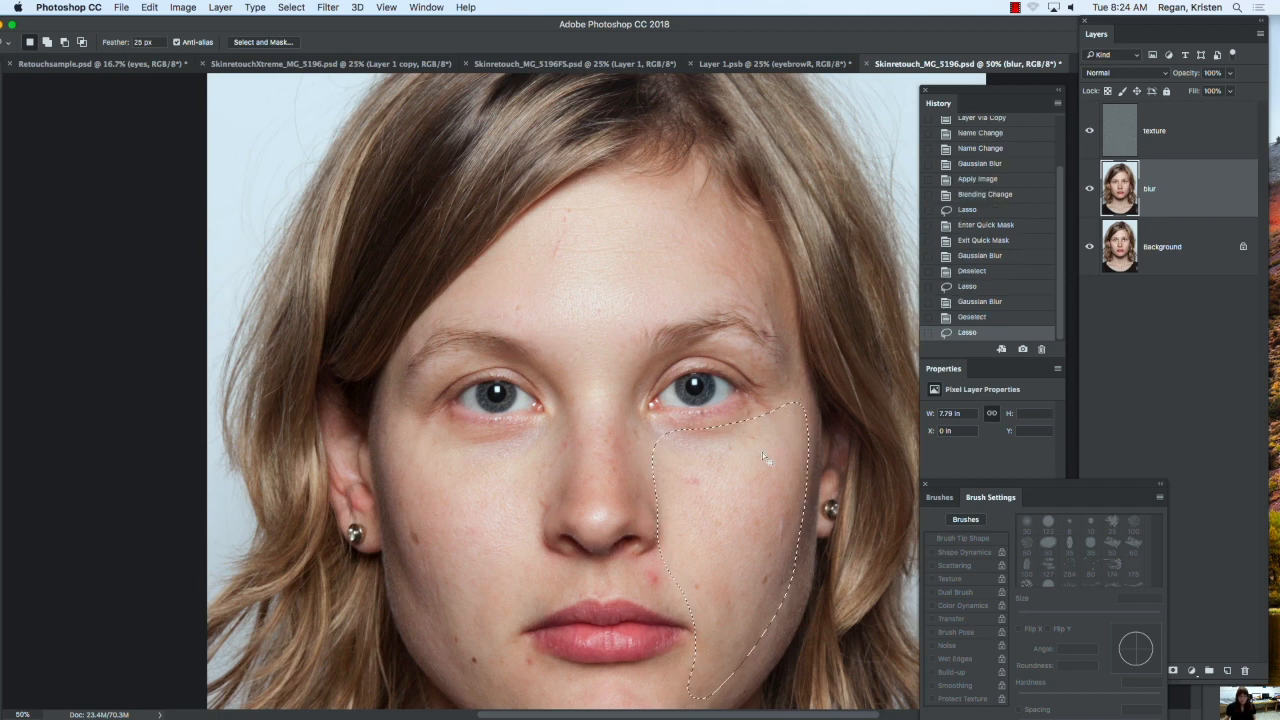
{"action": "key", "text": "ctrl+d"}
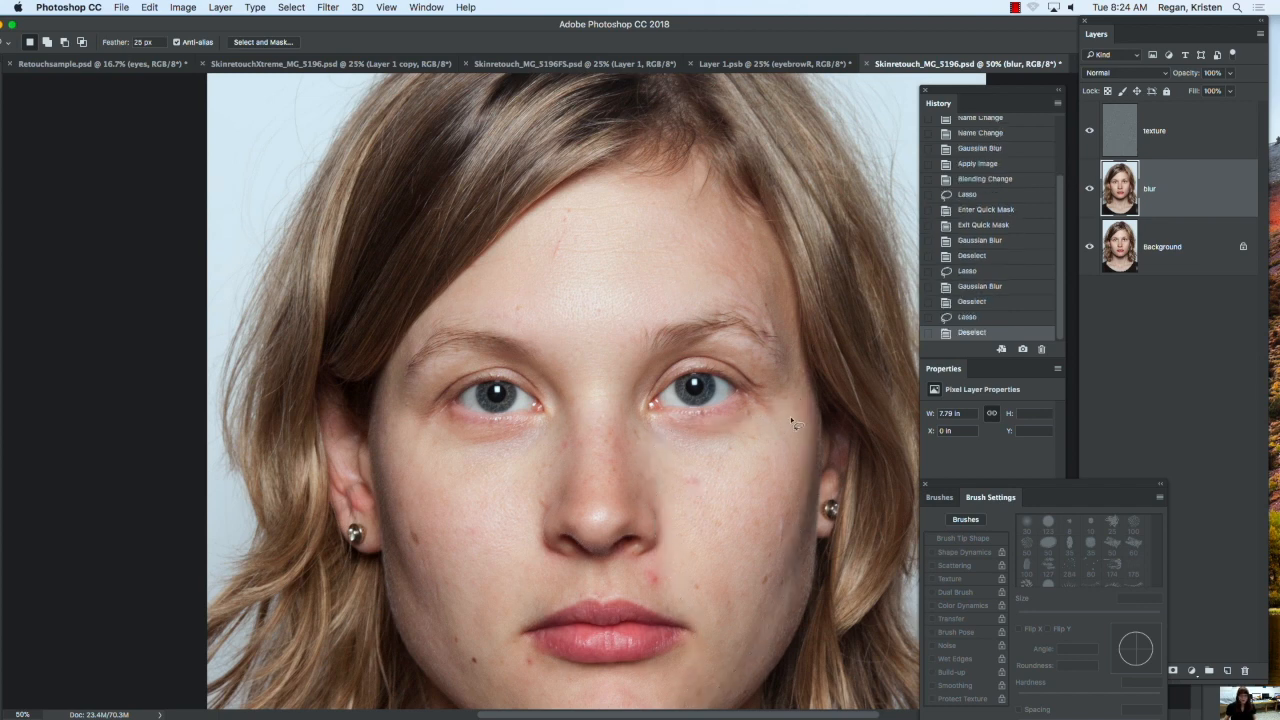
Step: Lasso the subject's left cheek from below the eye down beside the mouth, redrawing the selection to reach farther outward
{"action": "mouse_move", "coordinate": [797, 398]}
{"action": "left_mouse_down"}
{"action": "mouse_move", "coordinate": [703, 427]}
{"action": "mouse_move", "coordinate": [685, 653]}
{"action": "mouse_move", "coordinate": [750, 645]}
{"action": "mouse_move", "coordinate": [795, 402]}
{"action": "left_mouse_up"}
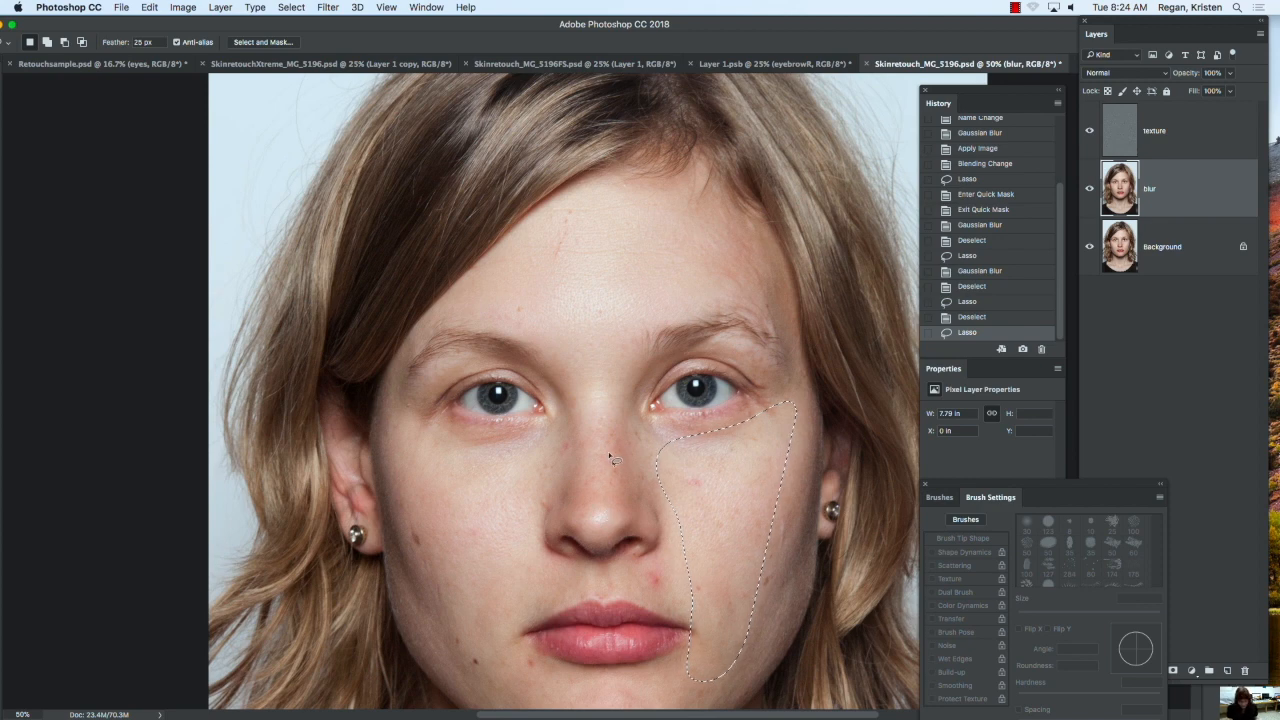
{"action": "key", "text": "super+d"}
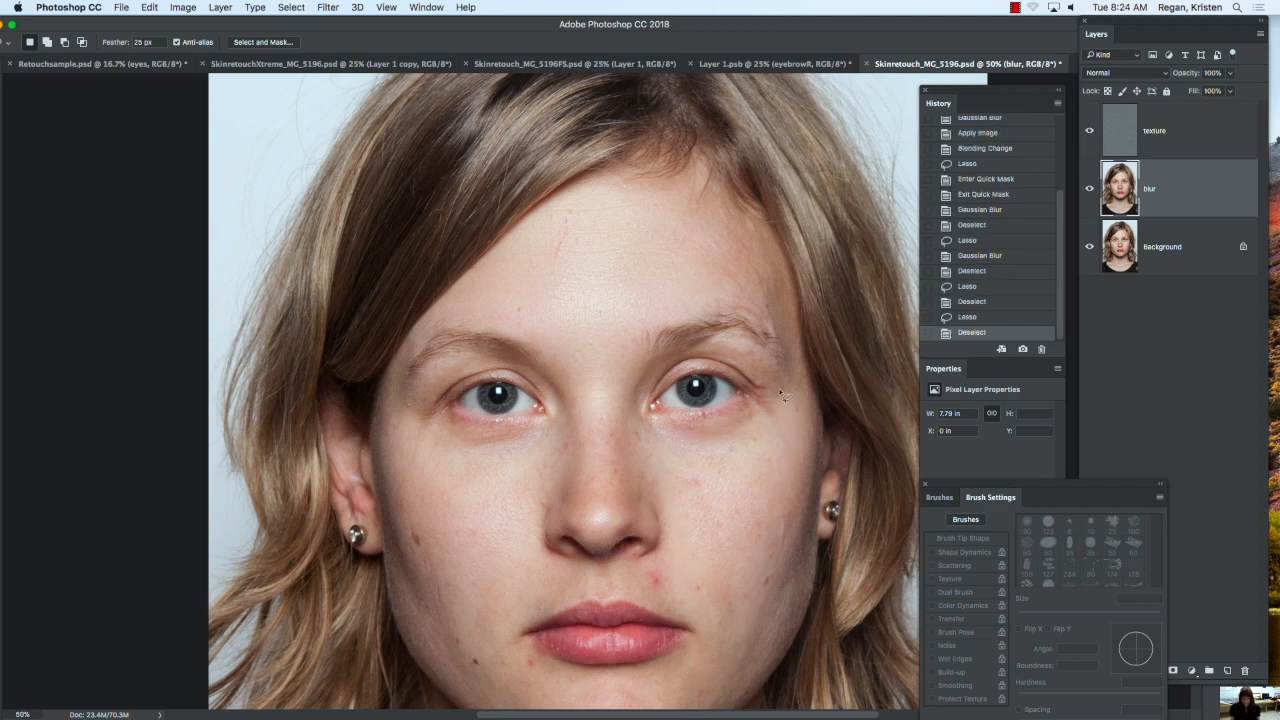
{"action": "mouse_move", "coordinate": [789, 416]}
{"action": "left_mouse_down"}
{"action": "mouse_move", "coordinate": [661, 467]}
{"action": "mouse_move", "coordinate": [731, 569]}
{"action": "mouse_move", "coordinate": [730, 675]}
{"action": "mouse_move", "coordinate": [772, 630]}
{"action": "mouse_move", "coordinate": [788, 568]}
{"action": "mouse_move", "coordinate": [790, 394]}
{"action": "mouse_move", "coordinate": [750, 428]}
{"action": "mouse_move", "coordinate": [647, 453]}
{"action": "mouse_move", "coordinate": [717, 628]}
{"action": "mouse_move", "coordinate": [715, 701]}
{"action": "mouse_move", "coordinate": [743, 690]}
{"action": "mouse_move", "coordinate": [792, 593]}
{"action": "mouse_move", "coordinate": [805, 537]}
{"action": "mouse_move", "coordinate": [794, 408]}
{"action": "left_mouse_up"}
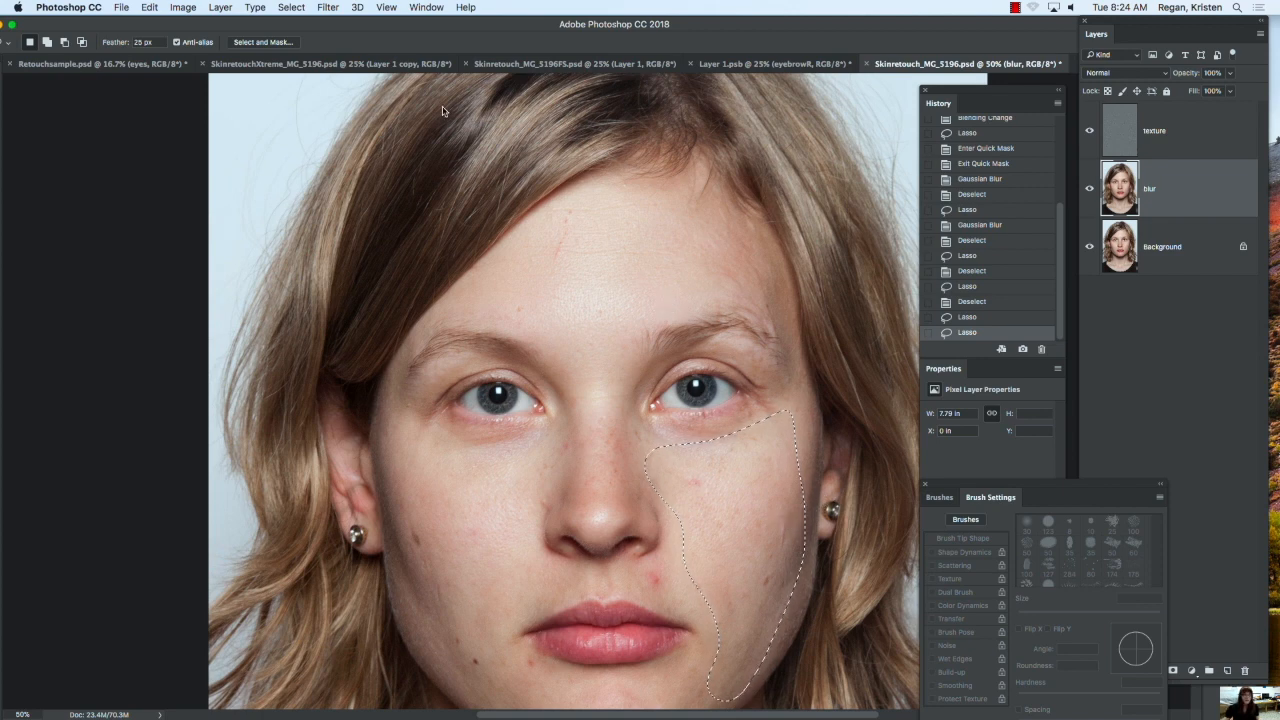
Step: Apply a Gaussian Blur to the selected left cheek with a radius larger than 5.0 pixels
{"action": "left_click", "coordinate": [329, 8]}
{"action": "mouse_move", "coordinate": [340, 166]}
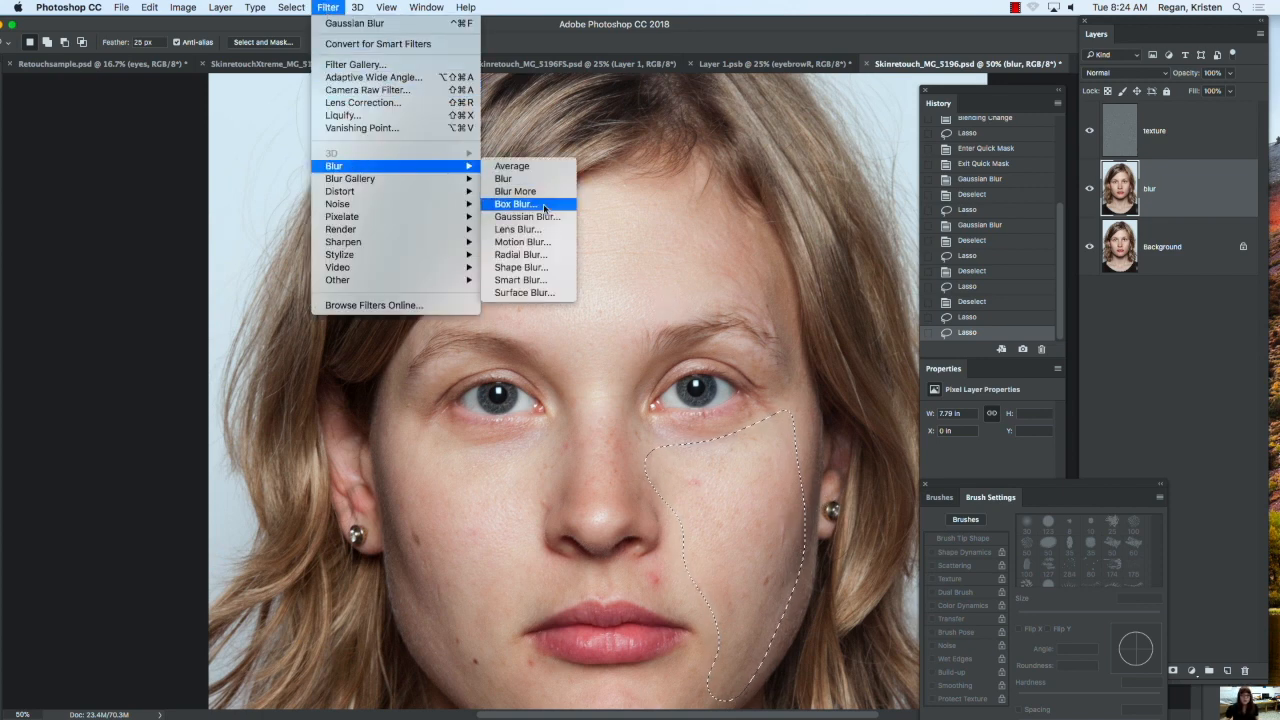
{"action": "left_click", "coordinate": [547, 218]}
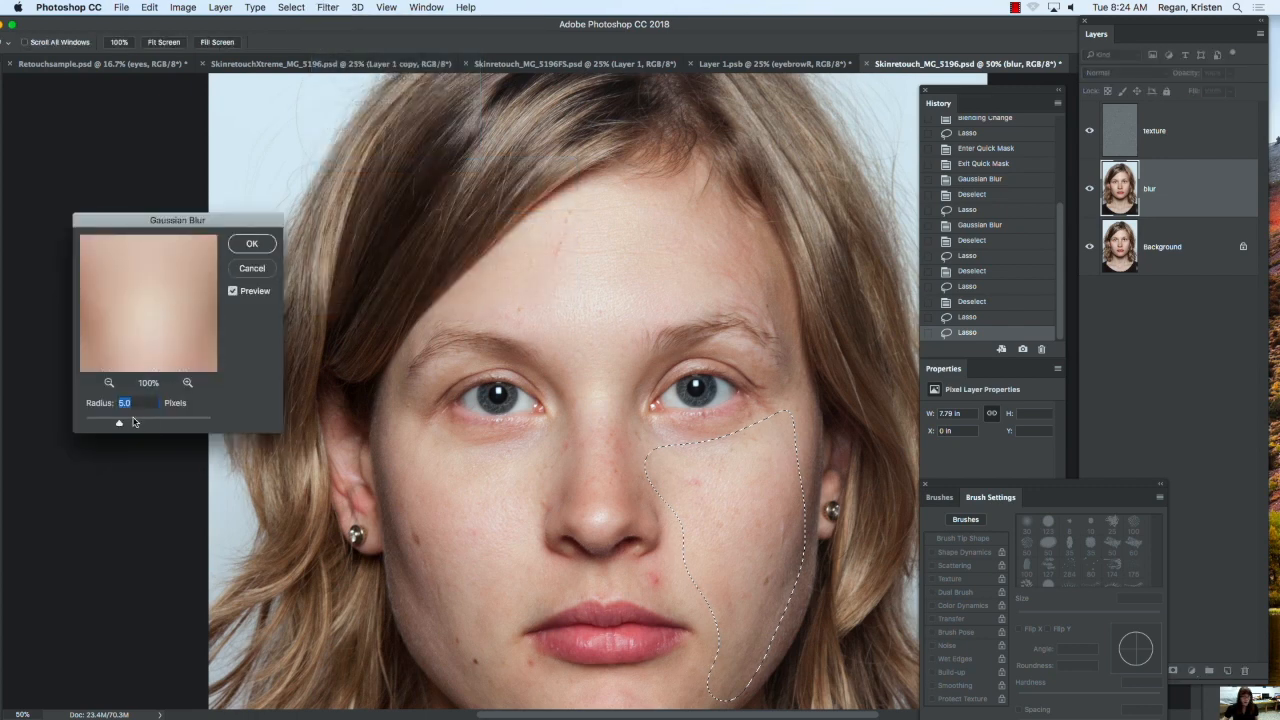
{"action": "left_click_drag", "start_coordinate": [119, 426], "coordinate": [141, 427]}
{"action": "left_click", "coordinate": [251, 246]}
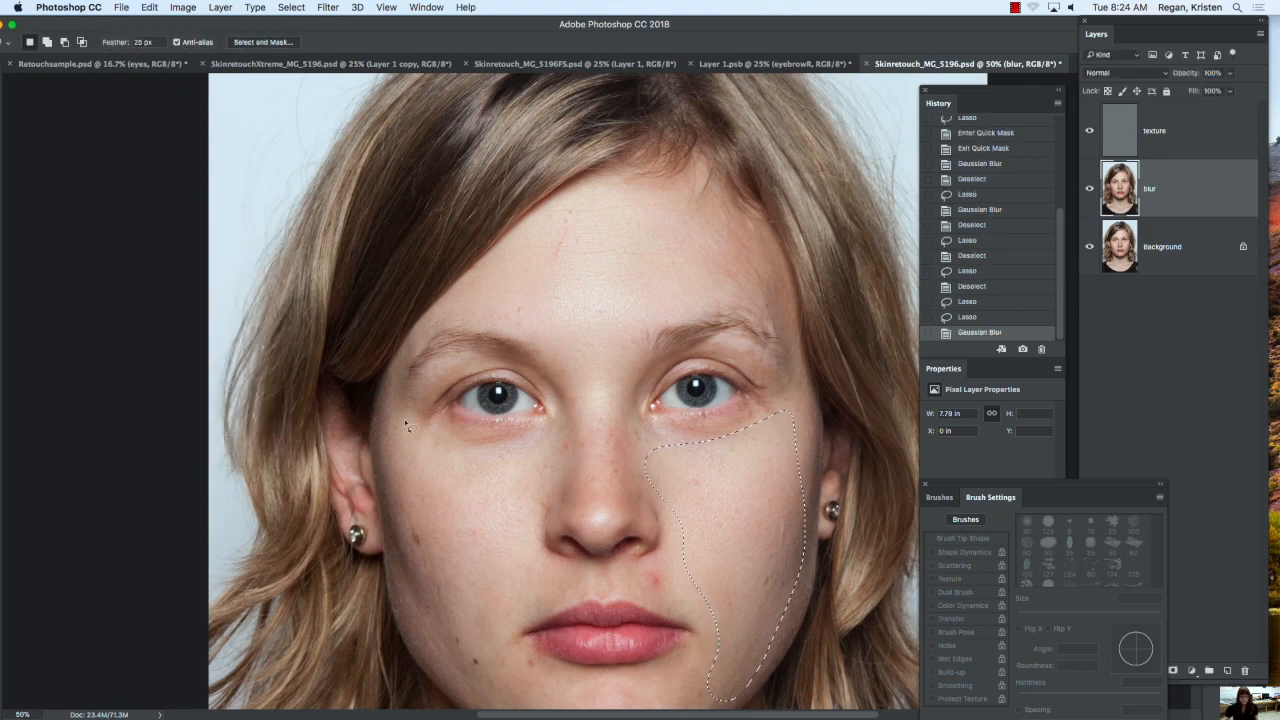
Step: Lasso the chin area below the lower lip and reapply the last Gaussian Blur to it
{"action": "scroll", "coordinate": [514, 431], "scroll_direction": "down", "scroll_amount": 3}
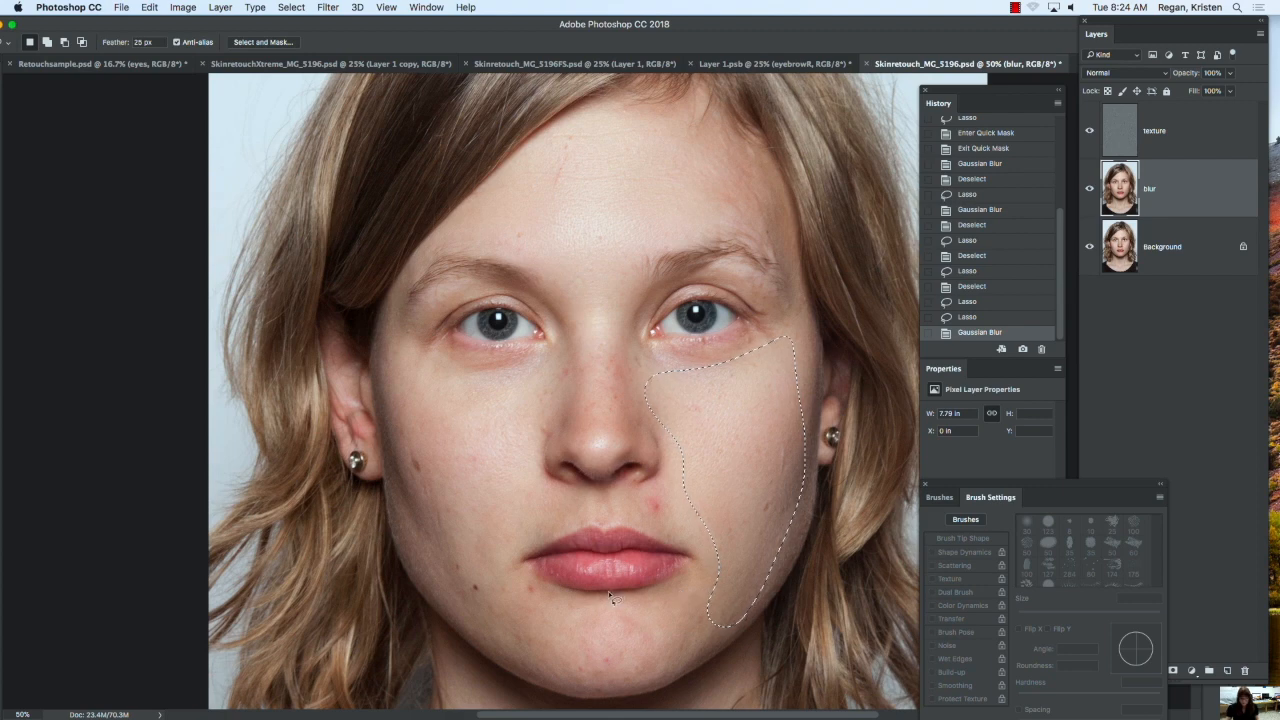
{"action": "mouse_move", "coordinate": [698, 566]}
{"action": "left_mouse_down"}
{"action": "mouse_move", "coordinate": [605, 606]}
{"action": "mouse_move", "coordinate": [523, 597]}
{"action": "mouse_move", "coordinate": [497, 623]}
{"action": "mouse_move", "coordinate": [528, 659]}
{"action": "mouse_move", "coordinate": [637, 676]}
{"action": "mouse_move", "coordinate": [695, 643]}
{"action": "mouse_move", "coordinate": [726, 592]}
{"action": "left_mouse_up"}
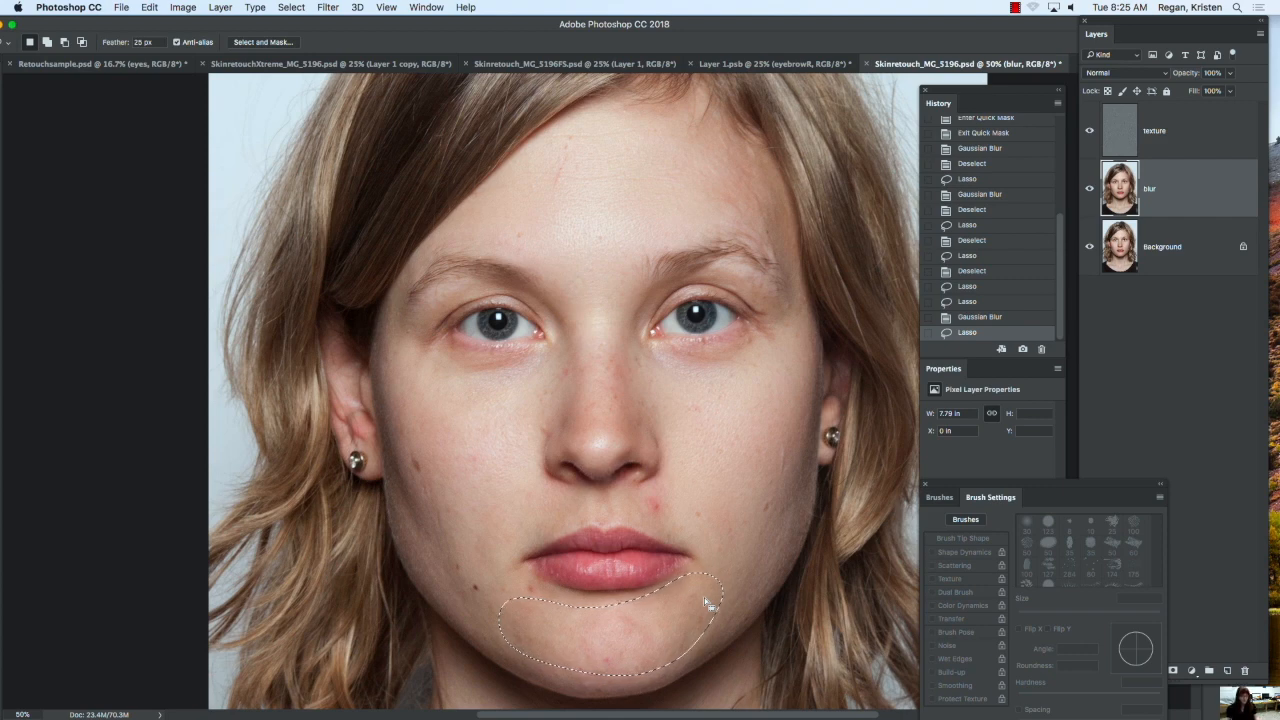
{"action": "left_click", "coordinate": [327, 8]}
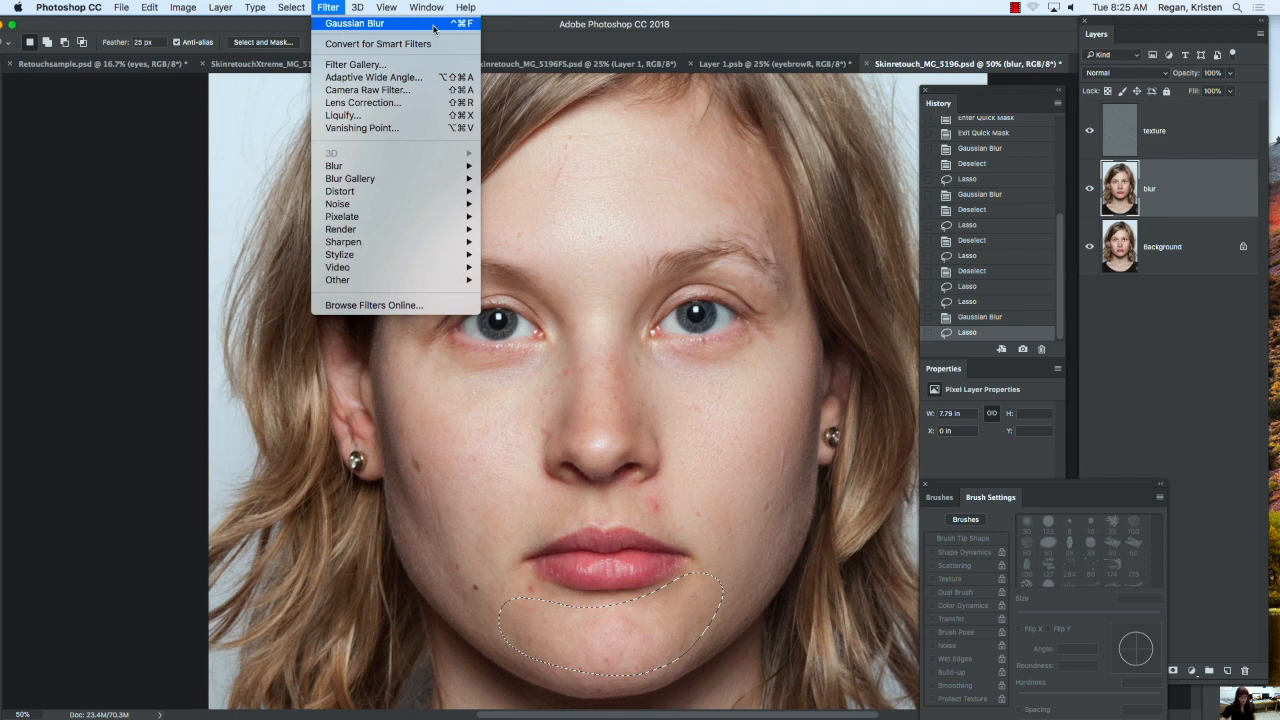
{"action": "left_click", "coordinate": [330, 8]}
{"action": "key", "text": "super+f"}
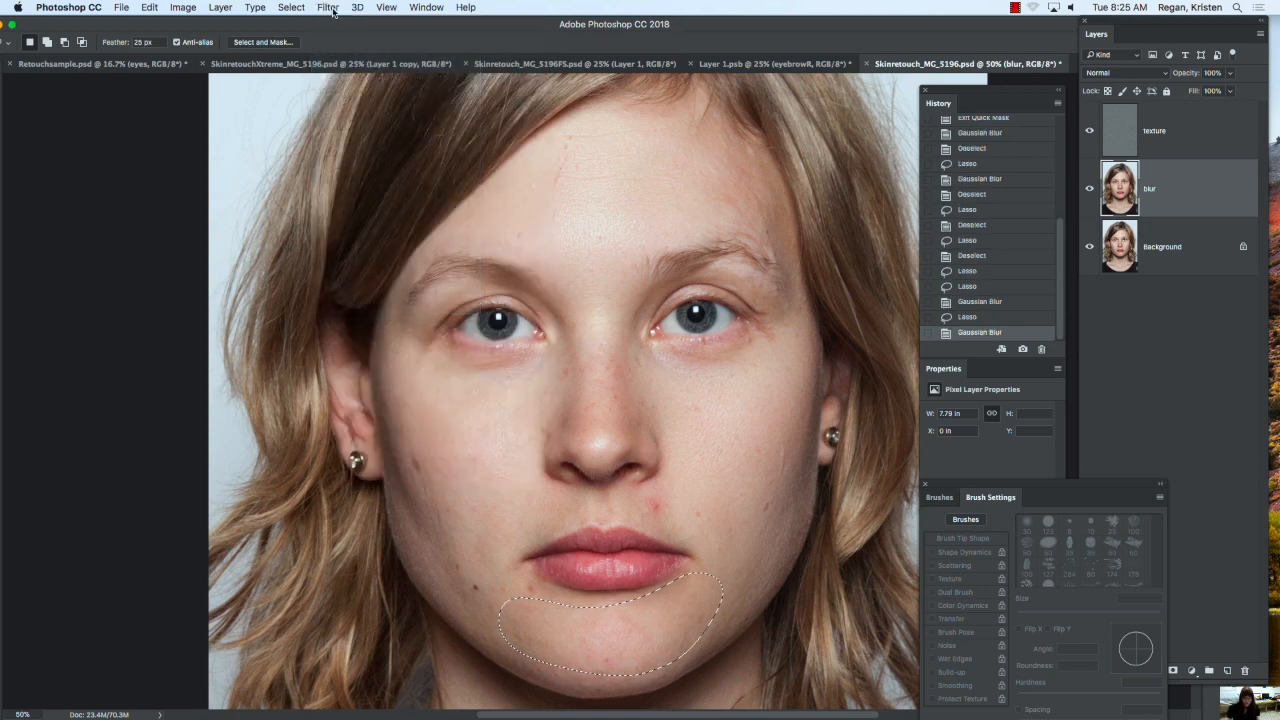
Step: Lasso the bridge of the nose and the area above the upper lip, reapplying the last Gaussian Blur to each
{"action": "mouse_move", "coordinate": [585, 320]}
{"action": "left_mouse_down"}
{"action": "mouse_move", "coordinate": [577, 442]}
{"action": "mouse_move", "coordinate": [621, 439]}
{"action": "mouse_move", "coordinate": [641, 384]}
{"action": "mouse_move", "coordinate": [634, 329]}
{"action": "mouse_move", "coordinate": [603, 306]}
{"action": "left_mouse_up"}
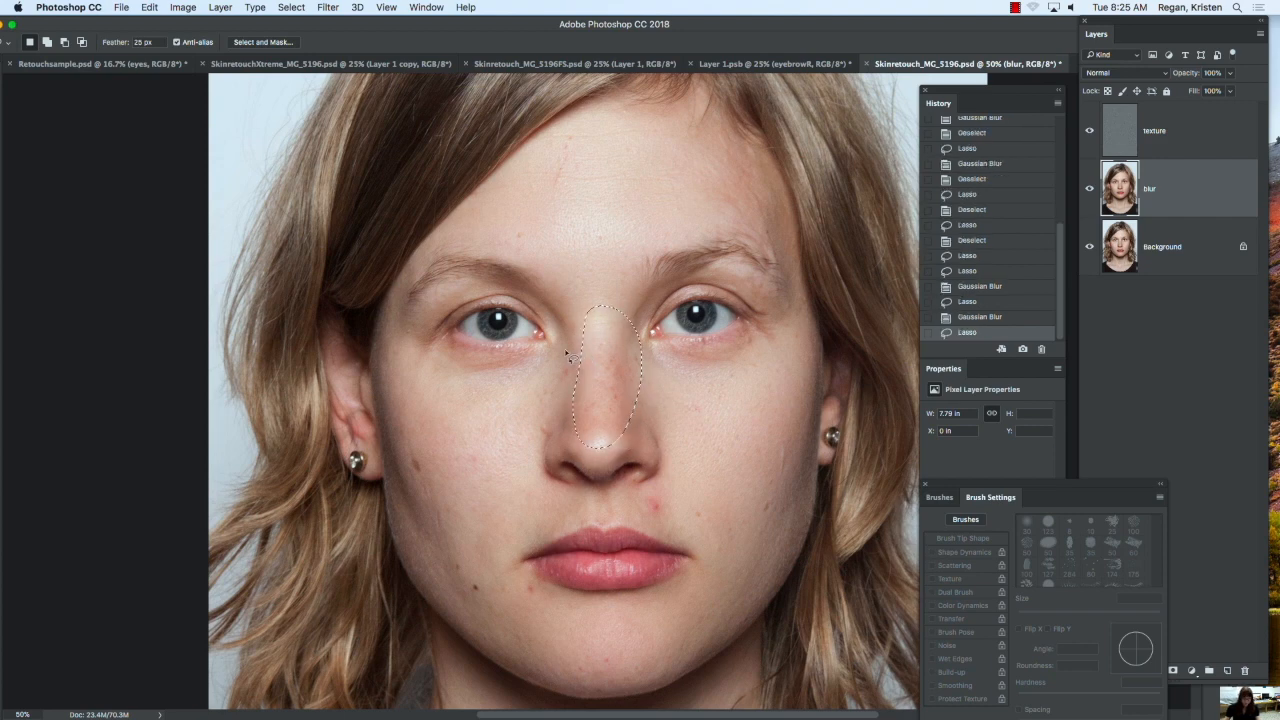
{"action": "key", "text": "super+f"}
{"action": "left_click_drag", "start_coordinate": [673, 489], "coordinate": [600, 493]}
{"action": "mouse_move", "coordinate": [522, 531]}
{"action": "left_mouse_down"}
{"action": "mouse_move", "coordinate": [696, 538]}
{"action": "mouse_move", "coordinate": [698, 518]}
{"action": "left_mouse_up"}
{"action": "key", "text": "super+f"}
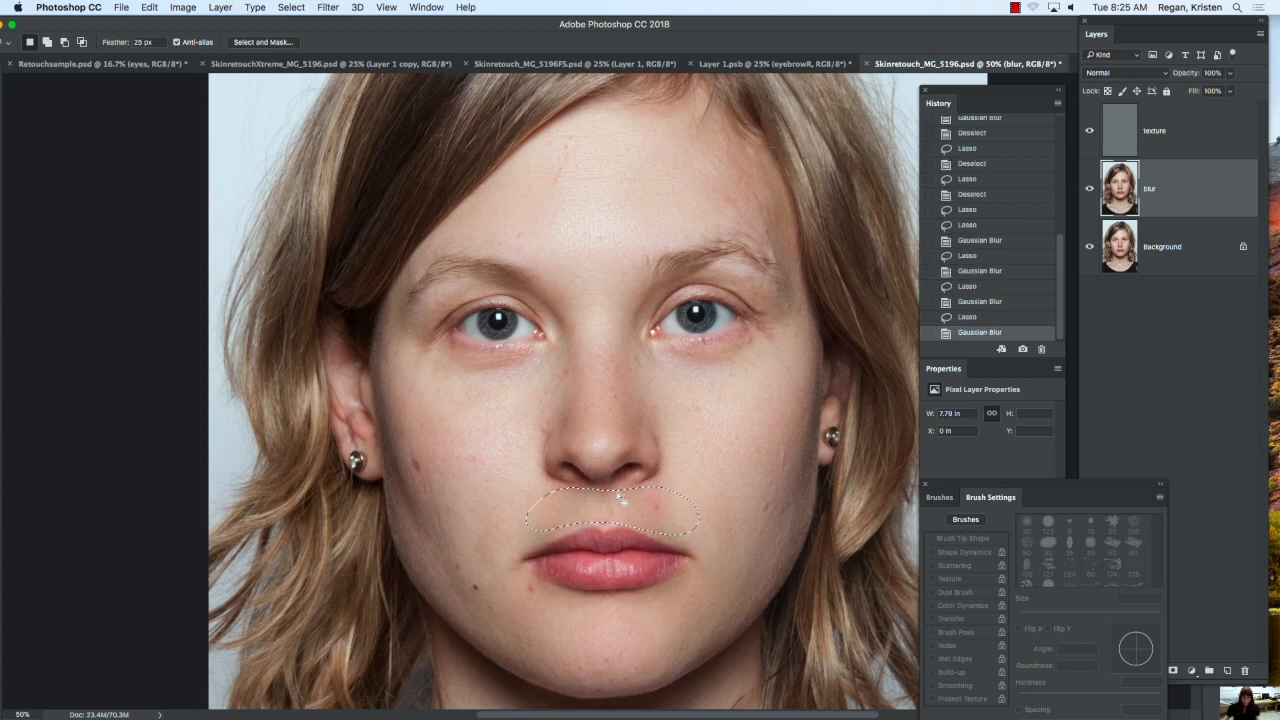
{"action": "scroll", "coordinate": [606, 589], "scroll_direction": "down", "scroll_amount": 1}
{"action": "scroll", "coordinate": [606, 587], "scroll_direction": "down", "scroll_amount": 15}
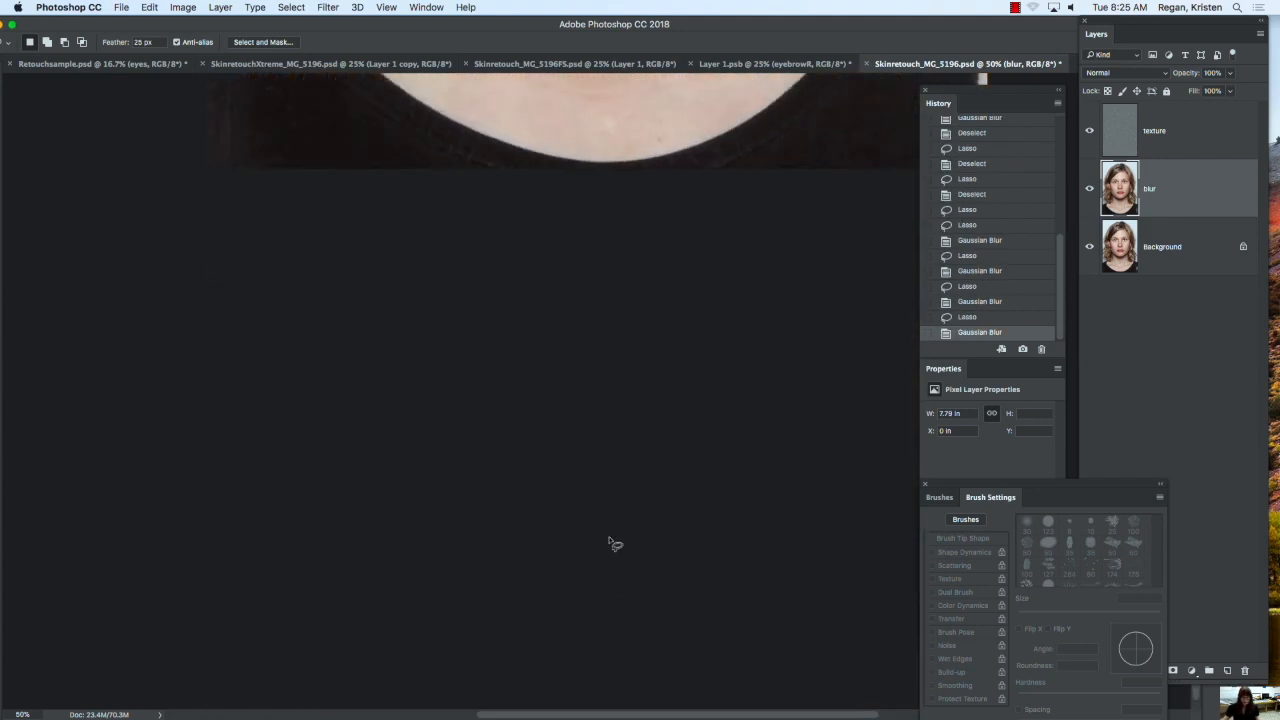
{"action": "scroll", "coordinate": [606, 560], "scroll_direction": "up", "scroll_amount": 20}
{"action": "scroll", "coordinate": [604, 549], "scroll_direction": "down", "scroll_amount": 10}
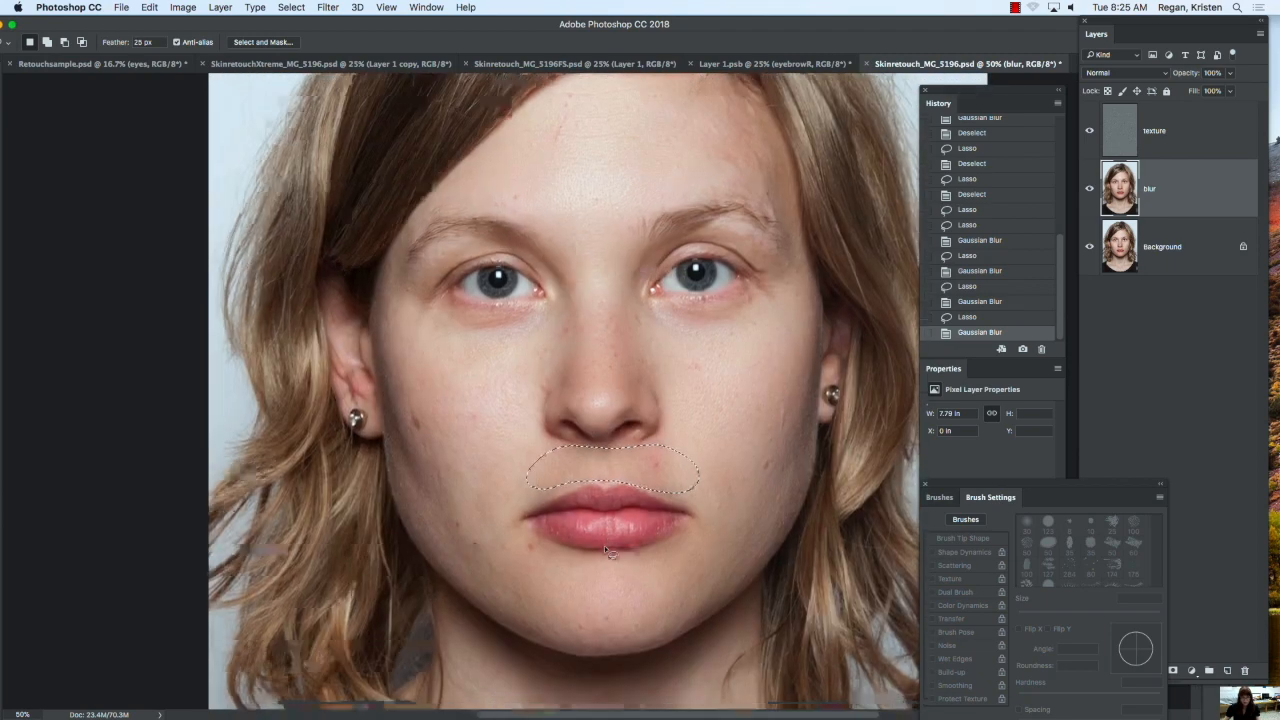
{"action": "scroll", "coordinate": [615, 588], "scroll_direction": "down", "scroll_amount": 4}
{"action": "scroll", "coordinate": [615, 588], "scroll_direction": "left", "scroll_amount": 1}
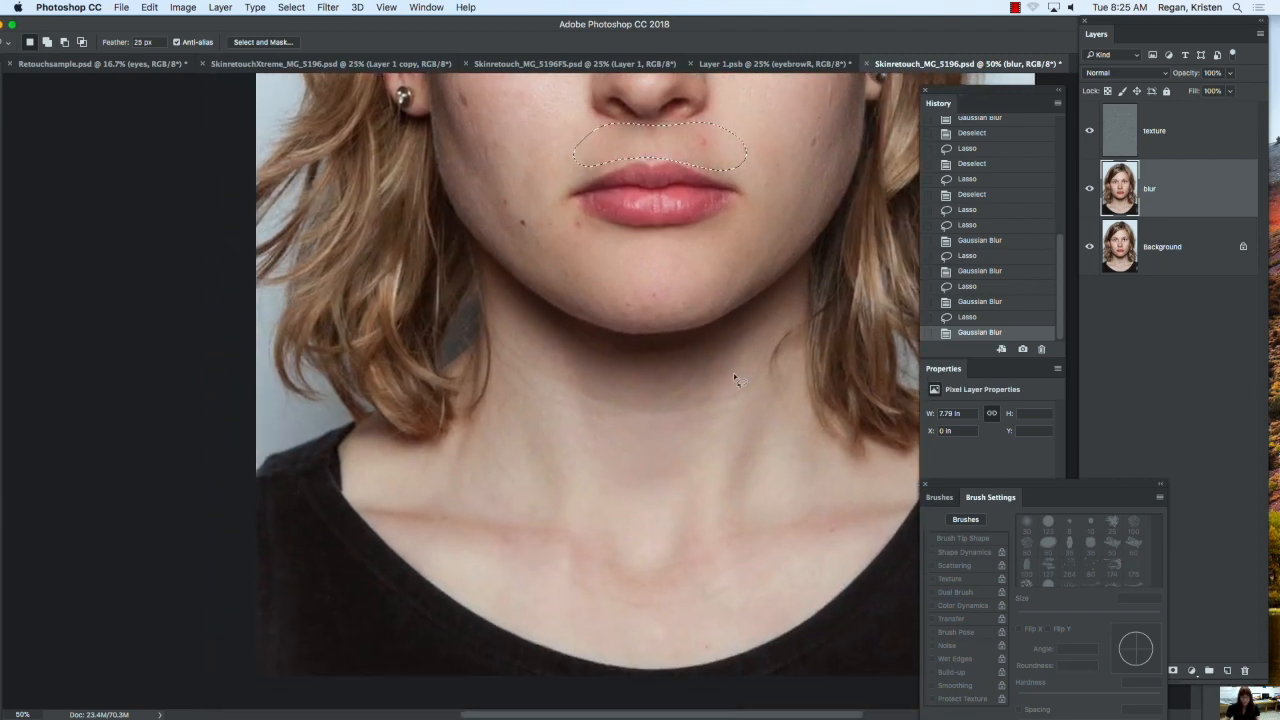
{"action": "left_click_drag", "start_coordinate": [748, 333], "coordinate": [586, 348]}
{"action": "mouse_move", "coordinate": [517, 609]}
{"action": "left_mouse_down"}
{"action": "mouse_move", "coordinate": [643, 636]}
{"action": "mouse_move", "coordinate": [751, 618]}
{"action": "mouse_move", "coordinate": [812, 558]}
{"action": "mouse_move", "coordinate": [801, 422]}
{"action": "left_mouse_up"}
{"action": "left_click_drag", "start_coordinate": [735, 352], "coordinate": [742, 345]}
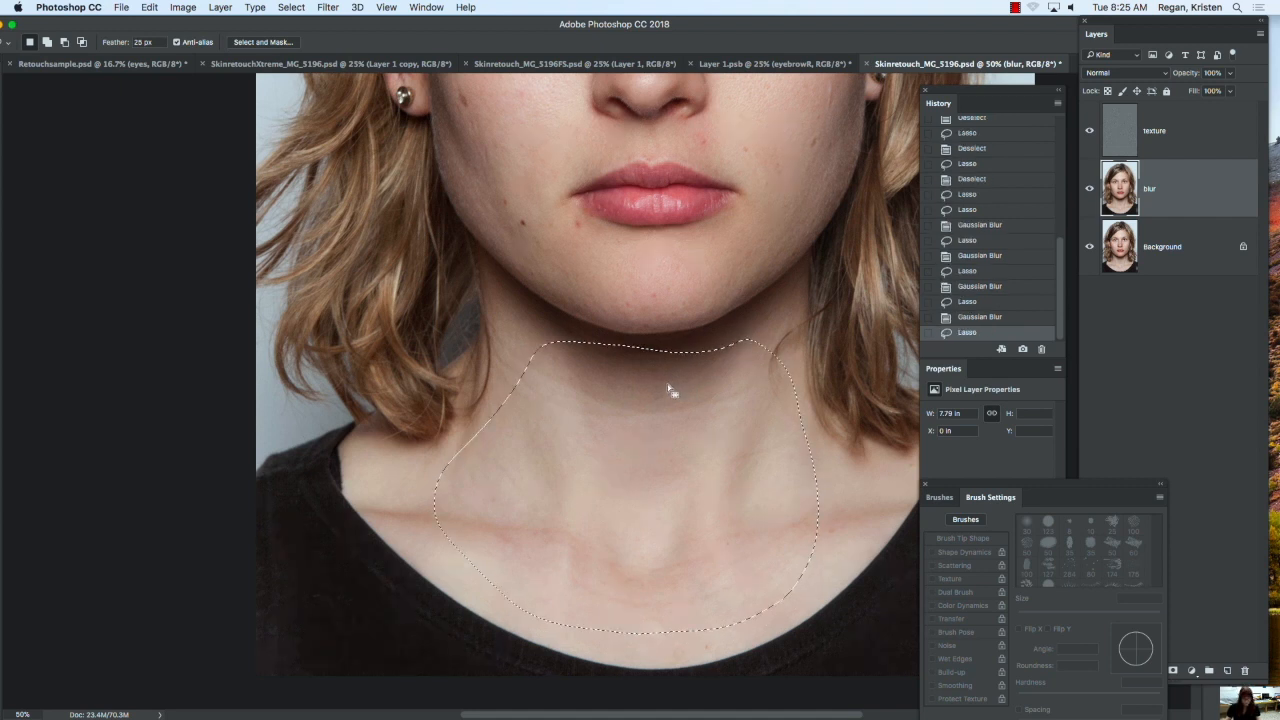
Step: Lasso the base of the neck above the shirt's neckline and reapply the last Gaussian Blur
{"action": "mouse_move", "coordinate": [466, 461]}
{"action": "left_mouse_down"}
{"action": "mouse_move", "coordinate": [430, 454]}
{"action": "mouse_move", "coordinate": [473, 472]}
{"action": "mouse_move", "coordinate": [410, 468]}
{"action": "mouse_move", "coordinate": [443, 550]}
{"action": "mouse_move", "coordinate": [597, 620]}
{"action": "mouse_move", "coordinate": [752, 610]}
{"action": "mouse_move", "coordinate": [820, 536]}
{"action": "mouse_move", "coordinate": [667, 464]}
{"action": "mouse_move", "coordinate": [466, 462]}
{"action": "left_mouse_up"}
{"action": "key", "text": "super+z"}
{"action": "key", "text": "super+d"}
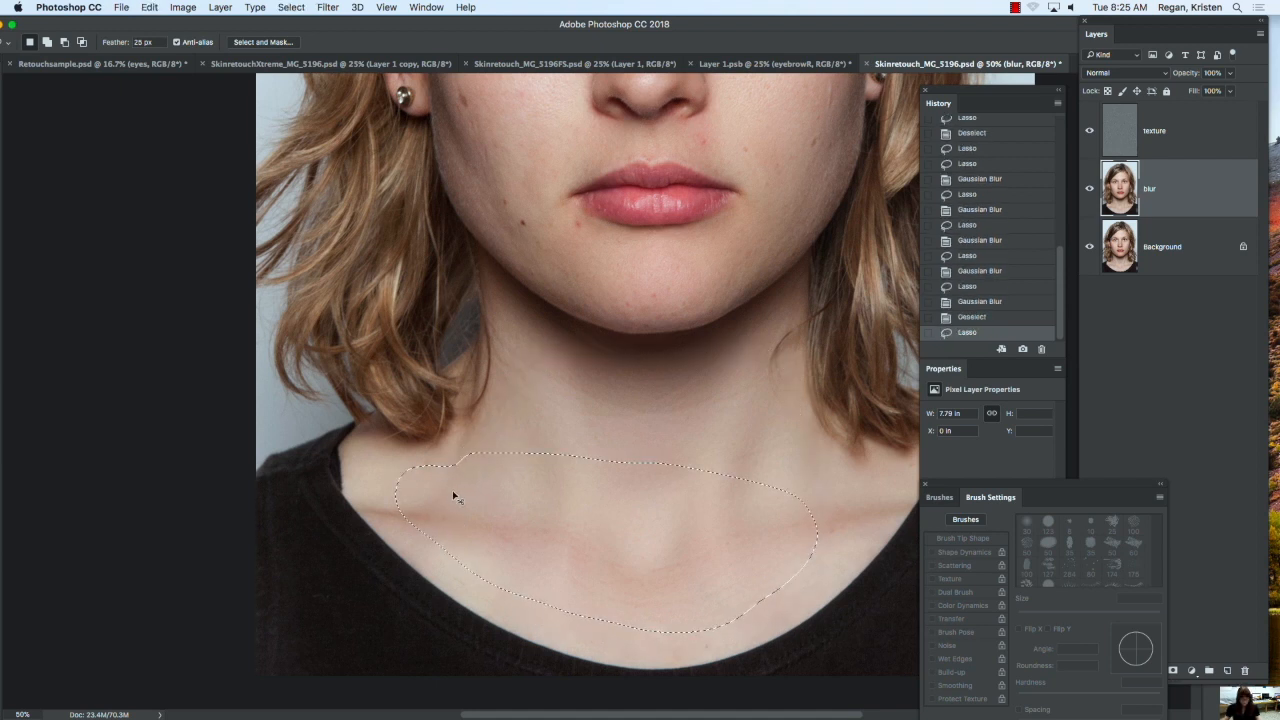
{"action": "key", "text": "ctrl+super+f"}
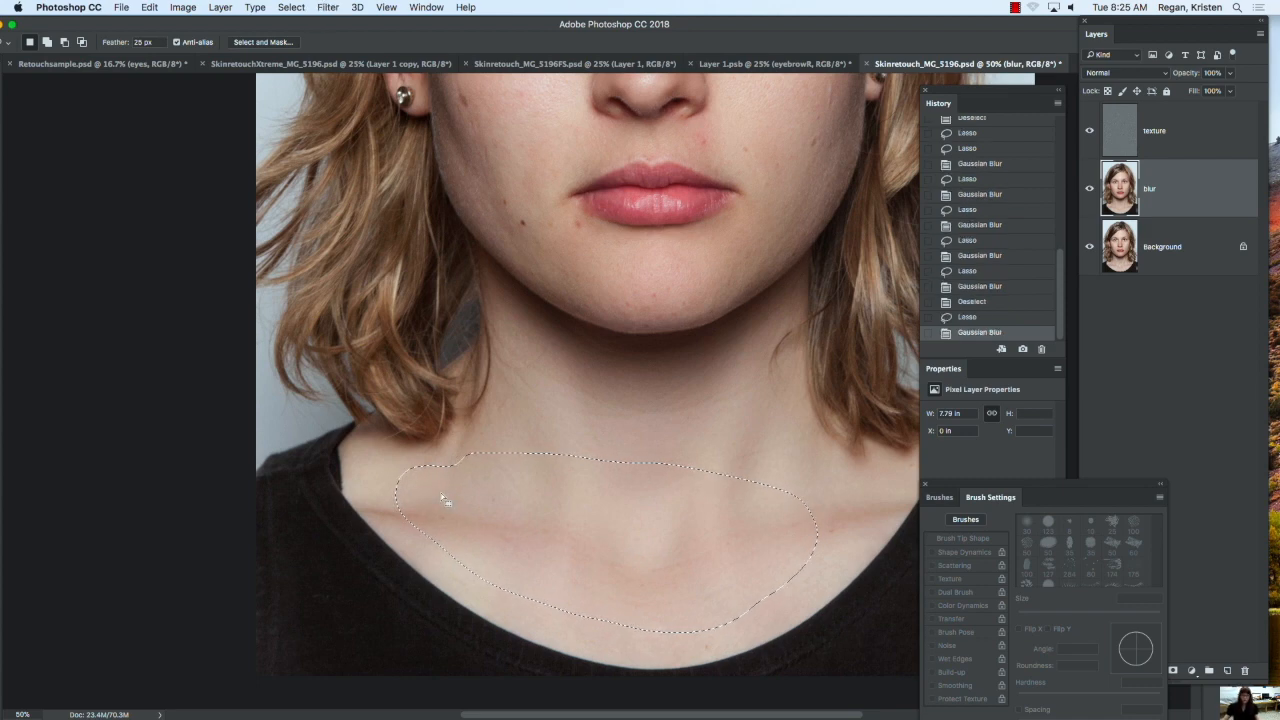
Step: Clear the selection and toggle the visibility of the texture and blur layers to compare the whole portrait with the original
{"action": "key", "text": "super+minus"}
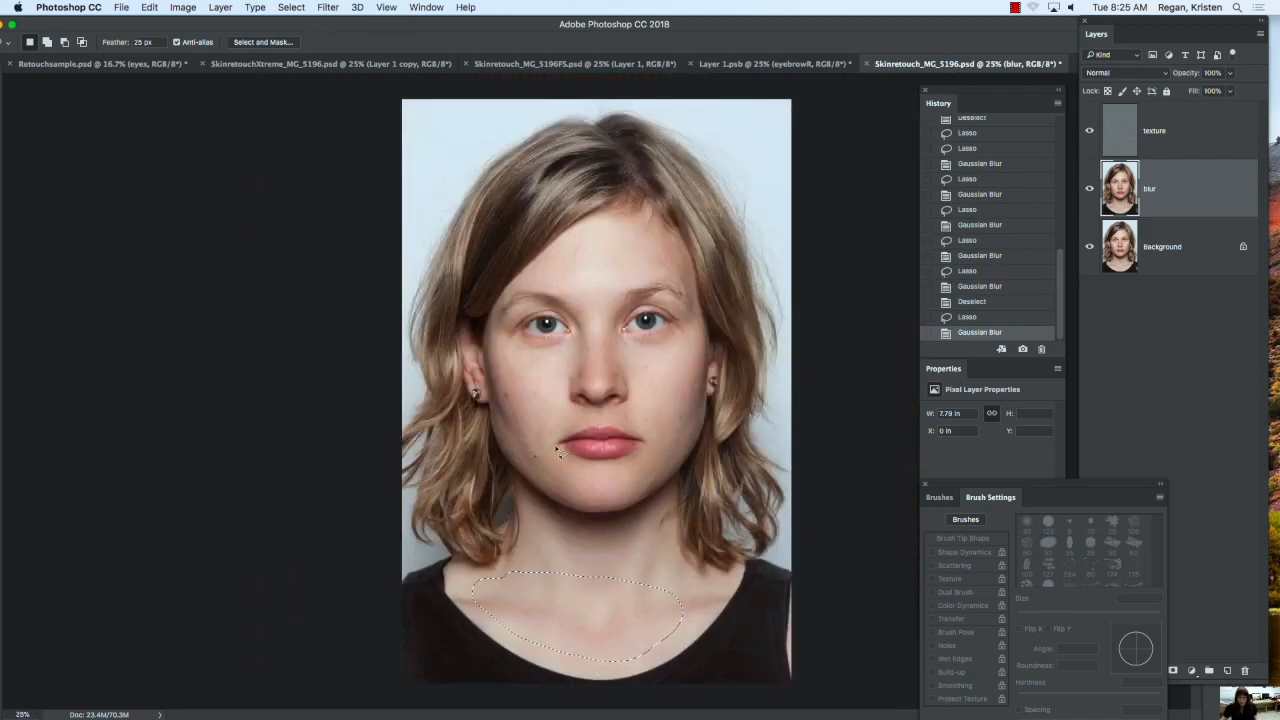
{"action": "left_click", "coordinate": [1088, 132]}
{"action": "left_click", "coordinate": [1087, 189]}
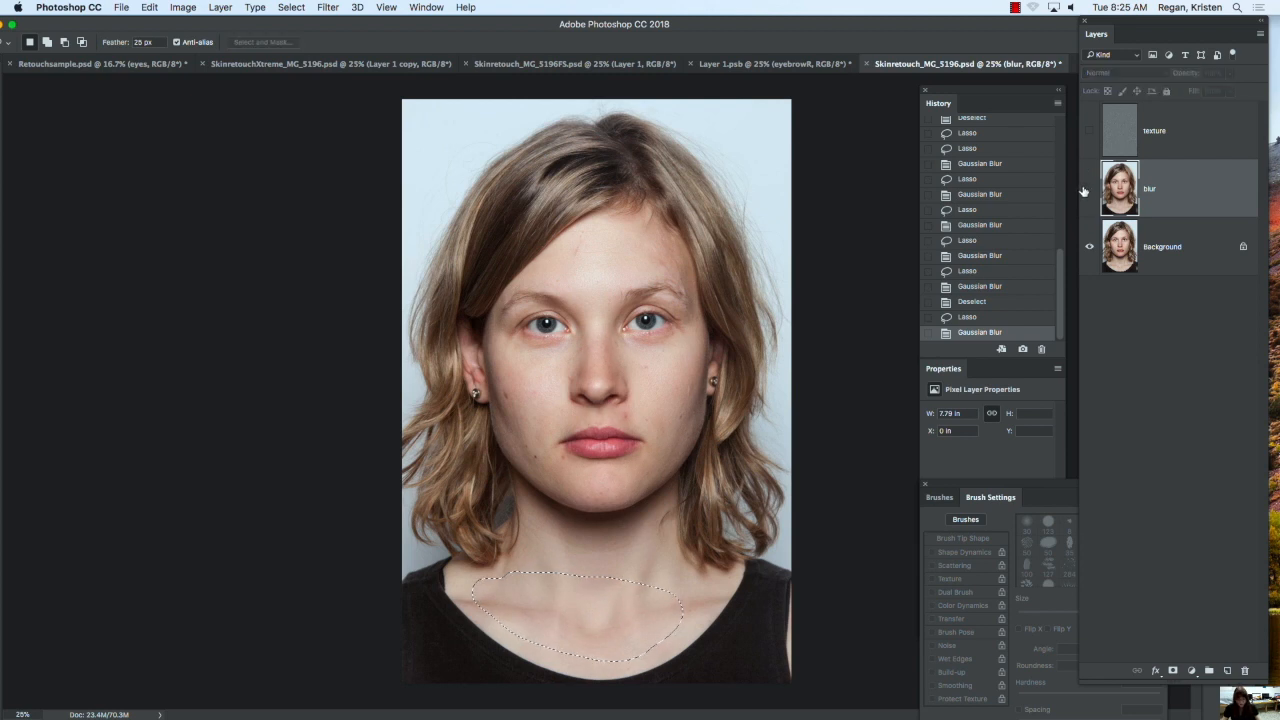
{"action": "left_click", "coordinate": [1089, 189]}
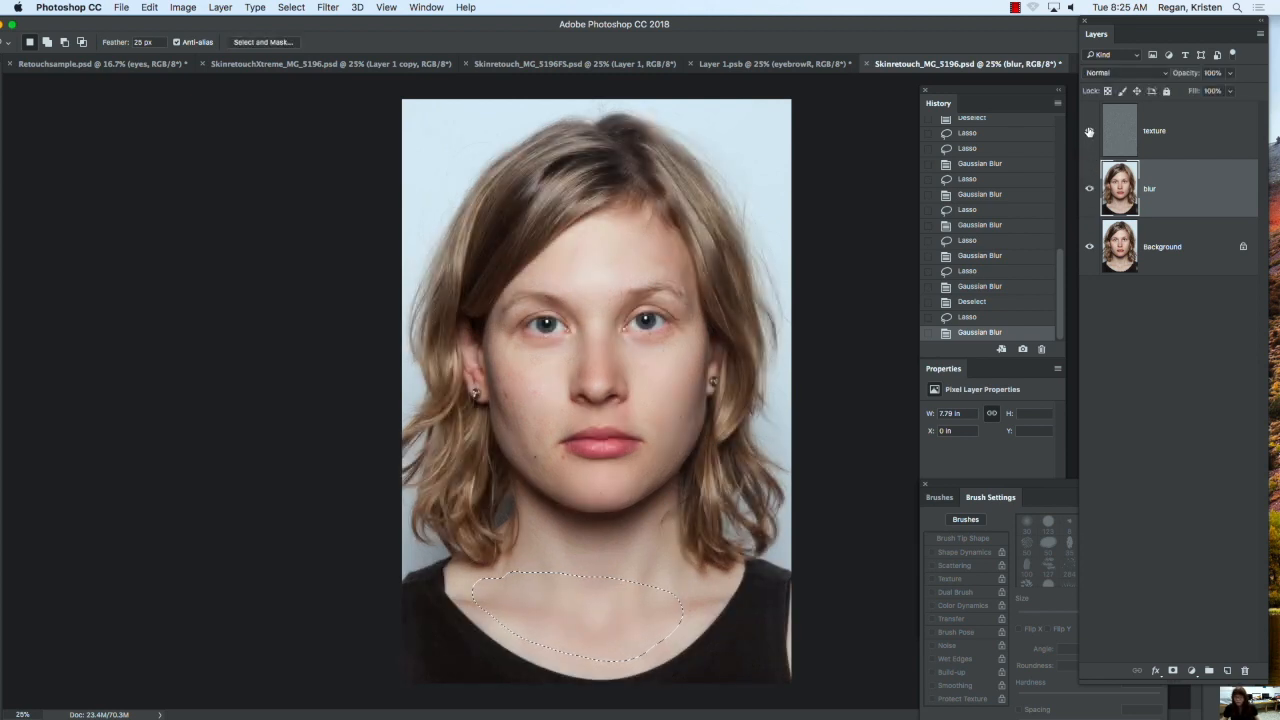
{"action": "key", "text": "super+d"}
{"action": "left_click", "coordinate": [1089, 190]}
{"action": "left_click_drag", "start_coordinate": [1088, 195], "coordinate": [1089, 127]}
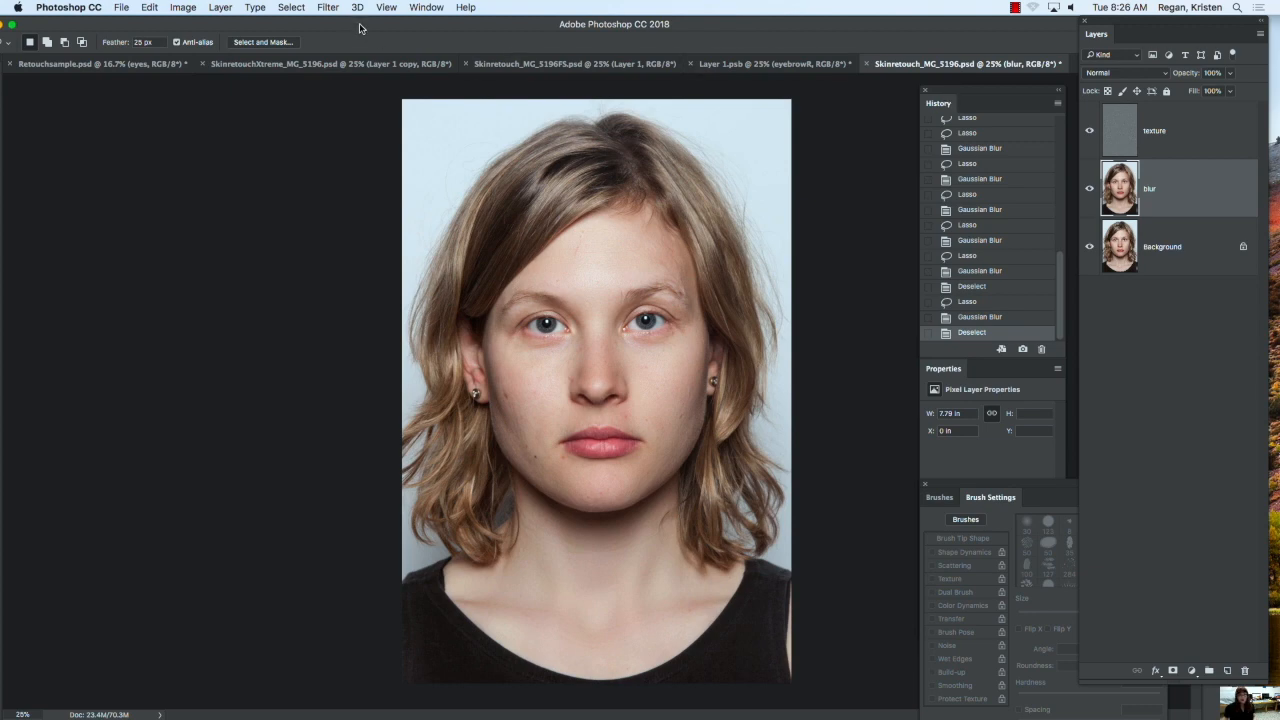
Step: Display the Actions panel and check the retouch again by hiding and showing the texture and blur layers
{"action": "left_click", "coordinate": [428, 8]}
{"action": "left_click", "coordinate": [435, 102]}
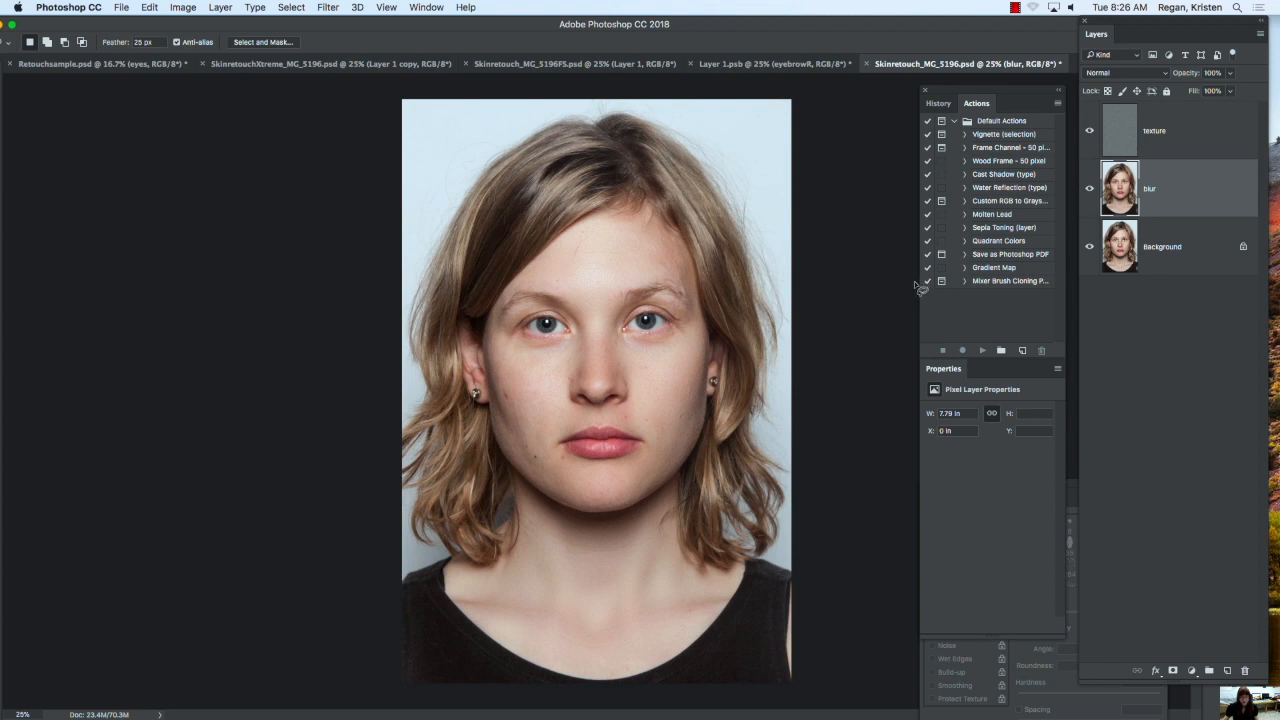
{"action": "left_click", "coordinate": [1089, 130]}
{"action": "left_click", "coordinate": [1088, 190]}
{"action": "left_click", "coordinate": [1089, 189]}
{"action": "mouse_move", "coordinate": [1087, 132]}
{"action": "left_mouse_down"}
{"action": "mouse_move", "coordinate": [1089, 211]}
{"action": "mouse_move", "coordinate": [1091, 126]}
{"action": "left_mouse_up"}
Step: Add a new empty layer above the texture layer and switch to the Spot Healing Brush
{"action": "left_click", "coordinate": [1179, 131]}
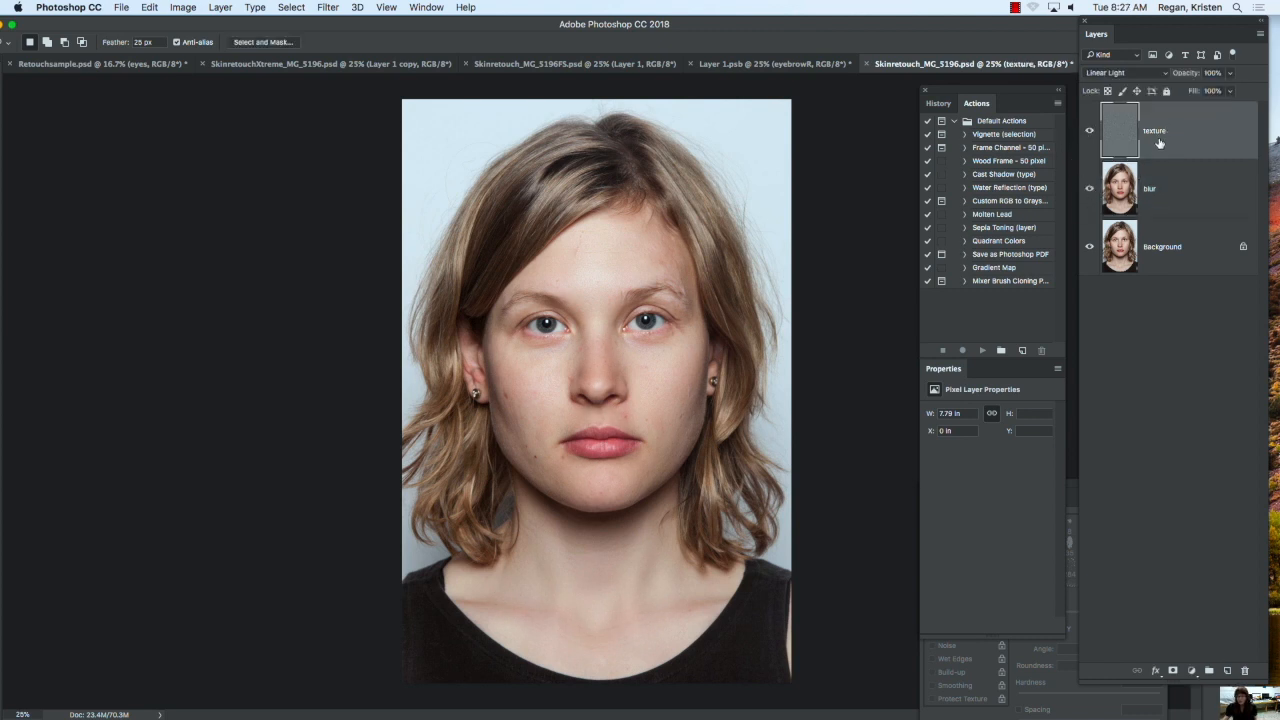
{"action": "left_click", "coordinate": [1227, 670]}
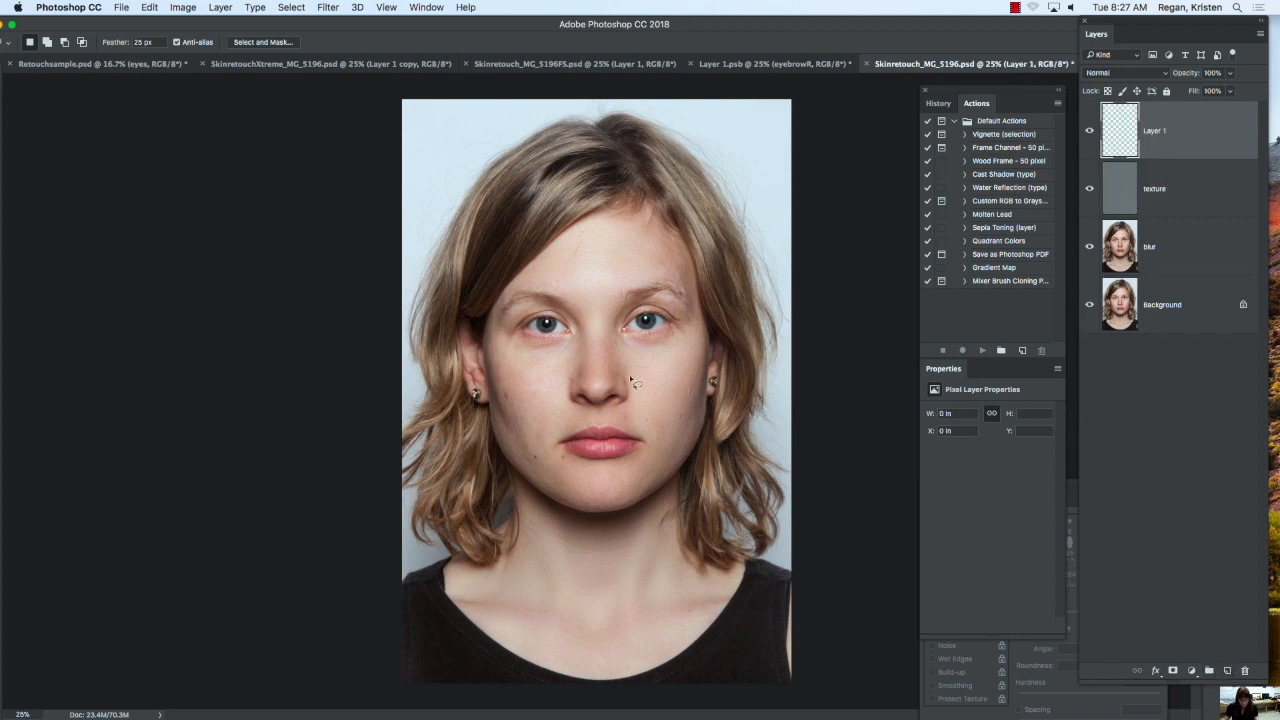
{"action": "key", "text": "j"}
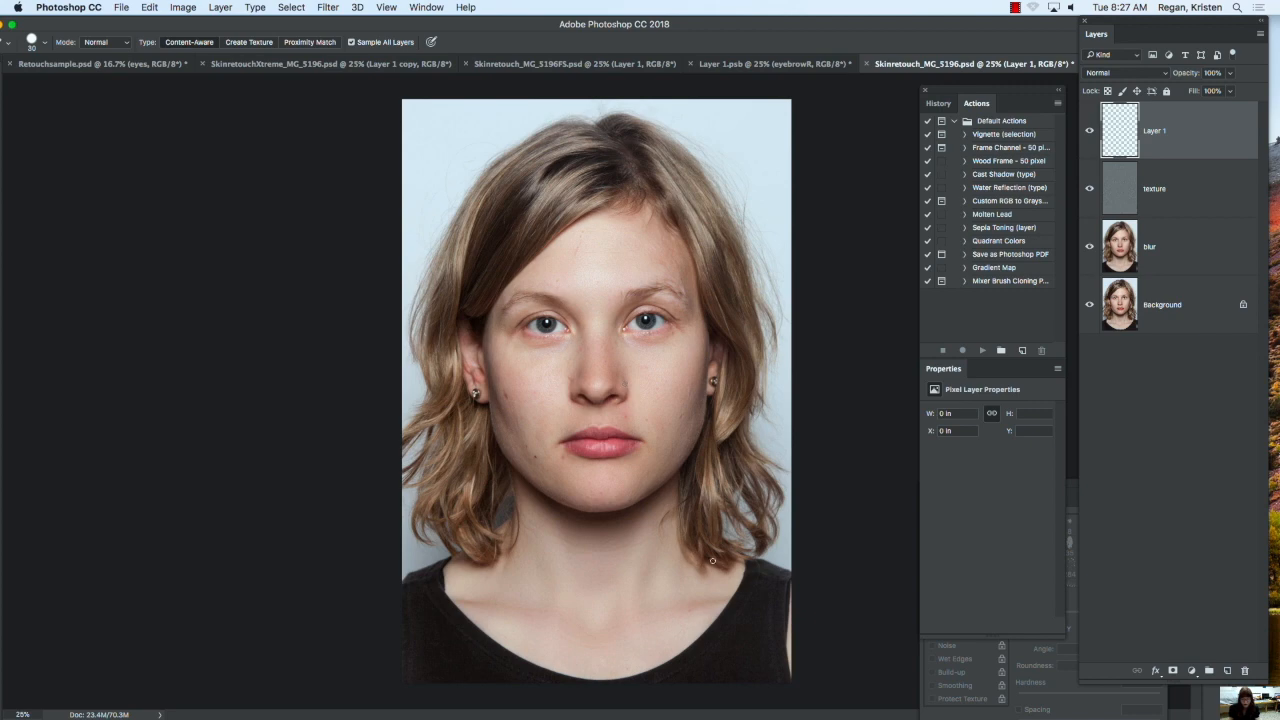
Step: Spot-heal the remaining blemishes and moles around the mouth and on the cheeks, nose, forehead and chin on the new layer
{"action": "key", "text": "super+equal"}
{"action": "key", "text": "super+equal"}
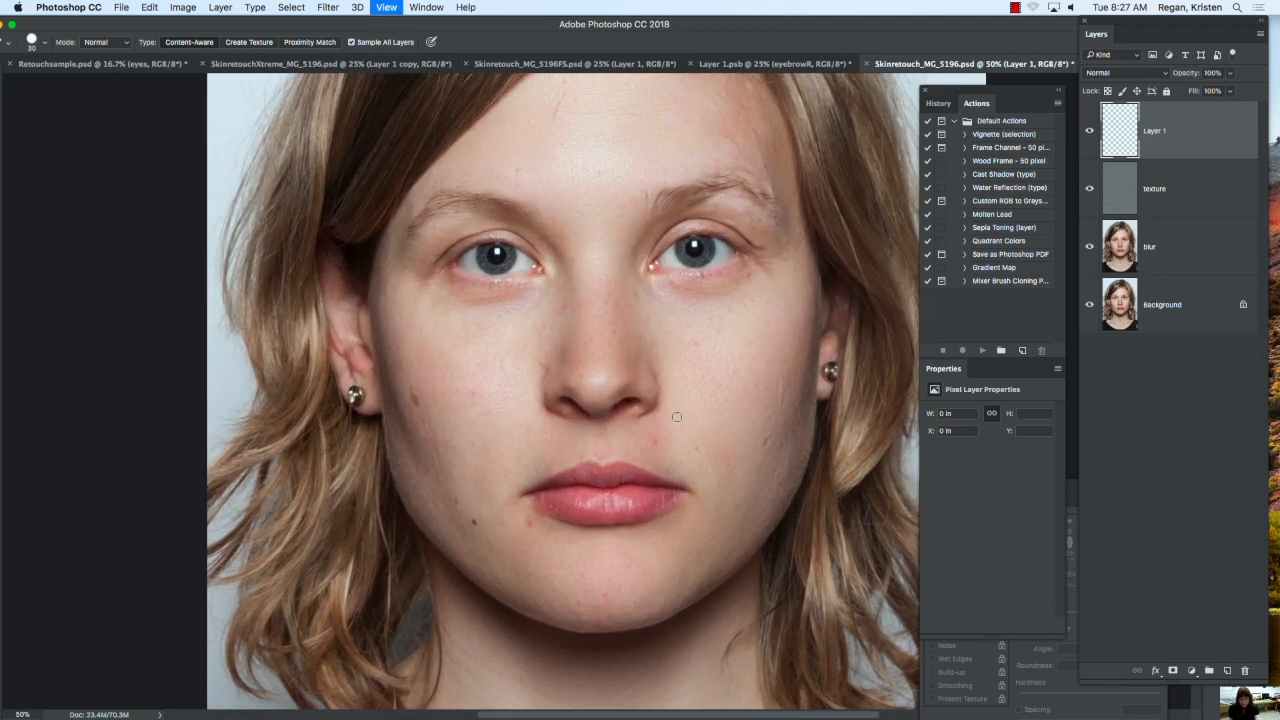
{"action": "left_click", "coordinate": [656, 441]}
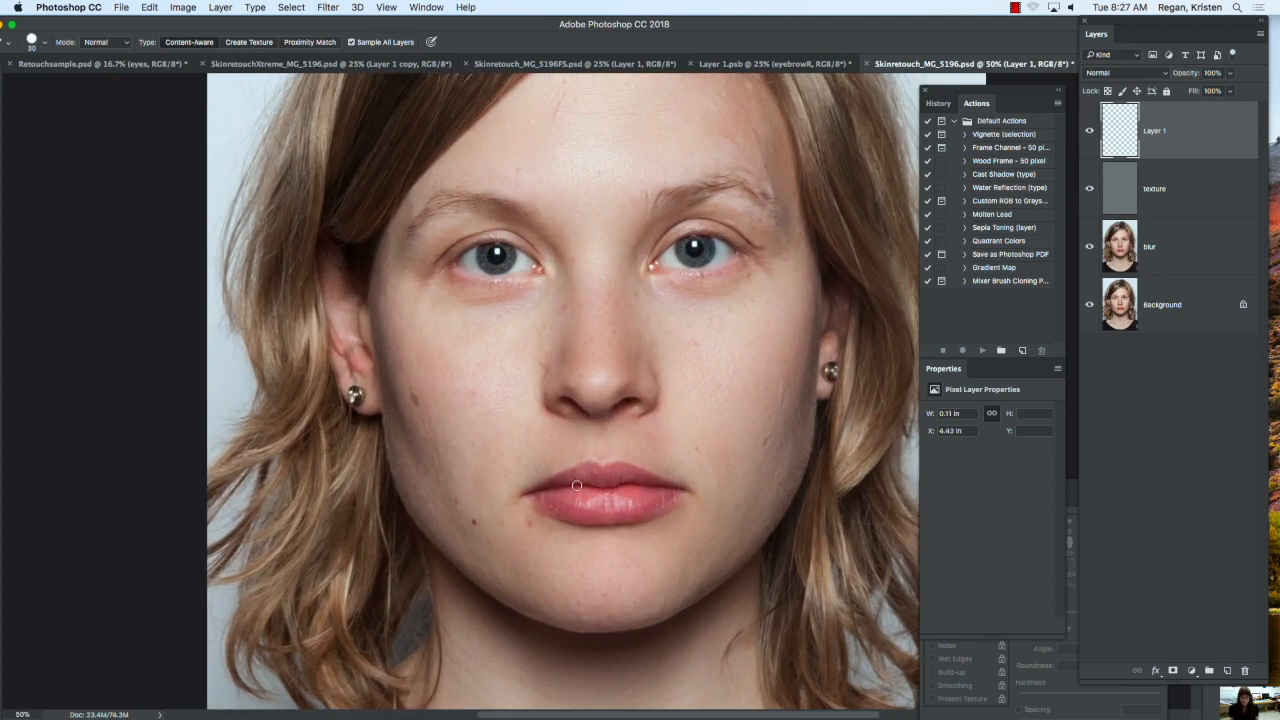
{"action": "left_click", "coordinate": [529, 521]}
{"action": "left_click", "coordinate": [476, 521]}
{"action": "left_click_drag", "start_coordinate": [407, 393], "coordinate": [428, 411]}
{"action": "left_click", "coordinate": [688, 340]}
{"action": "left_click", "coordinate": [563, 307]}
{"action": "left_click", "coordinate": [599, 173]}
{"action": "left_click_drag", "start_coordinate": [566, 93], "coordinate": [553, 132]}
{"action": "left_click_drag", "start_coordinate": [783, 381], "coordinate": [781, 420]}
{"action": "left_click_drag", "start_coordinate": [574, 603], "coordinate": [585, 578]}
Step: Select all four layers, convert them into one smart object, and open the smart object's contents
{"action": "left_click", "coordinate": [1172, 307]}
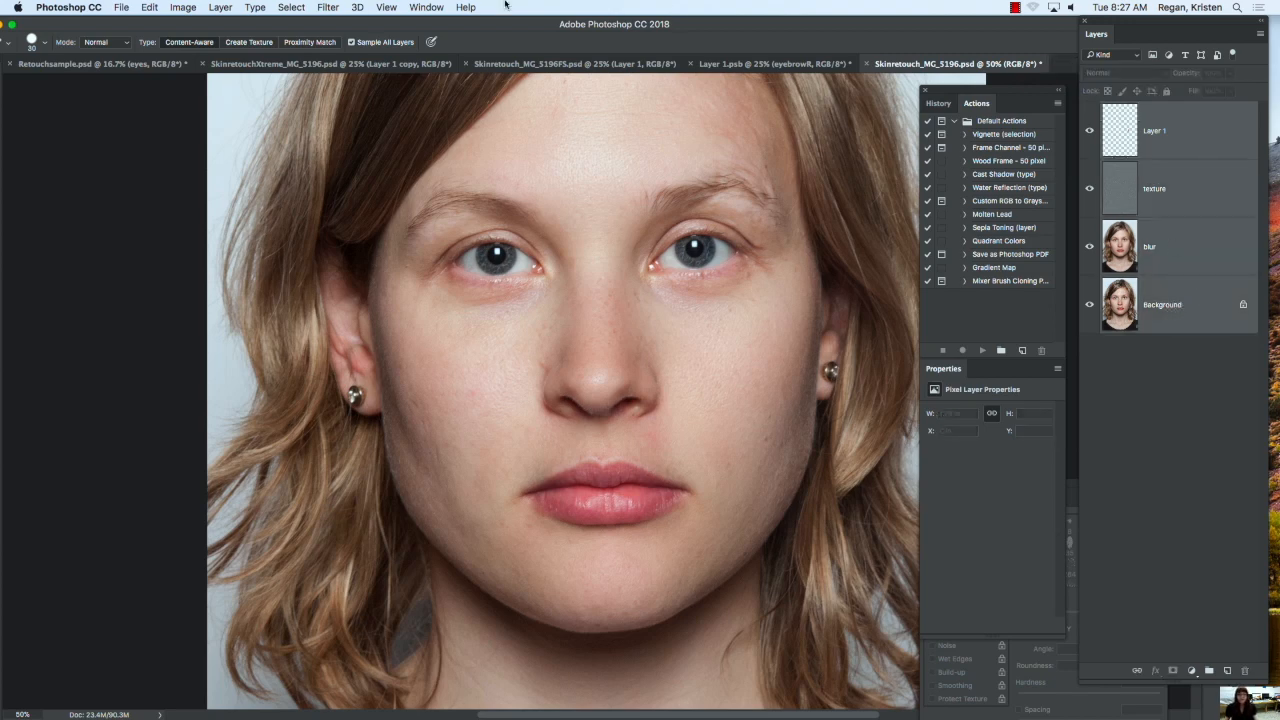
{"action": "left_click", "coordinate": [291, 7]}
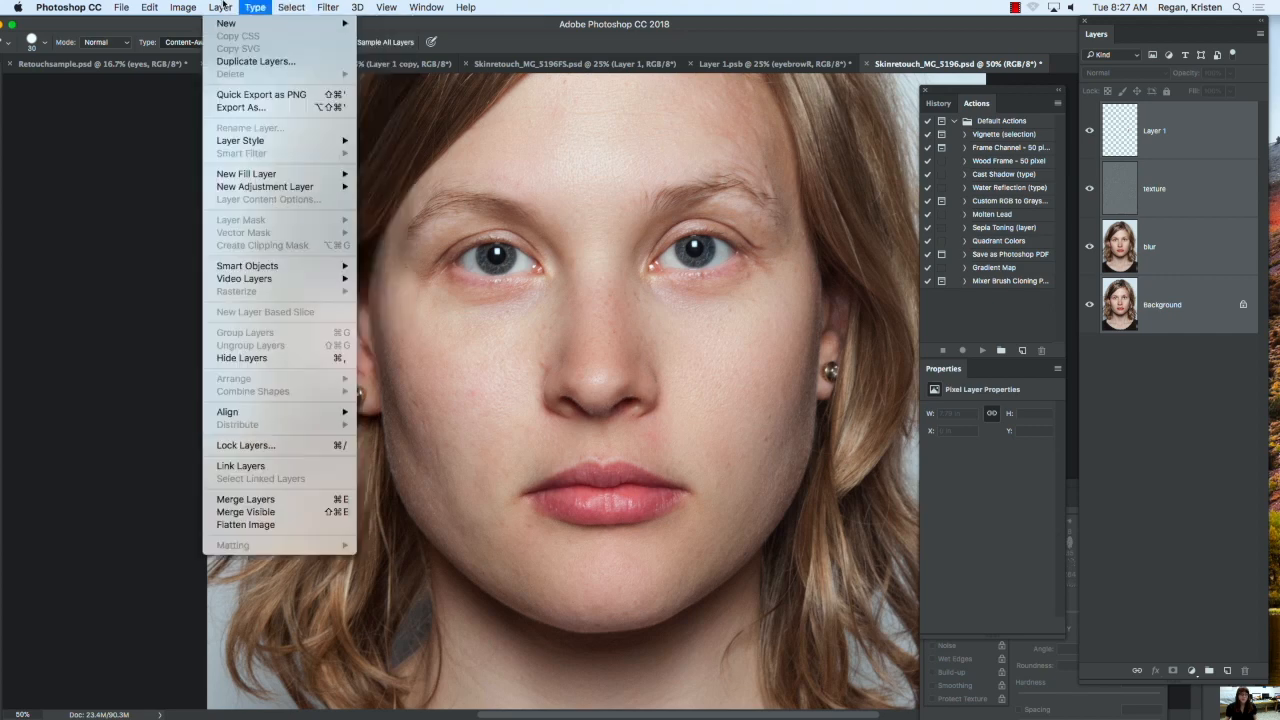
{"action": "mouse_move", "coordinate": [312, 265]}
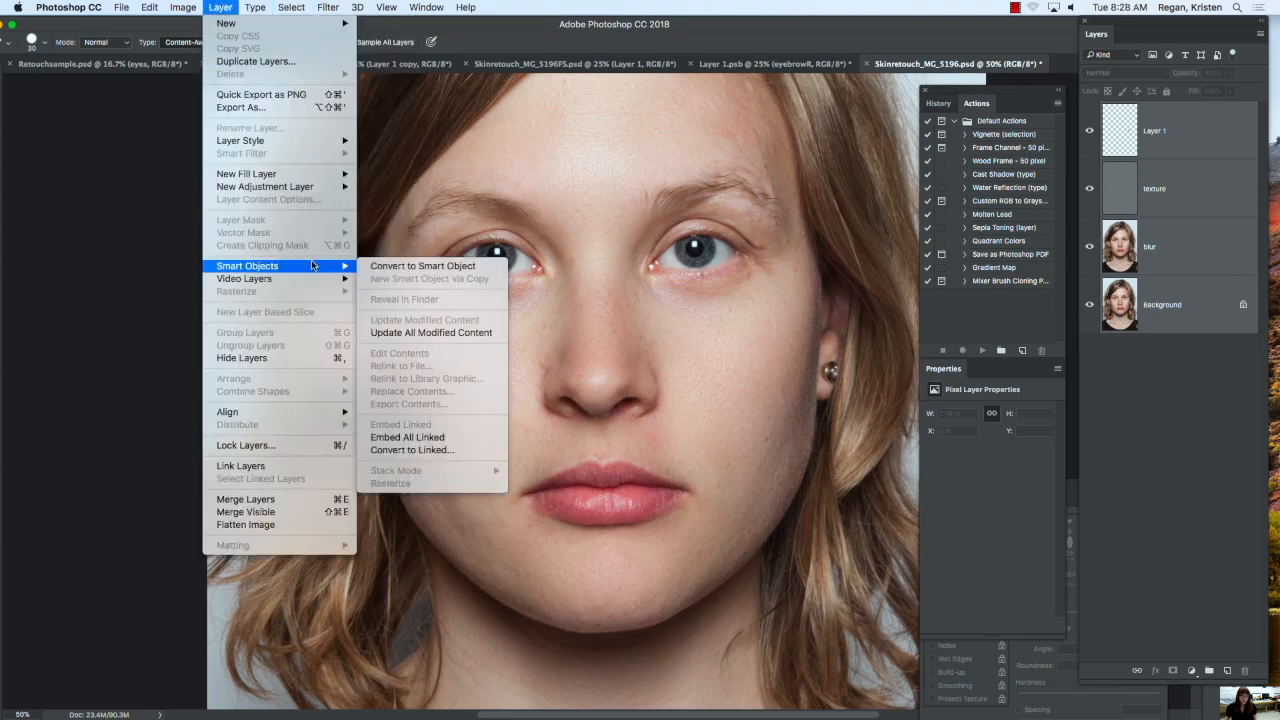
{"action": "left_click", "coordinate": [230, 7]}
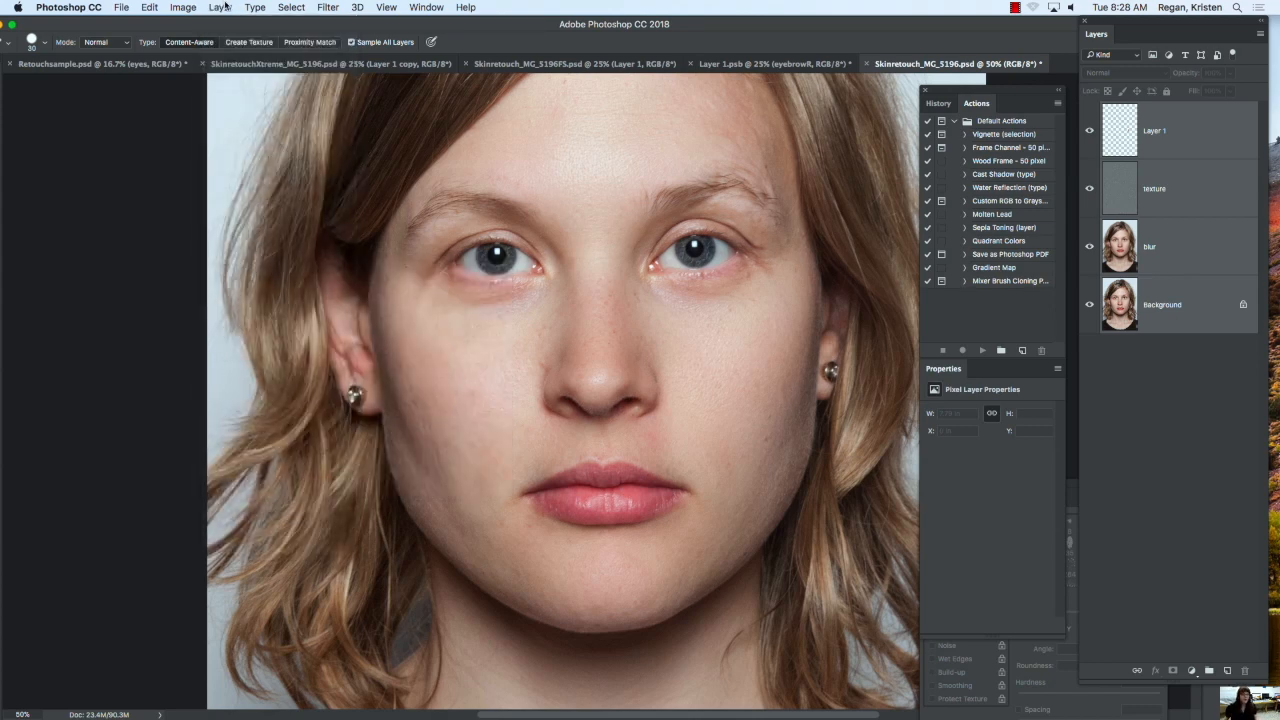
{"action": "left_click", "coordinate": [222, 7]}
{"action": "mouse_move", "coordinate": [247, 268]}
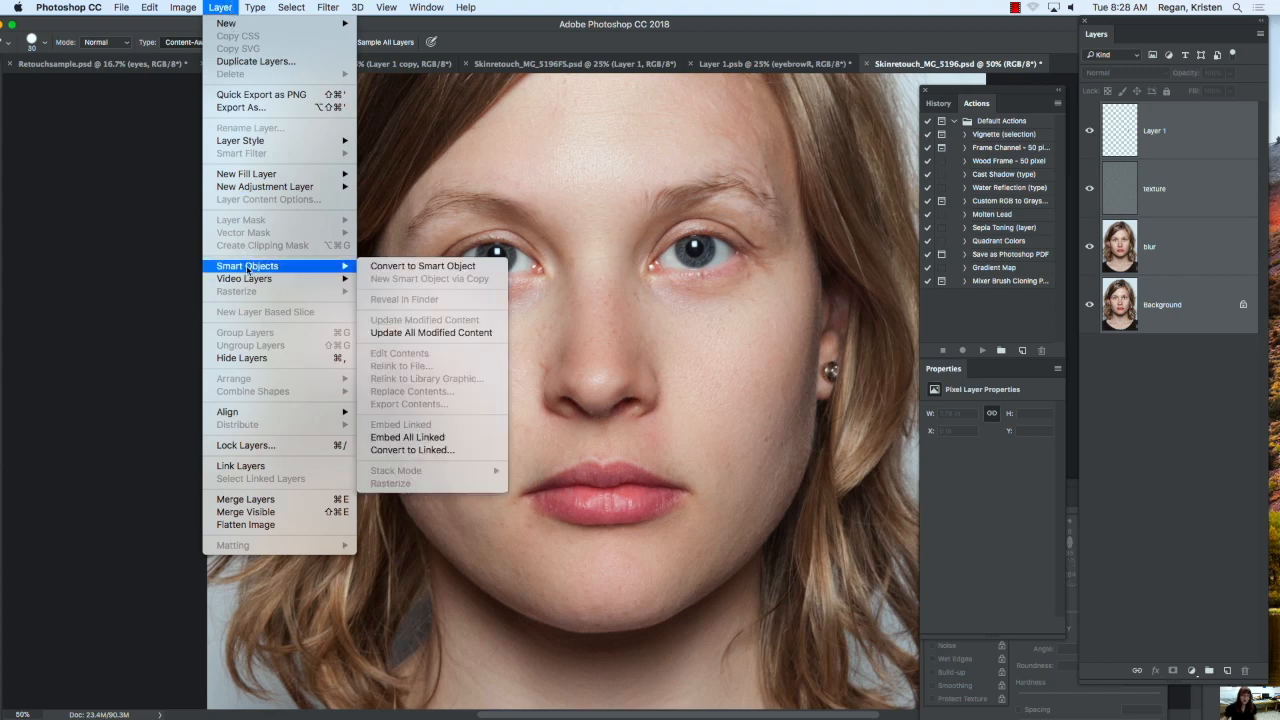
{"action": "left_click", "coordinate": [404, 268]}
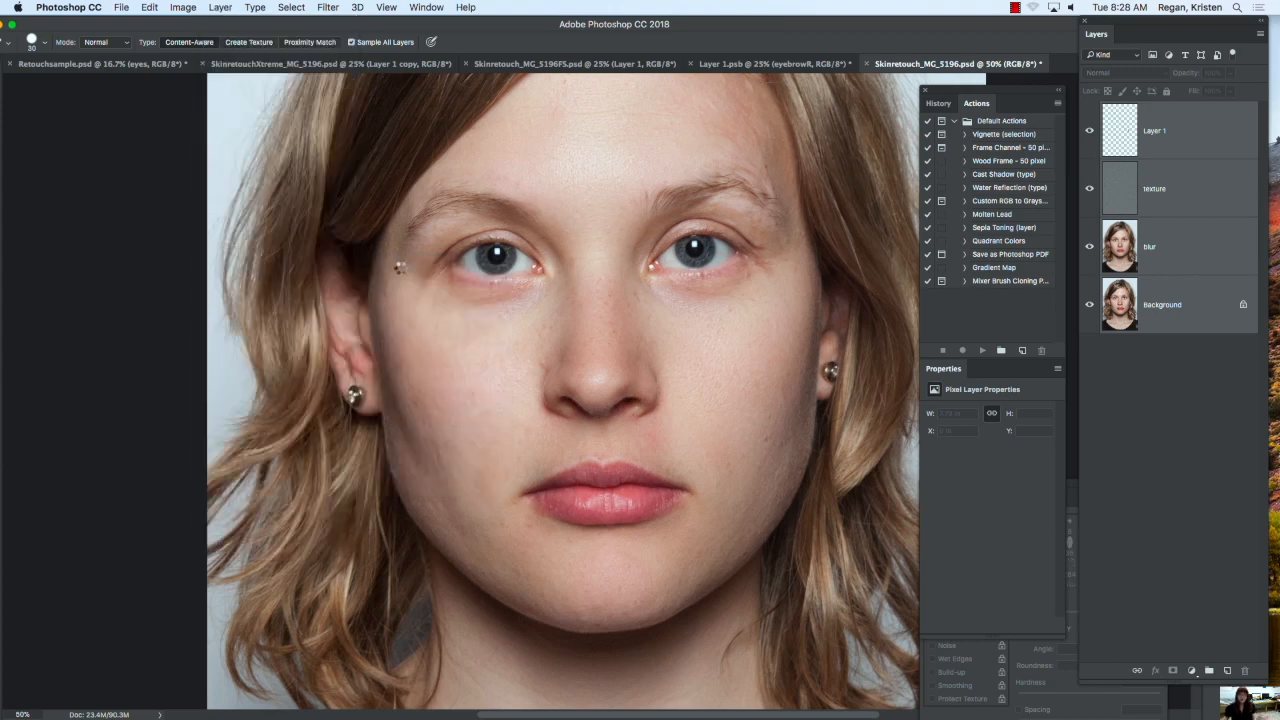
{"action": "left_click", "coordinate": [996, 485]}
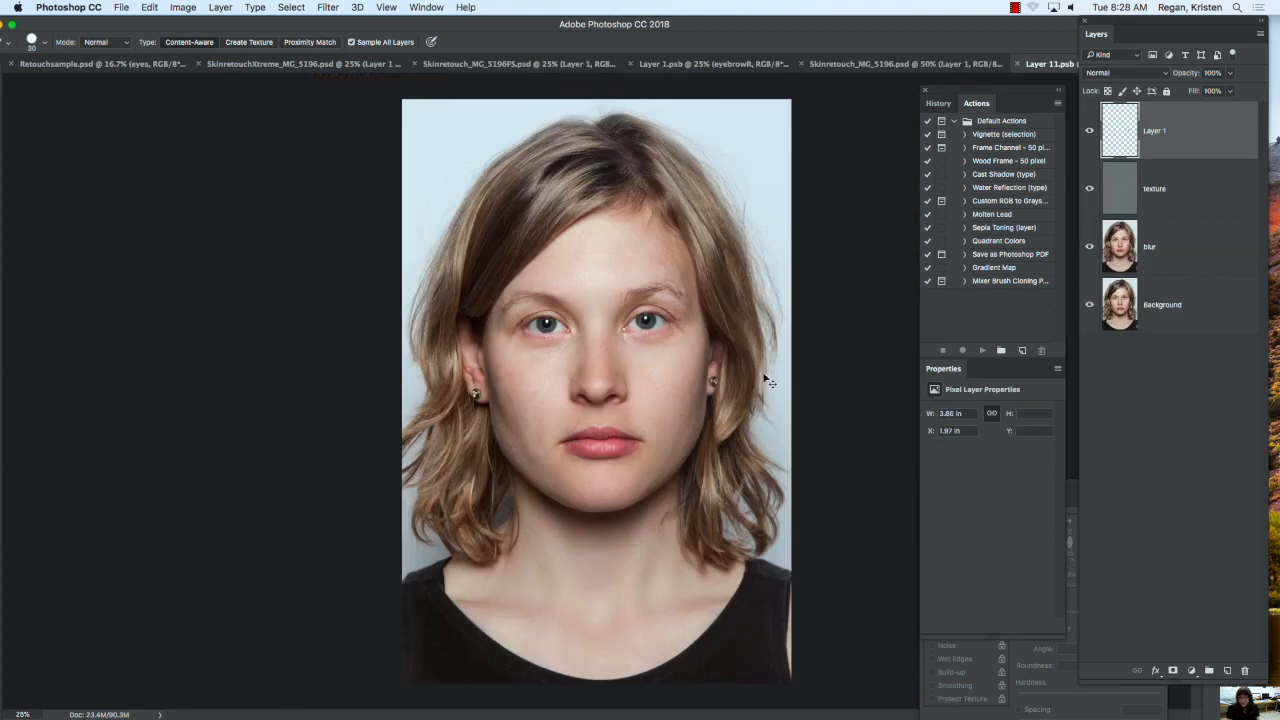
Step: Stamp all visible layers into a new merged layer at the top of the layer stack
{"action": "key", "text": "super+plus"}
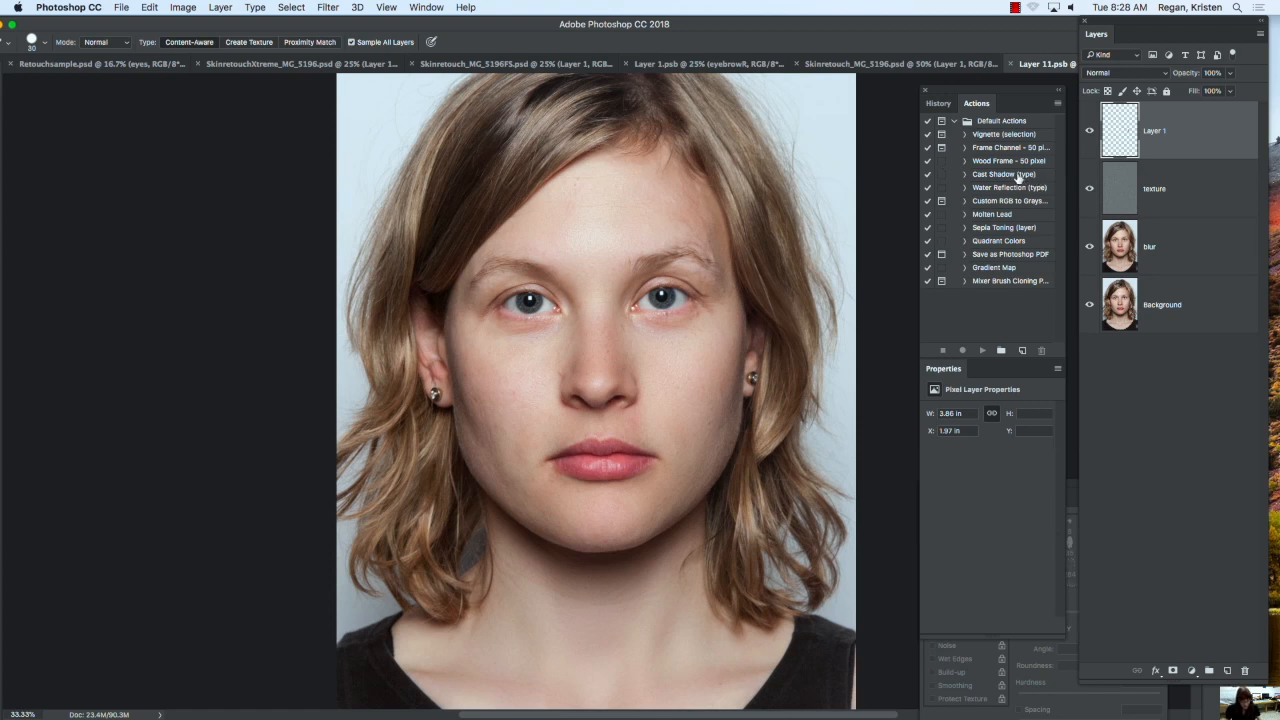
{"action": "key", "text": "super+alt+shift+e"}
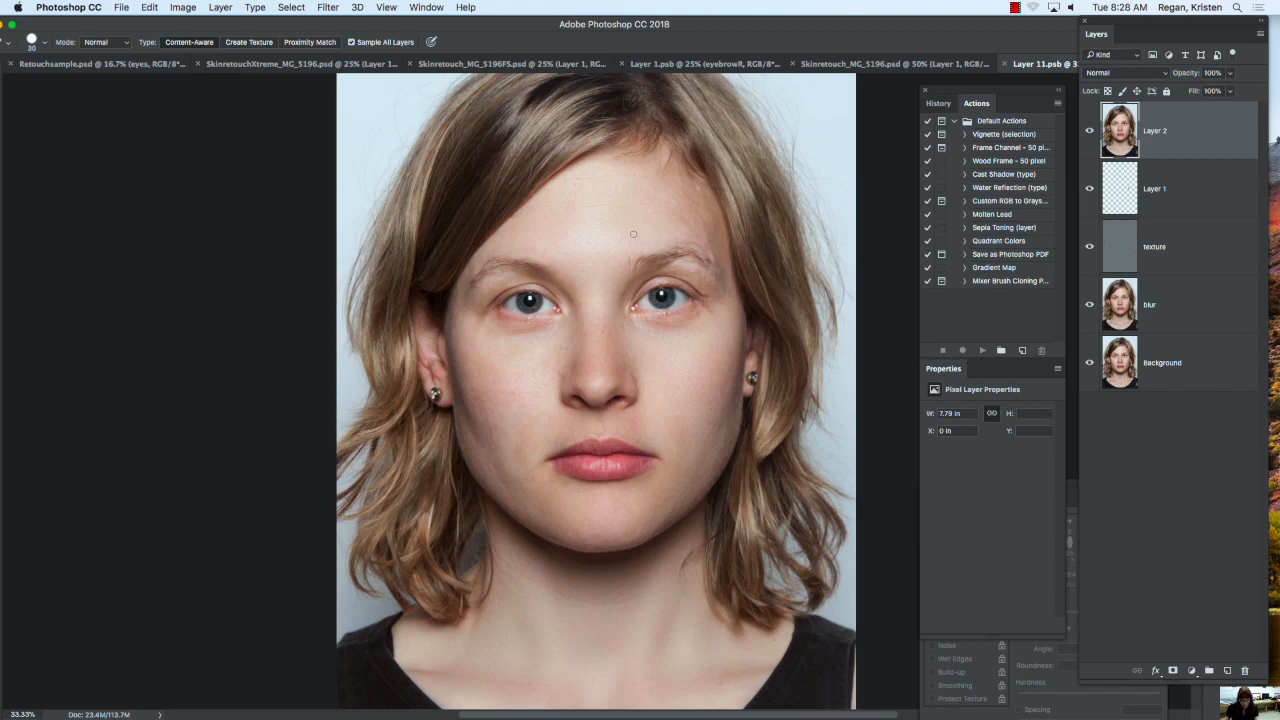
{"action": "key", "text": "l"}
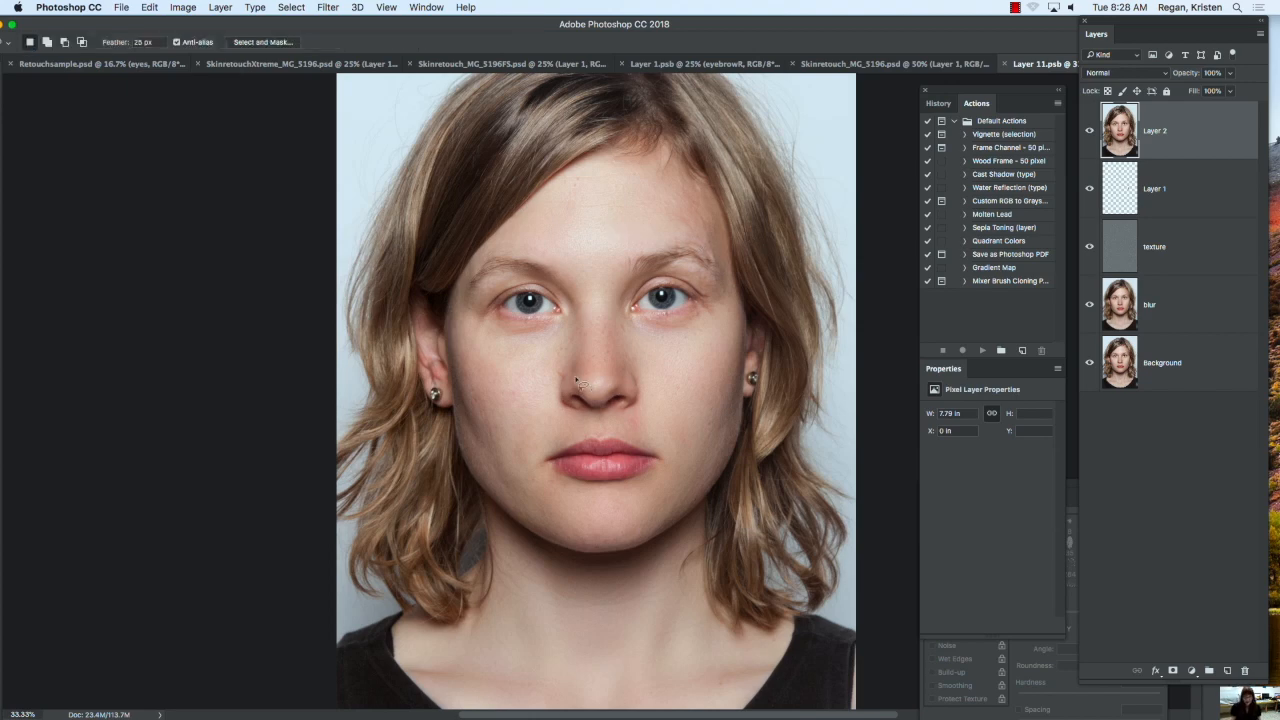
{"action": "mouse_move", "coordinate": [576, 244]}
{"action": "left_mouse_down"}
{"action": "mouse_move", "coordinate": [499, 240]}
{"action": "mouse_move", "coordinate": [478, 262]}
{"action": "mouse_move", "coordinate": [566, 241]}
{"action": "mouse_move", "coordinate": [556, 251]}
{"action": "left_mouse_up"}
{"action": "right_click", "coordinate": [543, 226]}
{"action": "left_click", "coordinate": [272, 31]}
{"action": "left_click_drag", "start_coordinate": [302, 29], "coordinate": [327, 20]}
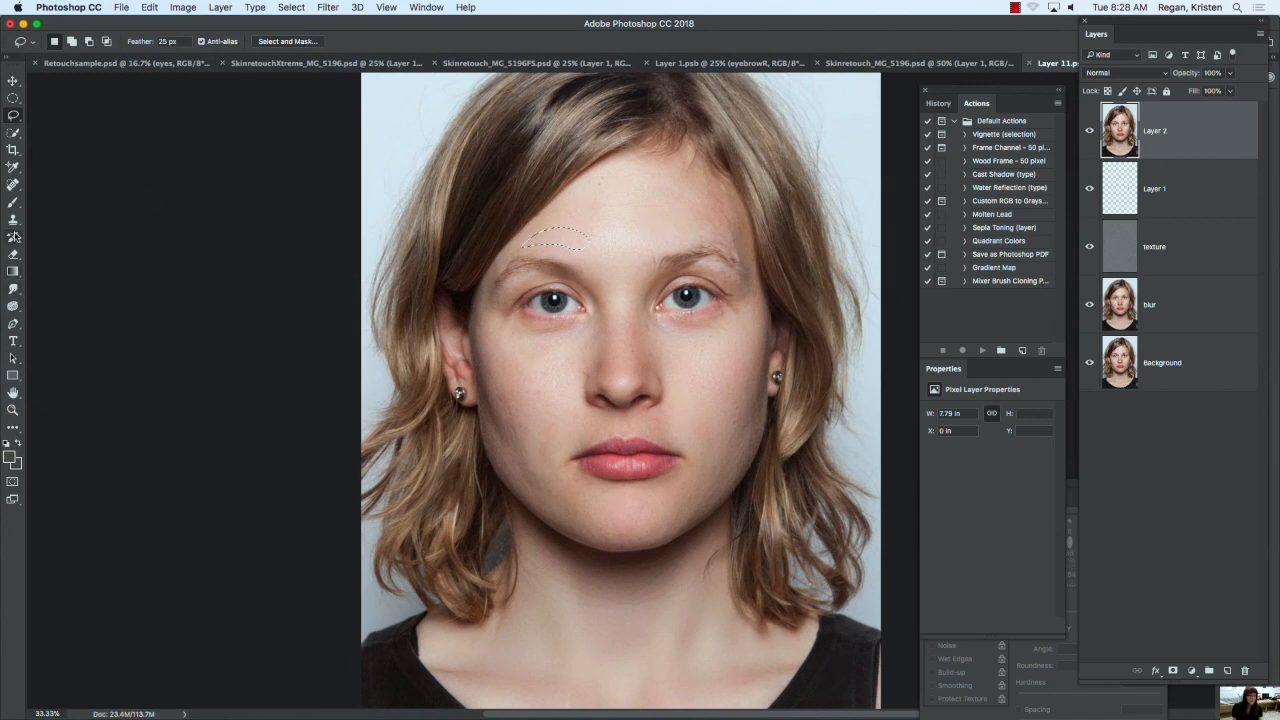
{"action": "key", "text": "super+d"}
Step: Use Content-Aware Move to shift a patch of forehead skin down over the upper edge of the subject's right eyebrow, and deselect
{"action": "left_click", "coordinate": [13, 183]}
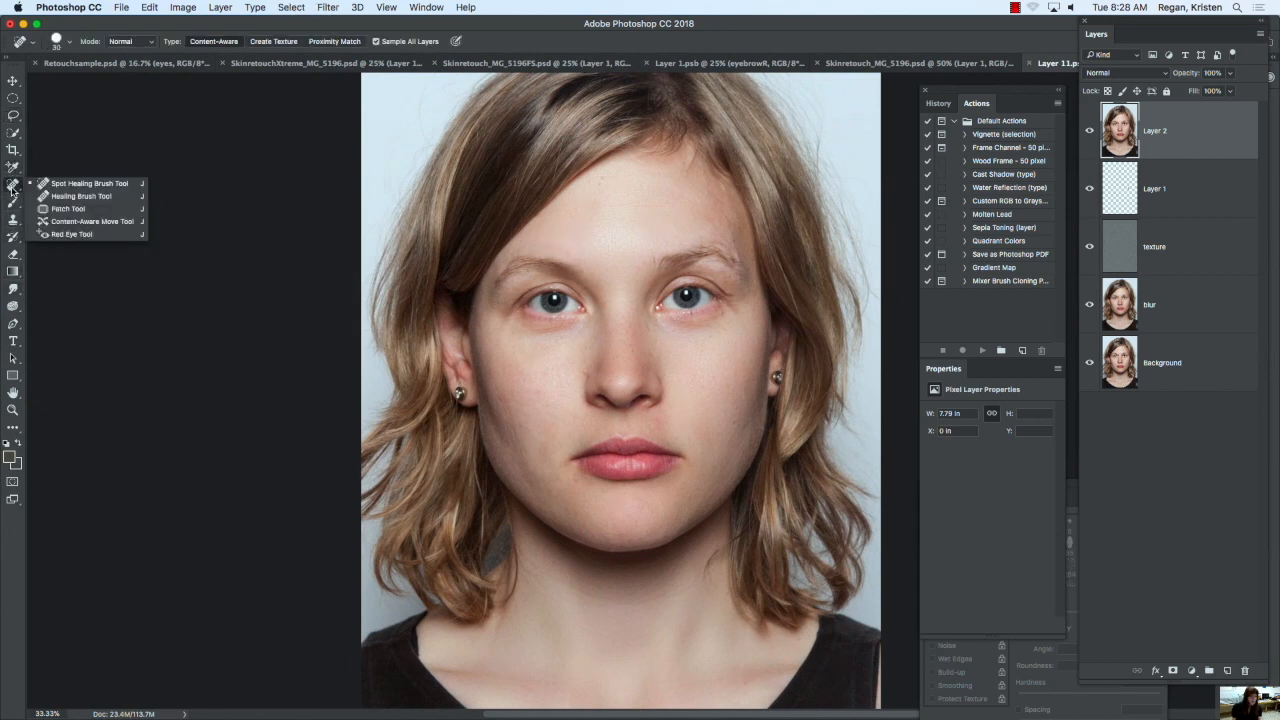
{"action": "left_click", "coordinate": [62, 221]}
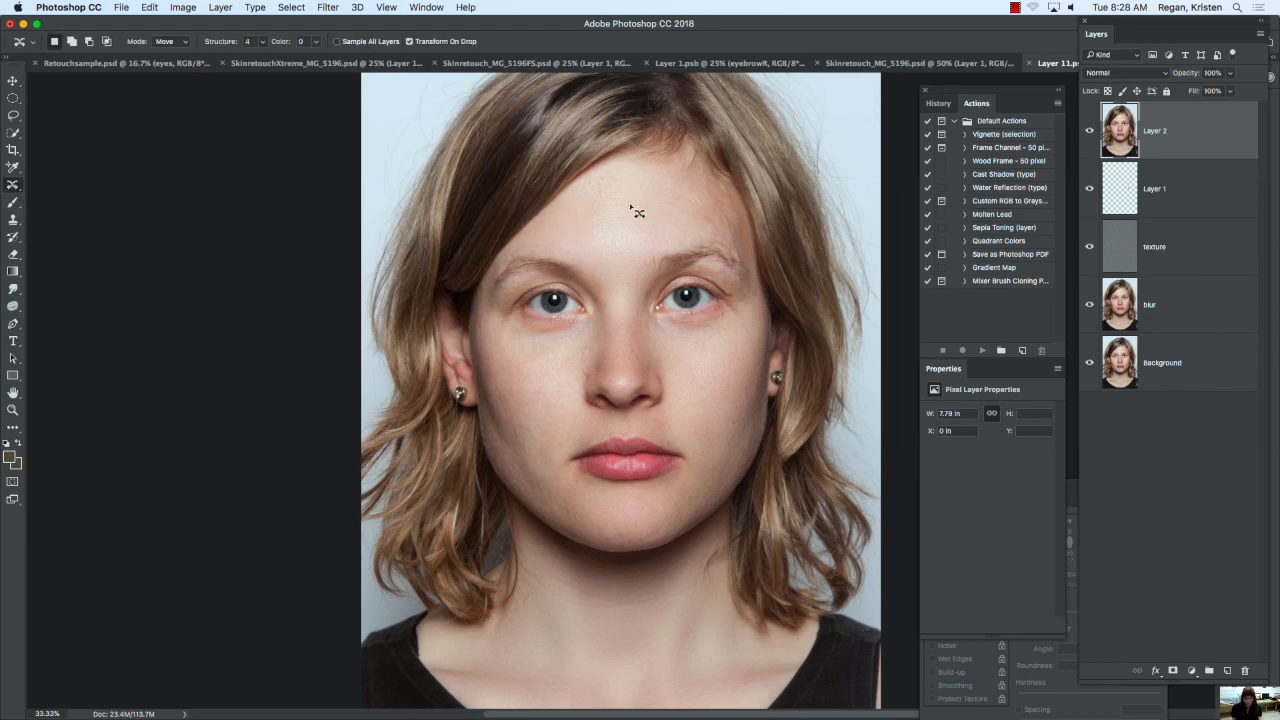
{"action": "mouse_move", "coordinate": [594, 244]}
{"action": "left_mouse_down"}
{"action": "mouse_move", "coordinate": [526, 240]}
{"action": "mouse_move", "coordinate": [492, 272]}
{"action": "mouse_move", "coordinate": [539, 250]}
{"action": "mouse_move", "coordinate": [615, 265]}
{"action": "mouse_move", "coordinate": [596, 240]}
{"action": "mouse_move", "coordinate": [560, 252]}
{"action": "left_mouse_up"}
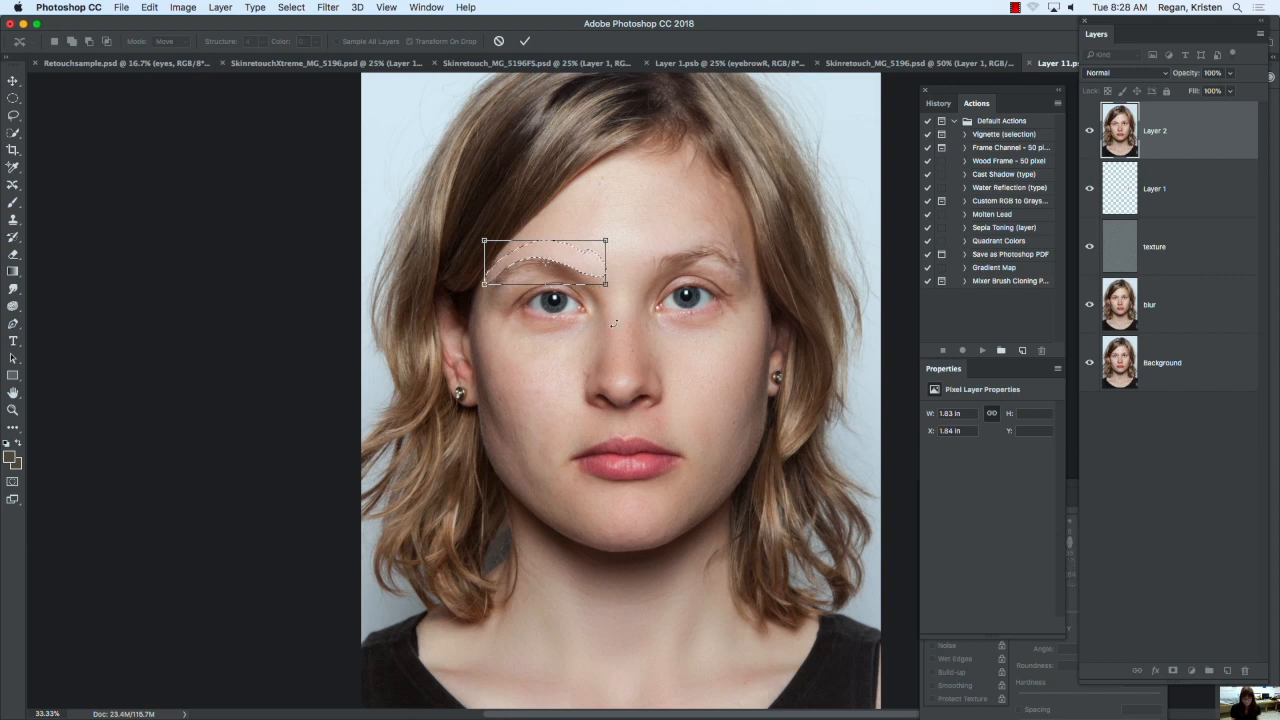
{"action": "key", "text": "Return"}
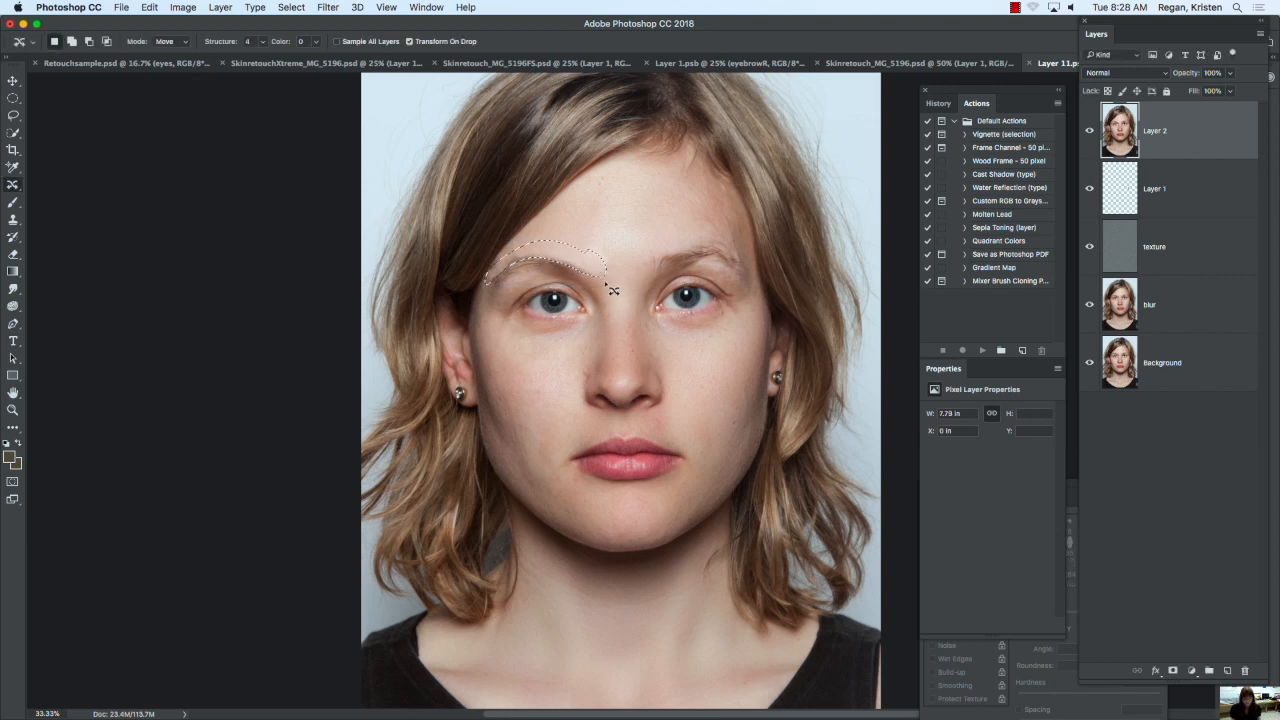
{"action": "key", "text": "super+d"}
{"action": "key", "text": "shift+super+d"}
{"action": "key", "text": "super+d"}
Step: Switch to the Layer 1.psb document and hide the Curves eyes, lipstick, eyebrow and eyelash layers
{"action": "left_click", "coordinate": [678, 62]}
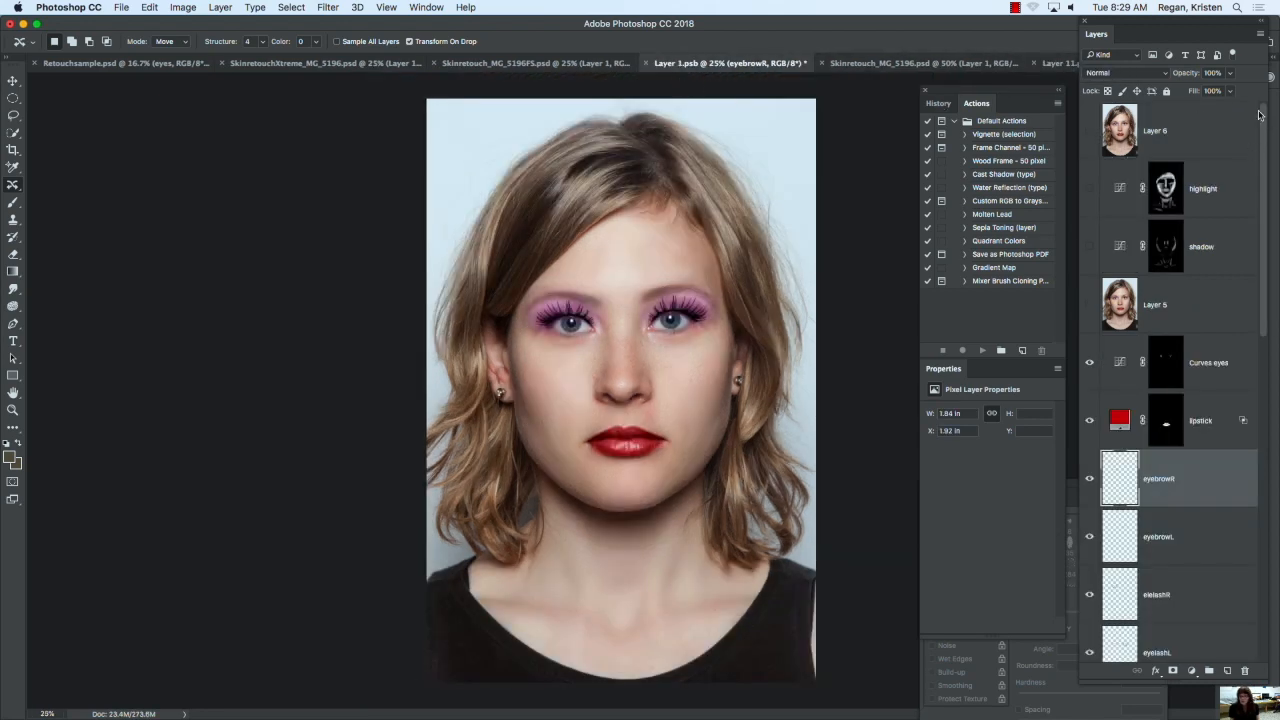
{"action": "left_click_drag", "start_coordinate": [1265, 130], "coordinate": [1189, 120]}
{"action": "left_click", "coordinate": [1088, 360]}
{"action": "left_click", "coordinate": [1091, 355]}
{"action": "left_click_drag", "start_coordinate": [1092, 420], "coordinate": [1095, 650]}
Step: Hide the remaining eye makeup, eyebrow, heal, texture and blur layers, leaving only the Background layer shown
{"action": "left_click_drag", "start_coordinate": [1265, 311], "coordinate": [1263, 393]}
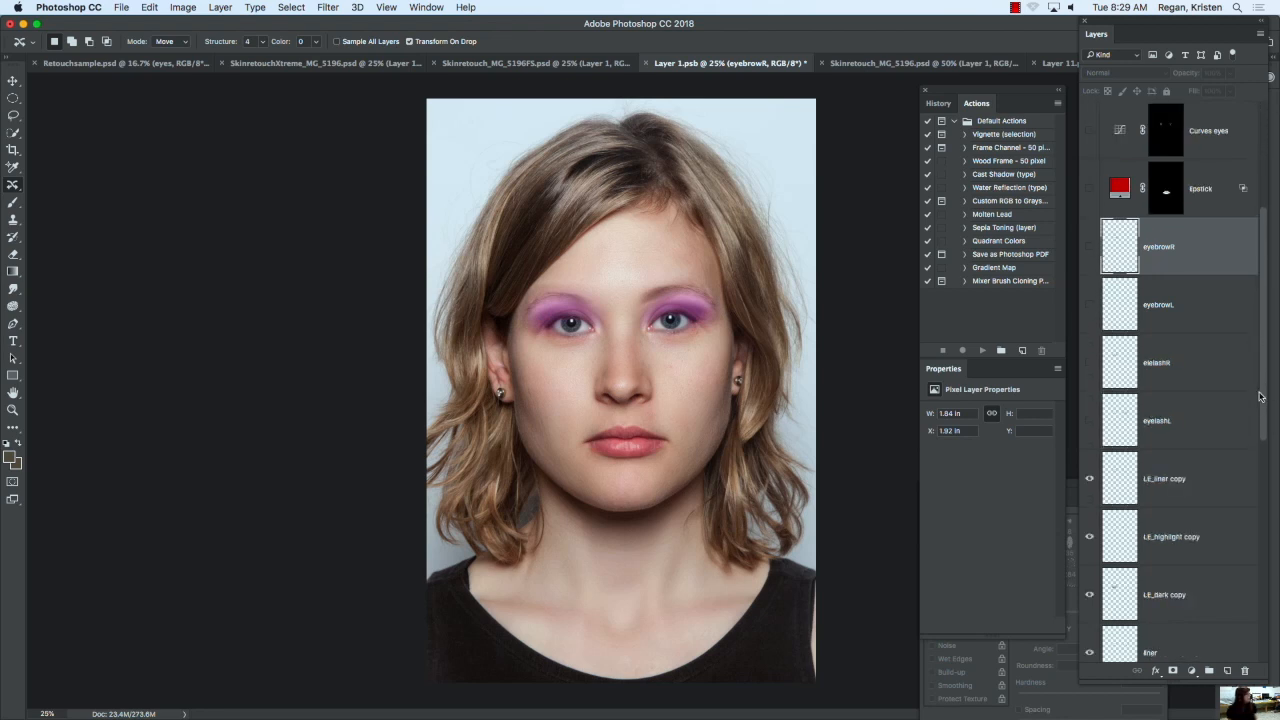
{"action": "left_click_drag", "start_coordinate": [1089, 472], "coordinate": [1117, 581]}
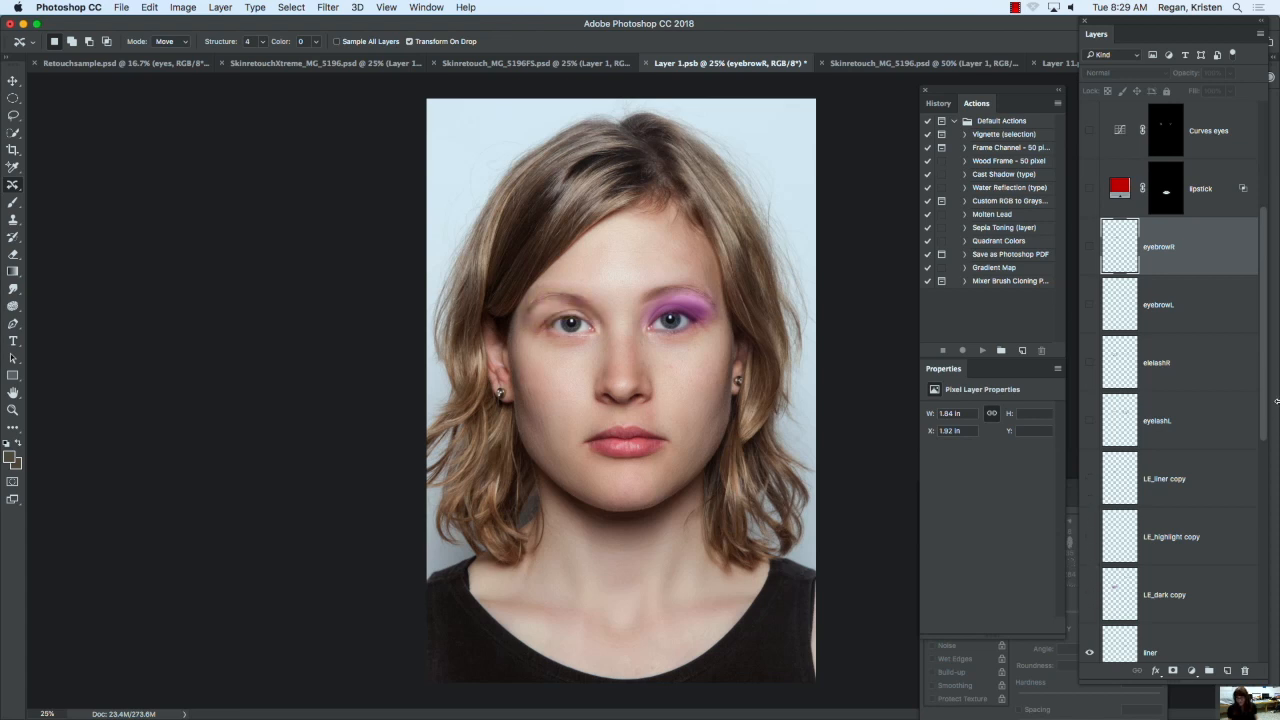
{"action": "left_click_drag", "start_coordinate": [1262, 412], "coordinate": [1265, 500]}
{"action": "left_click_drag", "start_coordinate": [1091, 427], "coordinate": [1091, 597]}
{"action": "left_click", "coordinate": [1256, 480]}
{"action": "left_click_drag", "start_coordinate": [1263, 487], "coordinate": [1268, 592]}
{"action": "mouse_move", "coordinate": [1087, 370]}
{"action": "left_mouse_down"}
{"action": "mouse_move", "coordinate": [1103, 549]}
{"action": "mouse_move", "coordinate": [1090, 610]}
{"action": "left_mouse_up"}
{"action": "left_click_drag", "start_coordinate": [1261, 561], "coordinate": [1272, 620]}
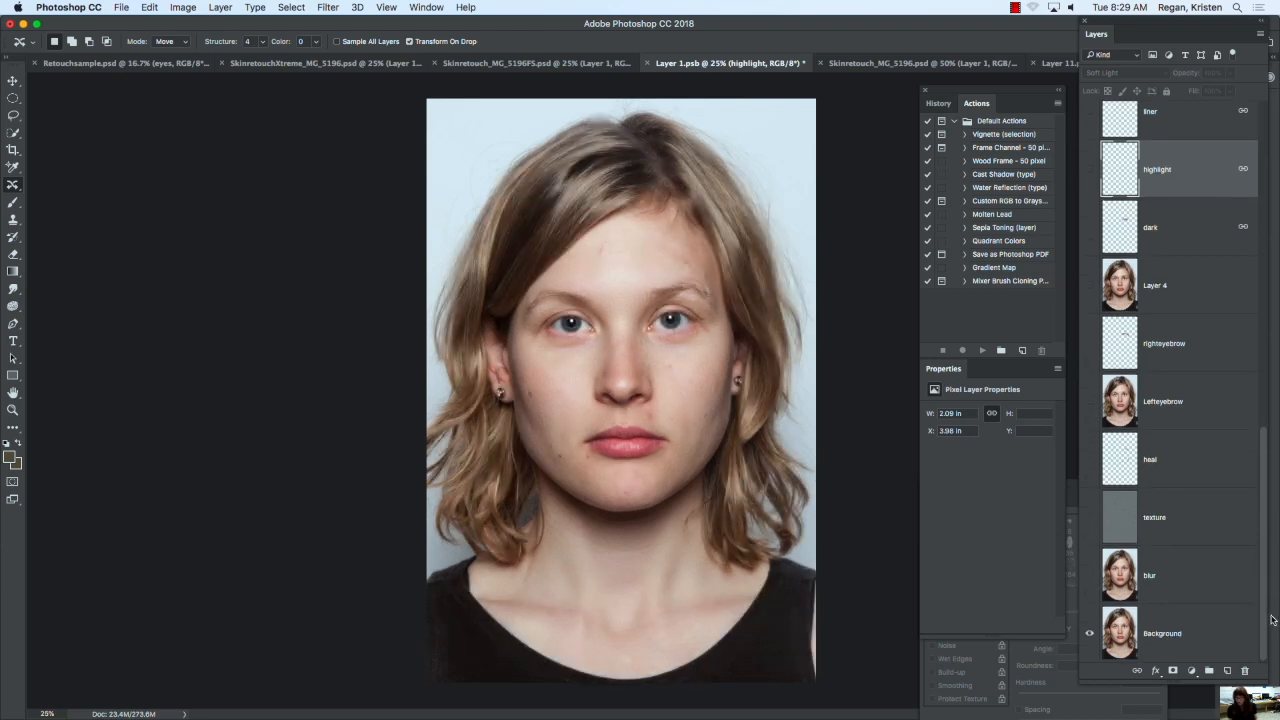
Step: Show the blur, texture, heal, Lefteyebrow, righteyebrow, Layer 4 and dark layers again, from the bottom up
{"action": "left_click", "coordinate": [1090, 576]}
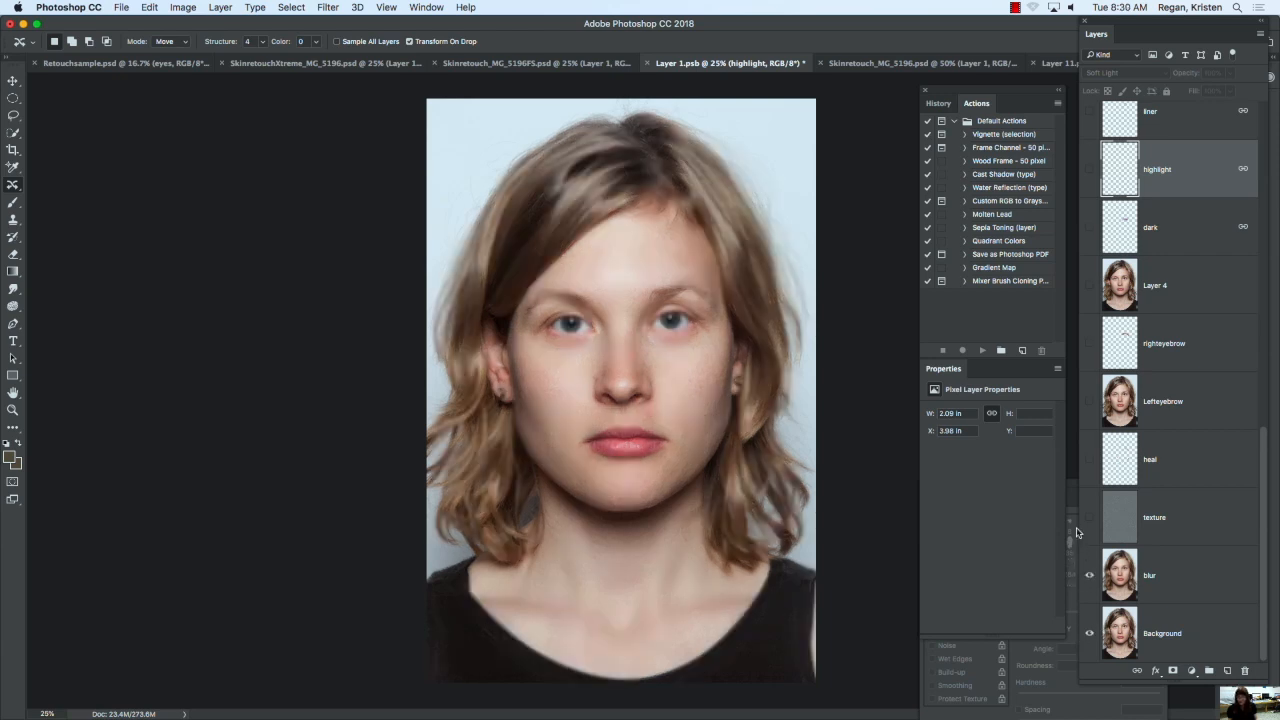
{"action": "left_click", "coordinate": [1090, 517]}
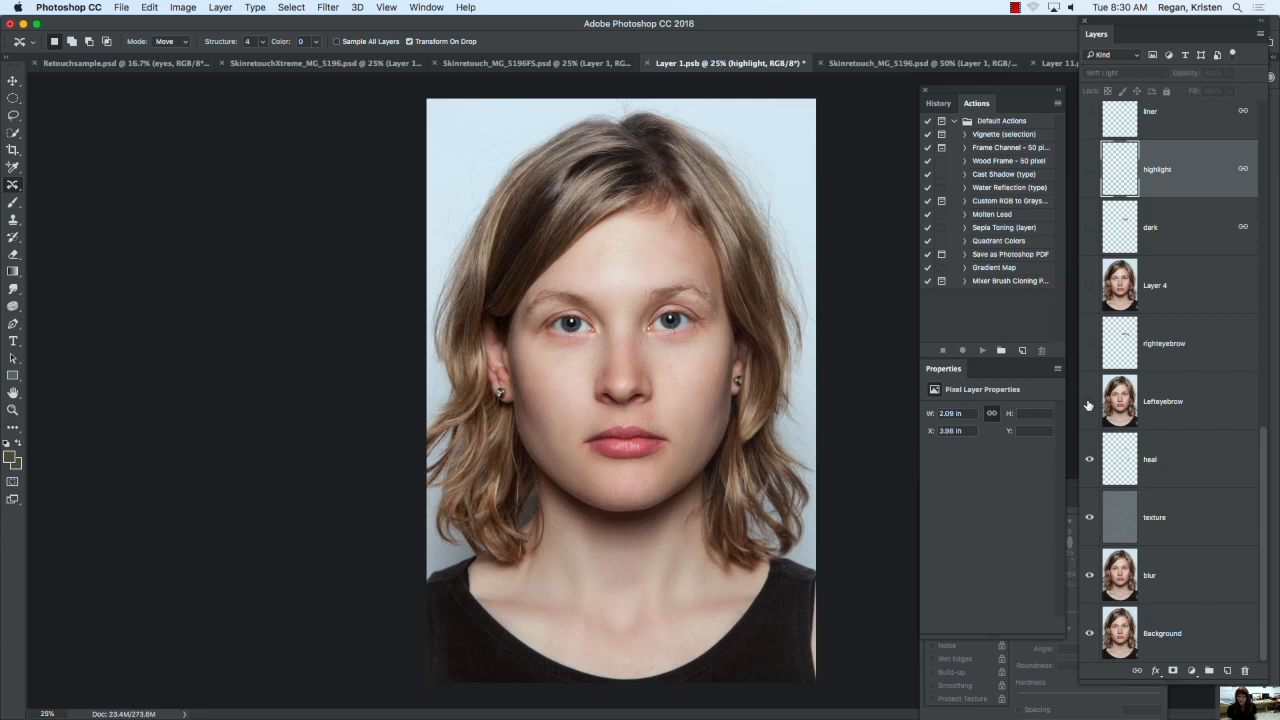
{"action": "left_click", "coordinate": [1092, 344]}
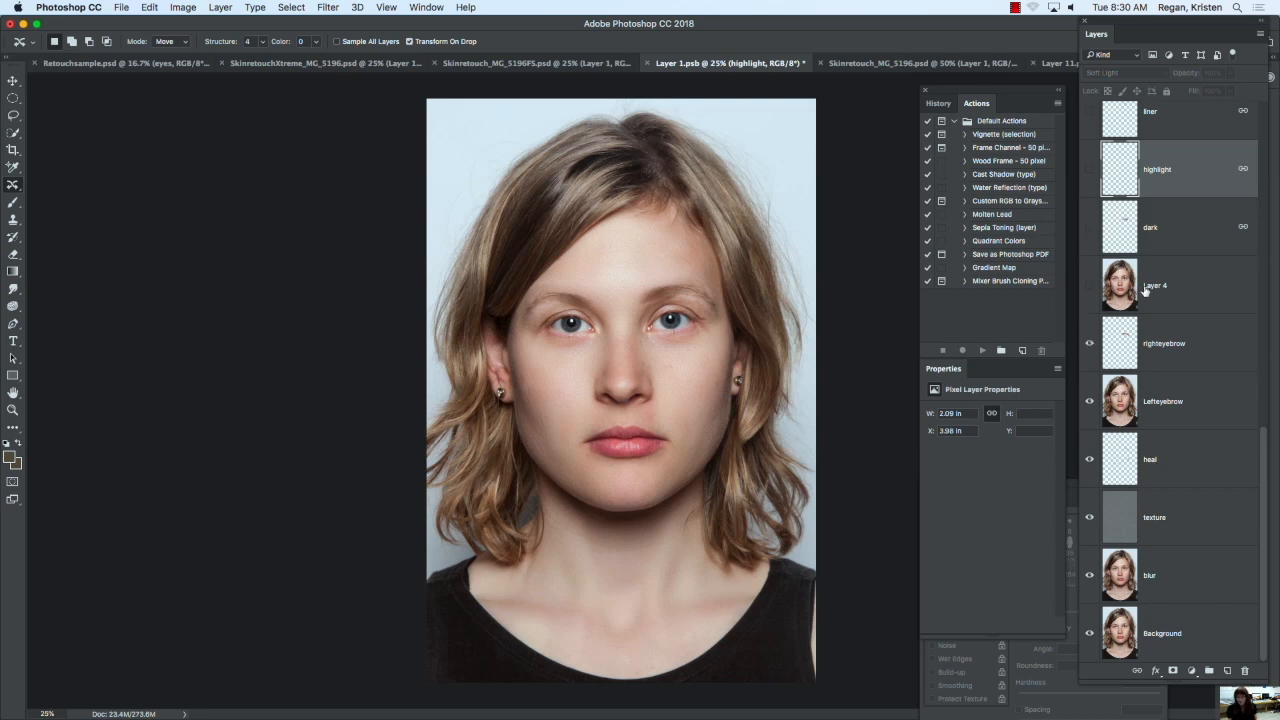
{"action": "left_click", "coordinate": [1090, 287]}
{"action": "left_click", "coordinate": [1090, 228]}
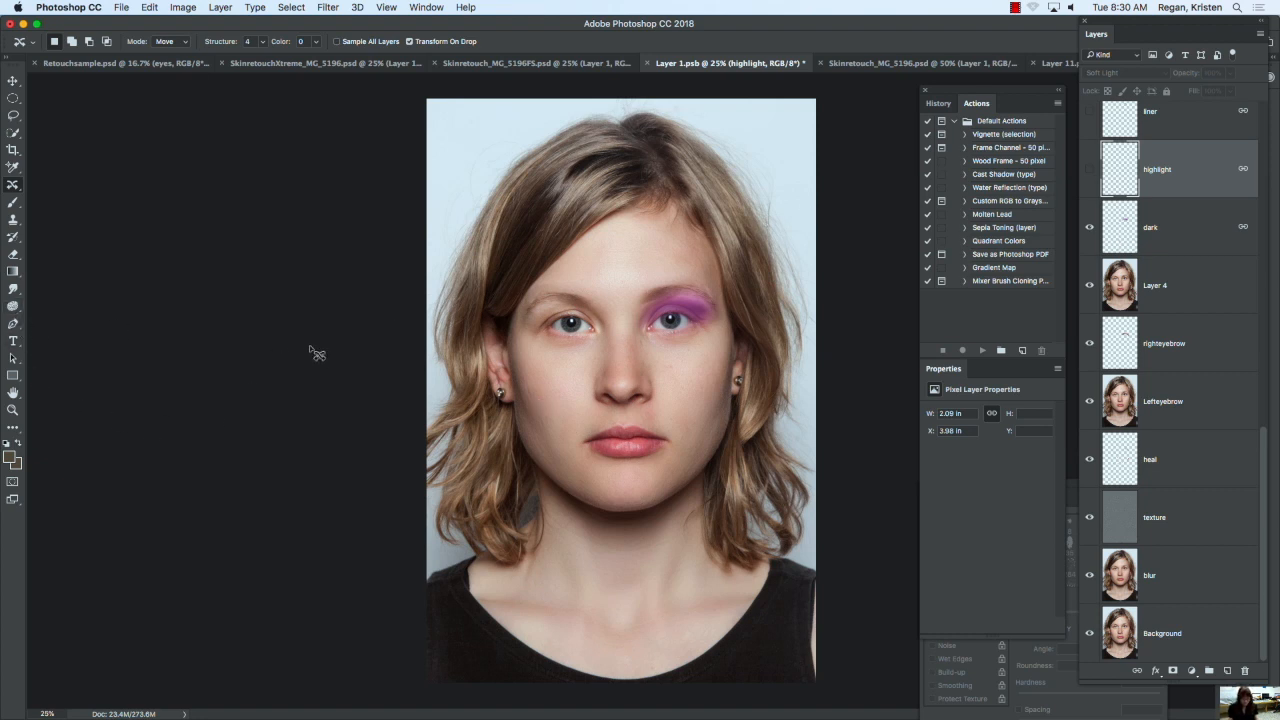
Step: Switch to the Brush tool and display the Color panel after looking through the colour swatches
{"action": "key", "text": "b"}
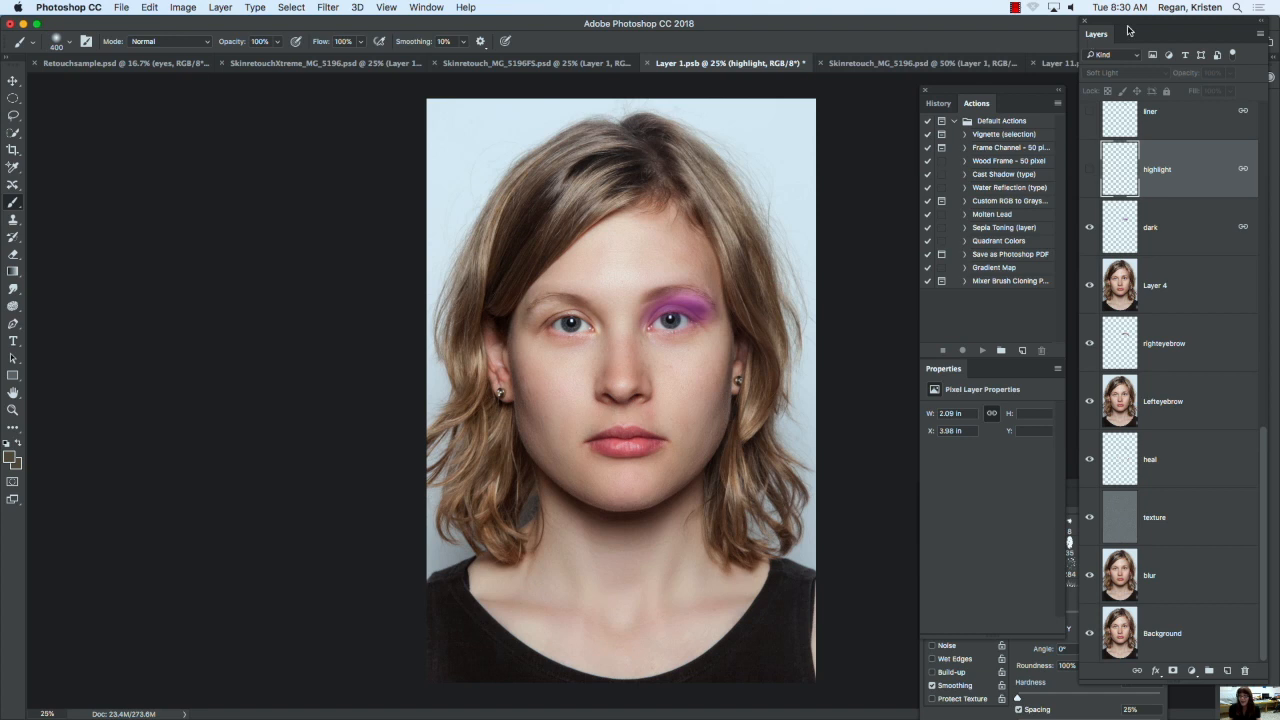
{"action": "left_click", "coordinate": [426, 7]}
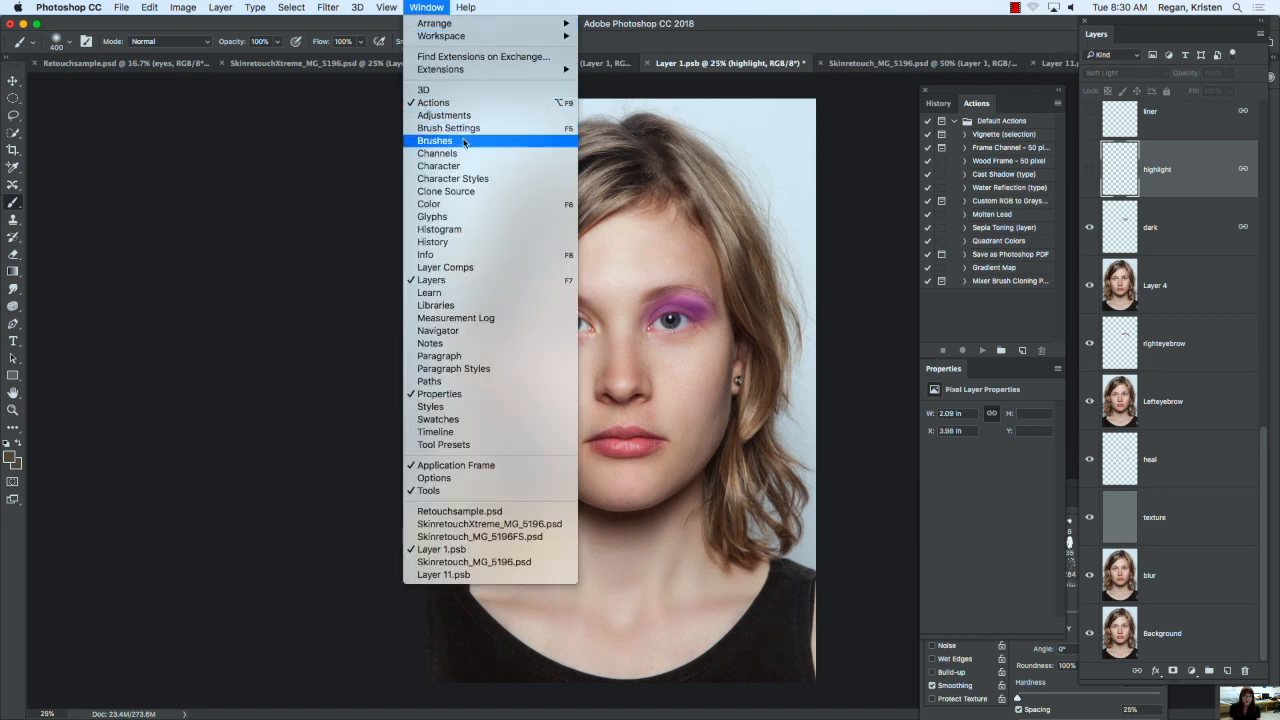
{"action": "left_click", "coordinate": [490, 203]}
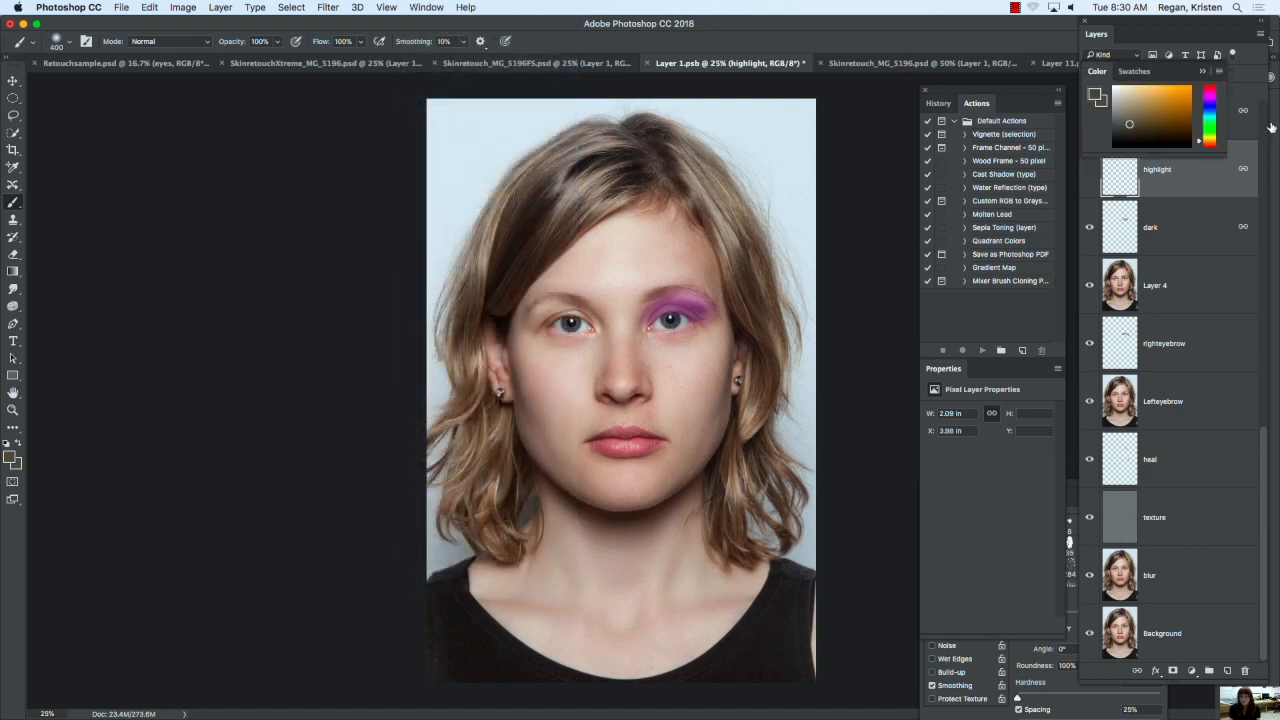
{"action": "left_click", "coordinate": [1134, 71]}
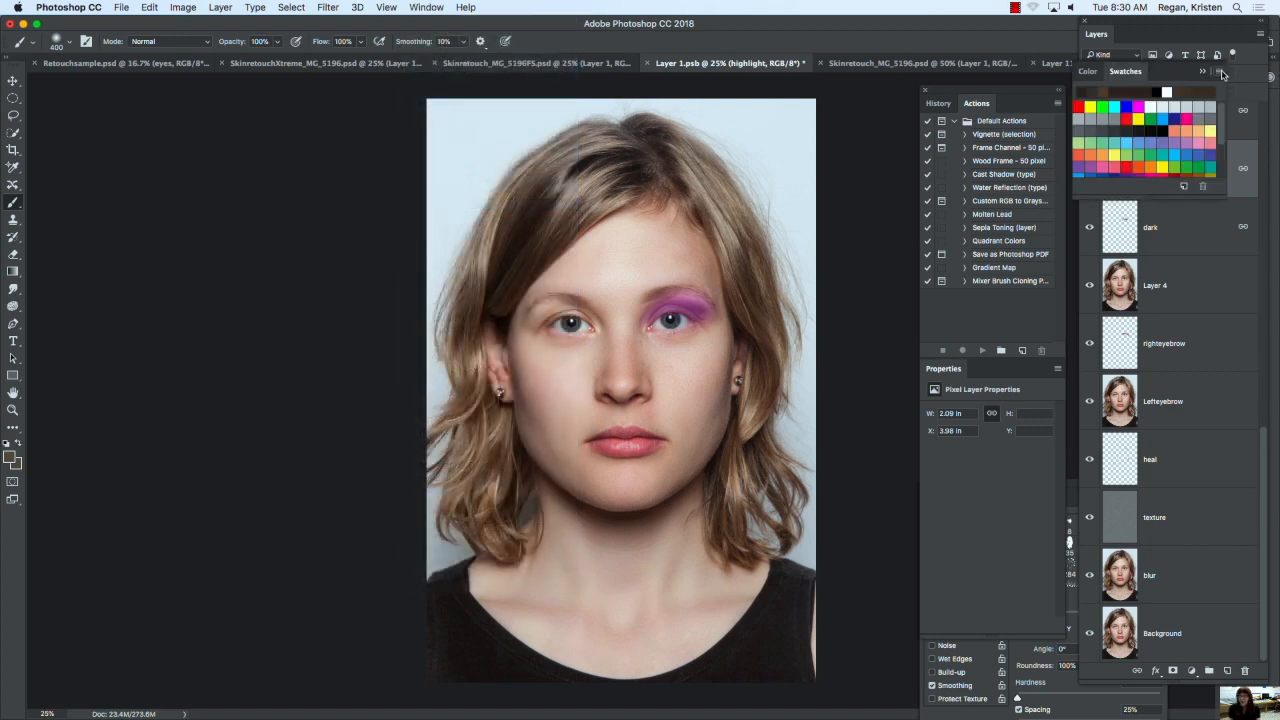
{"action": "left_click", "coordinate": [1091, 72]}
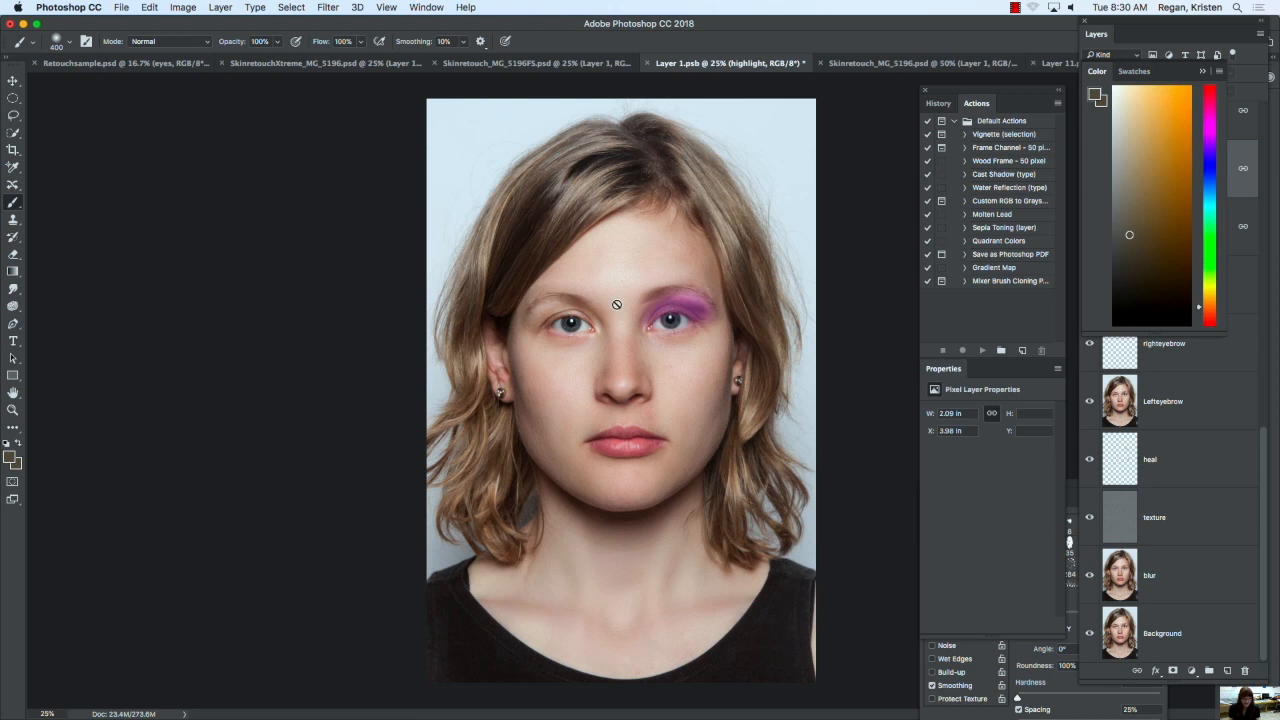
{"action": "left_click", "coordinate": [12, 168]}
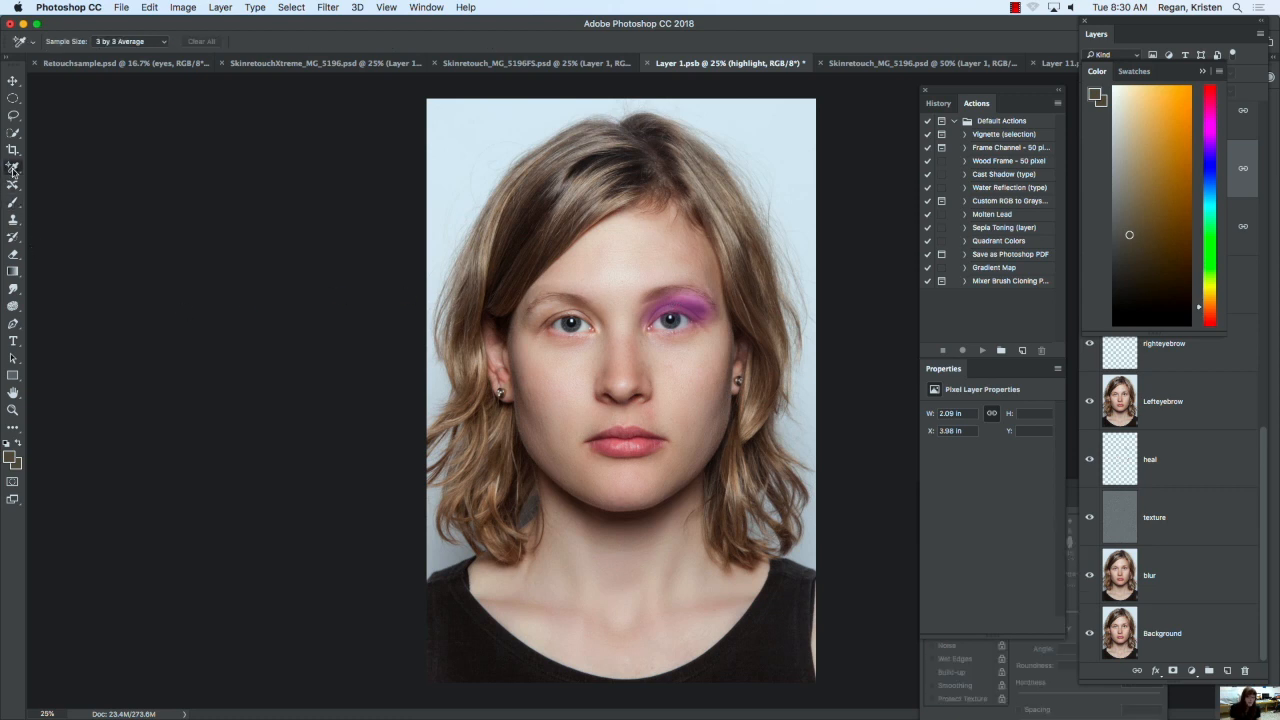
{"action": "left_click", "coordinate": [700, 303]}
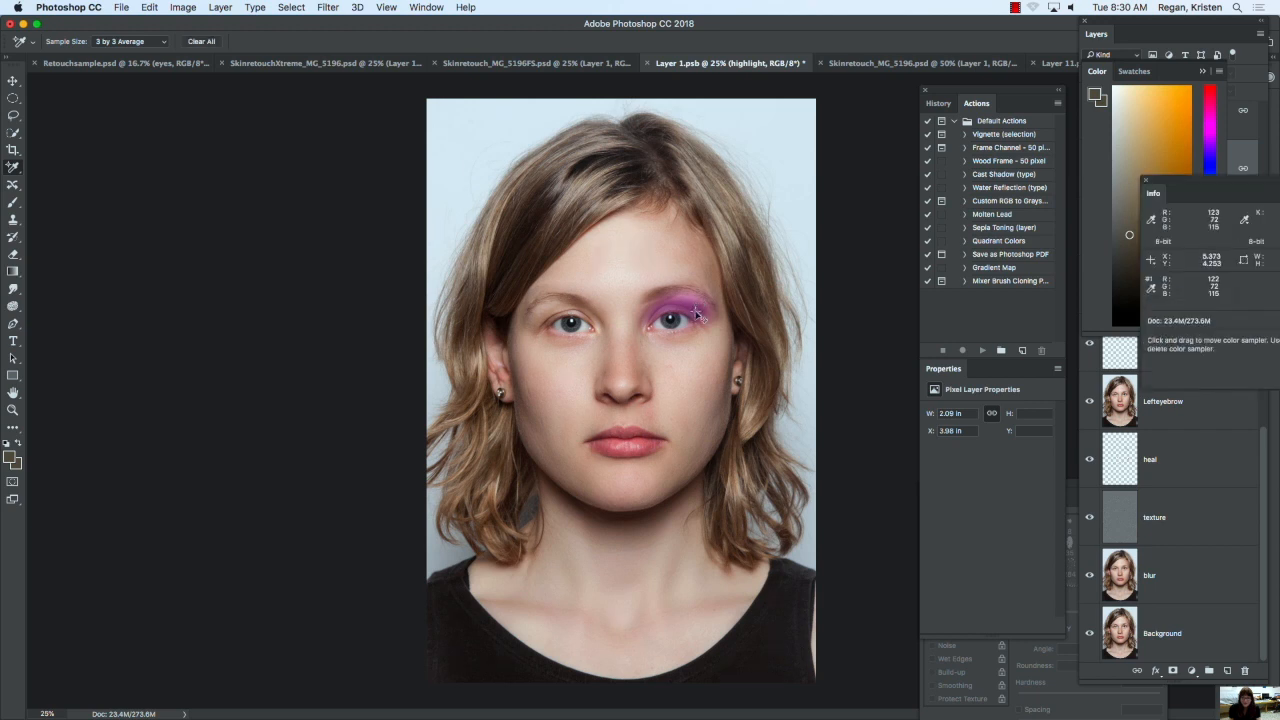
{"action": "key", "text": "super+z"}
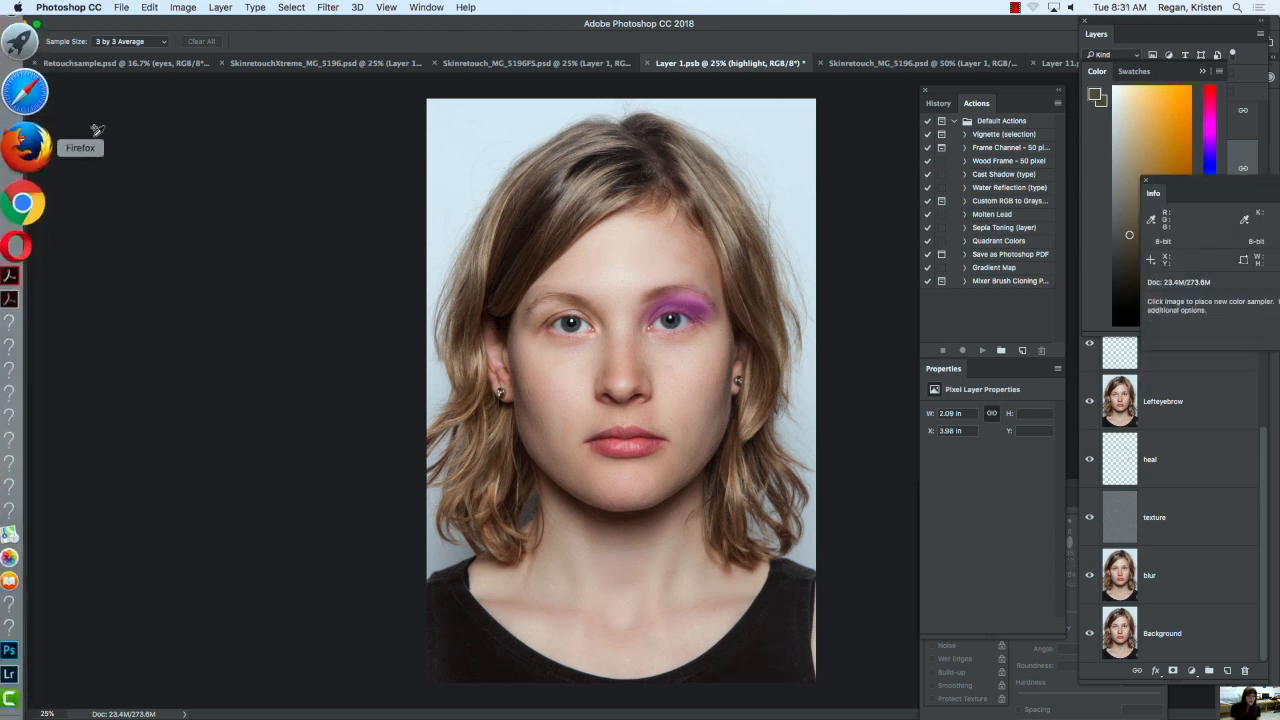
Step: Sample the purple eyeshadow as the foreground colour with the Eyedropper and move the Info panel out of the way
{"action": "left_click", "coordinate": [13, 166]}
{"action": "left_click", "coordinate": [35, 166]}
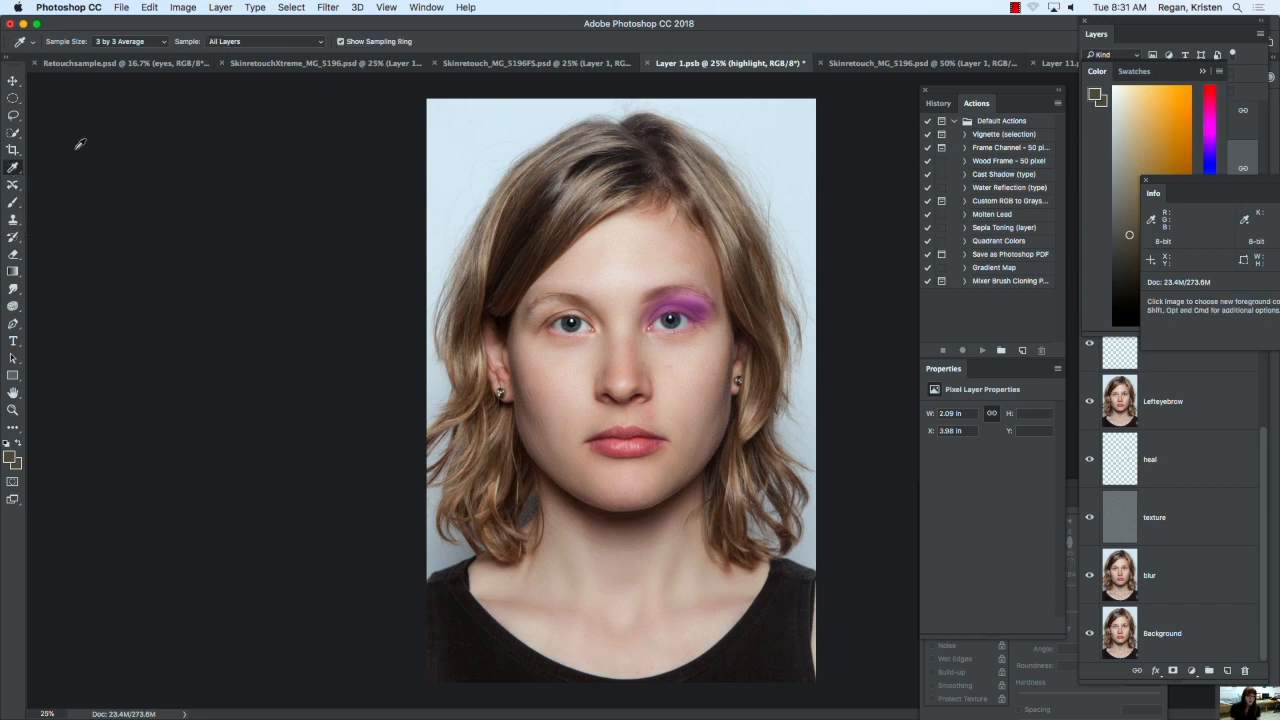
{"action": "left_click", "coordinate": [700, 303]}
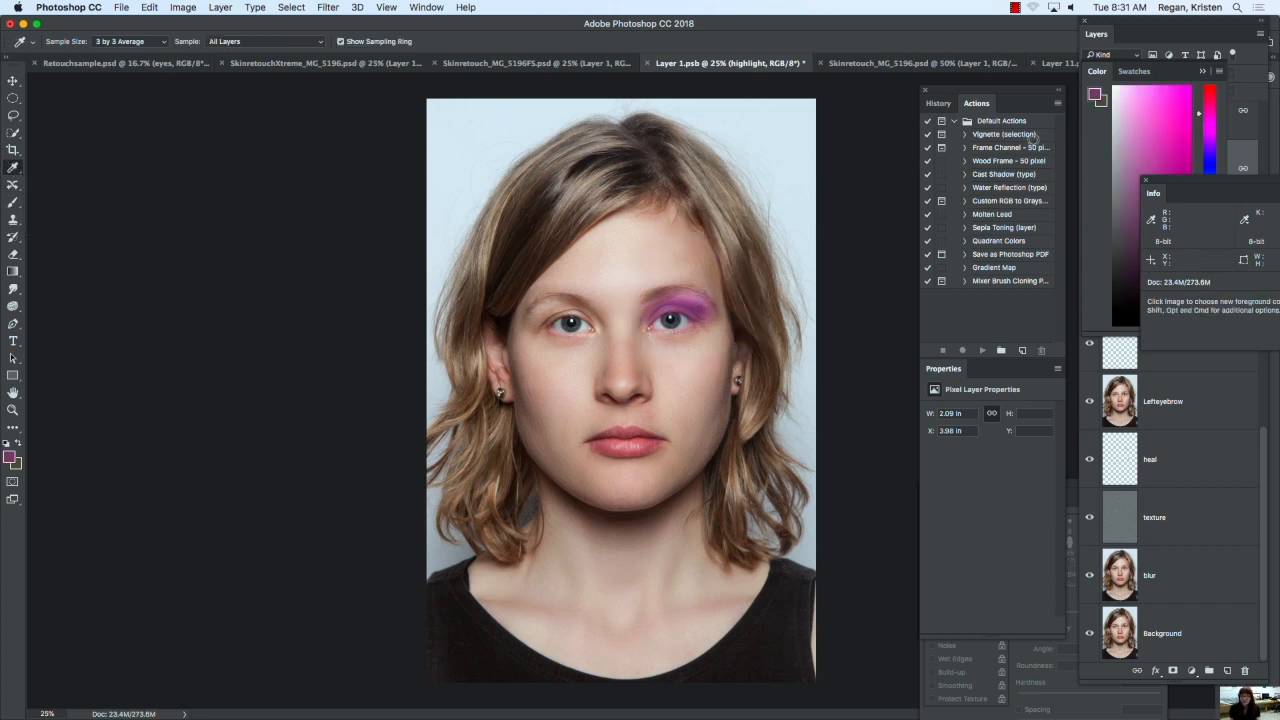
{"action": "left_click_drag", "start_coordinate": [1184, 192], "coordinate": [1244, 330]}
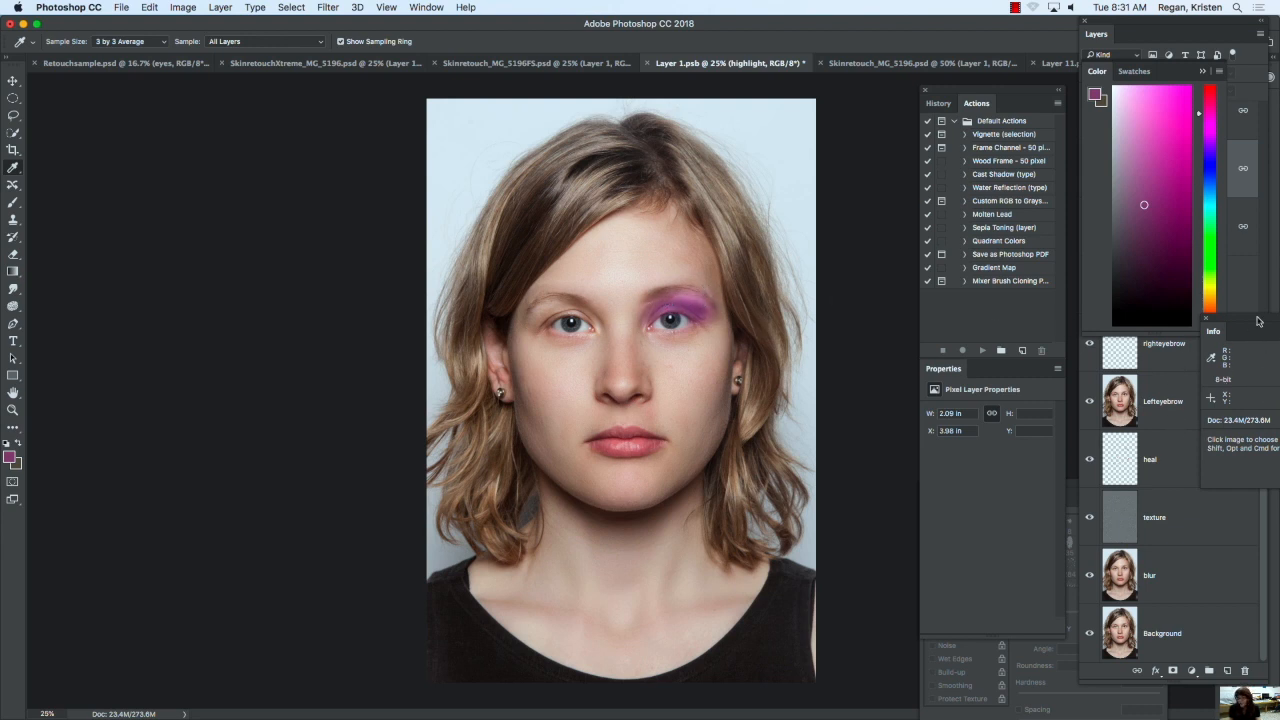
{"action": "left_click_drag", "start_coordinate": [1233, 318], "coordinate": [906, 553]}
Step: Select the dark layer and check the highlight layer's effect by showing and hiding it
{"action": "left_click_drag", "start_coordinate": [1262, 447], "coordinate": [1262, 444]}
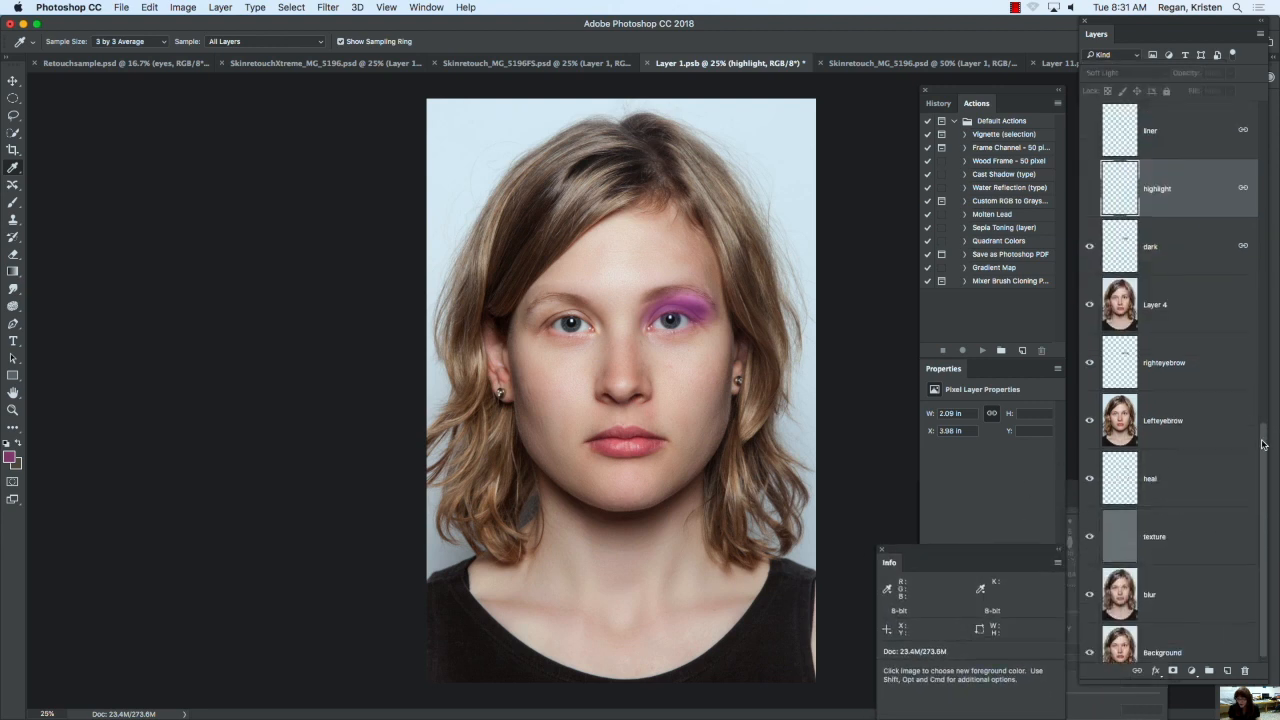
{"action": "left_click", "coordinate": [1120, 258]}
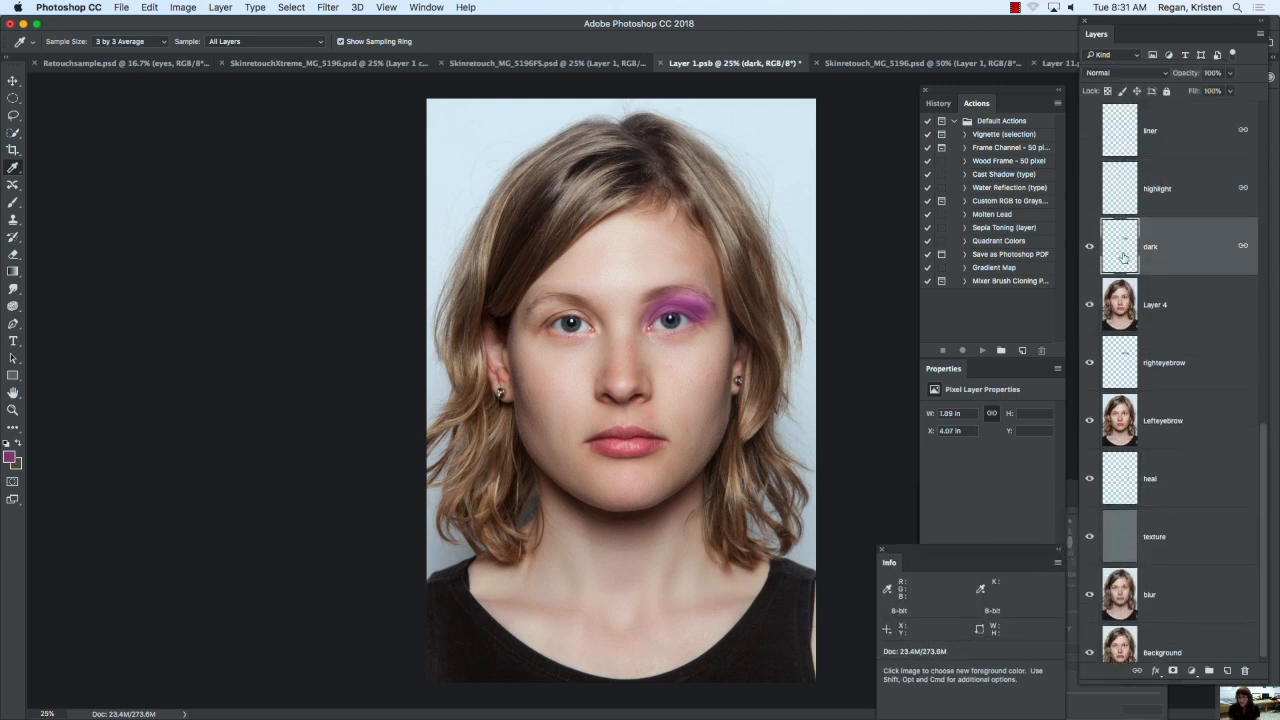
{"action": "left_click", "coordinate": [1090, 191]}
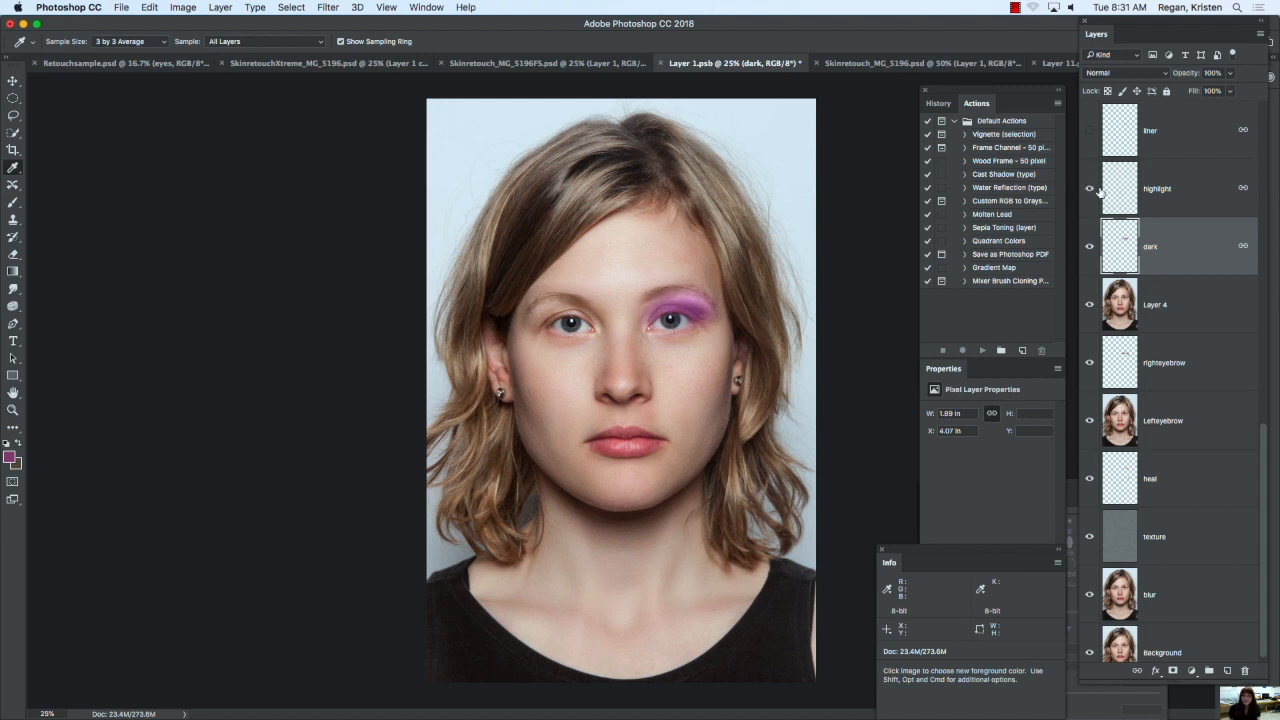
{"action": "left_click", "coordinate": [1090, 188]}
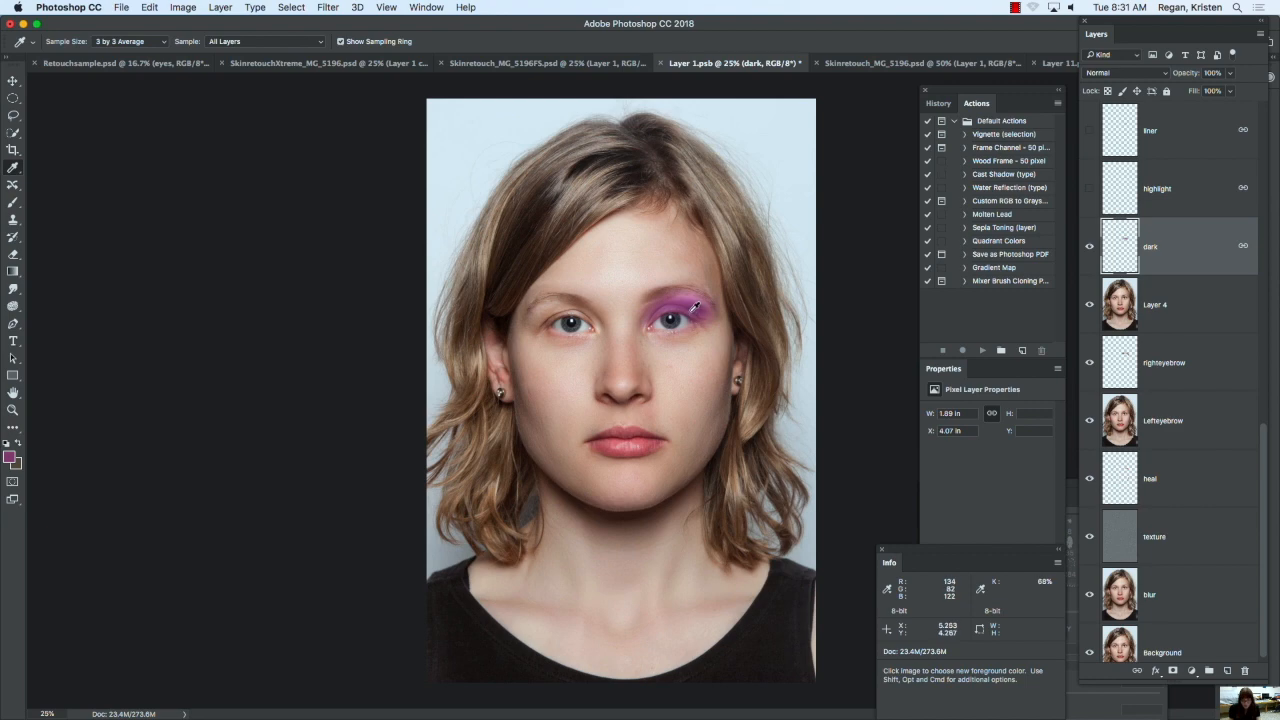
Step: Switch to the Brush tool and reduce the brush size to 60 px for the purple eyelid
{"action": "key", "text": "b"}
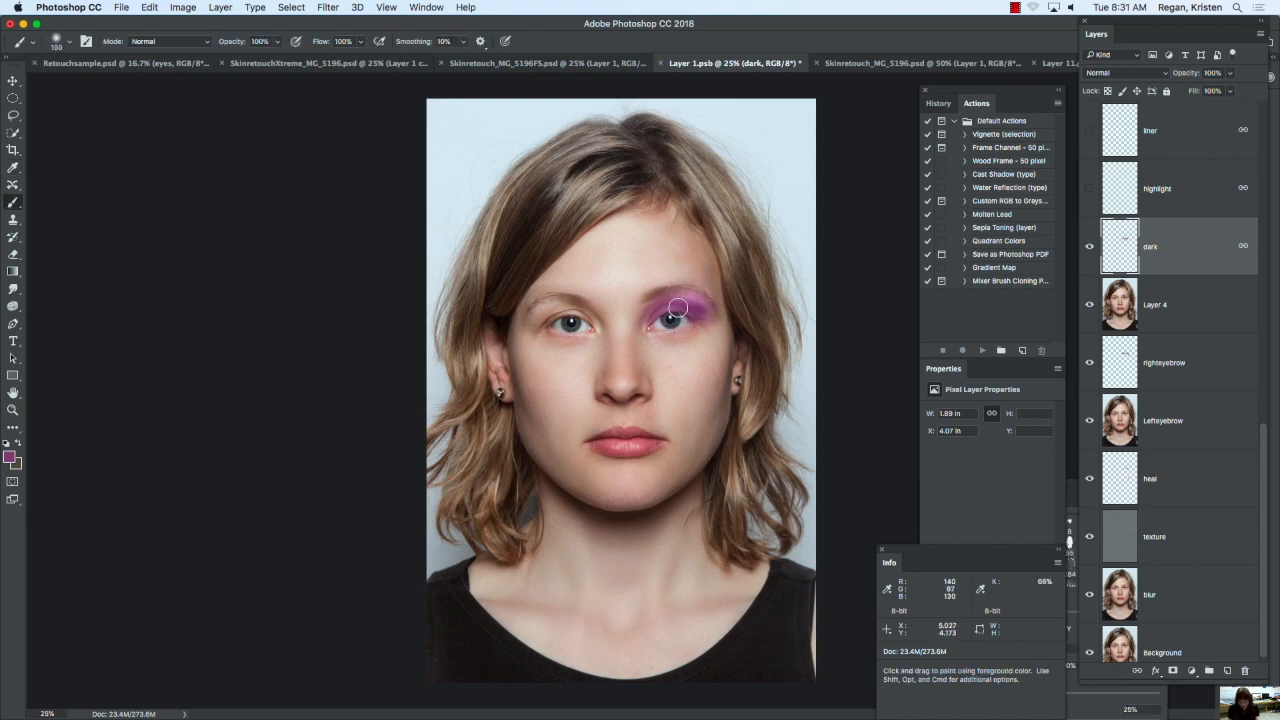
{"action": "key", "text": "super+equal"}
{"action": "key", "text": "super+equal"}
{"action": "key", "text": "super+equal"}
{"action": "left_click_drag", "start_coordinate": [880, 157], "coordinate": [721, 363]}
{"action": "key", "text": "super+equal"}
{"action": "key", "text": "super+equal"}
{"action": "left_click_drag", "start_coordinate": [707, 461], "coordinate": [402, 638]}
{"action": "key", "text": "bracketleft"}
{"action": "key", "text": "bracketleft"}
{"action": "key", "text": "bracketleft"}
{"action": "key", "text": "bracketleft"}
{"action": "key", "text": "bracketleft"}
{"action": "key", "text": "bracketleft"}
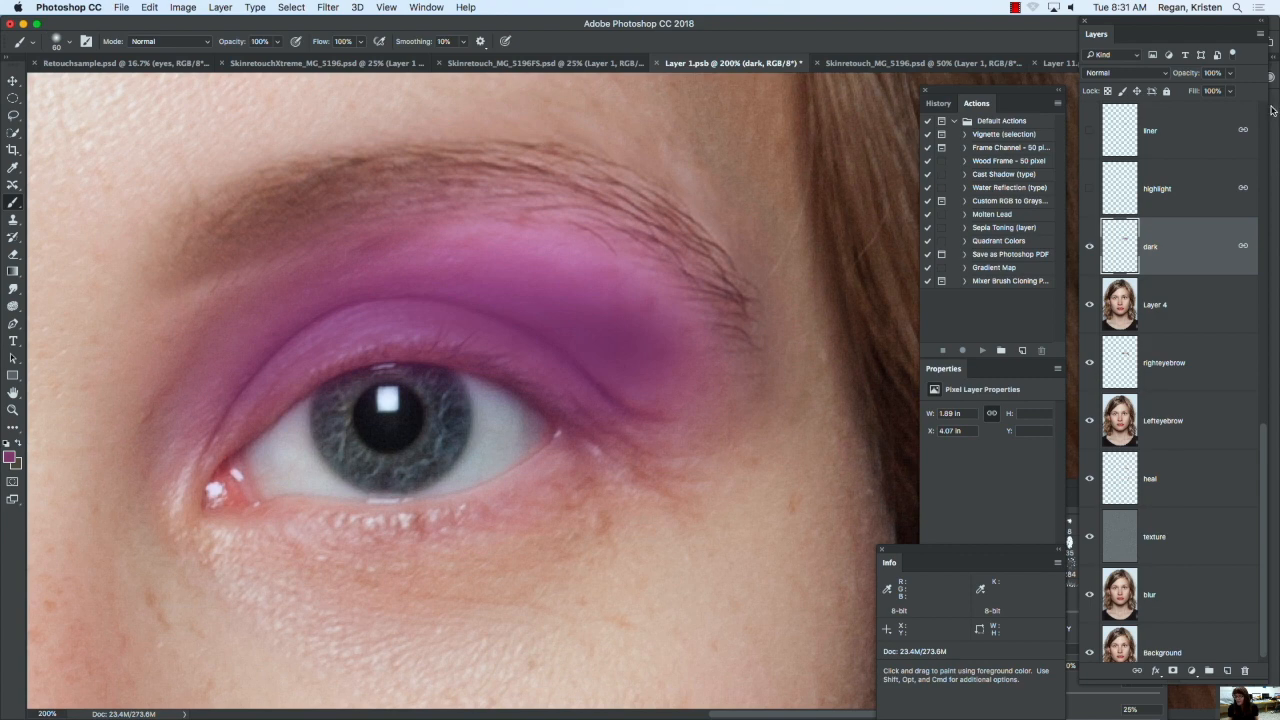
Step: Uncover the Color panel and choose a darker purple as the foreground colour
{"action": "left_click_drag", "start_coordinate": [1177, 29], "coordinate": [996, 44]}
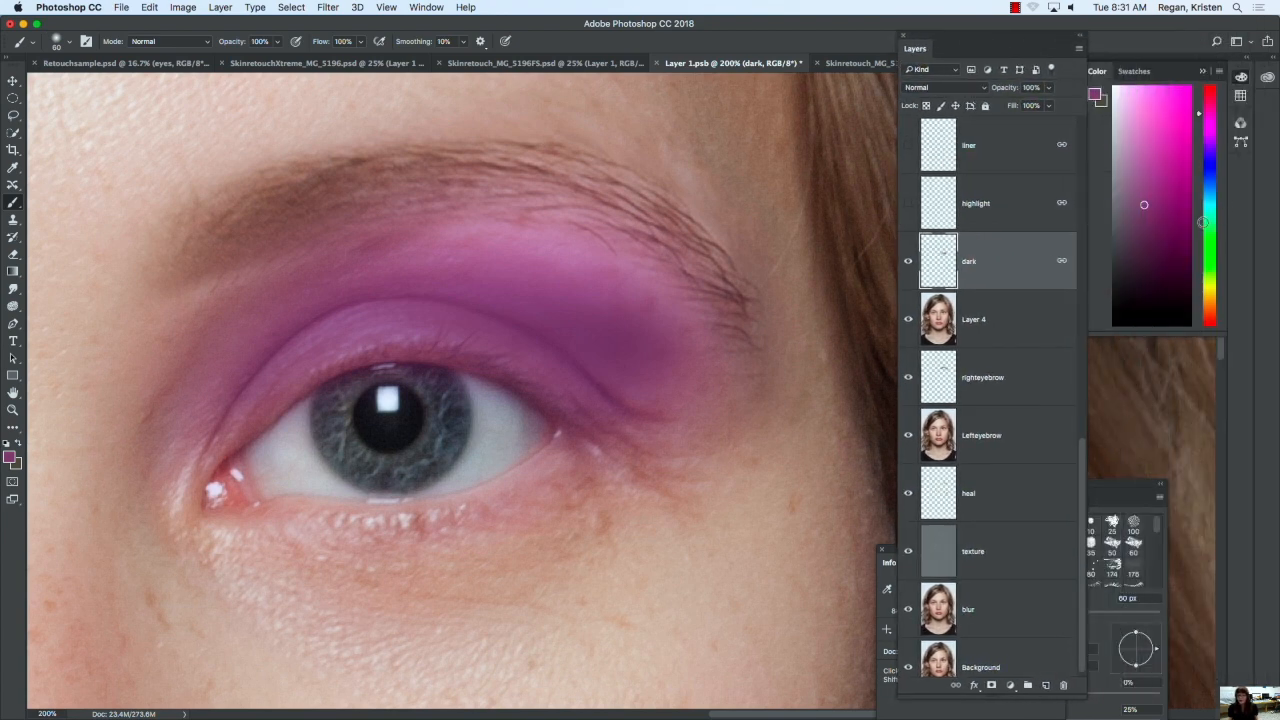
{"action": "left_click", "coordinate": [1139, 231]}
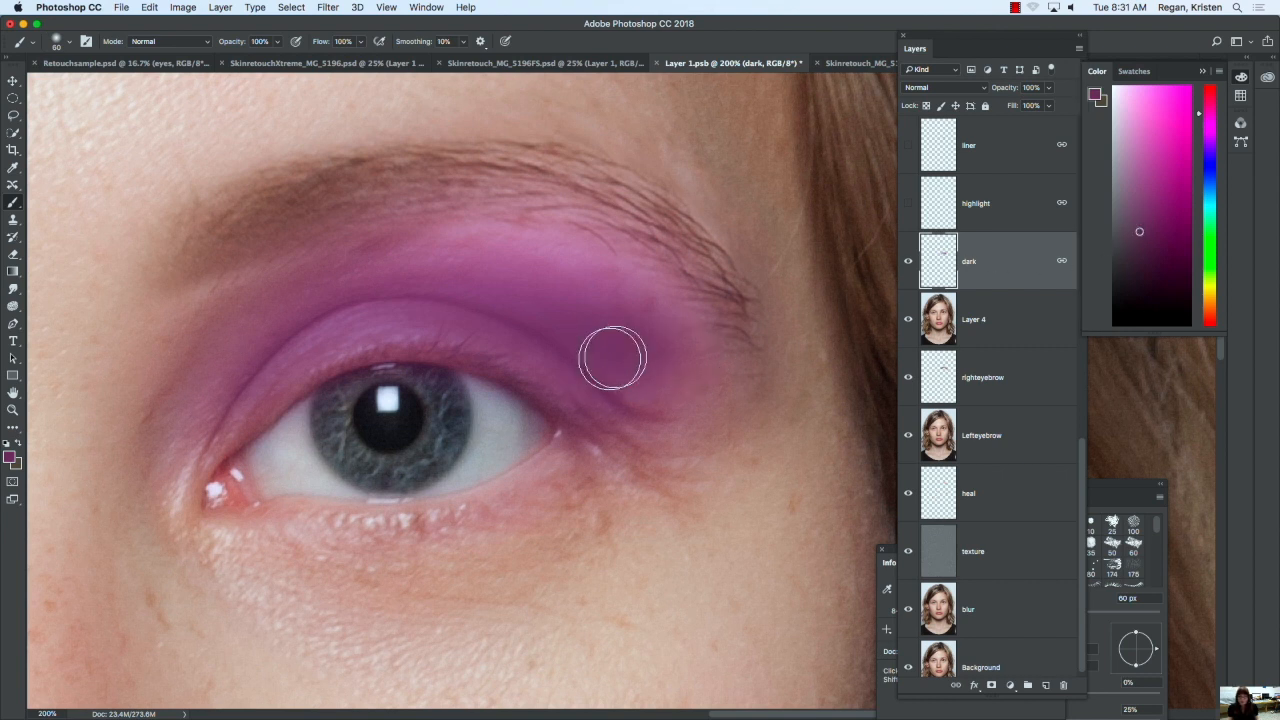
Step: Reduce the brush to 20 px and paint a dark purple line along the eyelid crease on the dark layer
{"action": "key", "text": "bracketleft"}
{"action": "key", "text": "bracketleft"}
{"action": "key", "text": "bracketleft"}
{"action": "key", "text": "bracketleft"}
{"action": "left_click_drag", "start_coordinate": [603, 389], "coordinate": [553, 352]}
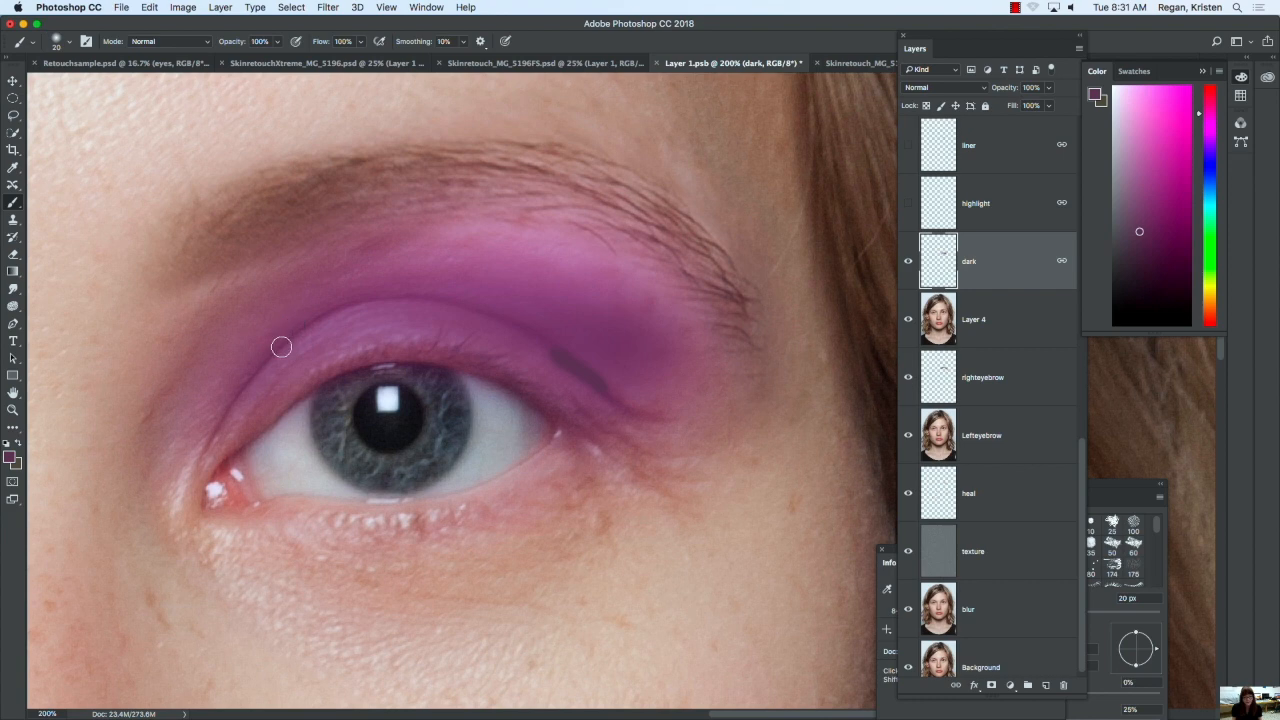
{"action": "mouse_move", "coordinate": [241, 376]}
{"action": "left_mouse_down"}
{"action": "mouse_move", "coordinate": [348, 307]}
{"action": "mouse_move", "coordinate": [414, 302]}
{"action": "mouse_move", "coordinate": [458, 307]}
{"action": "mouse_move", "coordinate": [590, 367]}
{"action": "left_mouse_up"}
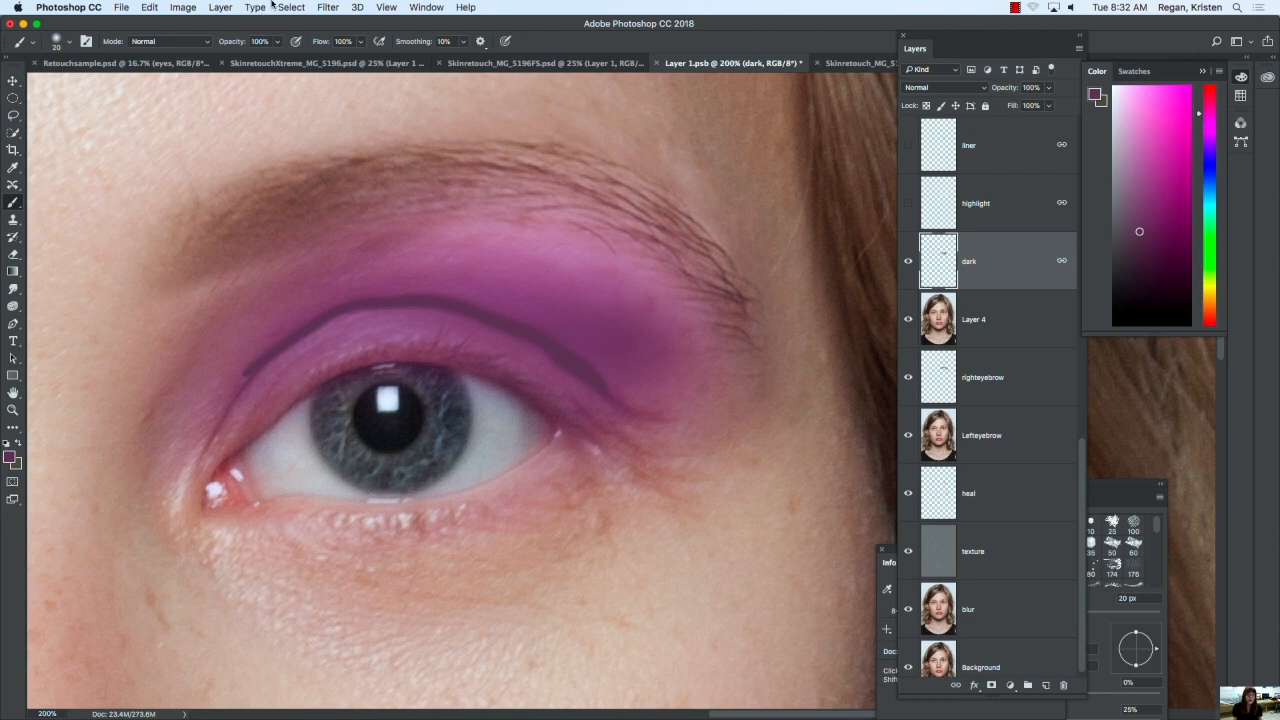
Step: Soften the painted crease line on the dark layer with a Box Blur of 10 pixels
{"action": "left_click", "coordinate": [331, 7]}
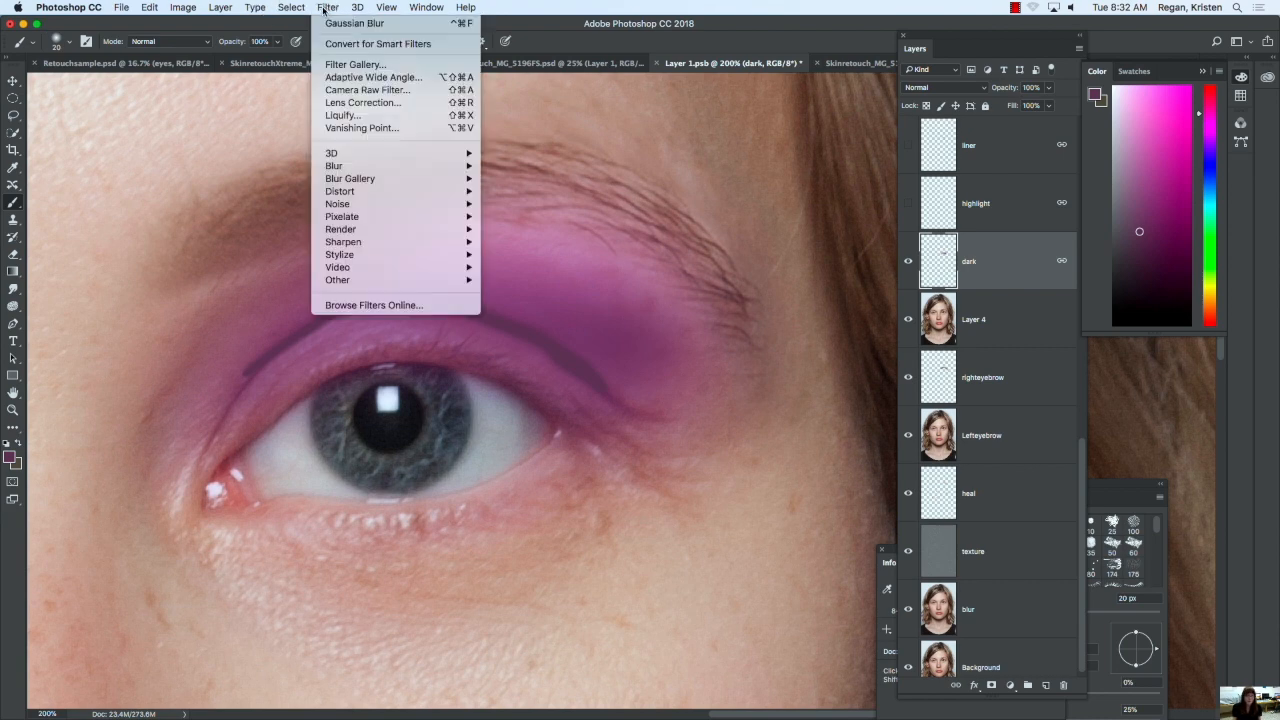
{"action": "mouse_move", "coordinate": [354, 169]}
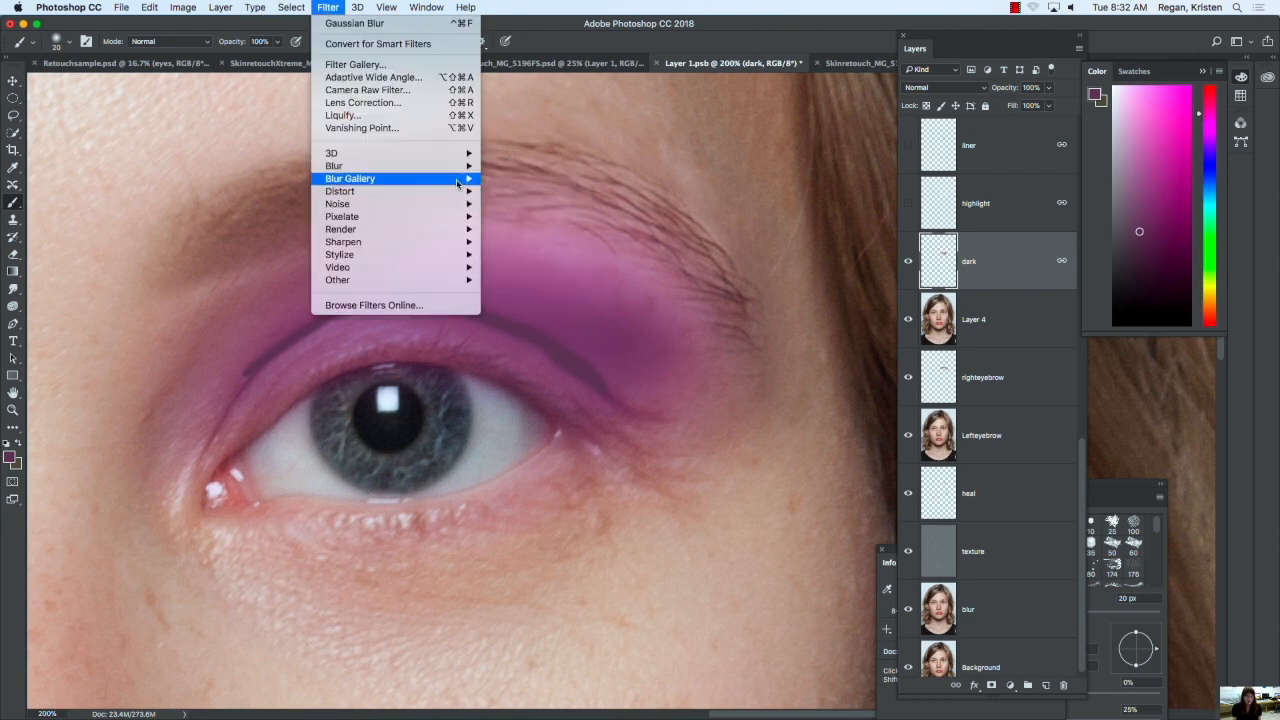
{"action": "left_click", "coordinate": [515, 203]}
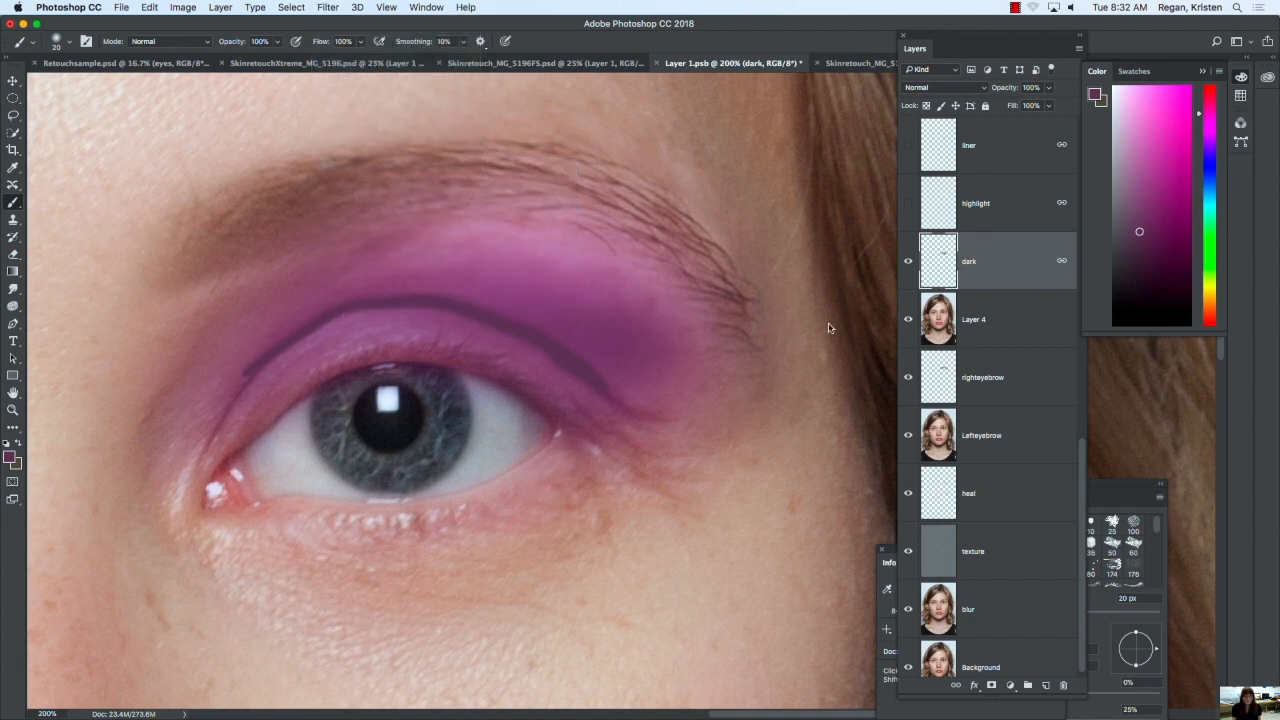
{"action": "left_click_drag", "start_coordinate": [617, 252], "coordinate": [722, 266]}
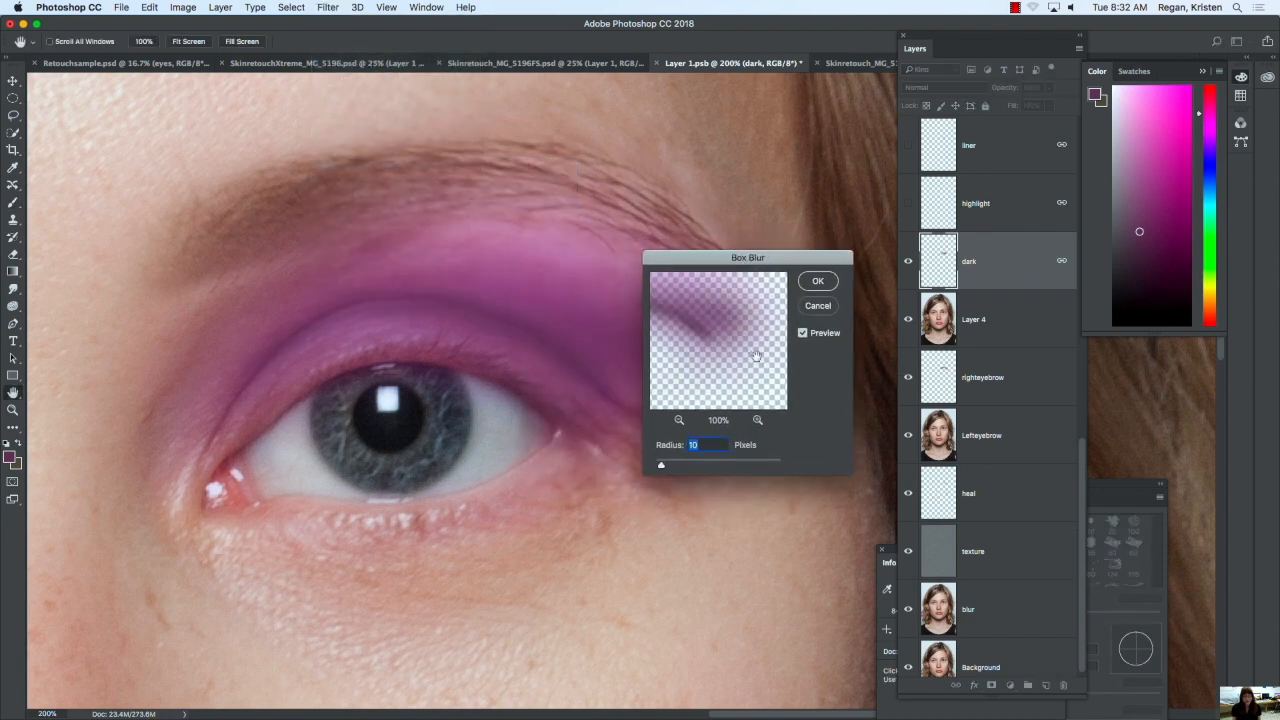
{"action": "left_click", "coordinate": [818, 281]}
{"action": "key", "text": "b"}
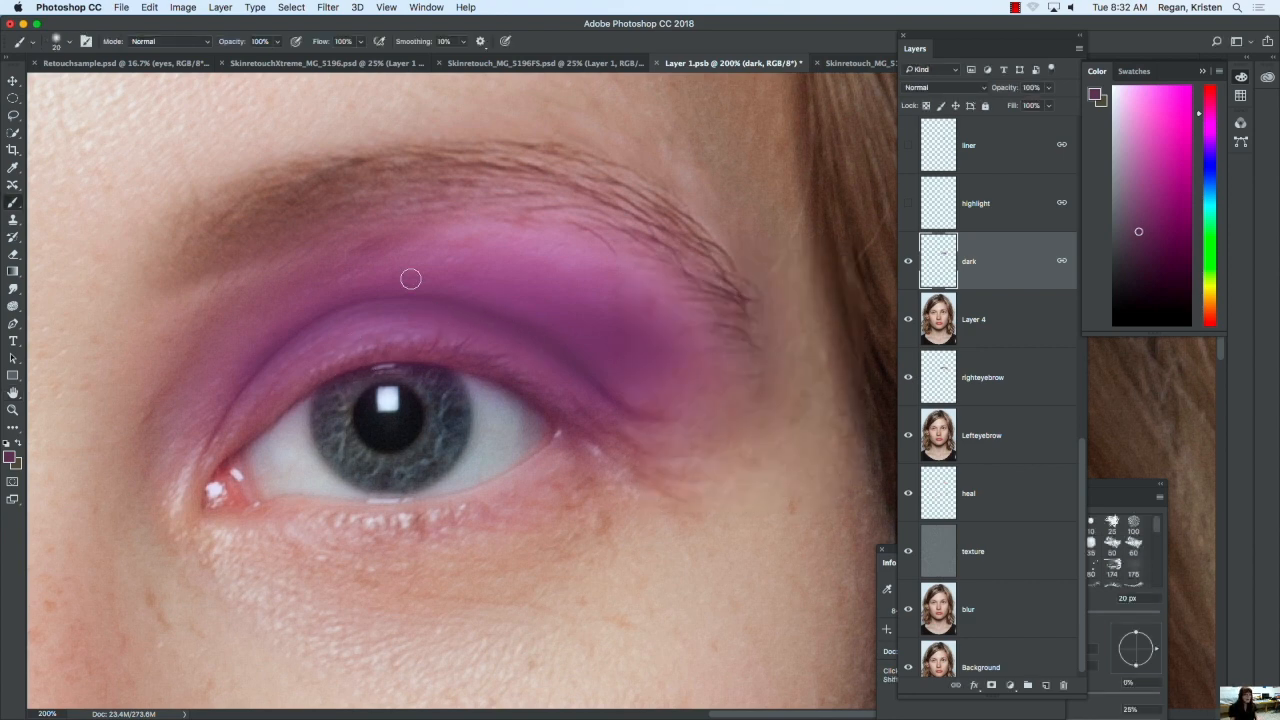
Step: Set the brush to 26% opacity and 42% flow and deepen the eyelid crease with a 20 px brush
{"action": "left_click", "coordinate": [57, 44]}
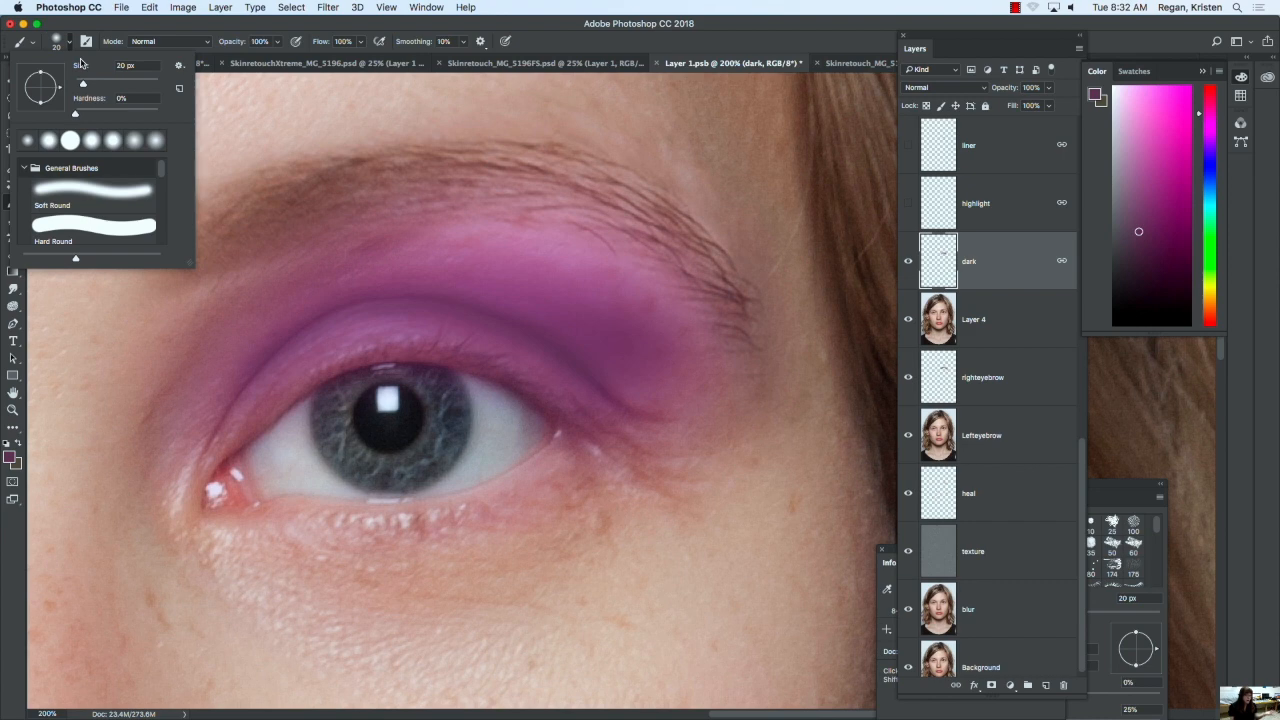
{"action": "left_click", "coordinate": [574, 365]}
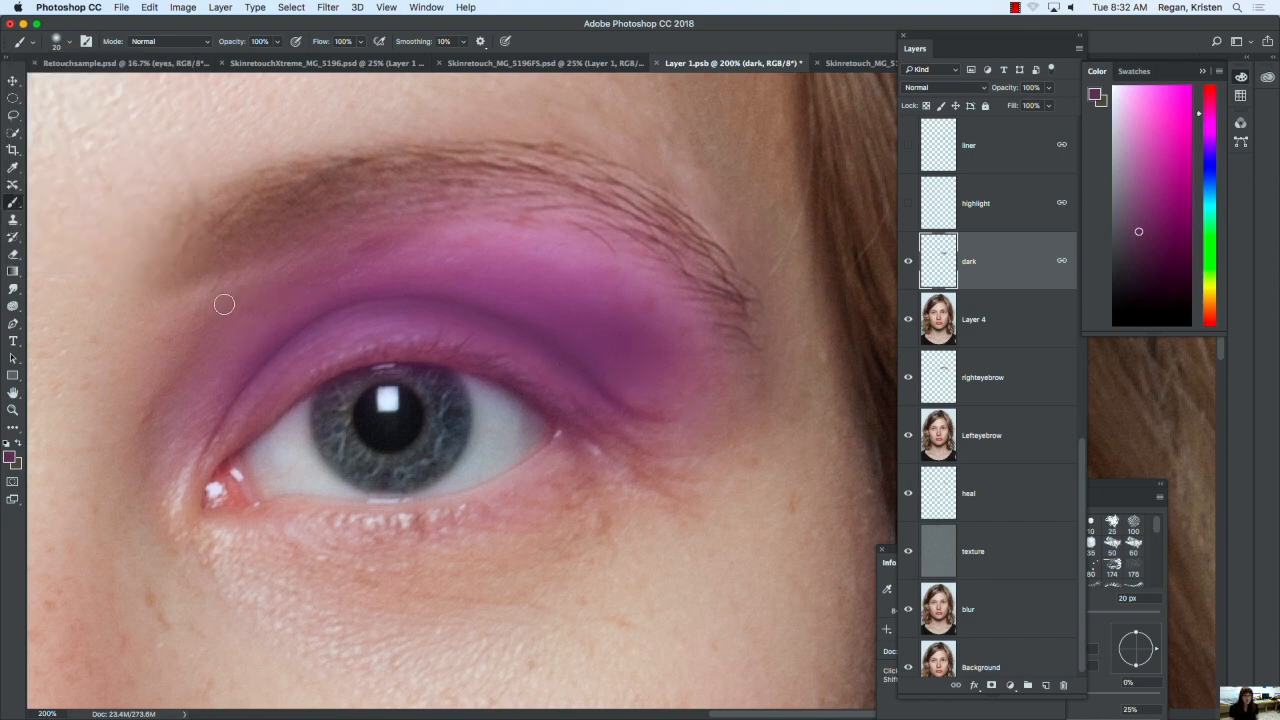
{"action": "key", "text": "bracketright"}
{"action": "left_click", "coordinate": [276, 42]}
{"action": "left_click_drag", "start_coordinate": [275, 57], "coordinate": [231, 57]}
{"action": "left_click", "coordinate": [361, 42]}
{"action": "left_click_drag", "start_coordinate": [366, 57], "coordinate": [325, 57]}
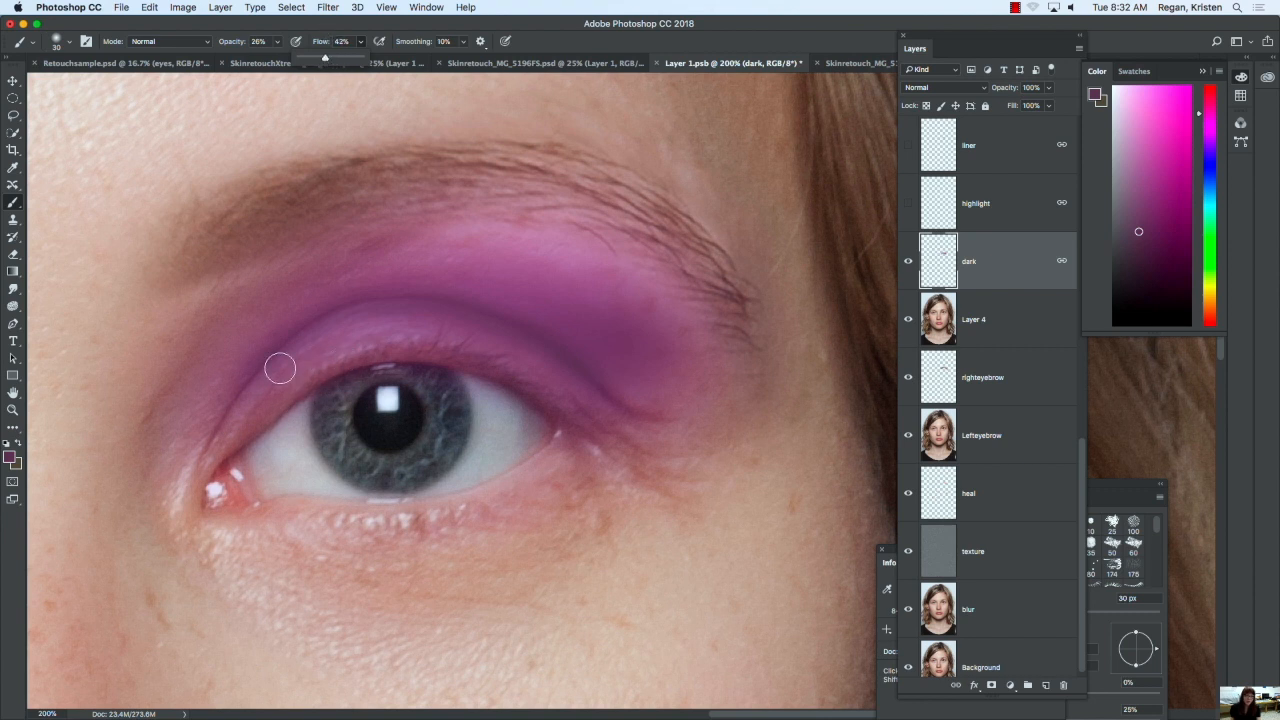
{"action": "key", "text": "bracketleft"}
{"action": "mouse_move", "coordinate": [244, 374]}
{"action": "left_mouse_down"}
{"action": "mouse_move", "coordinate": [285, 325]}
{"action": "mouse_move", "coordinate": [409, 287]}
{"action": "mouse_move", "coordinate": [509, 297]}
{"action": "mouse_move", "coordinate": [603, 350]}
{"action": "left_mouse_up"}
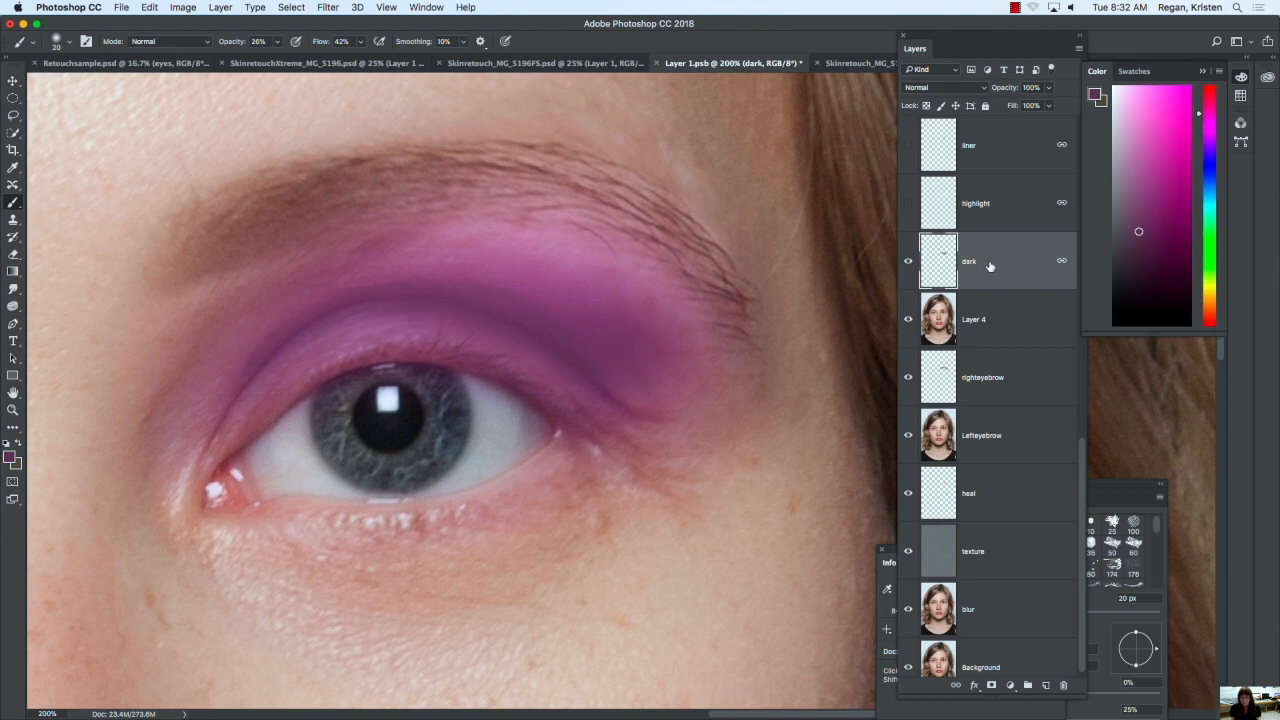
Step: Show the highlight layer and paint near-white highlights with a 35 px brush below the brow and around the outer corner of the eyeshadow
{"action": "left_click", "coordinate": [908, 203]}
{"action": "left_click", "coordinate": [1005, 212]}
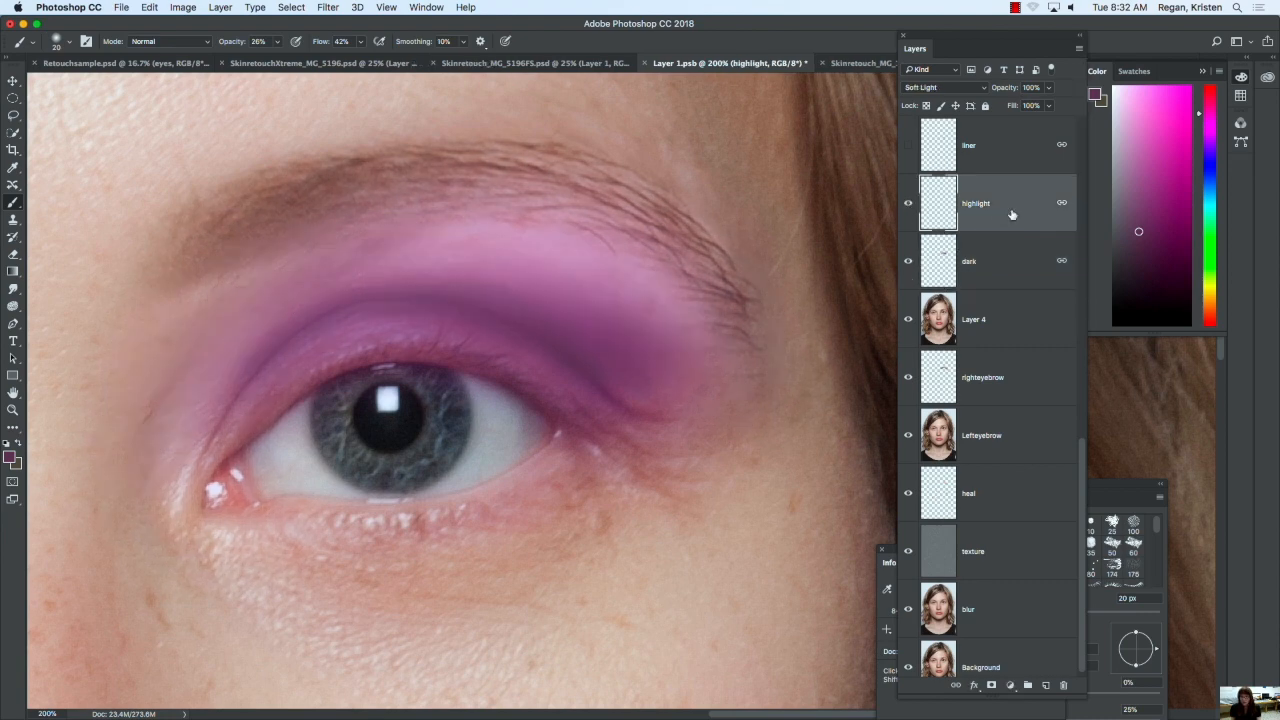
{"action": "left_click", "coordinate": [1117, 103]}
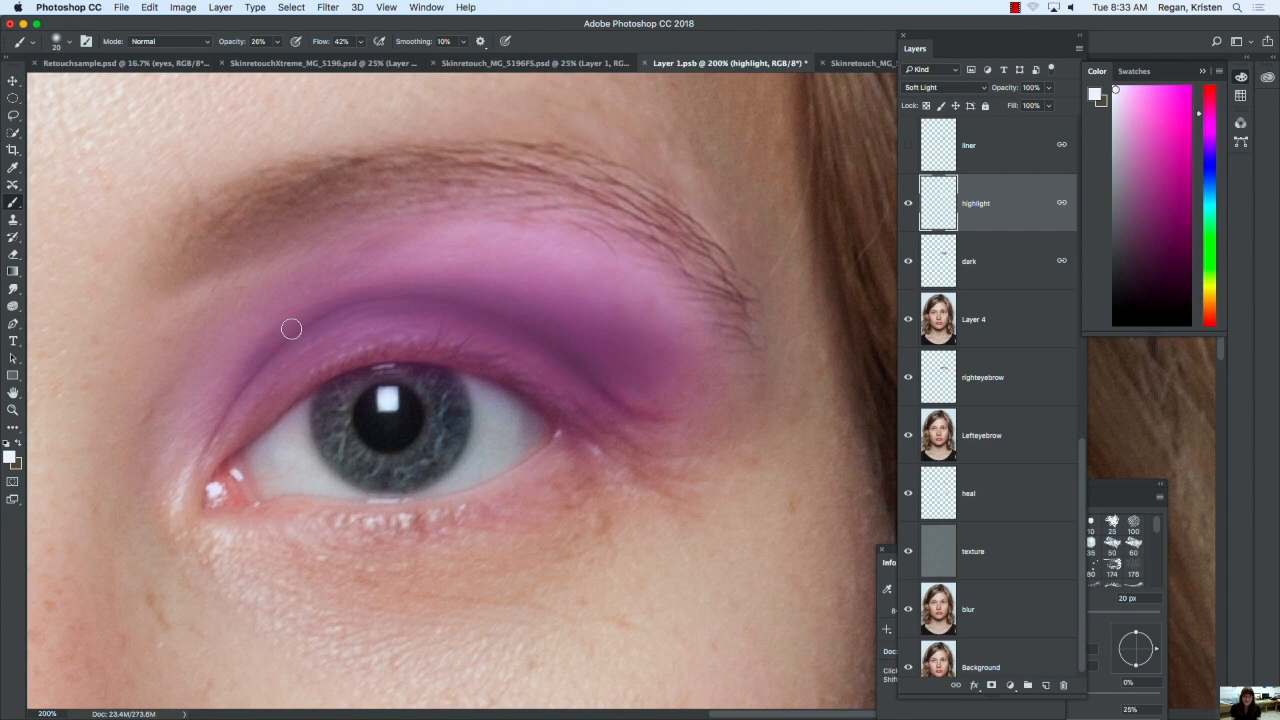
{"action": "key", "text": "bracketright"}
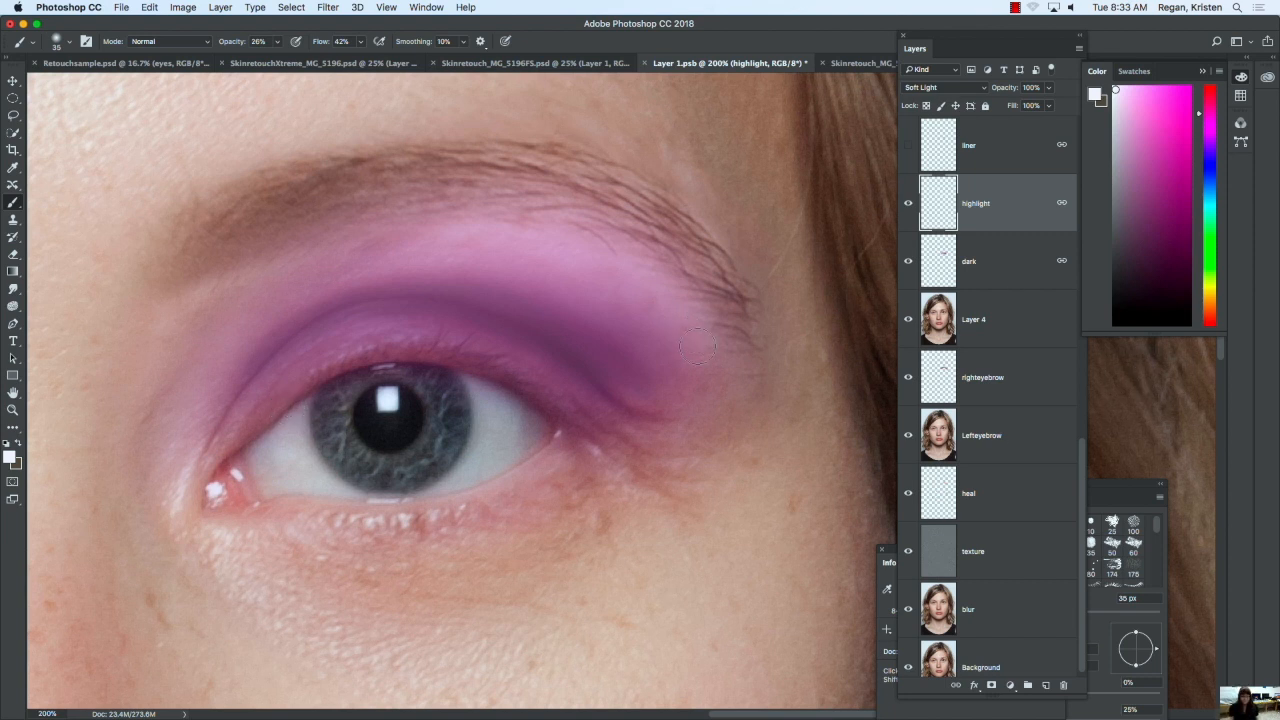
{"action": "left_click_drag", "start_coordinate": [666, 398], "coordinate": [688, 378]}
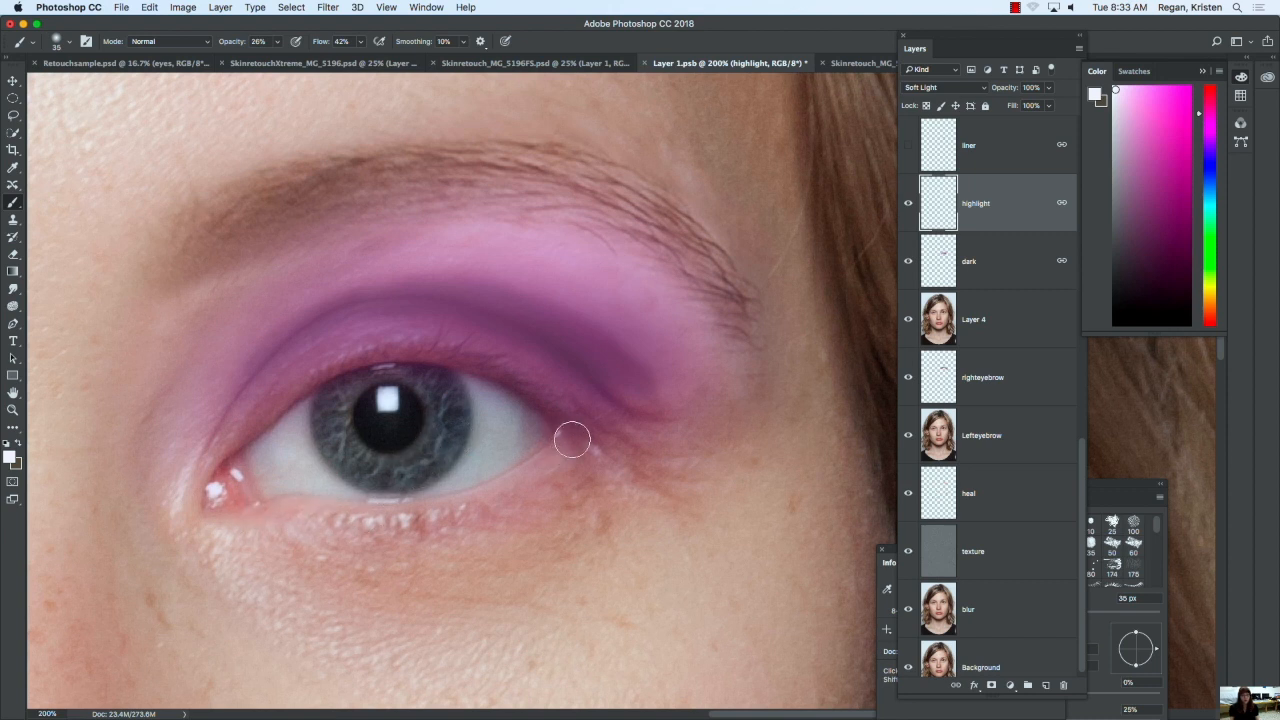
Step: Apply a Gaussian Blur with a radius of 21.9 pixels to the highlight layer
{"action": "left_click", "coordinate": [333, 5]}
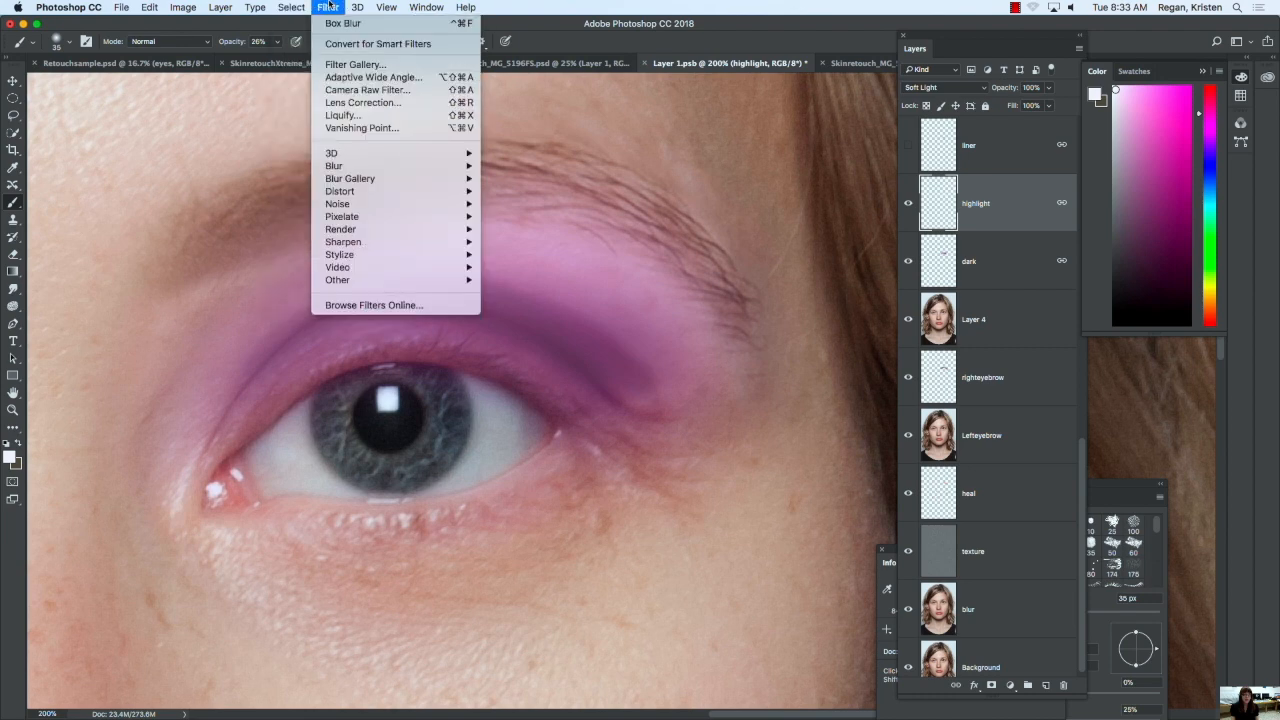
{"action": "mouse_move", "coordinate": [362, 166]}
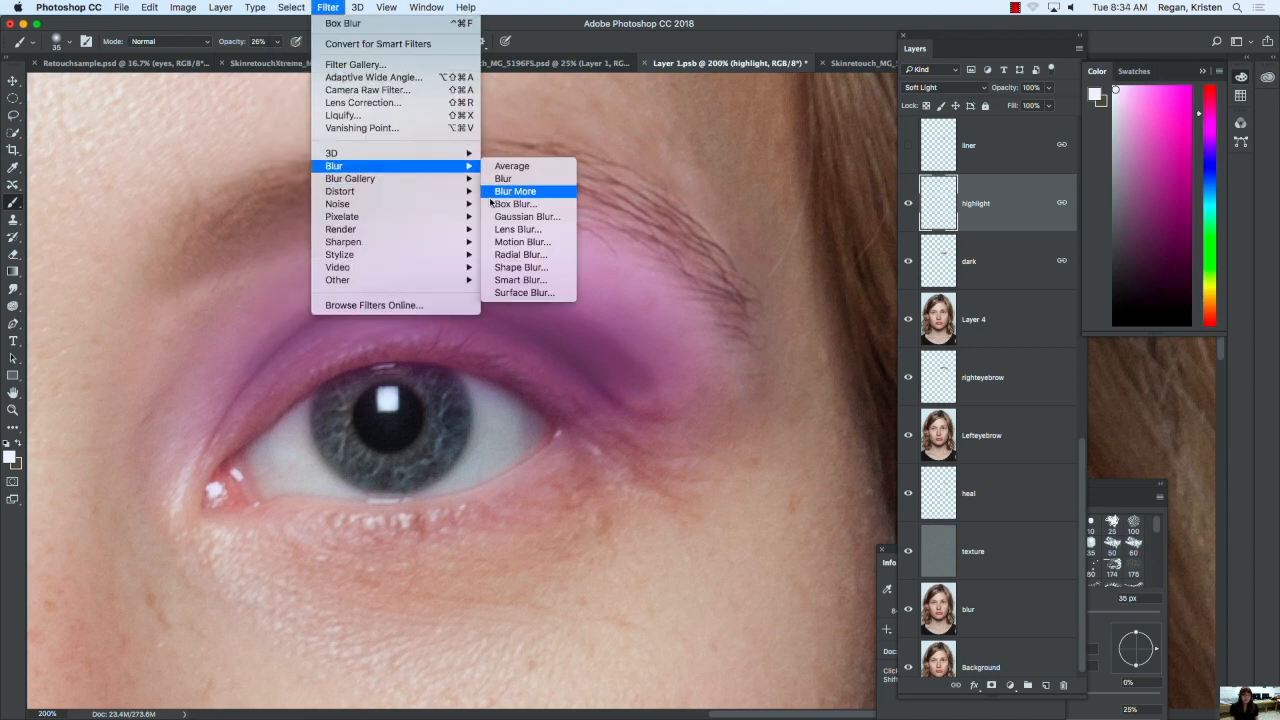
{"action": "left_click", "coordinate": [515, 216]}
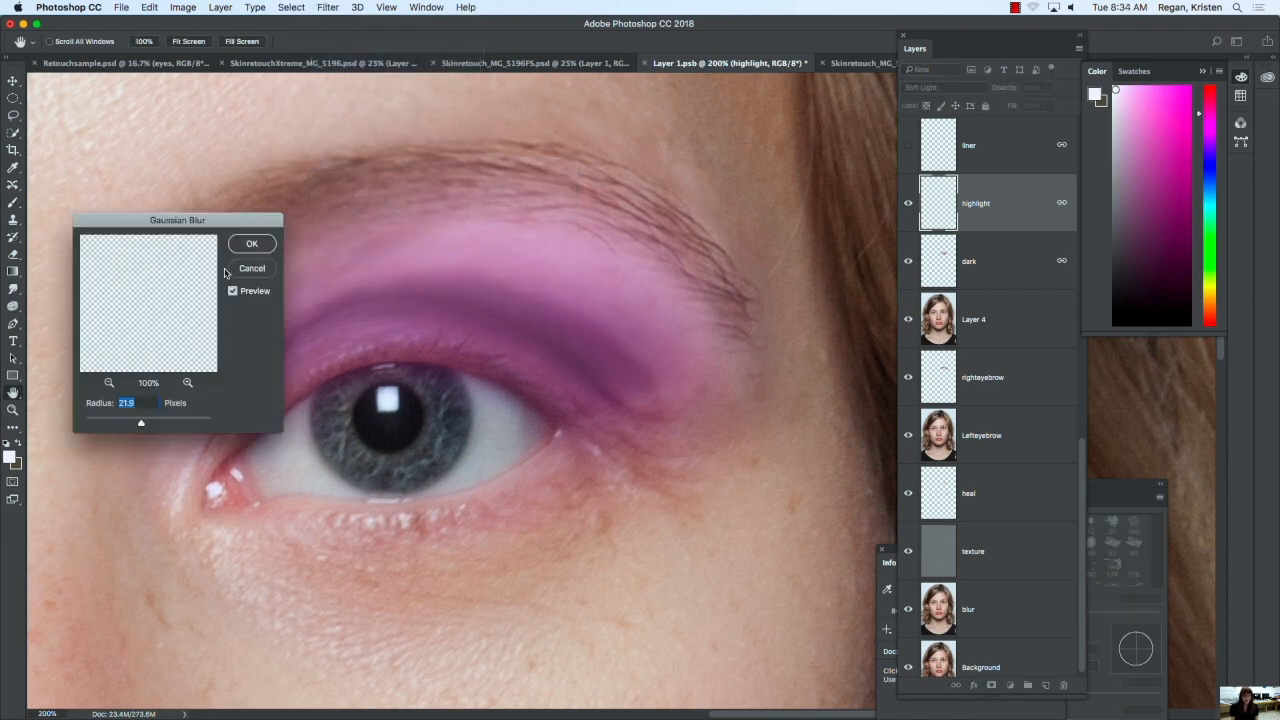
{"action": "left_click", "coordinate": [247, 245]}
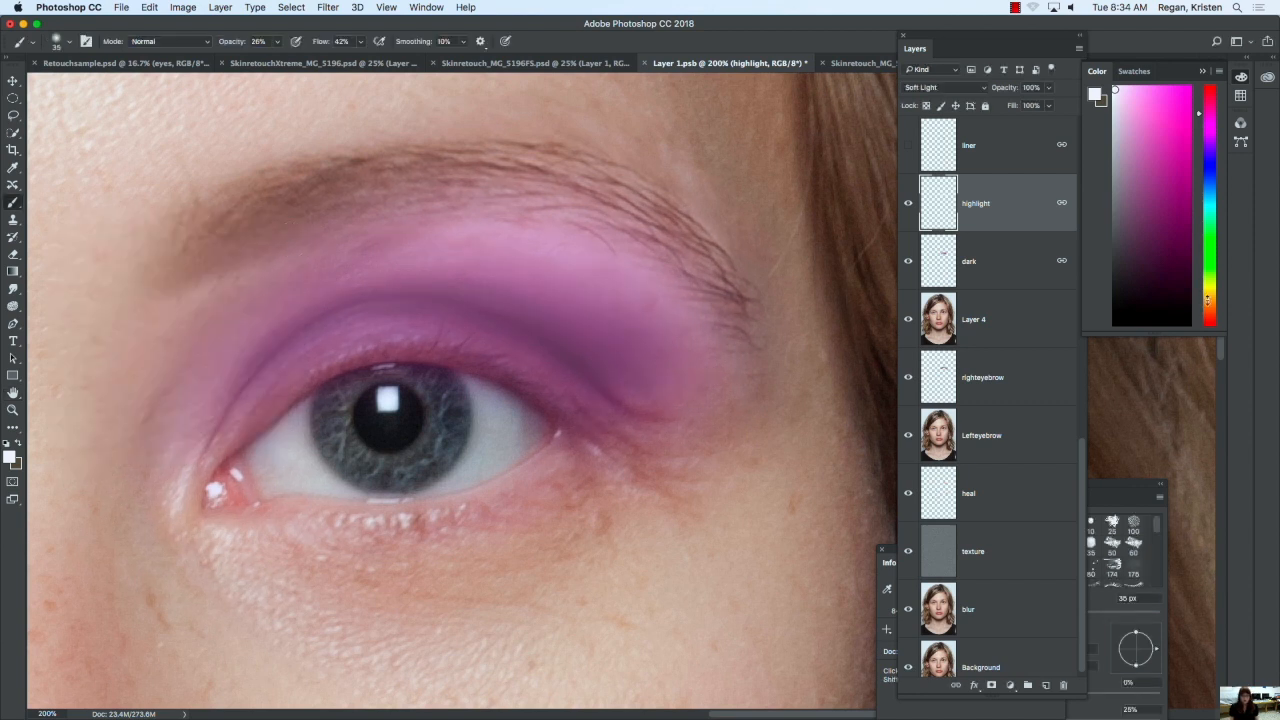
Step: Show and select the liner layer and set up a 10 px brush with black as the foreground colour
{"action": "left_click", "coordinate": [993, 146]}
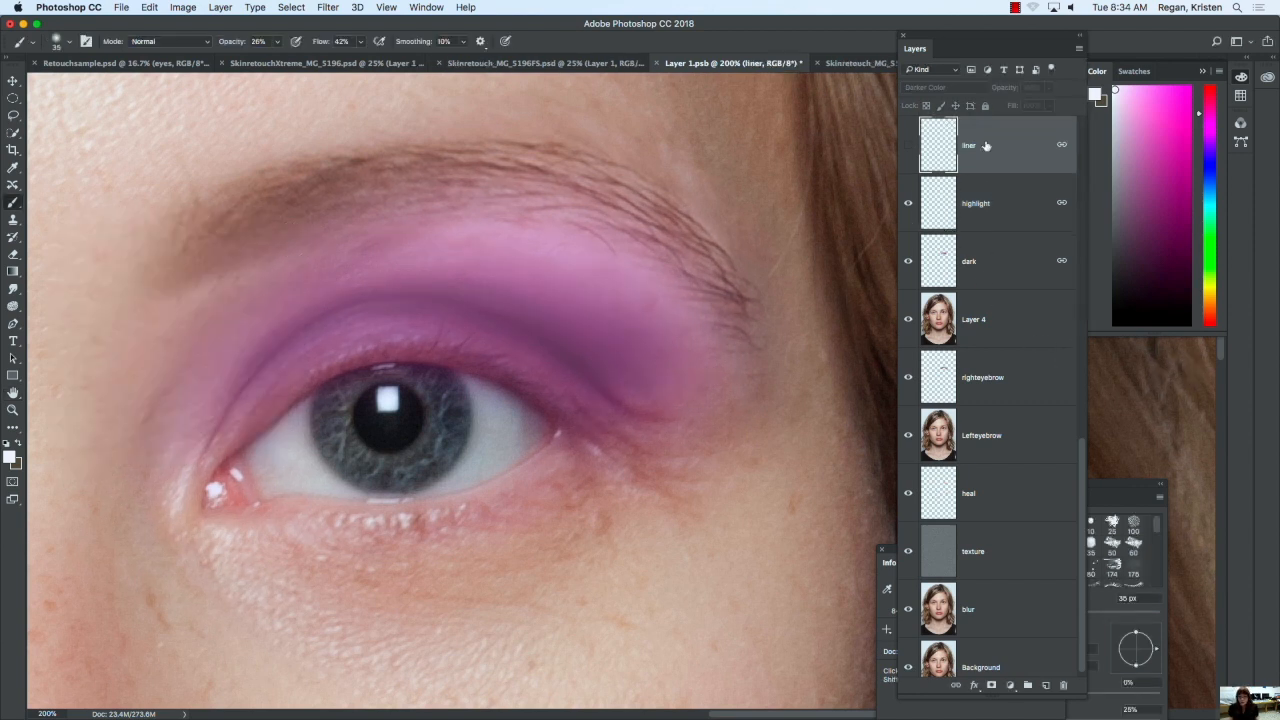
{"action": "left_click", "coordinate": [908, 146]}
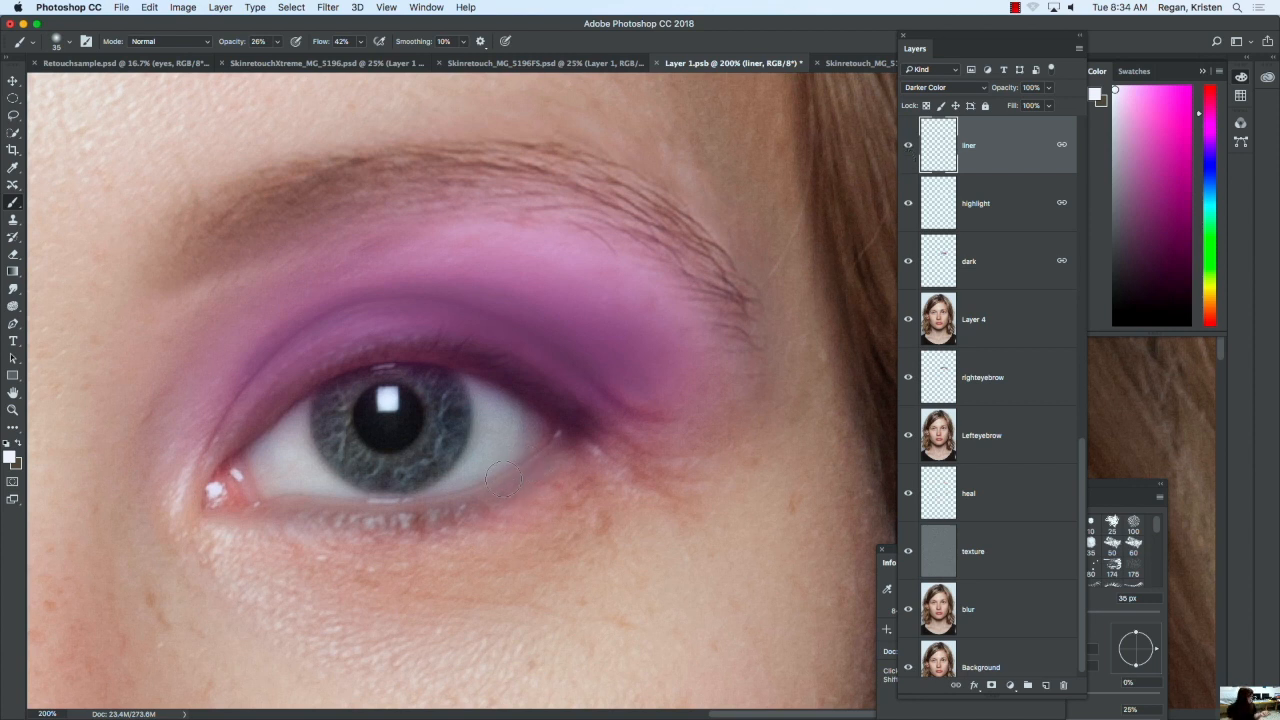
{"action": "key", "text": "bracketleft"}
{"action": "key", "text": "bracketleft"}
{"action": "key", "text": "bracketleft"}
{"action": "left_click", "coordinate": [1144, 279]}
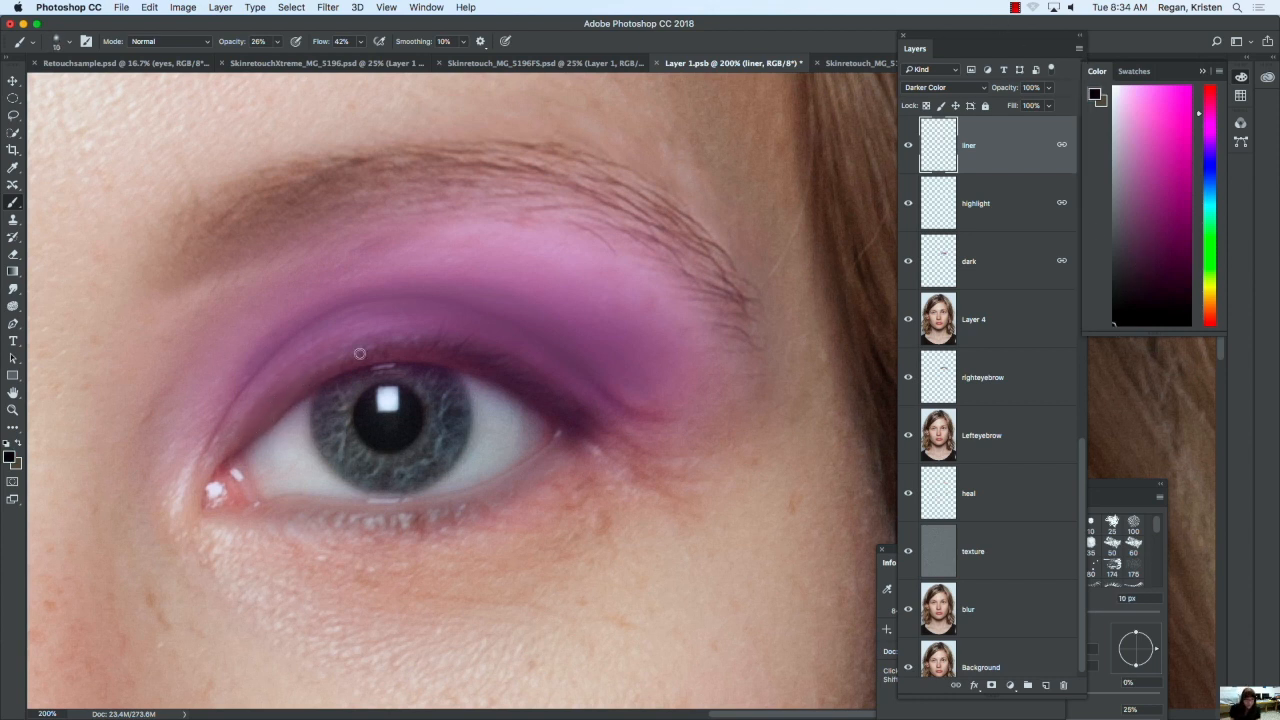
Step: Compare the highlight layer in the Normal blend mode and return it to Soft Light
{"action": "left_click", "coordinate": [993, 263]}
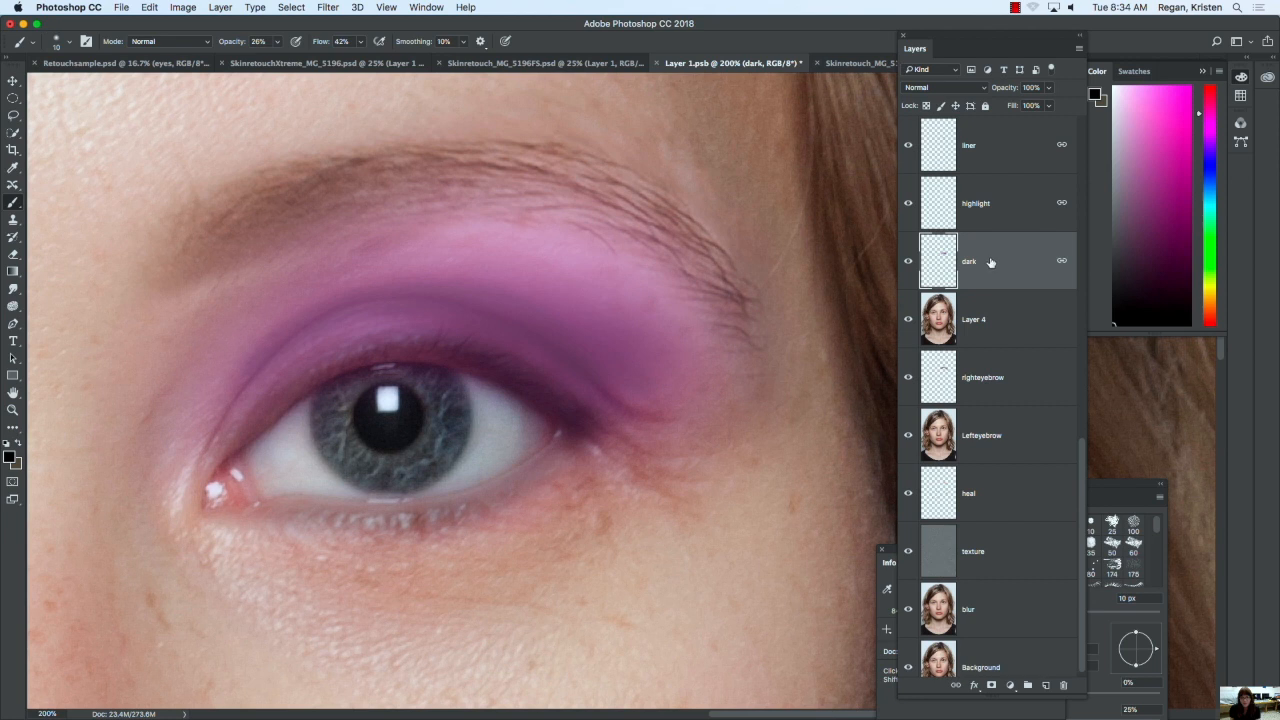
{"action": "left_click", "coordinate": [1028, 202]}
{"action": "left_click", "coordinate": [946, 88]}
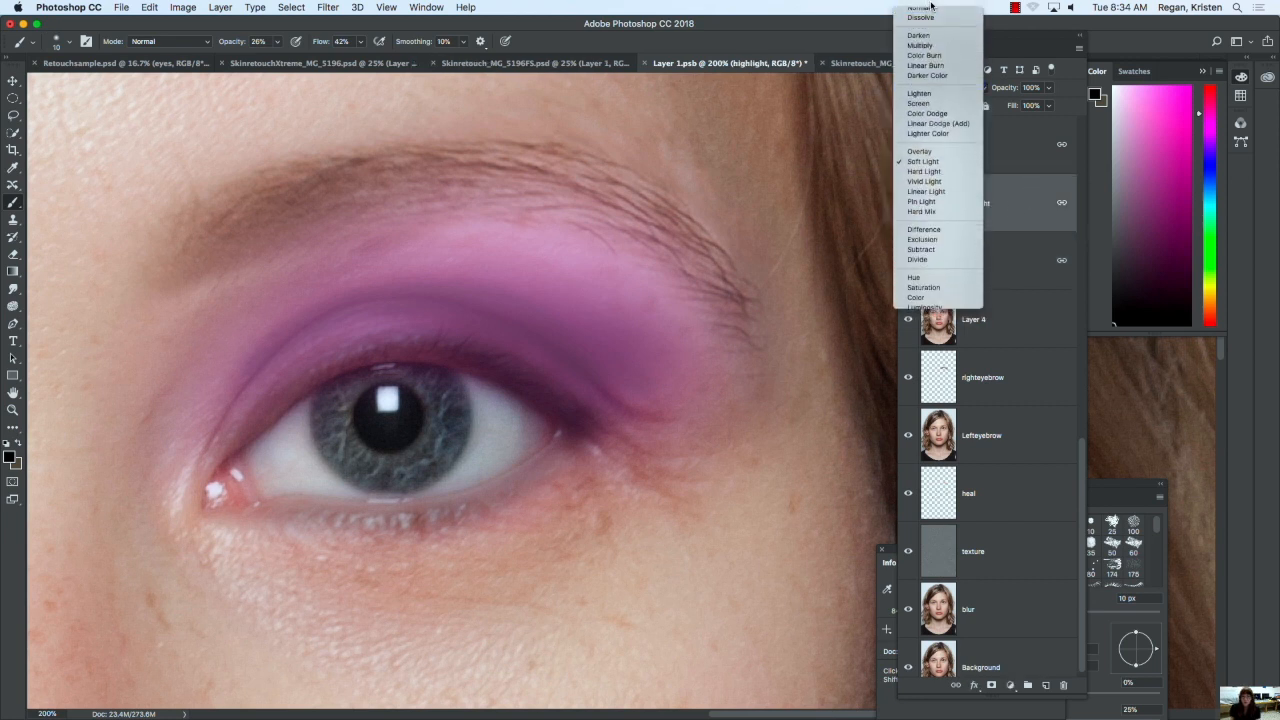
{"action": "left_click", "coordinate": [931, 4]}
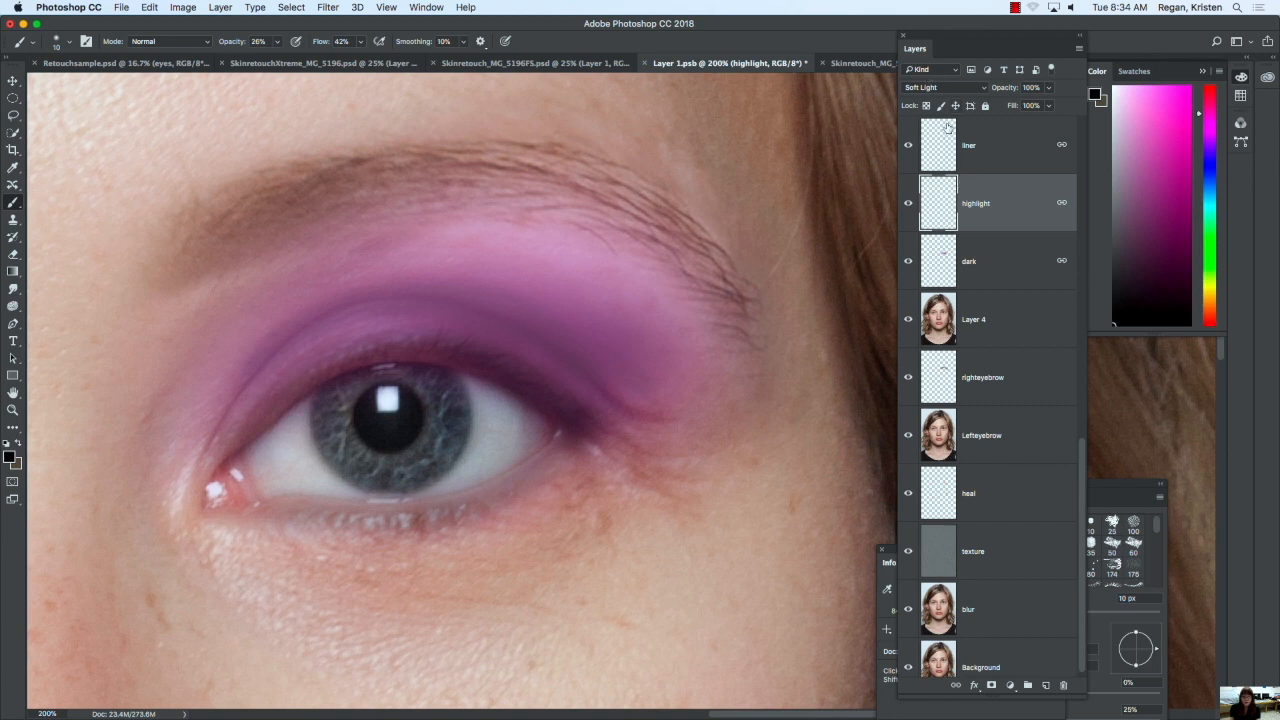
{"action": "left_click", "coordinate": [949, 93]}
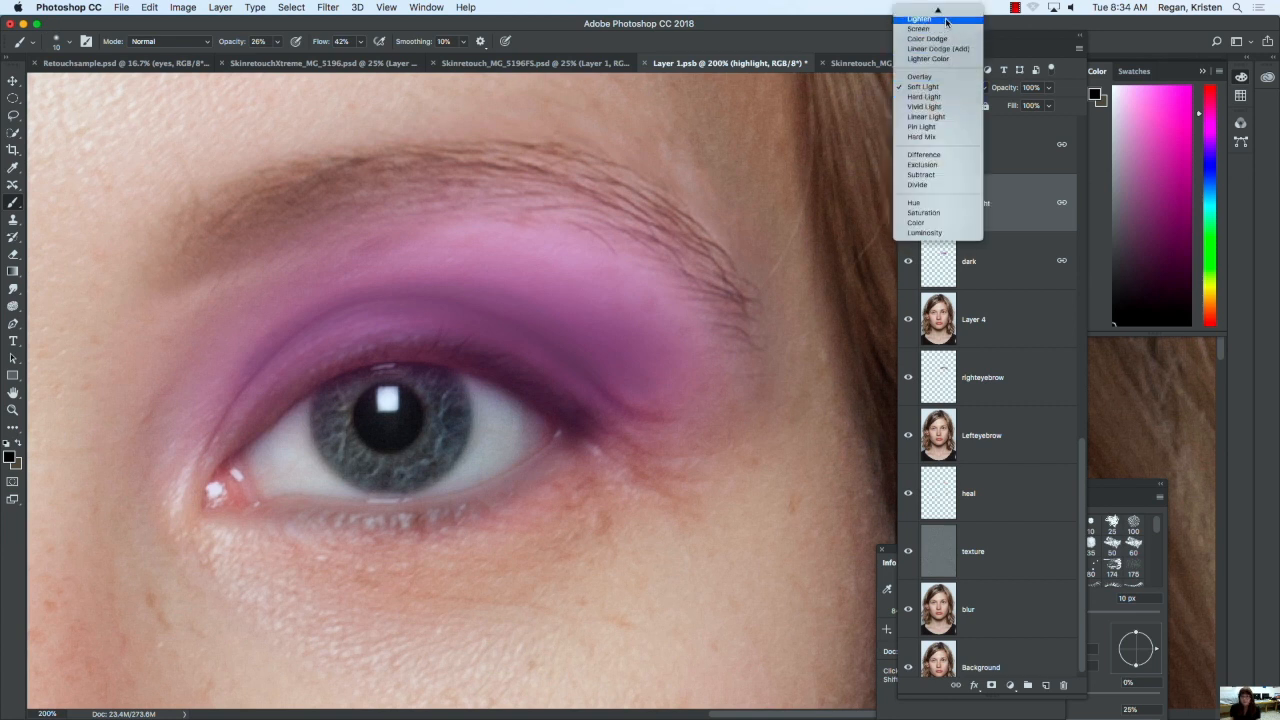
{"action": "left_click", "coordinate": [925, 12]}
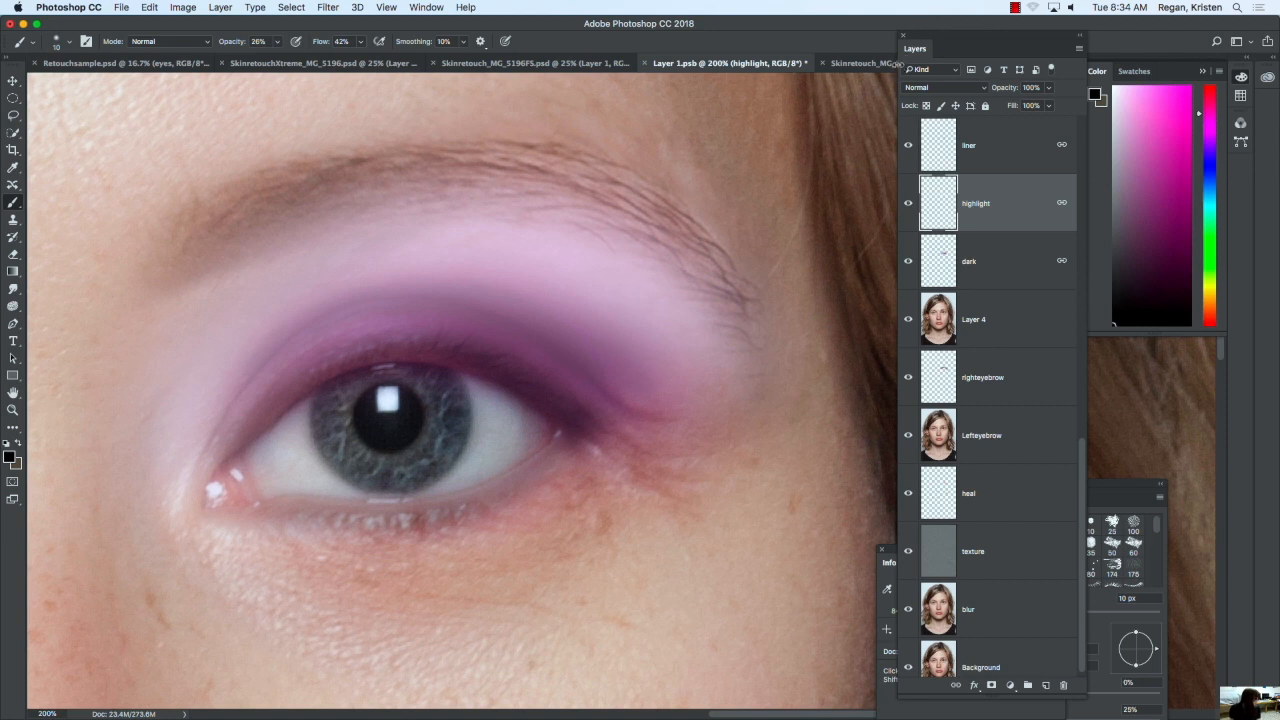
{"action": "left_click", "coordinate": [942, 91]}
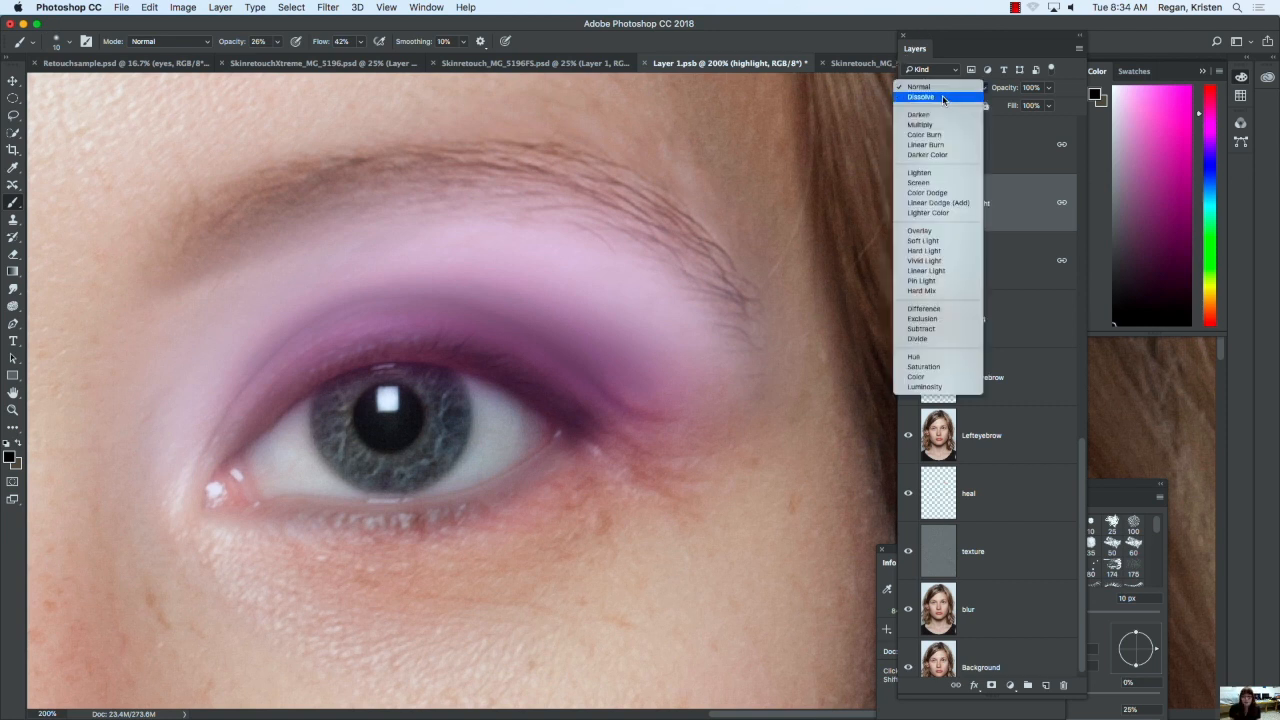
{"action": "left_click", "coordinate": [935, 242]}
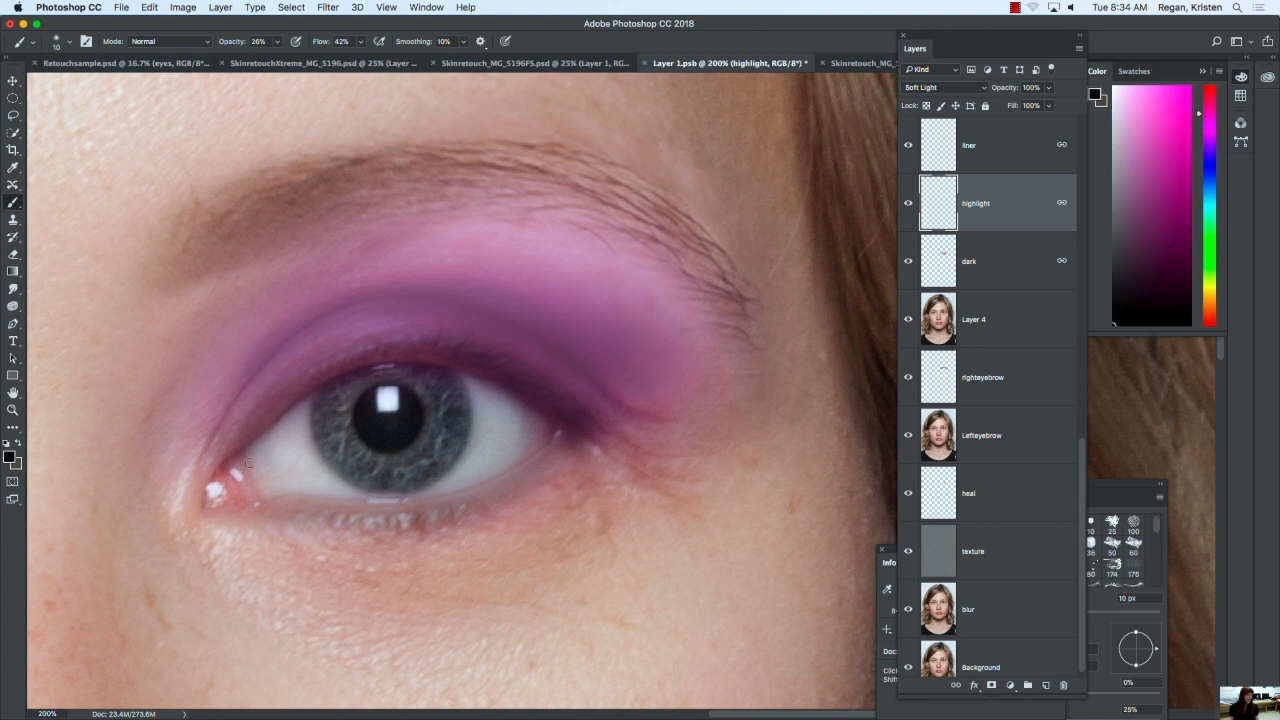
Step: Try the Linear Burn and Darken blend modes on the liner layer and set it to Normal
{"action": "left_click", "coordinate": [1005, 153]}
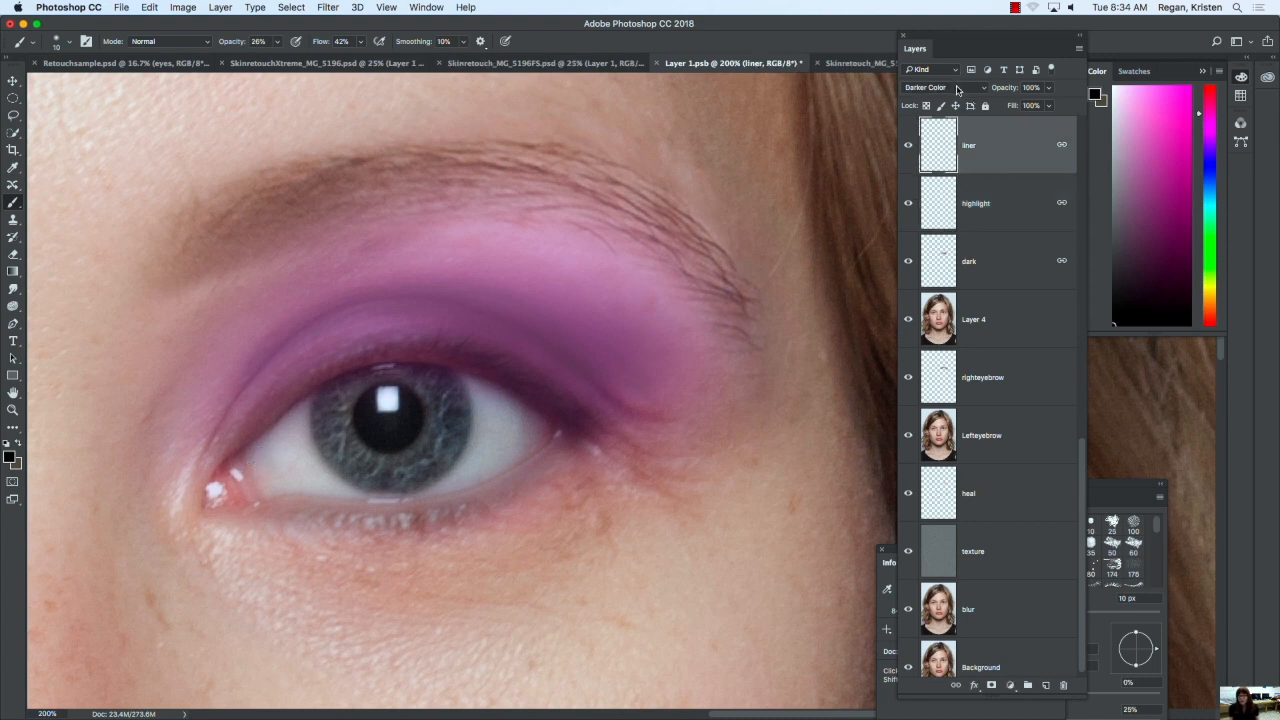
{"action": "left_click", "coordinate": [960, 88]}
{"action": "left_click", "coordinate": [971, 78]}
{"action": "left_click", "coordinate": [952, 91]}
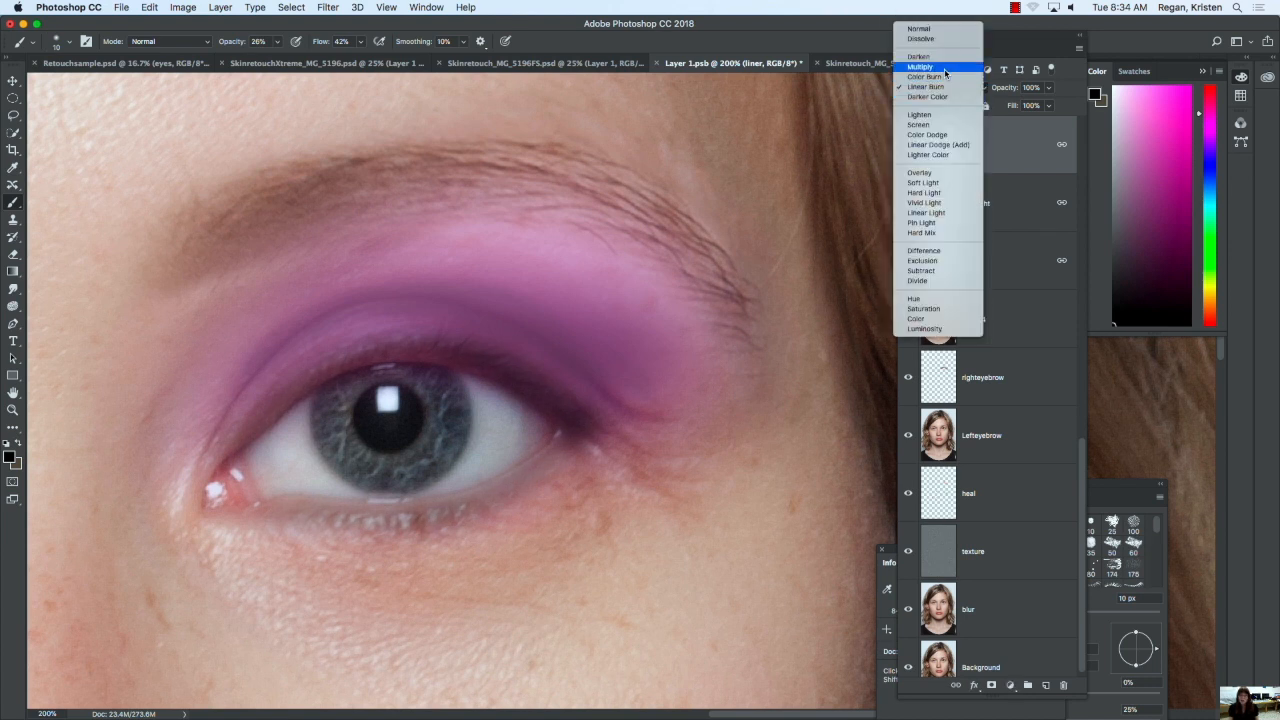
{"action": "left_click", "coordinate": [940, 57]}
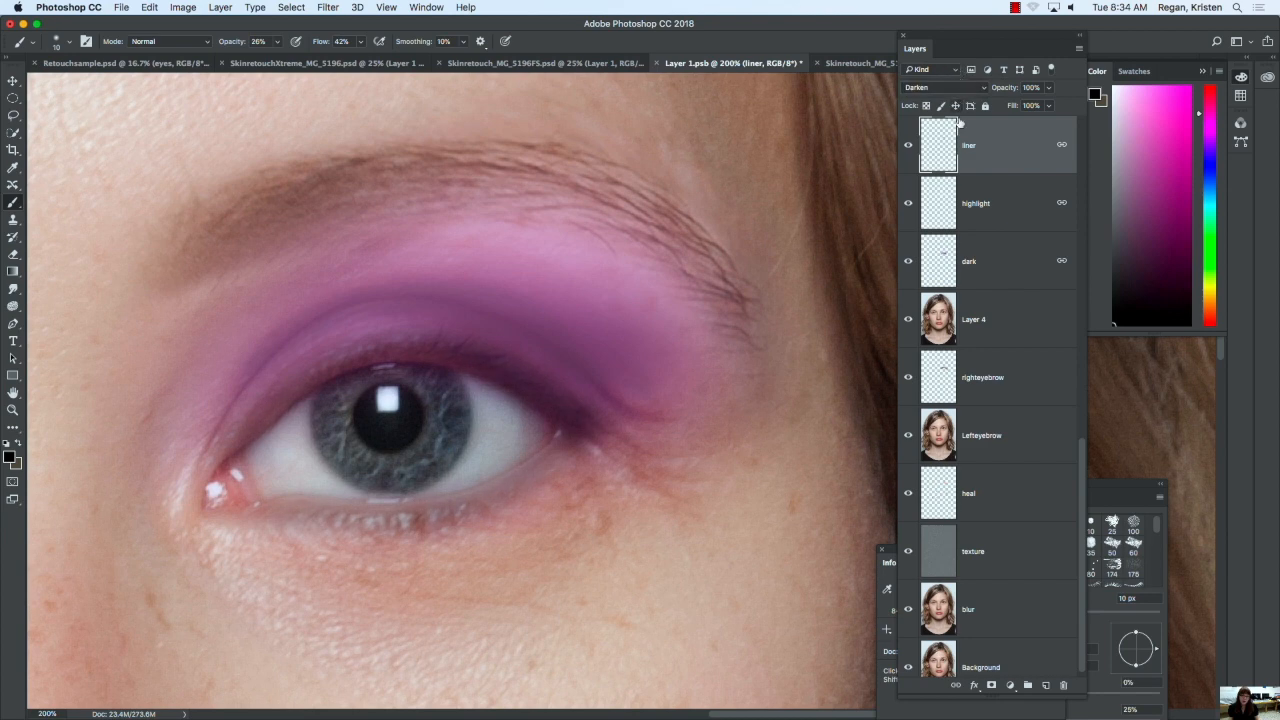
{"action": "left_click", "coordinate": [950, 88]}
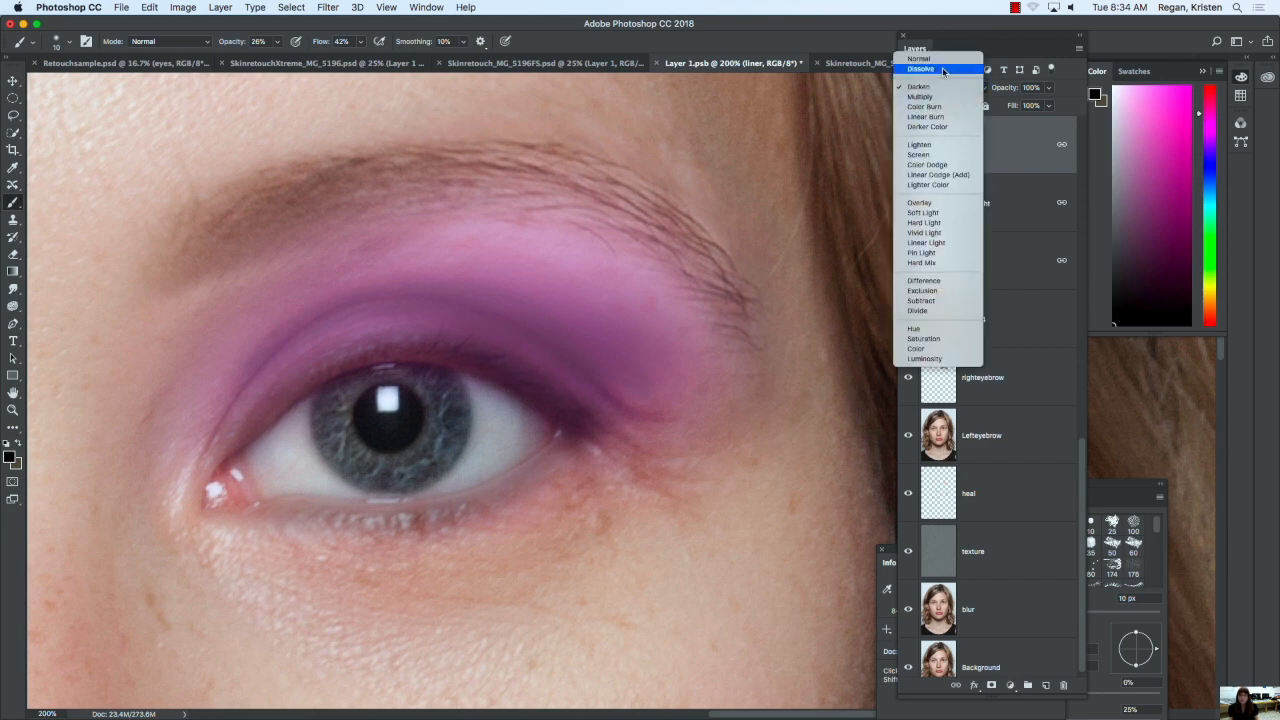
{"action": "left_click", "coordinate": [940, 58]}
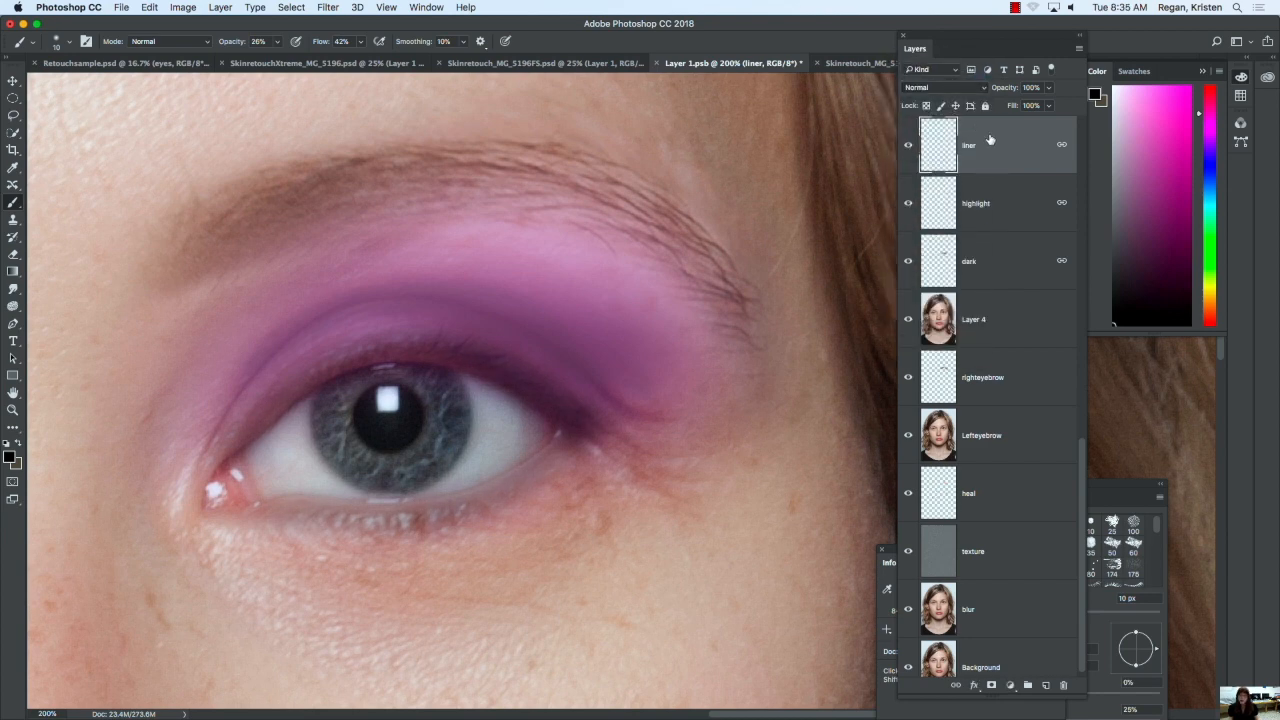
{"action": "left_click", "coordinate": [948, 90]}
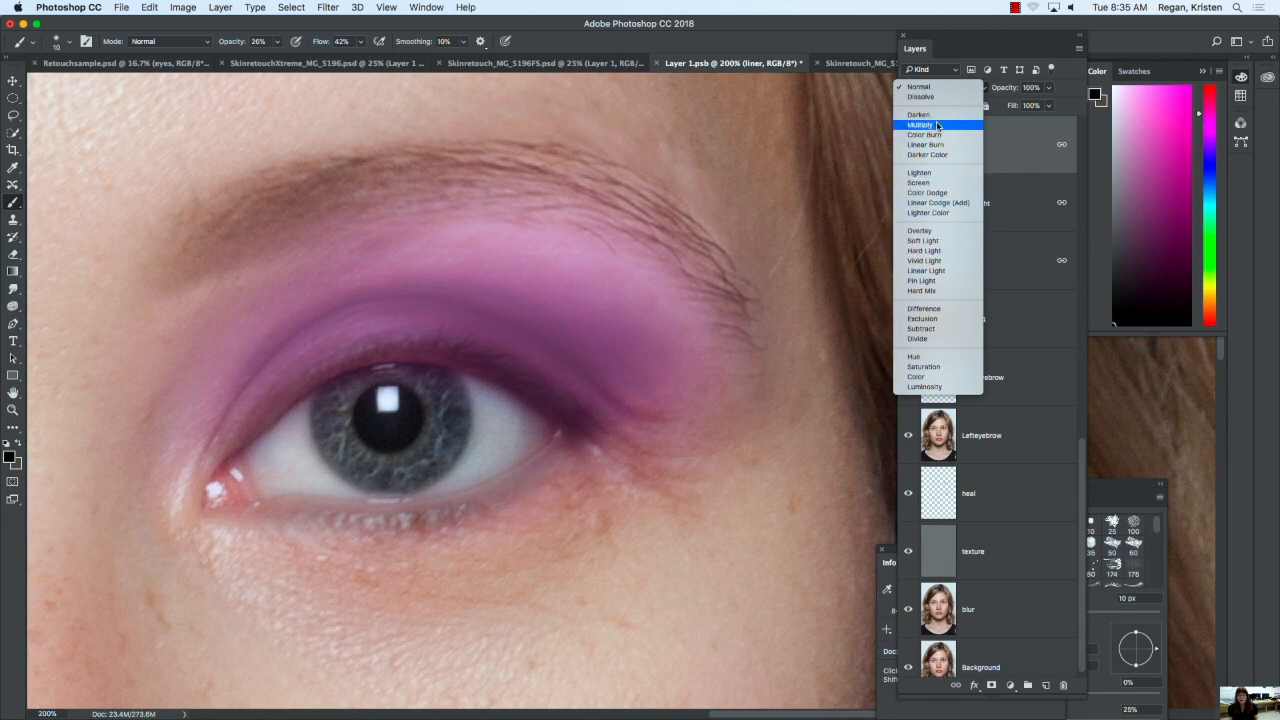
{"action": "key", "text": "Escape"}
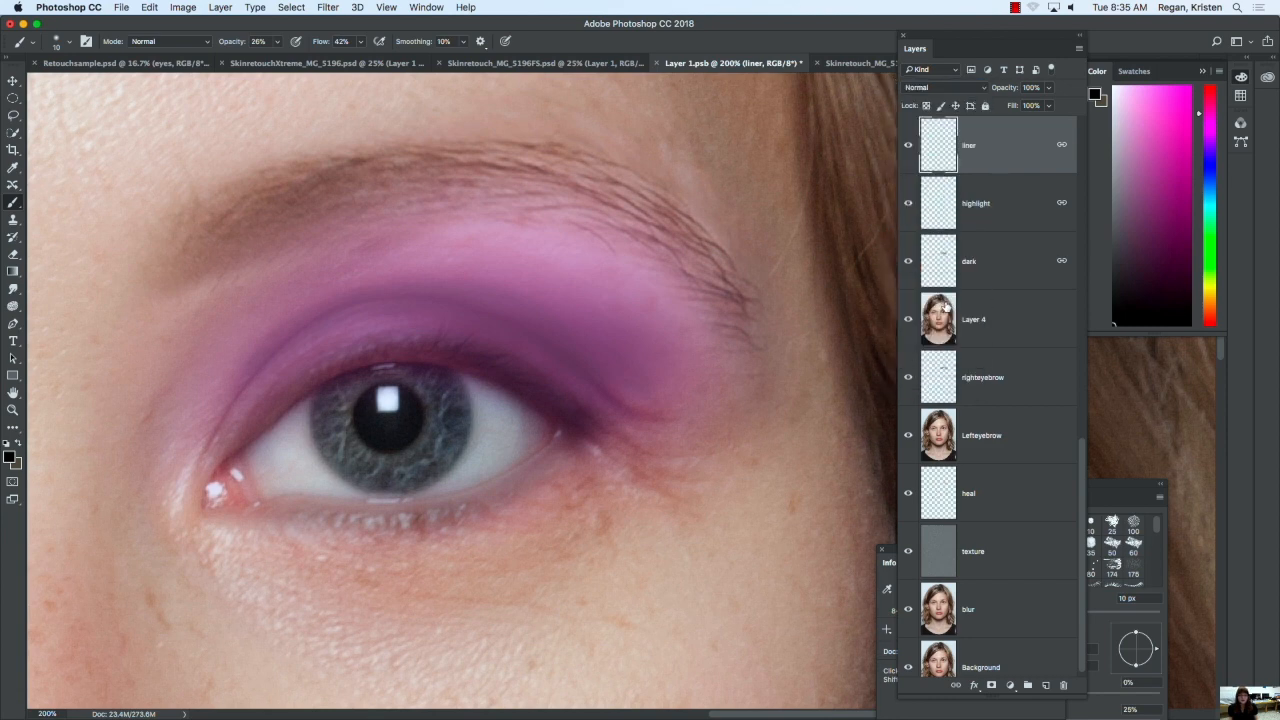
{"action": "left_click", "coordinate": [944, 90]}
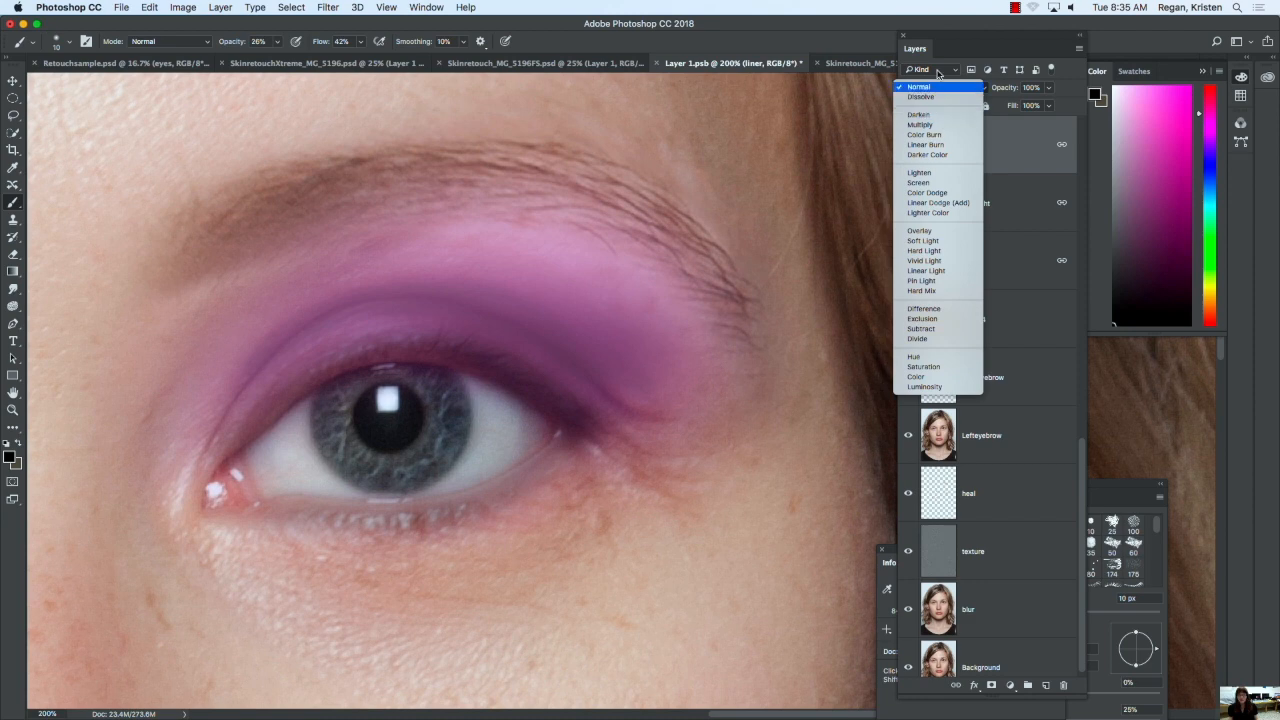
{"action": "key", "text": "Escape"}
Step: Compare the dark eyeshadow layer in the Difference, Exclusion, Subtract and Divide blend modes
{"action": "left_click", "coordinate": [996, 276]}
{"action": "left_click", "coordinate": [958, 89]}
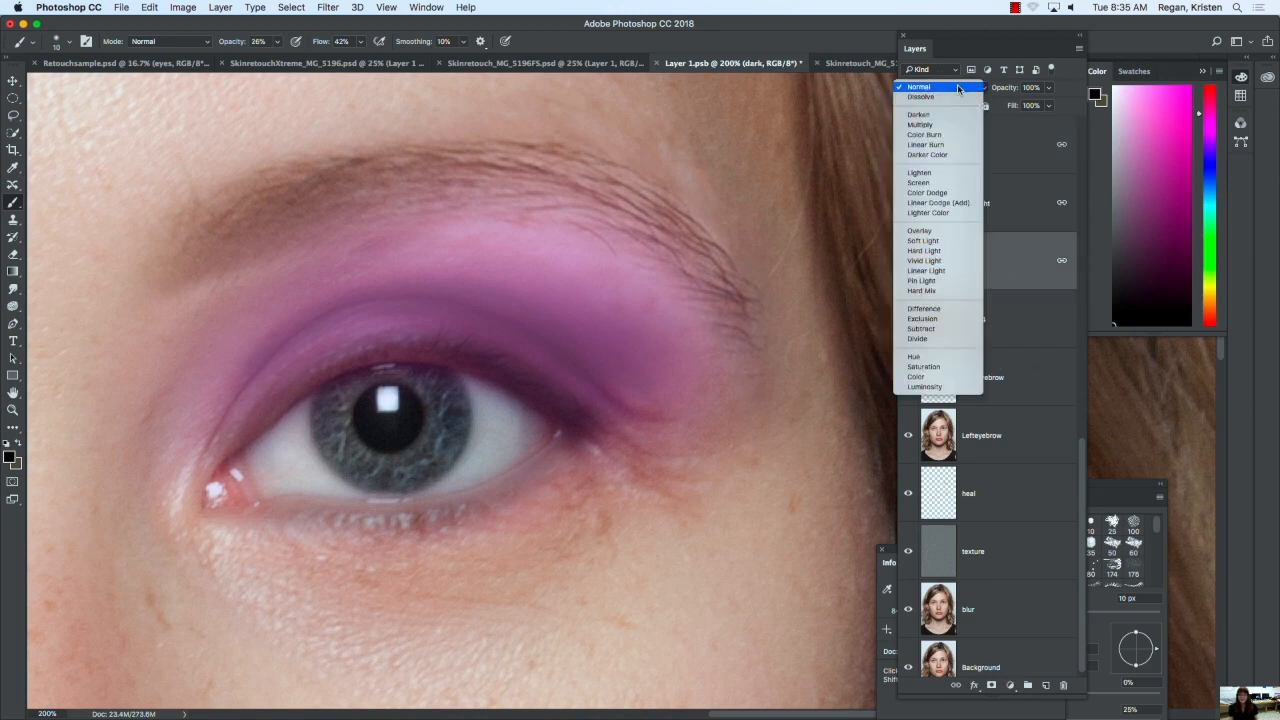
{"action": "left_click", "coordinate": [938, 310]}
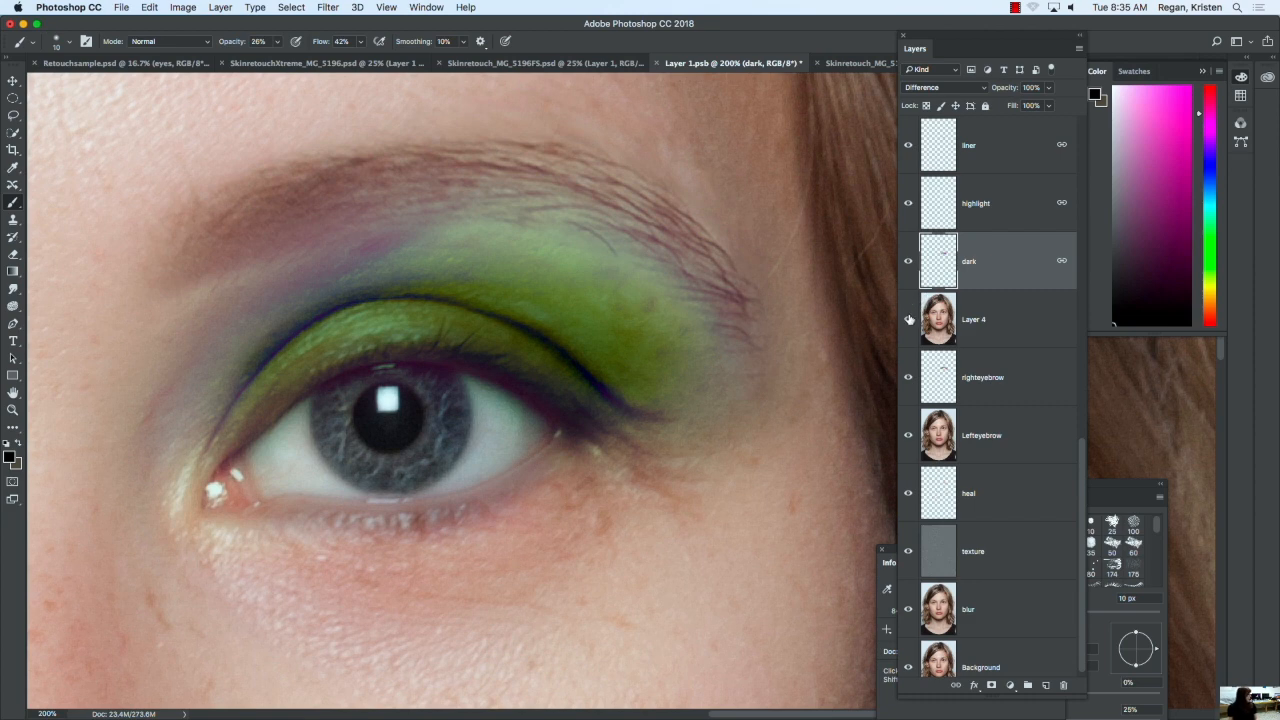
{"action": "key", "text": "super+minus"}
{"action": "key", "text": "super+minus"}
{"action": "key", "text": "super+minus"}
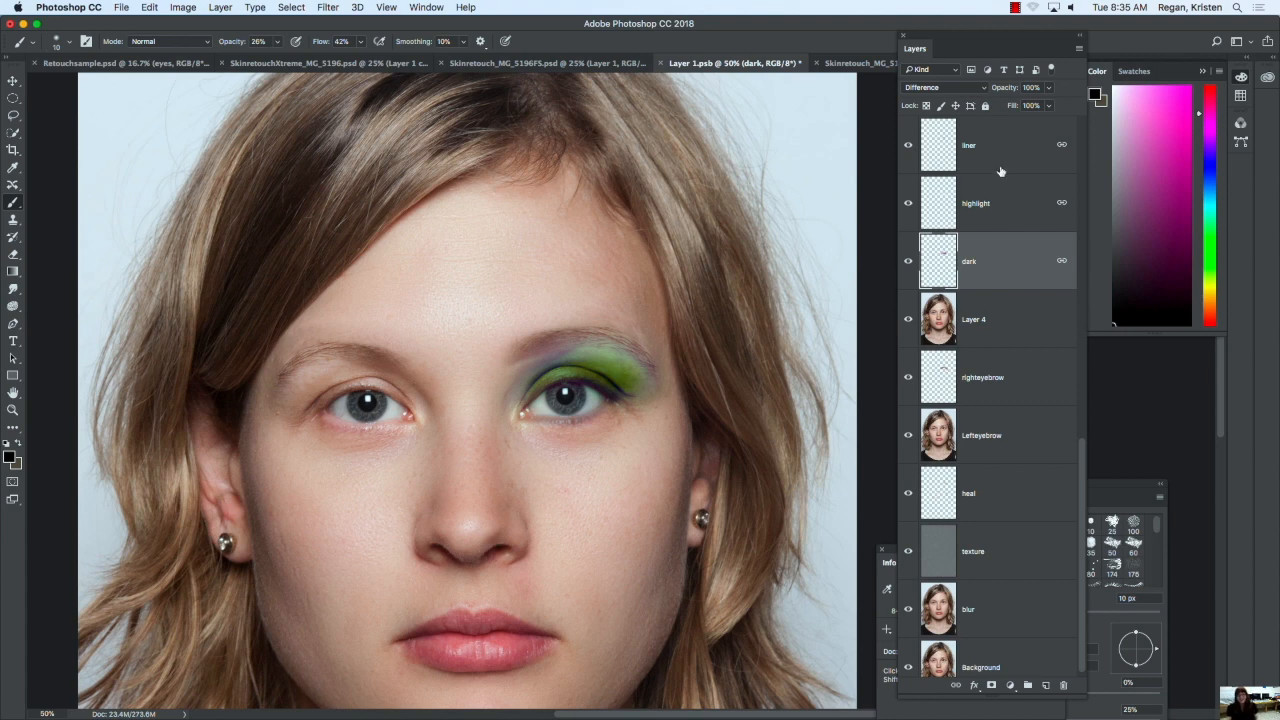
{"action": "left_click", "coordinate": [945, 87]}
{"action": "left_click", "coordinate": [955, 99]}
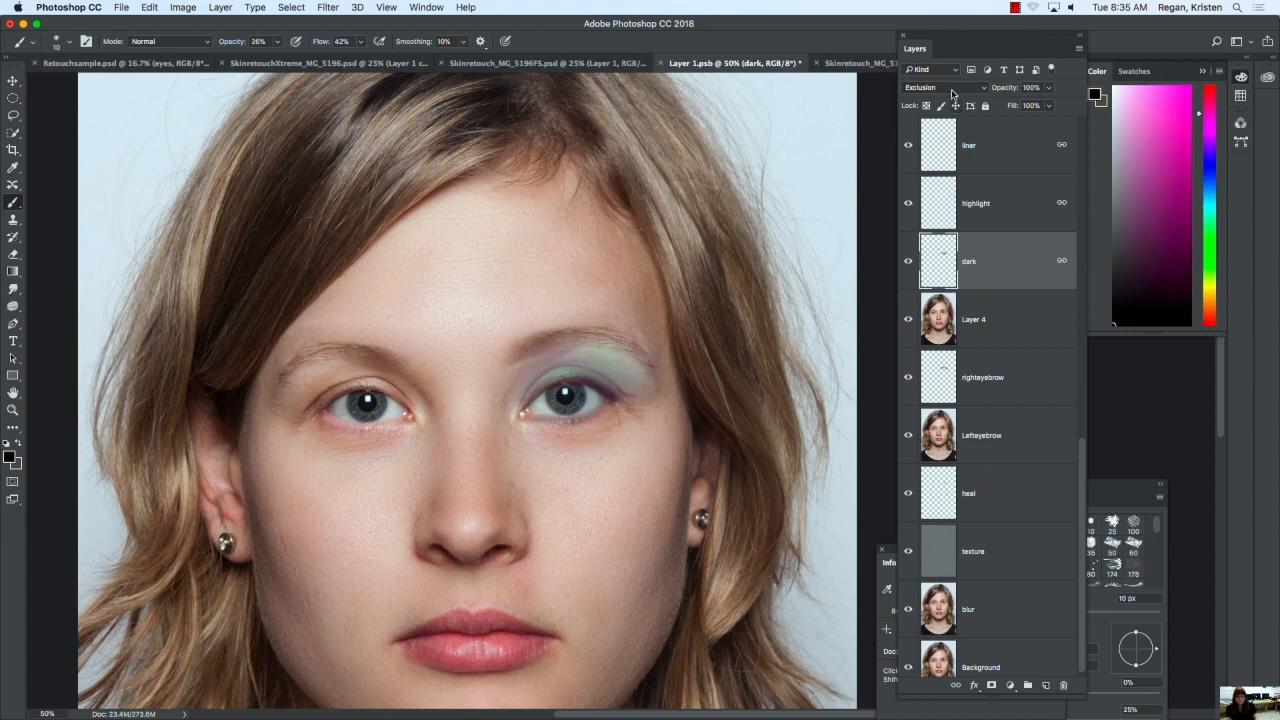
{"action": "left_click", "coordinate": [951, 89]}
{"action": "left_click", "coordinate": [953, 97]}
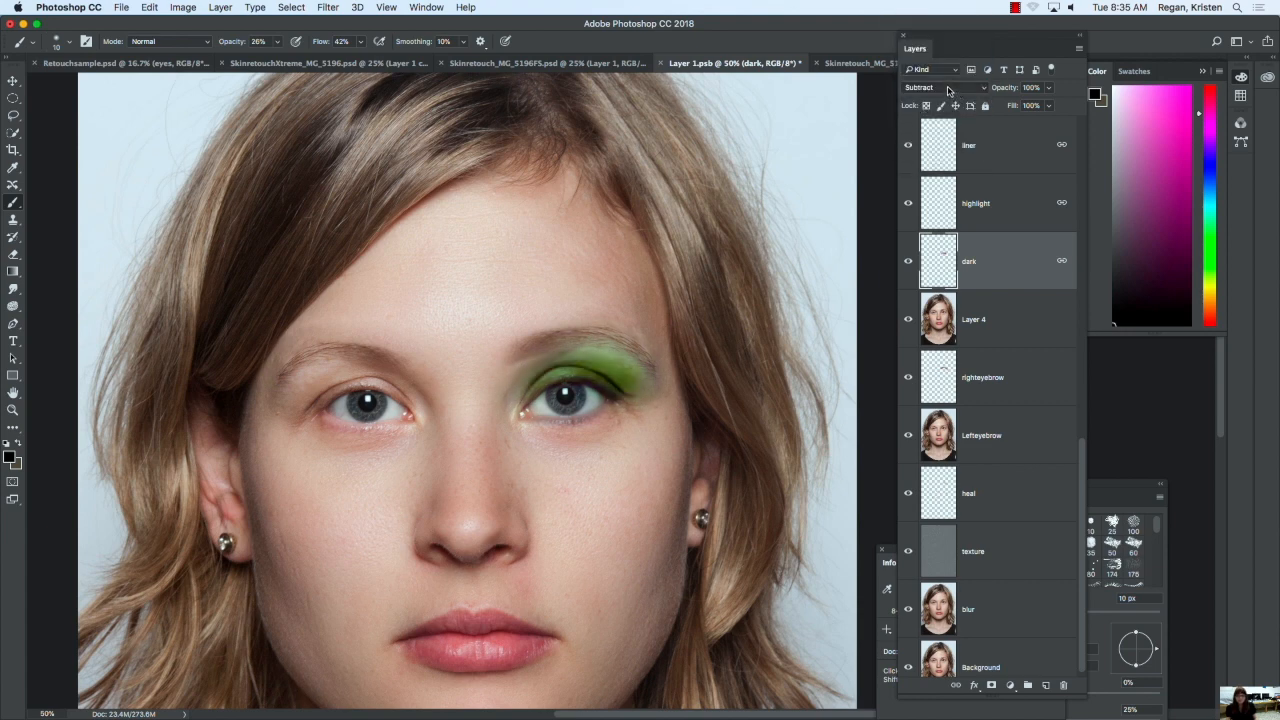
{"action": "left_click", "coordinate": [948, 89]}
{"action": "left_click", "coordinate": [957, 94]}
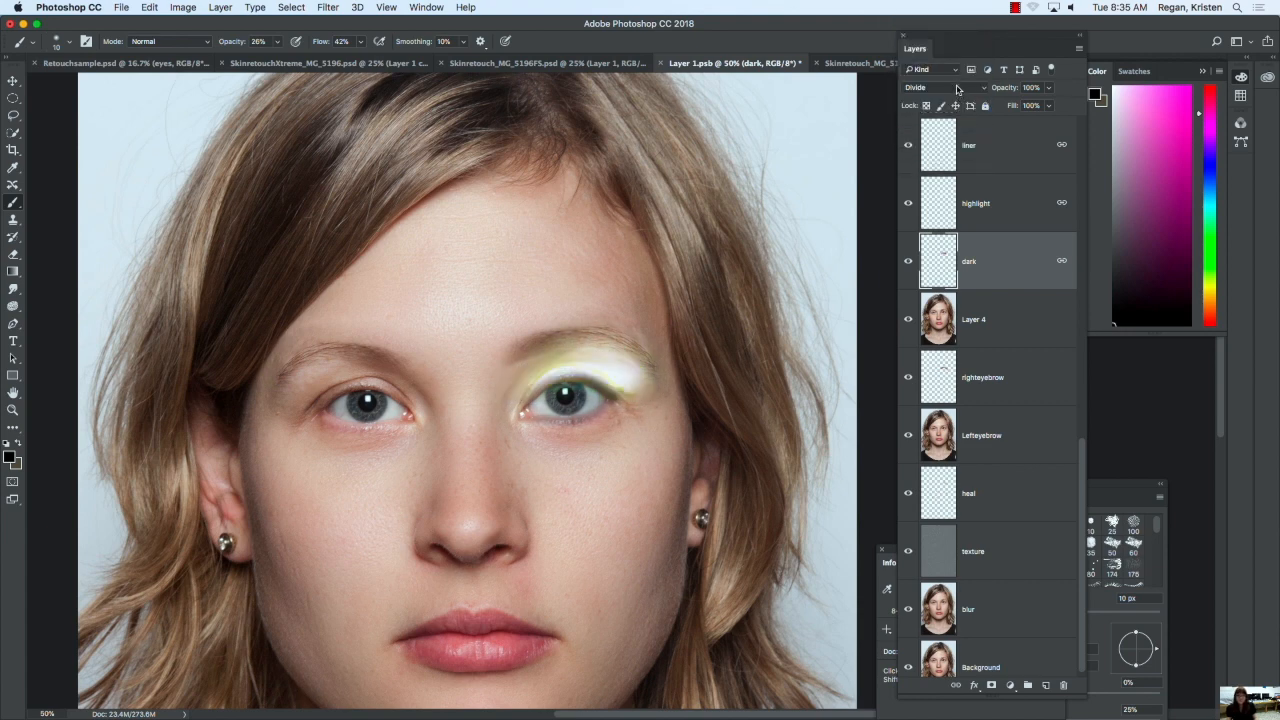
Step: Compare the dark layer in the Hue, Saturation, Color and Luminosity blend modes and return it to Normal
{"action": "left_click", "coordinate": [957, 89]}
{"action": "left_click", "coordinate": [955, 107]}
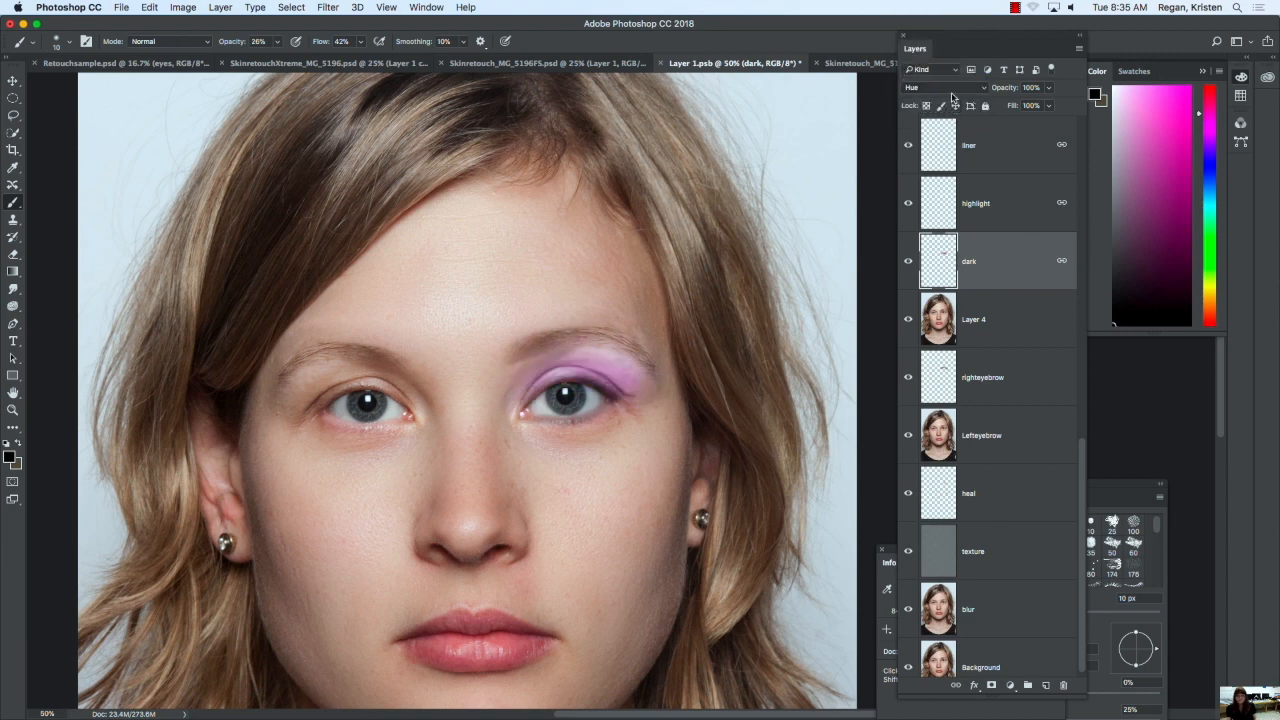
{"action": "left_click", "coordinate": [952, 89]}
{"action": "left_click", "coordinate": [955, 97]}
{"action": "left_click", "coordinate": [955, 90]}
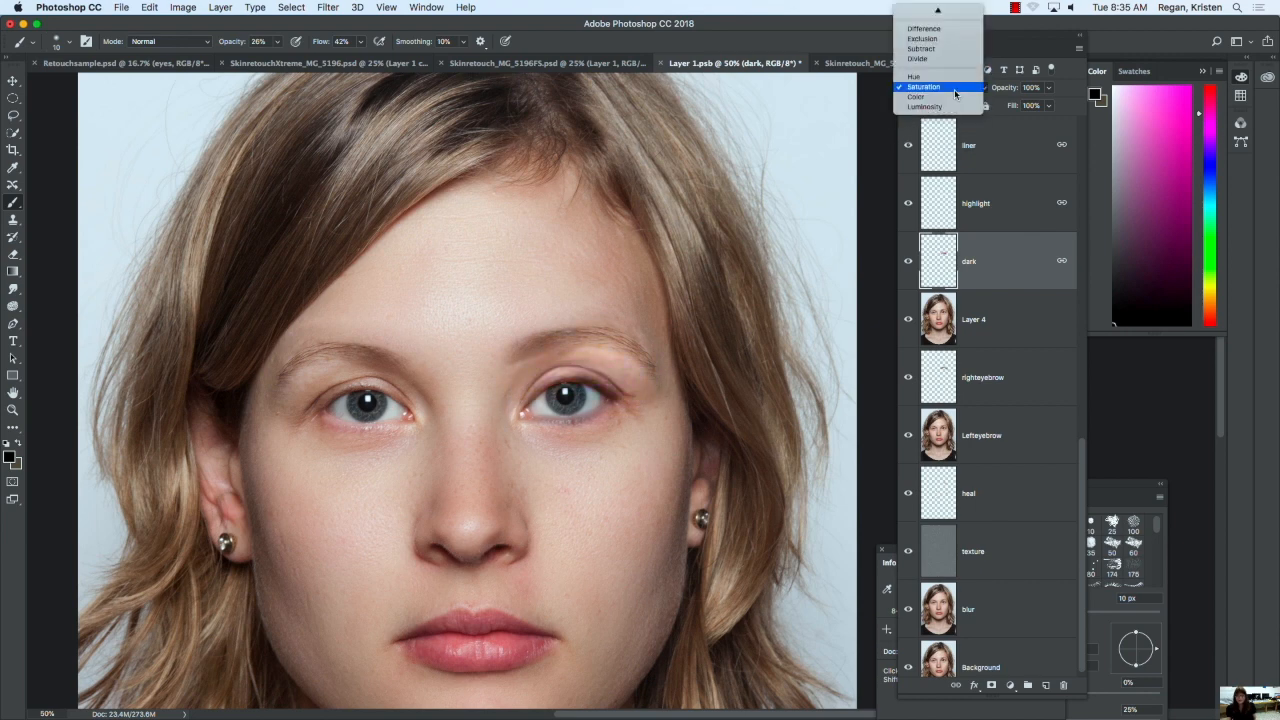
{"action": "left_click", "coordinate": [955, 97]}
{"action": "left_click", "coordinate": [959, 89]}
{"action": "left_click", "coordinate": [956, 97]}
{"action": "left_click", "coordinate": [955, 89]}
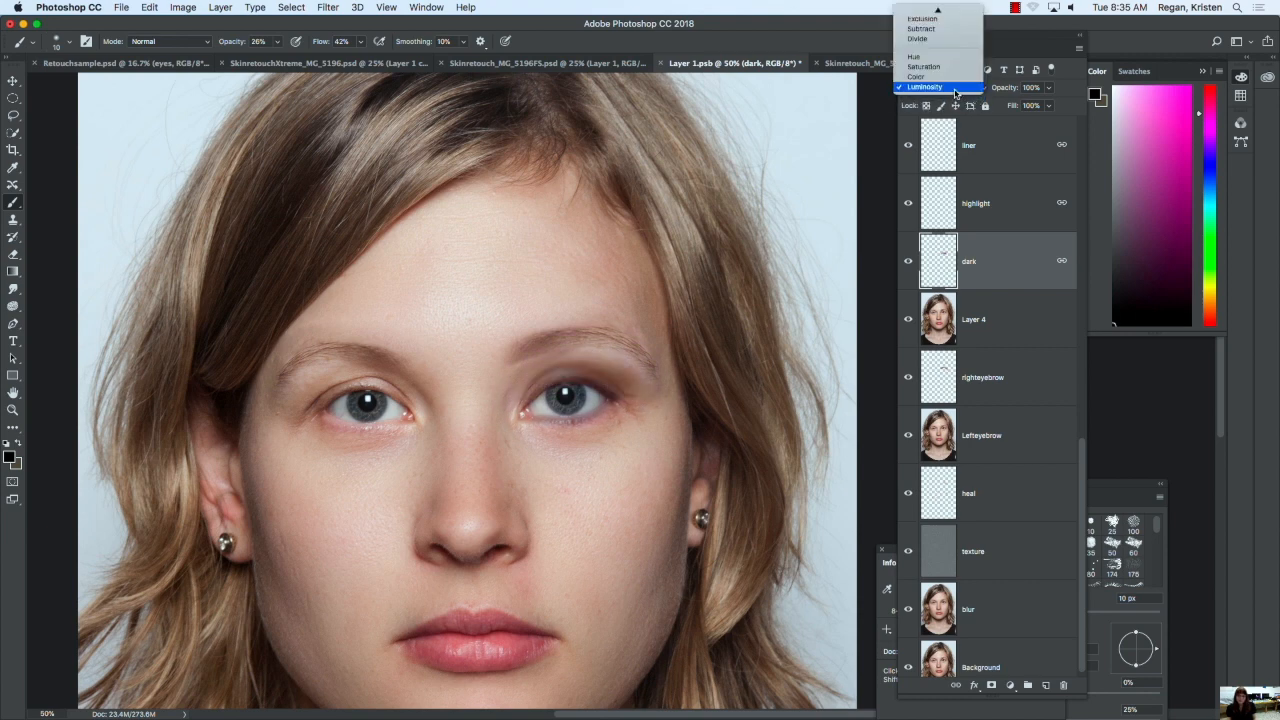
{"action": "mouse_move", "coordinate": [938, 11]}
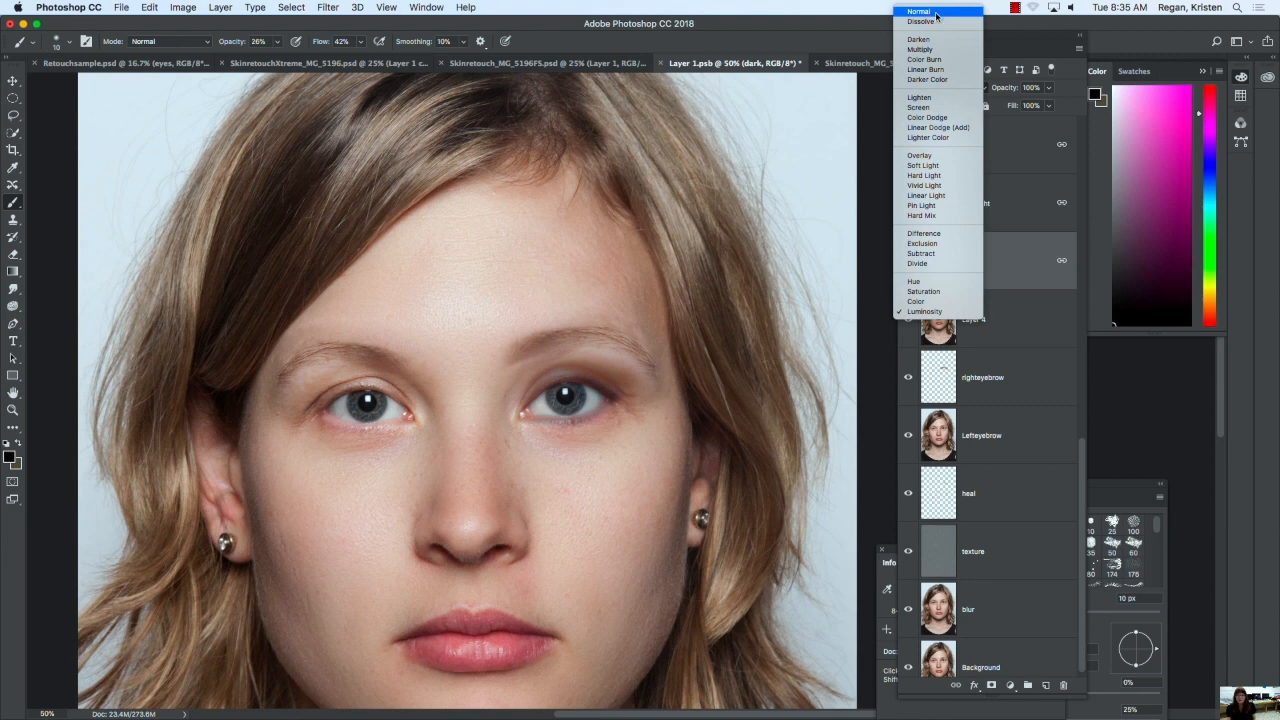
{"action": "left_click", "coordinate": [936, 12]}
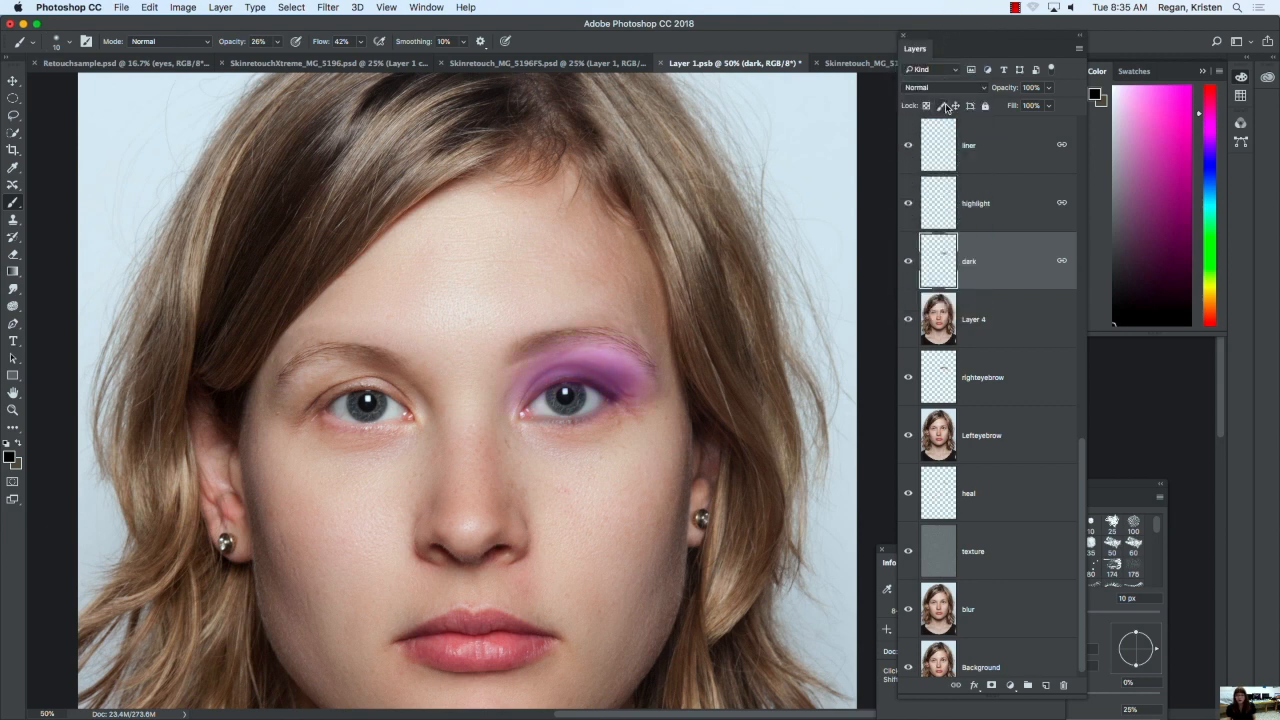
Step: Duplicate the liner, highlight and dark layers together
{"action": "left_click_drag", "start_coordinate": [1081, 469], "coordinate": [1075, 397]}
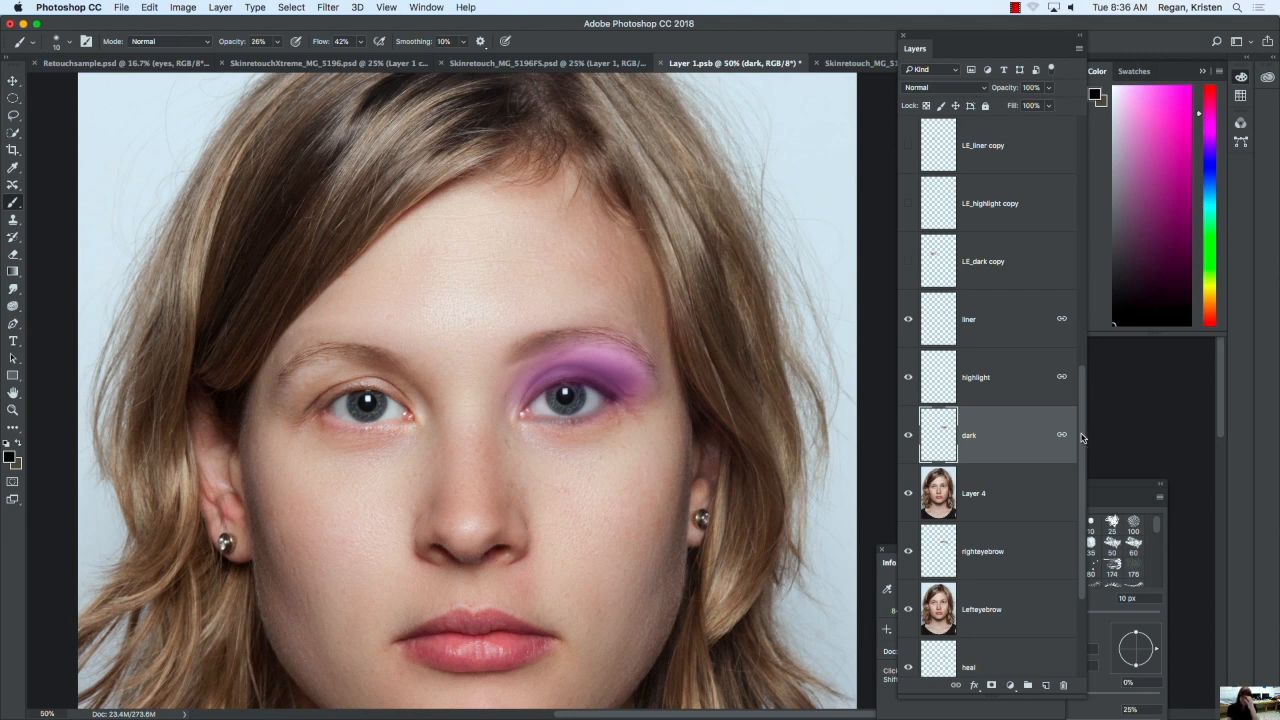
{"action": "scroll", "coordinate": [1074, 382], "scroll_direction": "up", "scroll_amount": 2}
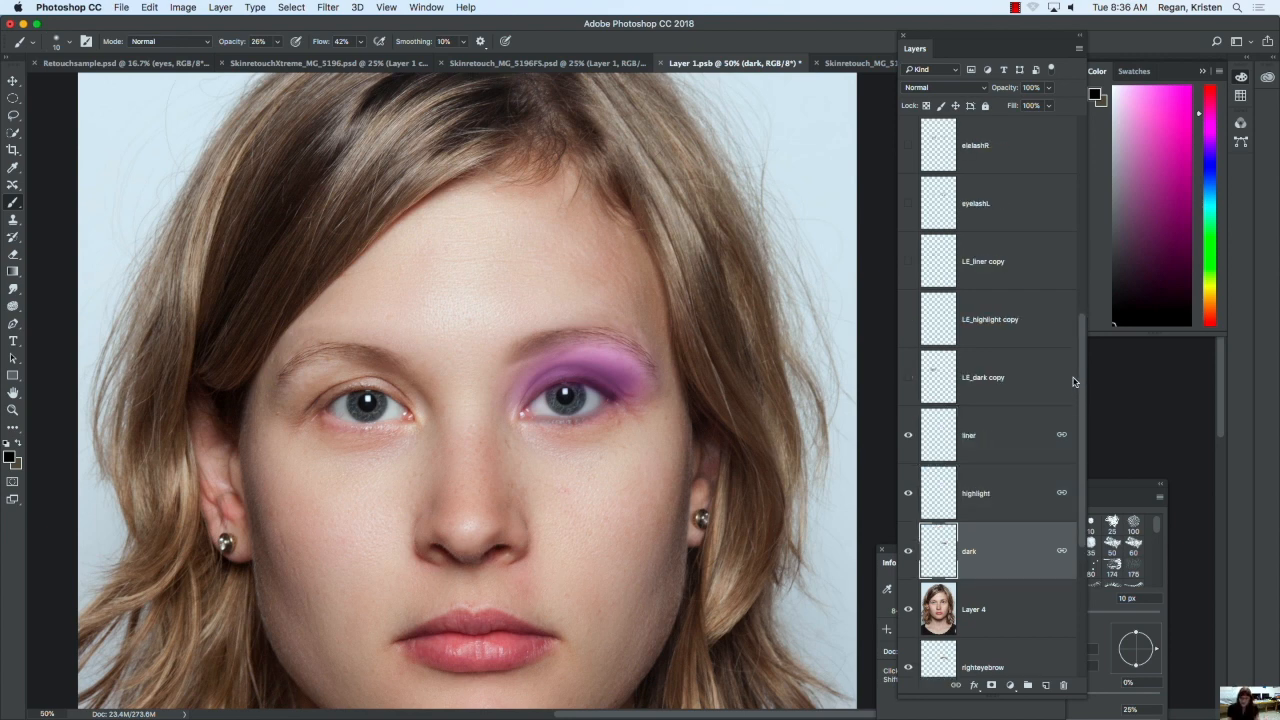
{"action": "left_click", "coordinate": [1012, 385]}
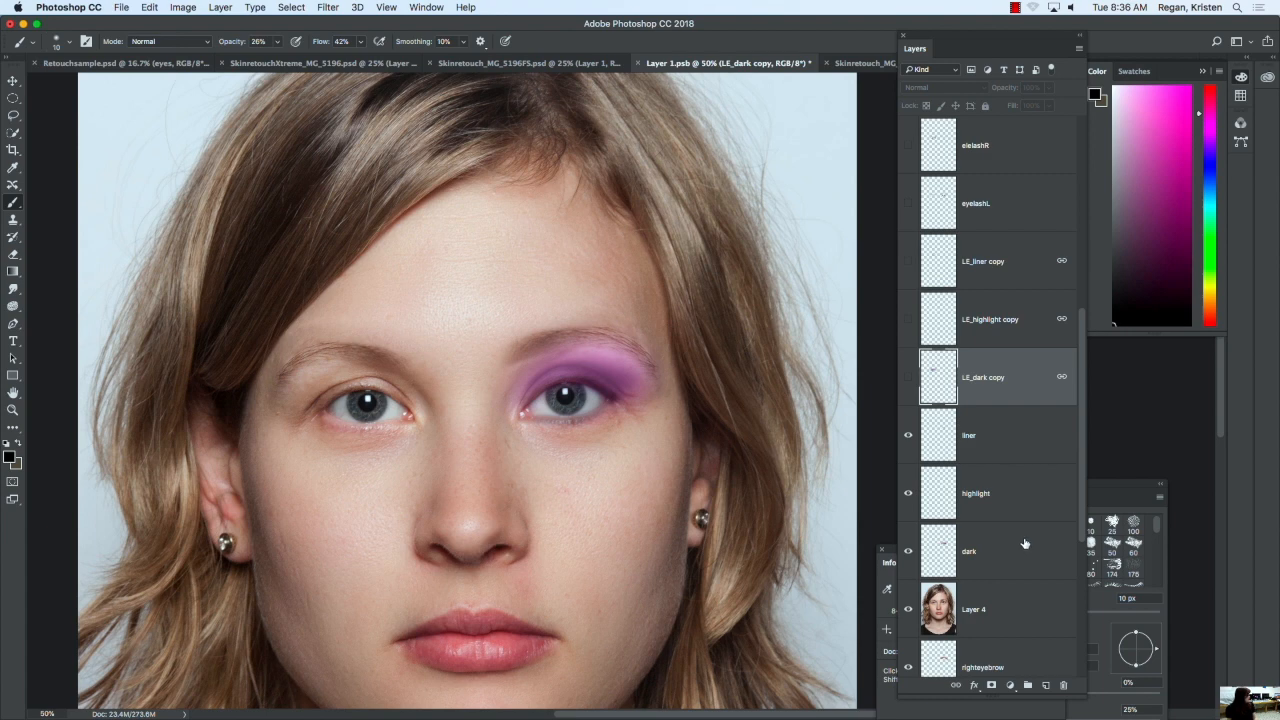
{"action": "left_click", "coordinate": [1018, 441]}
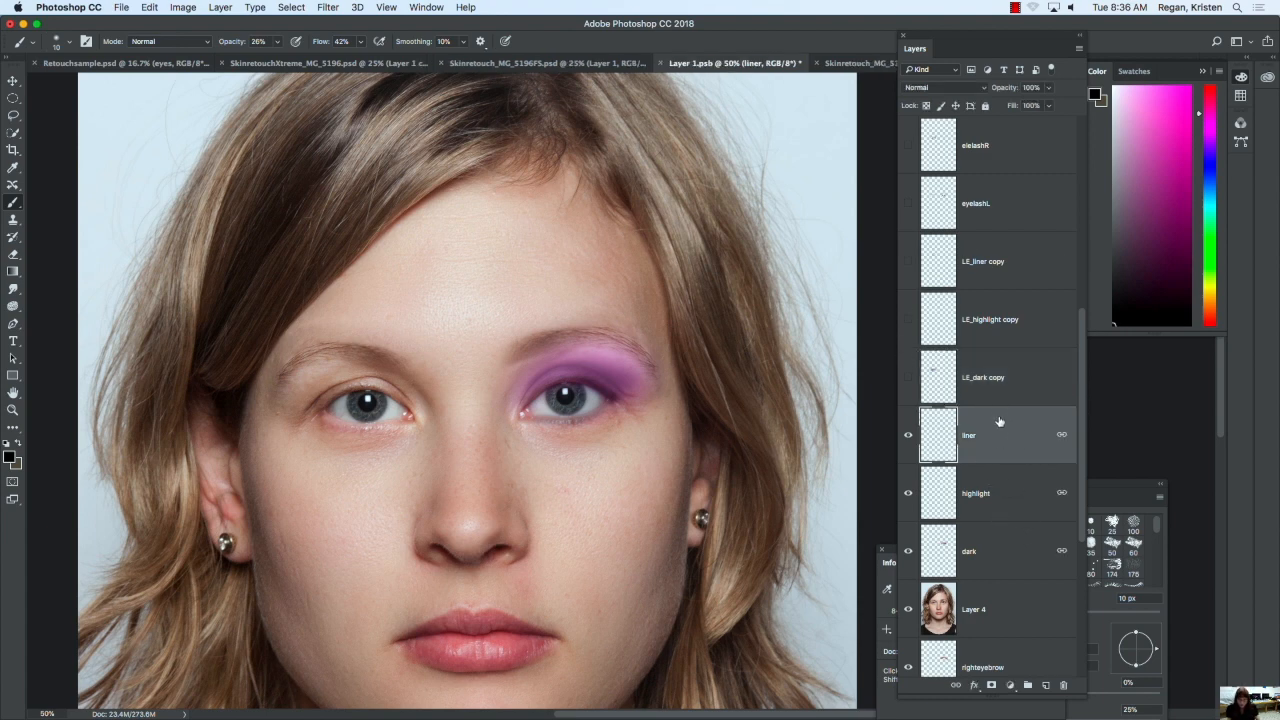
{"action": "left_click", "coordinate": [999, 550], "text": "shift"}
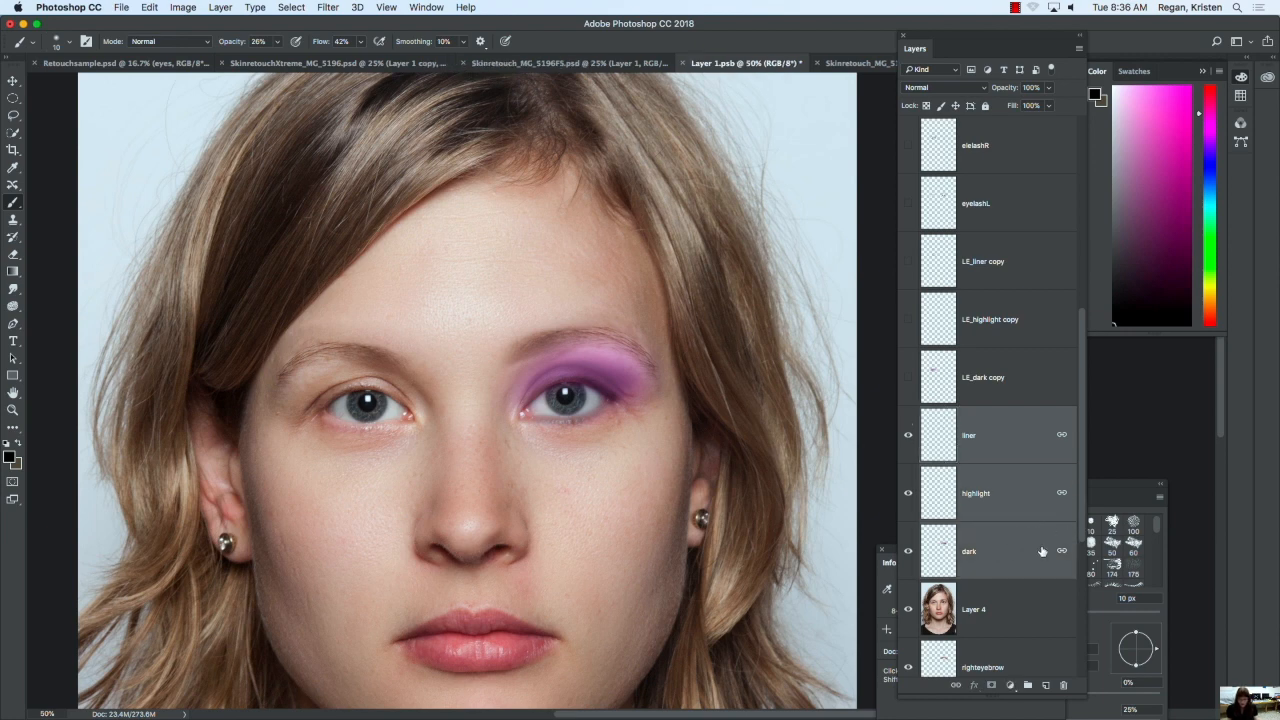
{"action": "left_click_drag", "start_coordinate": [1039, 545], "coordinate": [1046, 686]}
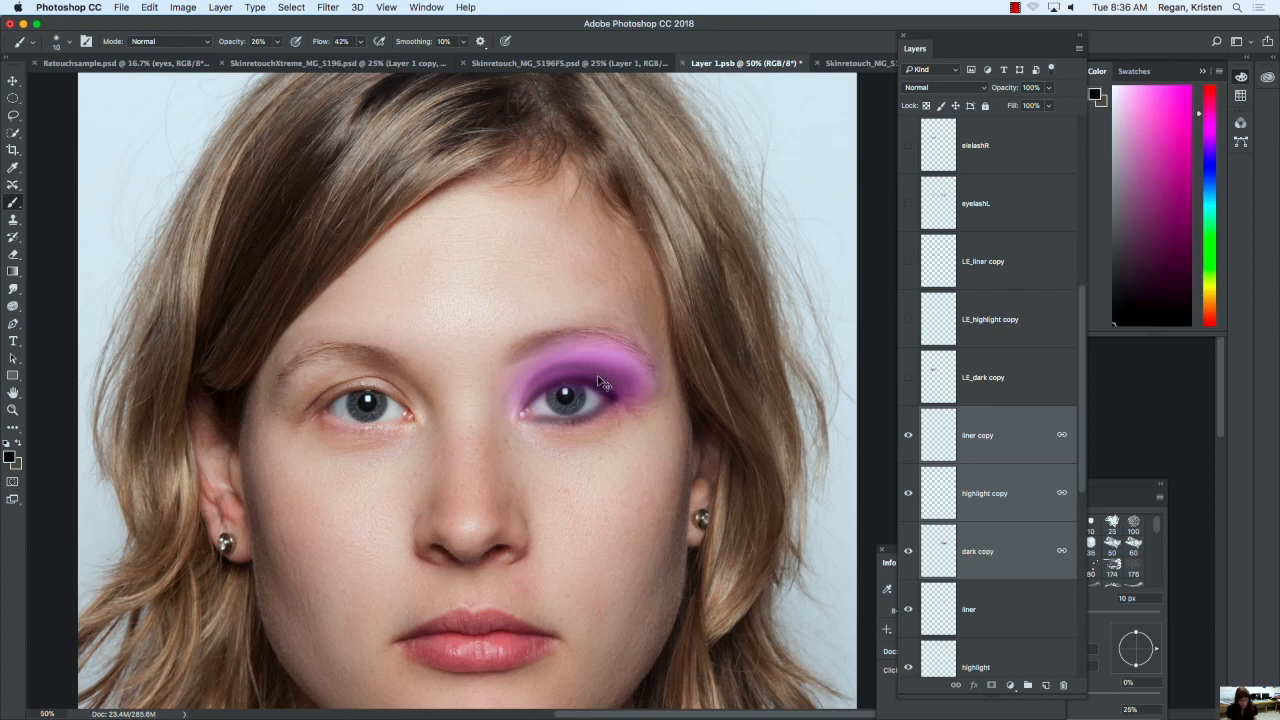
Step: Flip the duplicated makeup layers horizontally, move them over the bare eye, scale them down slightly and rotate them about -5.3° to fit
{"action": "key", "text": "super+t"}
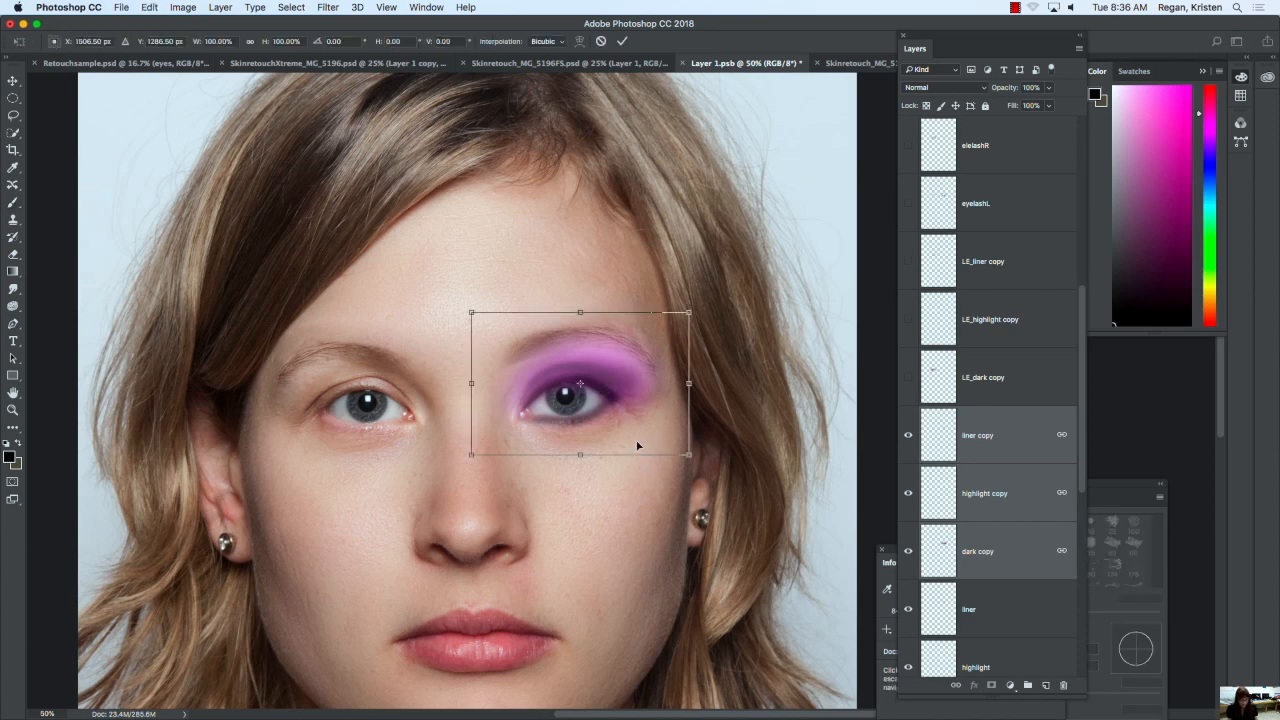
{"action": "right_click", "coordinate": [639, 440]}
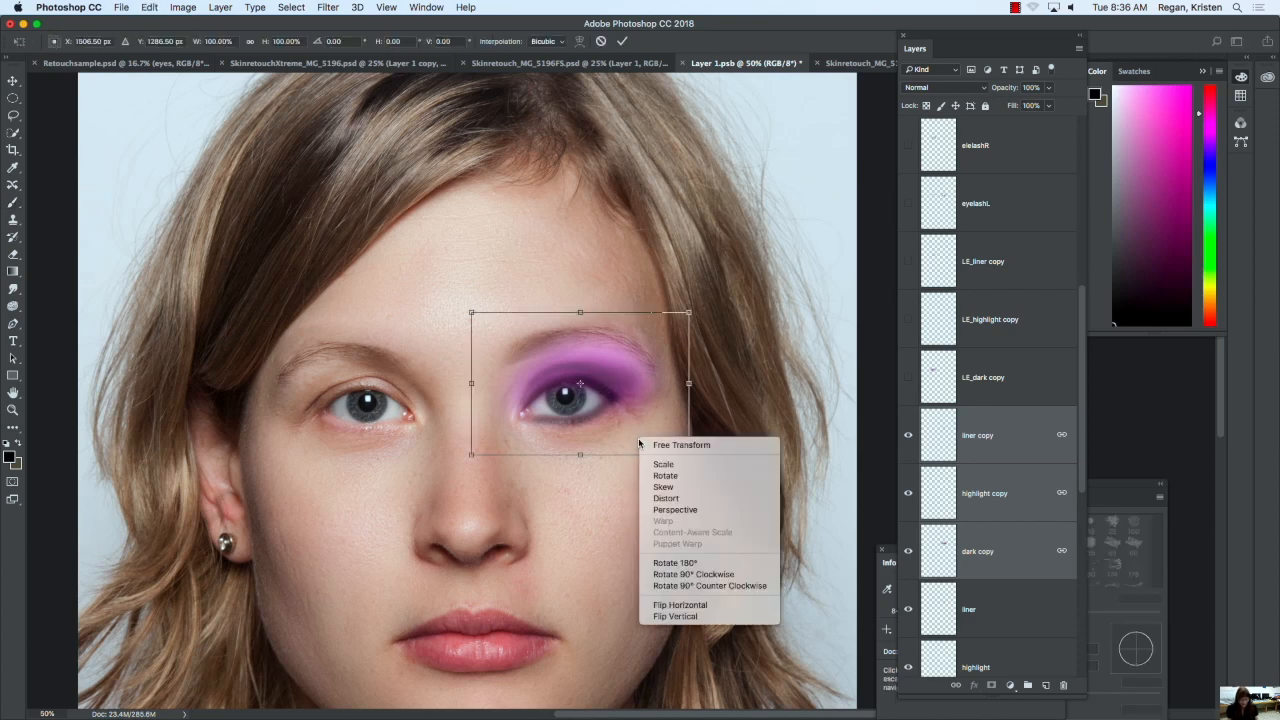
{"action": "left_click", "coordinate": [716, 606]}
{"action": "left_click_drag", "start_coordinate": [597, 344], "coordinate": [384, 381]}
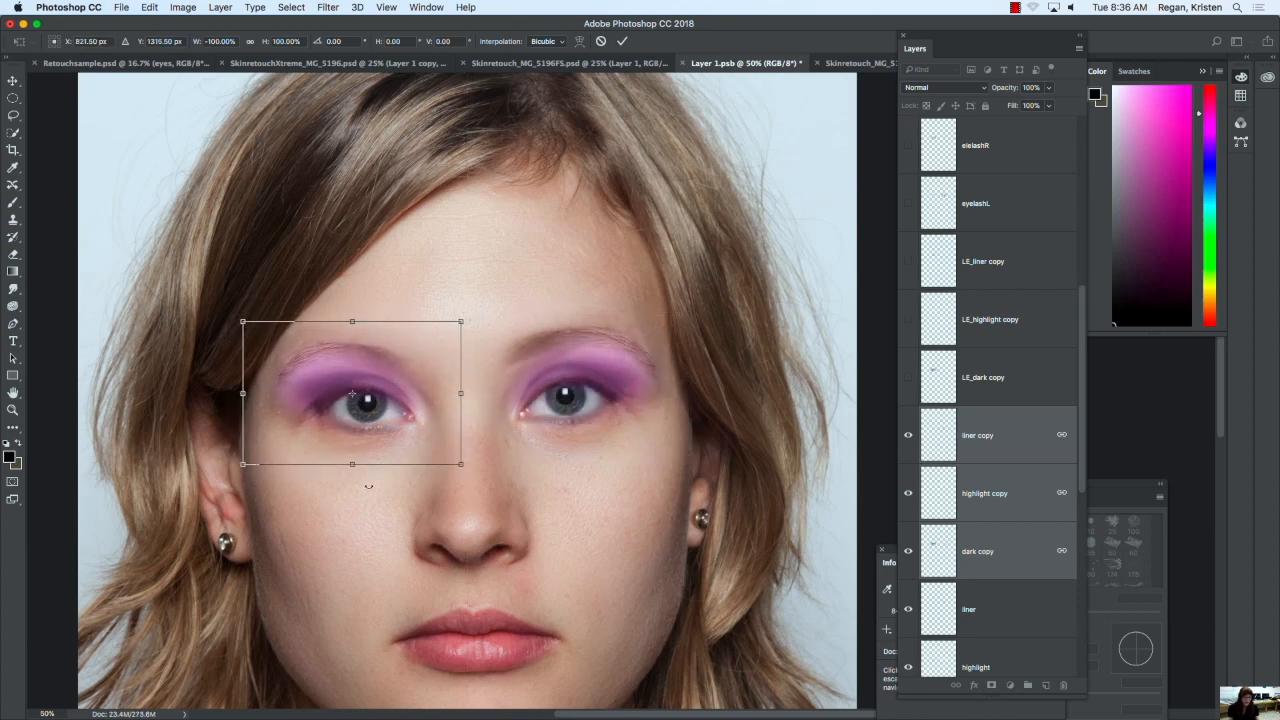
{"action": "left_click_drag", "start_coordinate": [352, 461], "coordinate": [352, 460]}
{"action": "left_click_drag", "start_coordinate": [456, 392], "coordinate": [457, 392]}
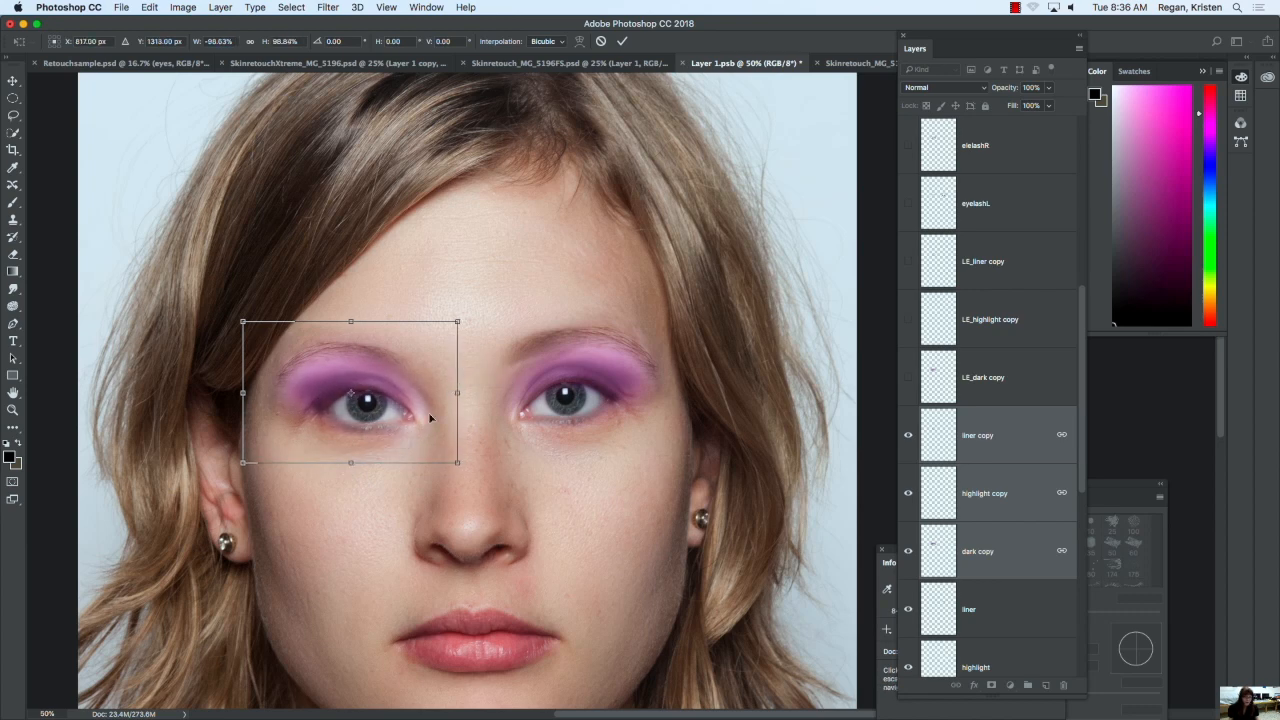
{"action": "left_click_drag", "start_coordinate": [473, 474], "coordinate": [480, 462]}
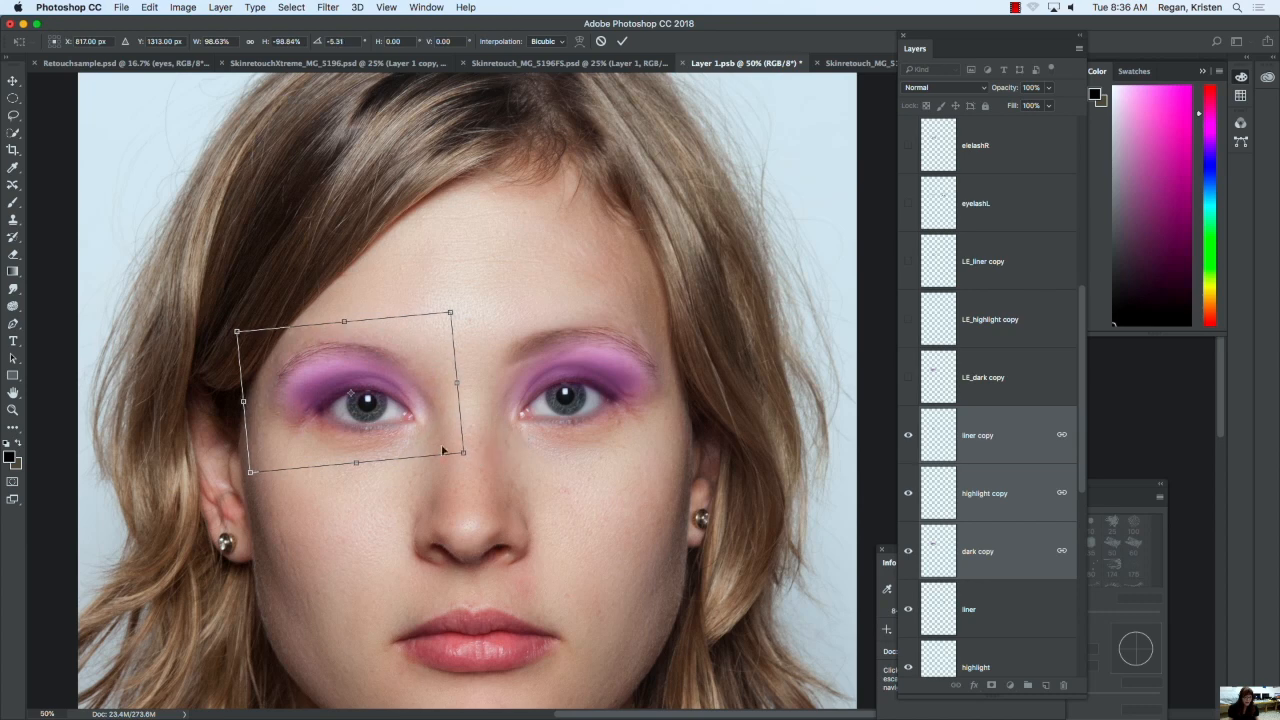
{"action": "left_click_drag", "start_coordinate": [401, 434], "coordinate": [401, 427]}
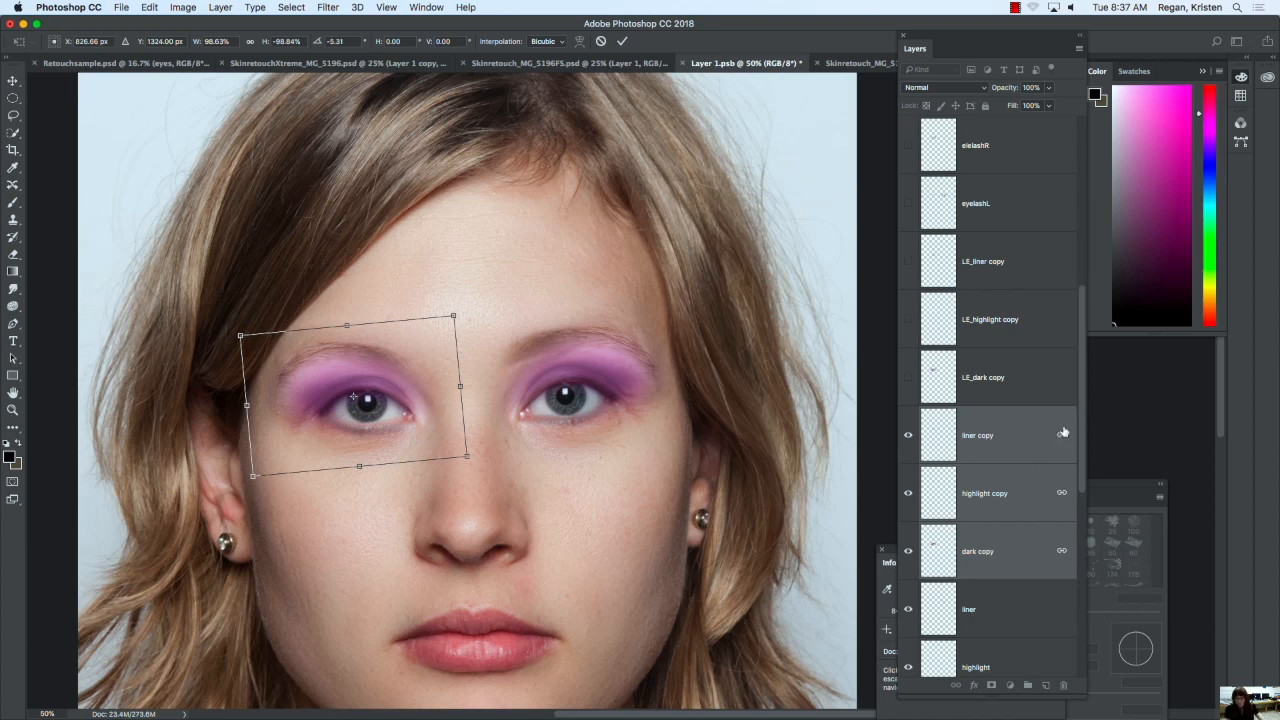
Step: Cancel the transform and step back in the history to before the layer duplication
{"action": "left_click_drag", "start_coordinate": [1021, 38], "coordinate": [904, 112]}
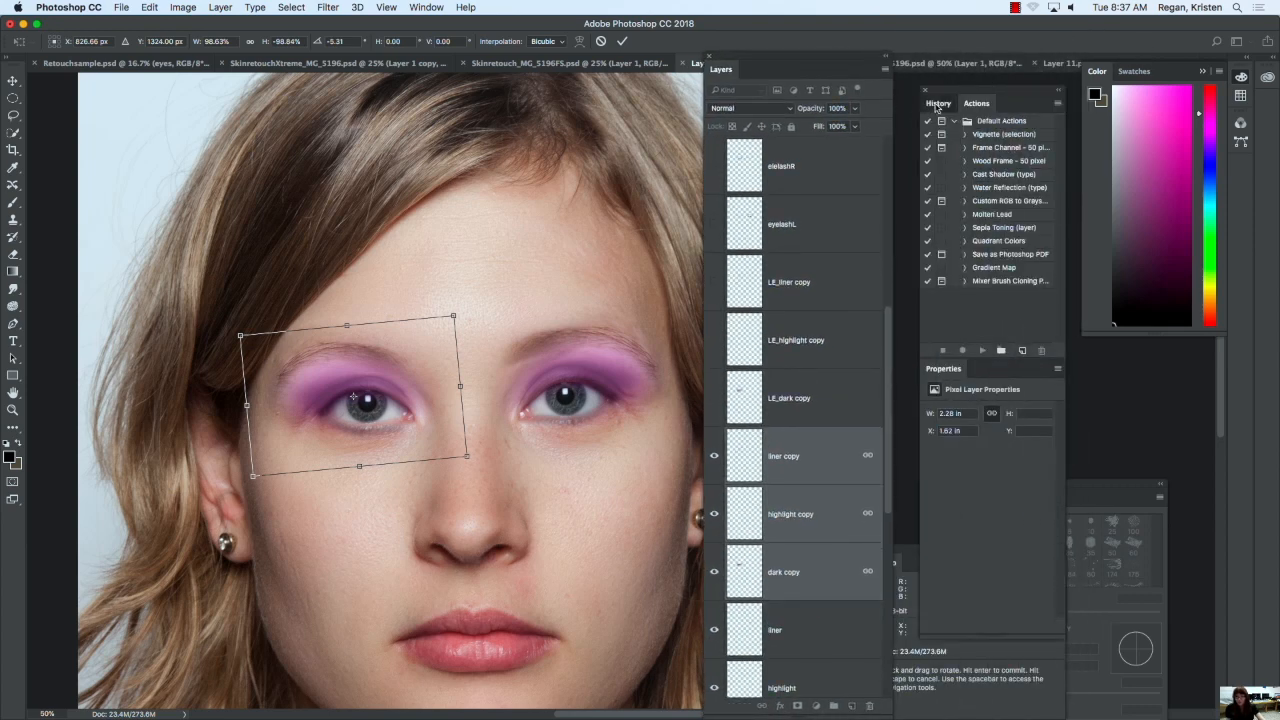
{"action": "left_click", "coordinate": [938, 103]}
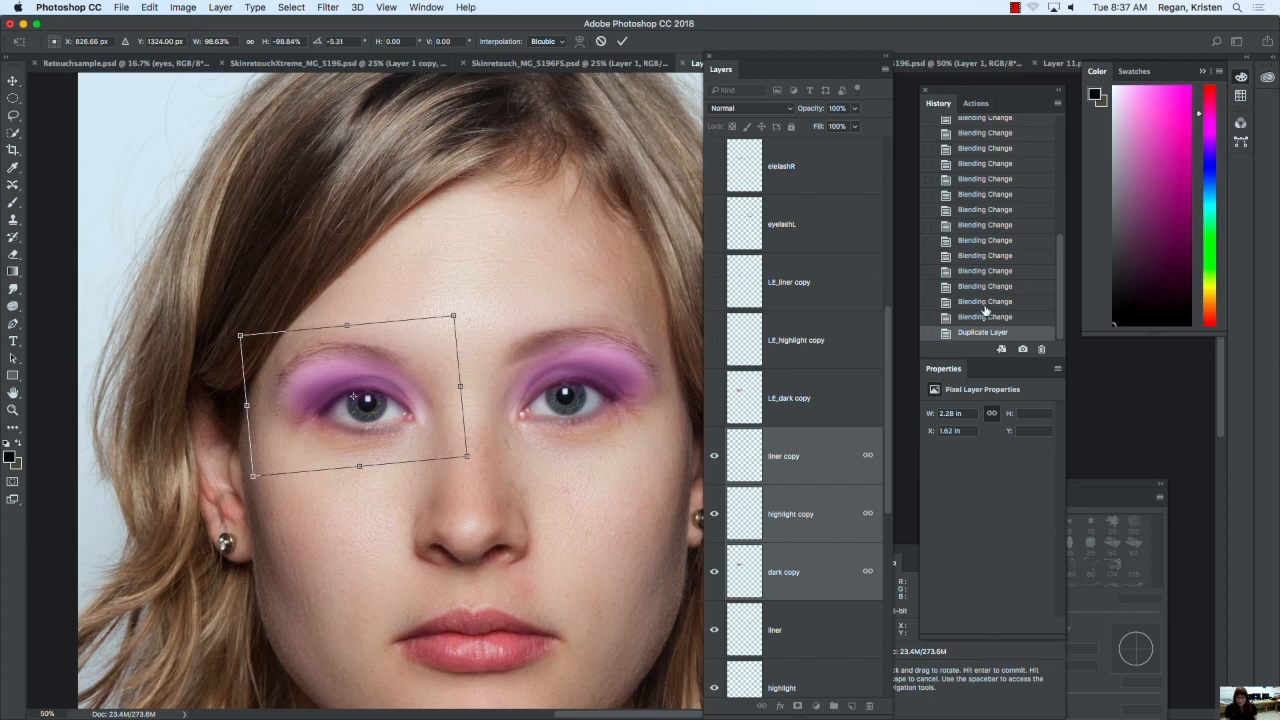
{"action": "left_click", "coordinate": [601, 41]}
{"action": "left_click", "coordinate": [985, 316]}
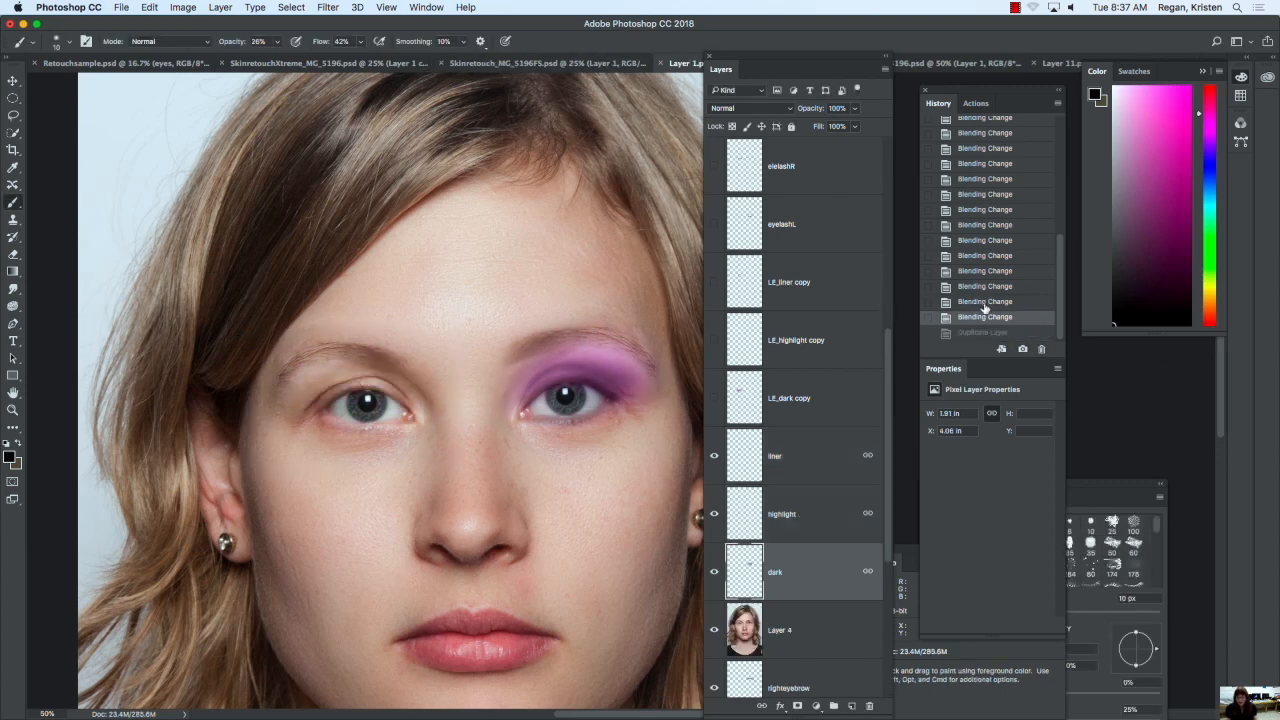
Step: Show the hidden LE_dark copy, LE_highlight copy and LE_liner copy layers so the other eye has matching makeup
{"action": "left_click", "coordinate": [780, 456], "text": "shift"}
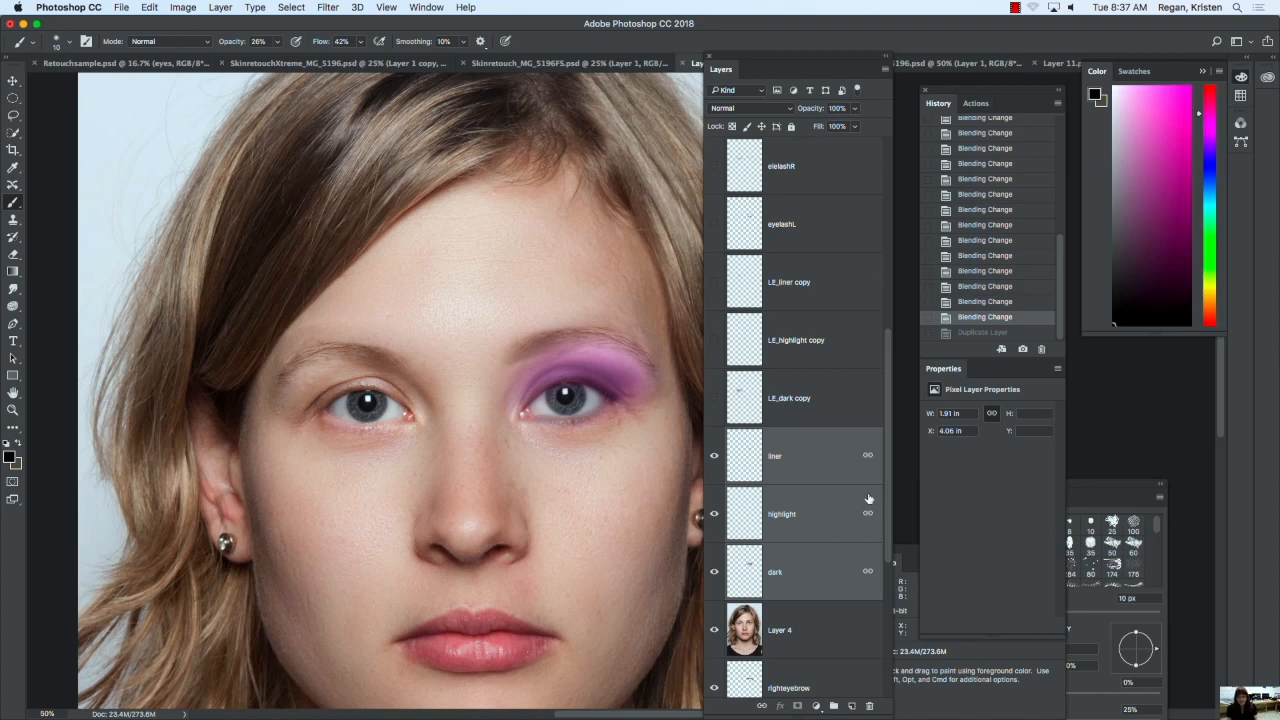
{"action": "left_click_drag", "start_coordinate": [889, 495], "coordinate": [887, 474]}
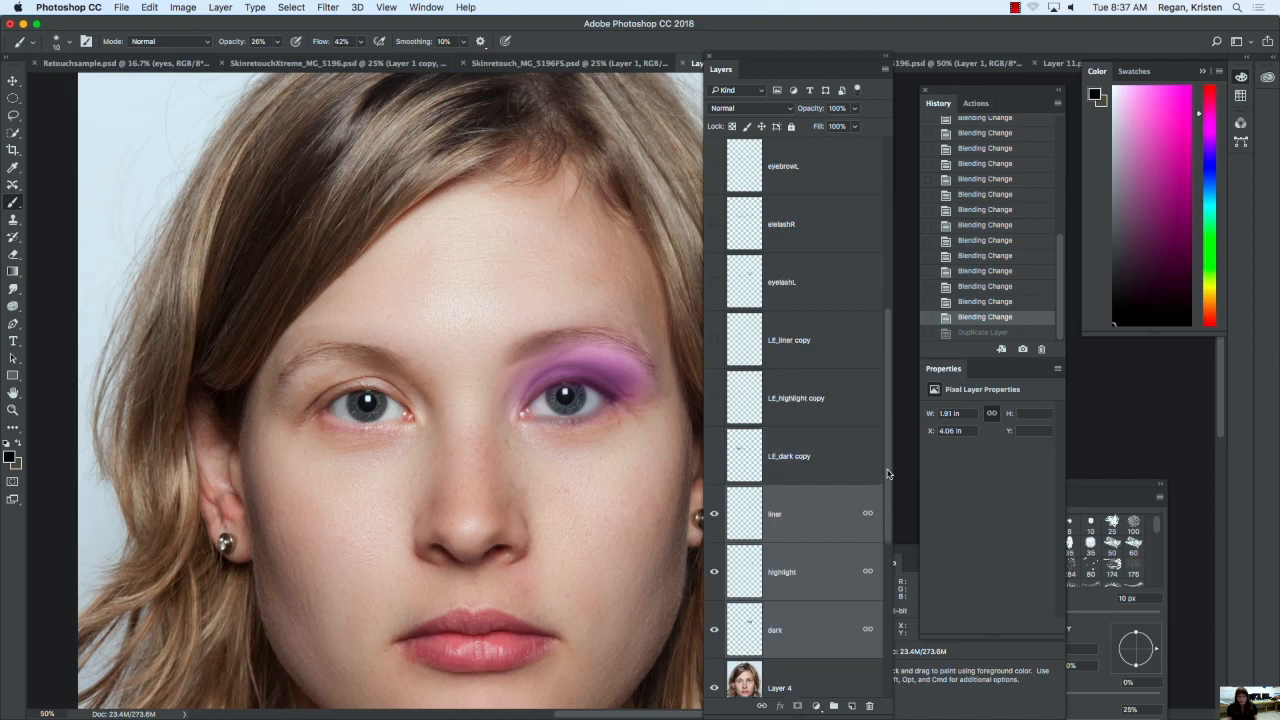
{"action": "left_click", "coordinate": [714, 456]}
{"action": "left_click_drag", "start_coordinate": [713, 398], "coordinate": [714, 340]}
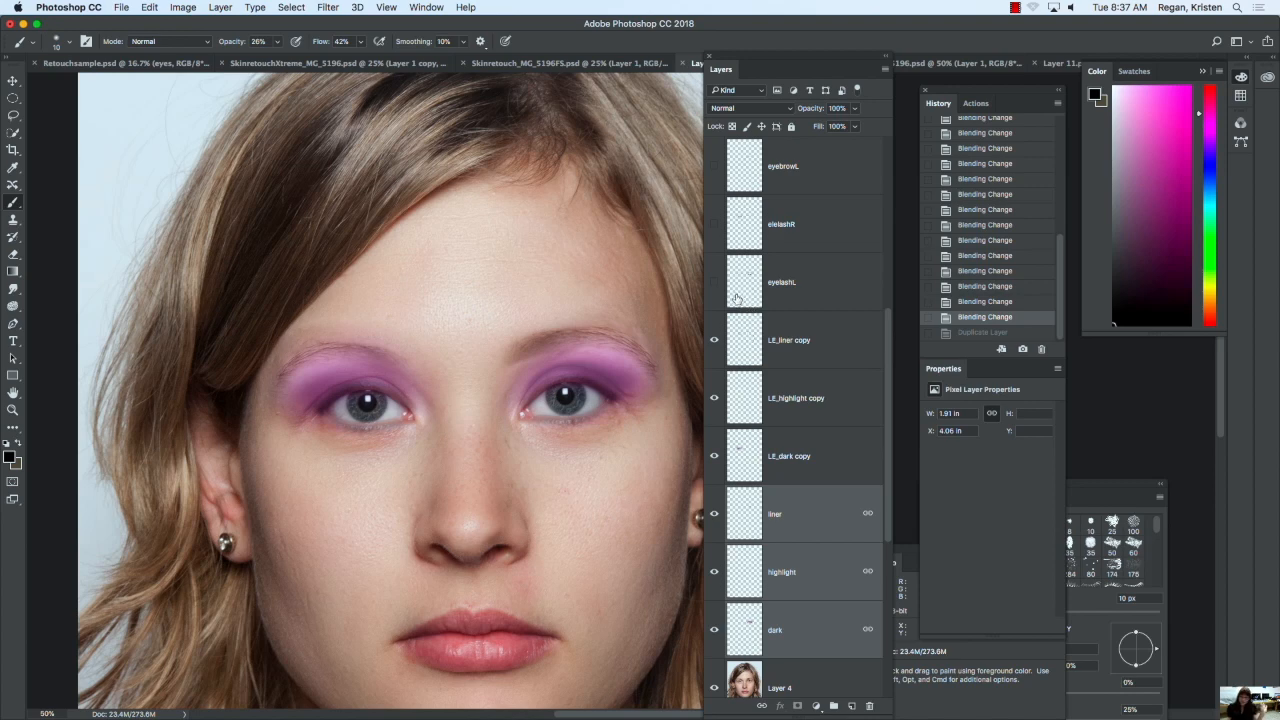
Step: Group the six makeup layers from LE_liner copy down to dark and name the group eyeshadow
{"action": "left_click", "coordinate": [836, 342]}
{"action": "left_click", "coordinate": [831, 626], "text": "shift"}
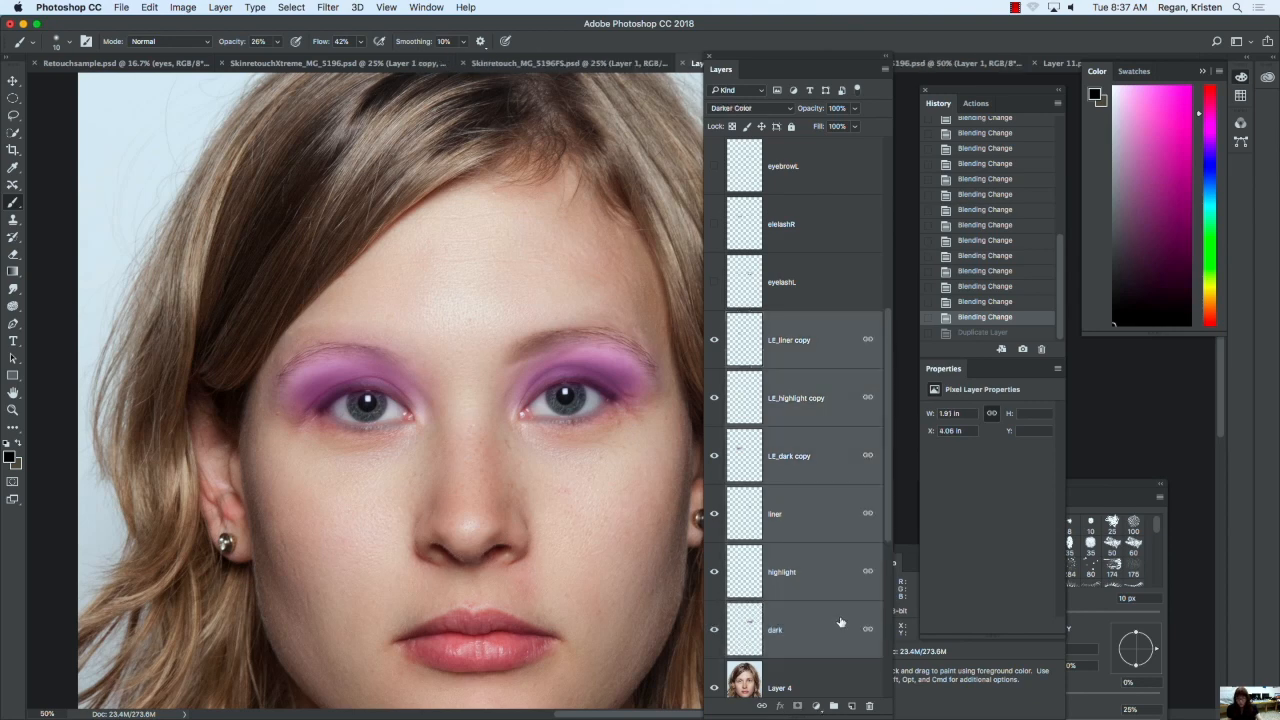
{"action": "left_click", "coordinate": [834, 706]}
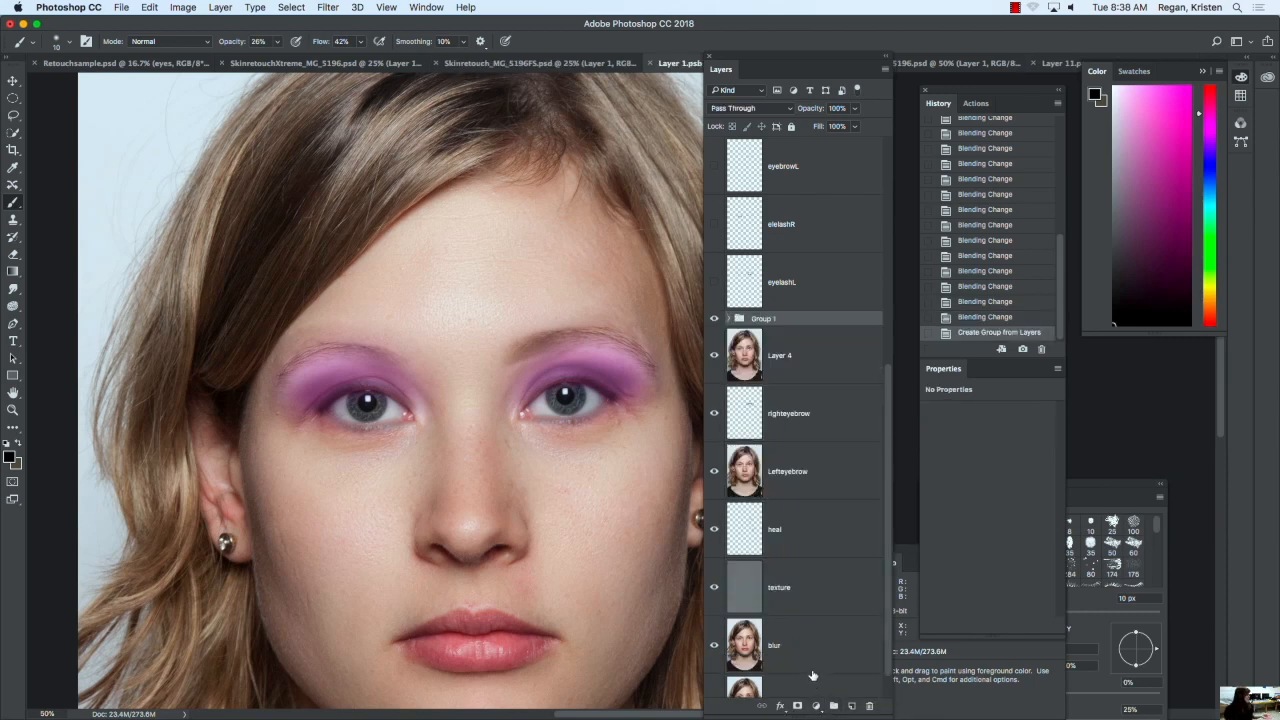
{"action": "double_click", "coordinate": [763, 318]}
{"action": "type", "text": "eyeshado"}
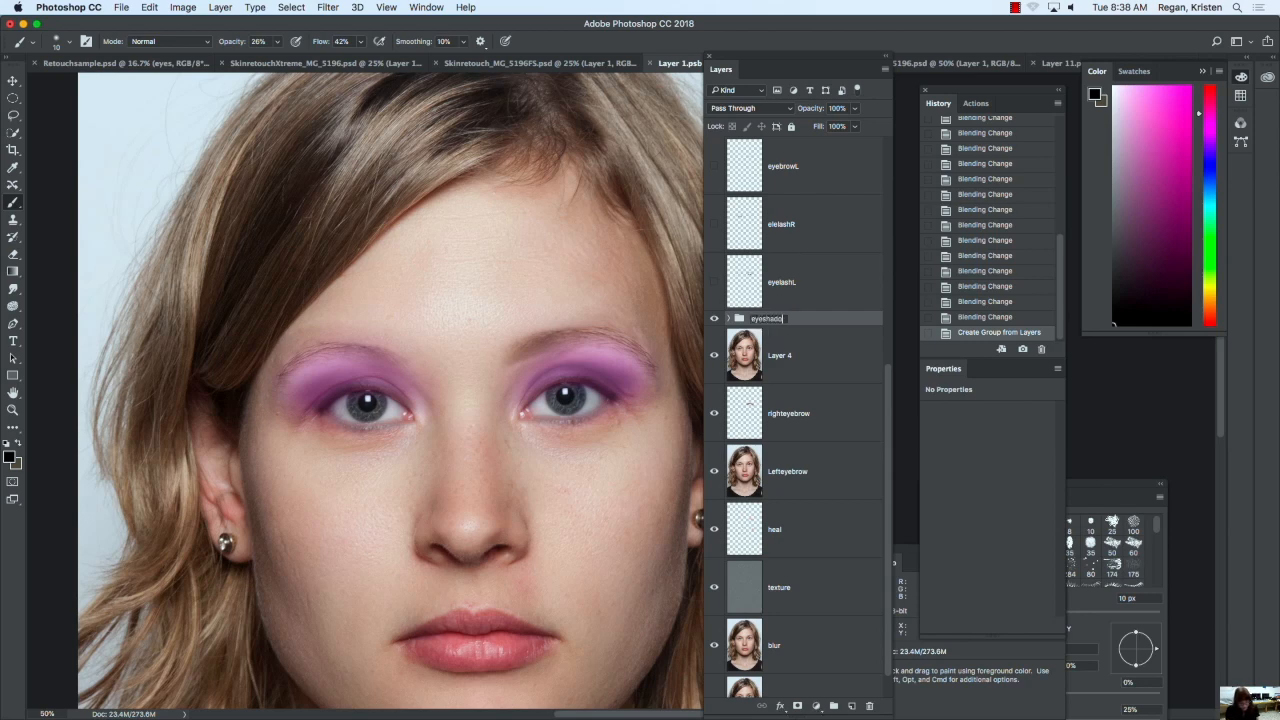
{"action": "type", "text": "w"}
{"action": "key", "text": "Return"}
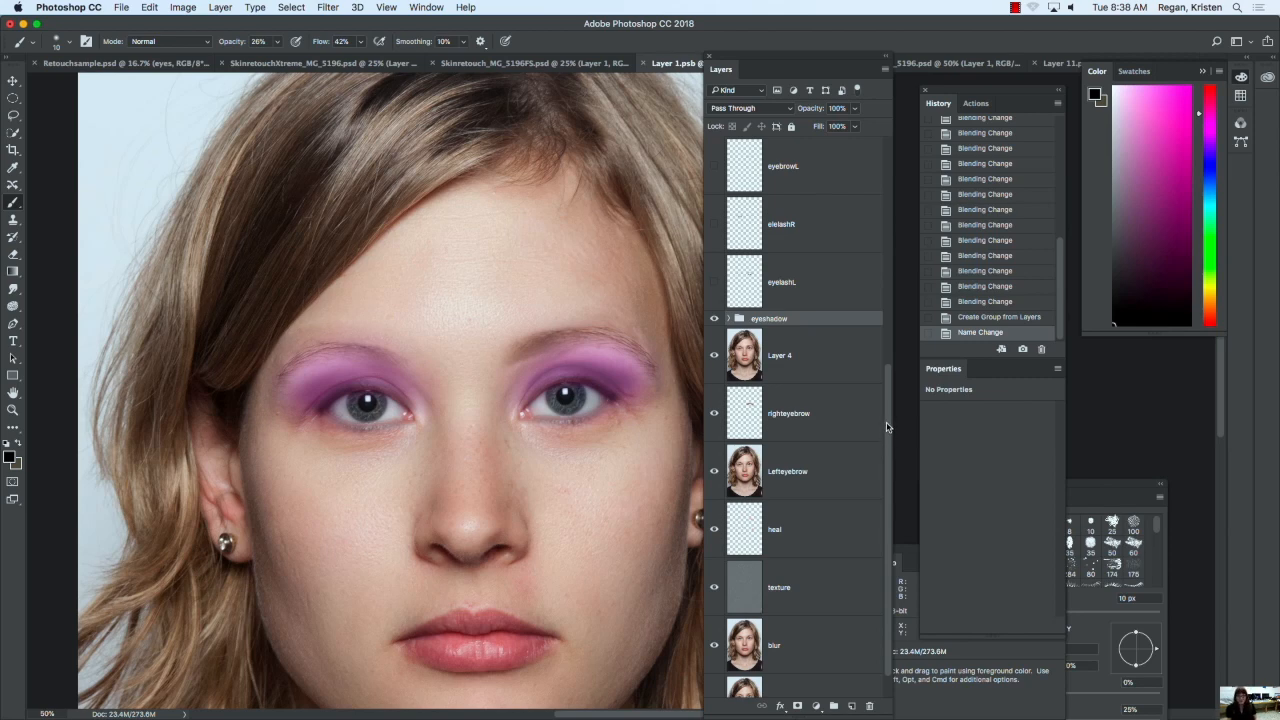
{"action": "left_click", "coordinate": [884, 70]}
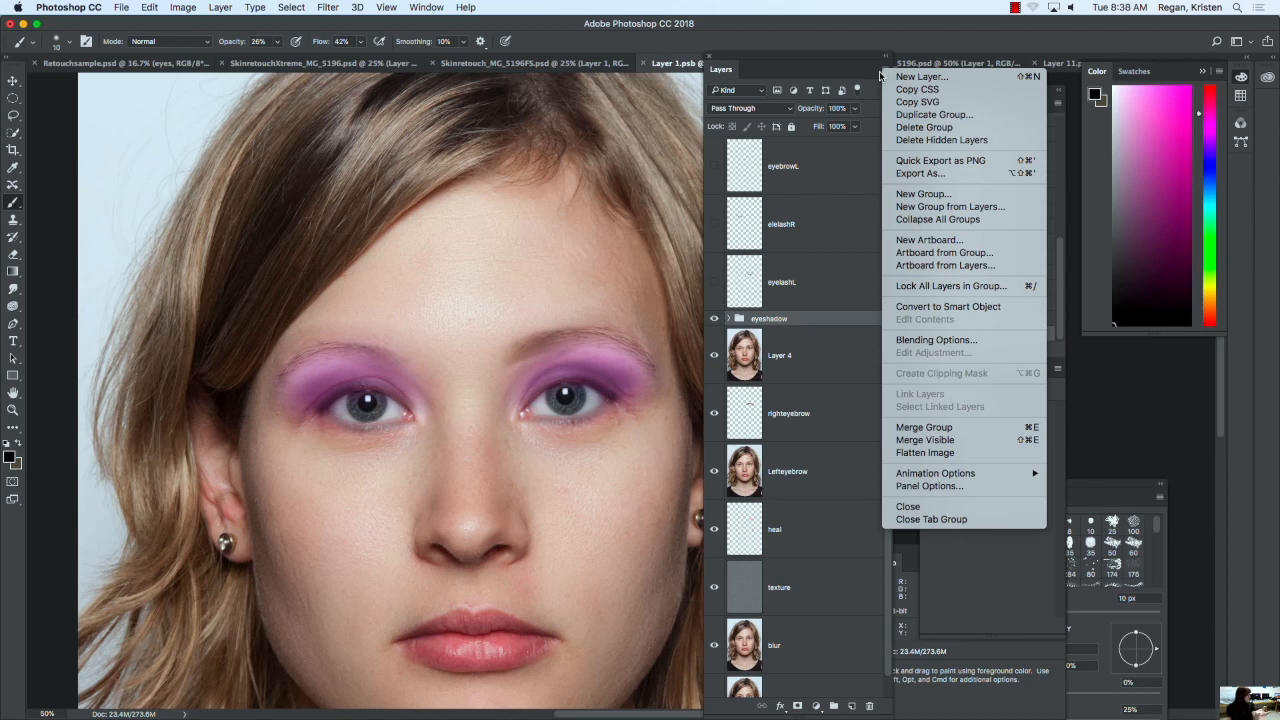
{"action": "left_click", "coordinate": [881, 72]}
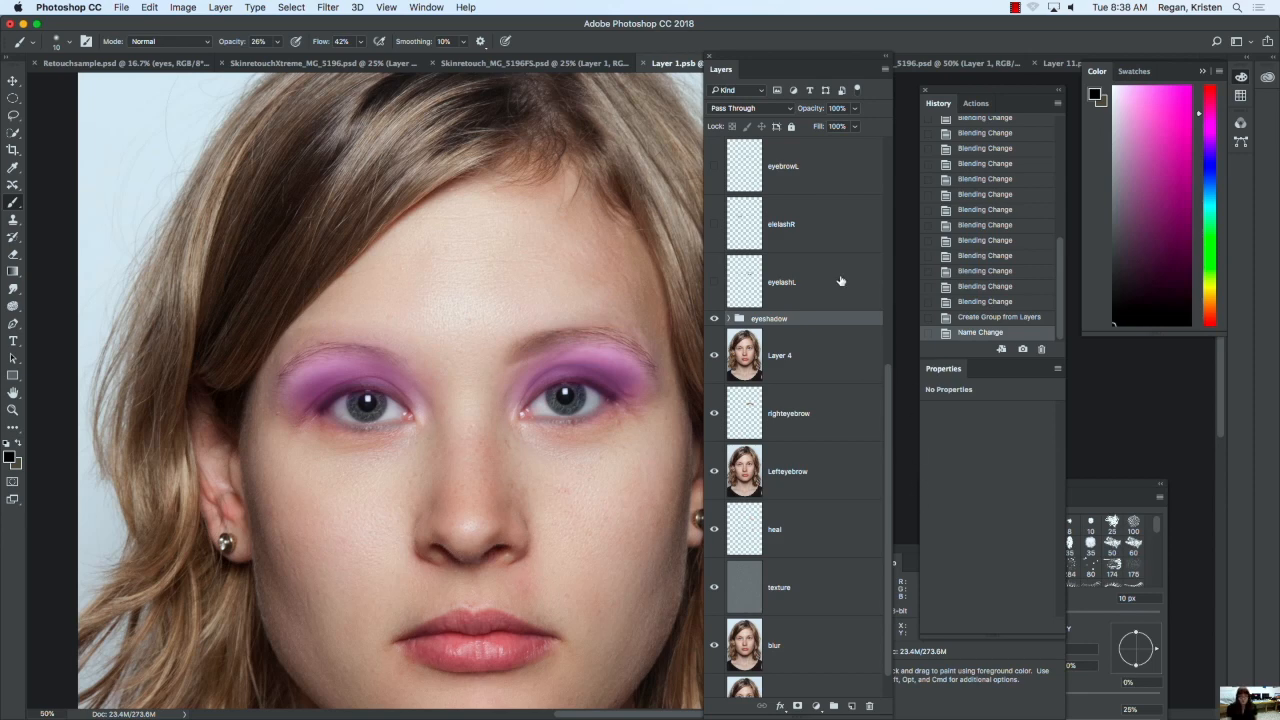
Step: Preview the eyelashL layer by showing it and hiding it again, and look over the neighbouring makeup layers
{"action": "left_click", "coordinate": [714, 282]}
{"action": "left_click", "coordinate": [714, 282]}
{"action": "left_click_drag", "start_coordinate": [885, 404], "coordinate": [883, 345]}
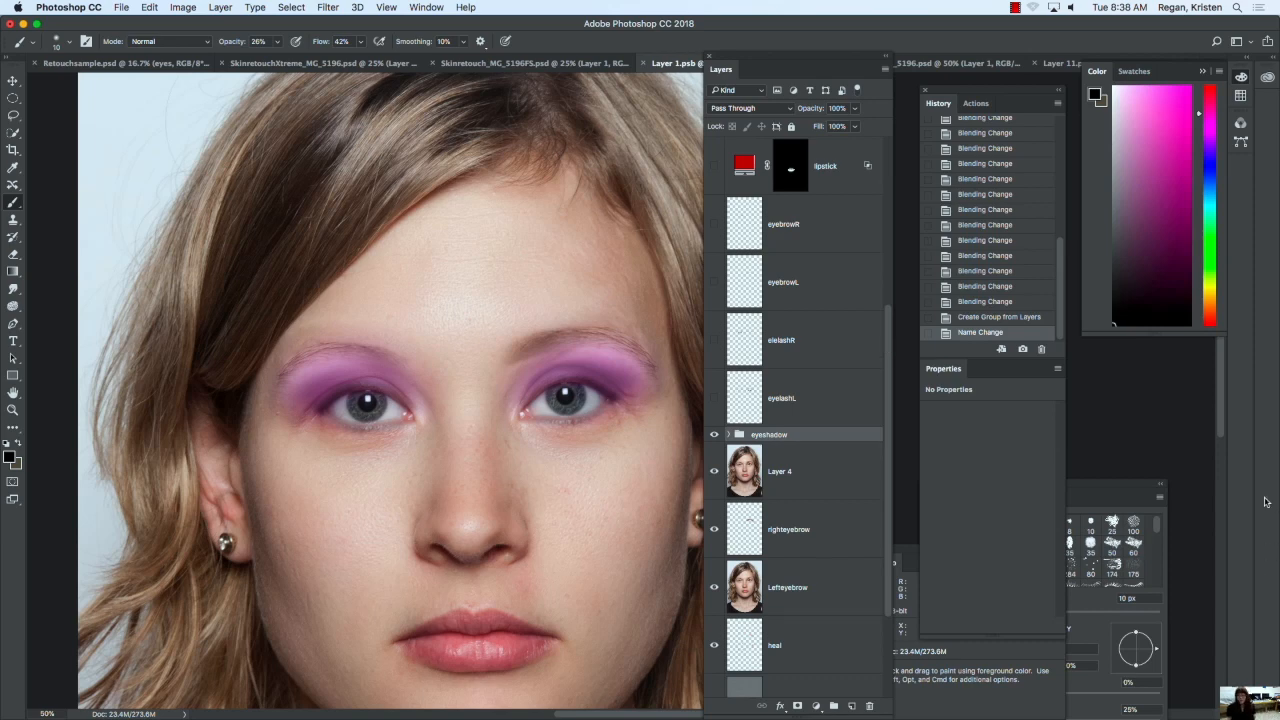
Step: Move the Brush Settings panel up beside the Layers panel, look over the brush folders and close the panel
{"action": "left_click_drag", "start_coordinate": [1119, 485], "coordinate": [1089, 92]}
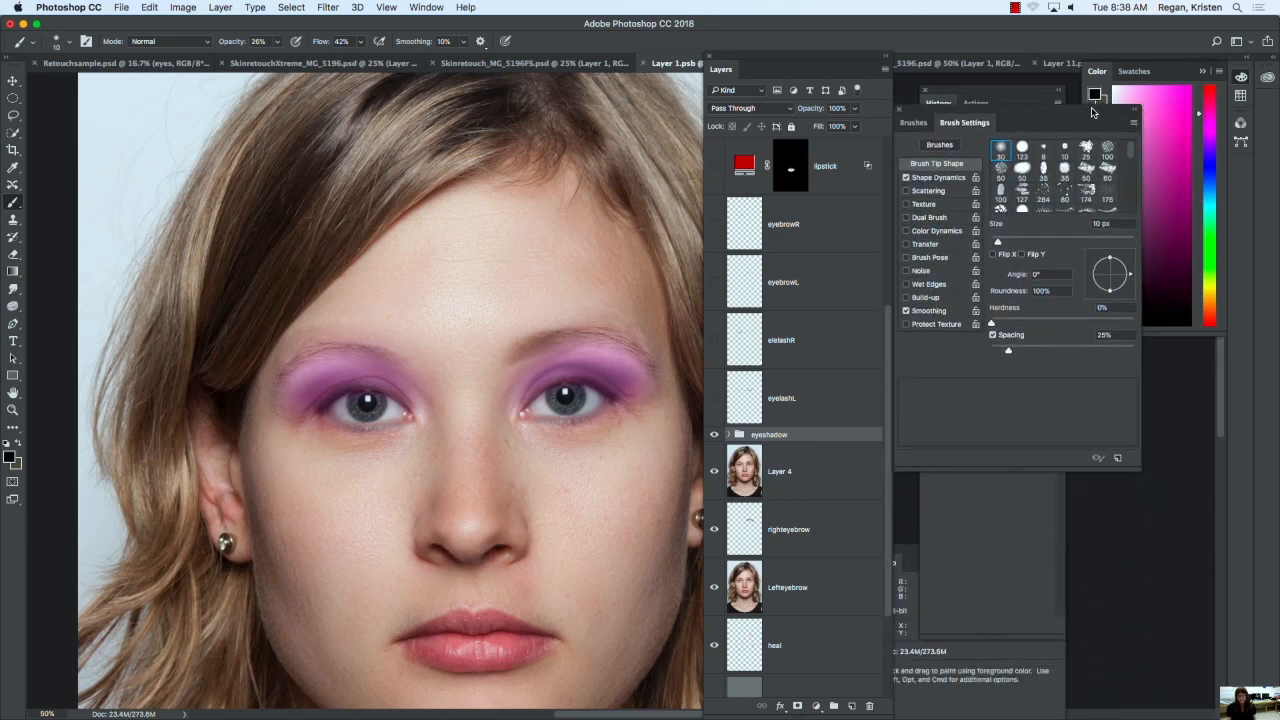
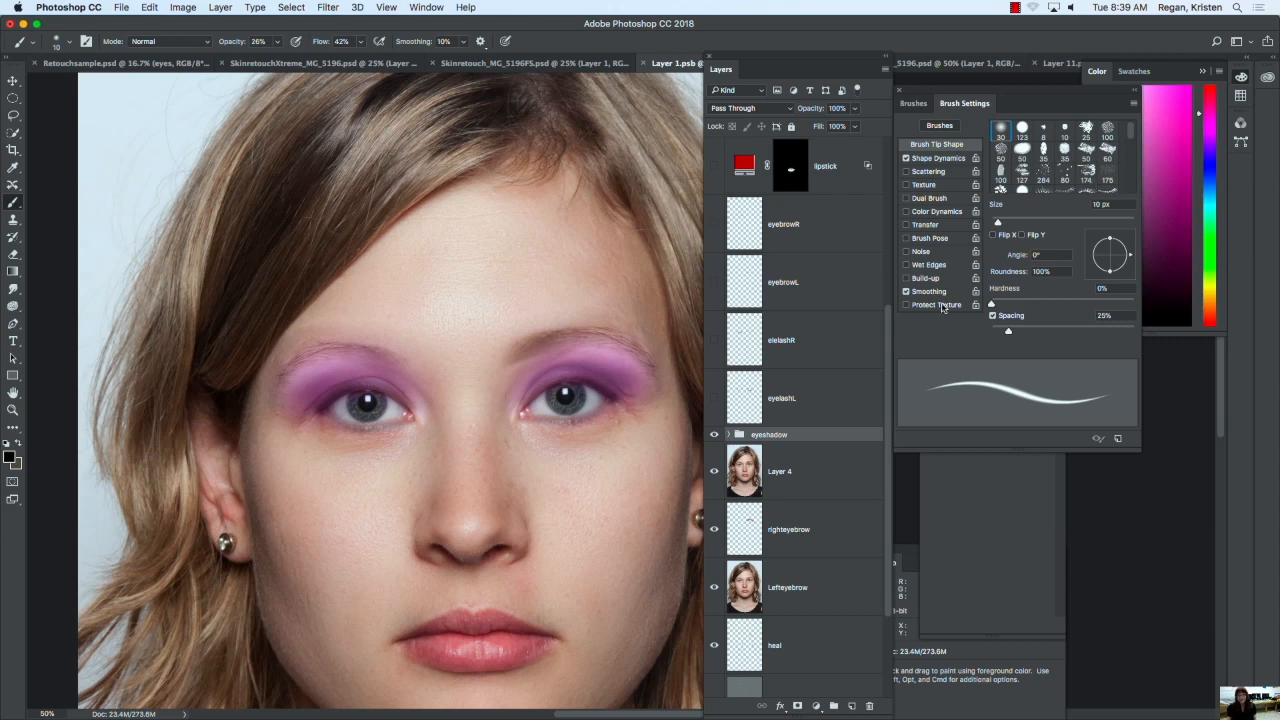
{"action": "mouse_move", "coordinate": [1131, 133]}
{"action": "left_mouse_down"}
{"action": "mouse_move", "coordinate": [1121, 188]}
{"action": "mouse_move", "coordinate": [1136, 121]}
{"action": "left_mouse_up"}
{"action": "left_click", "coordinate": [915, 108]}
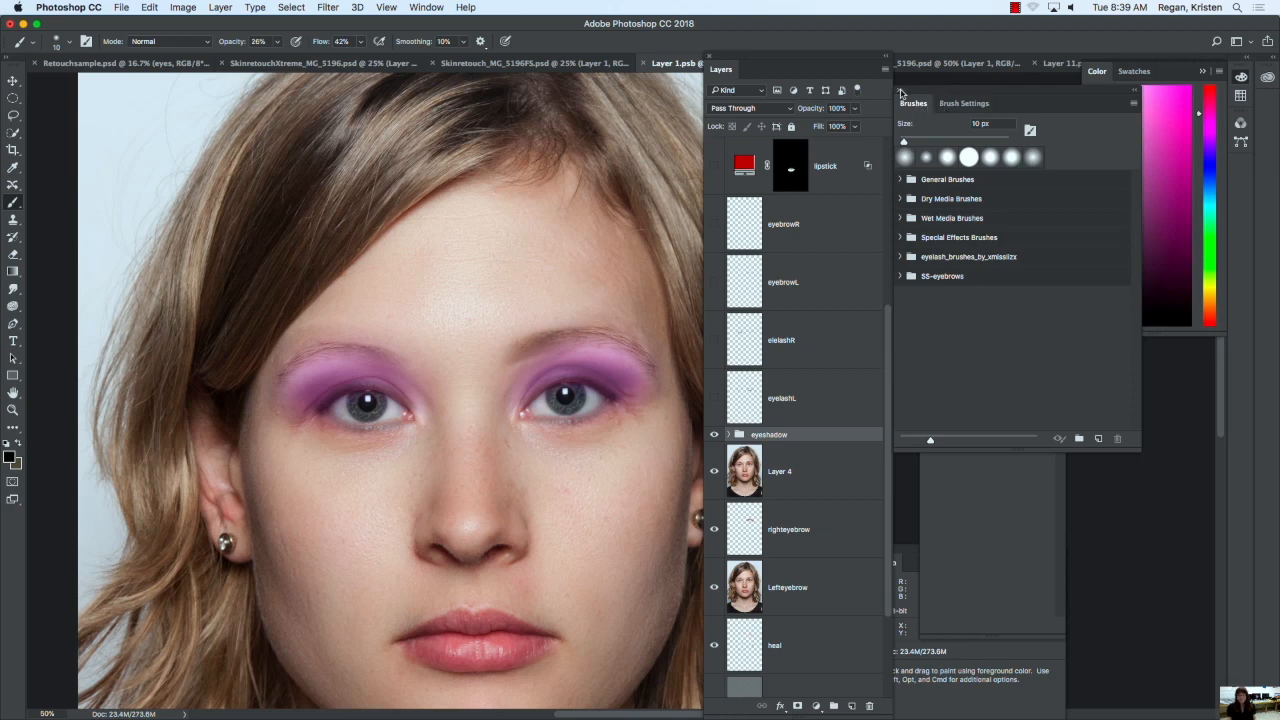
{"action": "left_click", "coordinate": [899, 90]}
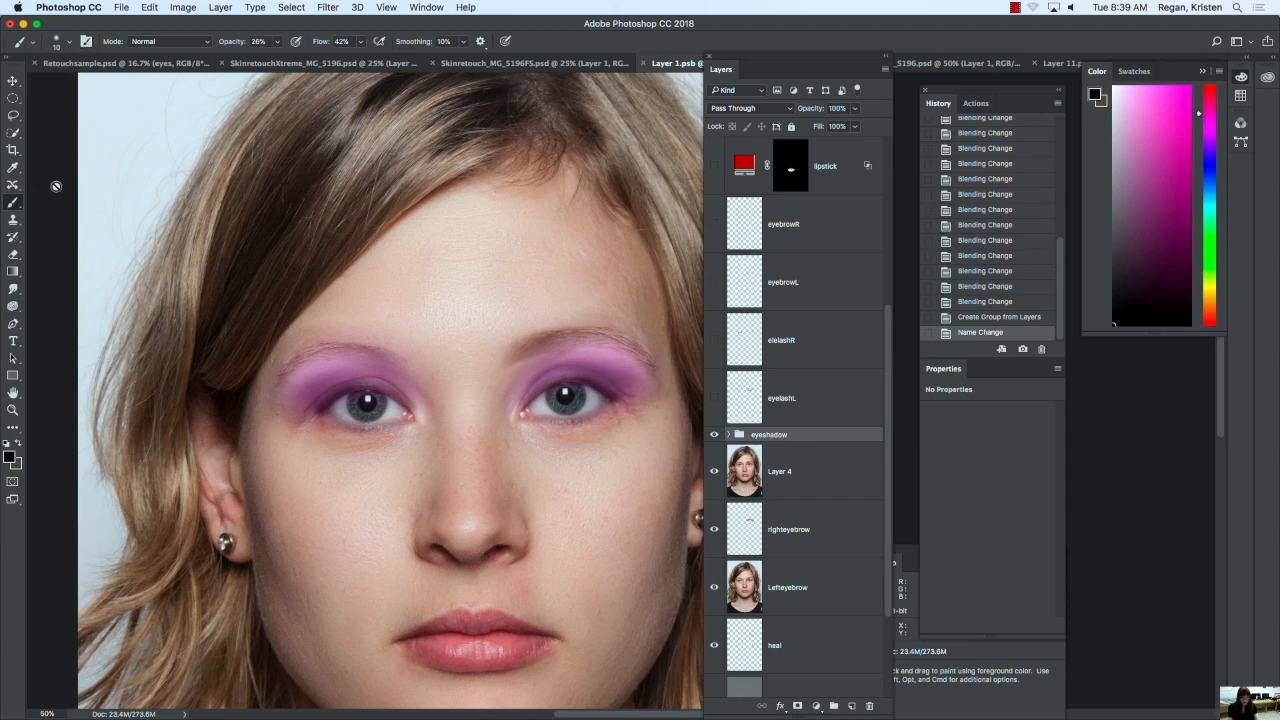
Step: Reopen the brush panels and expand the General Brushes folder in the brush presets
{"action": "left_click", "coordinate": [86, 42]}
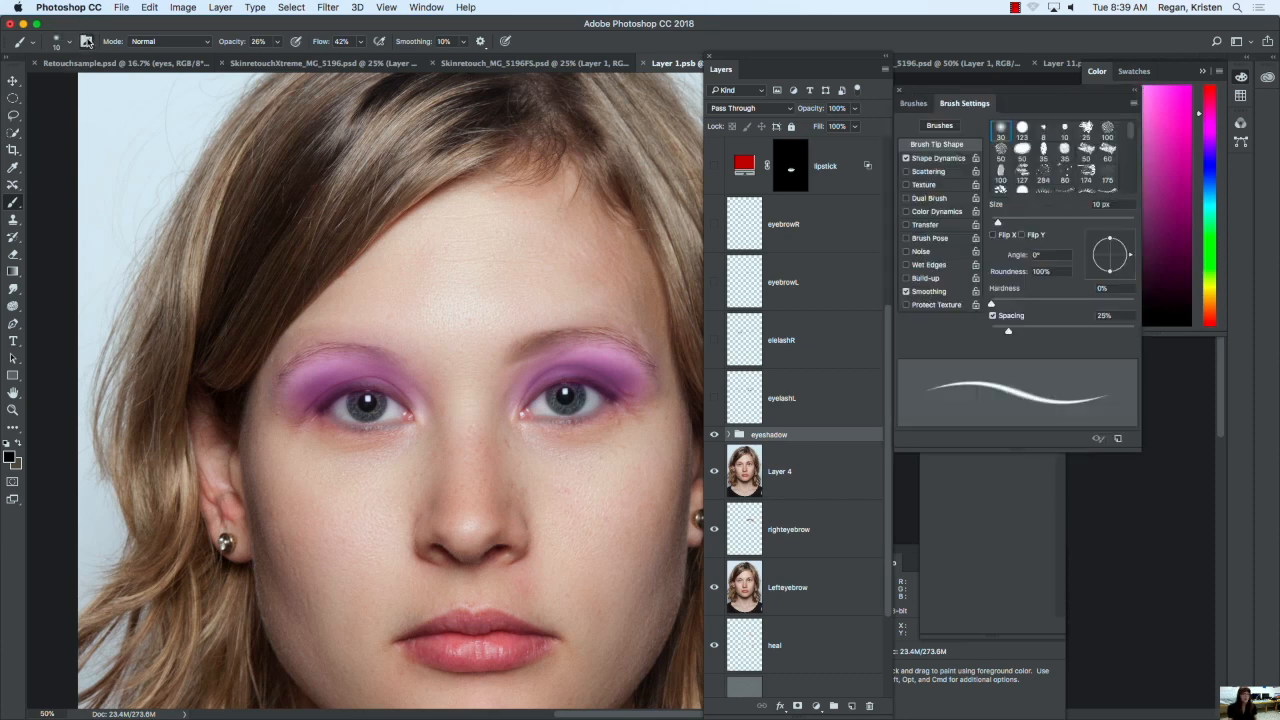
{"action": "left_click", "coordinate": [913, 103]}
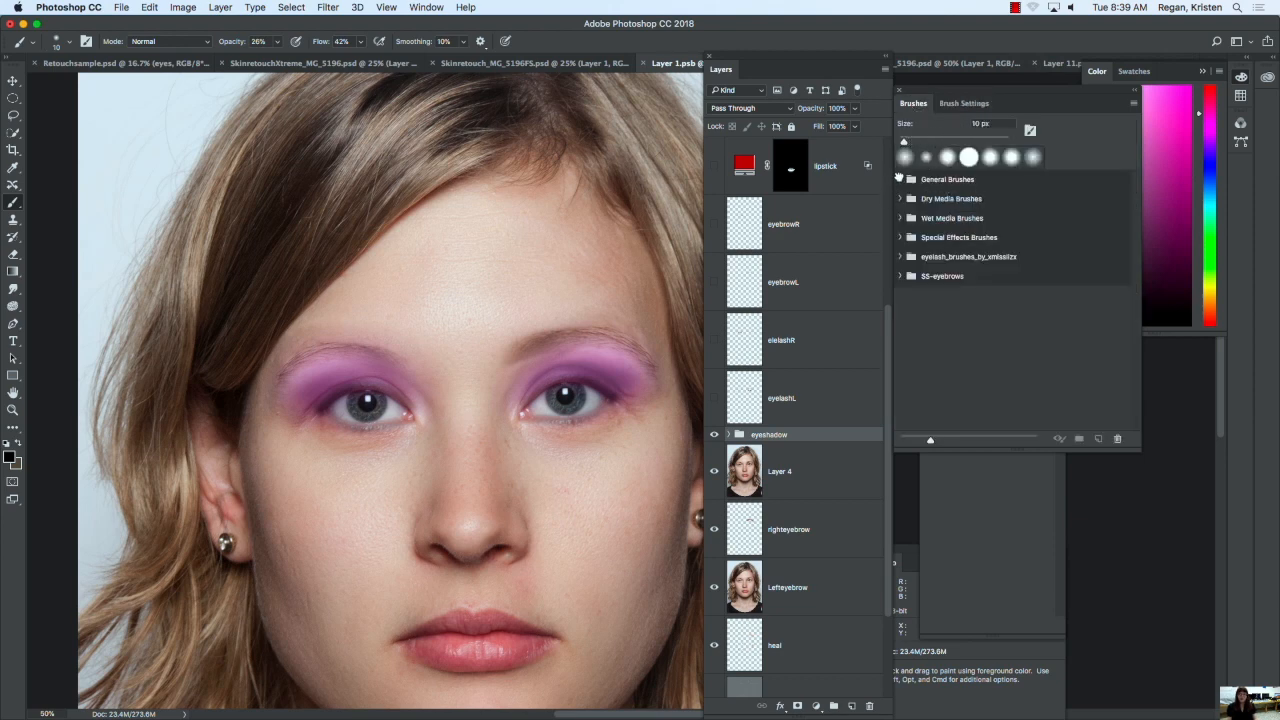
{"action": "left_click", "coordinate": [899, 179]}
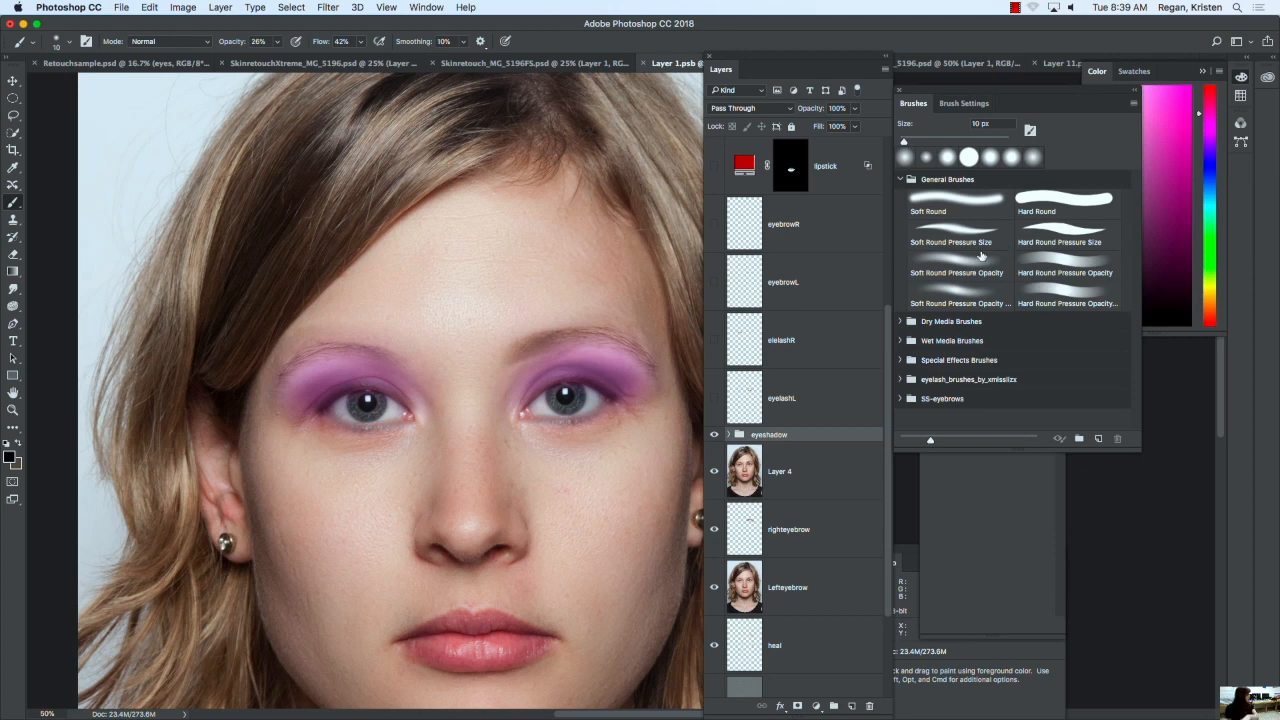
{"action": "left_click", "coordinate": [965, 105]}
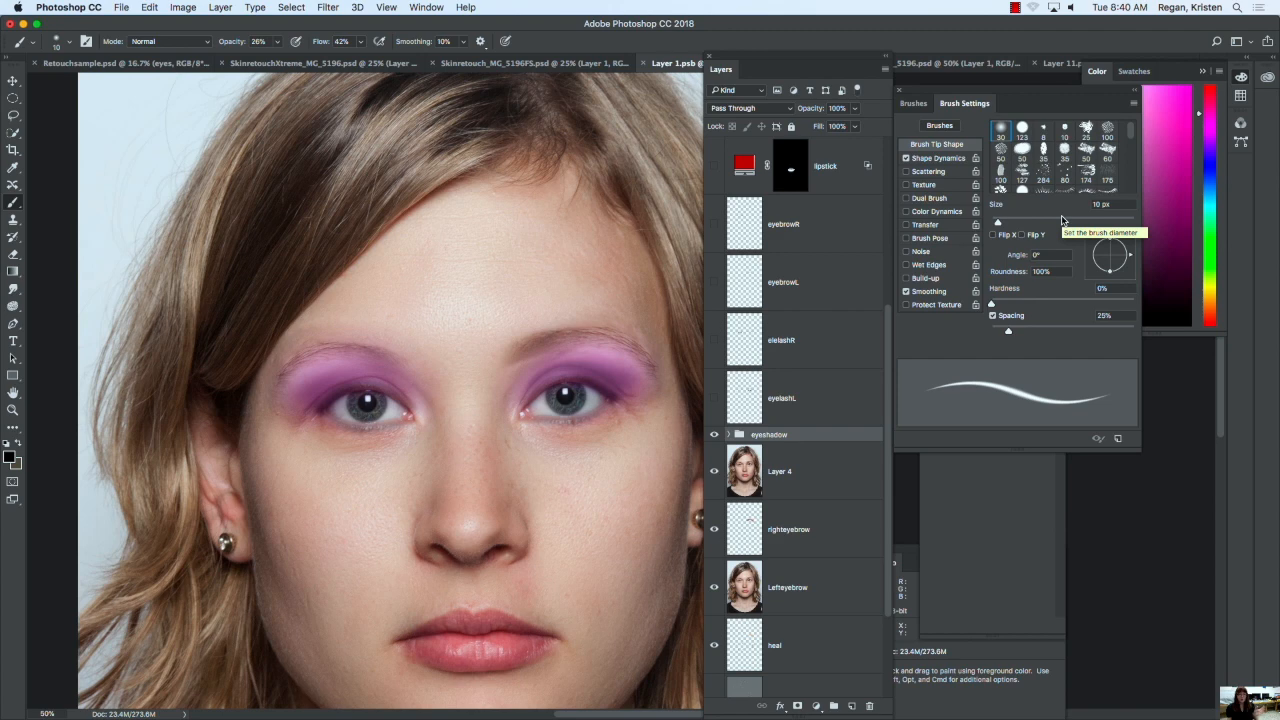
{"action": "left_click", "coordinate": [914, 104]}
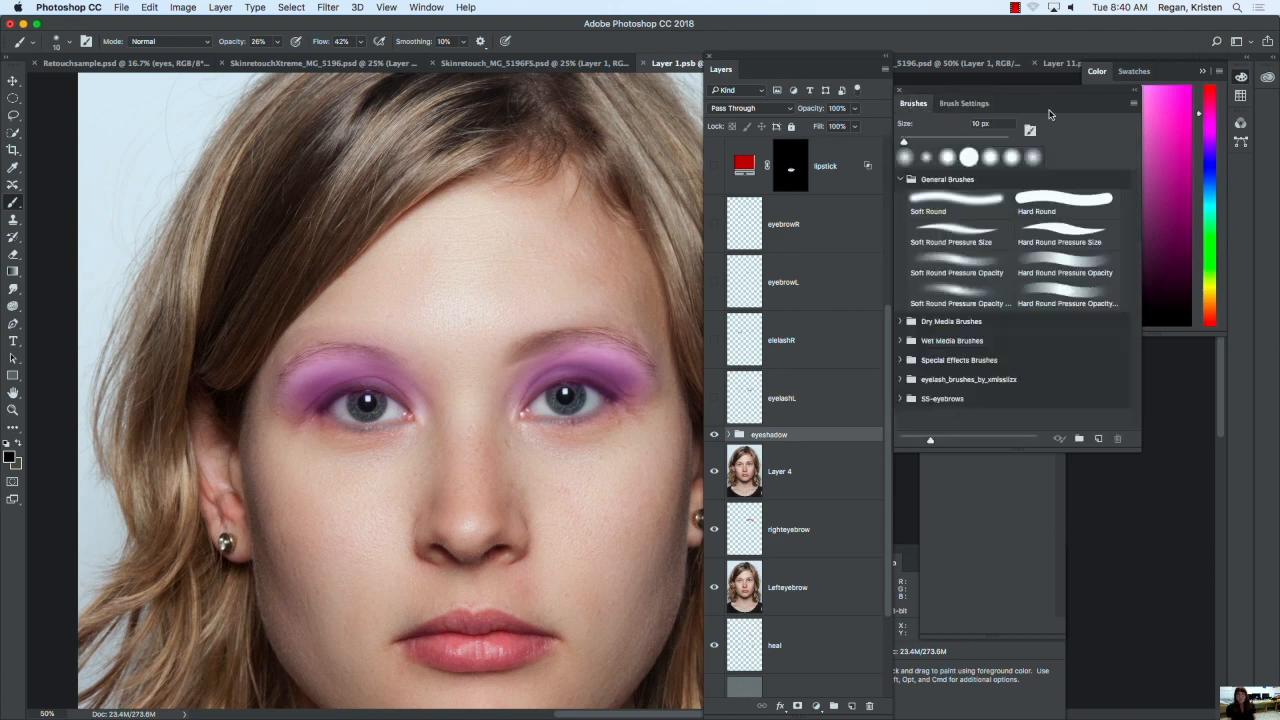
{"action": "left_click", "coordinate": [1133, 105]}
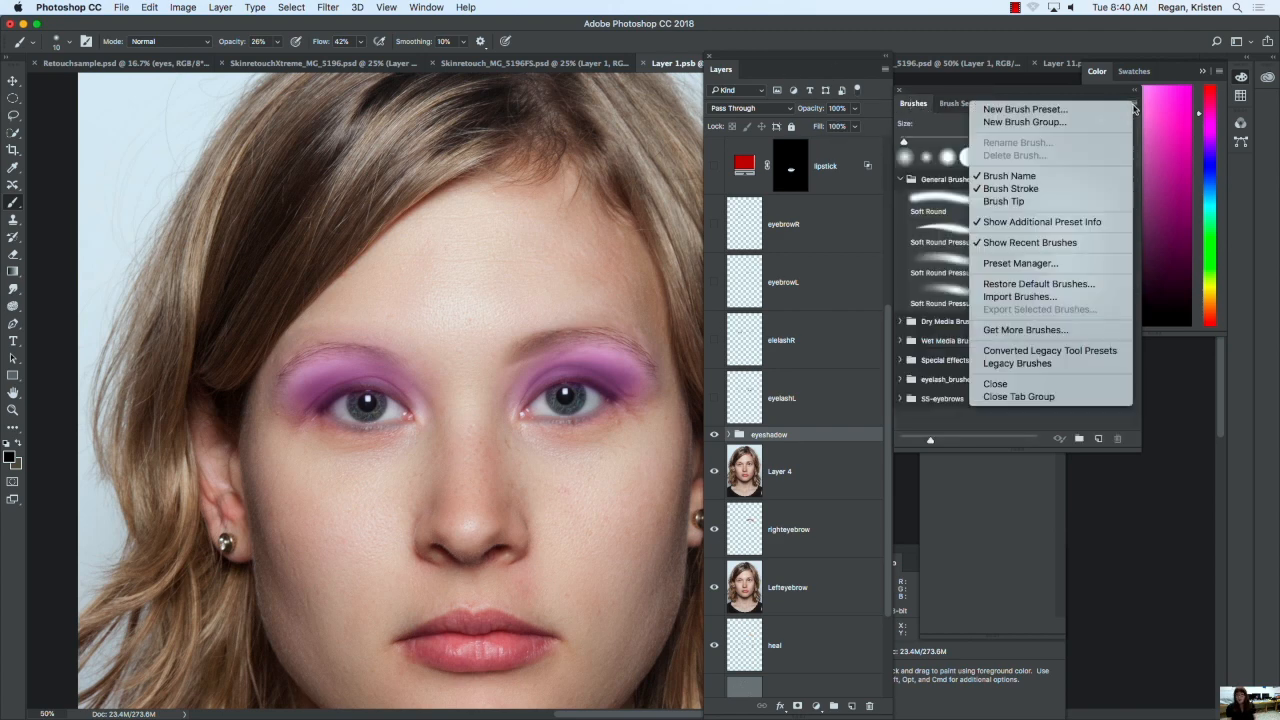
{"action": "left_click", "coordinate": [1131, 108]}
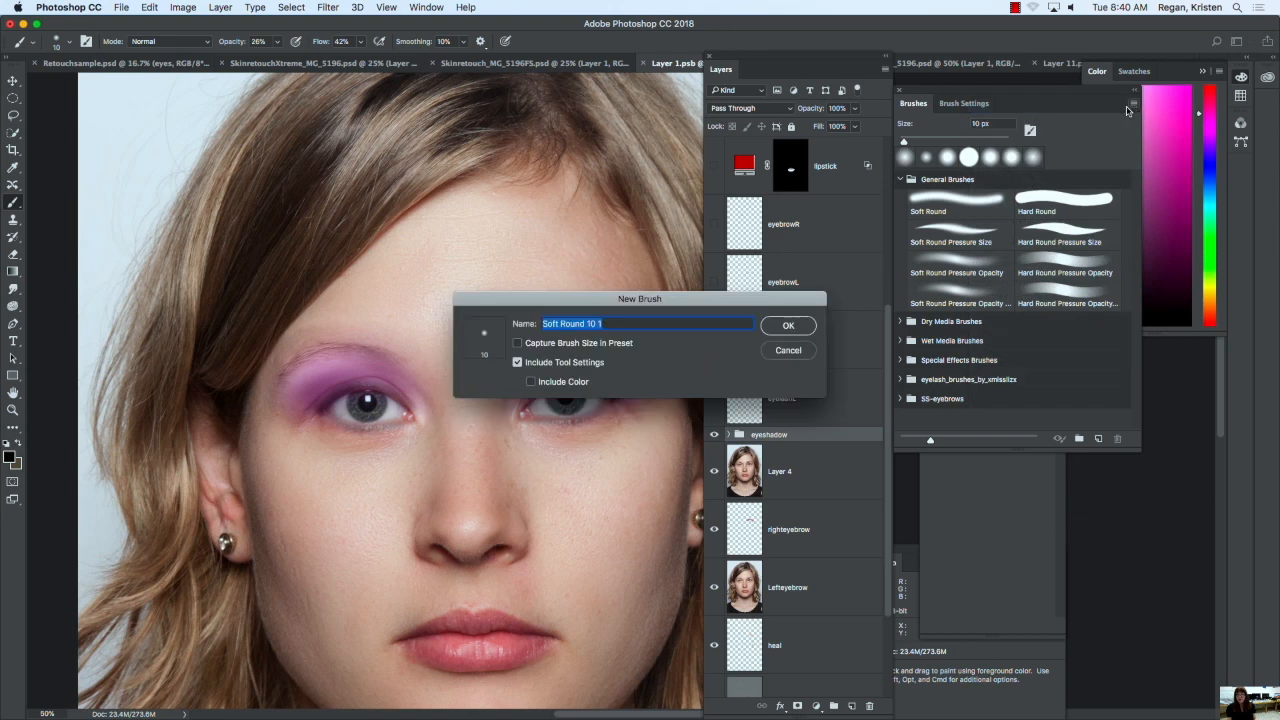
{"action": "left_click", "coordinate": [805, 352]}
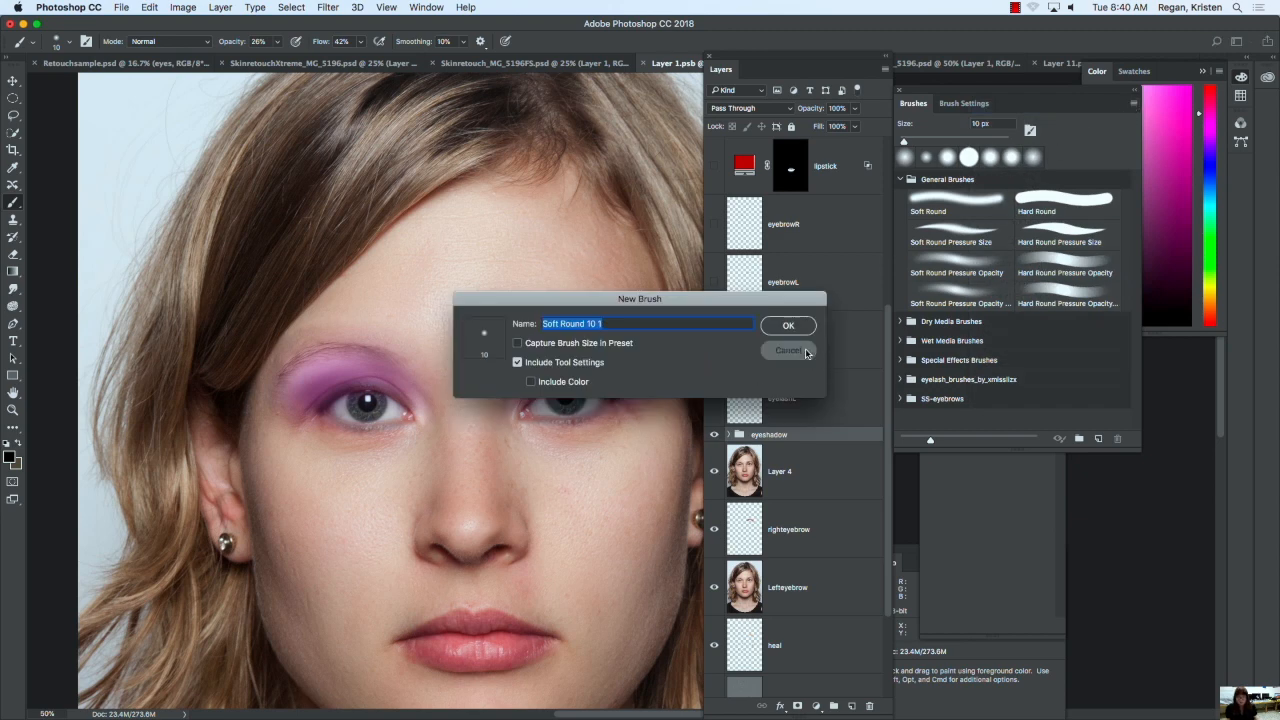
{"action": "left_click", "coordinate": [1133, 106]}
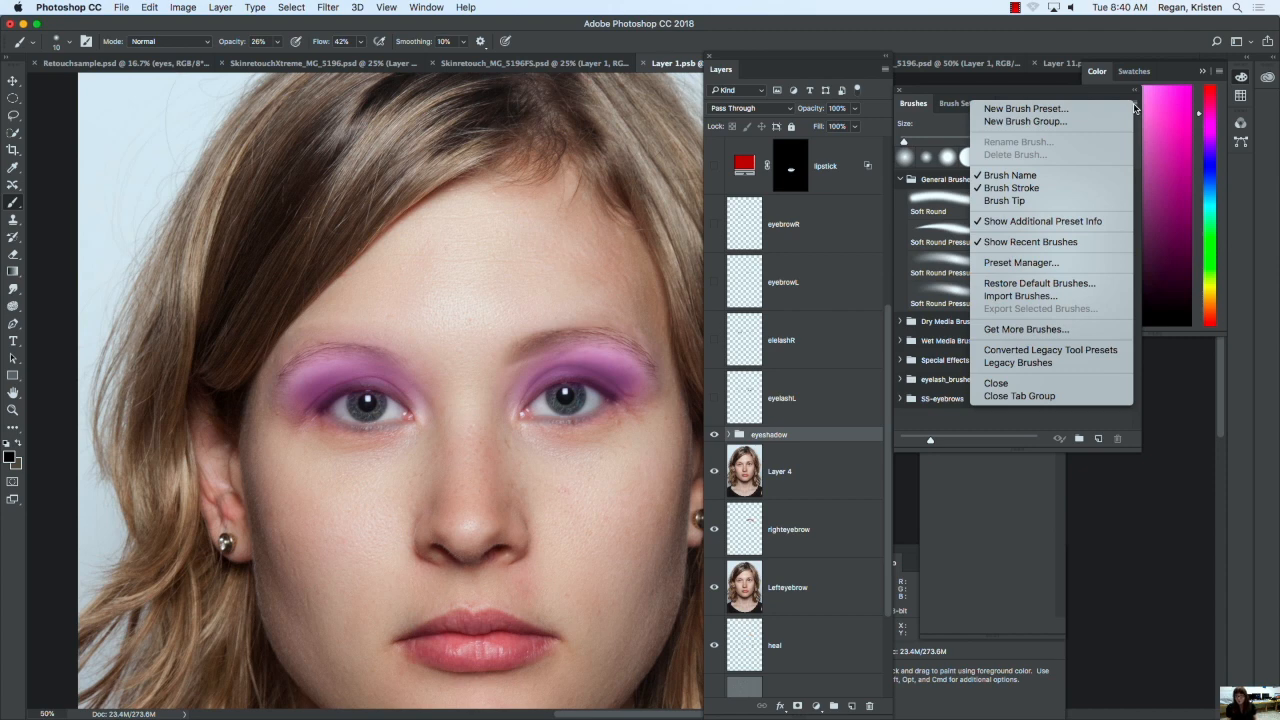
{"action": "left_click", "coordinate": [1068, 296]}
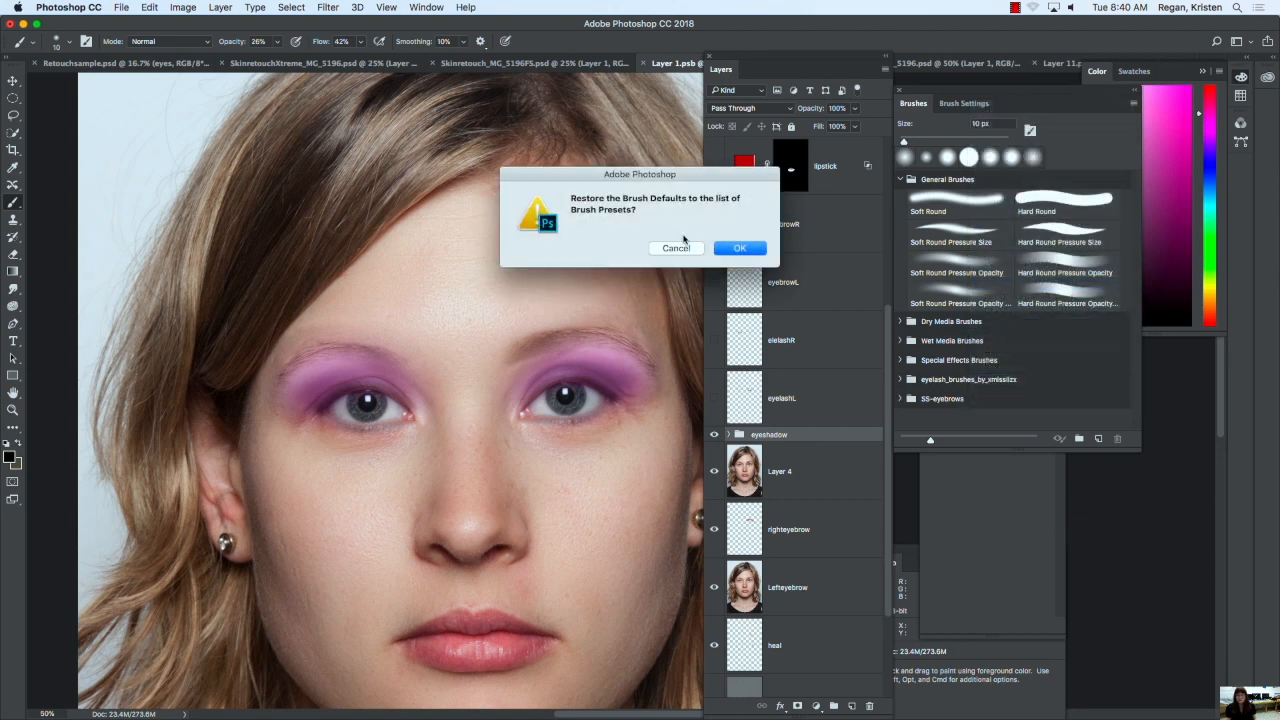
{"action": "left_click", "coordinate": [682, 256]}
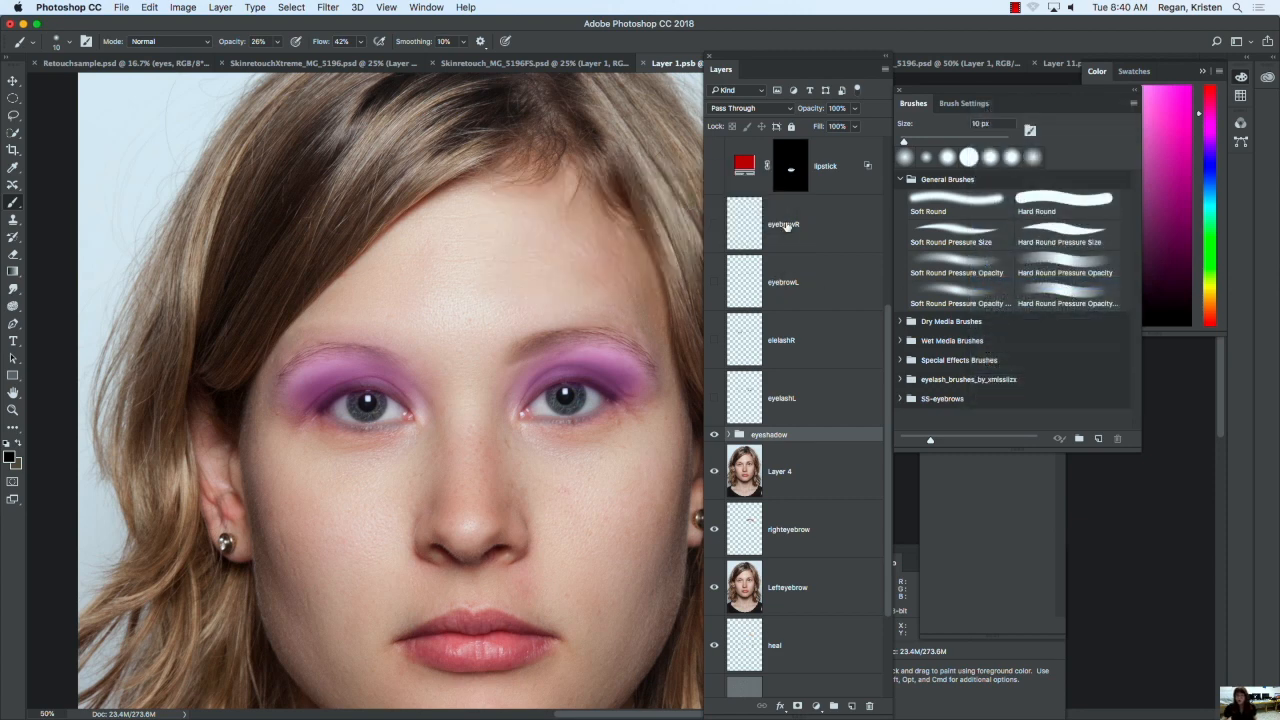
Step: Browse the Downloads and Documents folders from the Import Brushes dialog and cancel the import
{"action": "left_click", "coordinate": [1133, 103]}
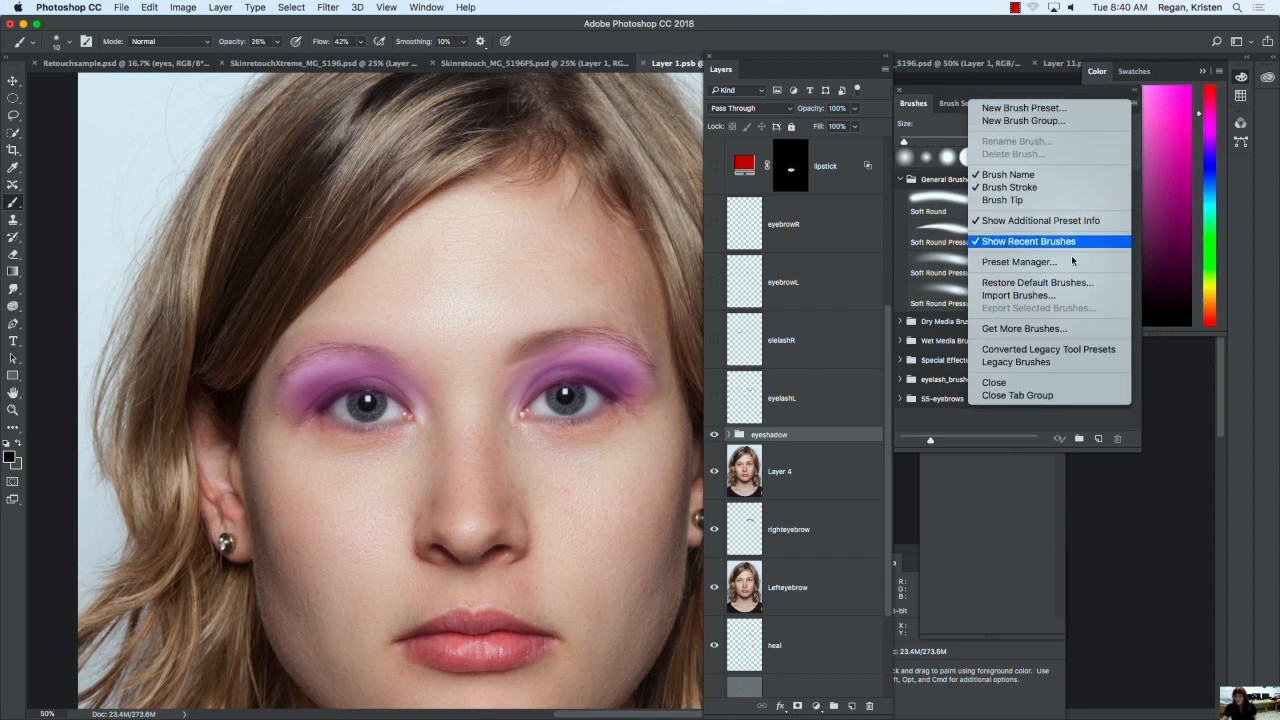
{"action": "left_click", "coordinate": [1059, 296]}
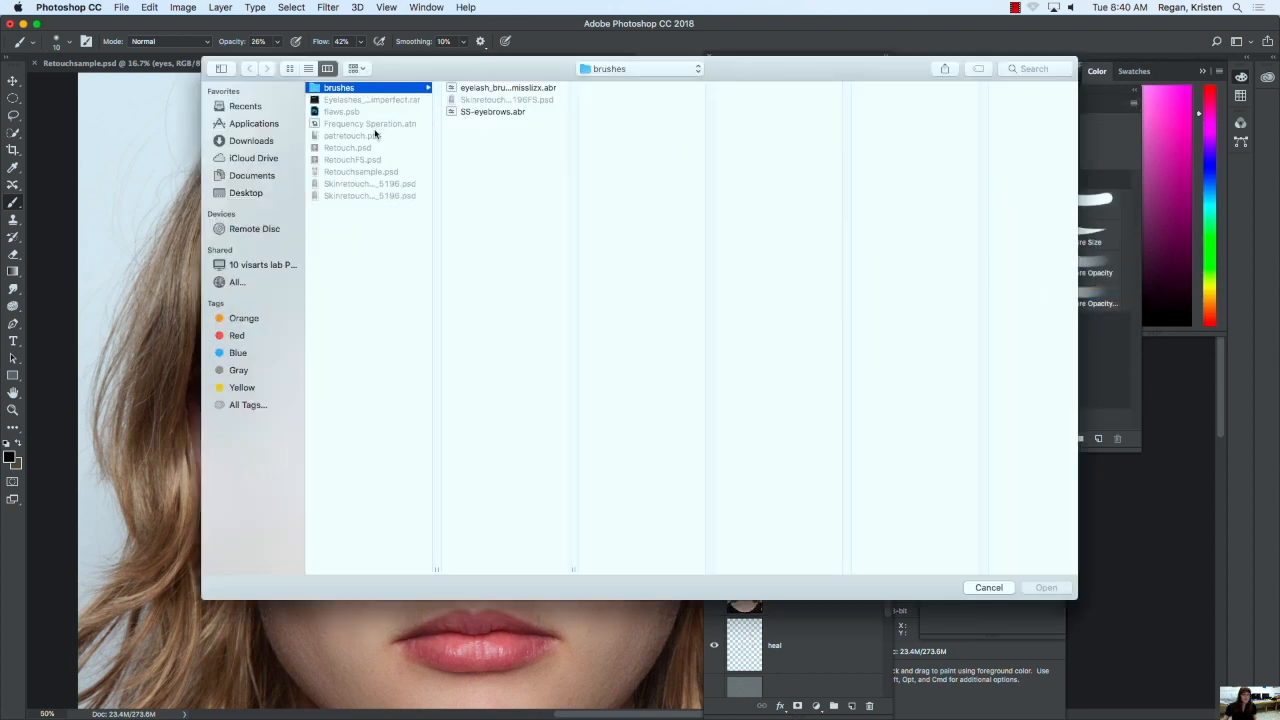
{"action": "left_click", "coordinate": [233, 143]}
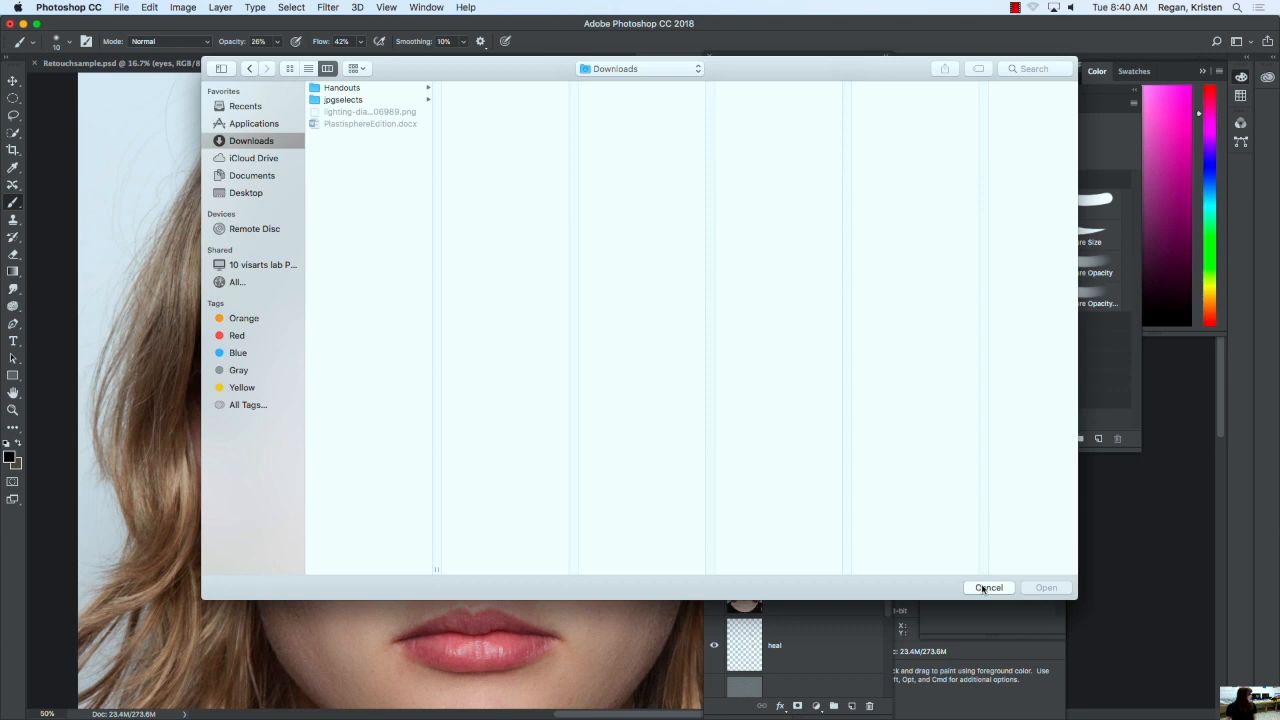
{"action": "left_click", "coordinate": [240, 177]}
{"action": "left_click", "coordinate": [985, 588]}
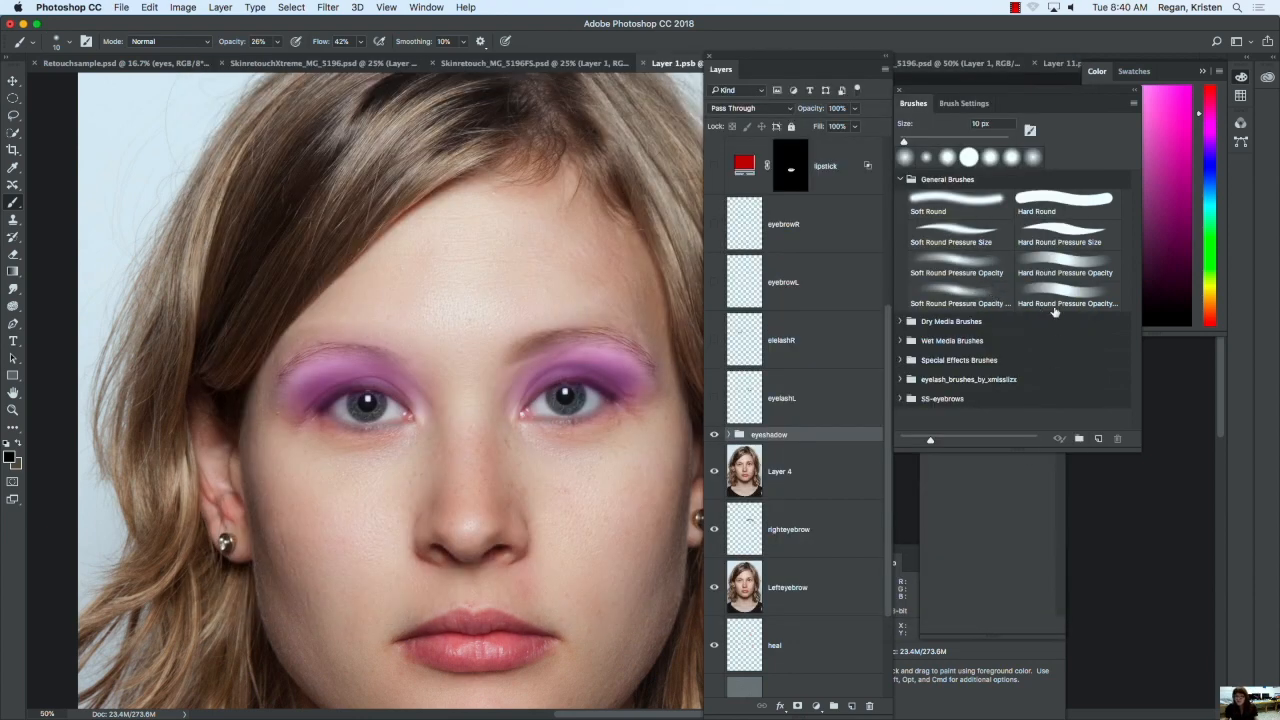
Step: Examine eyelash_brushes_by_xmisslizx.abr and SS-eyebrows.abr in the brushes folder as import candidates and cancel the import
{"action": "left_click", "coordinate": [1133, 107]}
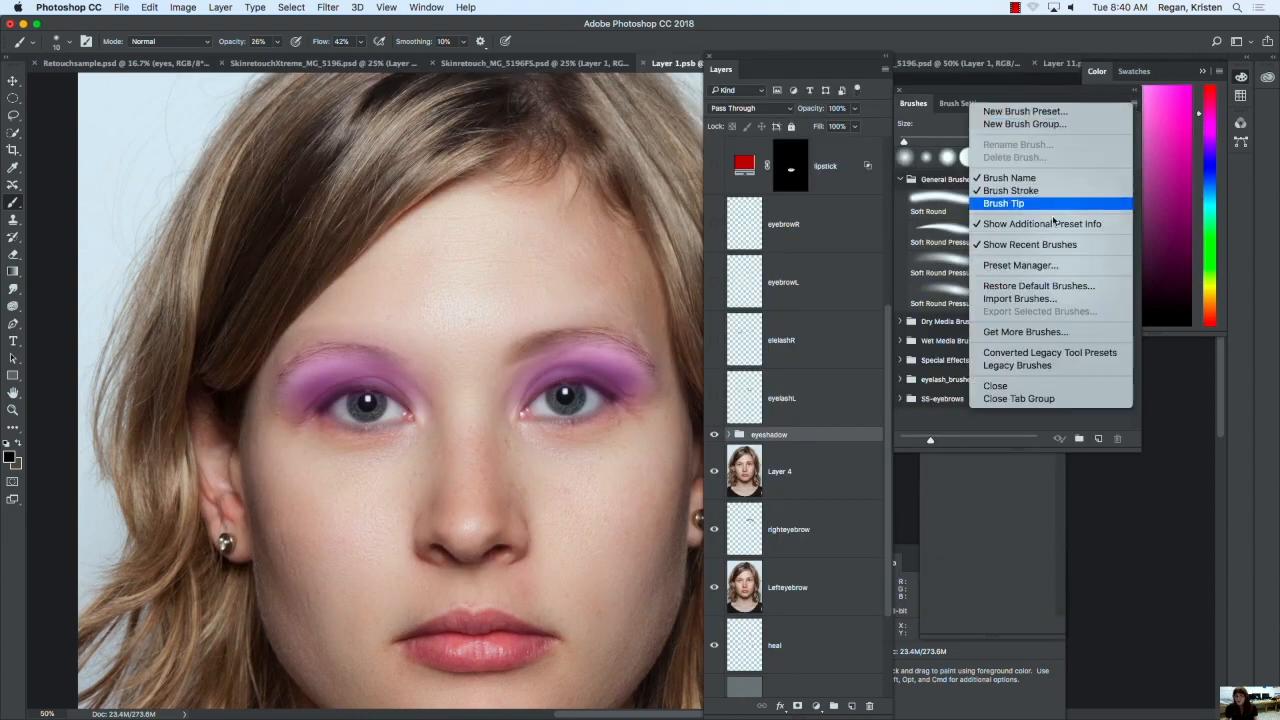
{"action": "left_click", "coordinate": [1041, 300]}
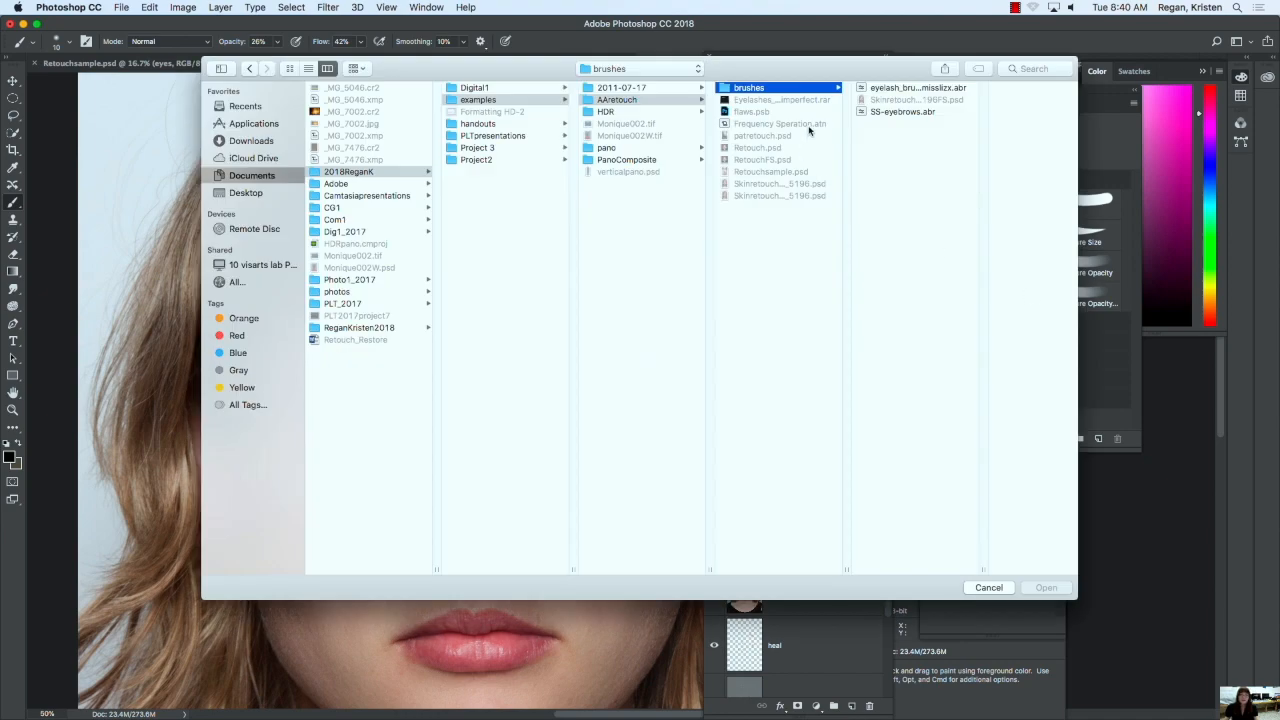
{"action": "left_click", "coordinate": [867, 89]}
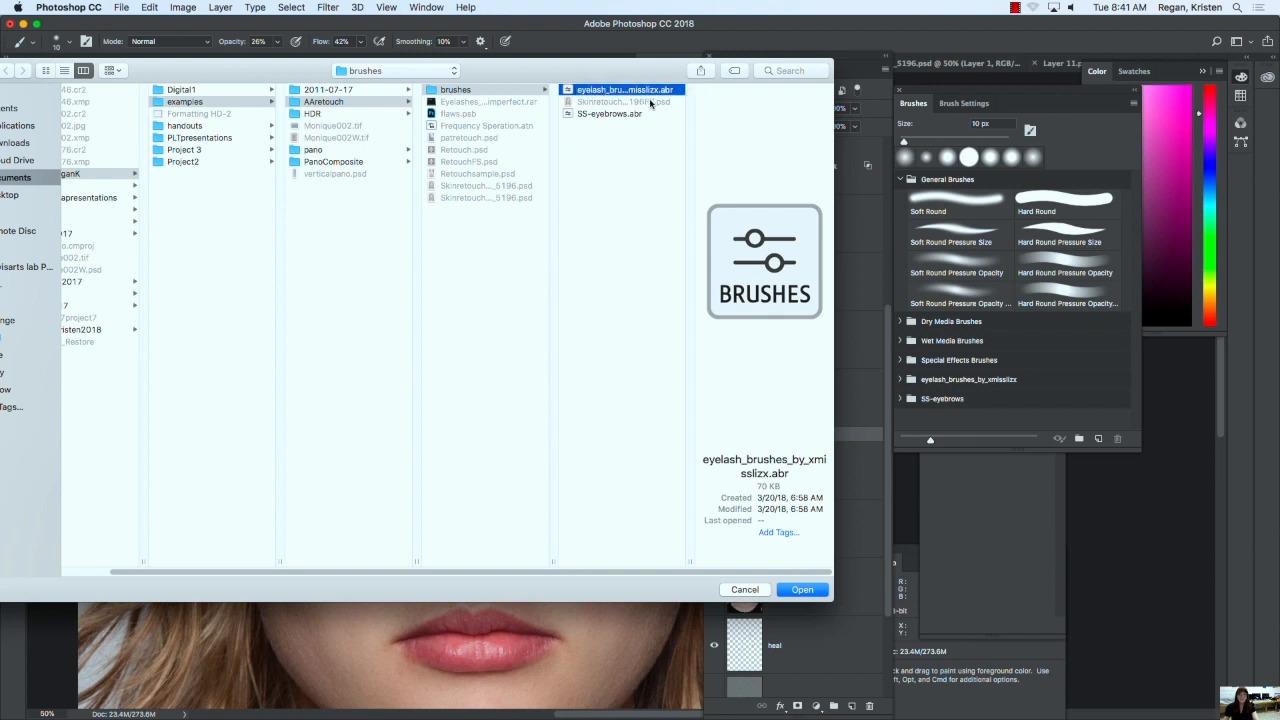
{"action": "left_click", "coordinate": [602, 114]}
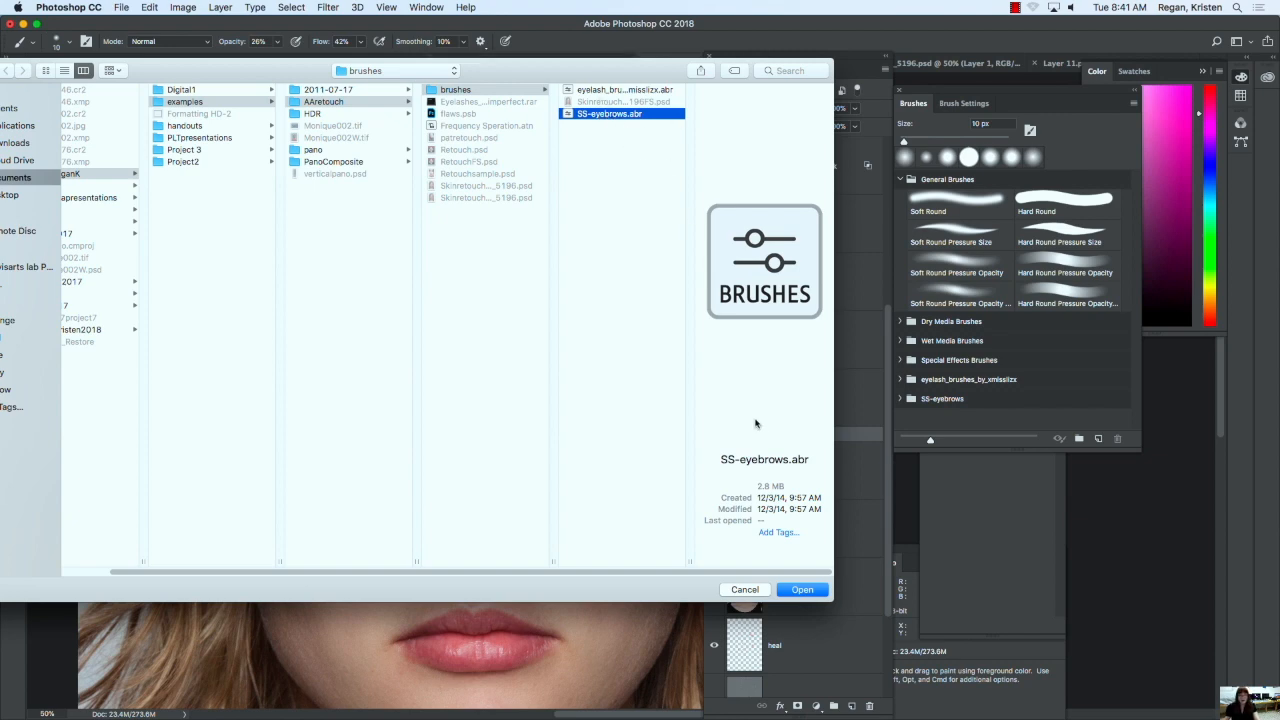
{"action": "left_click", "coordinate": [744, 590]}
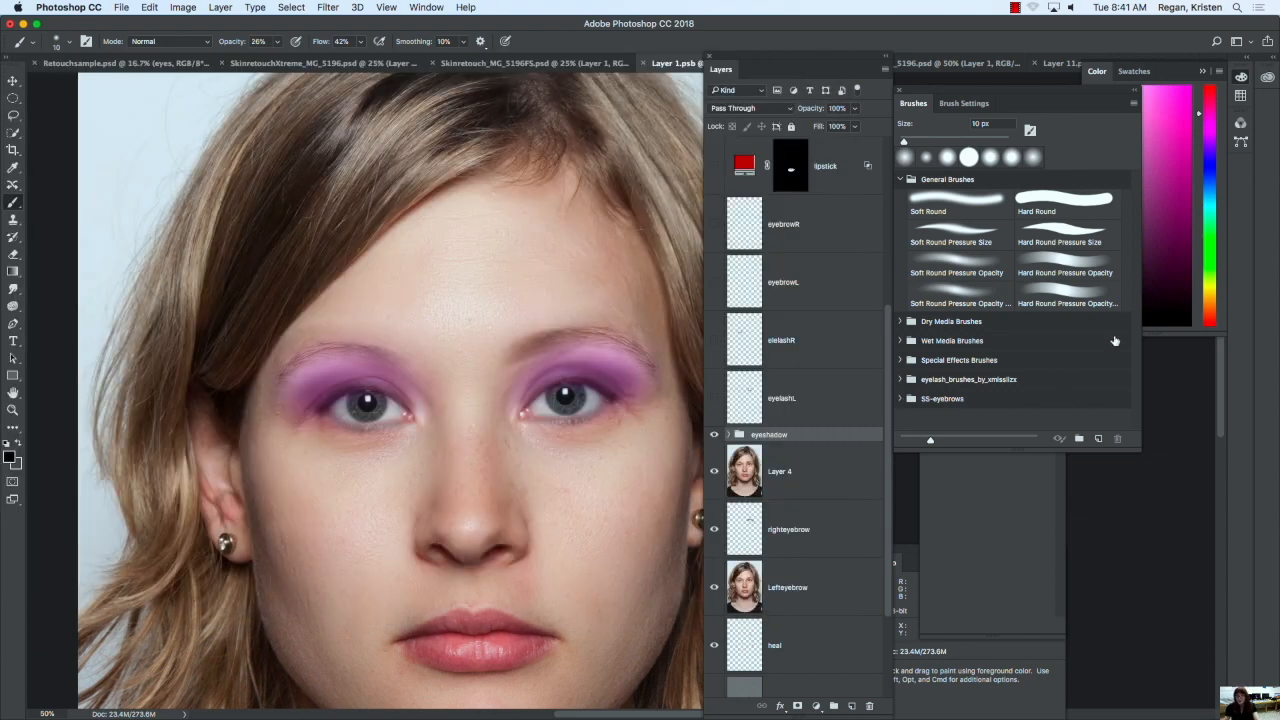
Step: Expand the eyelash_brushes_by_xmisslizx and SS-eyebrows brush folders and choose the eyelashes brush
{"action": "left_click", "coordinate": [899, 379]}
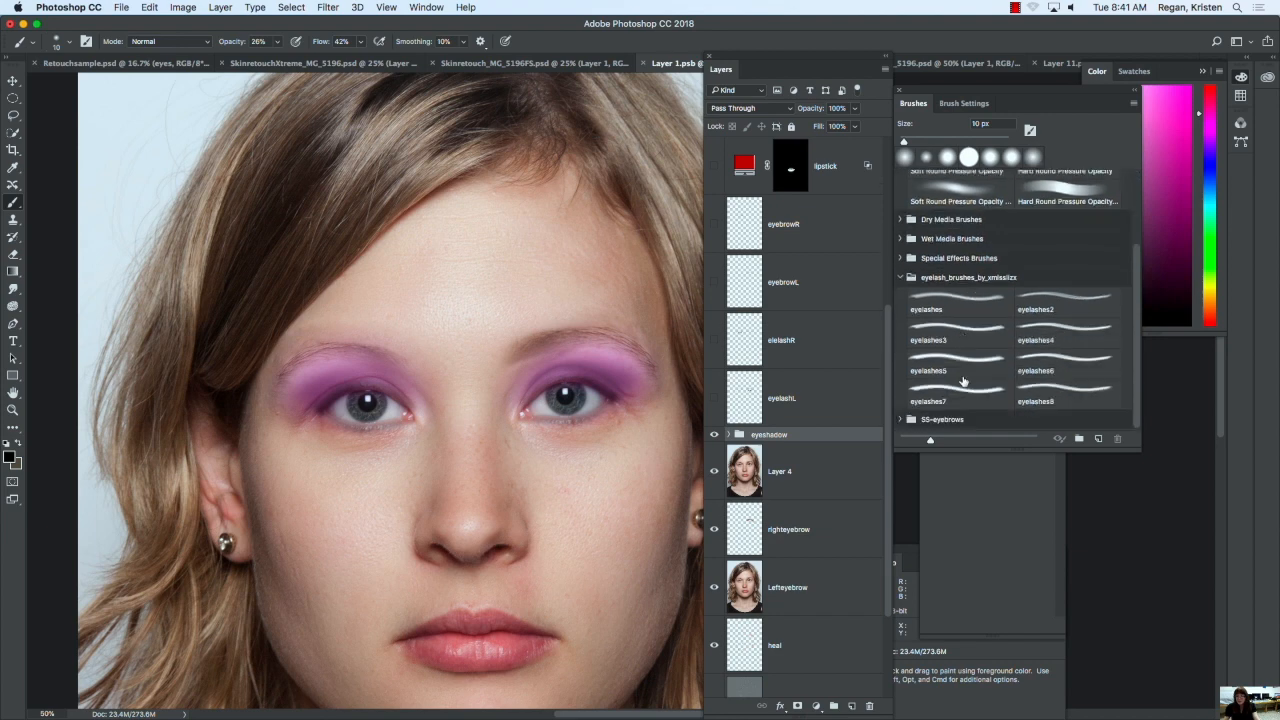
{"action": "left_click", "coordinate": [906, 419]}
{"action": "scroll", "coordinate": [956, 396], "scroll_direction": "down", "scroll_amount": 10}
{"action": "scroll", "coordinate": [973, 400], "scroll_direction": "up", "scroll_amount": 8}
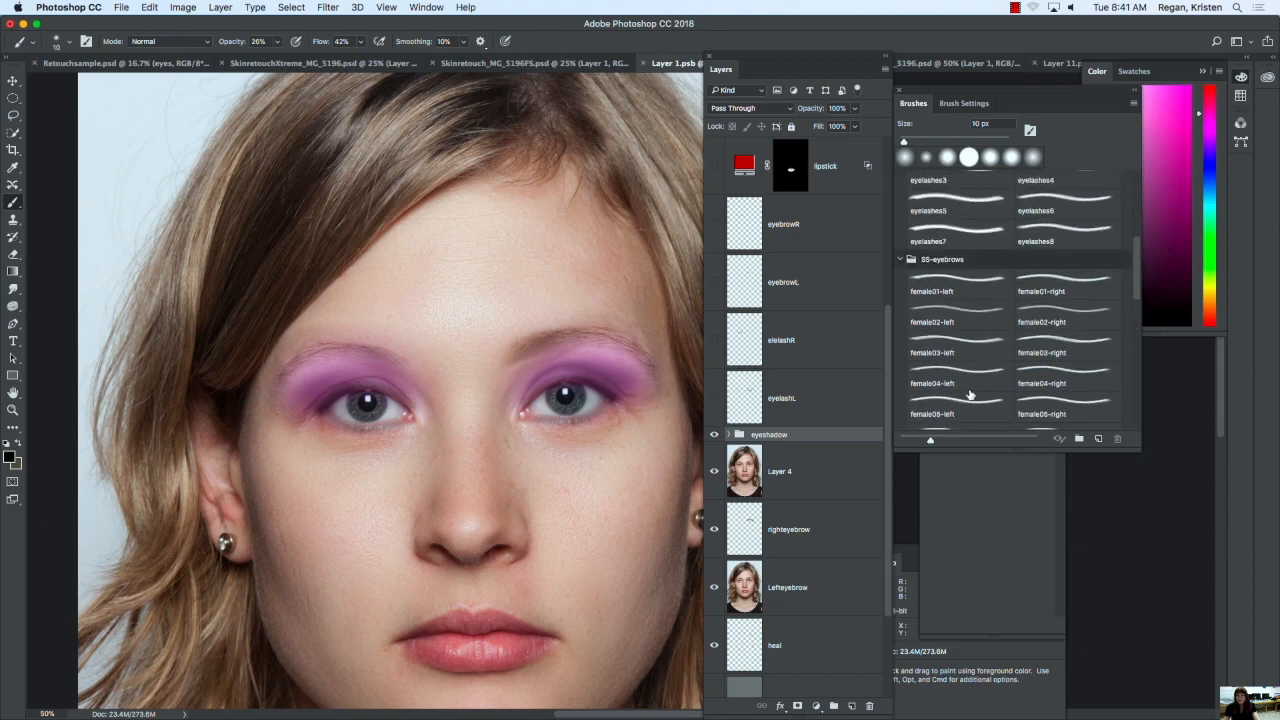
{"action": "scroll", "coordinate": [969, 396], "scroll_direction": "up", "scroll_amount": 6}
{"action": "scroll", "coordinate": [967, 396], "scroll_direction": "down", "scroll_amount": 1}
{"action": "left_click", "coordinate": [964, 388]}
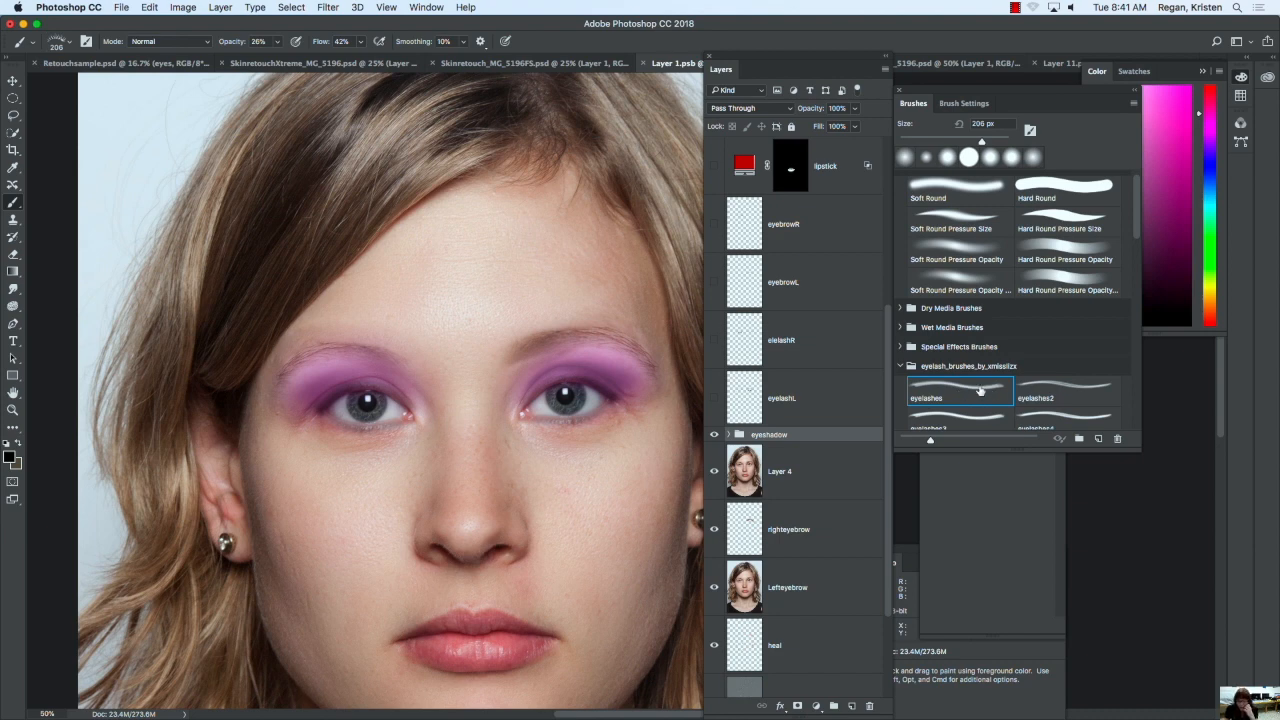
Step: Select Layer 4 and enlarge the eyelashes brush to 400 px
{"action": "left_click", "coordinate": [745, 473]}
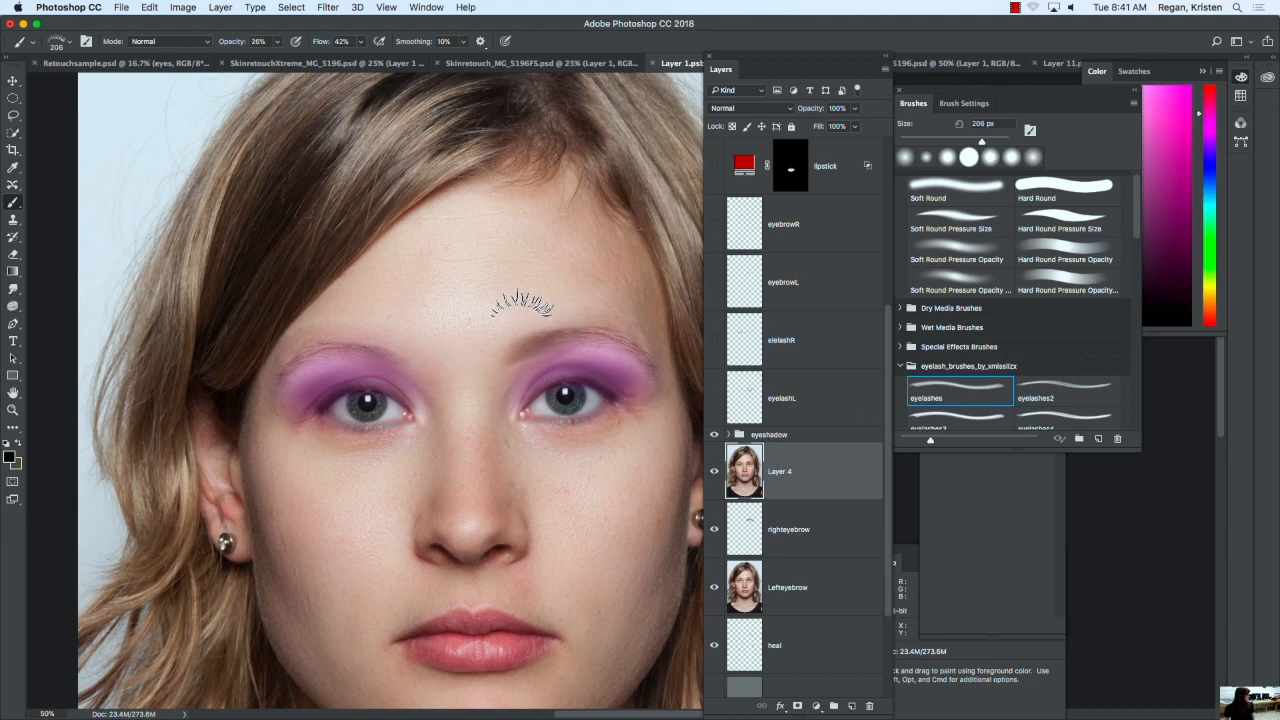
{"action": "key", "text": "bracketright"}
{"action": "key", "text": "bracketright"}
{"action": "key", "text": "bracketright"}
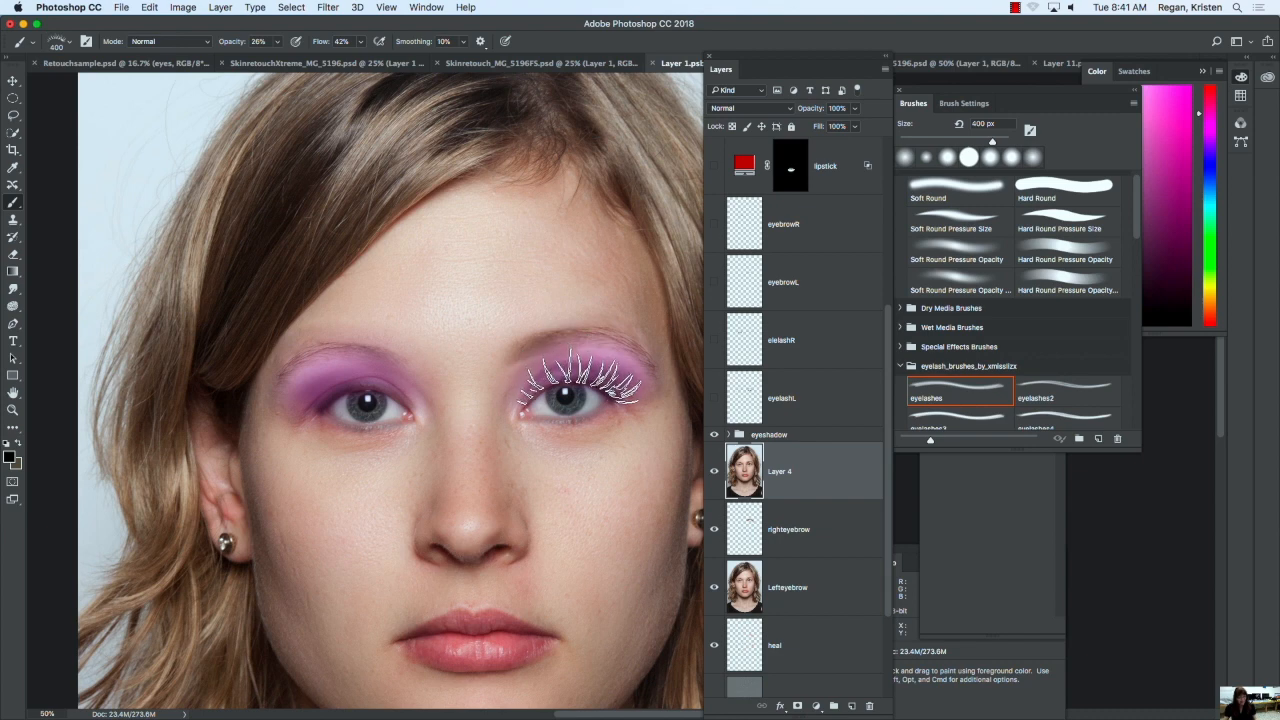
Step: Enable Shape Dynamics for the eyelashes brush, set its spacing to 30% and size to 216 px, and flip it horizontally
{"action": "left_click", "coordinate": [962, 105]}
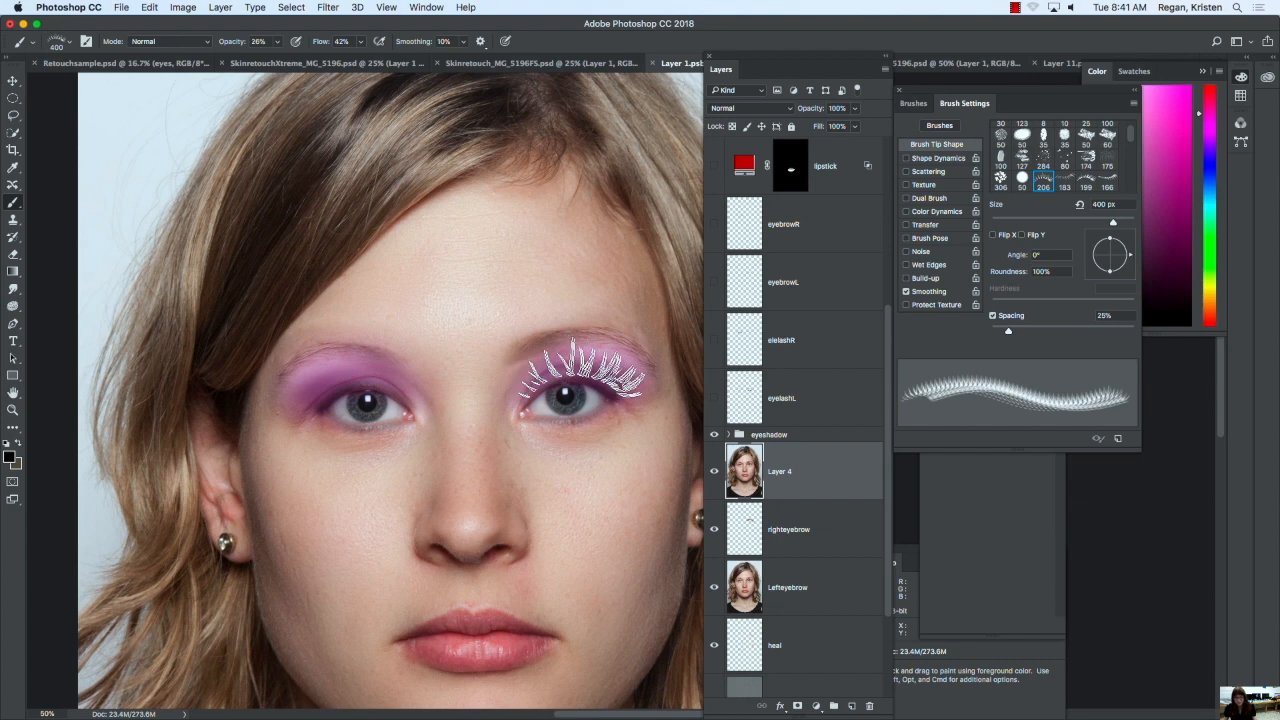
{"action": "left_click", "coordinate": [907, 159]}
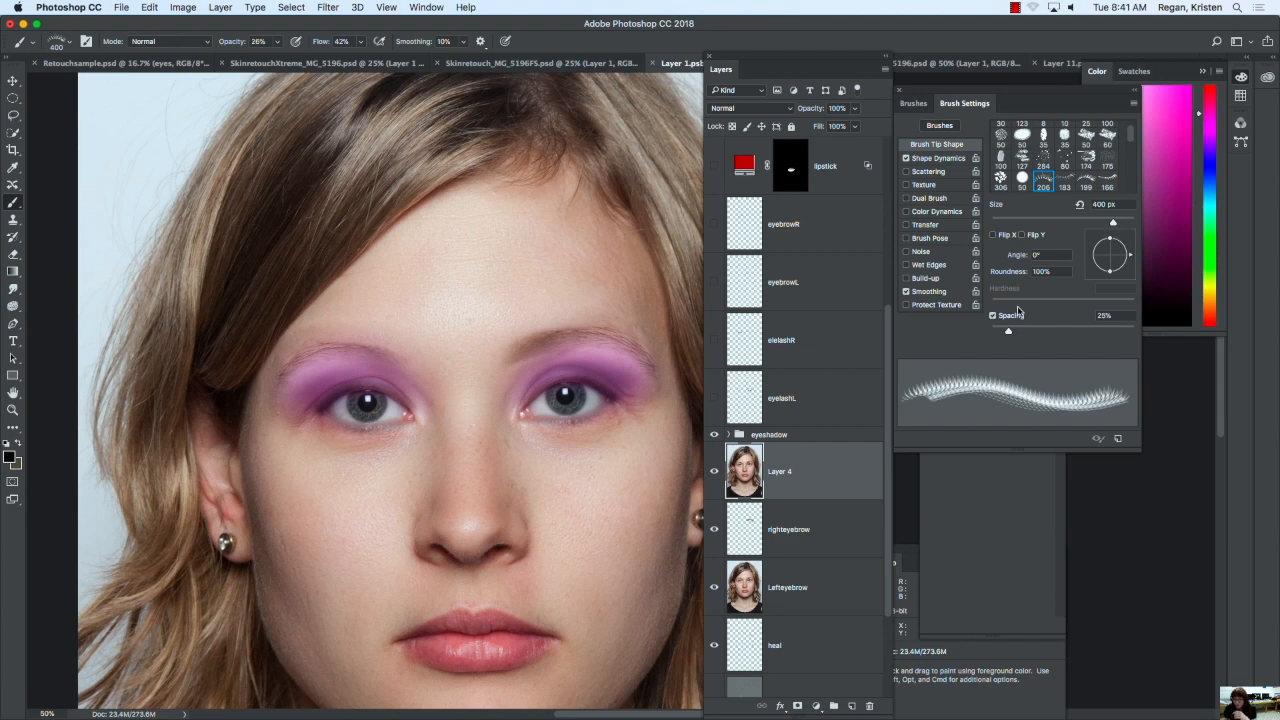
{"action": "mouse_move", "coordinate": [1007, 334]}
{"action": "left_mouse_down"}
{"action": "mouse_move", "coordinate": [990, 334]}
{"action": "mouse_move", "coordinate": [1012, 334]}
{"action": "left_mouse_up"}
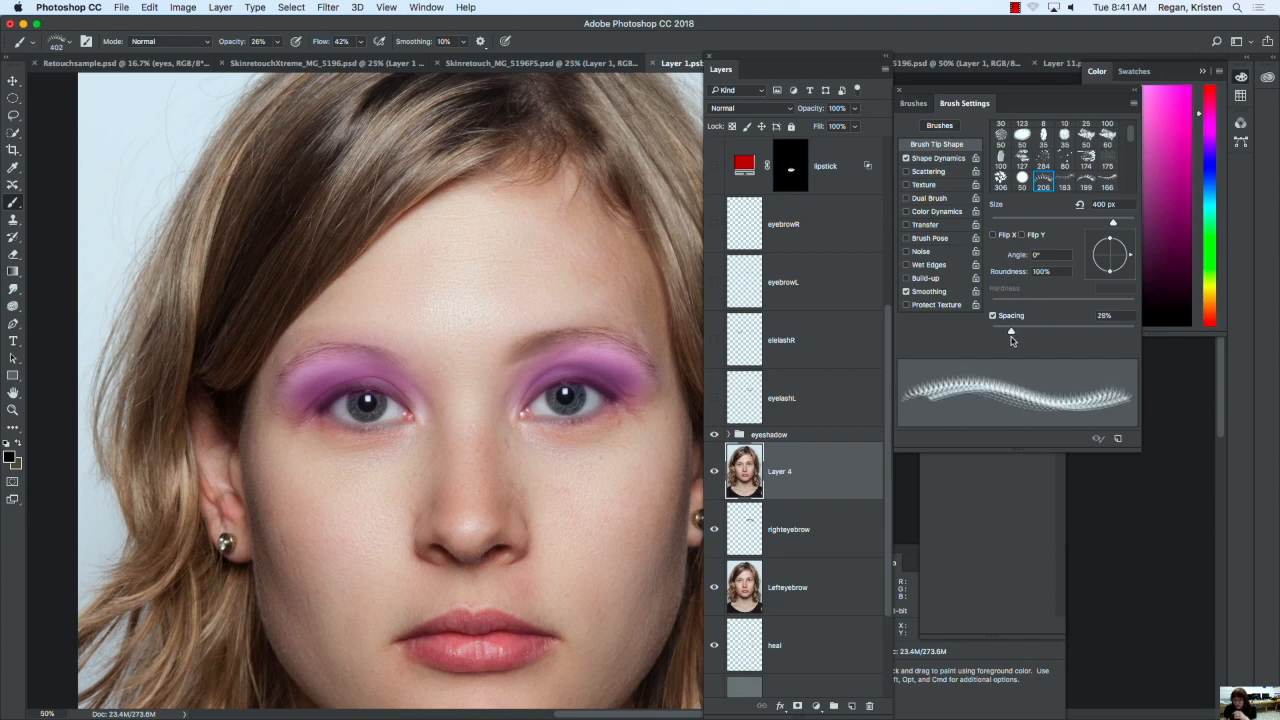
{"action": "left_click_drag", "start_coordinate": [1112, 224], "coordinate": [1100, 224]}
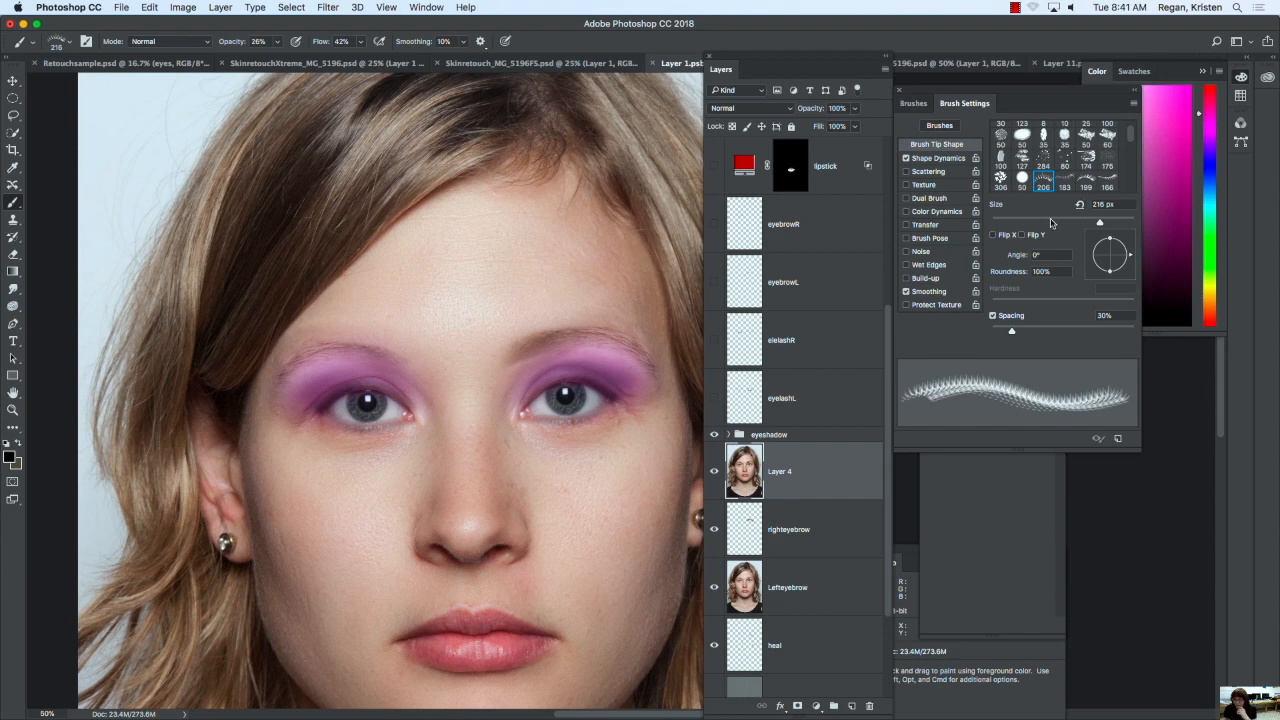
{"action": "left_click", "coordinate": [993, 235]}
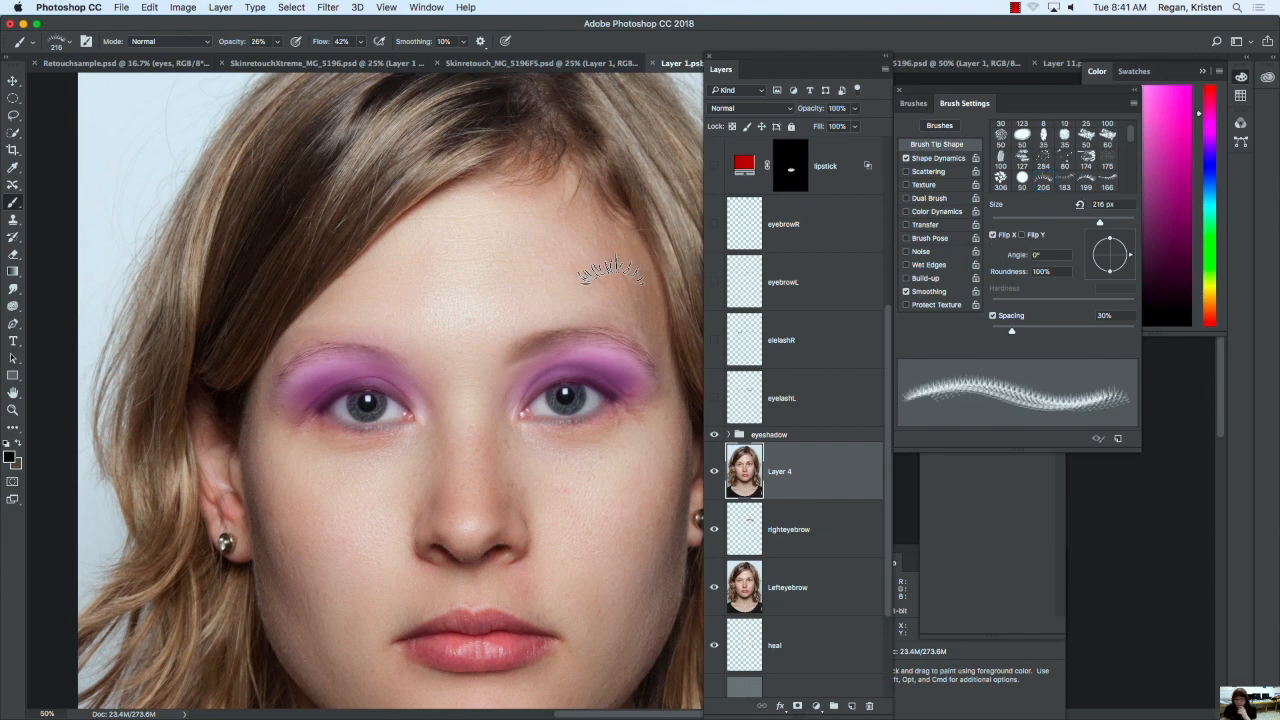
Step: Enable Brush Pose alongside Shape Dynamics for the eyelashes brush, keep it flipped only horizontally, and enlarge it to 400 px
{"action": "left_click", "coordinate": [993, 235]}
{"action": "left_click", "coordinate": [1021, 235]}
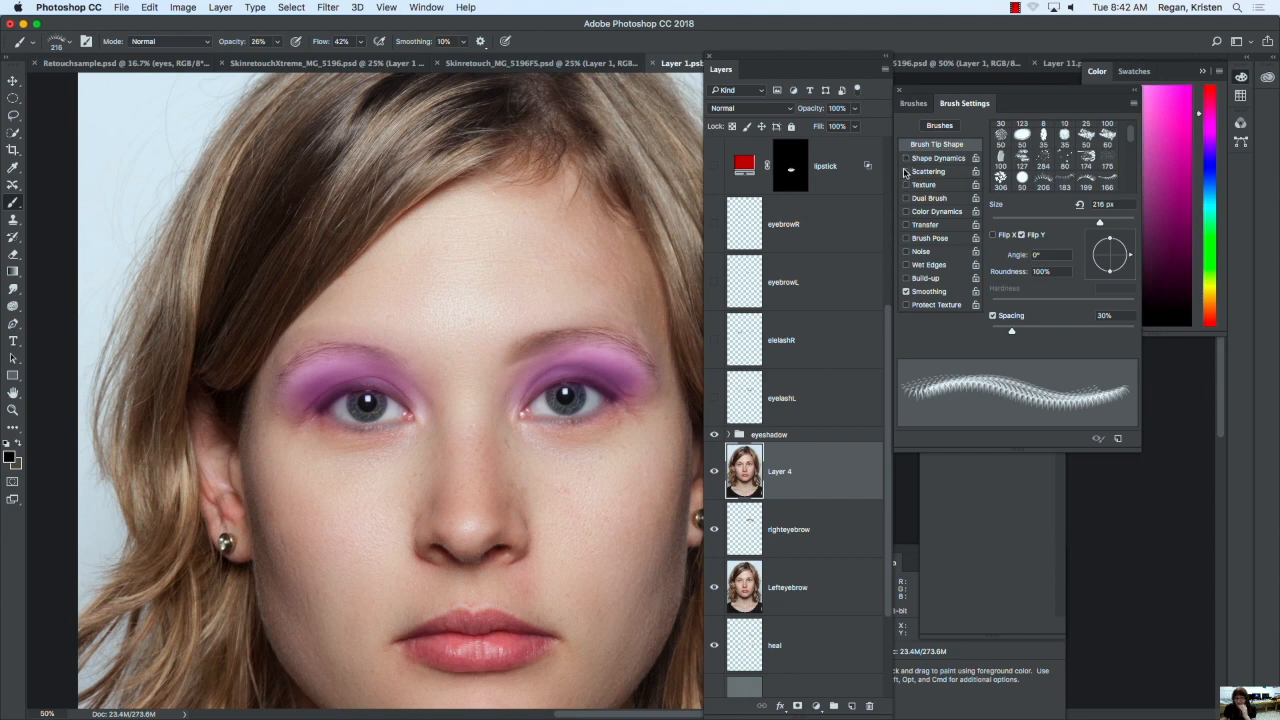
{"action": "left_click", "coordinate": [906, 225]}
{"action": "left_click", "coordinate": [906, 238]}
{"action": "left_click", "coordinate": [906, 225]}
{"action": "left_click", "coordinate": [907, 158]}
{"action": "left_click", "coordinate": [1011, 238]}
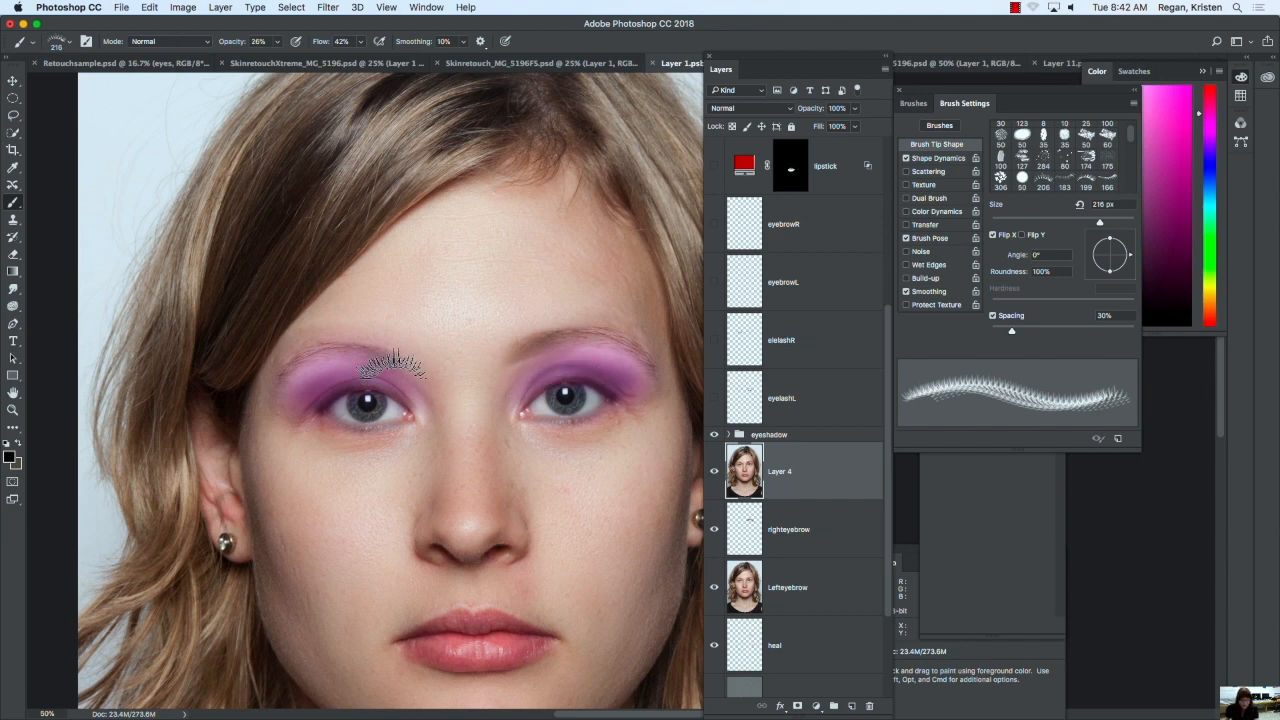
{"action": "key", "text": "bracketright"}
{"action": "key", "text": "bracketright"}
{"action": "key", "text": "bracketright"}
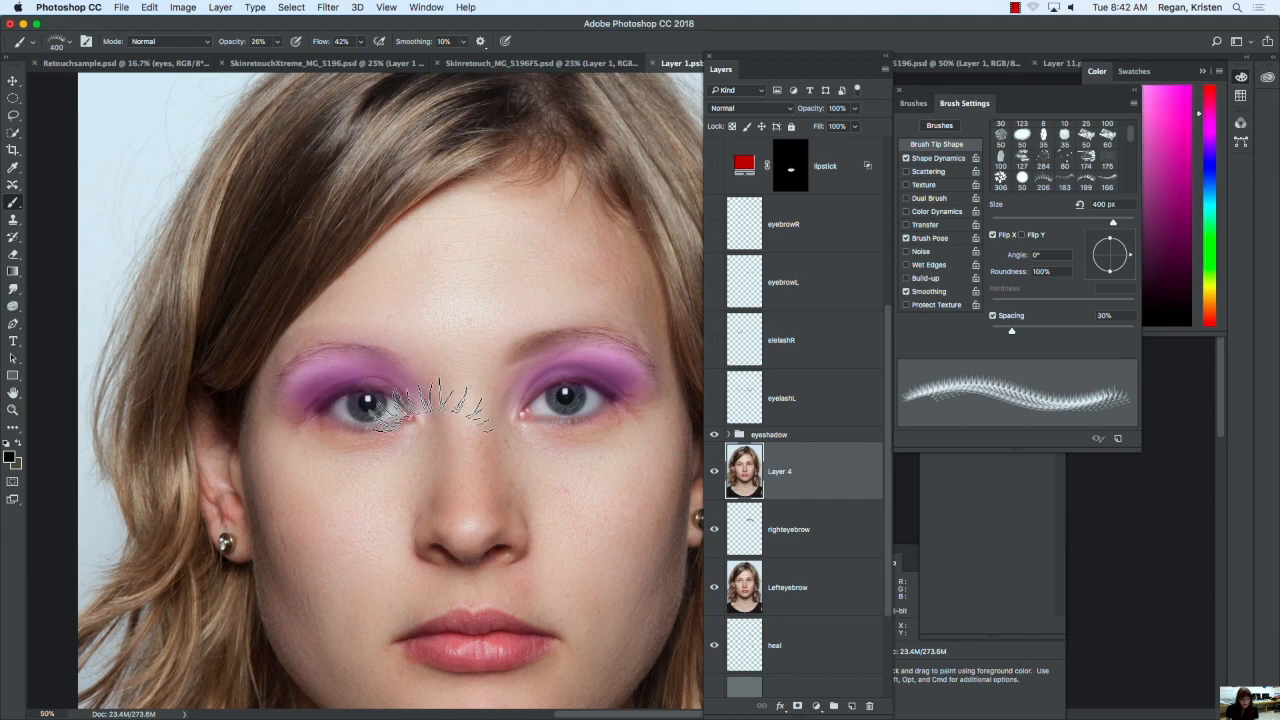
Step: Preview the eyelashL layer, hide it again, and add a new layer above it
{"action": "left_click", "coordinate": [827, 436]}
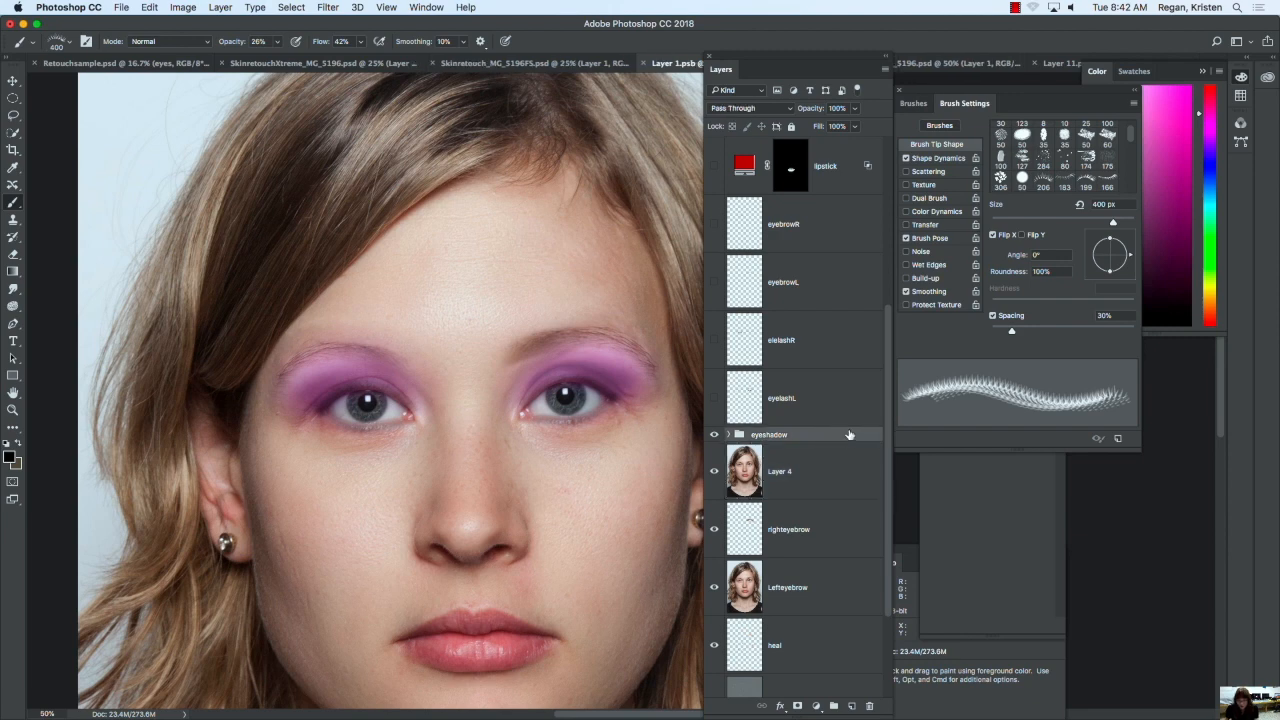
{"action": "left_click", "coordinate": [828, 400]}
{"action": "left_click", "coordinate": [714, 399]}
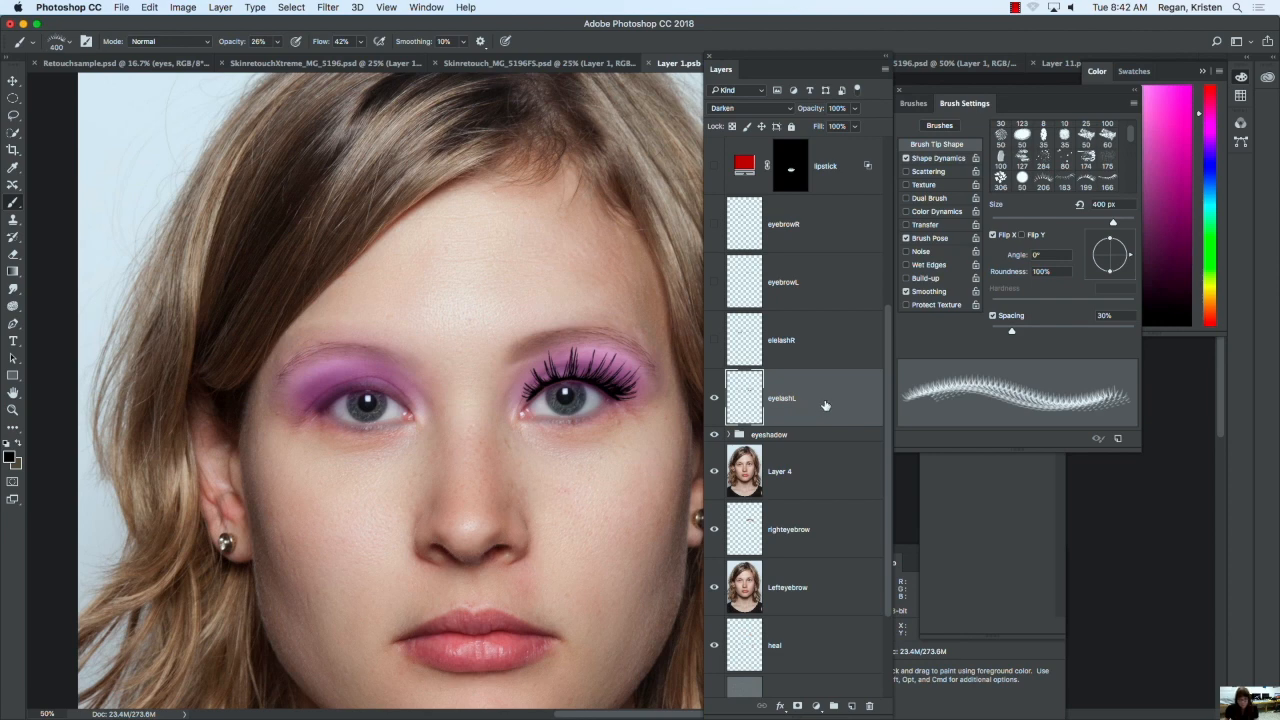
{"action": "left_click", "coordinate": [714, 399]}
{"action": "left_click", "coordinate": [852, 706]}
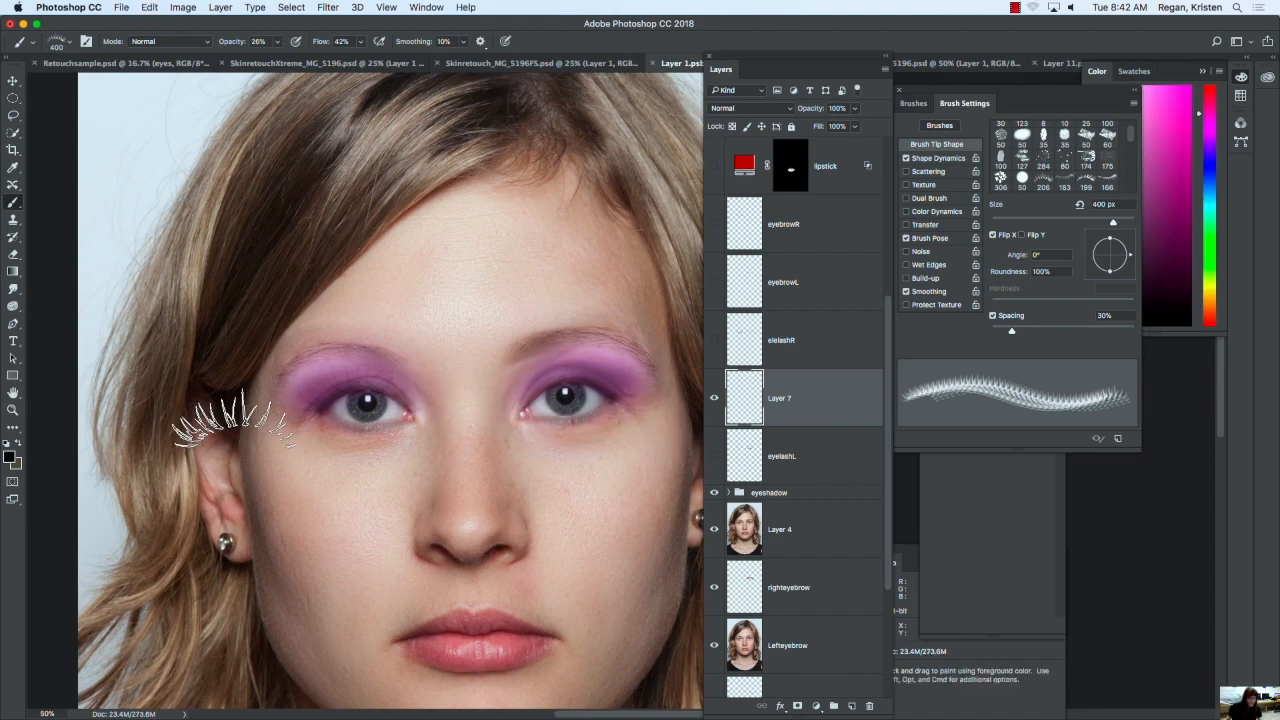
Step: Keep black (000000) as foreground, set brush opacity and flow to 100%, and stamp 300 px lashes on the upper lid beside the ear with the earring
{"action": "left_click", "coordinate": [11, 457]}
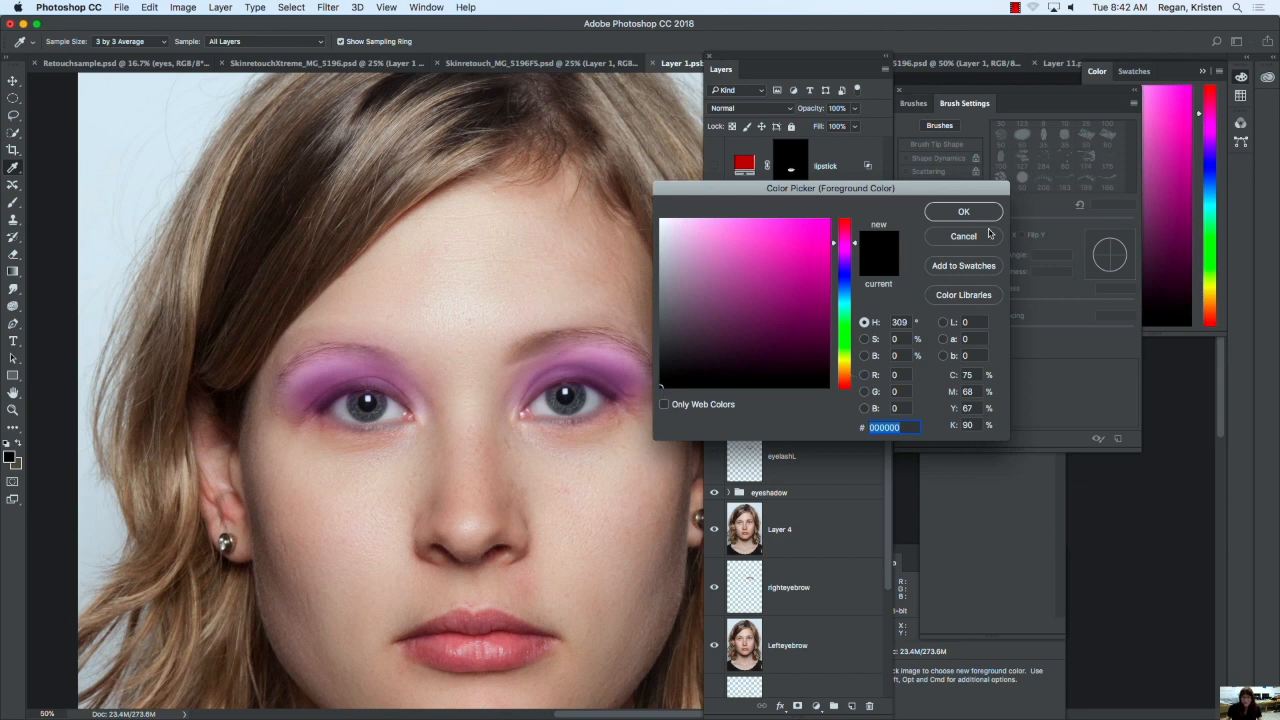
{"action": "left_click", "coordinate": [963, 212]}
{"action": "mouse_move", "coordinate": [277, 47]}
{"action": "left_mouse_down"}
{"action": "mouse_move", "coordinate": [349, 64]}
{"action": "mouse_move", "coordinate": [395, 57]}
{"action": "left_mouse_up"}
{"action": "mouse_move", "coordinate": [300, 390]}
{"action": "left_mouse_down"}
{"action": "mouse_move", "coordinate": [345, 375]}
{"action": "mouse_move", "coordinate": [405, 392]}
{"action": "left_mouse_up"}
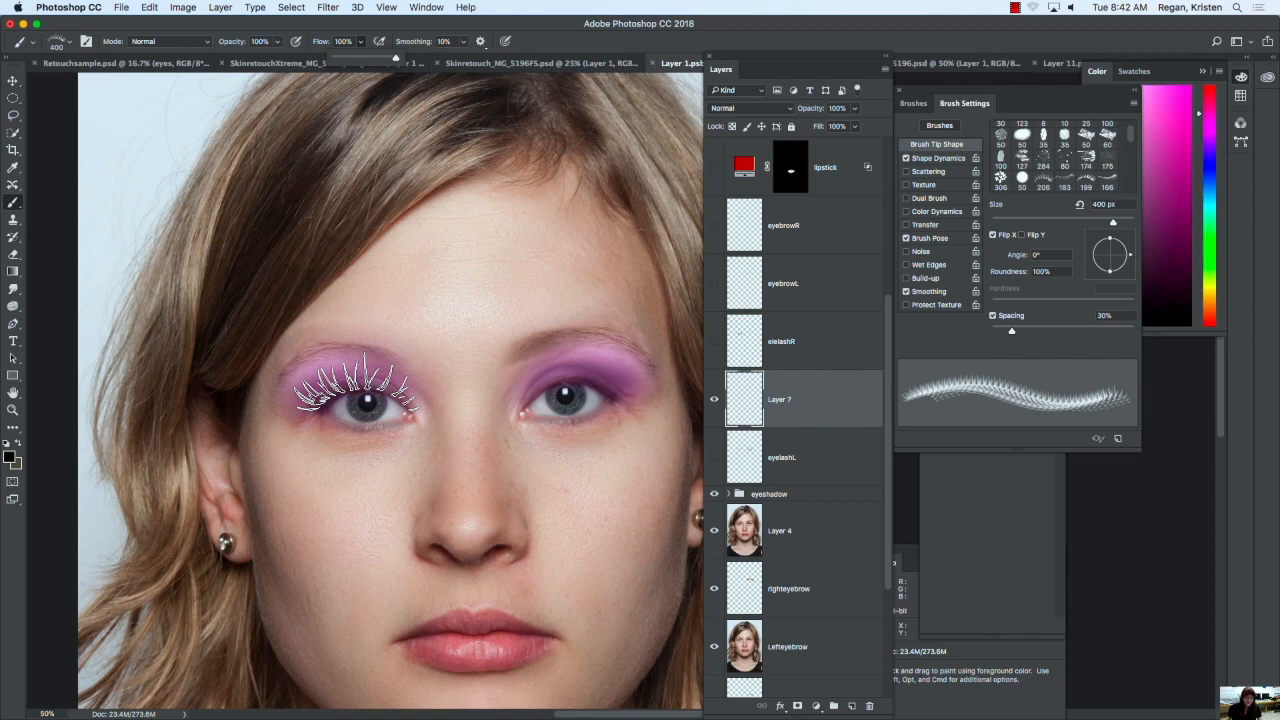
{"action": "key", "text": "bracketleft"}
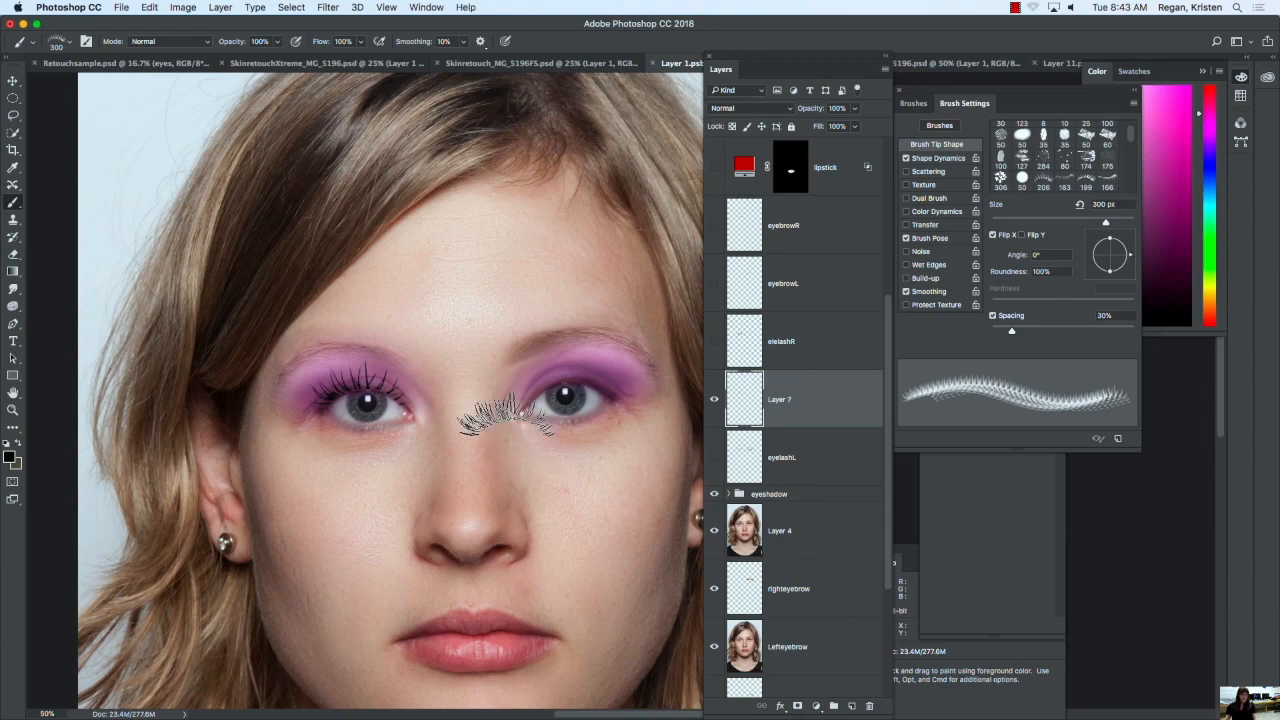
Step: Try painting a lash line along the inner upper lid with the Soft Round brush at 9 px, and undo the stroke
{"action": "key", "text": "super+plus"}
{"action": "key", "text": "super+plus"}
{"action": "key", "text": "super+plus"}
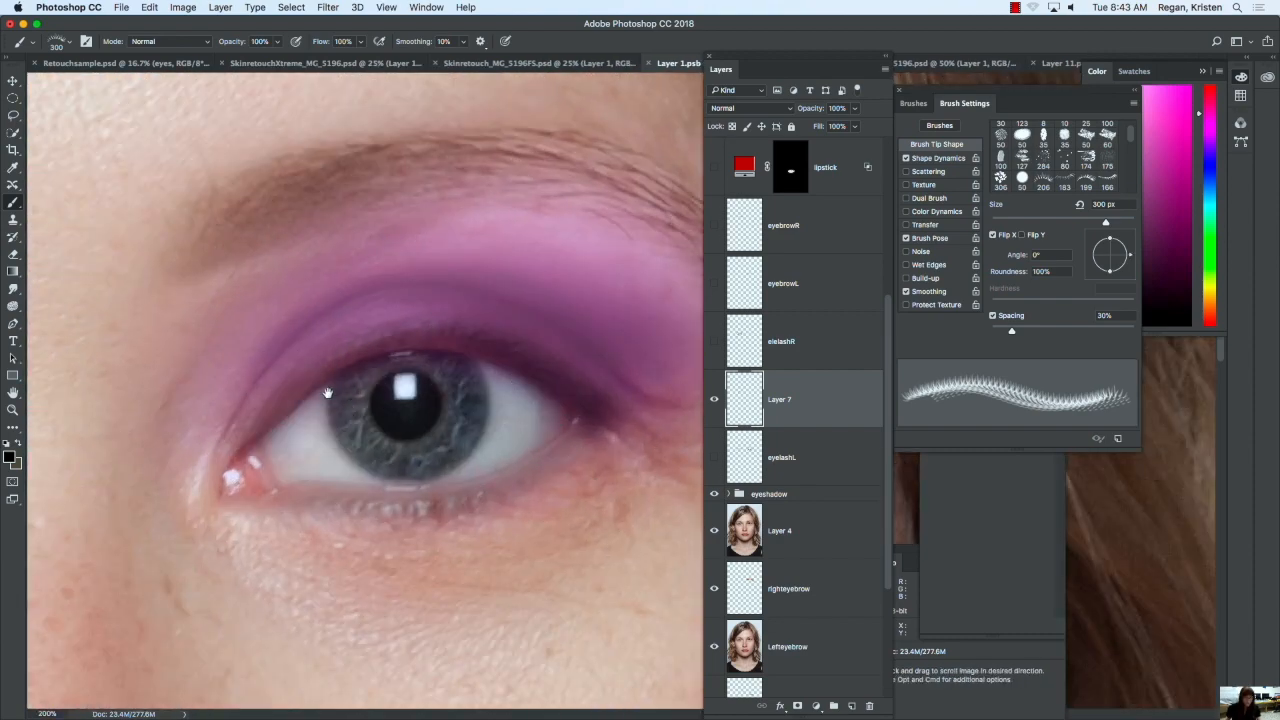
{"action": "left_click_drag", "start_coordinate": [378, 393], "coordinate": [734, 373]}
{"action": "mouse_move", "coordinate": [140, 342]}
{"action": "left_mouse_down"}
{"action": "mouse_move", "coordinate": [343, 342]}
{"action": "mouse_move", "coordinate": [462, 318]}
{"action": "left_mouse_up"}
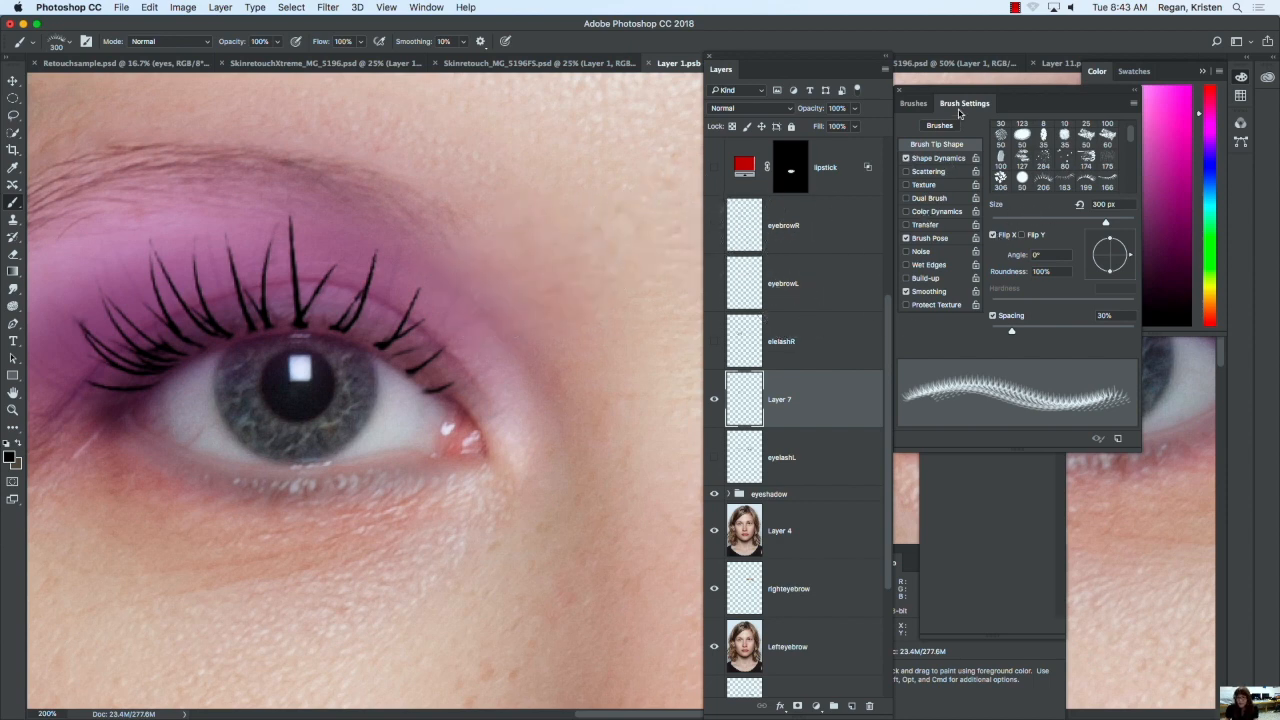
{"action": "left_click", "coordinate": [913, 103]}
{"action": "key", "text": "bracketleft"}
{"action": "key", "text": "bracketleft"}
{"action": "key", "text": "bracketleft"}
{"action": "key", "text": "bracketleft"}
{"action": "key", "text": "bracketleft"}
{"action": "key", "text": "bracketleft"}
{"action": "key", "text": "bracketleft"}
{"action": "key", "text": "bracketleft"}
{"action": "key", "text": "bracketleft"}
{"action": "key", "text": "bracketleft"}
{"action": "key", "text": "bracketleft"}
{"action": "key", "text": "bracketleft"}
{"action": "key", "text": "bracketleft"}
{"action": "key", "text": "bracketleft"}
{"action": "key", "text": "bracketleft"}
{"action": "key", "text": "bracketleft"}
{"action": "key", "text": "bracketleft"}
{"action": "key", "text": "bracketleft"}
{"action": "left_click_drag", "start_coordinate": [423, 381], "coordinate": [379, 351]}
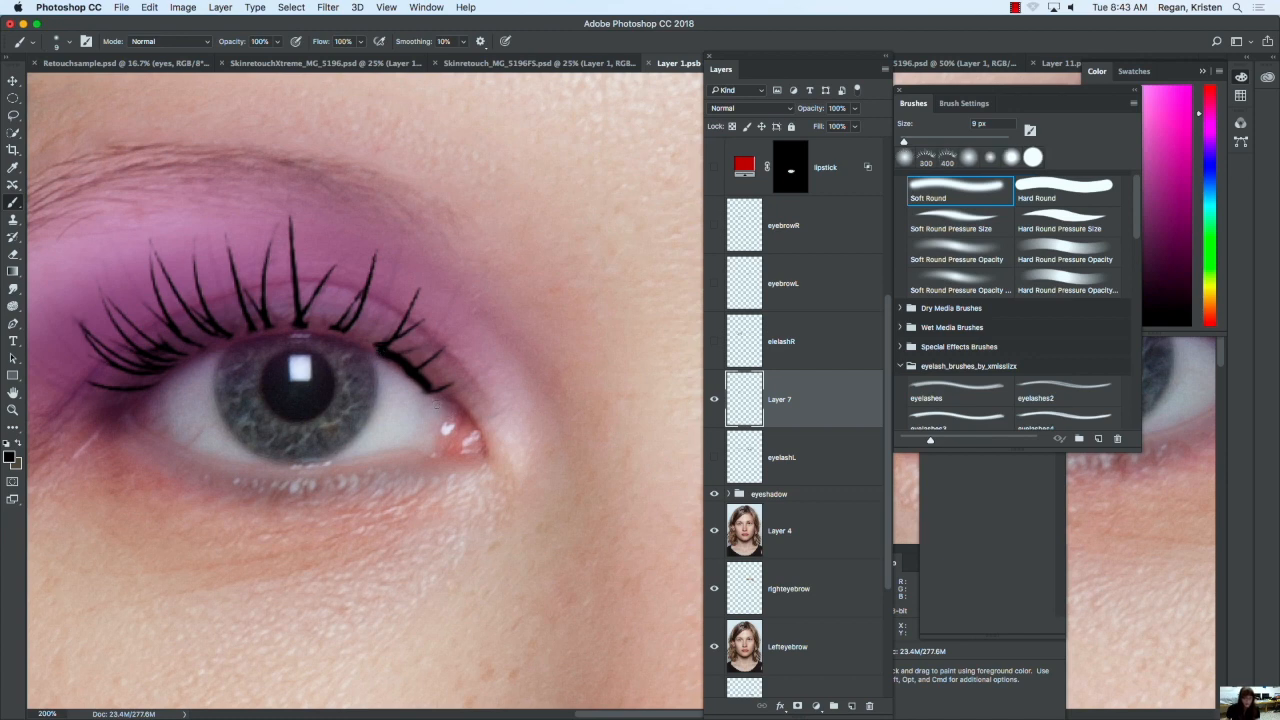
{"action": "key", "text": "super+z"}
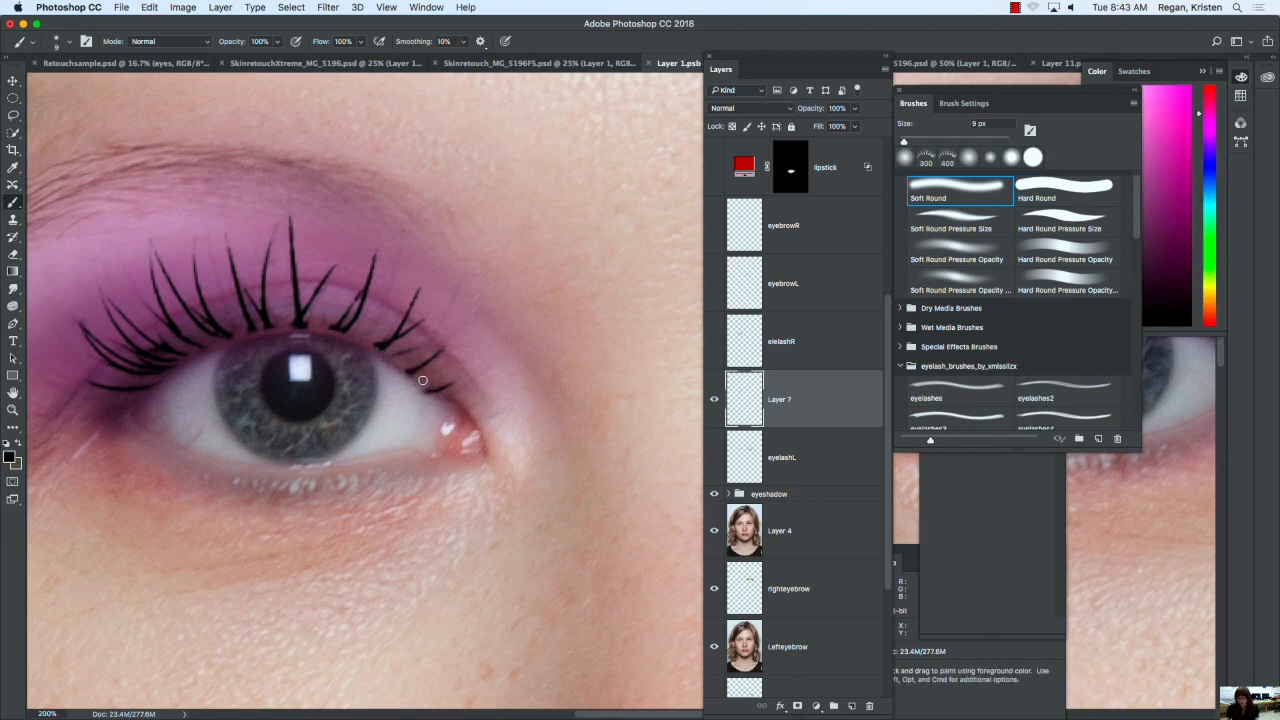
Step: Show the eyelashL layer at 75% opacity and delete Layer 7 with the test lashes
{"action": "left_click", "coordinate": [714, 399]}
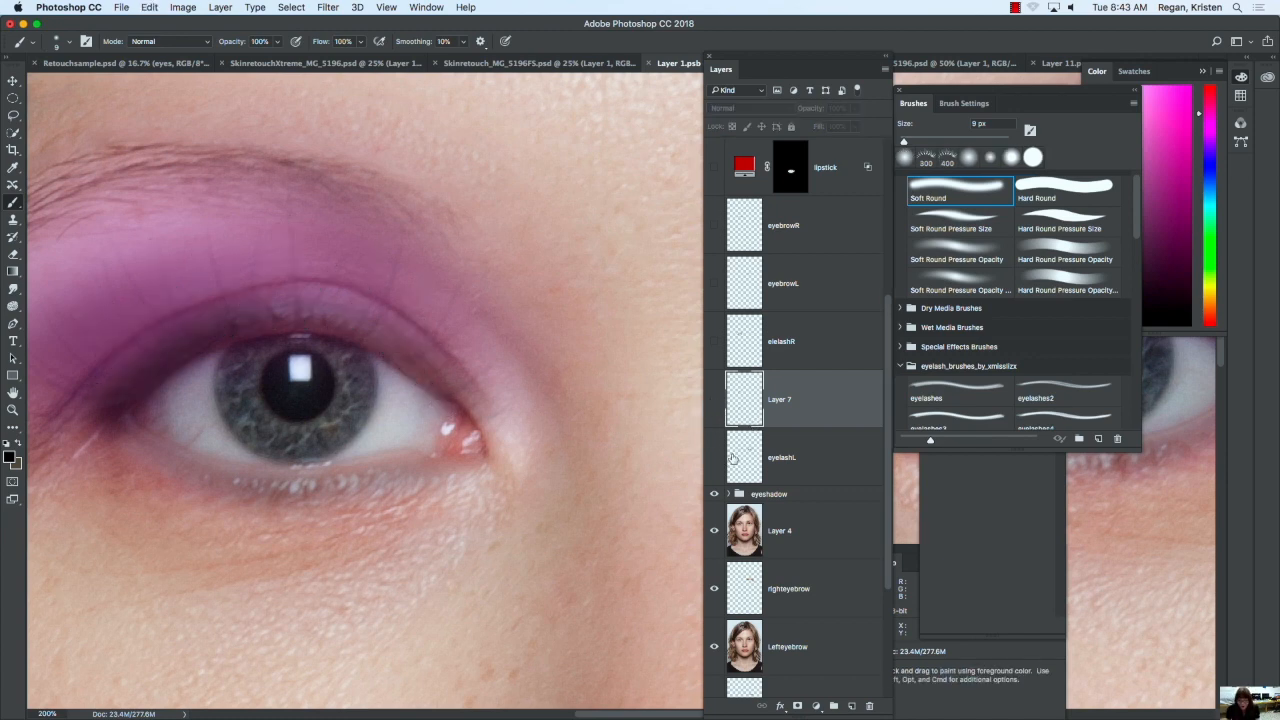
{"action": "left_click", "coordinate": [721, 458]}
{"action": "left_click", "coordinate": [715, 459]}
{"action": "left_click_drag", "start_coordinate": [371, 314], "coordinate": [625, 337]}
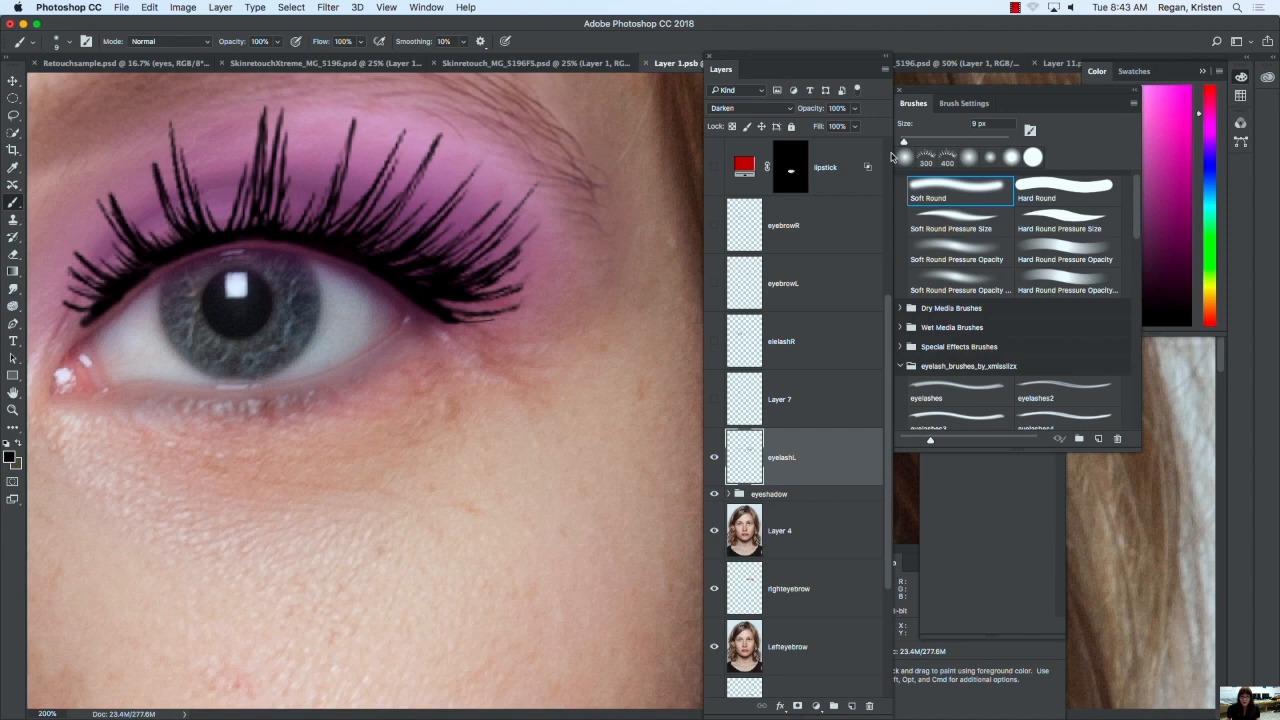
{"action": "left_click", "coordinate": [854, 108]}
{"action": "left_click_drag", "start_coordinate": [855, 126], "coordinate": [842, 126]}
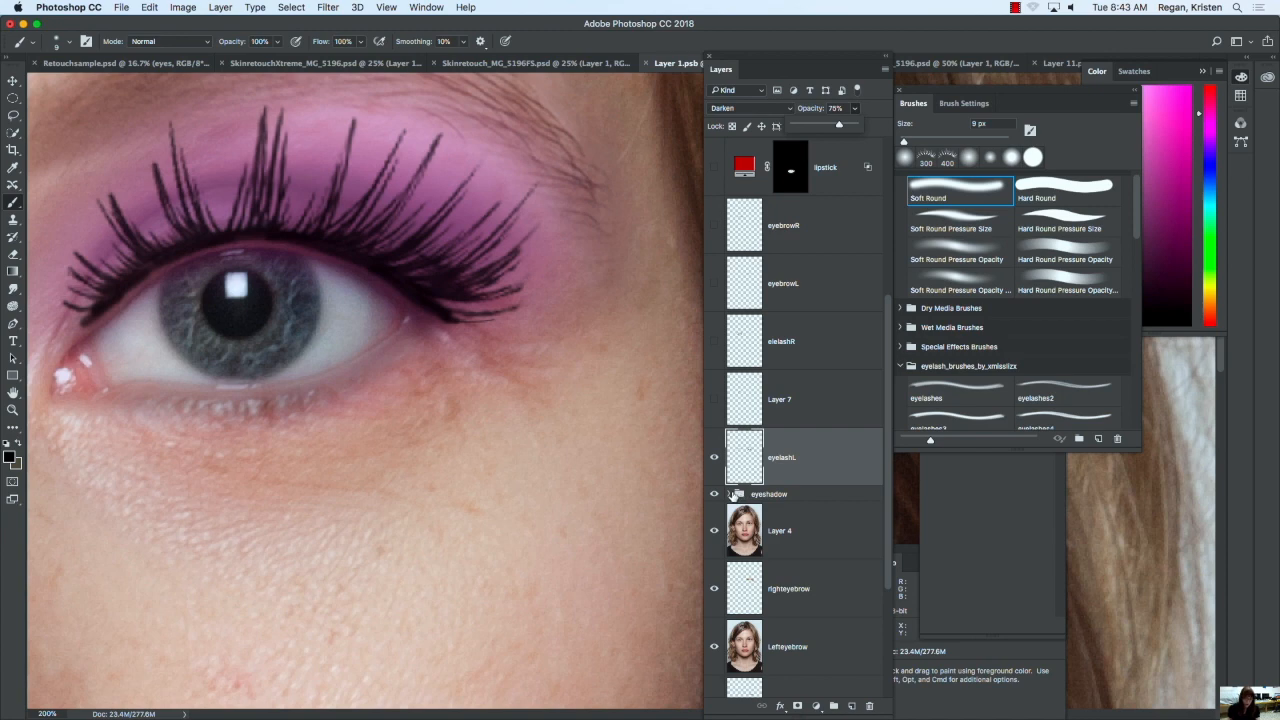
{"action": "left_click", "coordinate": [849, 402]}
{"action": "left_click_drag", "start_coordinate": [849, 393], "coordinate": [869, 706]}
Step: Duplicate the eyelashL layer, flip the copy horizontally with Free Transform, and move it onto the bare eye's upper lid
{"action": "left_click_drag", "start_coordinate": [834, 394], "coordinate": [850, 708]}
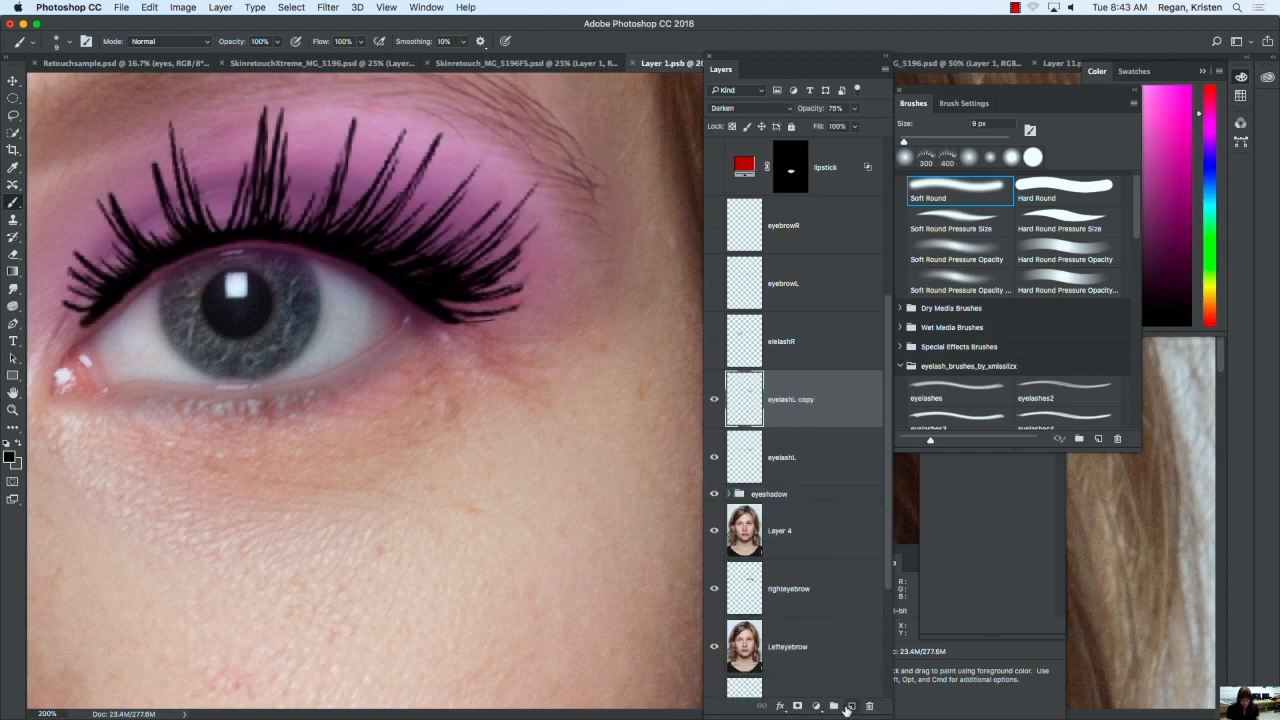
{"action": "key", "text": "super+minus"}
{"action": "key", "text": "super+minus"}
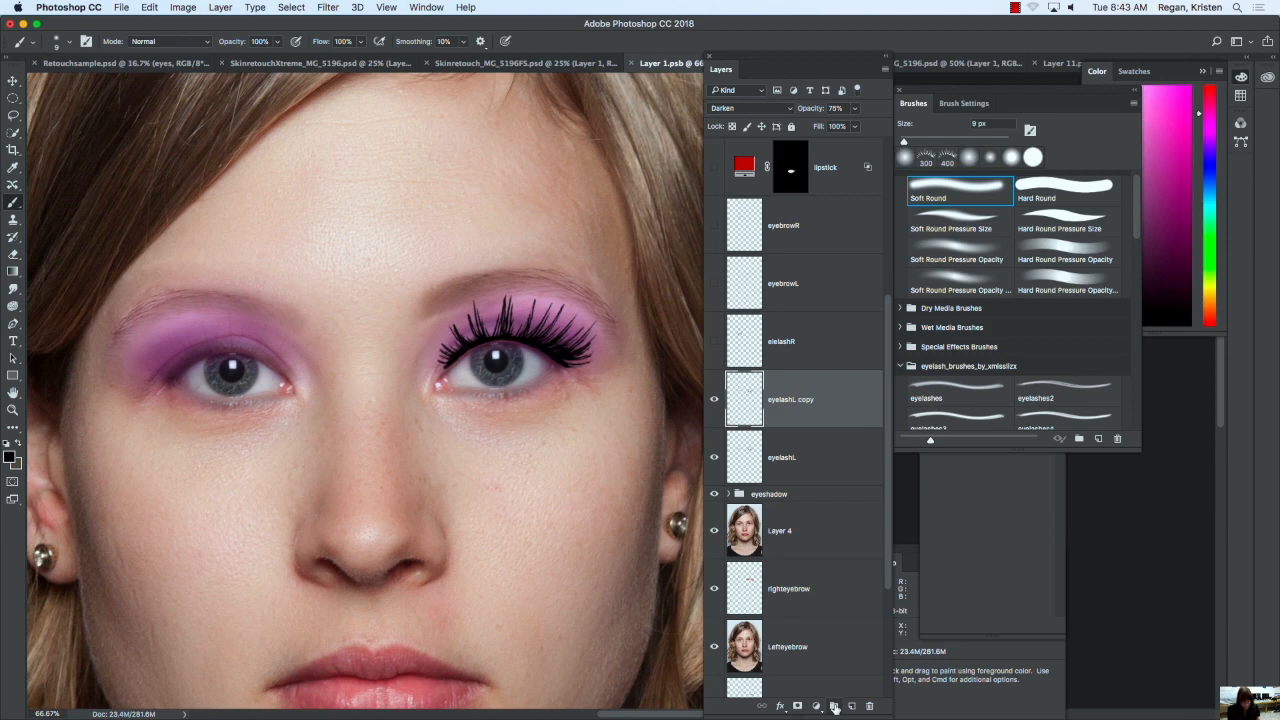
{"action": "key", "text": "super+t"}
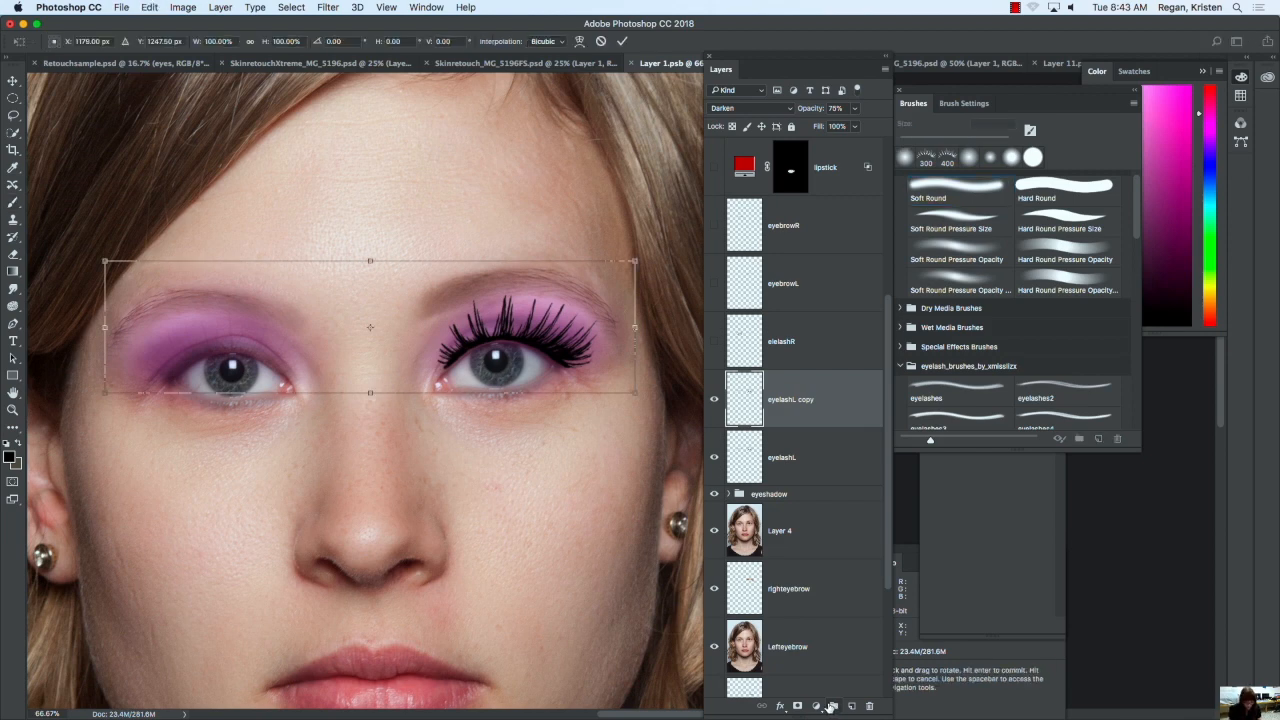
{"action": "right_click", "coordinate": [616, 391]}
{"action": "left_click", "coordinate": [656, 552]}
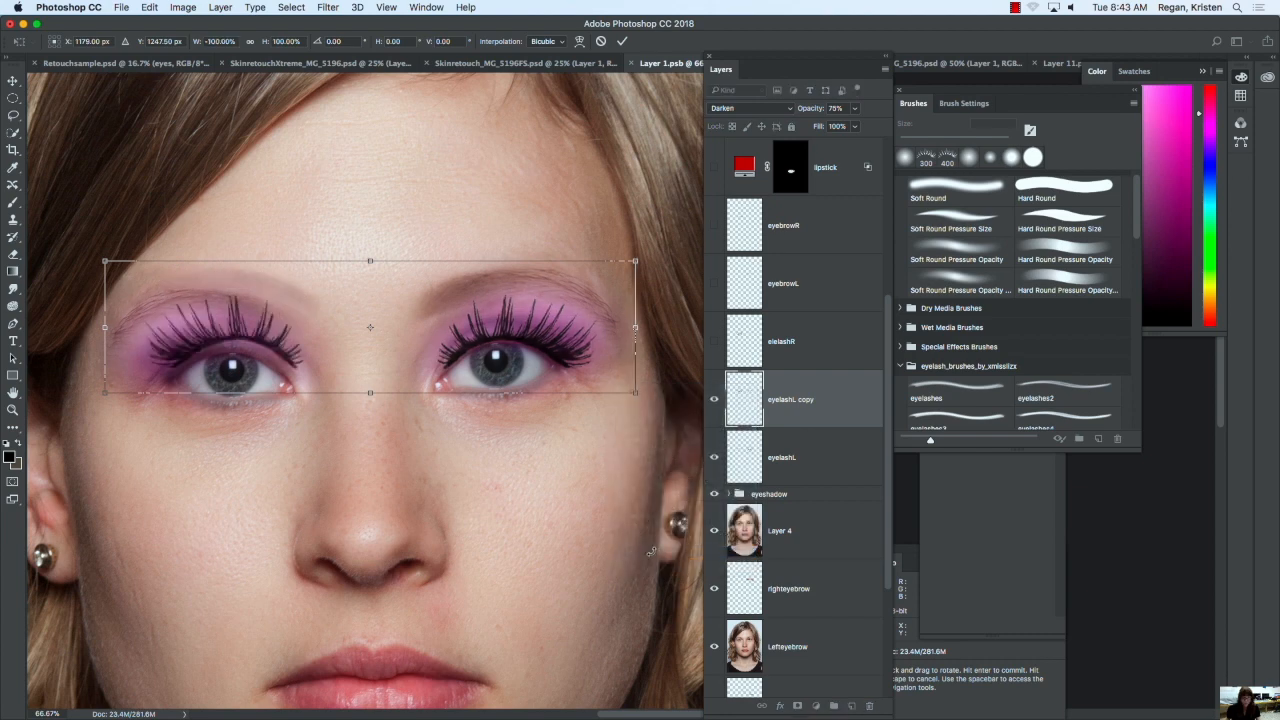
{"action": "left_click_drag", "start_coordinate": [250, 345], "coordinate": [234, 358]}
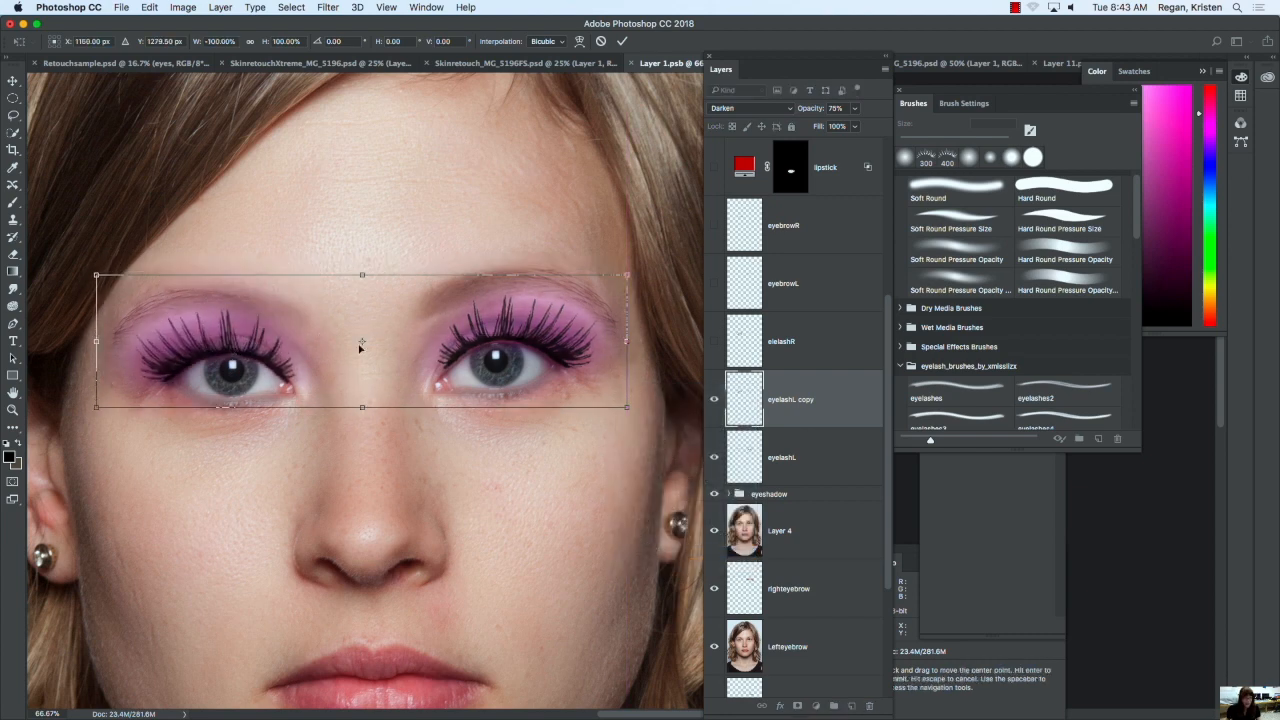
Step: Try to distort the flipped lash copy to fit the eye's lid line, and cancel the transform
{"action": "right_click", "coordinate": [205, 377]}
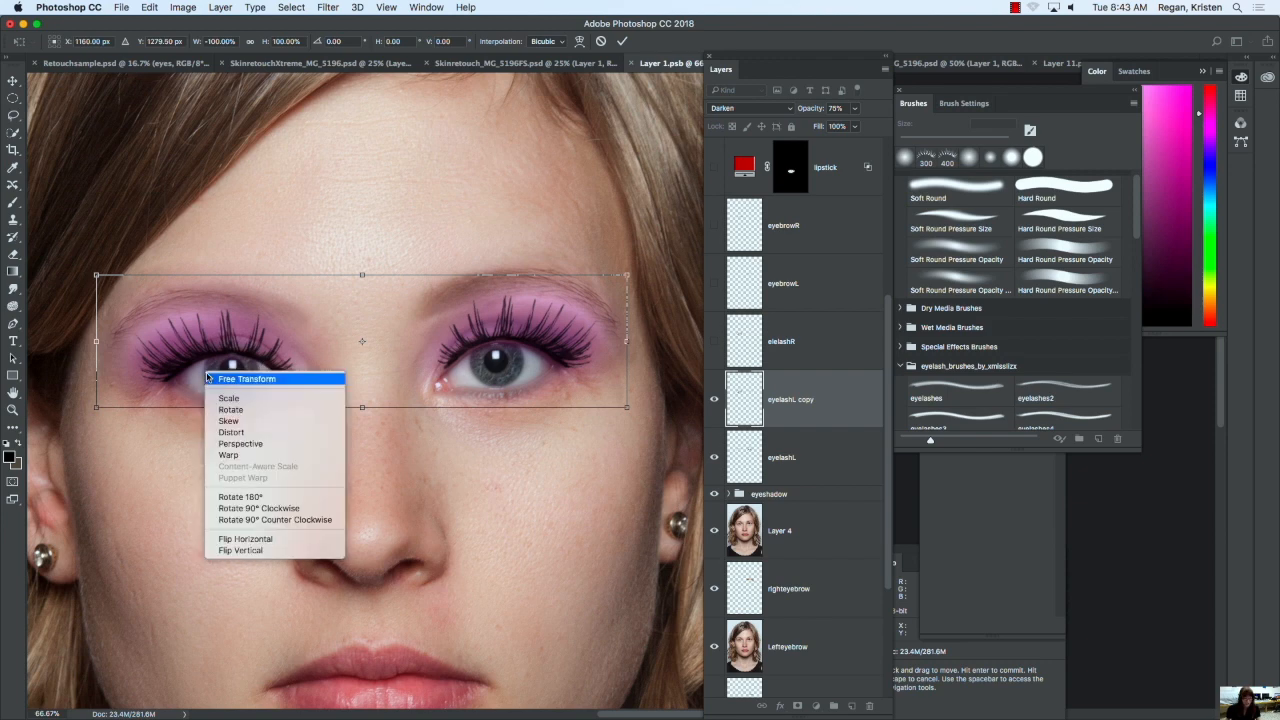
{"action": "left_click", "coordinate": [260, 432]}
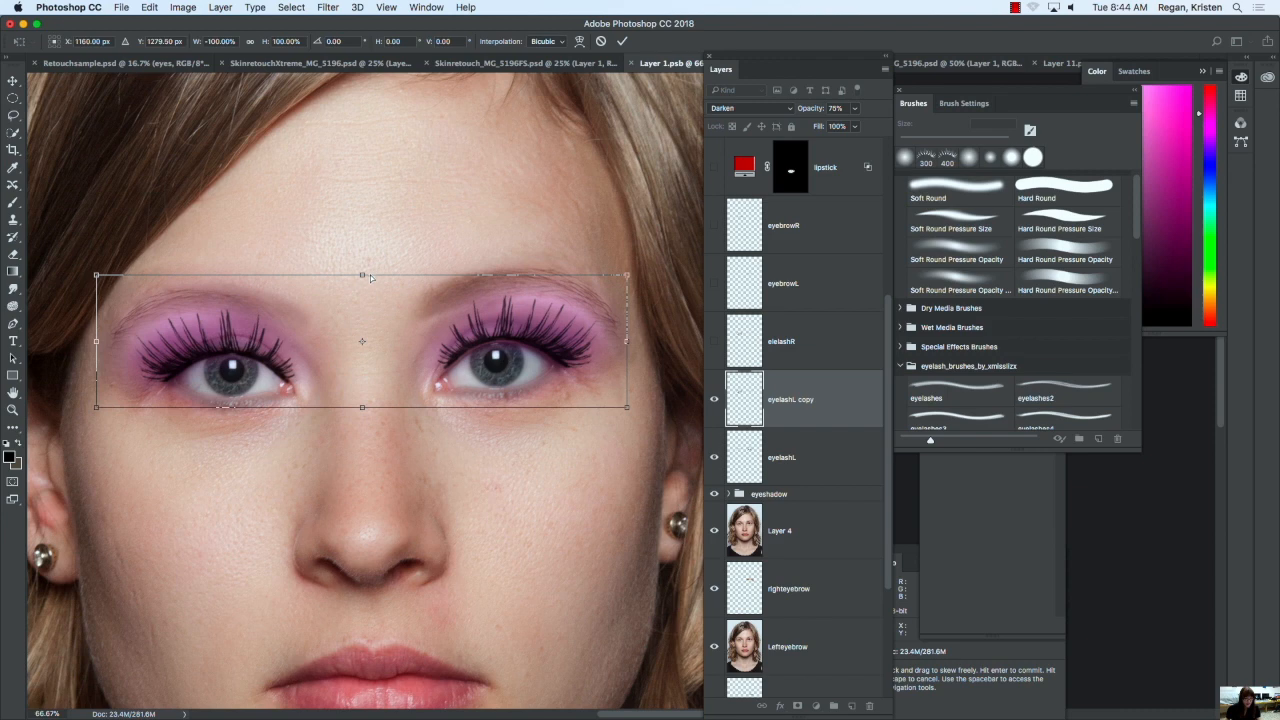
{"action": "left_click_drag", "start_coordinate": [362, 277], "coordinate": [368, 272]}
{"action": "left_click_drag", "start_coordinate": [629, 340], "coordinate": [632, 335]}
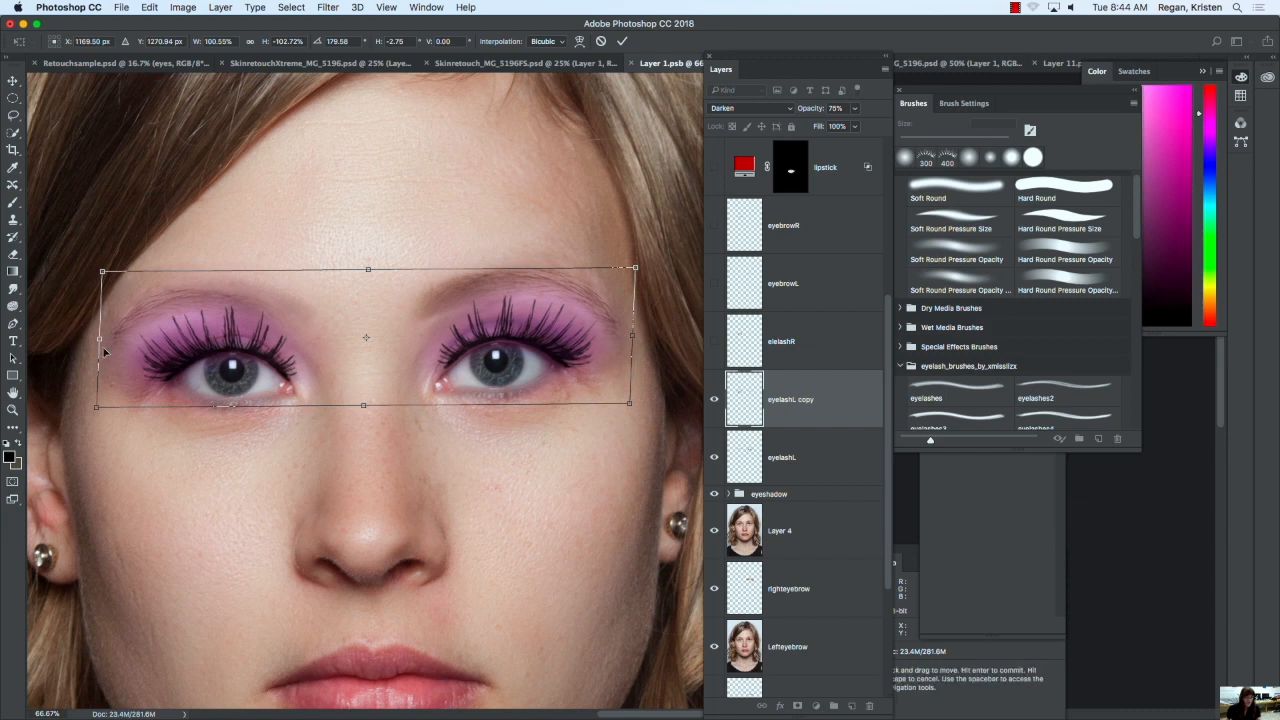
{"action": "left_click_drag", "start_coordinate": [99, 340], "coordinate": [102, 337]}
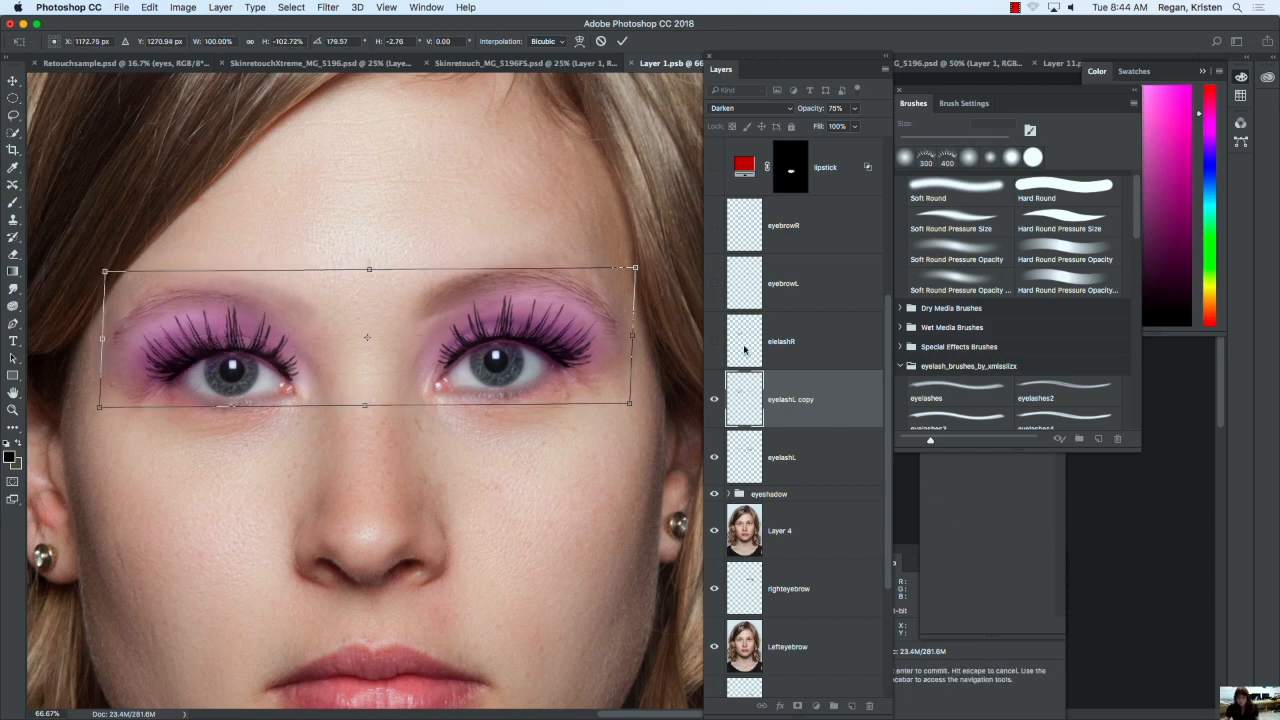
{"action": "key", "text": "Escape"}
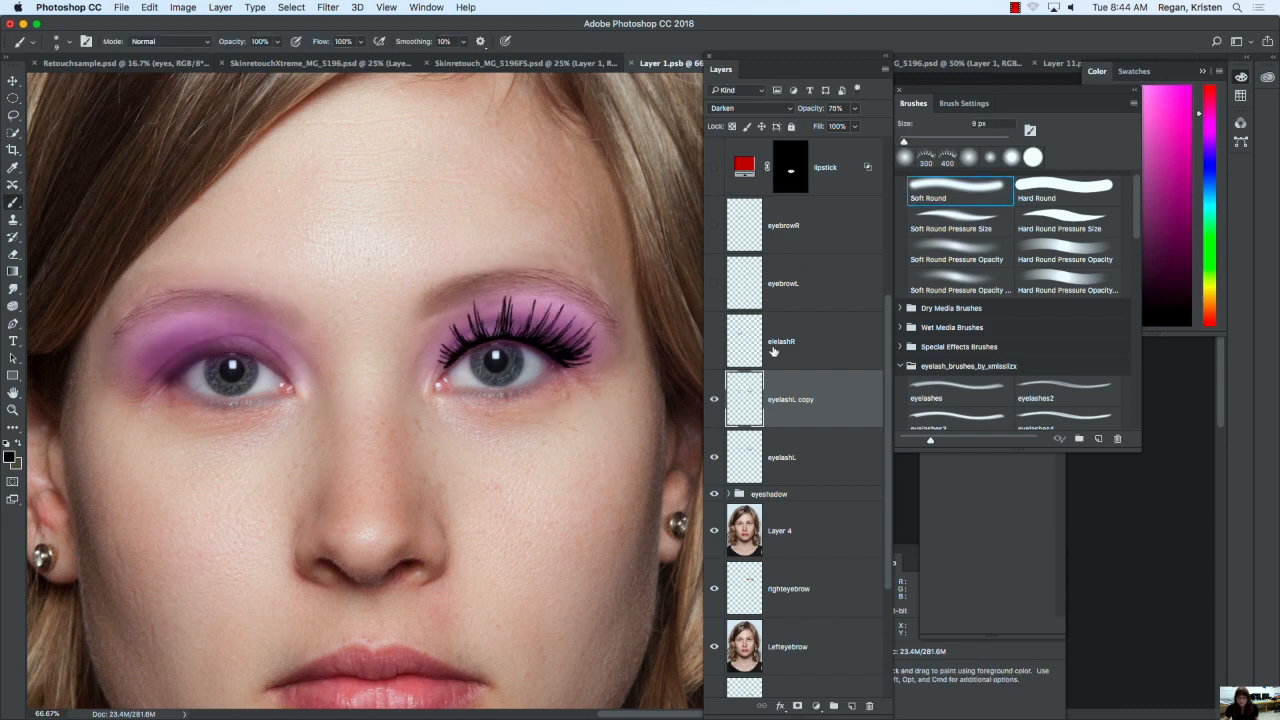
Step: Delete the eyelashL copy layer, show the elelashR layer, and select it
{"action": "left_click_drag", "start_coordinate": [853, 399], "coordinate": [869, 706]}
{"action": "left_click", "coordinate": [714, 306]}
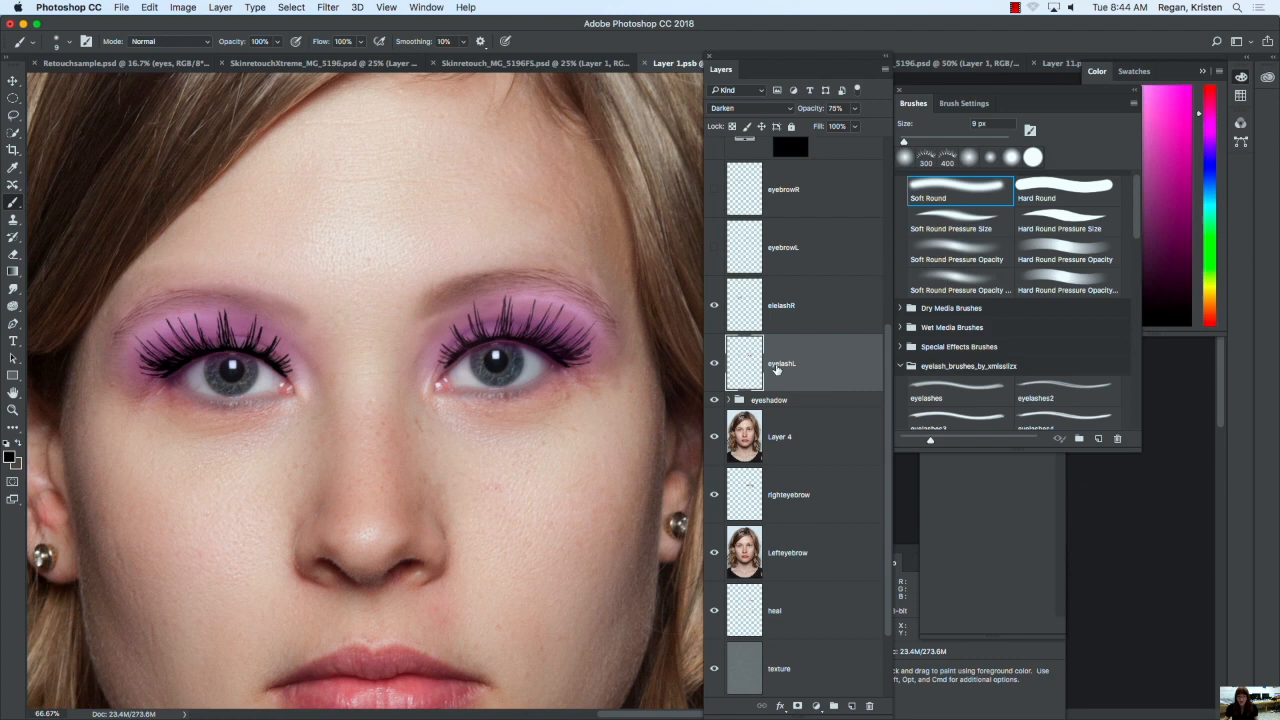
{"action": "left_click", "coordinate": [824, 314]}
{"action": "left_click", "coordinate": [821, 365]}
{"action": "left_click", "coordinate": [819, 310]}
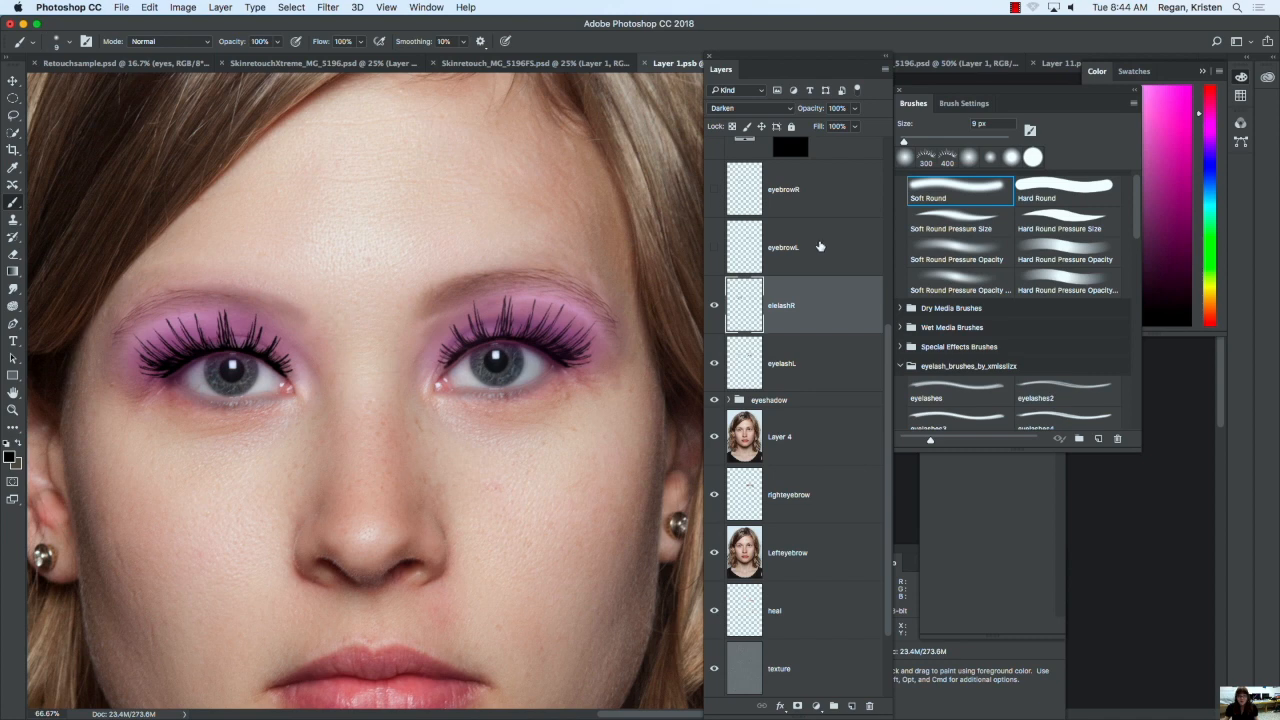
Step: Select and show the eyebrowL layer, and choose the female12-right brush after trying other SS-eyebrows presets
{"action": "left_click", "coordinate": [819, 246]}
{"action": "left_click", "coordinate": [714, 248]}
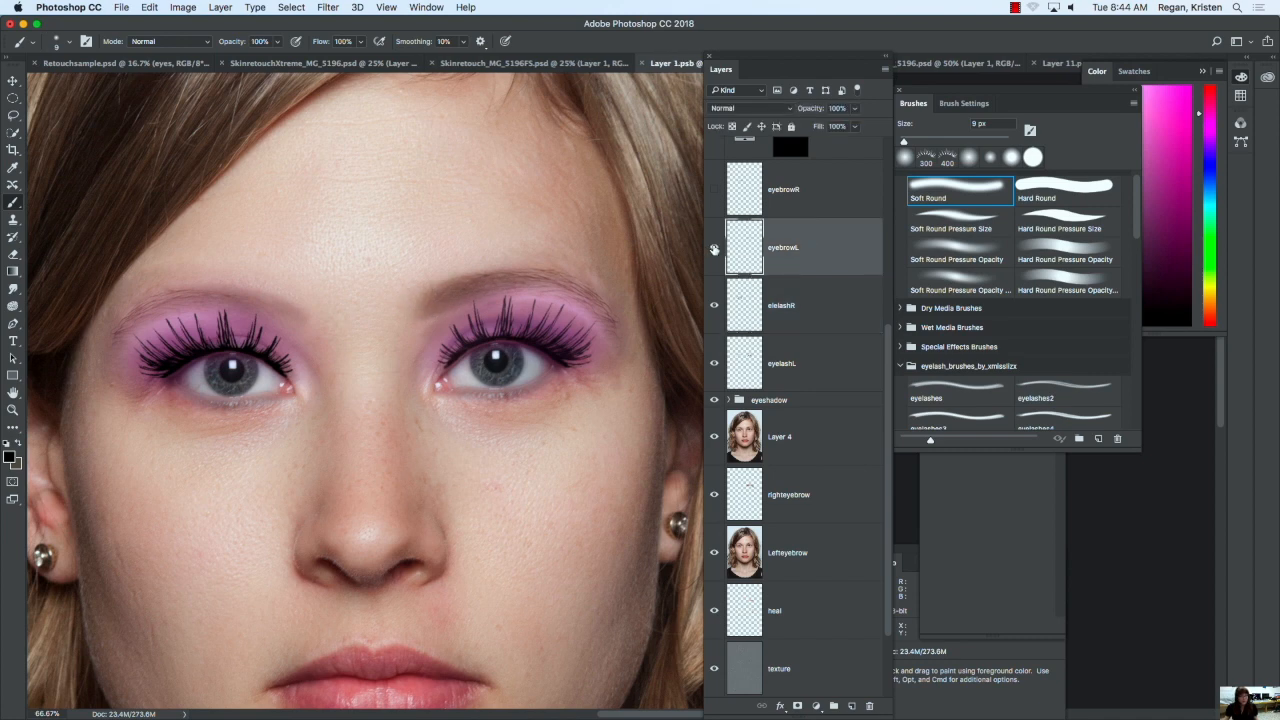
{"action": "left_click", "coordinate": [959, 391]}
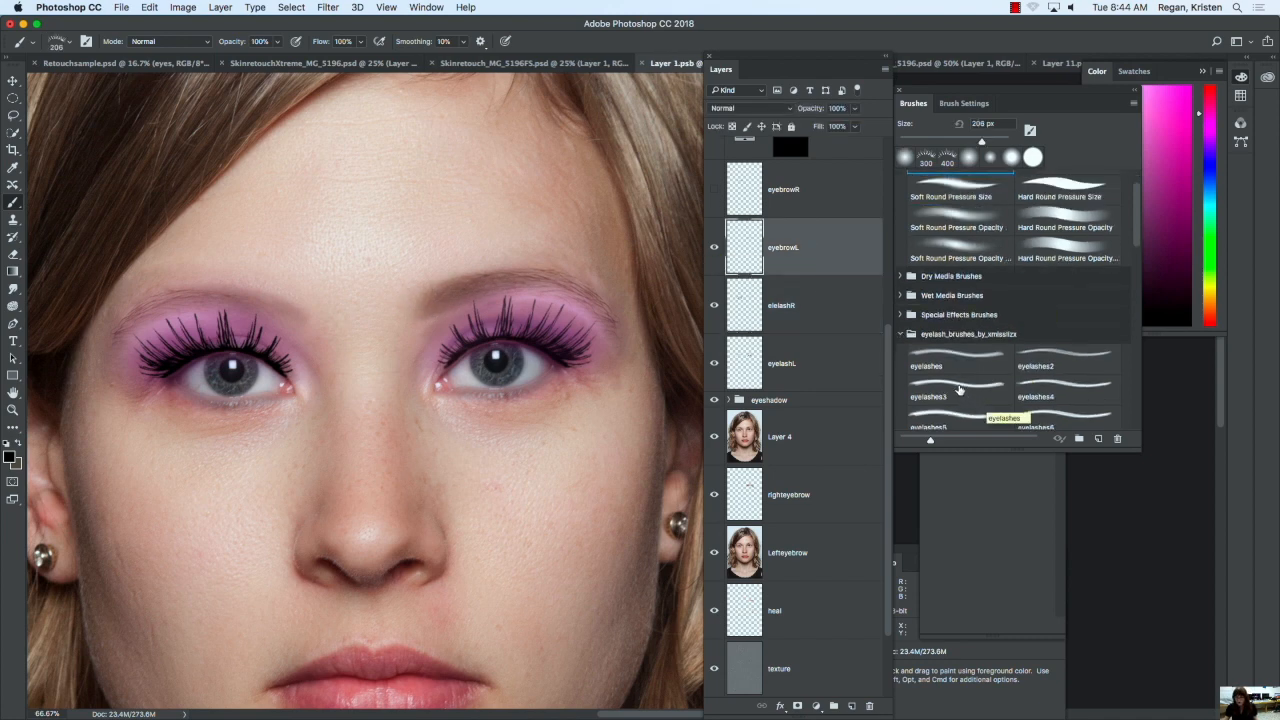
{"action": "scroll", "coordinate": [940, 357], "scroll_direction": "down", "scroll_amount": 1}
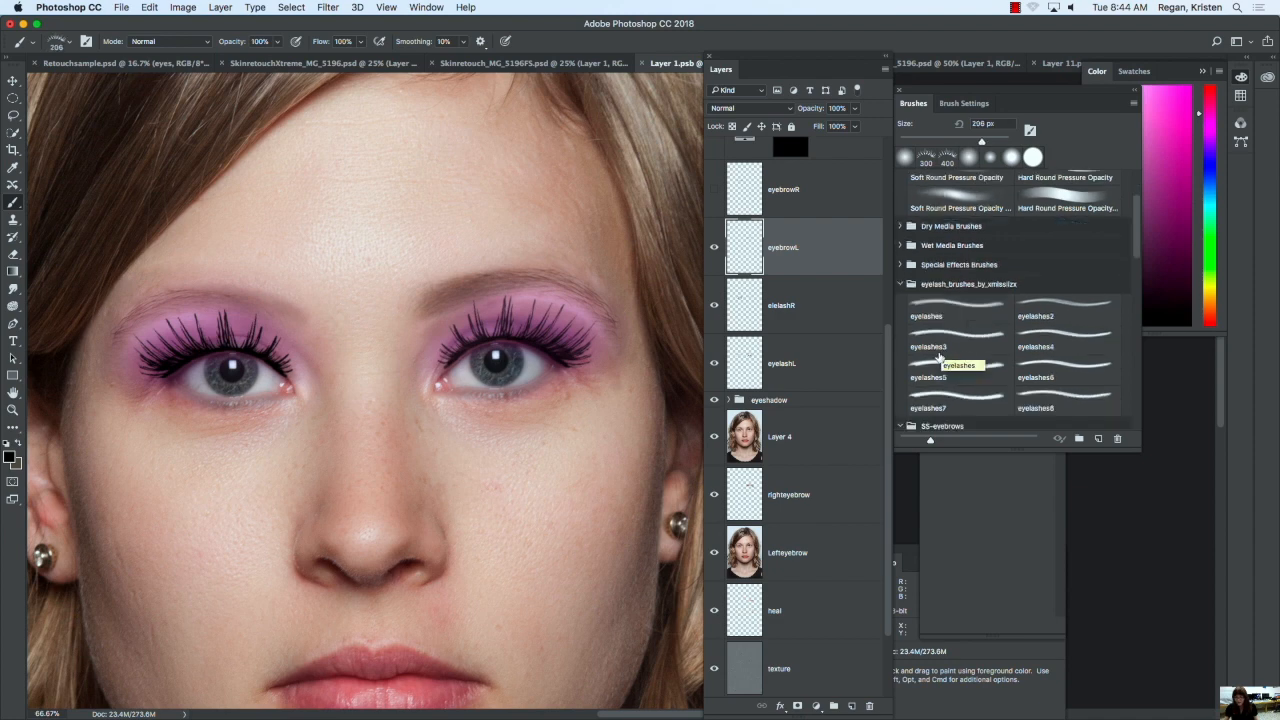
{"action": "scroll", "coordinate": [940, 357], "scroll_direction": "down", "scroll_amount": 10}
{"action": "left_click", "coordinate": [940, 360]}
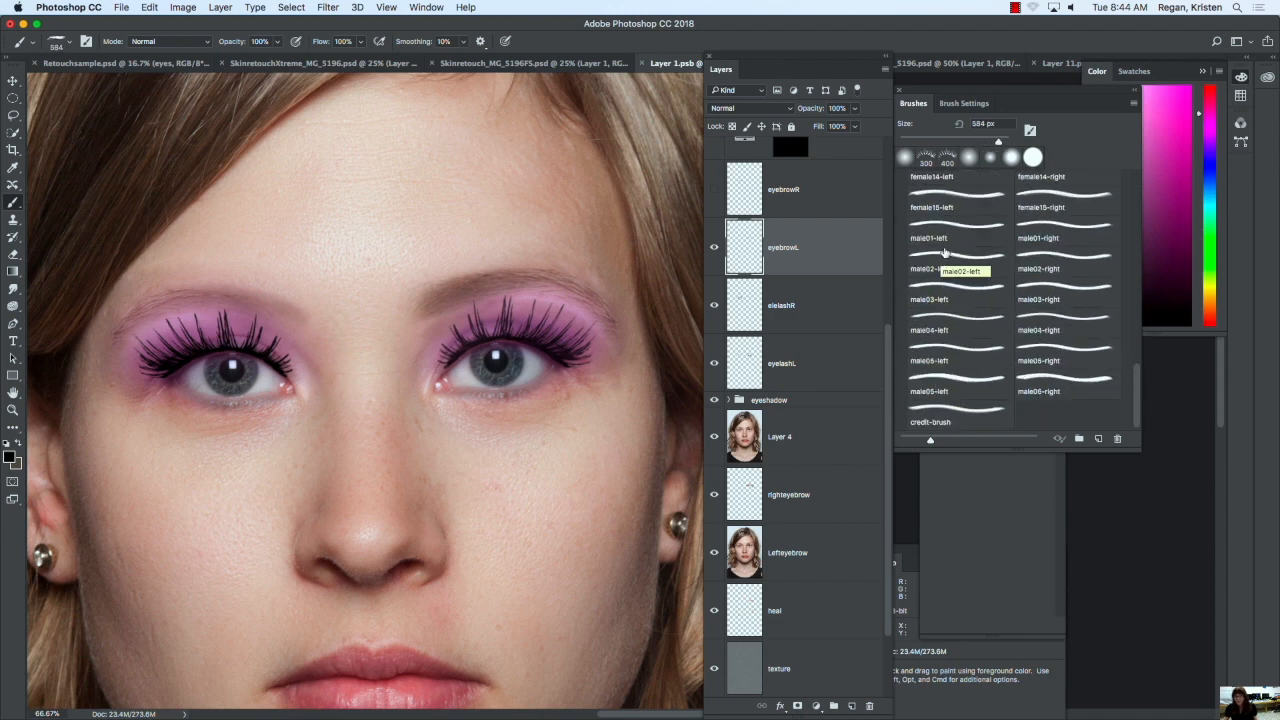
{"action": "scroll", "coordinate": [944, 254], "scroll_direction": "up", "scroll_amount": 3}
{"action": "left_click", "coordinate": [952, 204]}
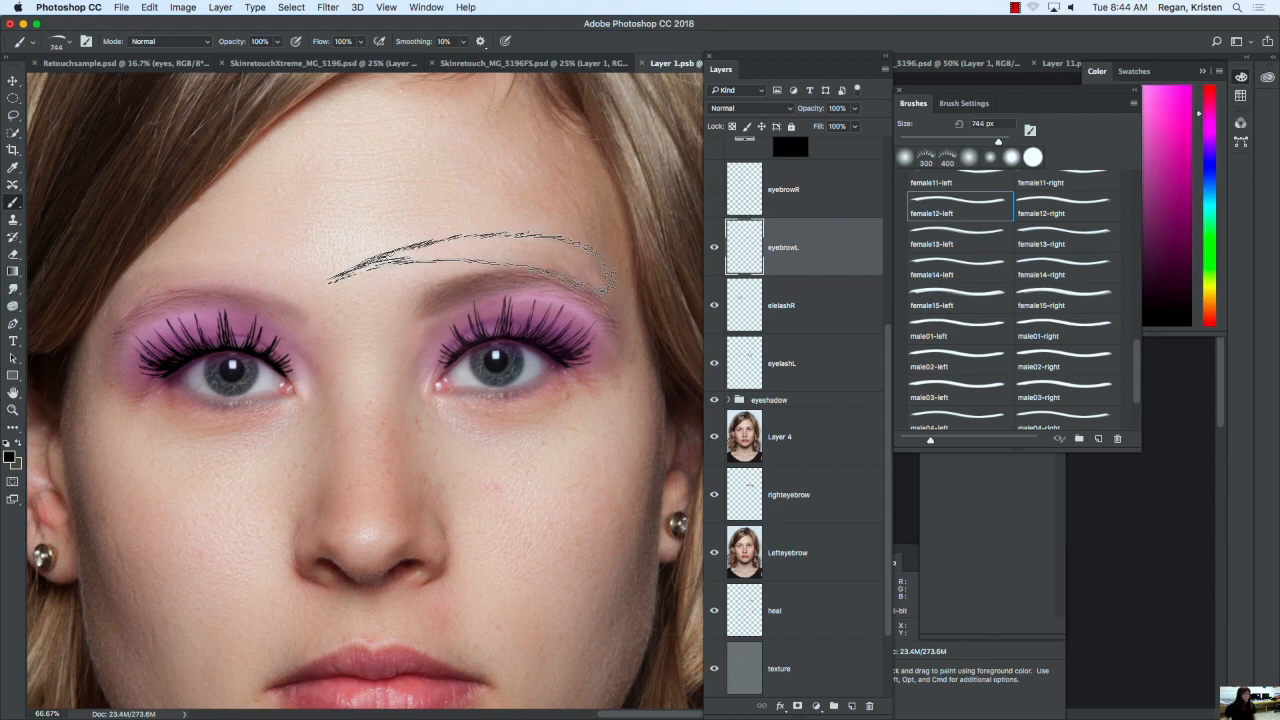
{"action": "left_click", "coordinate": [958, 238]}
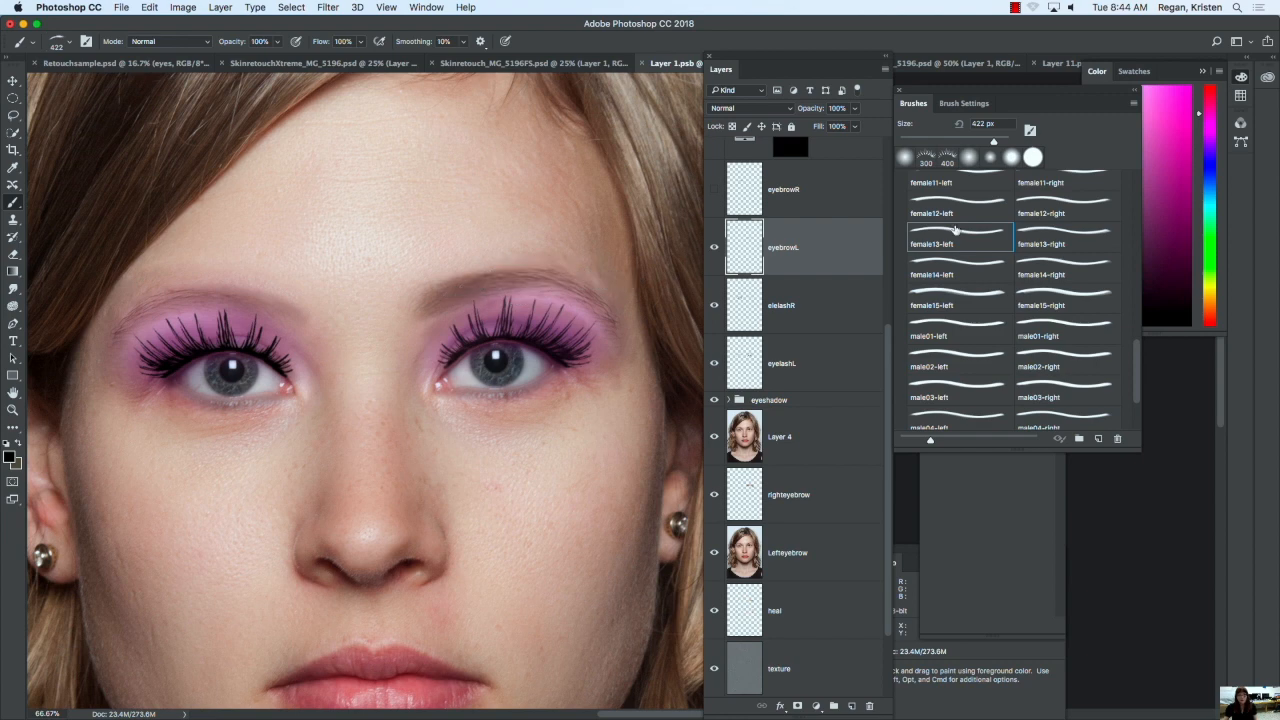
{"action": "left_click", "coordinate": [1080, 211]}
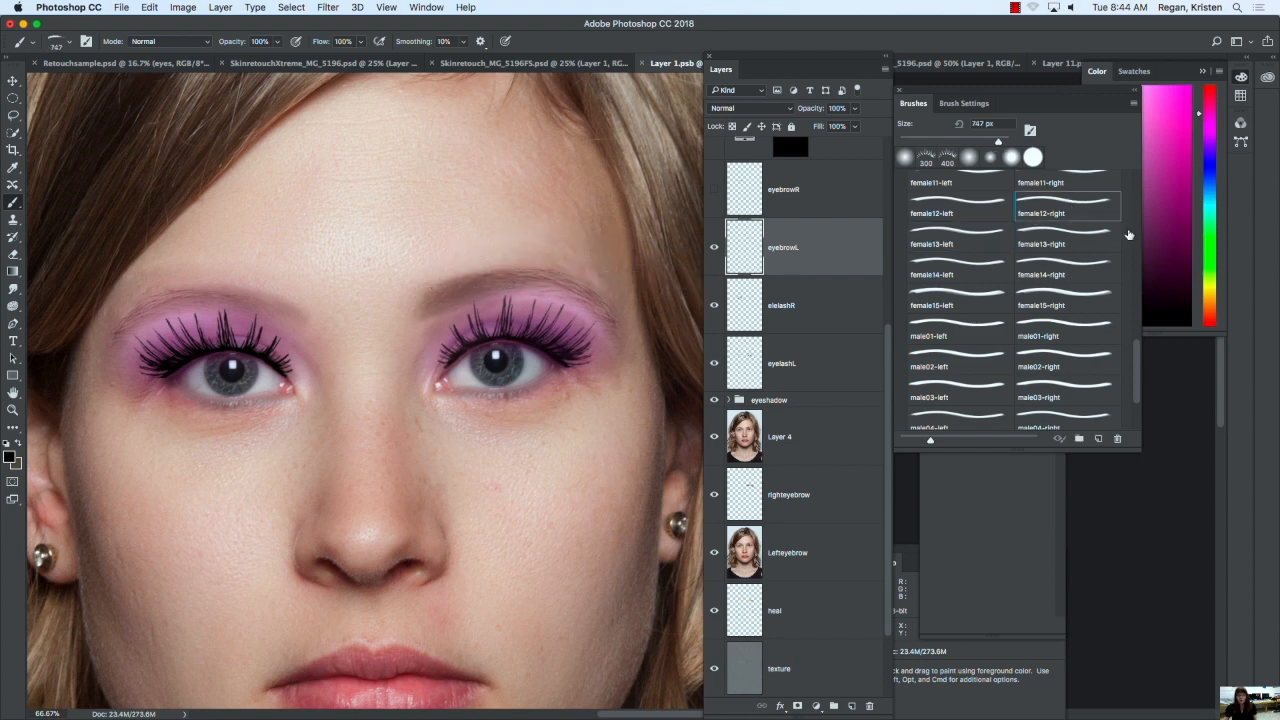
Step: Choose the female15-left eyebrow brush at 500 px after trying the female13-right preset
{"action": "left_click", "coordinate": [1059, 236]}
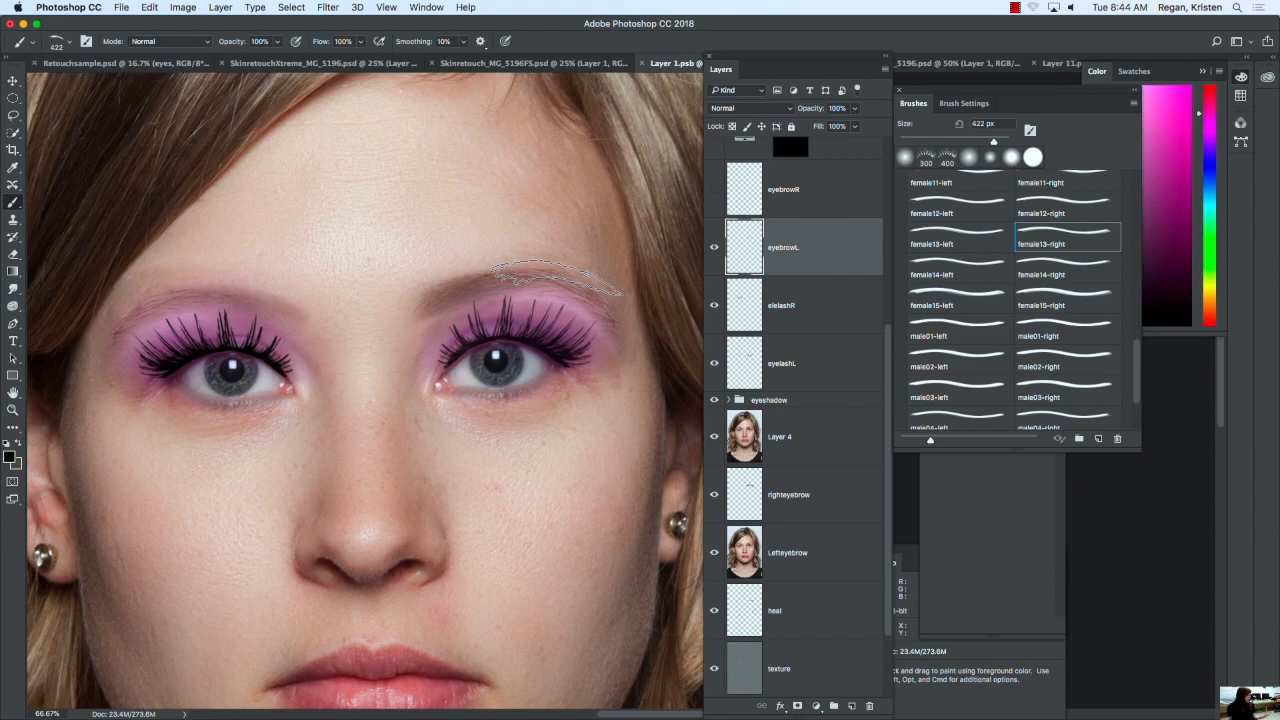
{"action": "scroll", "coordinate": [557, 280], "scroll_direction": "down", "scroll_amount": 3}
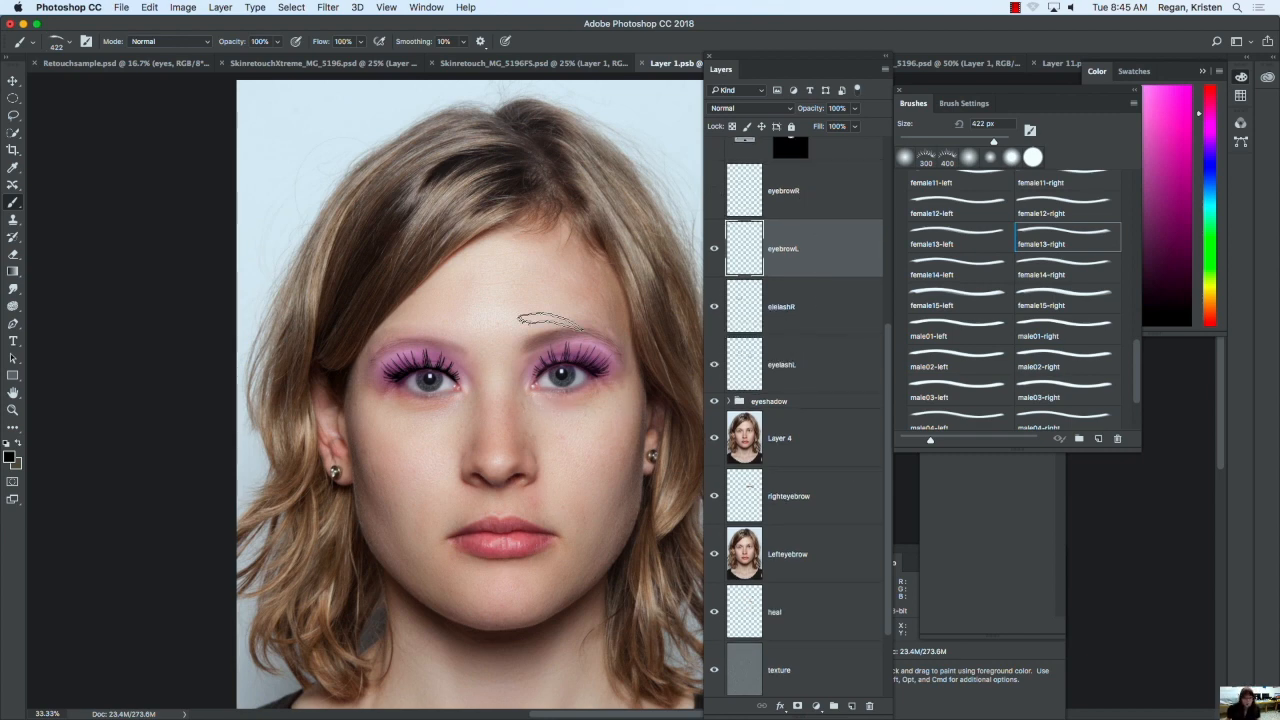
{"action": "left_click", "coordinate": [948, 297]}
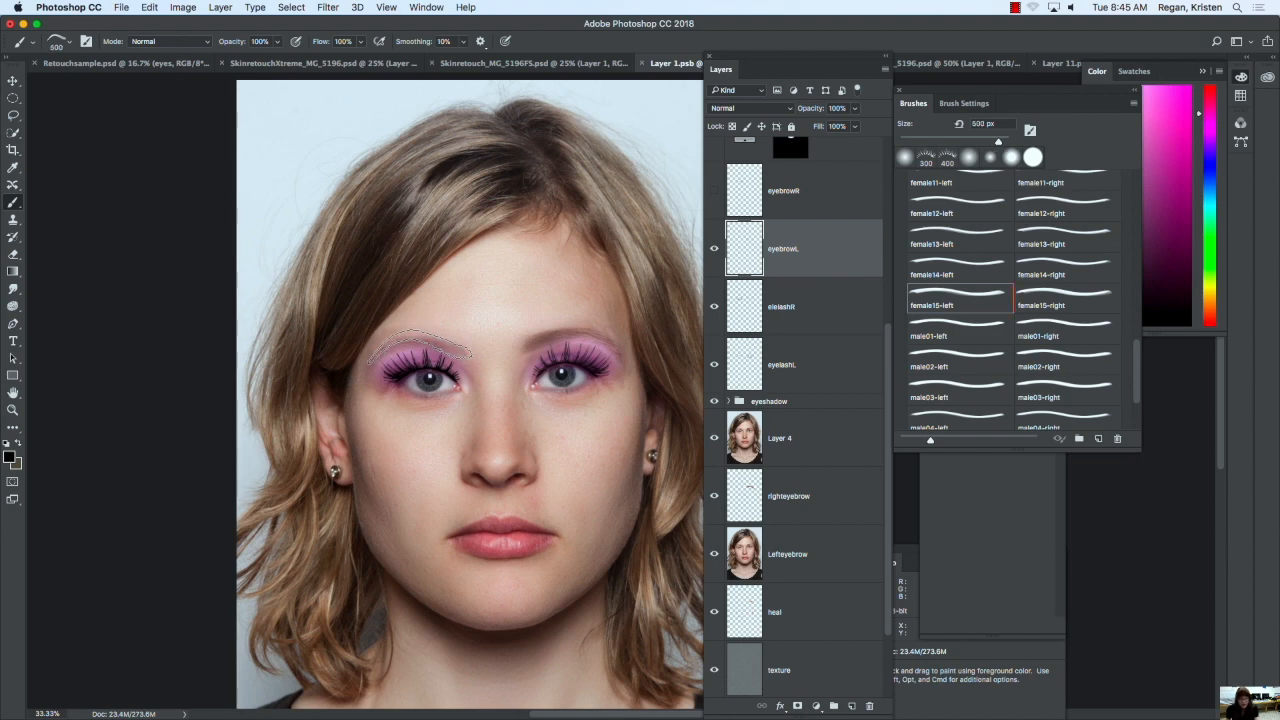
{"action": "key", "text": "]"}
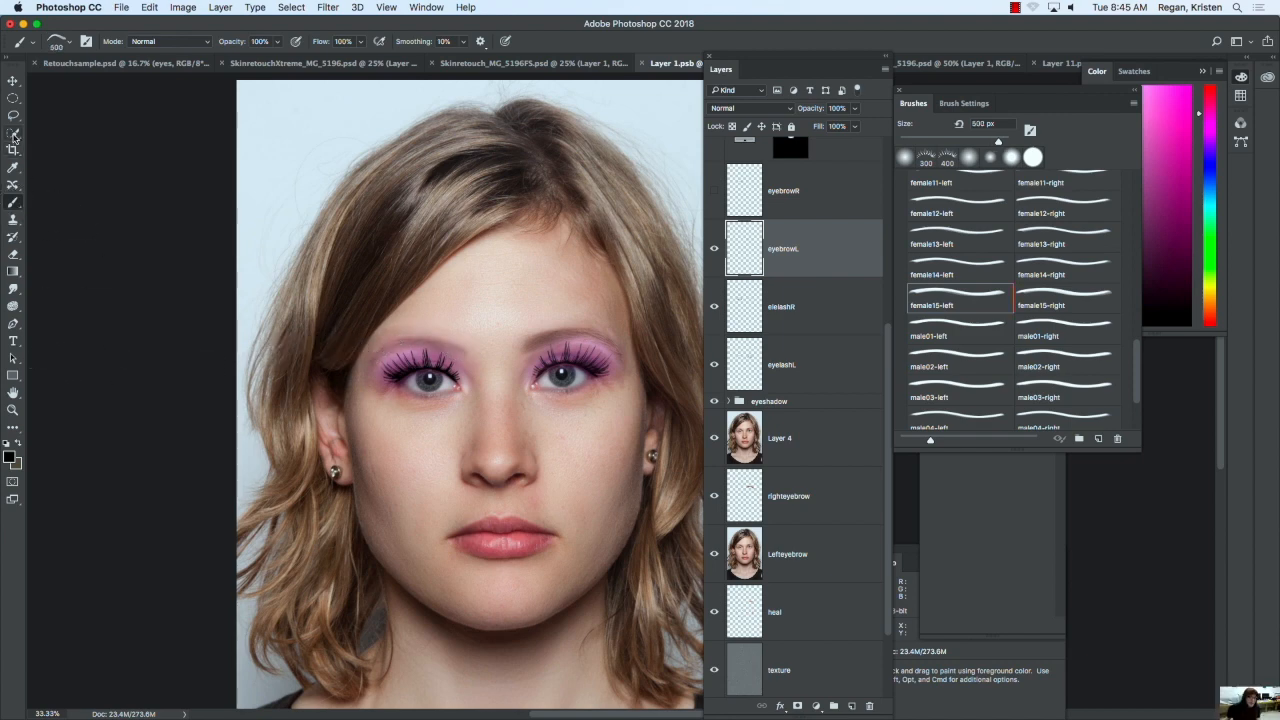
Step: Sample a brown from the hair with the Eyedropper and stamp a female15-left brow above the eye on the portrait's left, restamping it once
{"action": "left_click", "coordinate": [12, 167]}
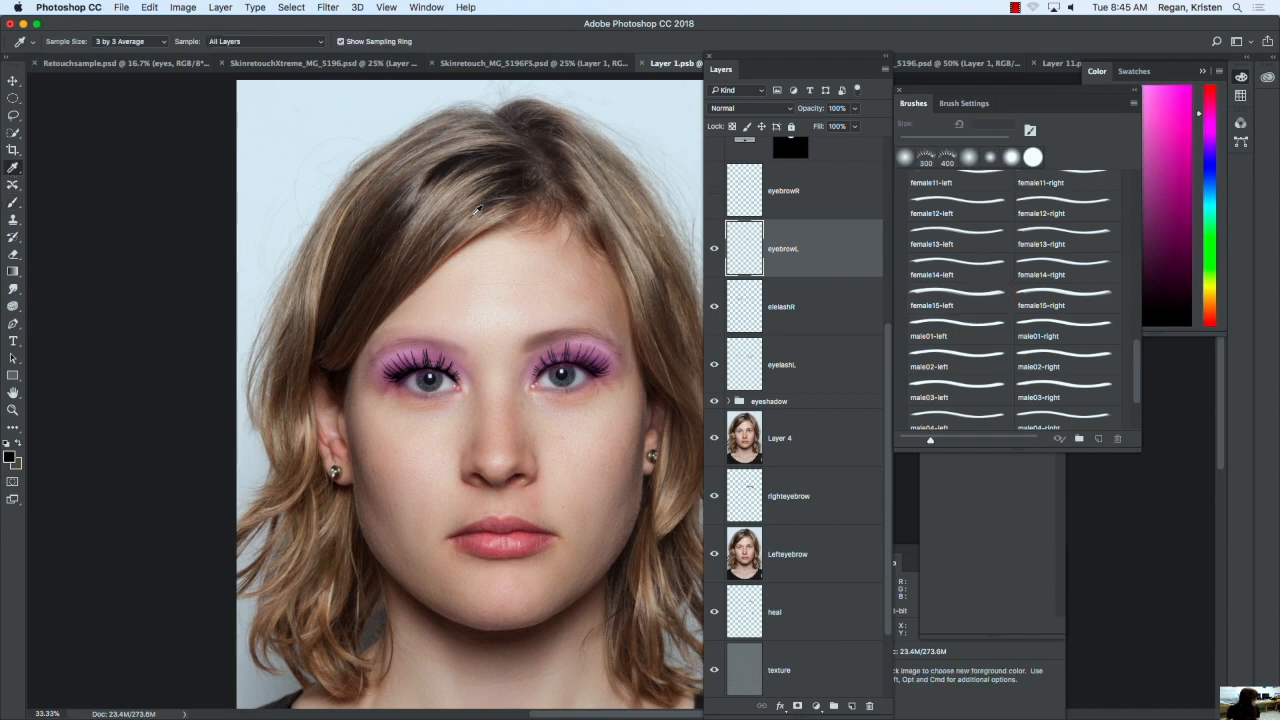
{"action": "left_click", "coordinate": [478, 210]}
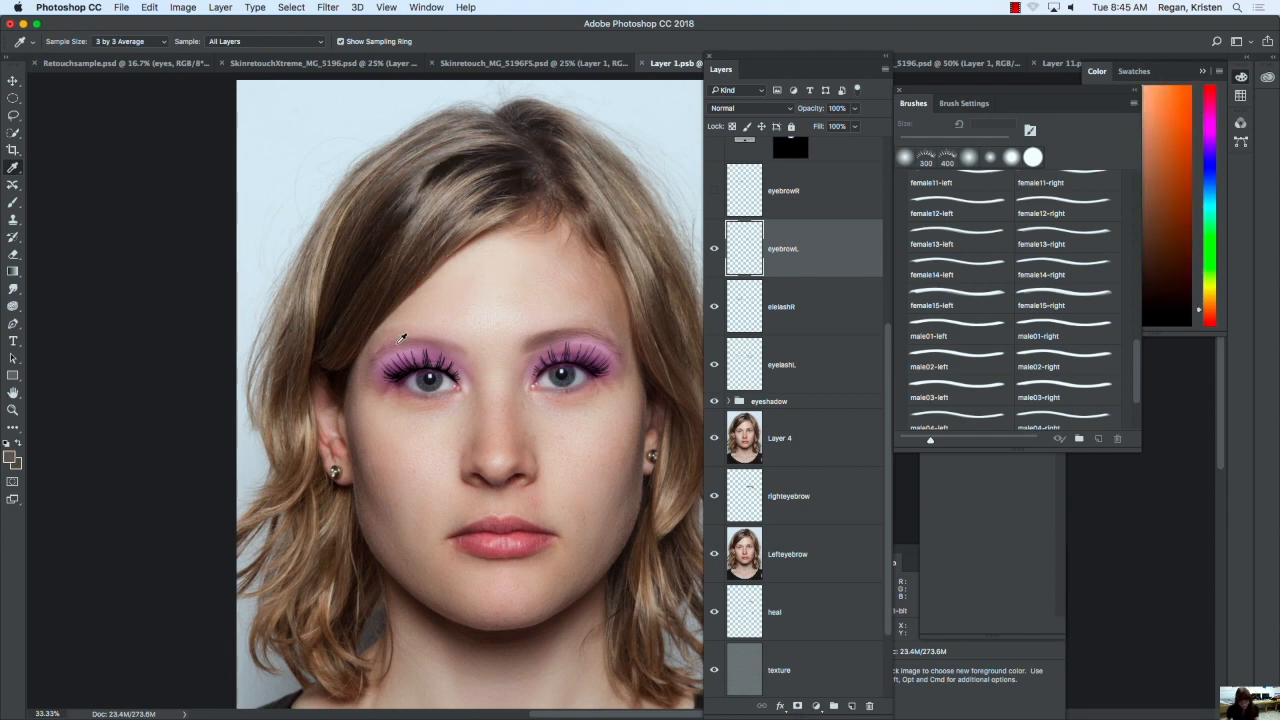
{"action": "key", "text": "b"}
{"action": "left_click", "coordinate": [421, 348]}
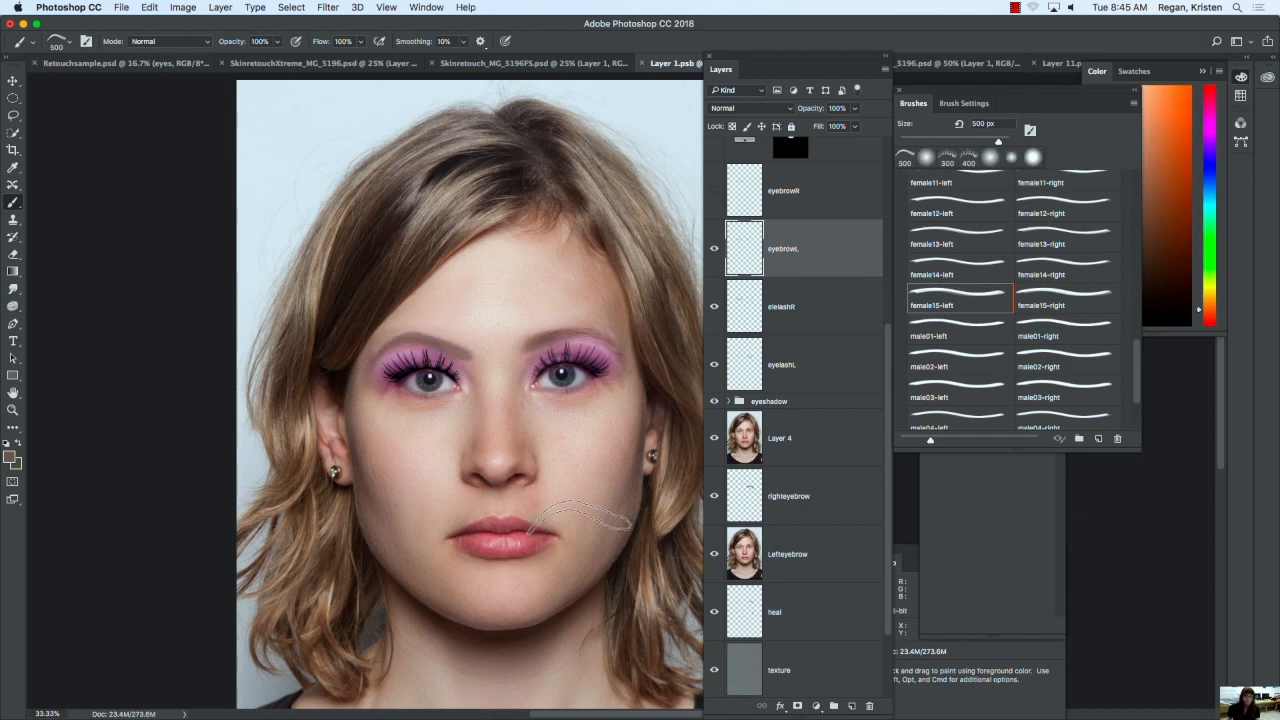
{"action": "key", "text": "super+z"}
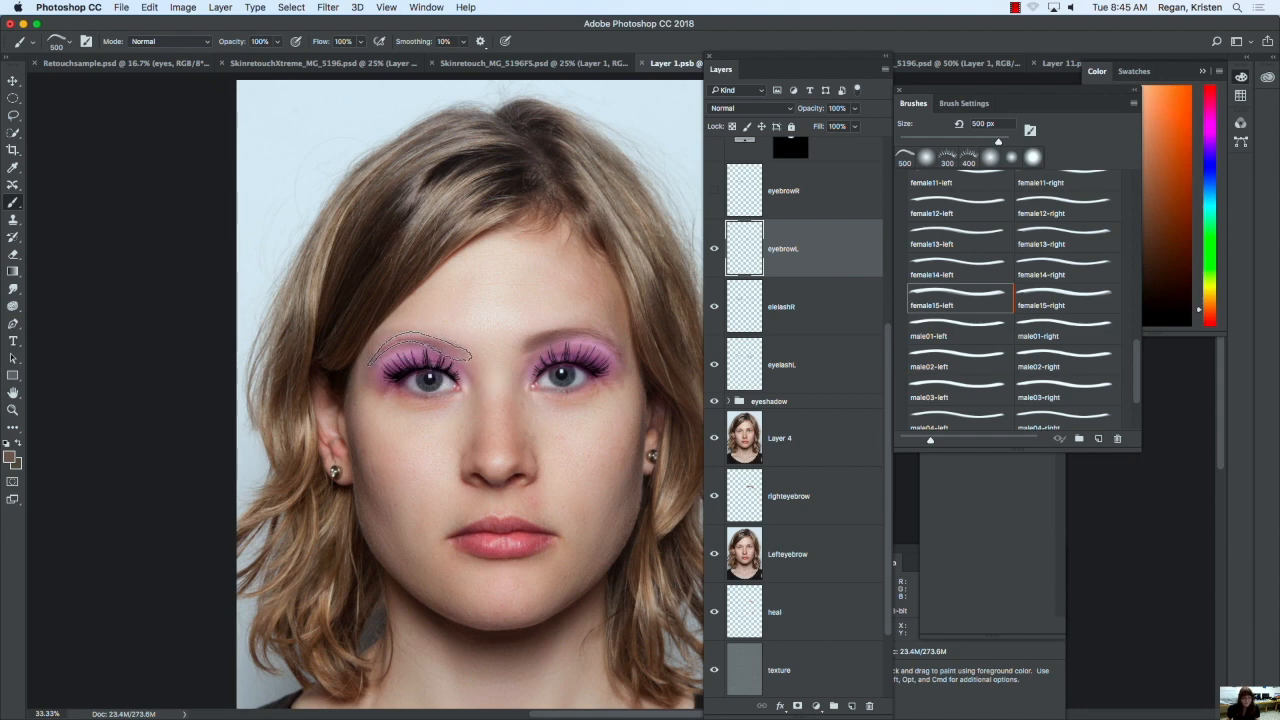
{"action": "left_click", "coordinate": [425, 348]}
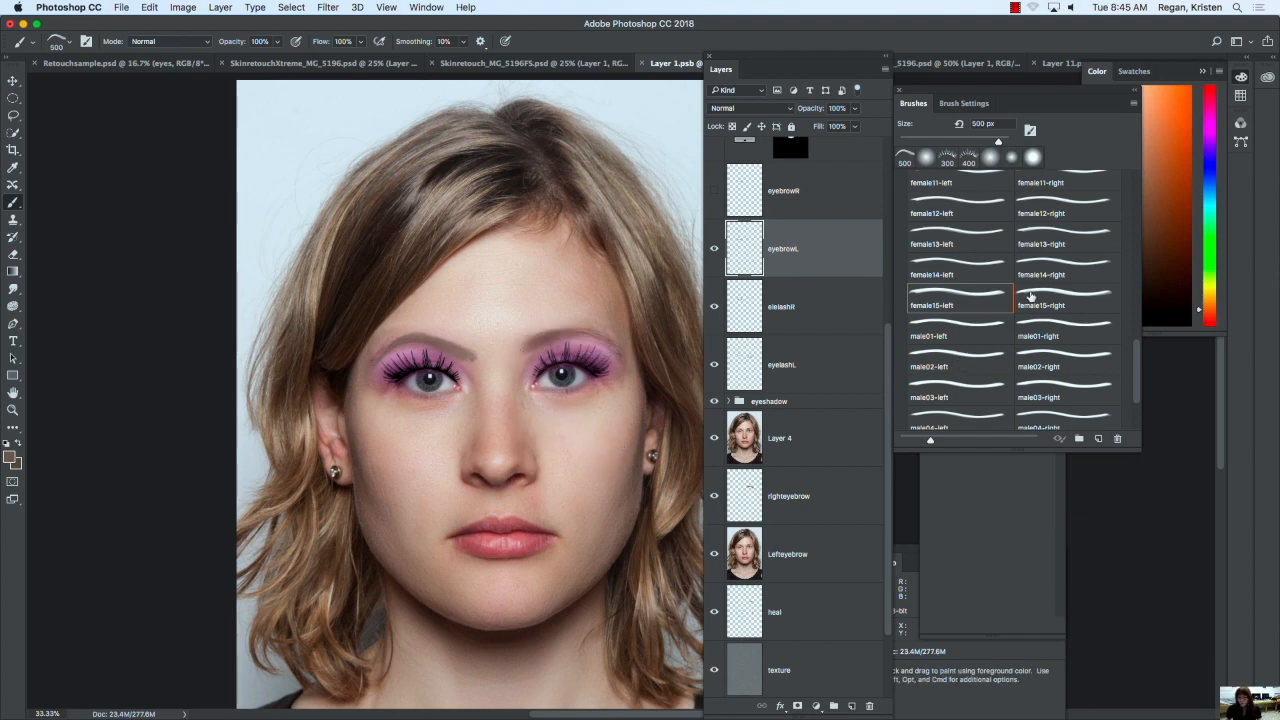
Step: Stamp the opposite eyebrow with the female15-right brush at 440 px on the eyebrowL layer, and show the eyebrowR layer
{"action": "left_click", "coordinate": [1030, 297]}
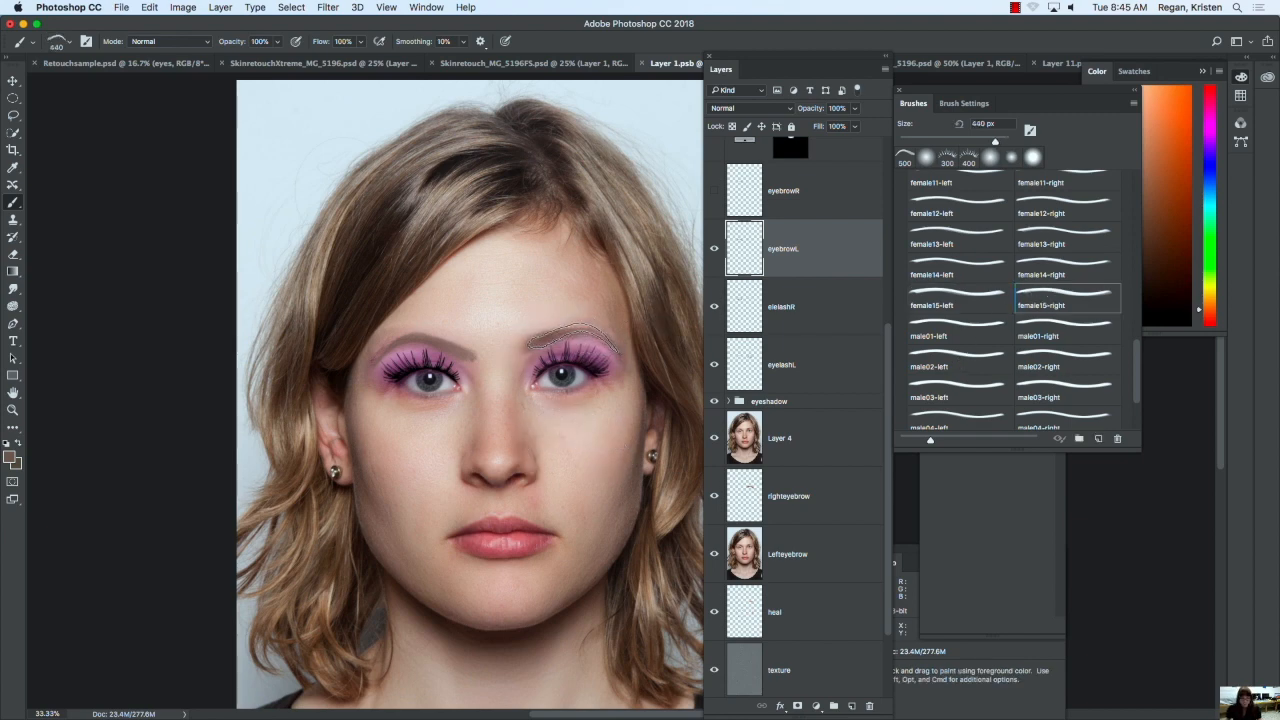
{"action": "left_click", "coordinate": [573, 341]}
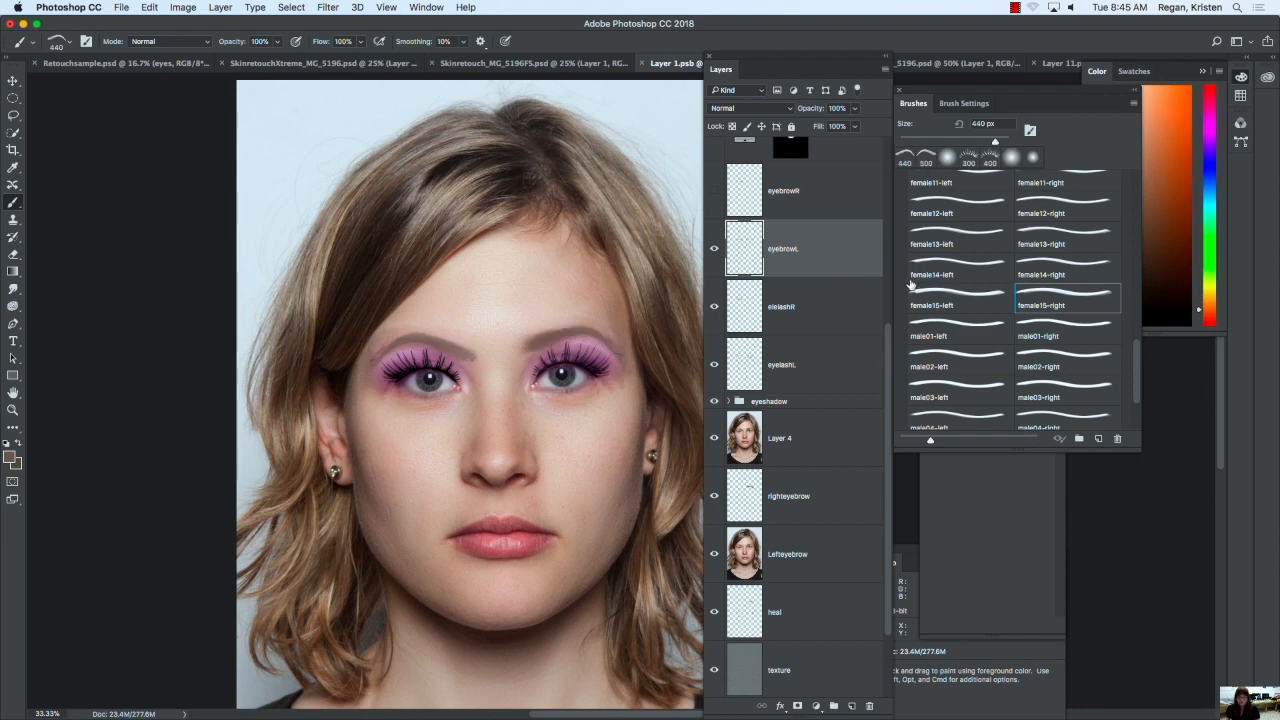
{"action": "key", "text": "super+z"}
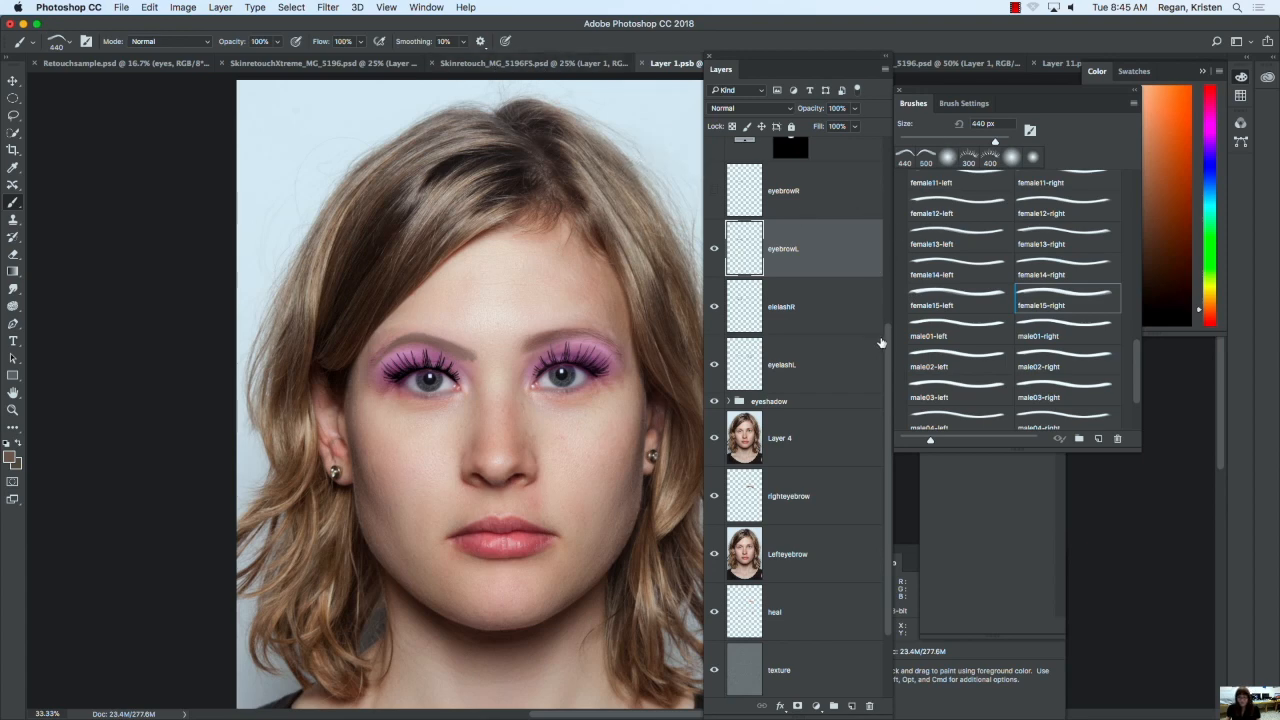
{"action": "scroll", "coordinate": [881, 343], "scroll_direction": "up", "scroll_amount": 1}
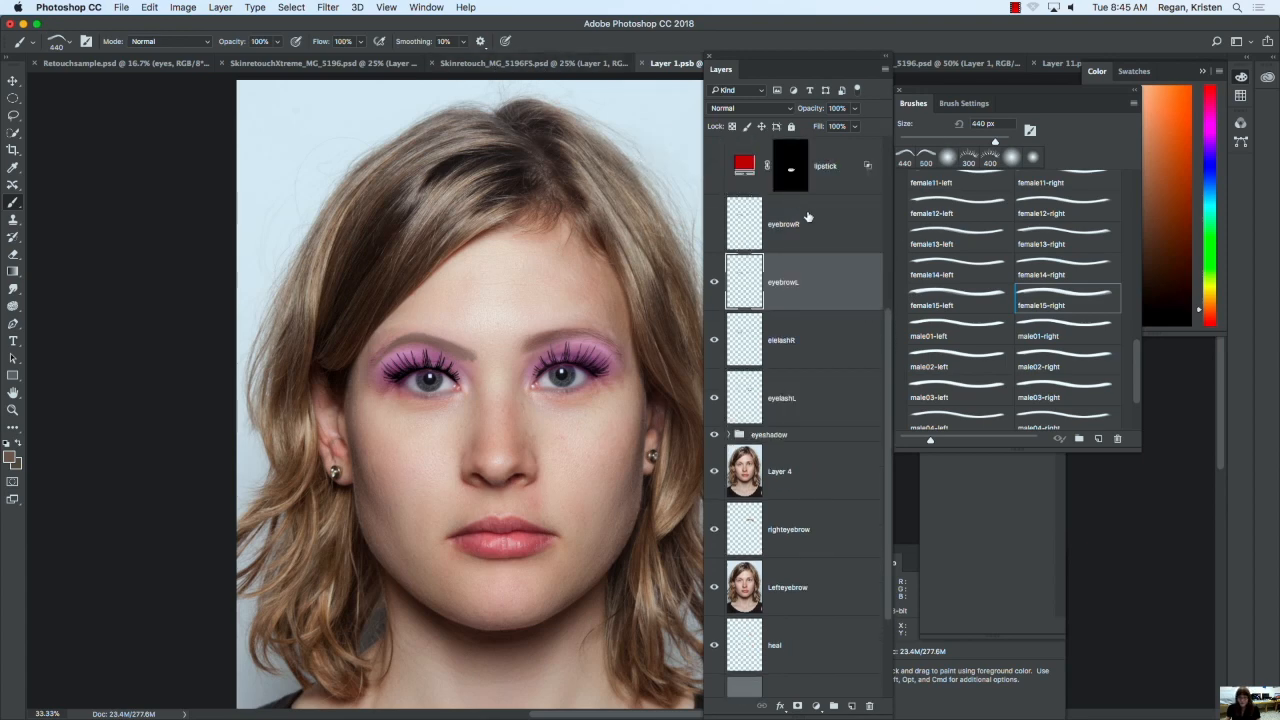
{"action": "left_click", "coordinate": [714, 225]}
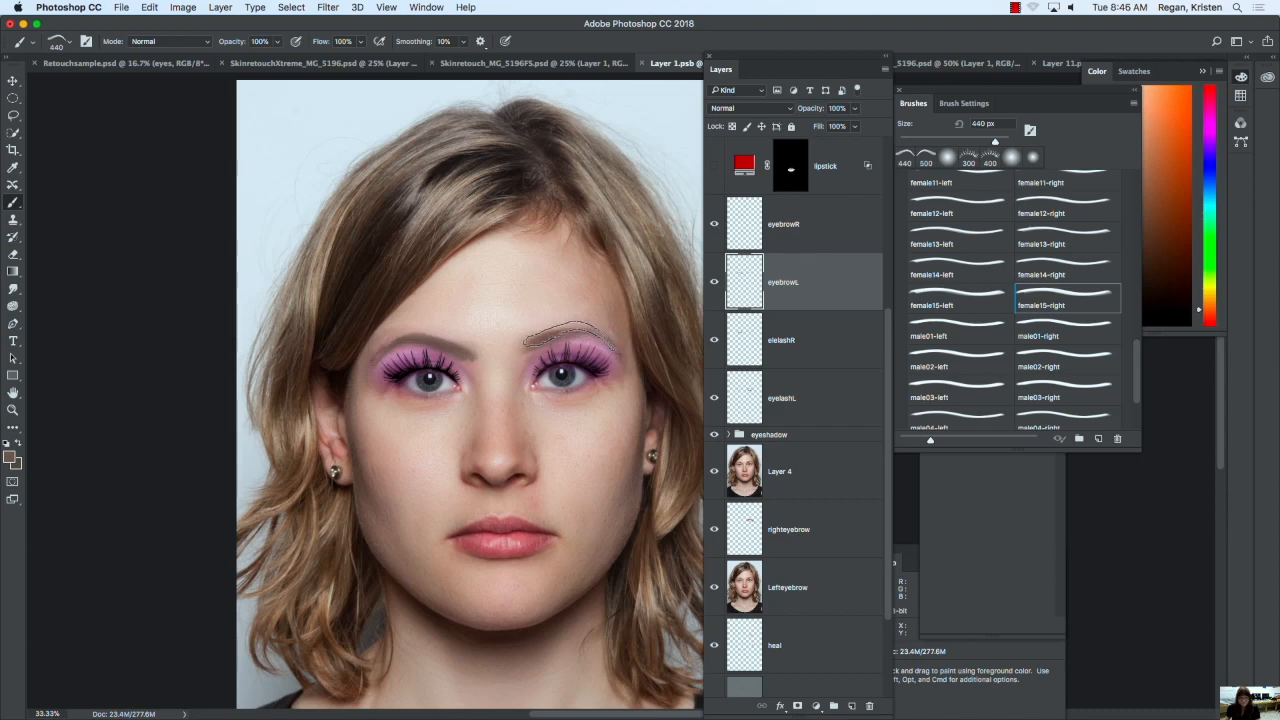
Step: Group the layers from eyebrowR down to eyelashL and name the group eyehair
{"action": "left_click", "coordinate": [737, 222]}
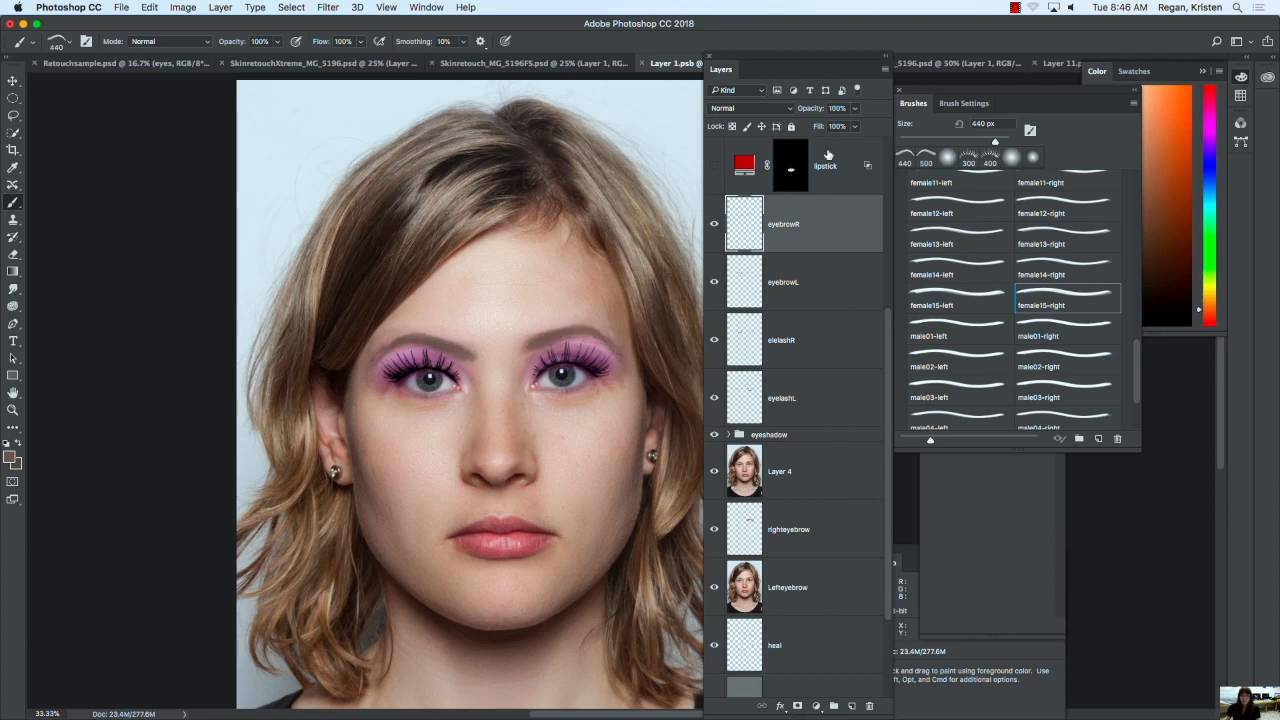
{"action": "left_click", "coordinate": [818, 400], "text": "shift"}
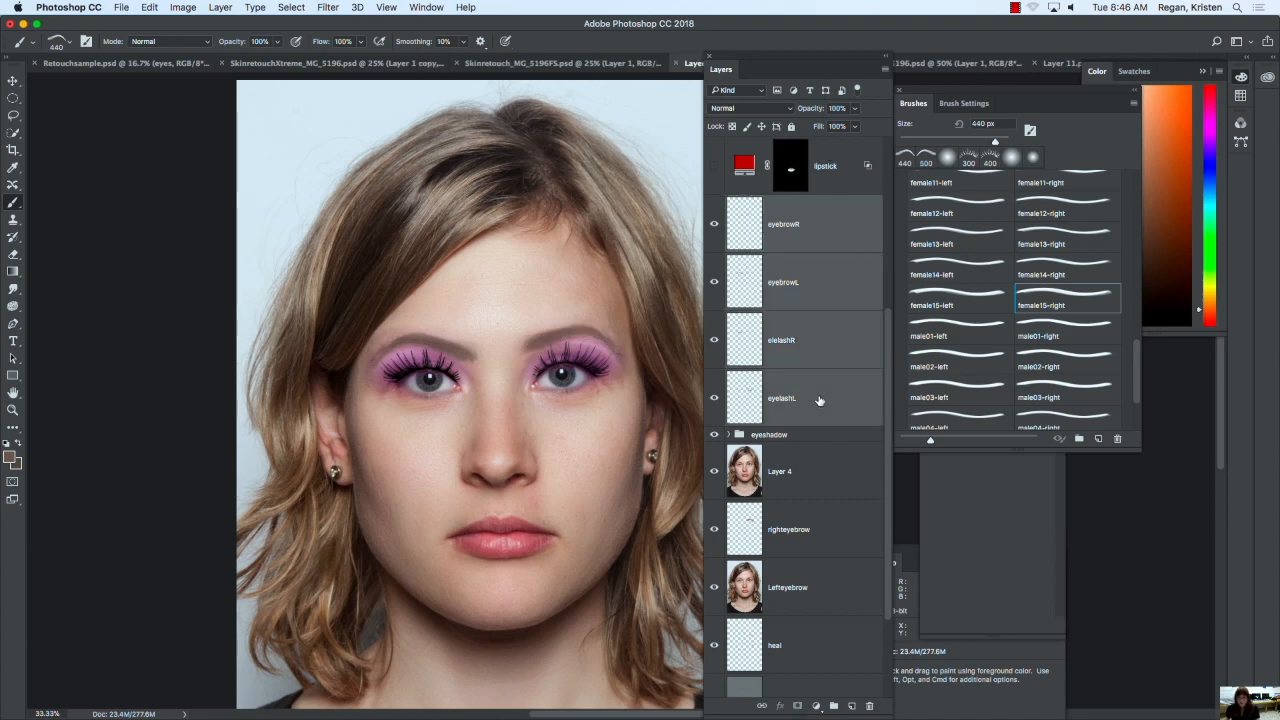
{"action": "left_click", "coordinate": [833, 706]}
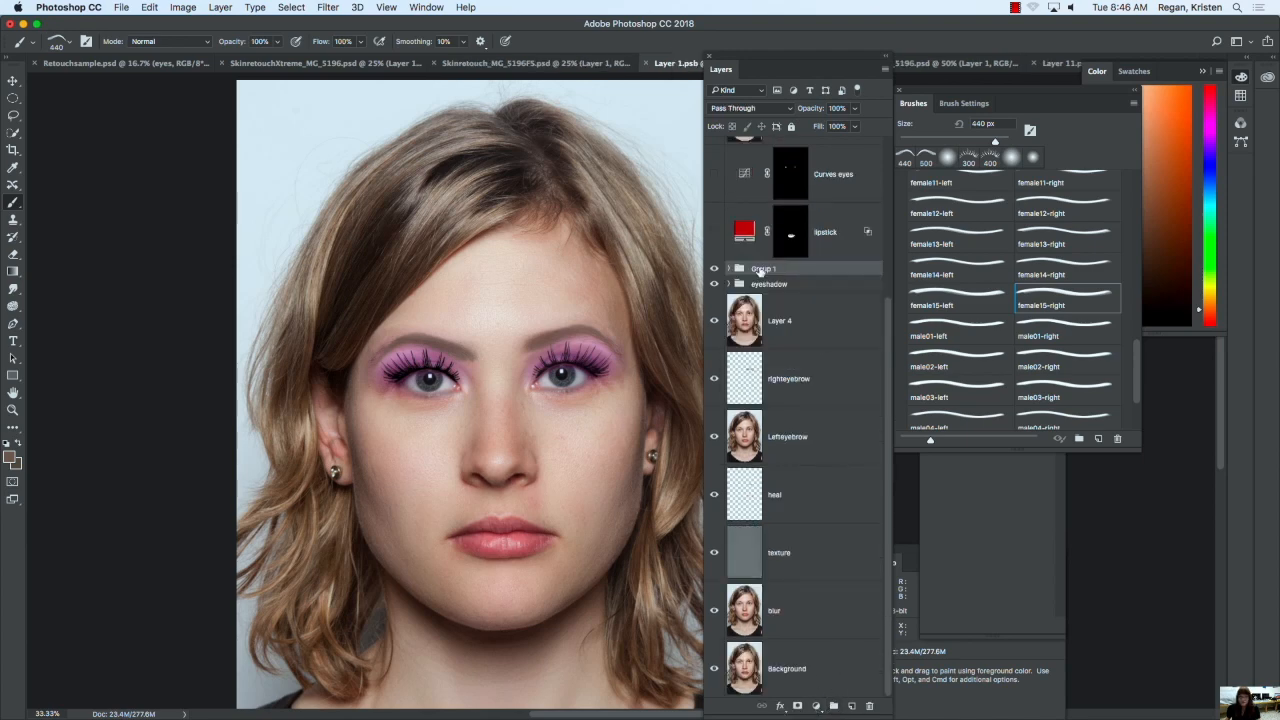
{"action": "type", "text": "ey"}
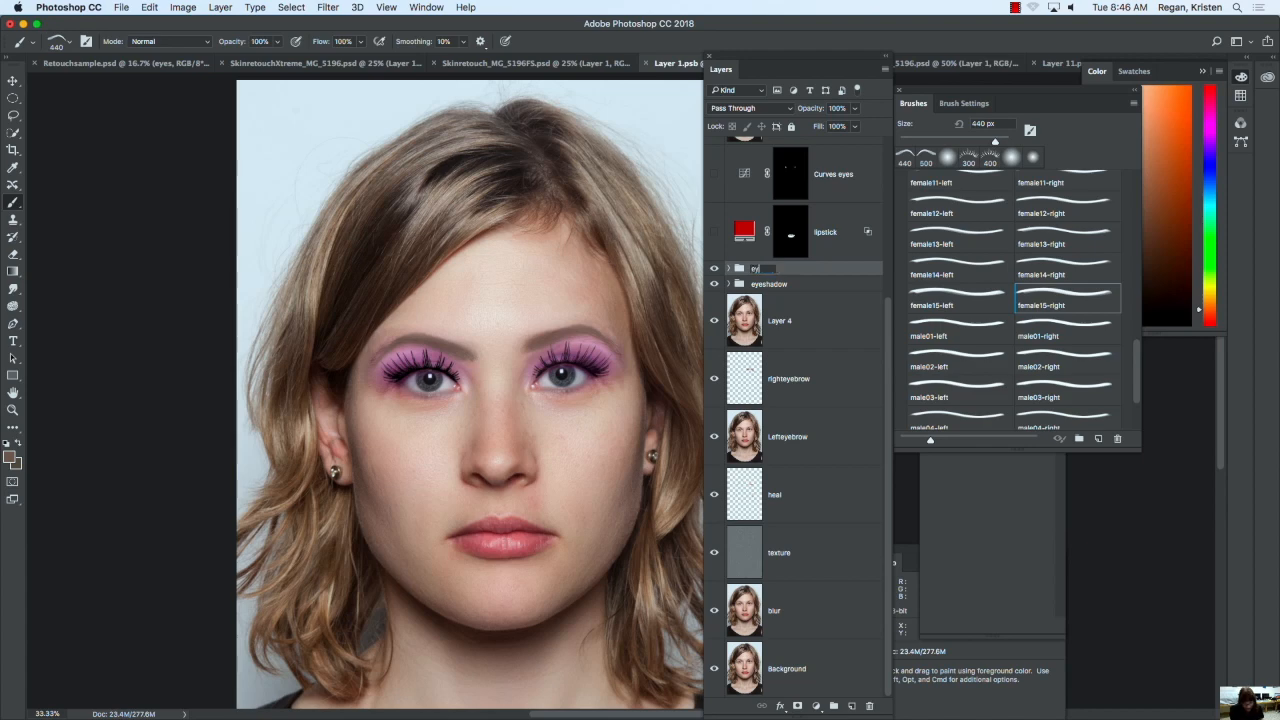
{"action": "key", "text": "Return"}
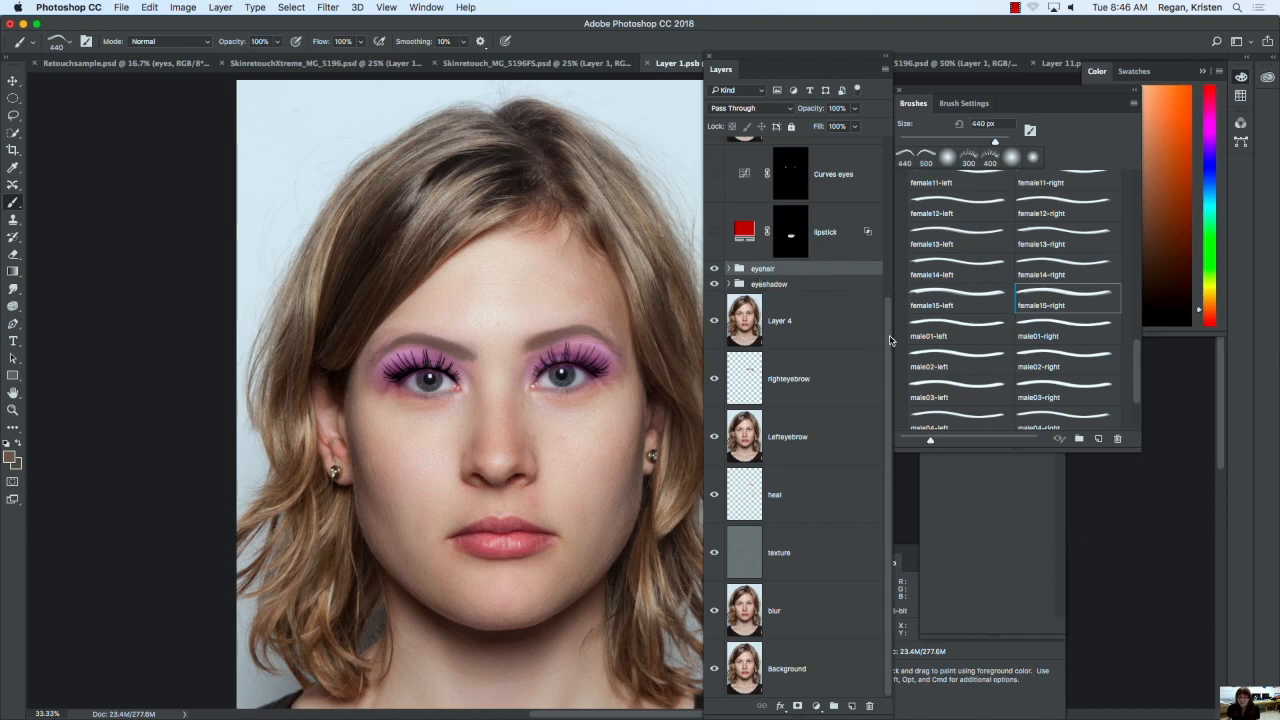
Step: Preview the existing lipstick layer on the lips and hide it again
{"action": "scroll", "coordinate": [890, 335], "scroll_direction": "up", "scroll_amount": 2}
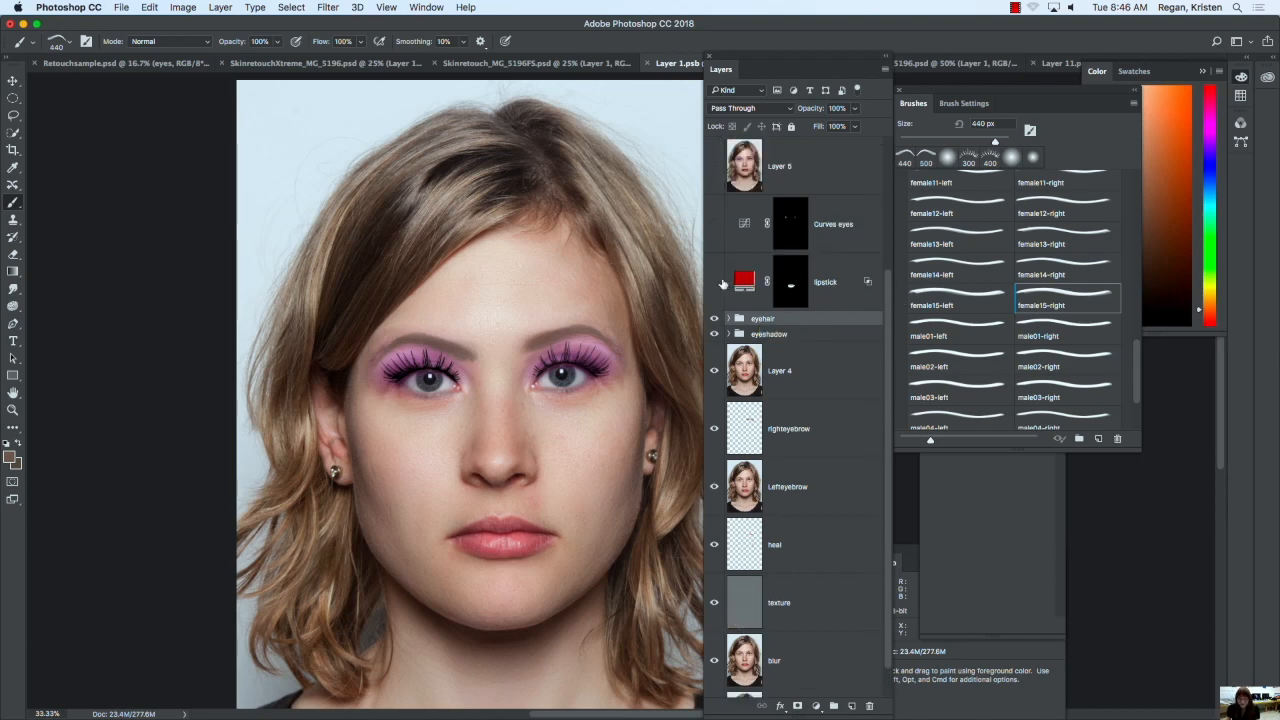
{"action": "left_click", "coordinate": [716, 283]}
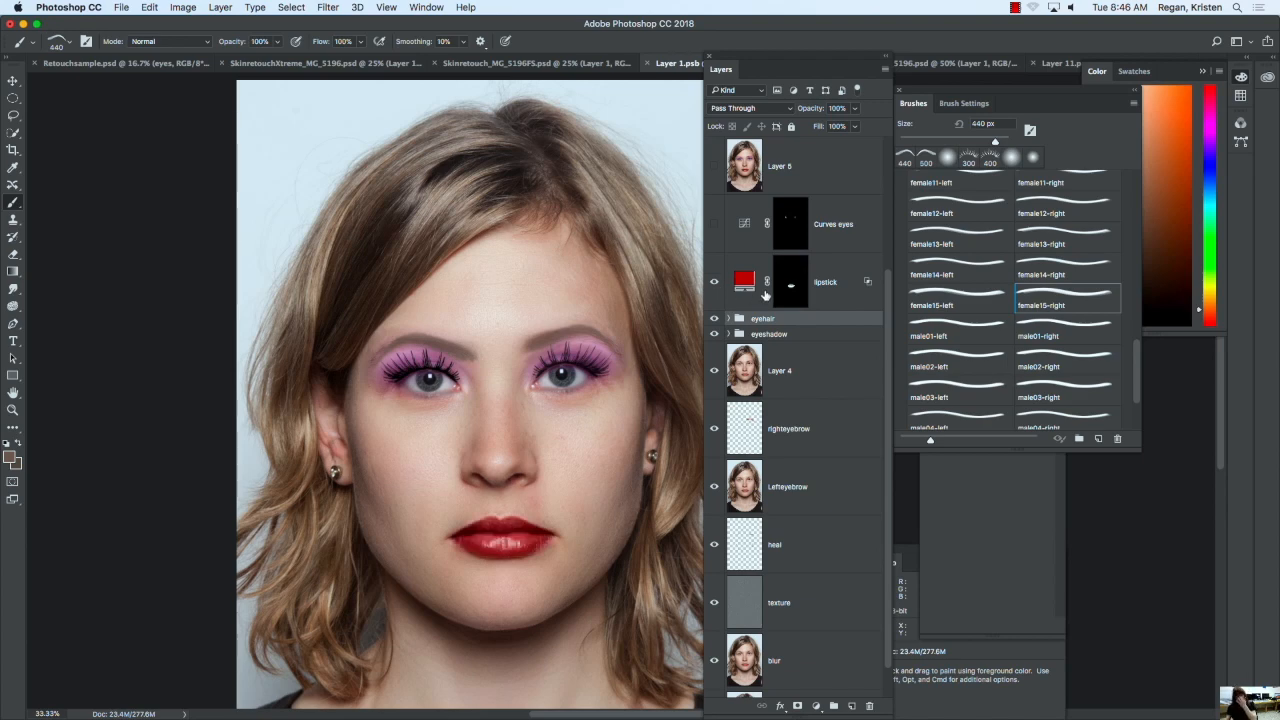
{"action": "left_click", "coordinate": [714, 282]}
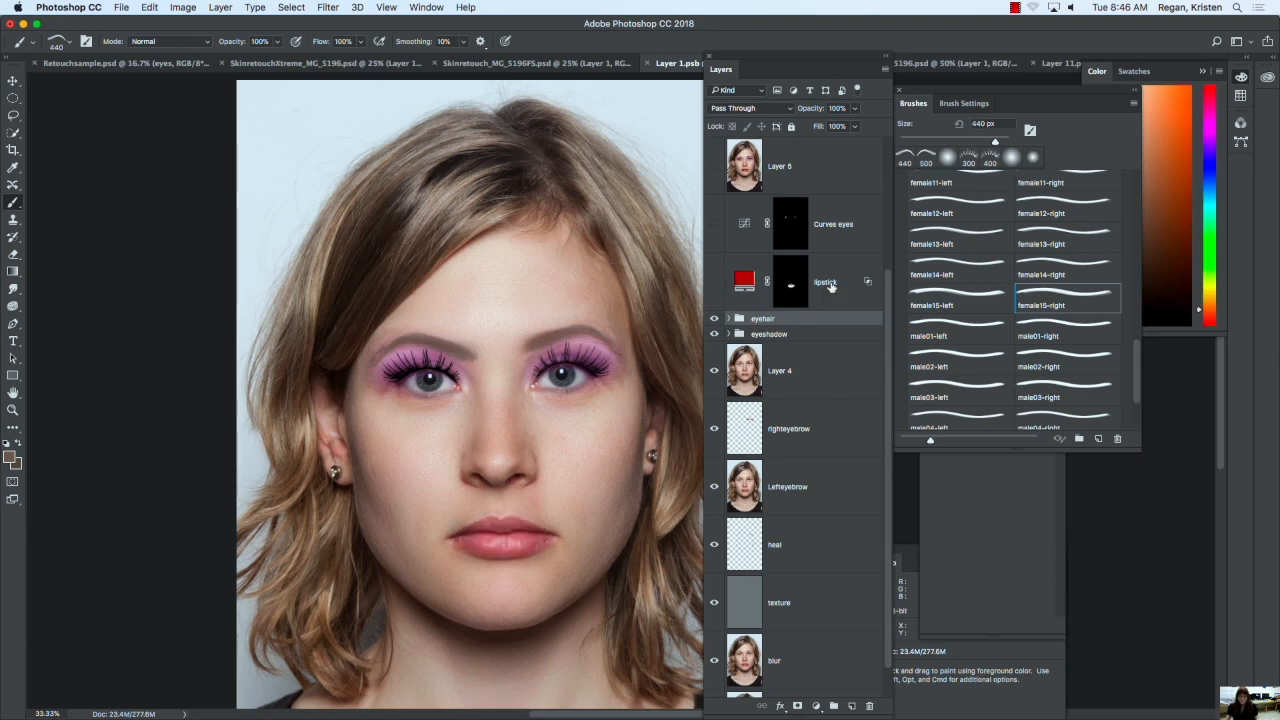
Step: Add a Solid Color fill layer in dark blue (#312491) above the eyehair group and invert its layer mask
{"action": "left_click", "coordinate": [816, 706]}
{"action": "left_click", "coordinate": [845, 451]}
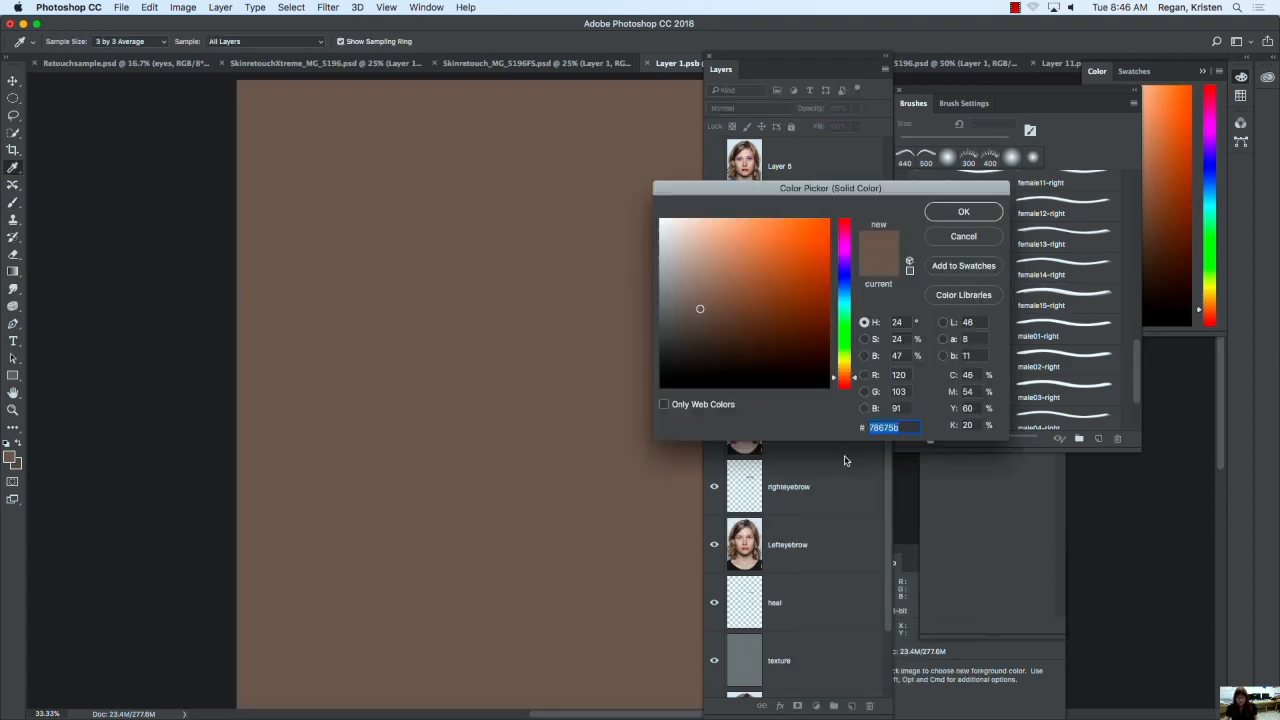
{"action": "left_click_drag", "start_coordinate": [857, 380], "coordinate": [853, 273]}
{"action": "left_click_drag", "start_coordinate": [785, 302], "coordinate": [787, 292]}
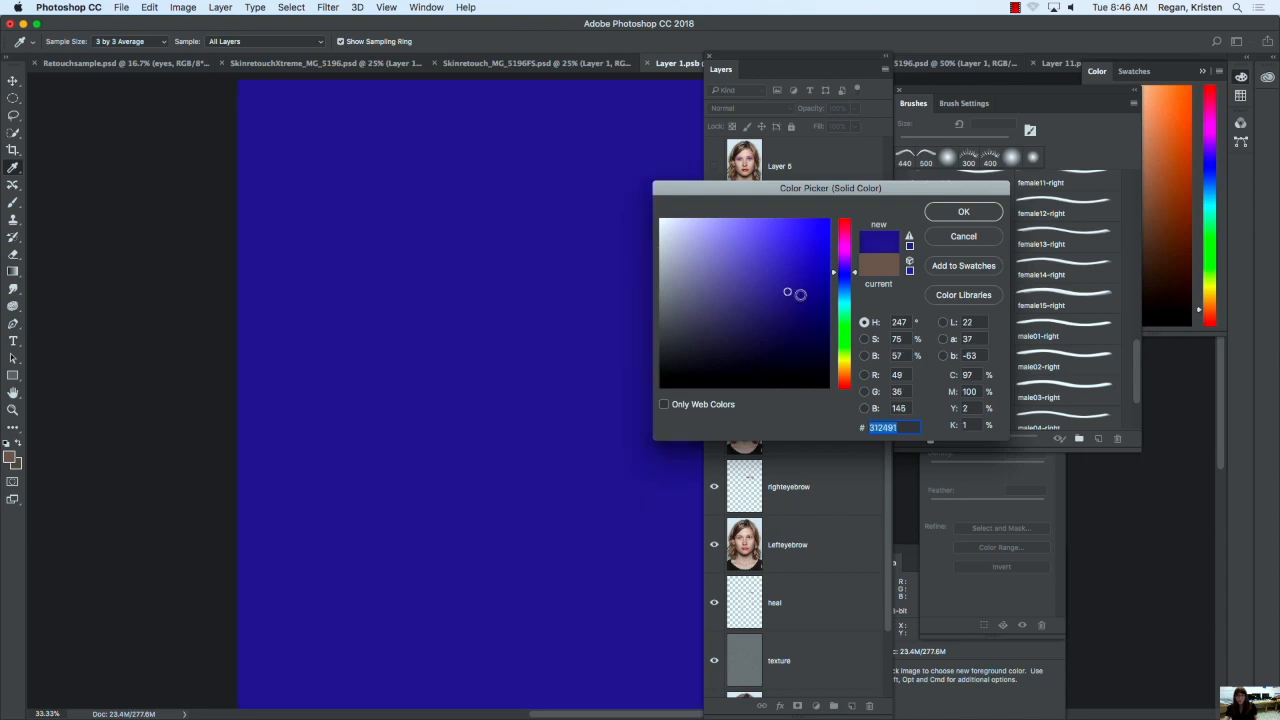
{"action": "left_click", "coordinate": [961, 213]}
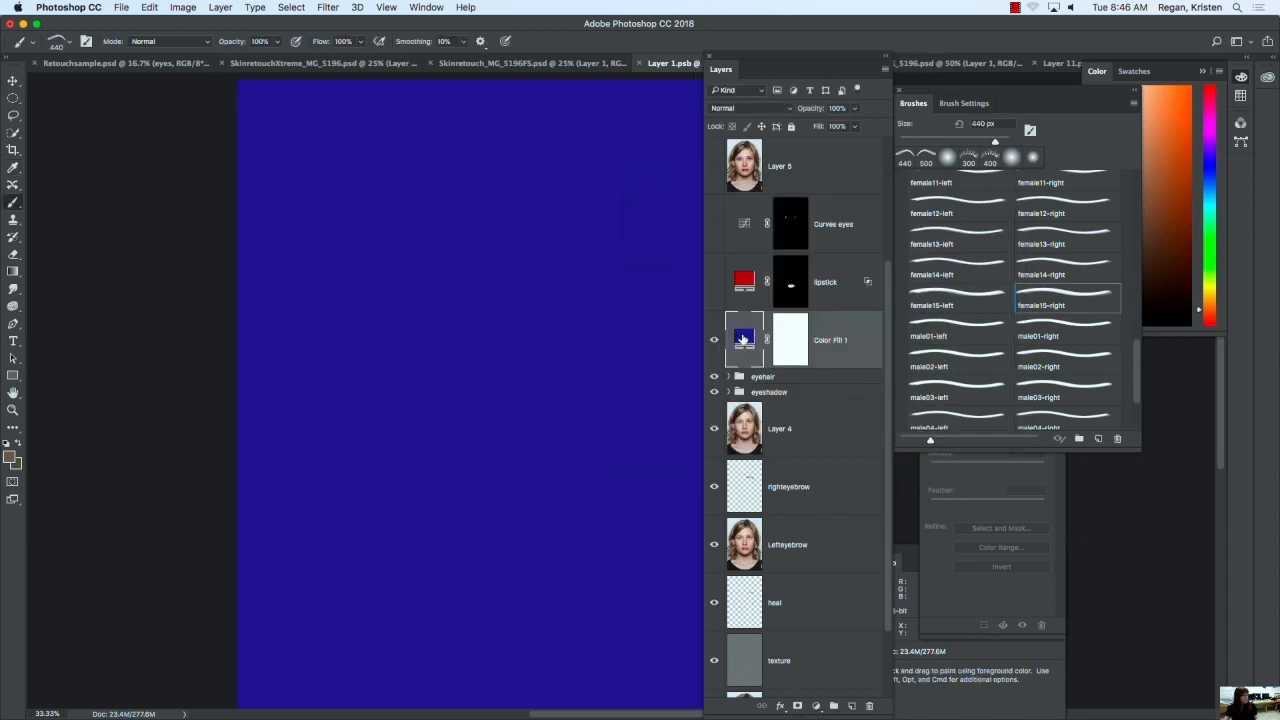
{"action": "left_click", "coordinate": [795, 347]}
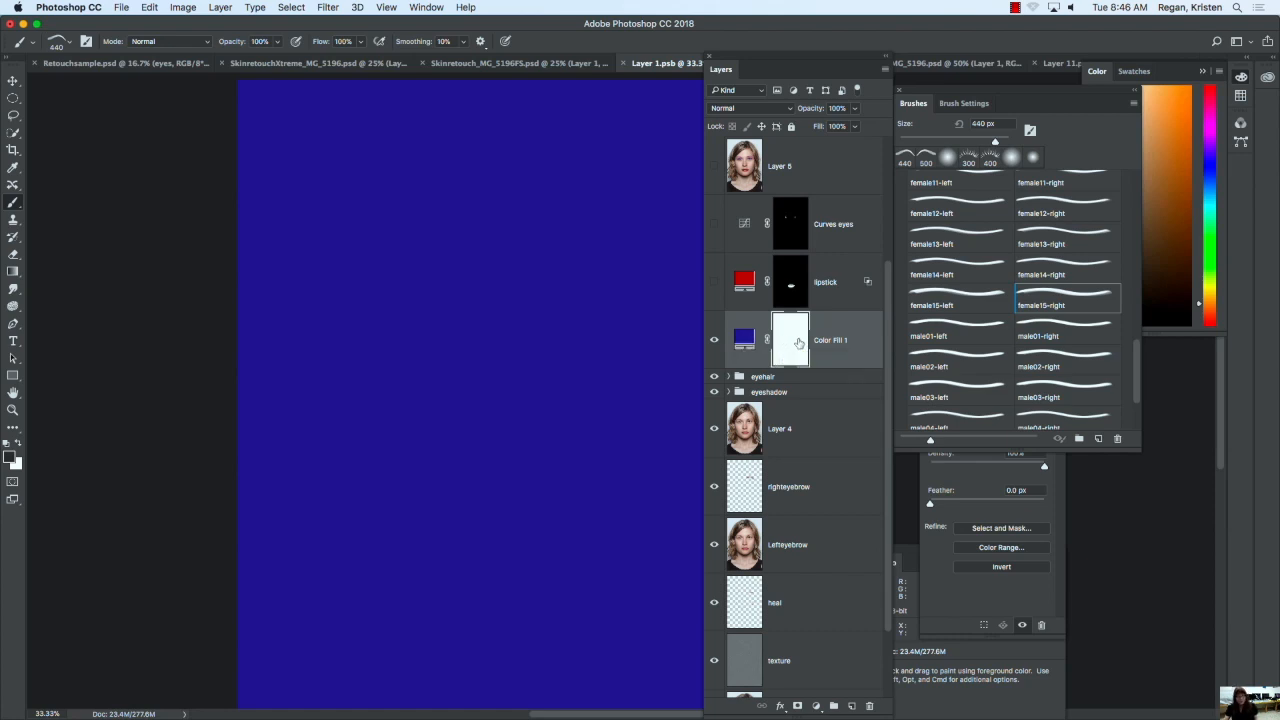
{"action": "left_click", "coordinate": [1003, 567]}
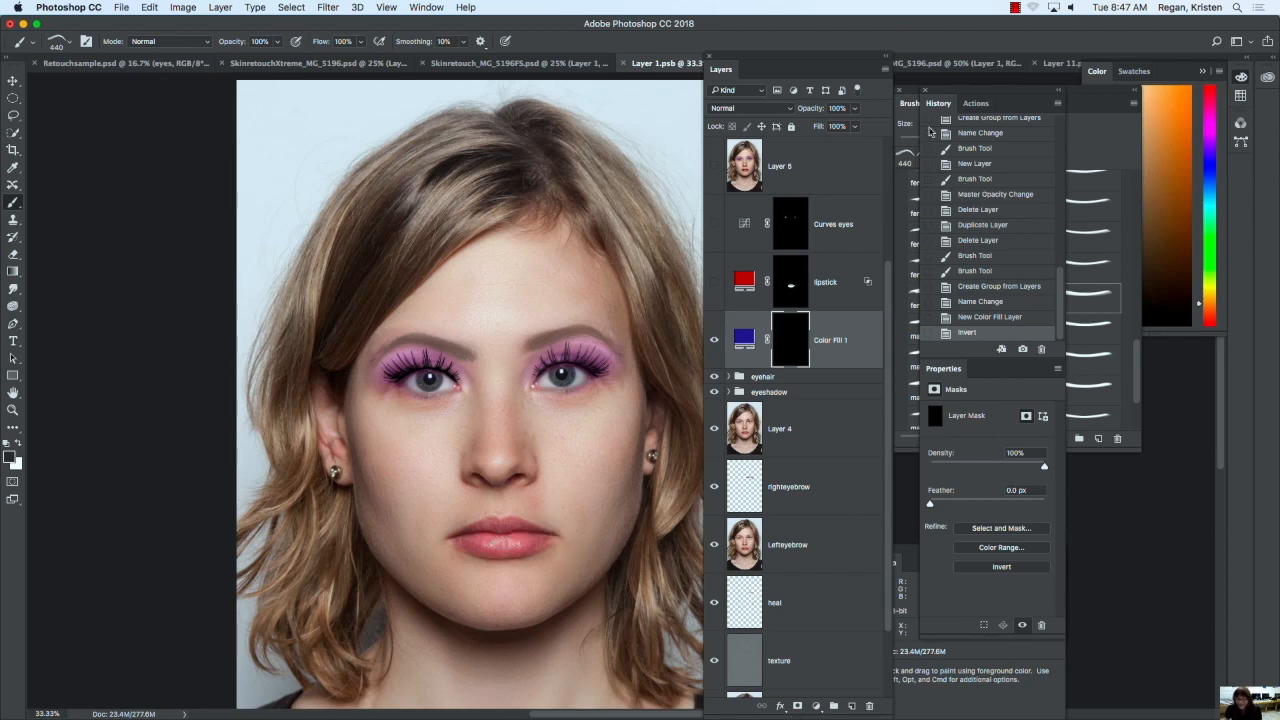
Step: Choose the Soft Round brush from the General Brushes and reduce its size to 90 px
{"action": "left_click", "coordinate": [909, 98]}
{"action": "scroll", "coordinate": [950, 218], "scroll_direction": "up", "scroll_amount": 5}
{"action": "left_click", "coordinate": [940, 211]}
{"action": "key", "text": "bracketleft"}
{"action": "key", "text": "bracketleft"}
{"action": "key", "text": "bracketleft"}
{"action": "key", "text": "bracketleft"}
{"action": "key", "text": "bracketleft"}
{"action": "key", "text": "bracketleft"}
{"action": "key", "text": "bracketleft"}
{"action": "key", "text": "bracketleft"}
{"action": "key", "text": "bracketleft"}
{"action": "key", "text": "super+equal"}
{"action": "key", "text": "super+equal"}
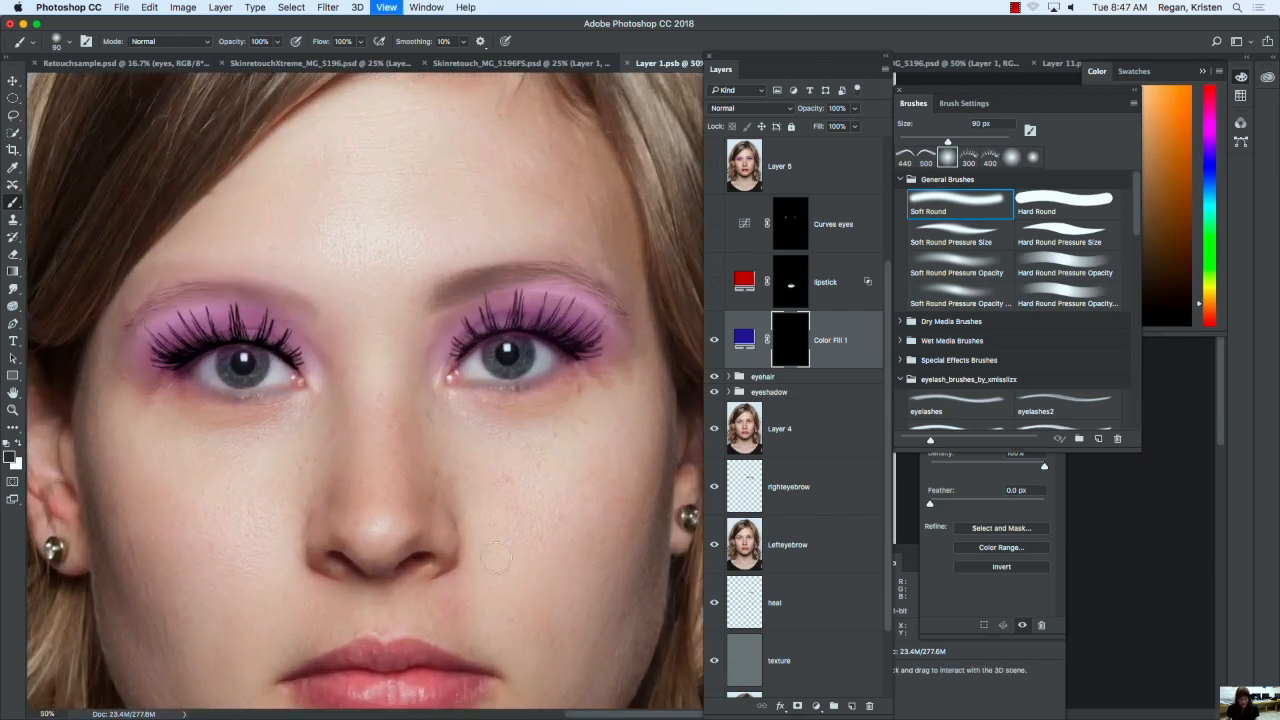
Step: Select the upper and lower lips with the Quick Selection tool, keeping the blue fill layer's mask active
{"action": "left_click_drag", "start_coordinate": [552, 575], "coordinate": [598, 318]}
{"action": "key", "text": "super+z"}
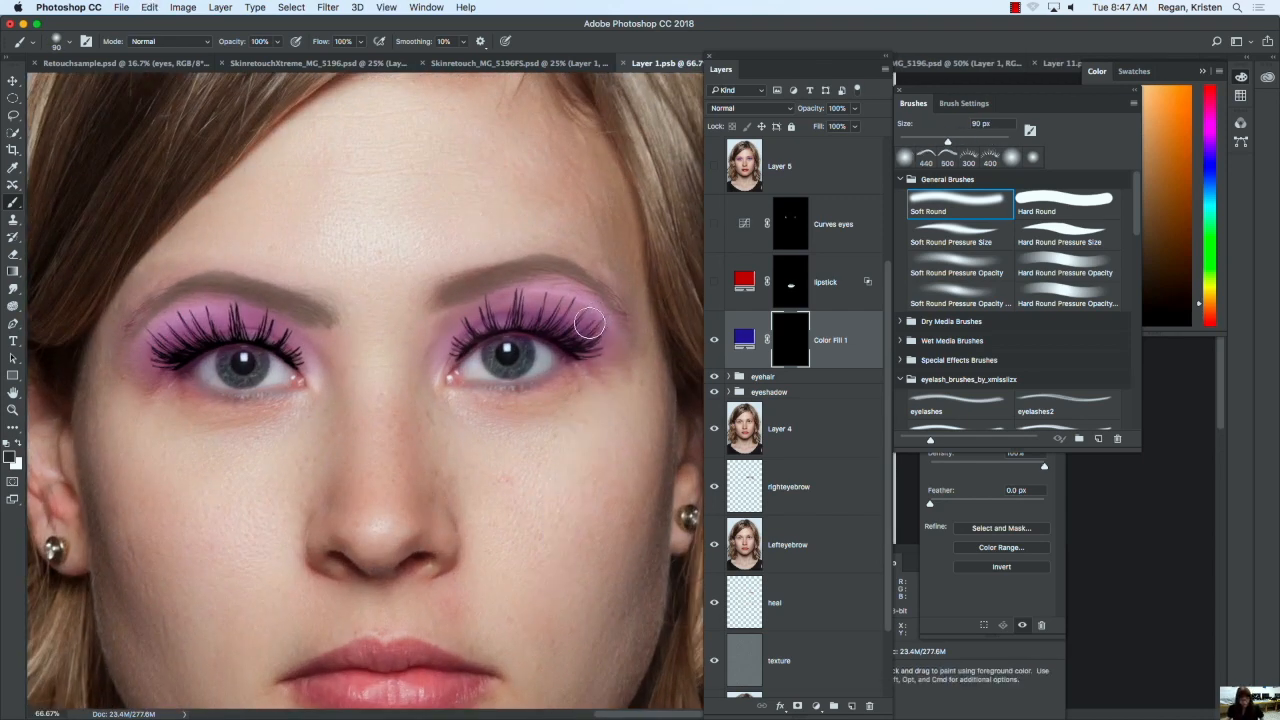
{"action": "left_click_drag", "start_coordinate": [561, 578], "coordinate": [646, 290]}
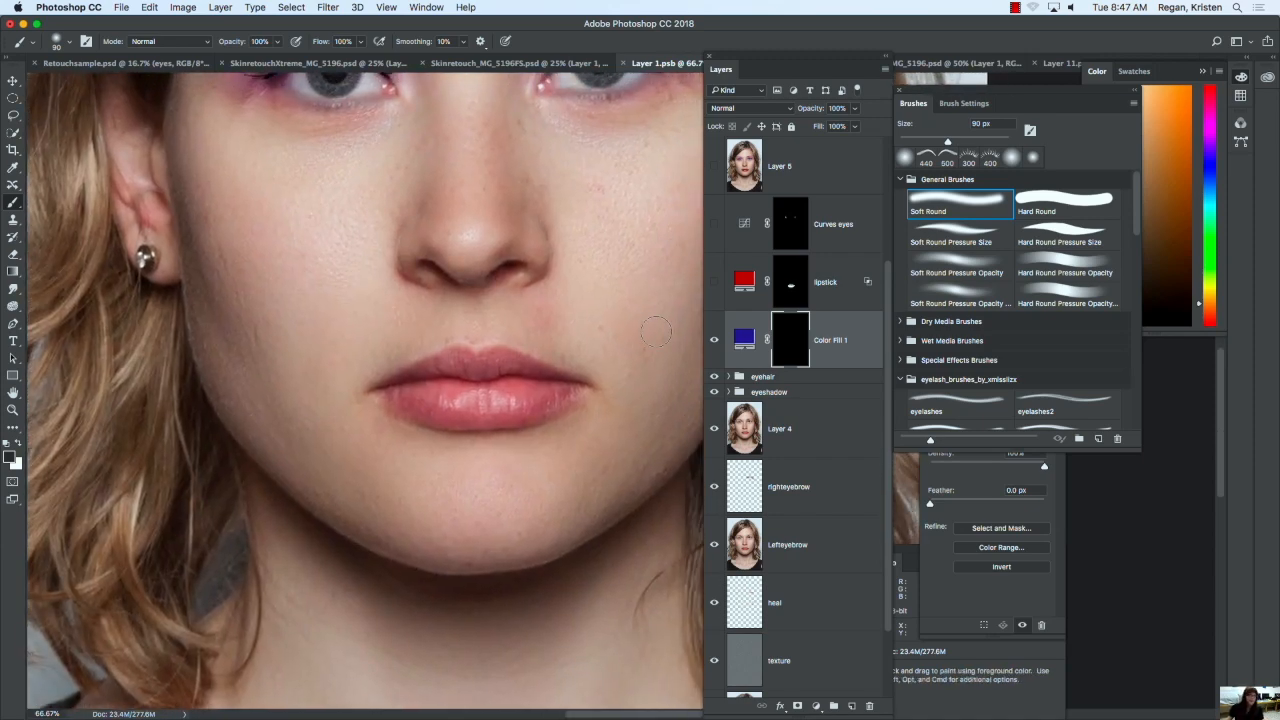
{"action": "left_click", "coordinate": [13, 132]}
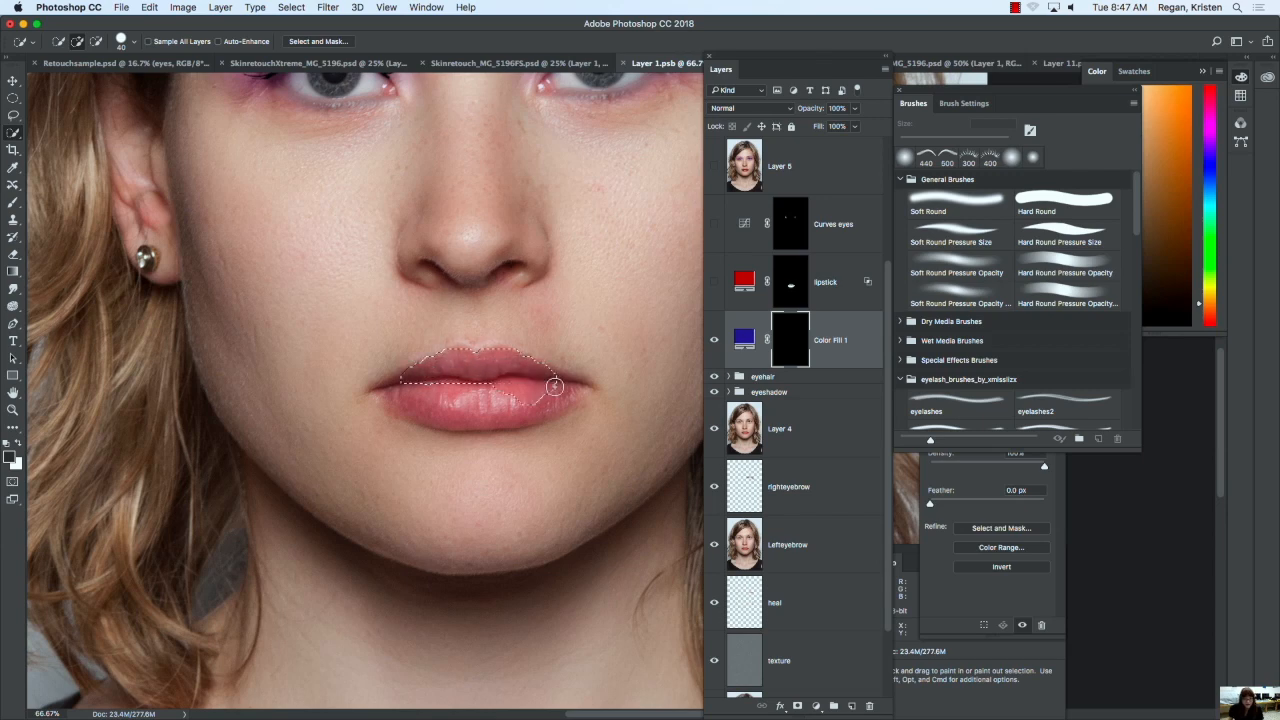
{"action": "left_click_drag", "start_coordinate": [440, 404], "coordinate": [413, 393]}
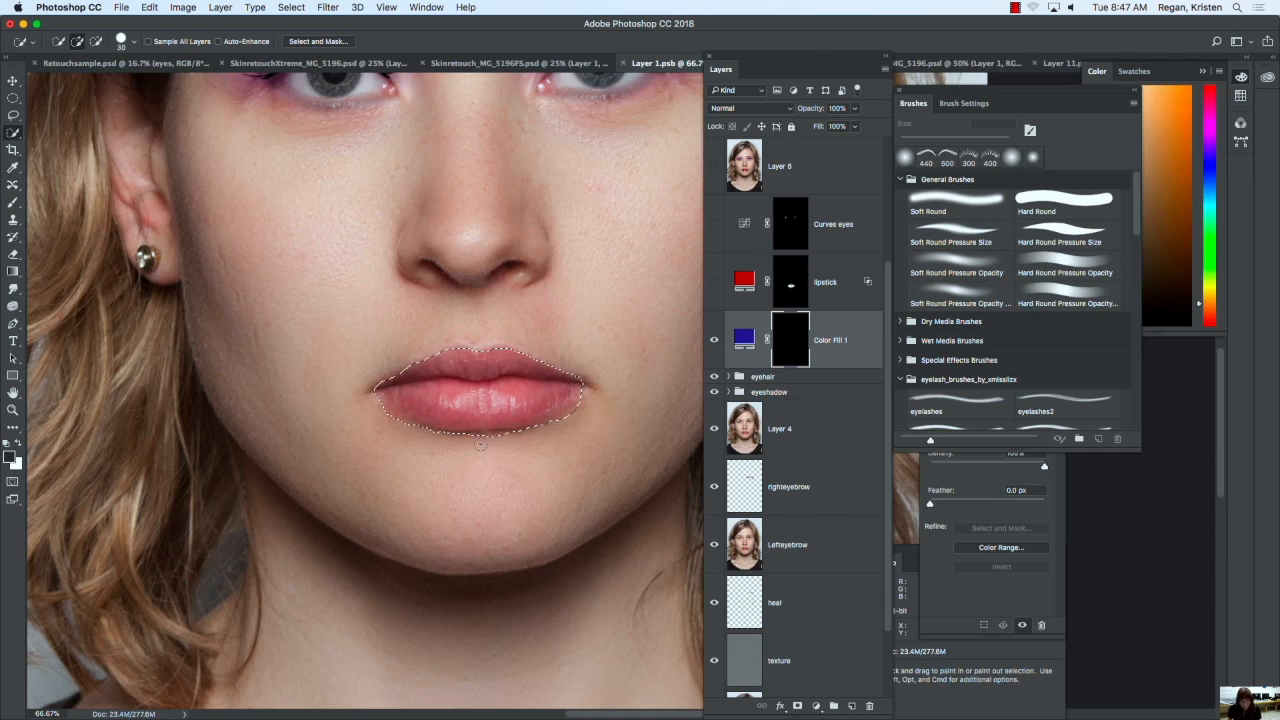
{"action": "key", "text": "alt"}
{"action": "key", "text": "alt"}
Step: Open the lip selection in Select and Mask, set Radius to 1 px and Feather to 1.2 px, and use the Overlay view
{"action": "left_click", "coordinate": [319, 41]}
{"action": "left_click_drag", "start_coordinate": [1106, 263], "coordinate": [1117, 263]}
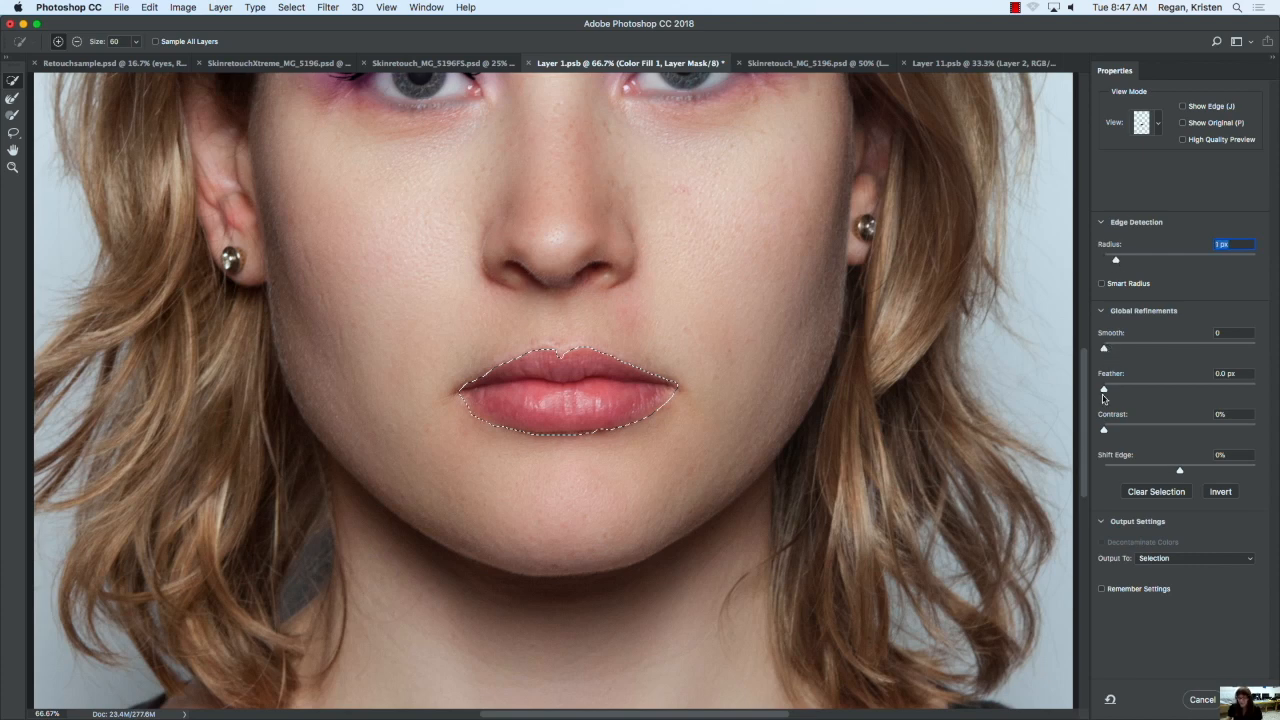
{"action": "left_click_drag", "start_coordinate": [1104, 389], "coordinate": [1114, 389]}
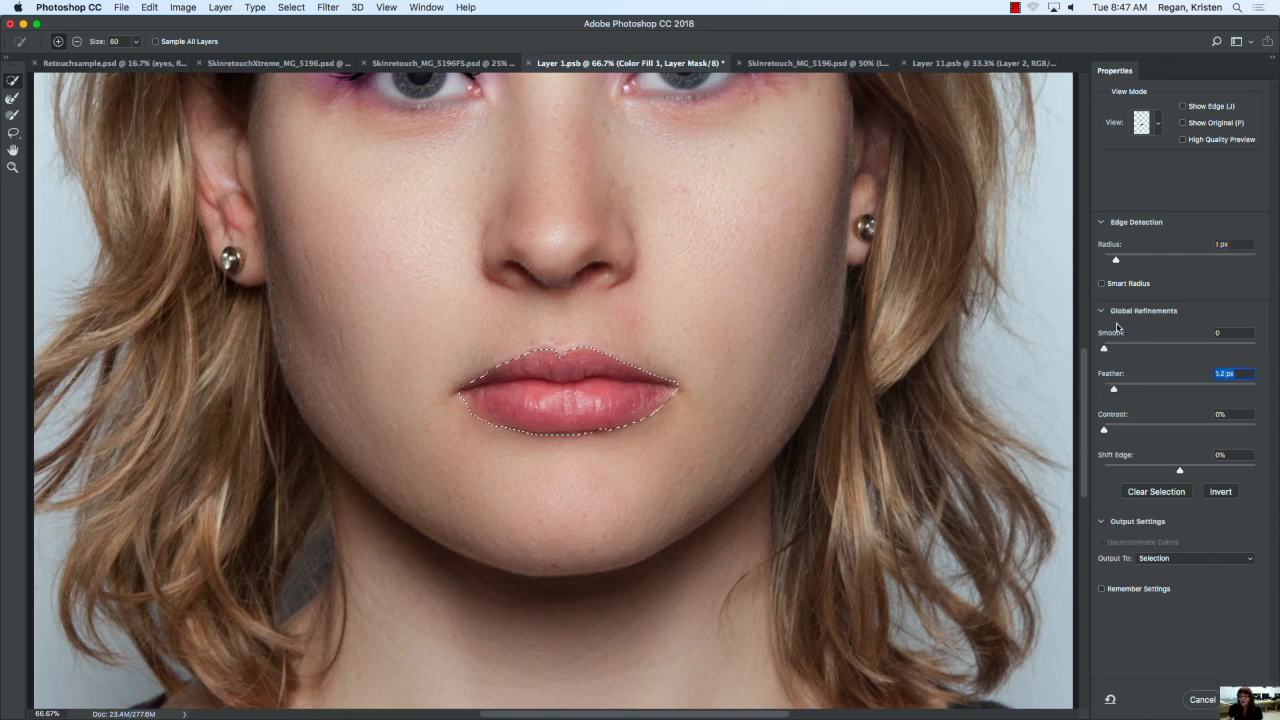
{"action": "left_click", "coordinate": [1148, 124]}
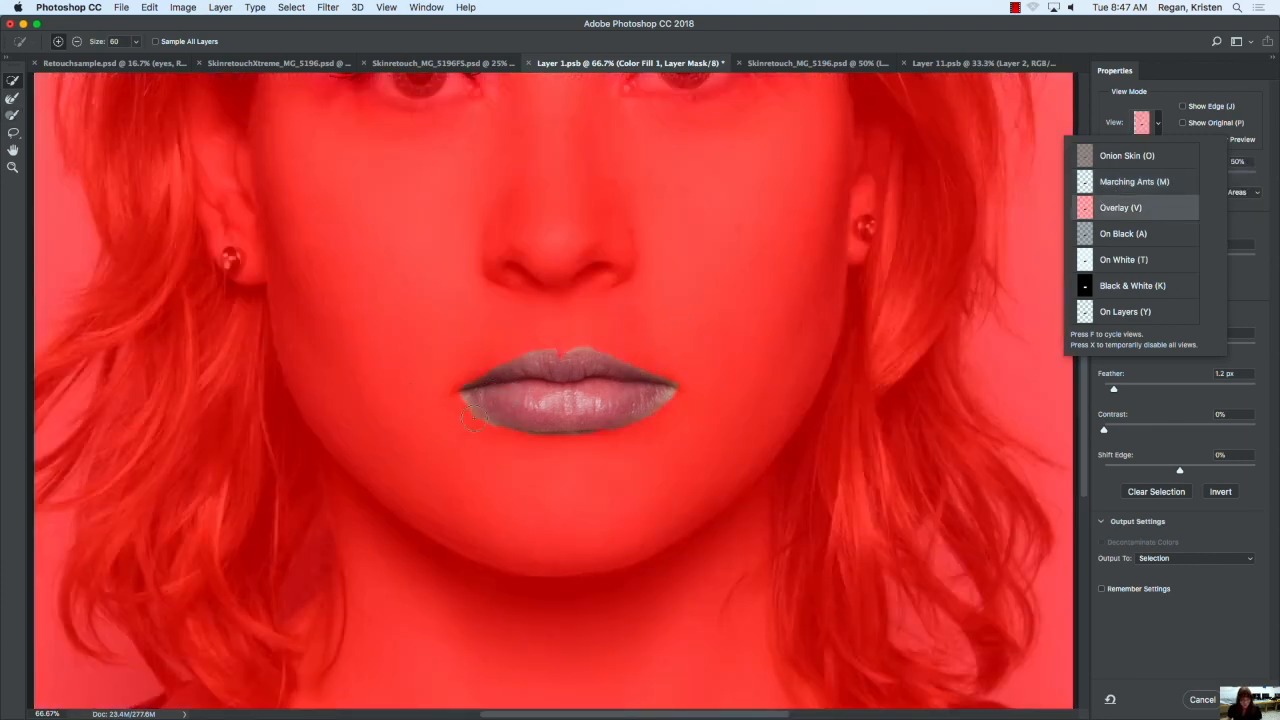
Step: Clean up the lip selection's corners and edges by brushing areas in and out, slightly increase the feather, and apply the refinement
{"action": "left_click", "coordinate": [12, 116]}
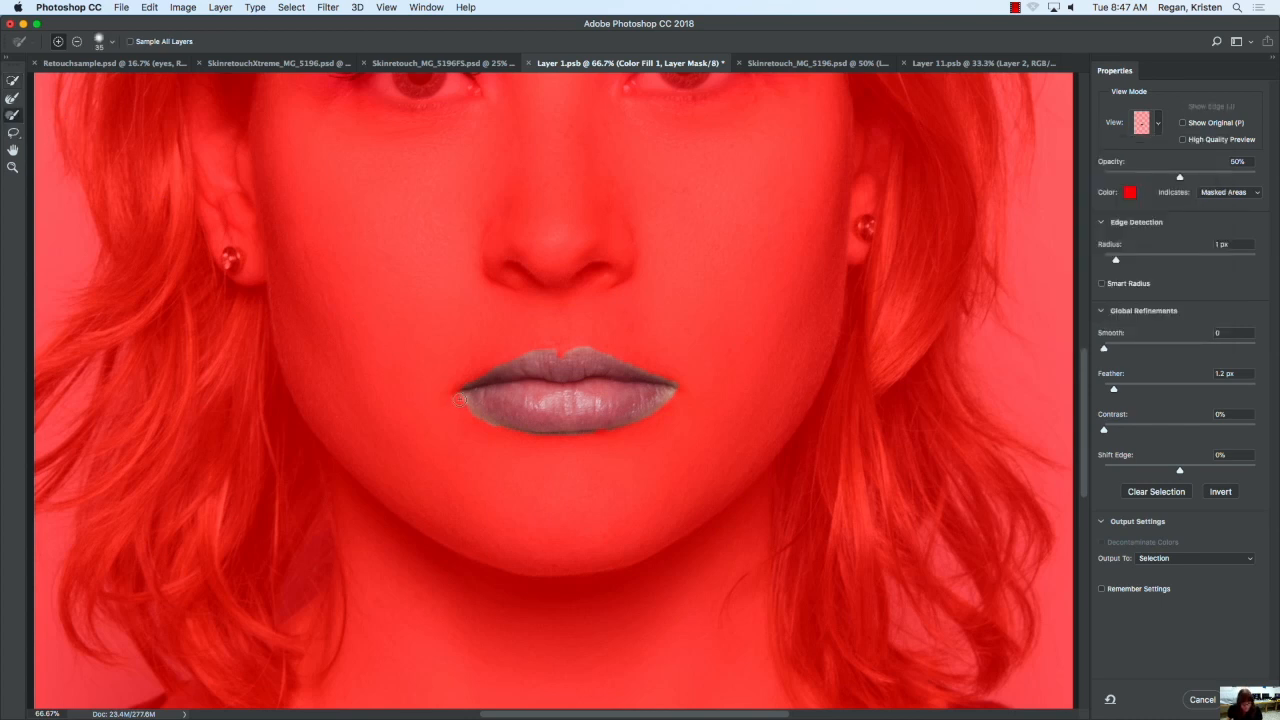
{"action": "mouse_move", "coordinate": [457, 398]}
{"action": "left_mouse_down"}
{"action": "mouse_move", "coordinate": [496, 437]}
{"action": "mouse_move", "coordinate": [457, 405]}
{"action": "mouse_move", "coordinate": [529, 438]}
{"action": "mouse_move", "coordinate": [604, 439]}
{"action": "mouse_move", "coordinate": [565, 443]}
{"action": "mouse_move", "coordinate": [651, 427]}
{"action": "mouse_move", "coordinate": [690, 390]}
{"action": "left_mouse_up"}
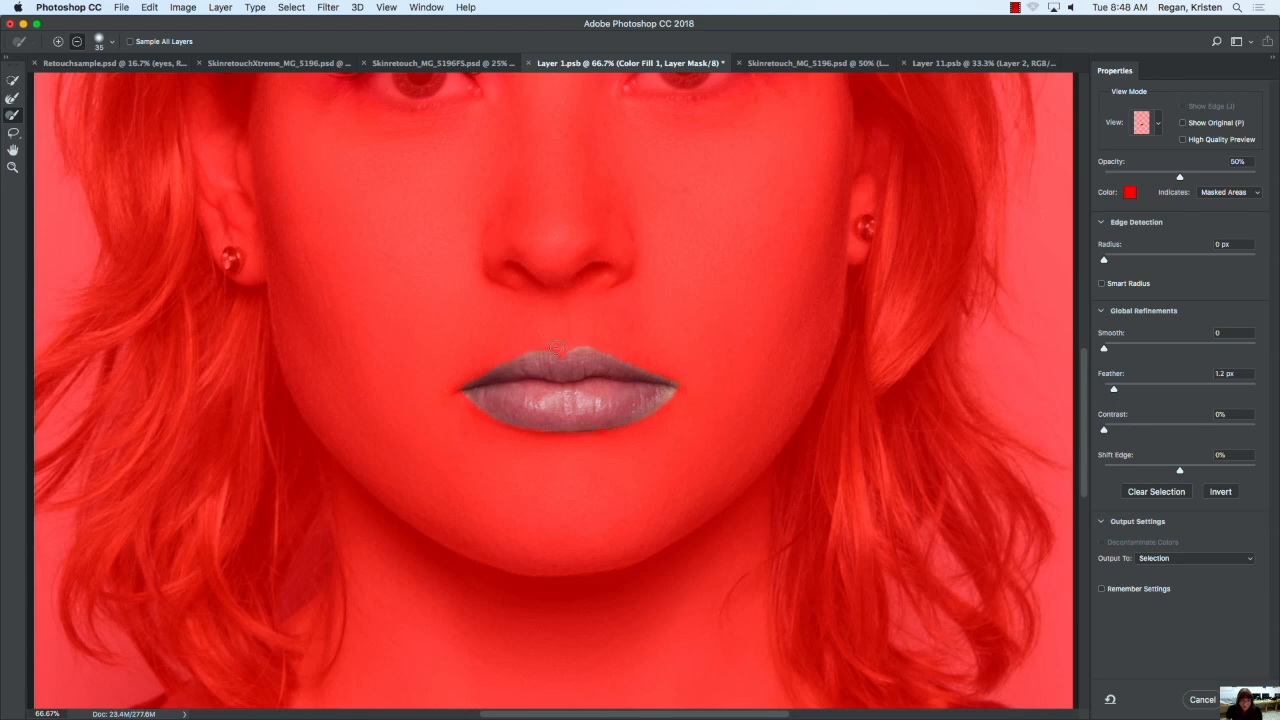
{"action": "mouse_move", "coordinate": [489, 361]}
{"action": "left_mouse_down"}
{"action": "mouse_move", "coordinate": [565, 339]}
{"action": "mouse_move", "coordinate": [686, 385]}
{"action": "mouse_move", "coordinate": [624, 428]}
{"action": "mouse_move", "coordinate": [546, 442]}
{"action": "left_mouse_up"}
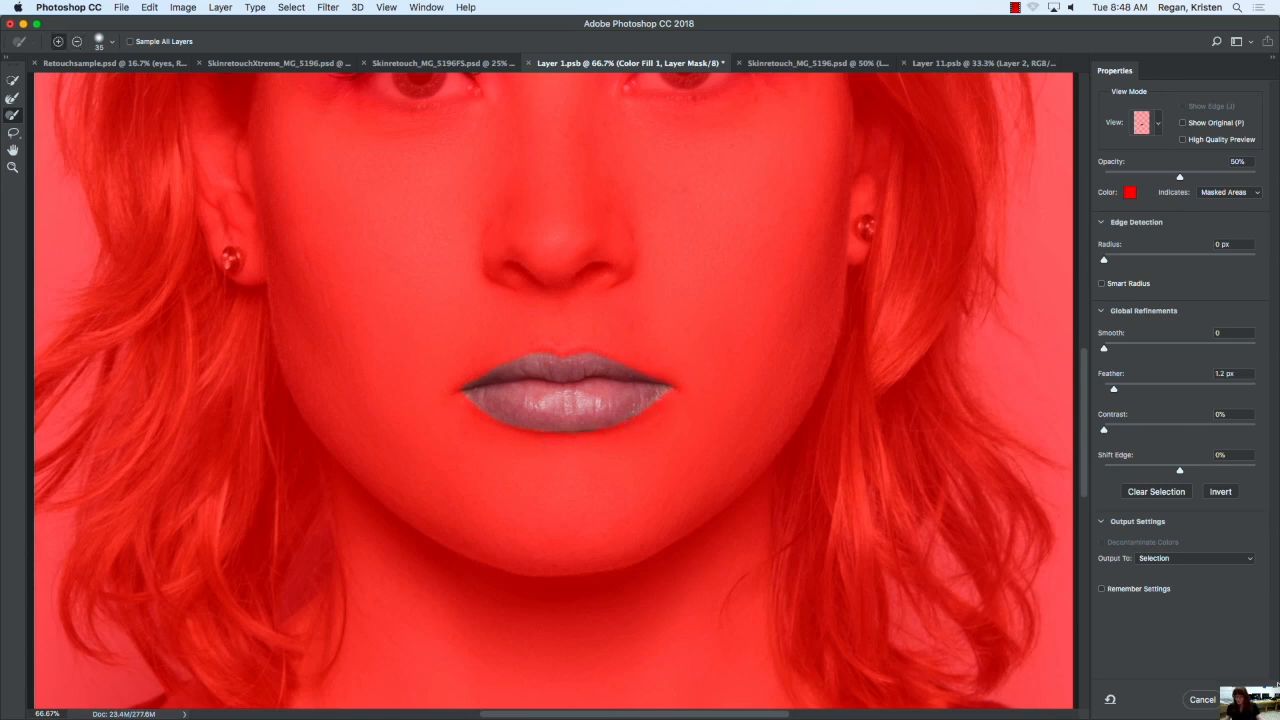
{"action": "left_click_drag", "start_coordinate": [1113, 389], "coordinate": [1122, 391]}
{"action": "key", "text": "Return"}
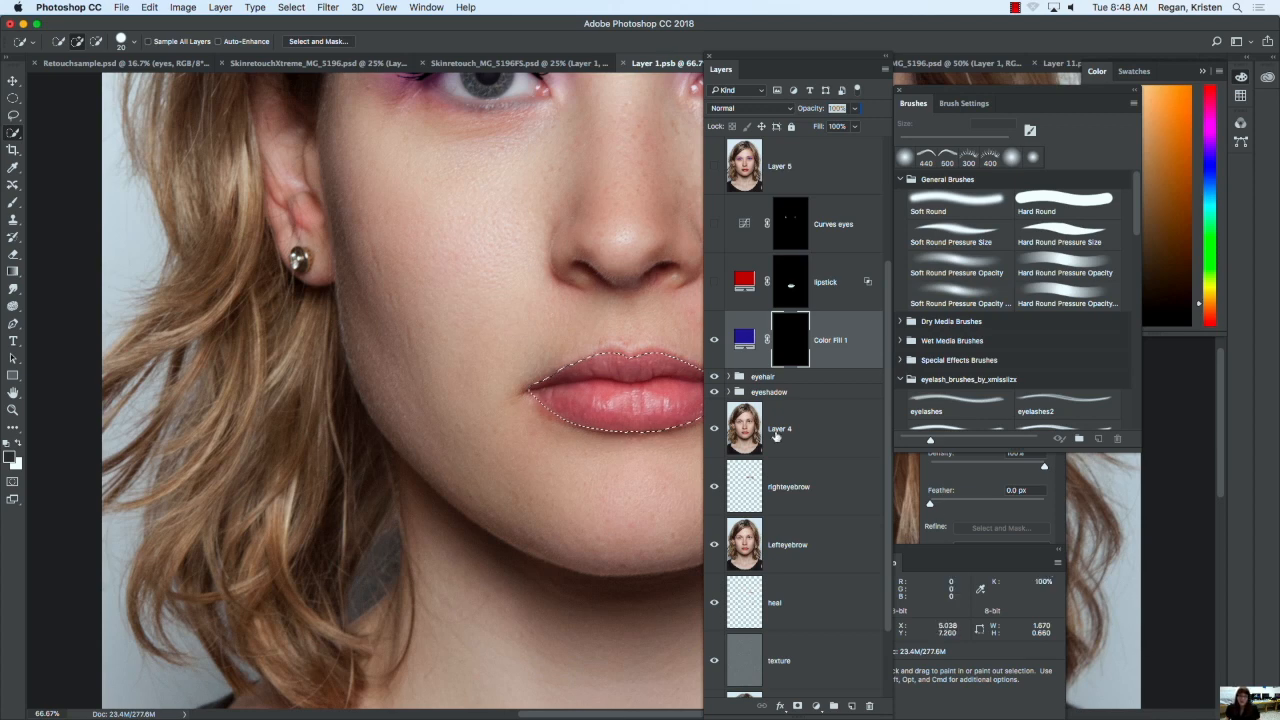
Step: Bring the History and Properties panels to the front and reset the foreground colour to white
{"action": "left_click_drag", "start_coordinate": [853, 34], "coordinate": [753, 34]}
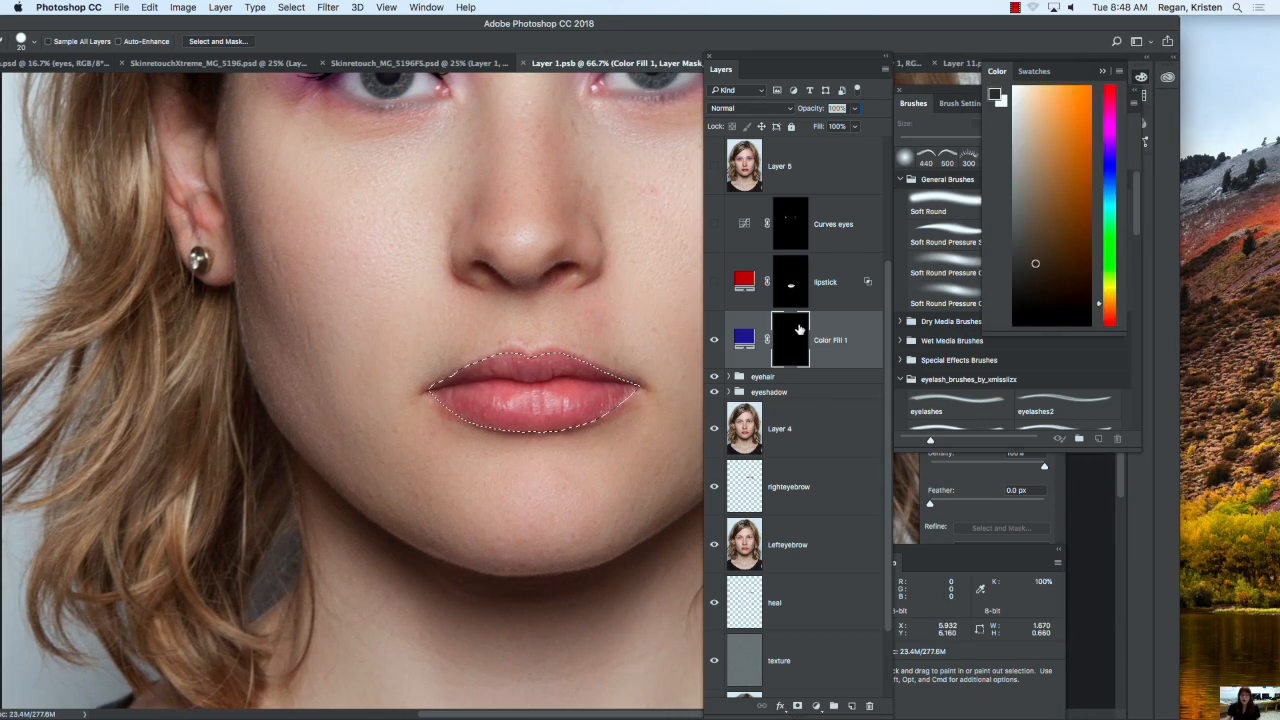
{"action": "left_click", "coordinate": [978, 484]}
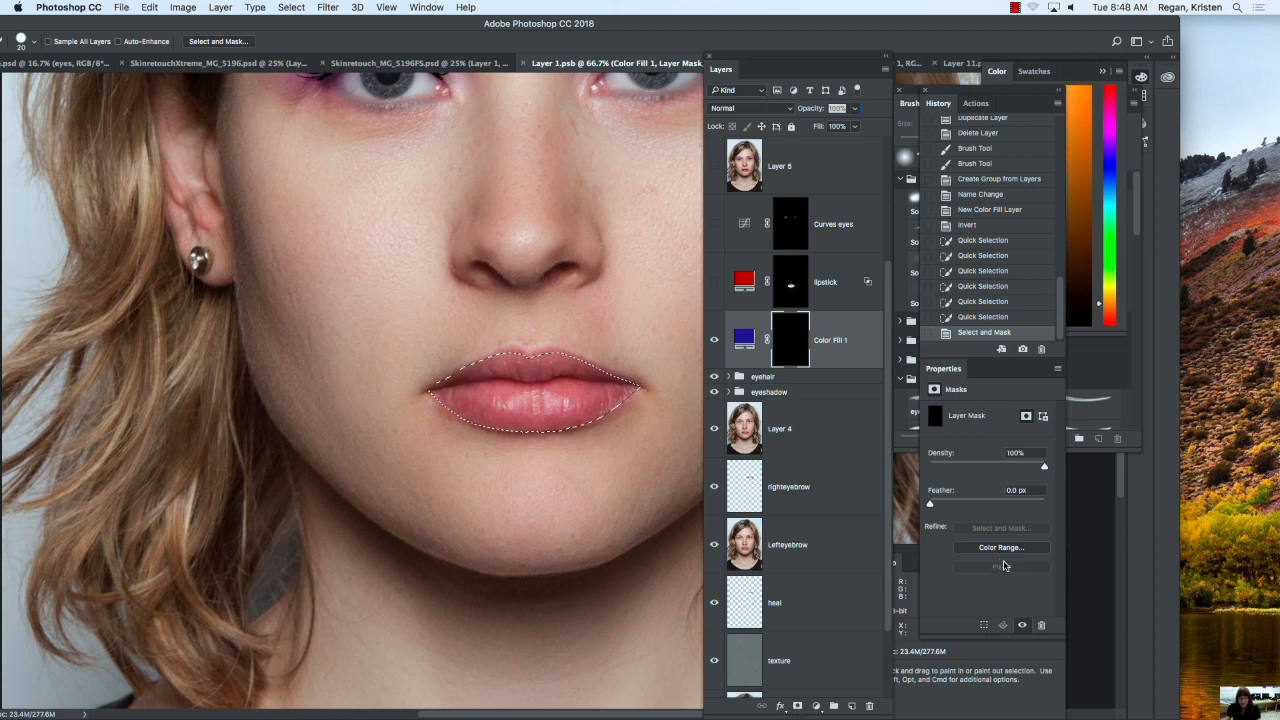
{"action": "left_click_drag", "start_coordinate": [336, 23], "coordinate": [435, 12]}
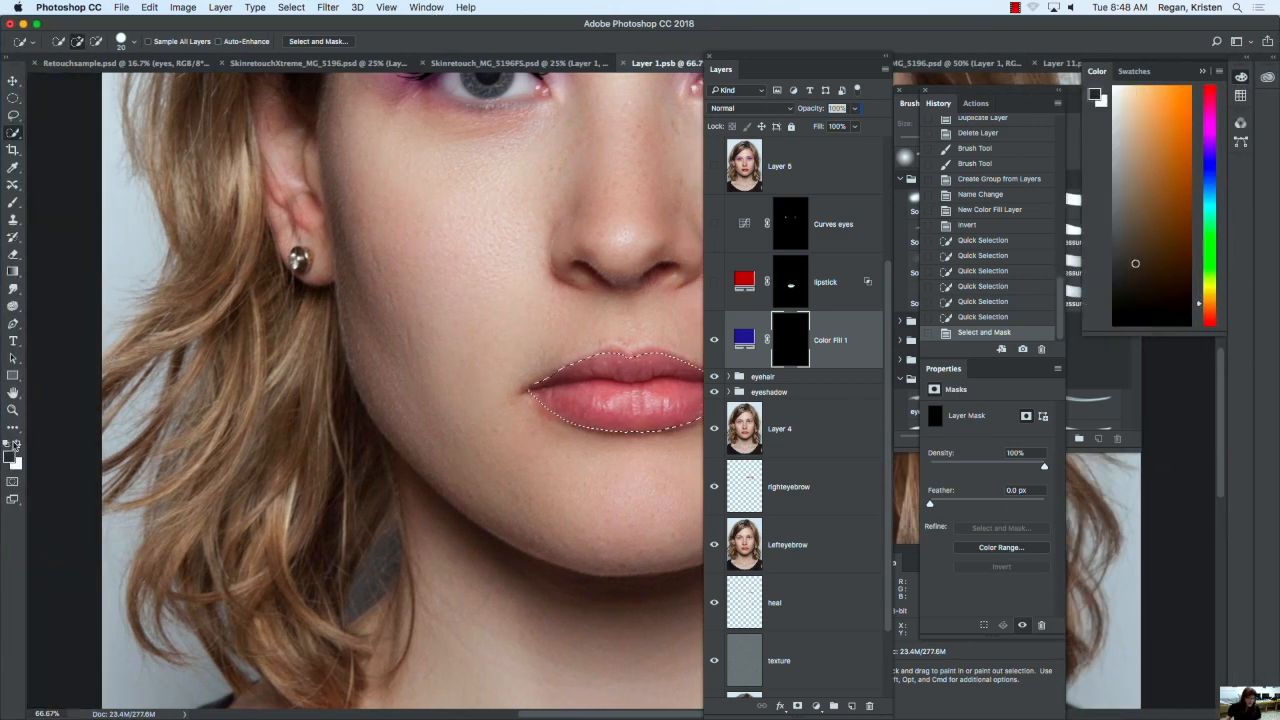
{"action": "left_click", "coordinate": [7, 443]}
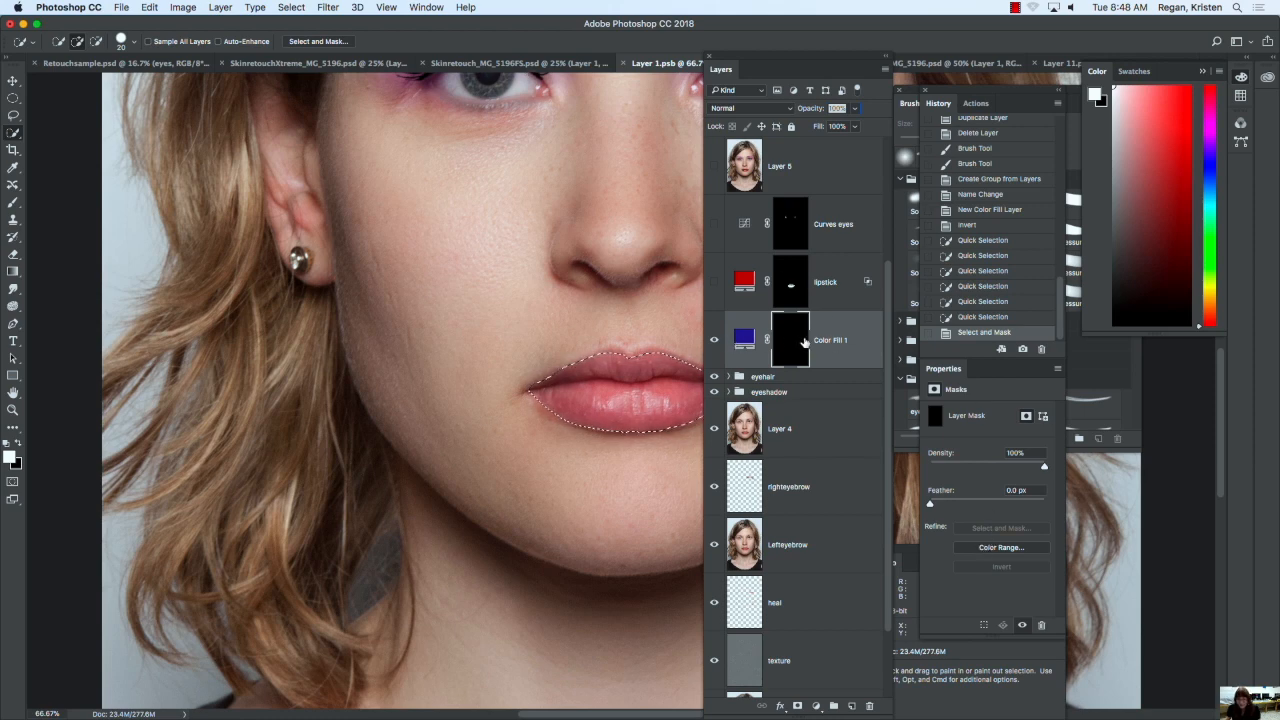
Step: Deselect the lips and paint white over them on the blue fill layer's mask with the Brush tool
{"action": "scroll", "coordinate": [712, 175], "scroll_direction": "up", "scroll_amount": 4}
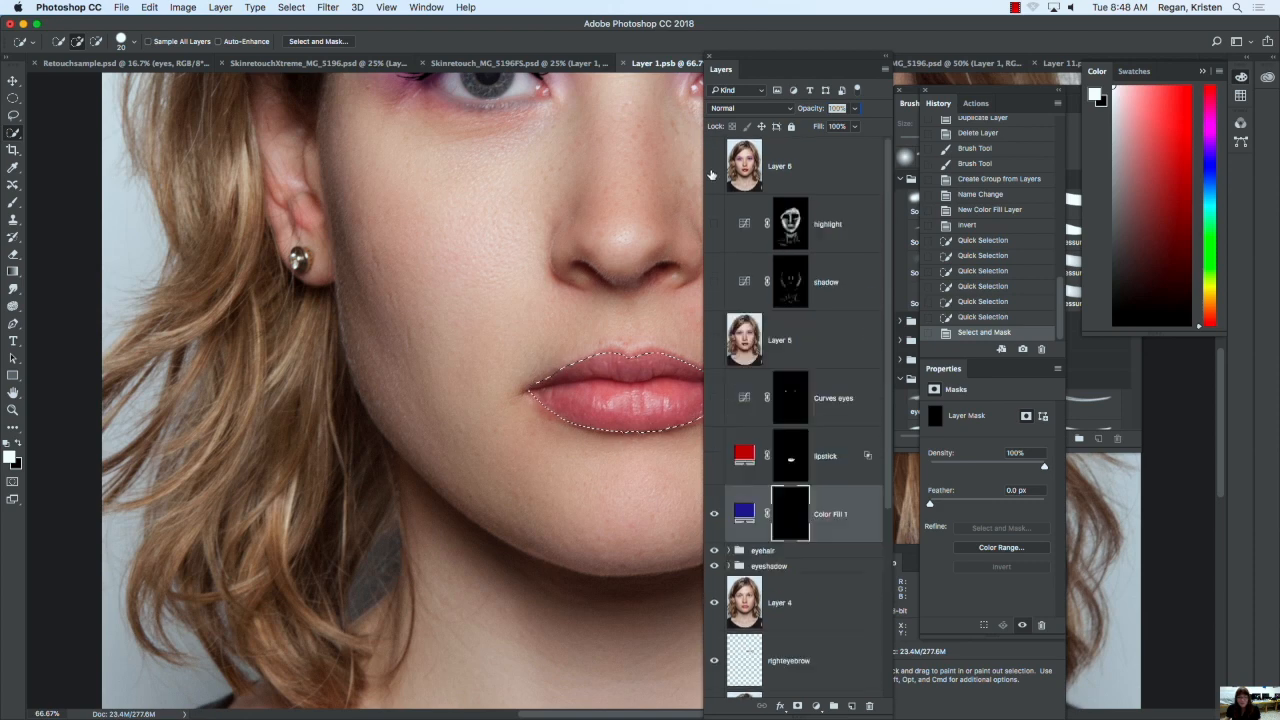
{"action": "scroll", "coordinate": [751, 382], "scroll_direction": "down", "scroll_amount": 1}
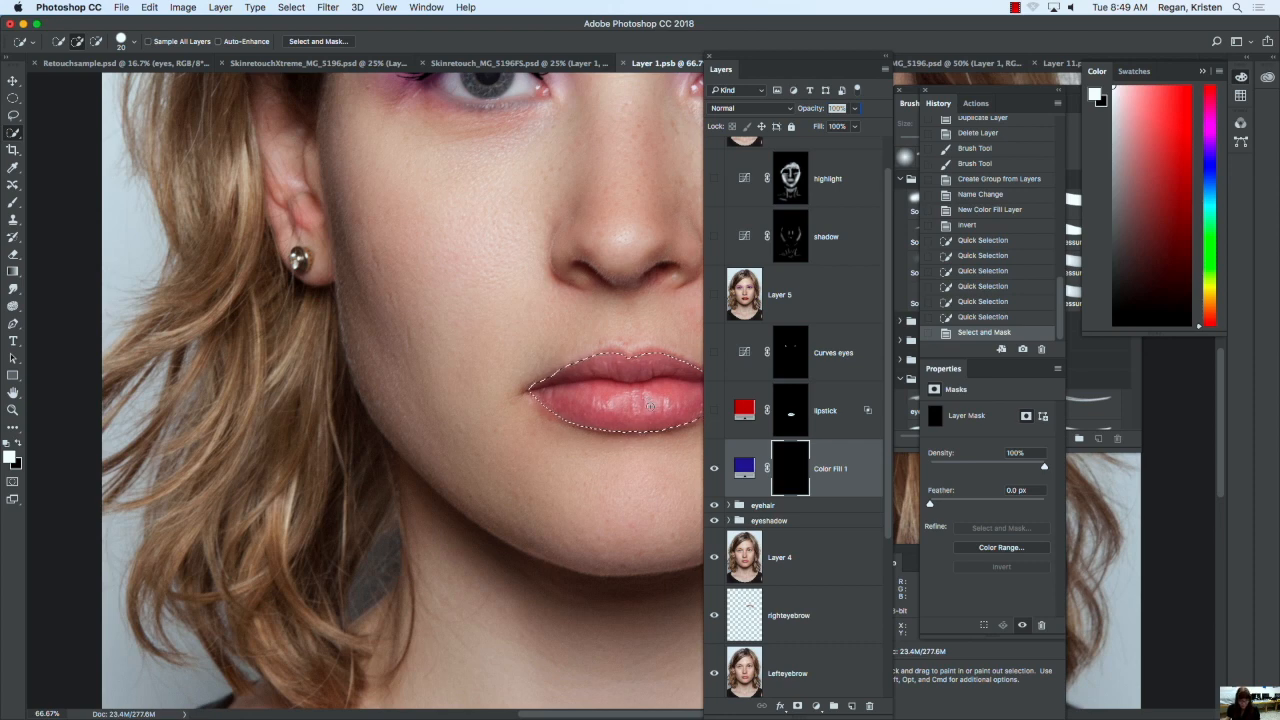
{"action": "key", "text": "super+d"}
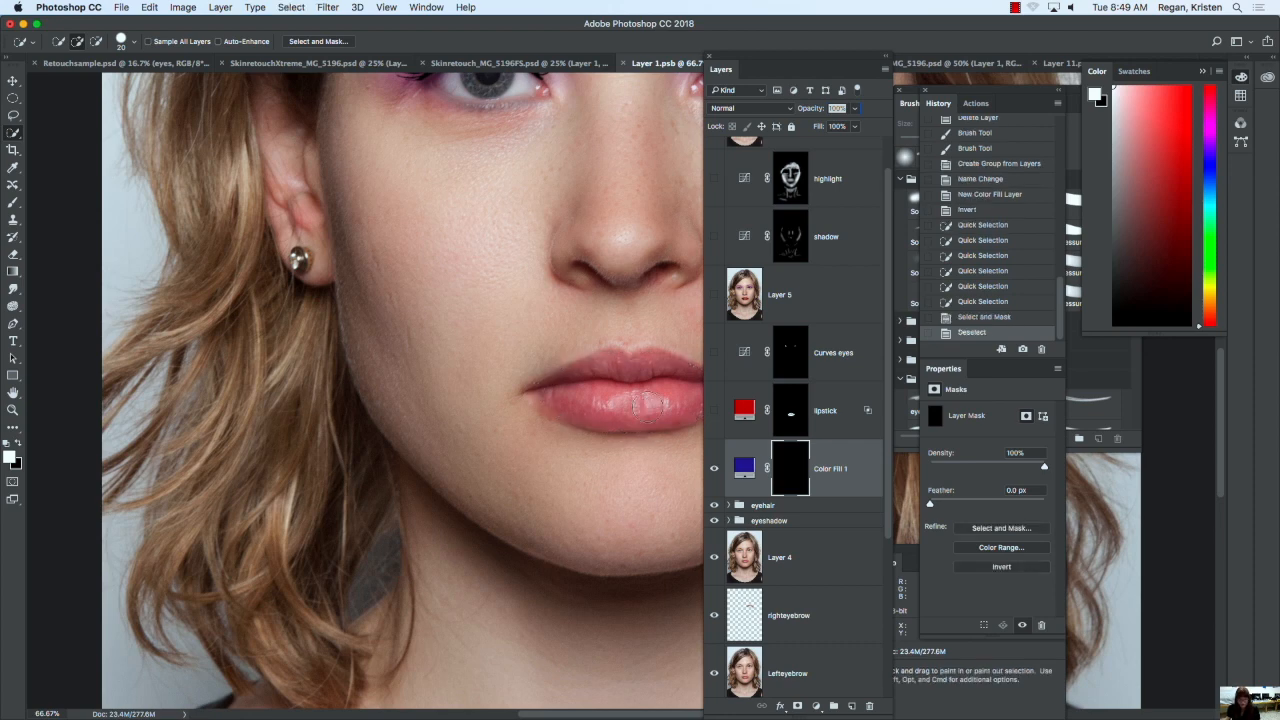
{"action": "key", "text": "b"}
{"action": "mouse_move", "coordinate": [628, 373]}
{"action": "left_mouse_down"}
{"action": "mouse_move", "coordinate": [555, 393]}
{"action": "mouse_move", "coordinate": [572, 385]}
{"action": "mouse_move", "coordinate": [570, 398]}
{"action": "mouse_move", "coordinate": [611, 410]}
{"action": "mouse_move", "coordinate": [565, 403]}
{"action": "mouse_move", "coordinate": [613, 414]}
{"action": "mouse_move", "coordinate": [680, 405]}
{"action": "mouse_move", "coordinate": [661, 388]}
{"action": "mouse_move", "coordinate": [561, 397]}
{"action": "mouse_move", "coordinate": [554, 373]}
{"action": "mouse_move", "coordinate": [627, 397]}
{"action": "mouse_move", "coordinate": [551, 423]}
{"action": "mouse_move", "coordinate": [567, 411]}
{"action": "mouse_move", "coordinate": [464, 390]}
{"action": "mouse_move", "coordinate": [441, 399]}
{"action": "mouse_move", "coordinate": [518, 427]}
{"action": "mouse_move", "coordinate": [634, 400]}
{"action": "left_mouse_up"}
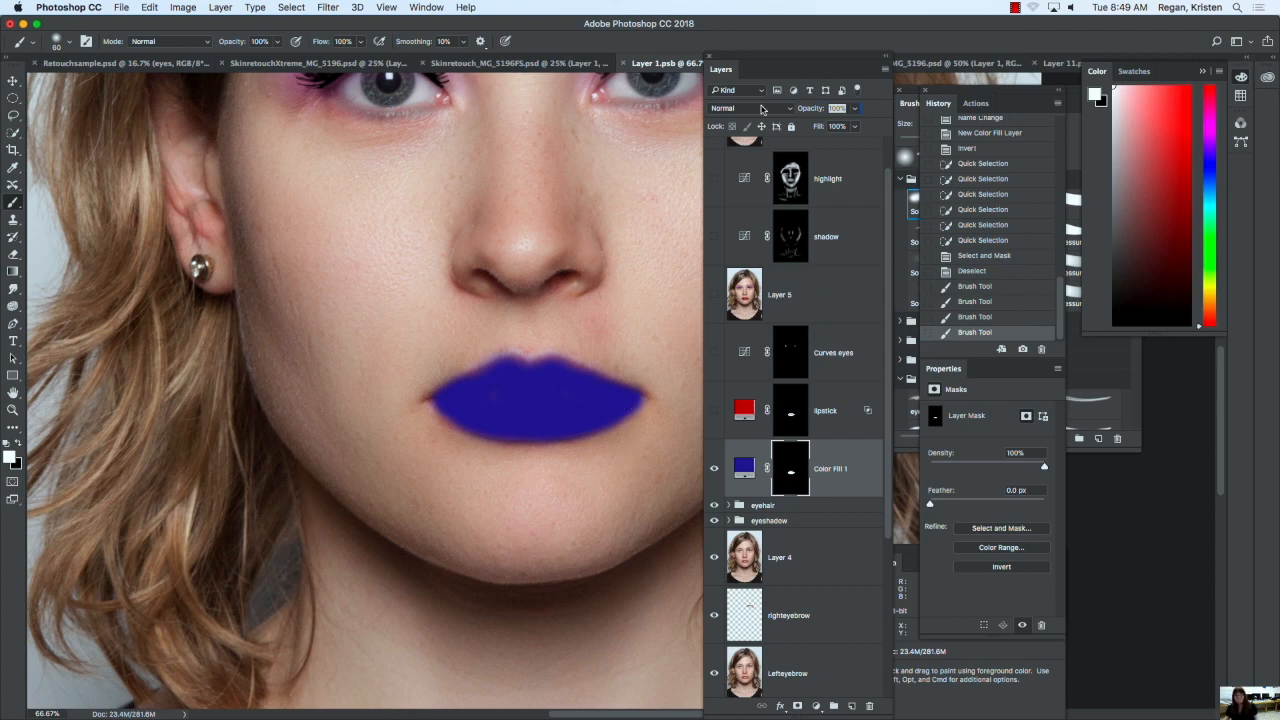
Step: Try Overlay, Multiply, Linear Light and Difference blend modes on the blue fill layer and settle on Overlay
{"action": "left_click", "coordinate": [760, 108]}
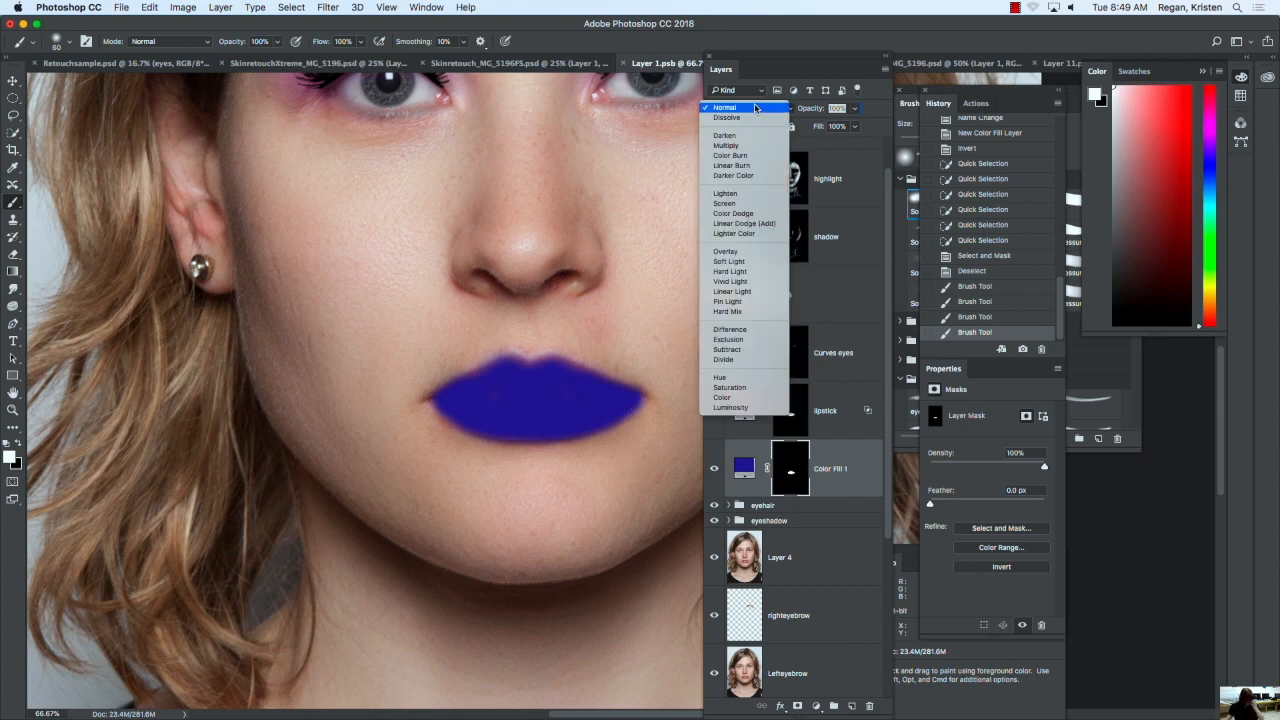
{"action": "left_click", "coordinate": [740, 251]}
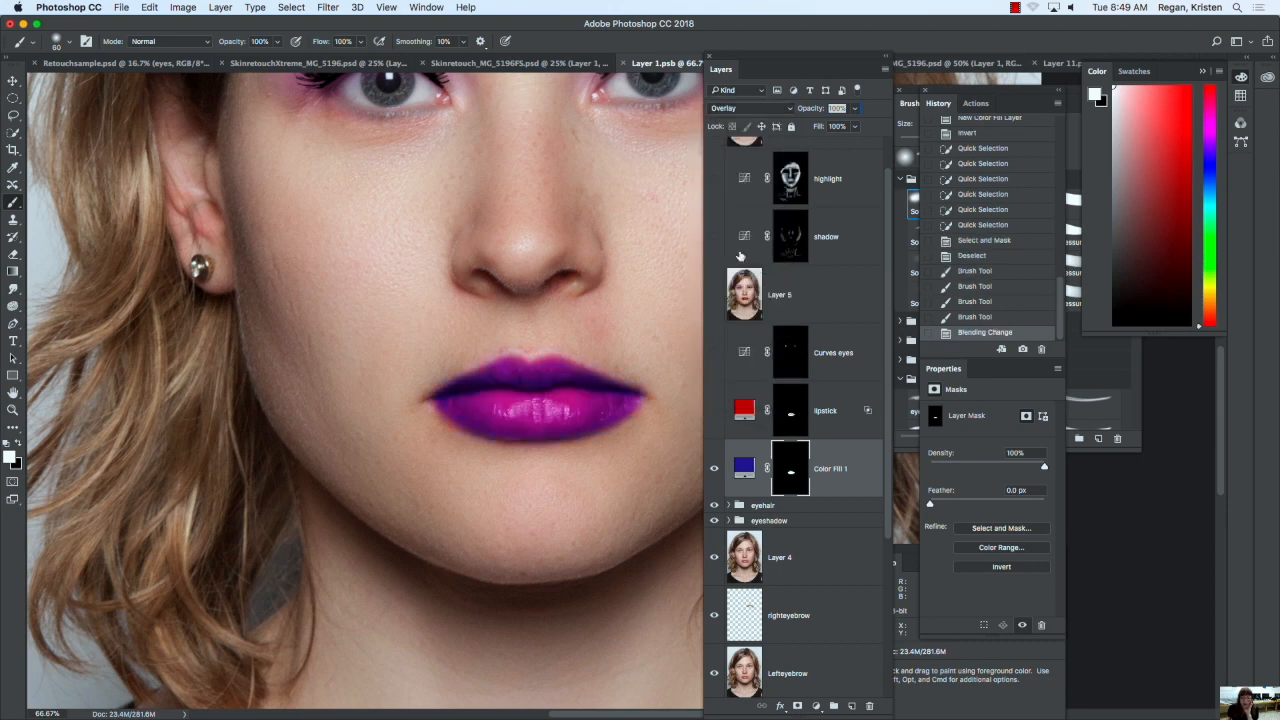
{"action": "left_click", "coordinate": [760, 110]}
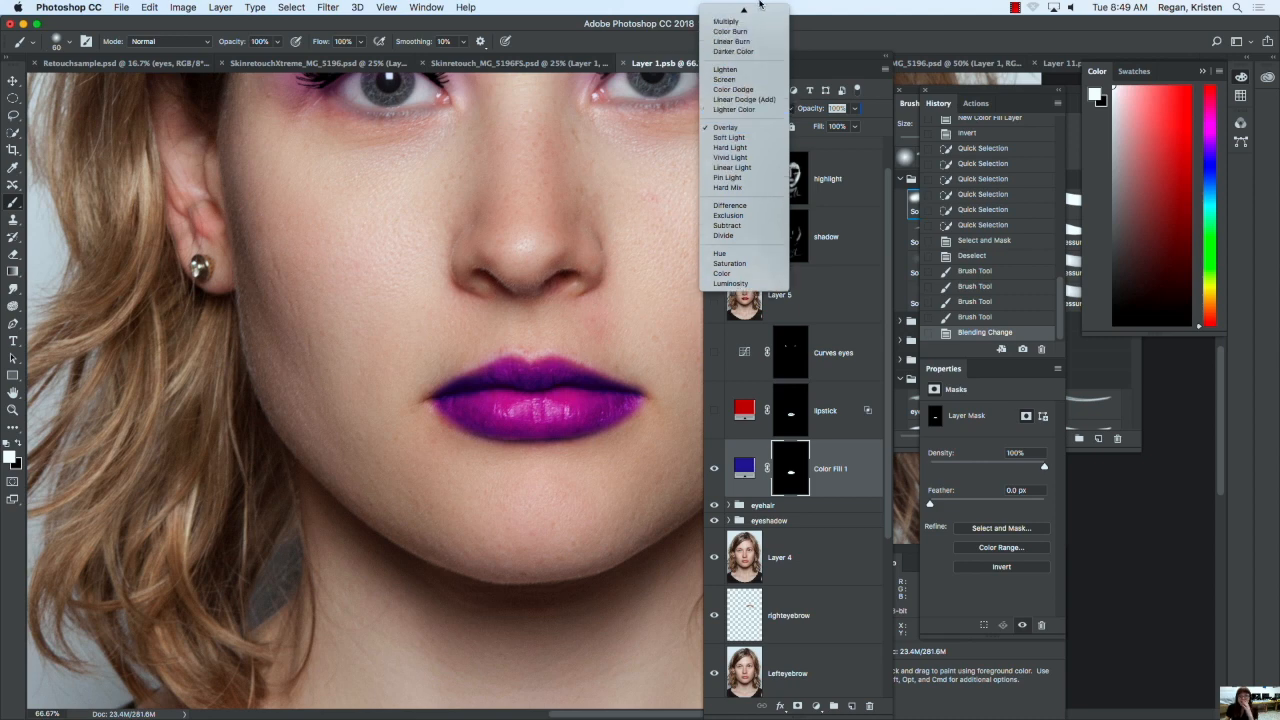
{"action": "left_click", "coordinate": [747, 49]}
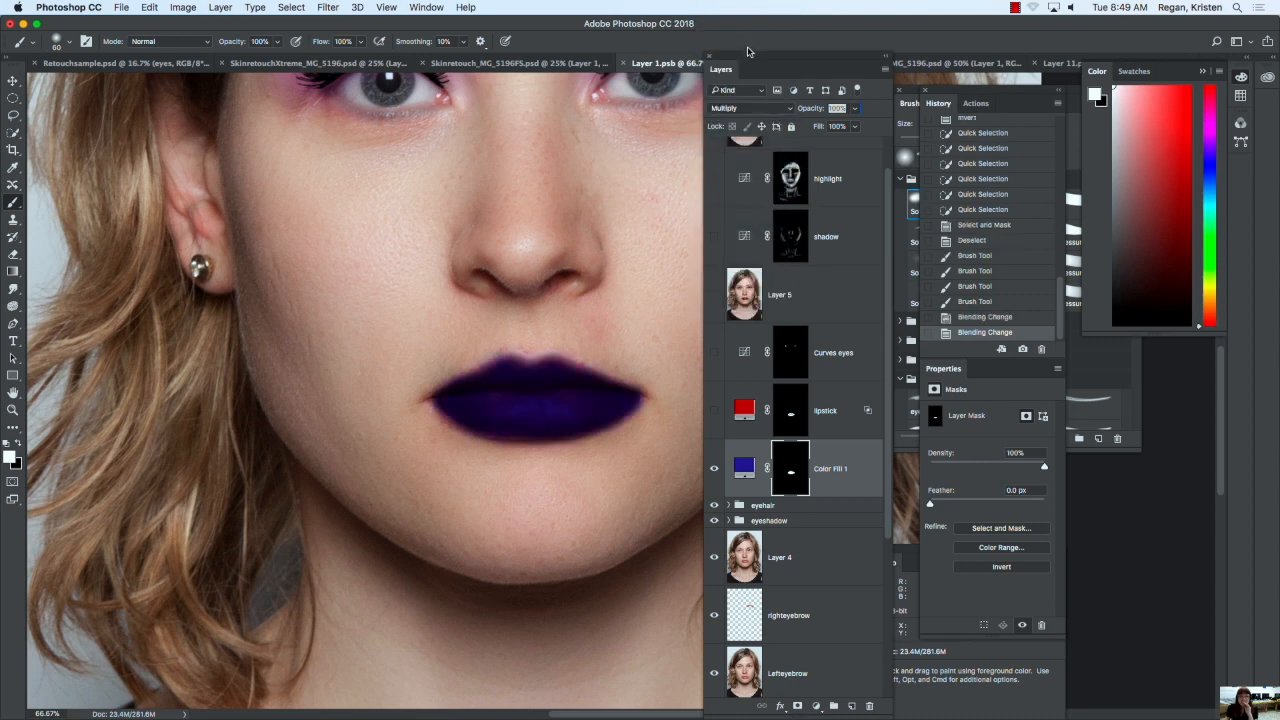
{"action": "left_click", "coordinate": [753, 112]}
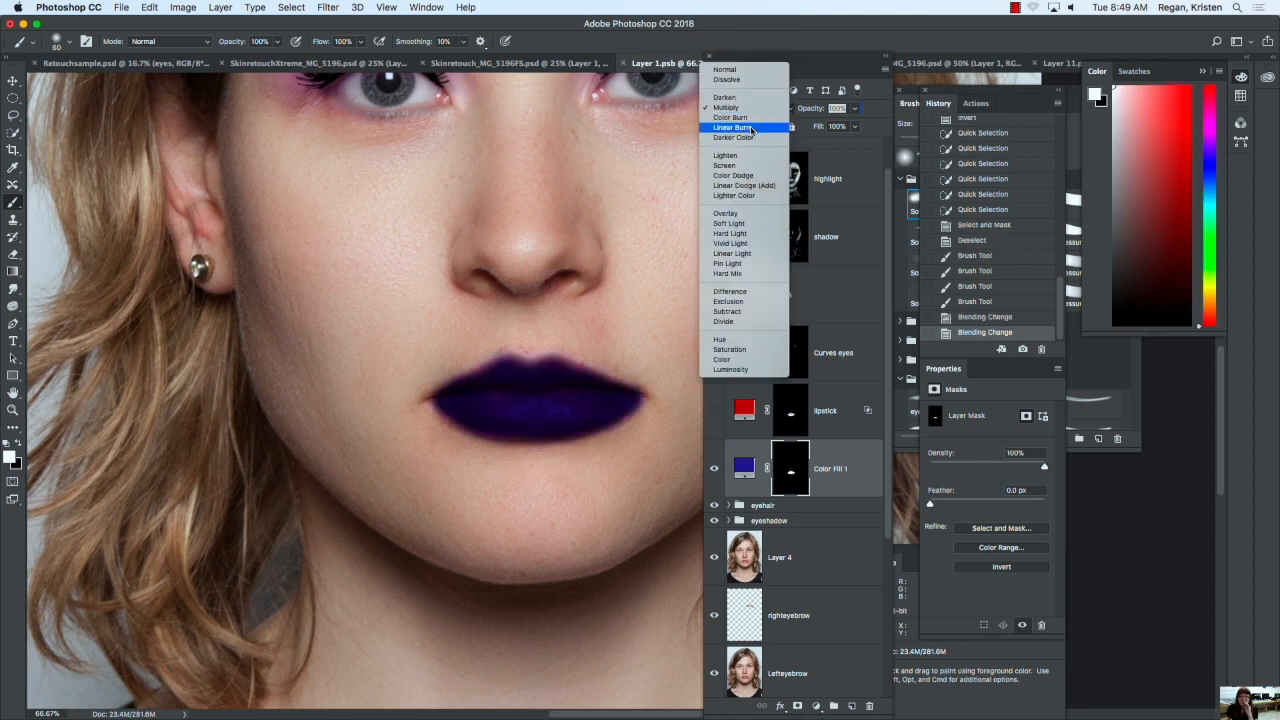
{"action": "left_click", "coordinate": [732, 253]}
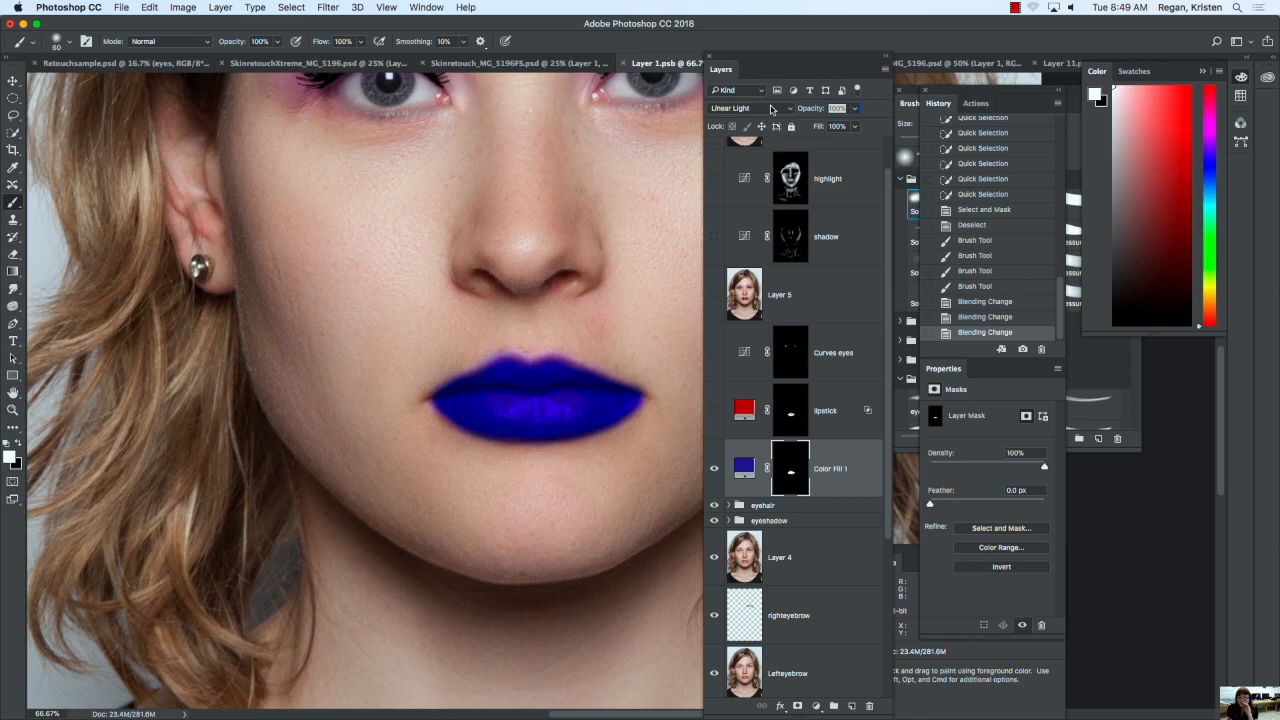
{"action": "left_click", "coordinate": [770, 110]}
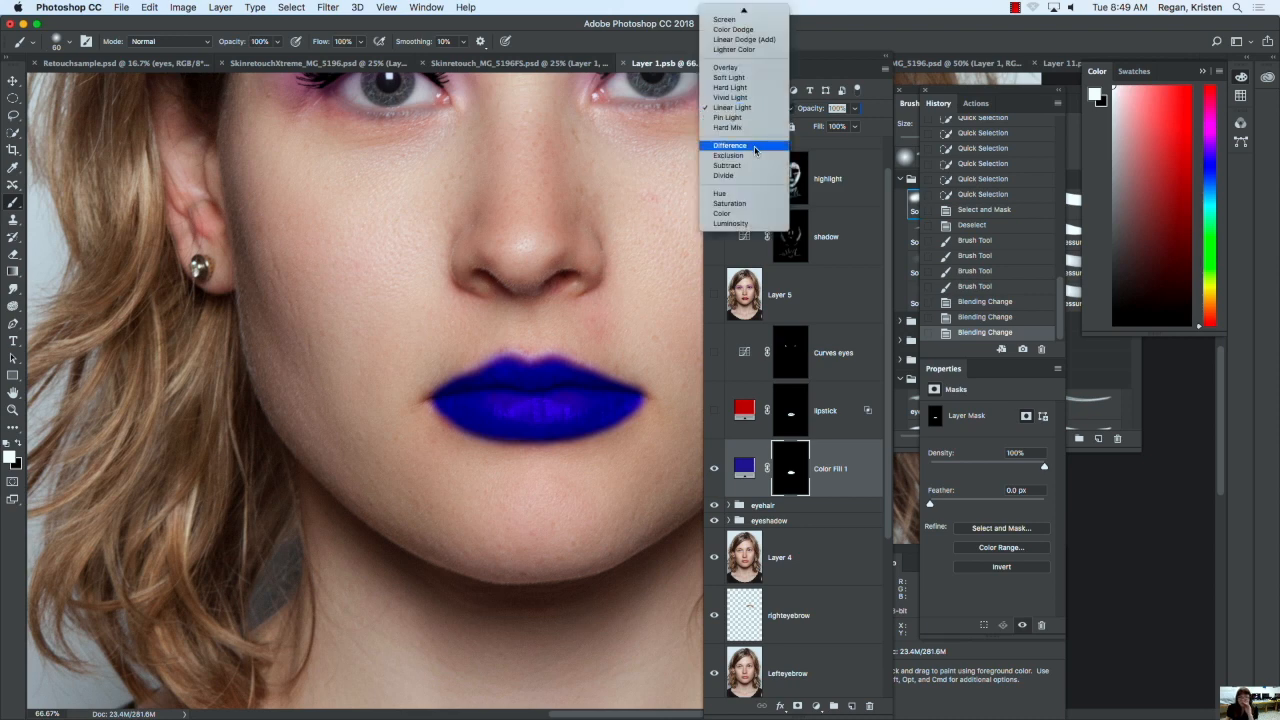
{"action": "left_click", "coordinate": [755, 148]}
{"action": "left_click", "coordinate": [756, 115]}
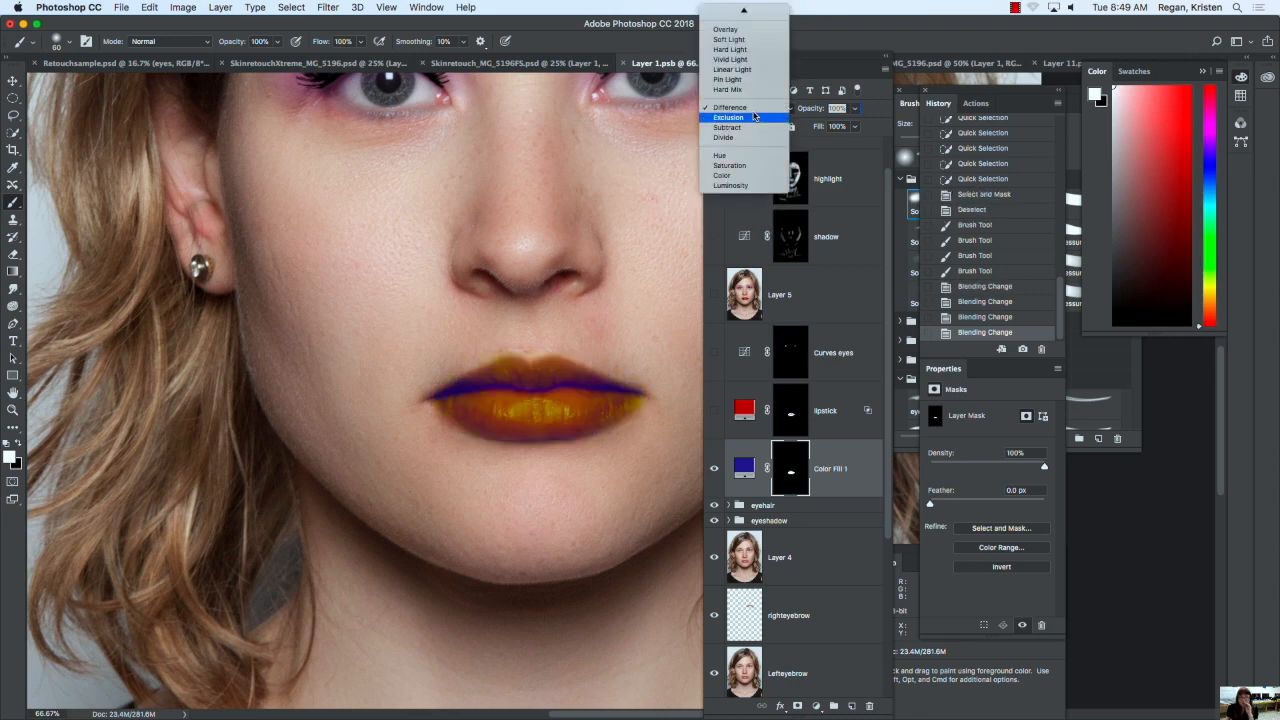
{"action": "left_click", "coordinate": [753, 41]}
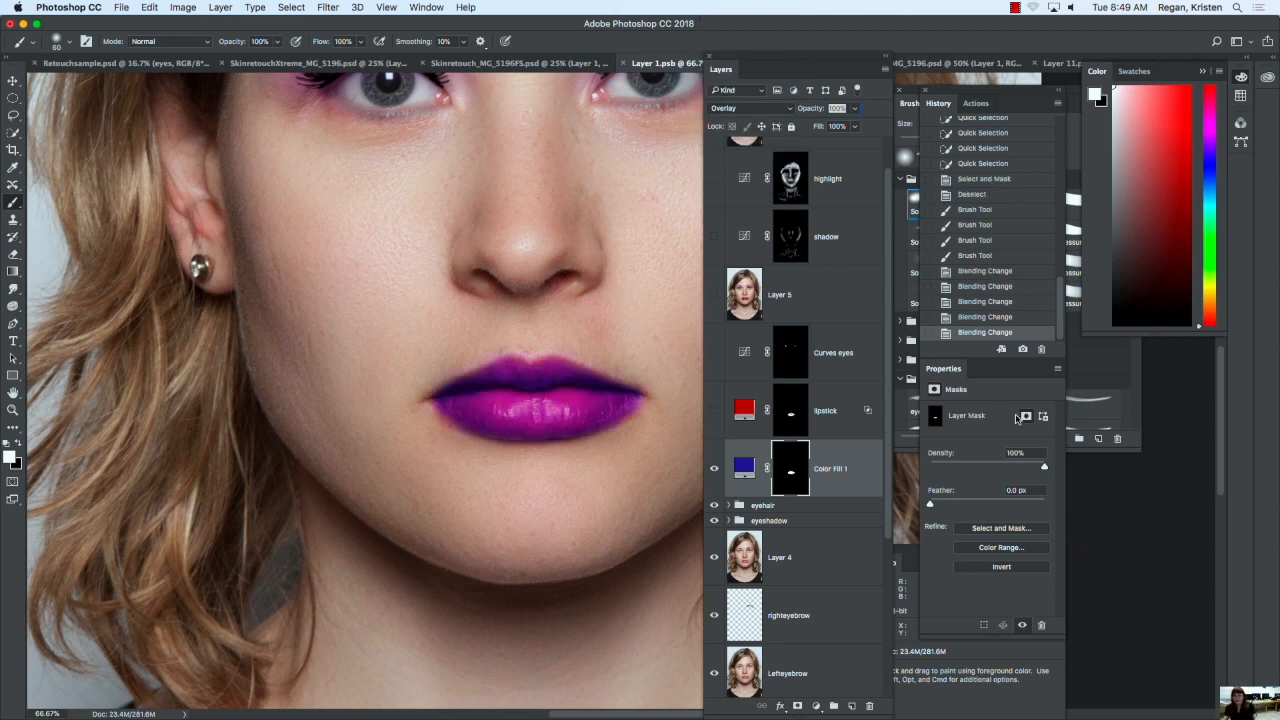
Step: Open the blue fill layer's blending options and split the Underlying Layer highlight slider to 70 / 255
{"action": "left_click", "coordinate": [862, 472]}
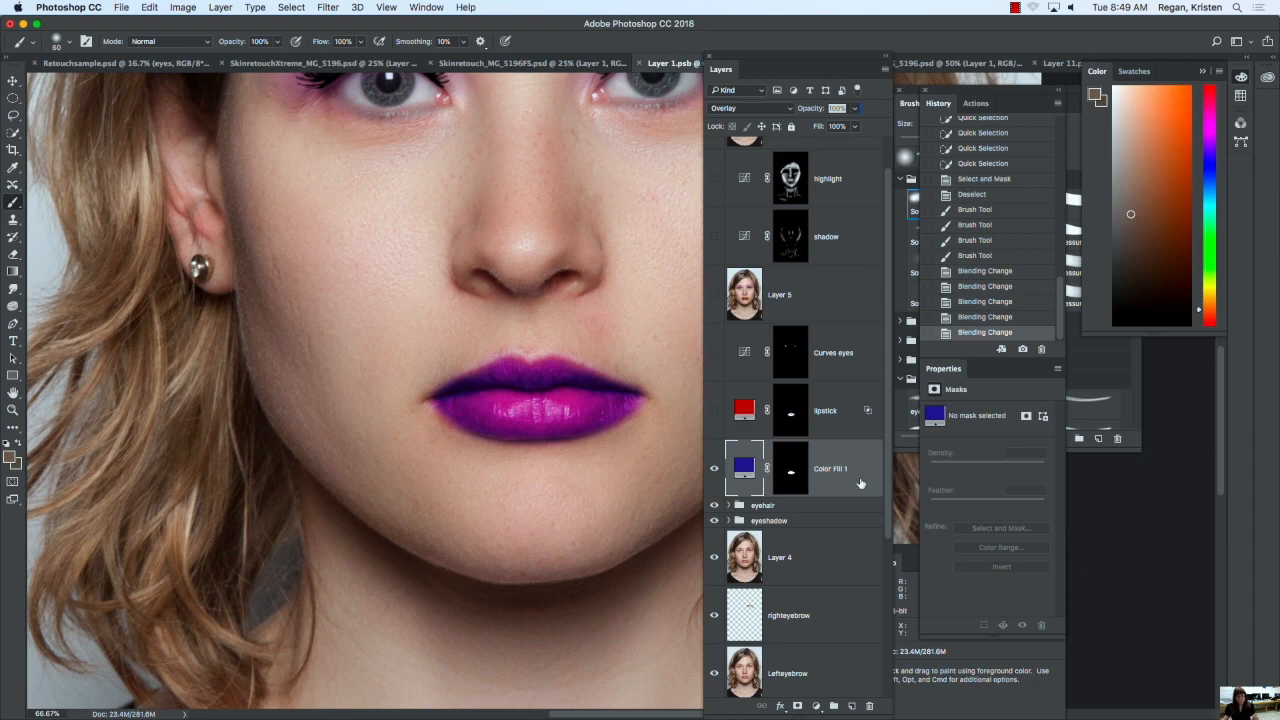
{"action": "double_click", "coordinate": [860, 484]}
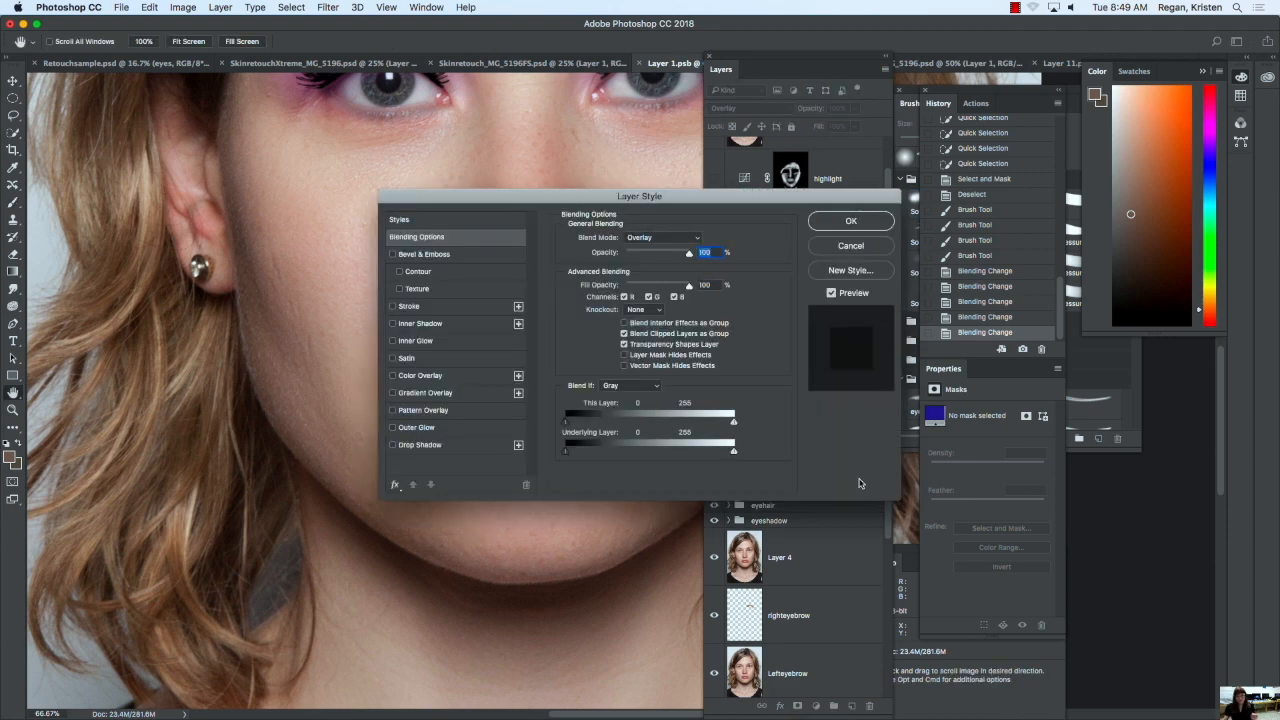
{"action": "left_click_drag", "start_coordinate": [692, 197], "coordinate": [1007, 233]}
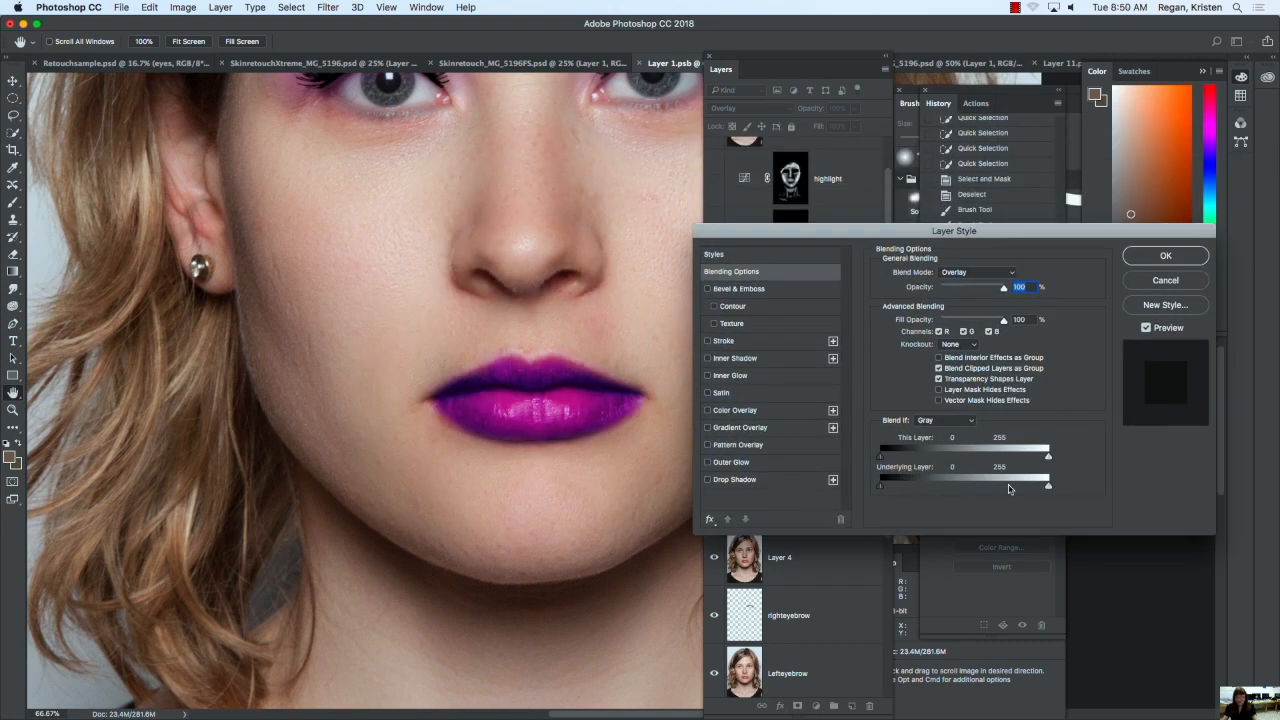
{"action": "left_click_drag", "start_coordinate": [1047, 490], "coordinate": [1048, 489]}
{"action": "key", "text": "alt"}
{"action": "mouse_move", "coordinate": [1049, 491]}
{"action": "left_mouse_down"}
{"action": "mouse_move", "coordinate": [894, 490]}
{"action": "mouse_move", "coordinate": [1063, 492]}
{"action": "left_mouse_up"}
{"action": "left_click_drag", "start_coordinate": [1049, 490], "coordinate": [1003, 490]}
{"action": "left_click_drag", "start_coordinate": [1003, 490], "coordinate": [965, 490]}
{"action": "left_click_drag", "start_coordinate": [963, 490], "coordinate": [926, 488]}
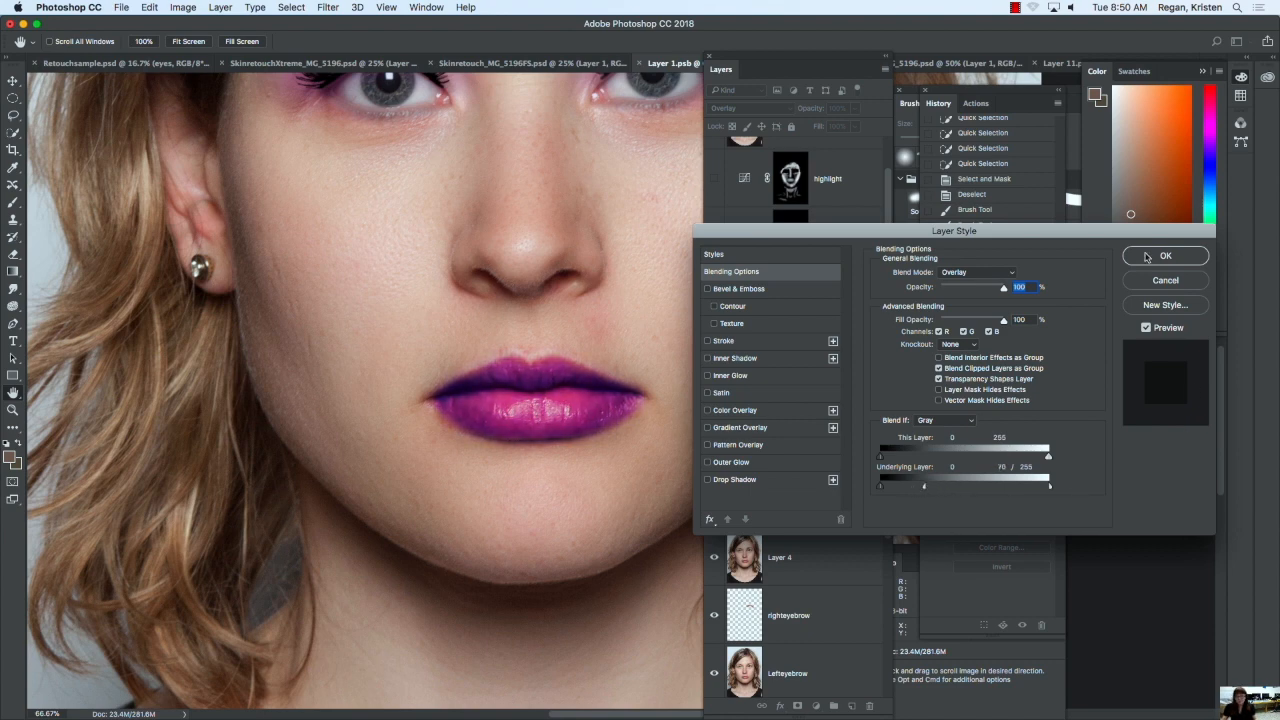
Step: Try Soft Light, Normal, Dissolve and Darken as the fill layer's blend mode in the Layer Style settings
{"action": "left_click", "coordinate": [995, 272]}
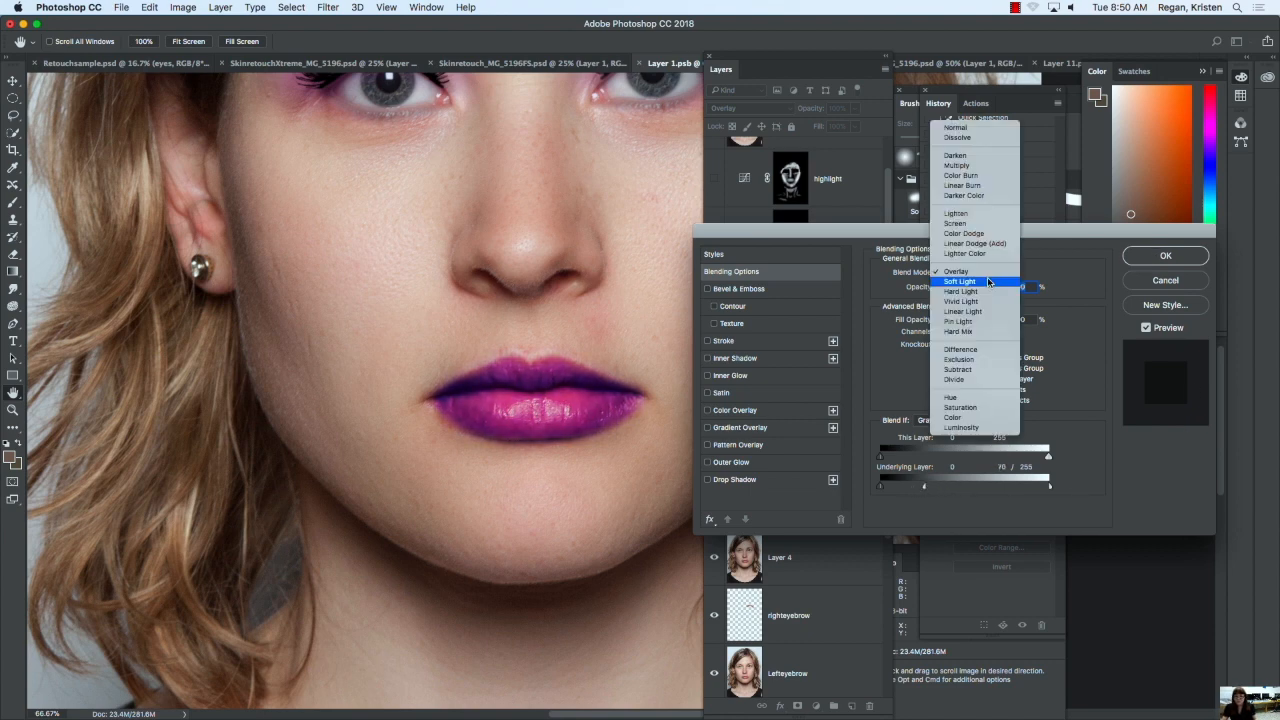
{"action": "left_click", "coordinate": [989, 282]}
{"action": "left_click", "coordinate": [995, 272]}
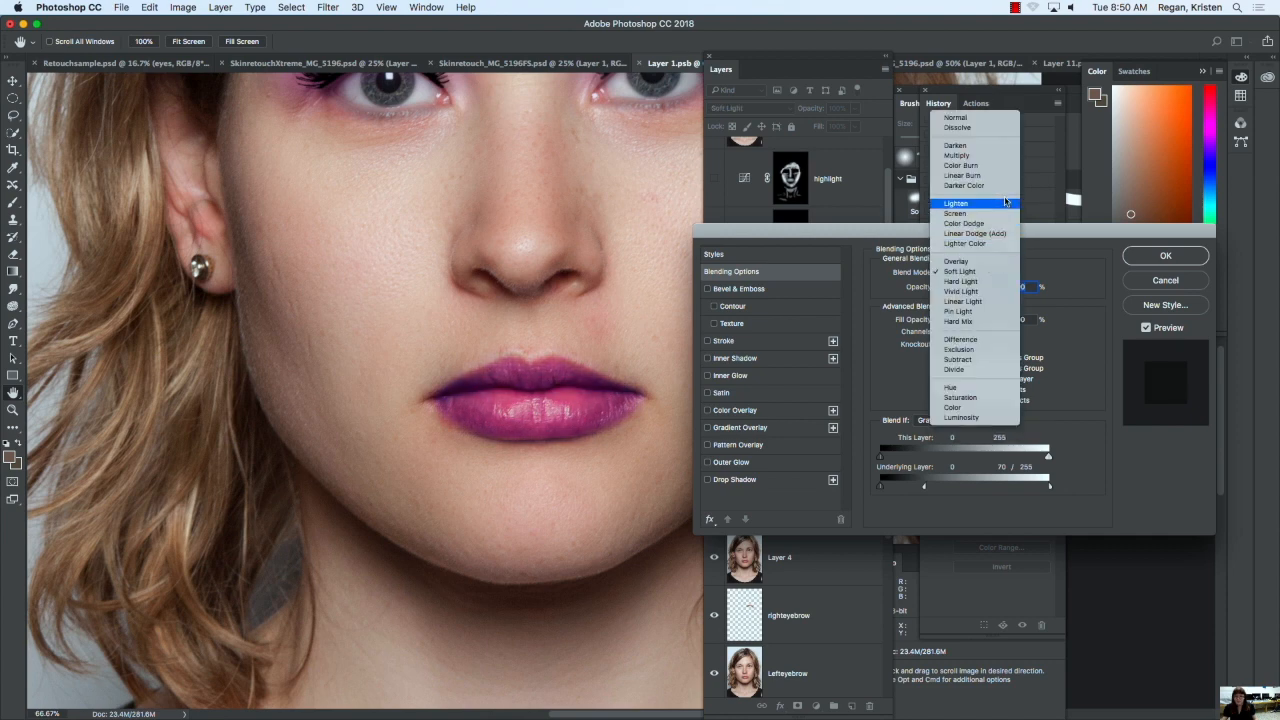
{"action": "left_click", "coordinate": [986, 118]}
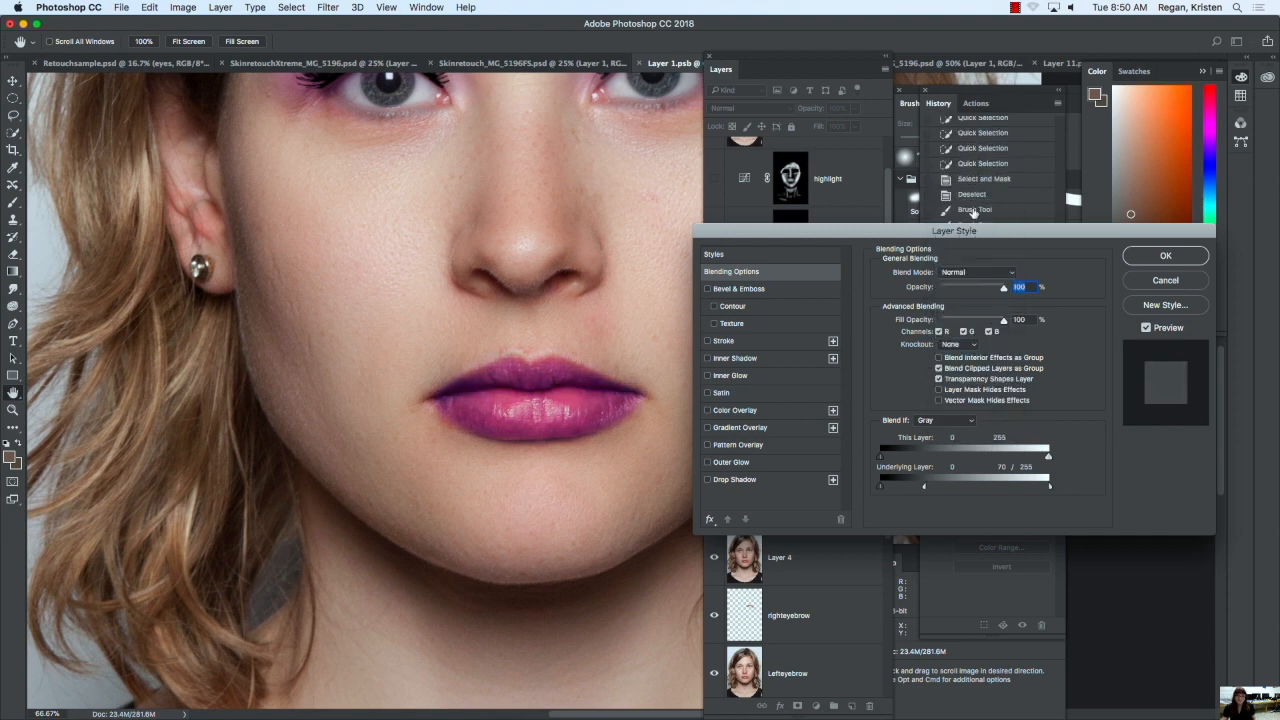
{"action": "left_click", "coordinate": [980, 276]}
{"action": "left_click", "coordinate": [980, 283]}
{"action": "left_click", "coordinate": [980, 274]}
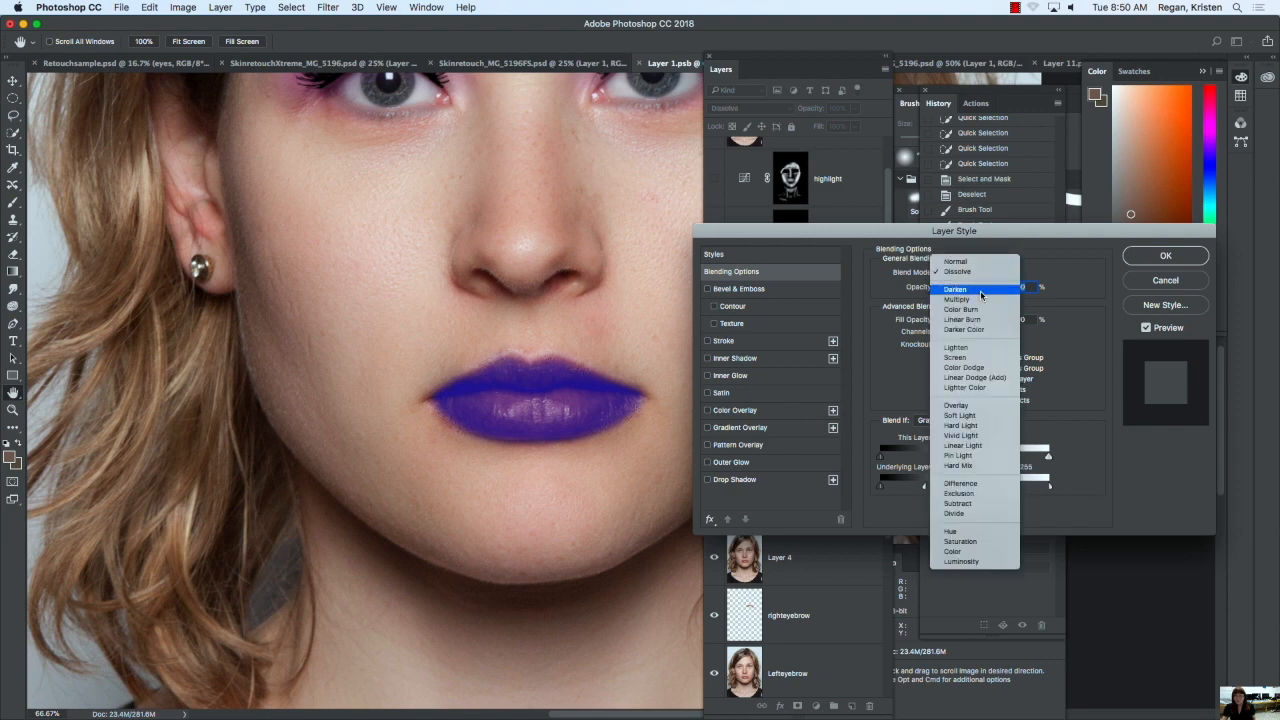
{"action": "left_click", "coordinate": [981, 290]}
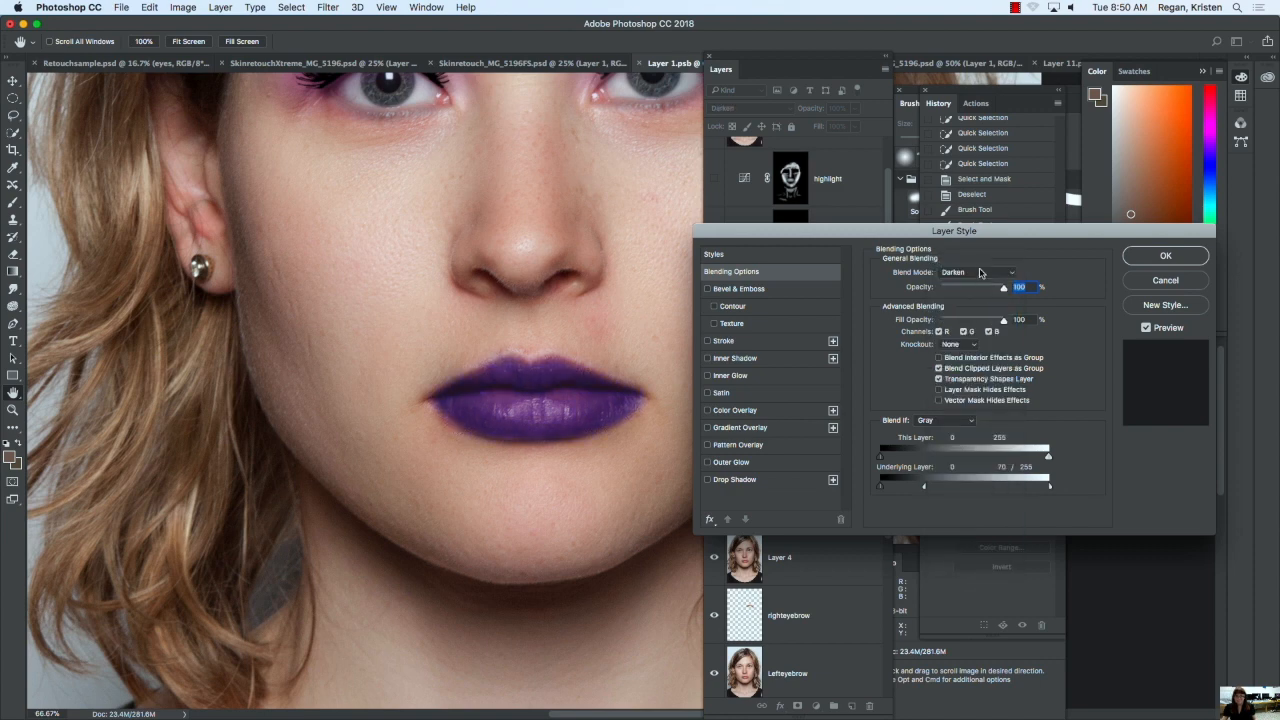
Step: Try Color Burn, Linear Burn and Lighten as the blue fill layer's blend mode in the Layer Style settings
{"action": "left_click", "coordinate": [980, 276]}
{"action": "left_click", "coordinate": [981, 272]}
{"action": "left_click", "coordinate": [982, 274]}
{"action": "left_click", "coordinate": [984, 282]}
{"action": "left_click", "coordinate": [982, 271]}
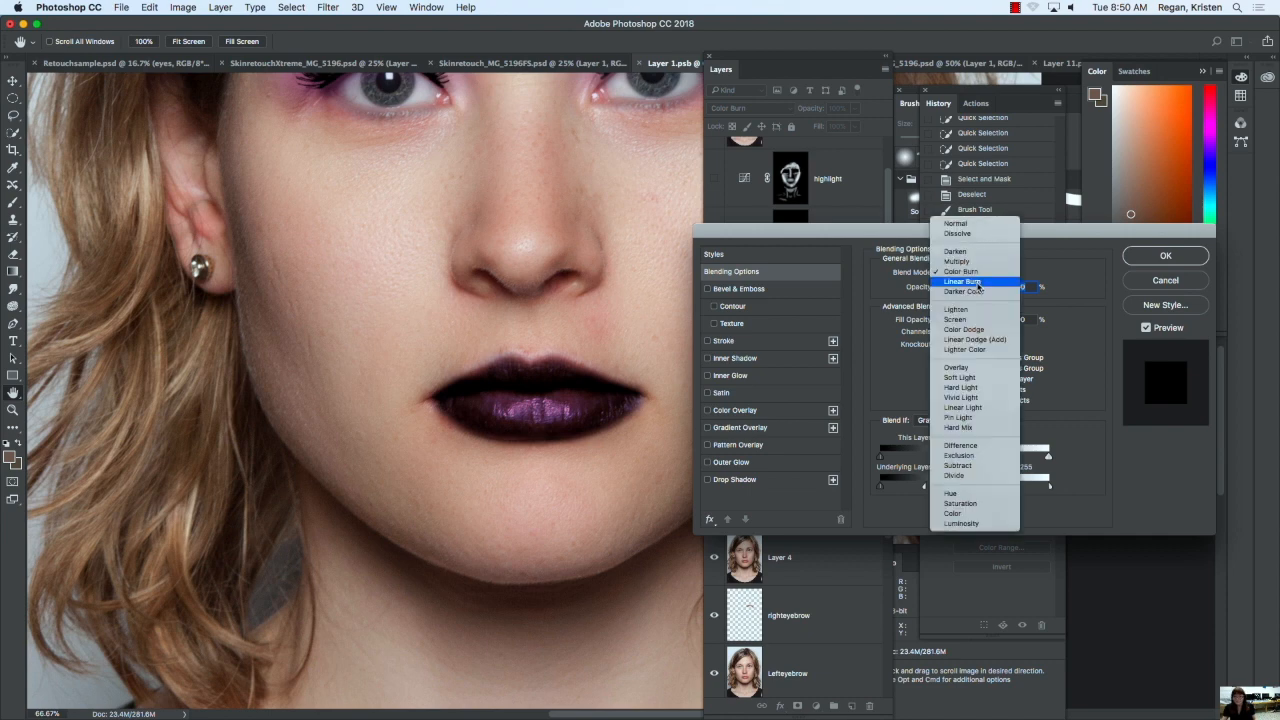
{"action": "left_click", "coordinate": [979, 283]}
{"action": "left_click", "coordinate": [978, 272]}
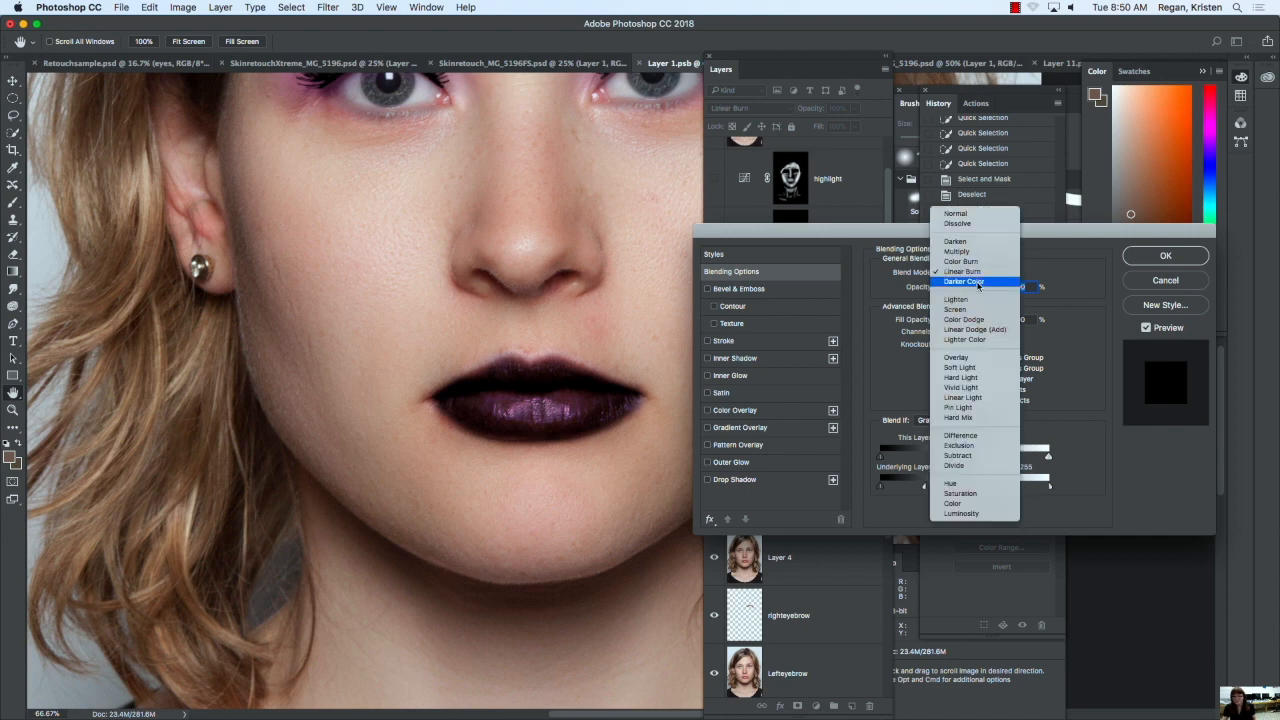
{"action": "left_click", "coordinate": [975, 298]}
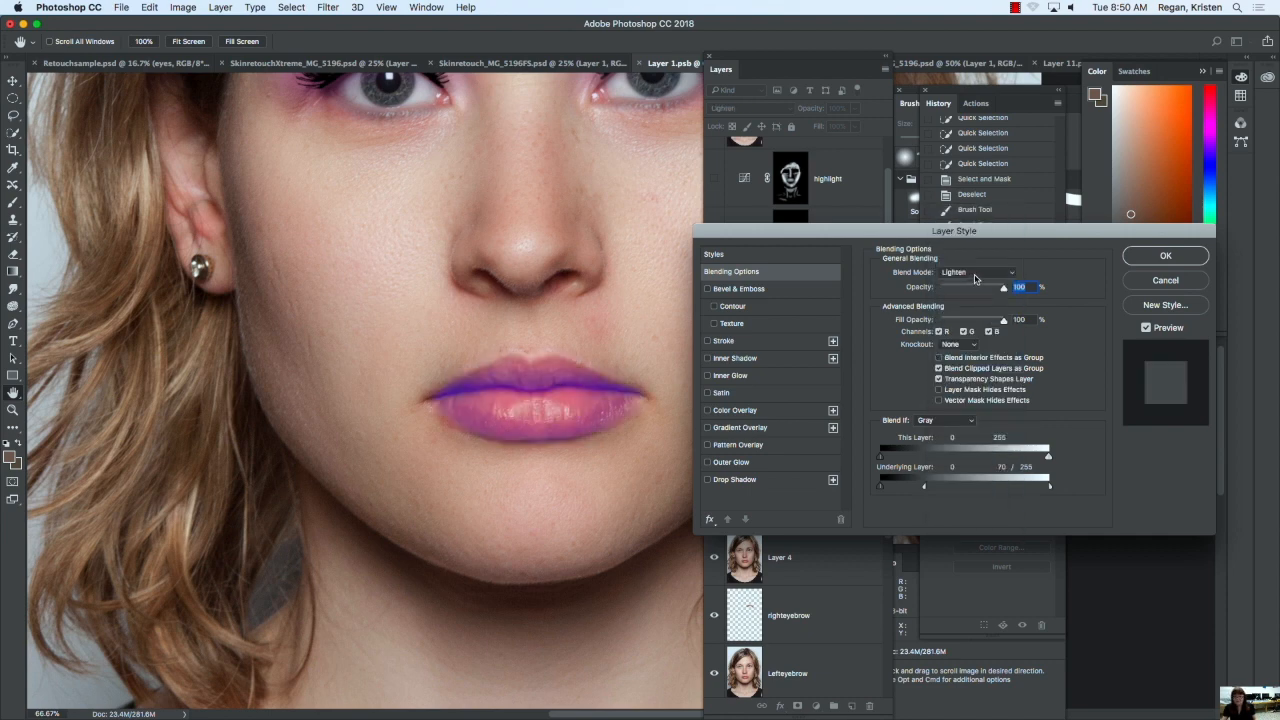
Step: Try Color Dodge, Overlay, Vivid Light and Linear Light as the blue fill layer's blend mode
{"action": "left_click", "coordinate": [975, 273]}
{"action": "left_click", "coordinate": [975, 292]}
{"action": "left_click", "coordinate": [975, 272]}
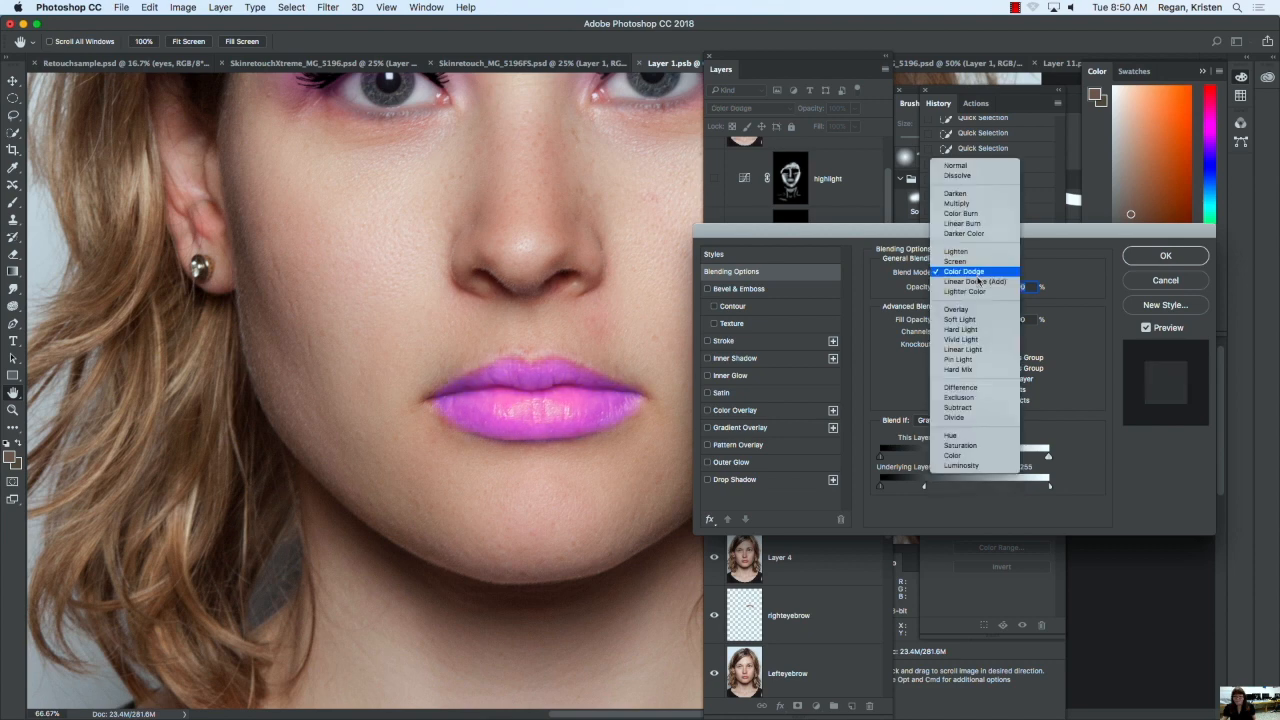
{"action": "left_click", "coordinate": [975, 312]}
{"action": "left_click", "coordinate": [975, 272]}
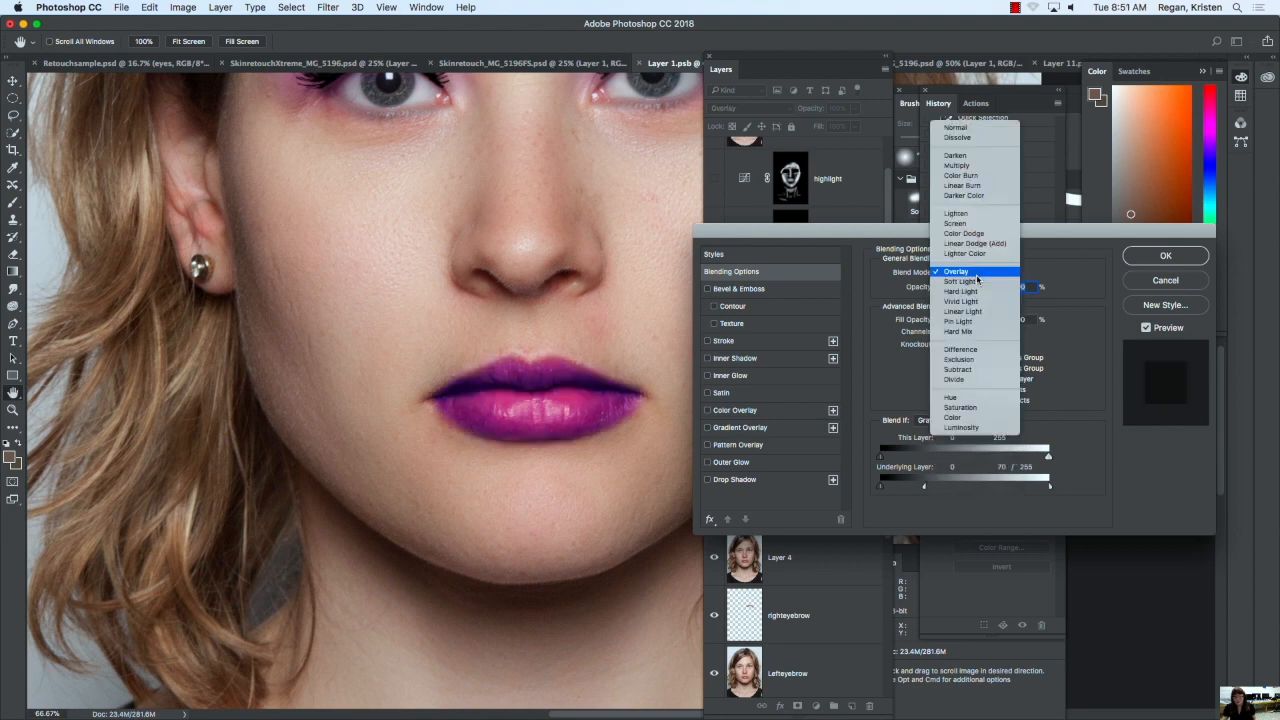
{"action": "left_click", "coordinate": [975, 277]}
{"action": "left_click", "coordinate": [977, 274]}
{"action": "left_click", "coordinate": [975, 285]}
{"action": "left_click", "coordinate": [979, 274]}
{"action": "left_click", "coordinate": [977, 282]}
{"action": "left_click", "coordinate": [978, 274]}
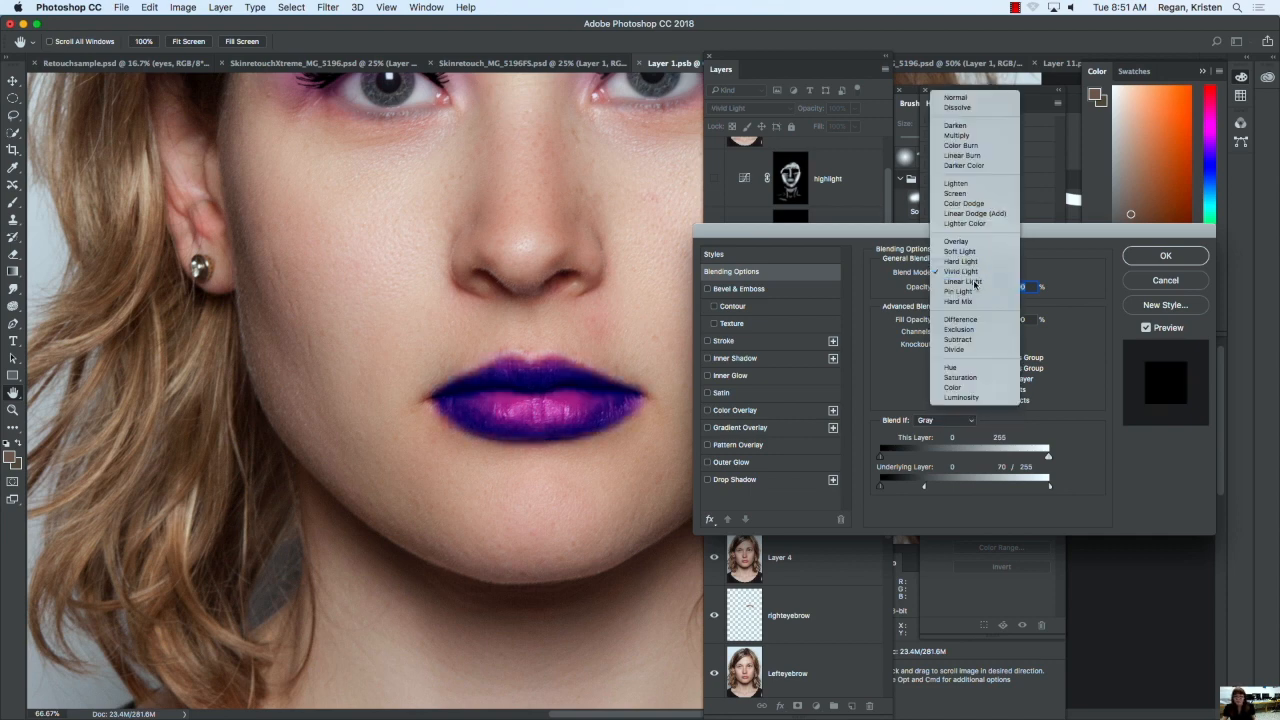
{"action": "left_click", "coordinate": [976, 282]}
Step: Set the blue fill layer's blend mode to Soft Light and apply the Layer Style settings
{"action": "left_click", "coordinate": [978, 274]}
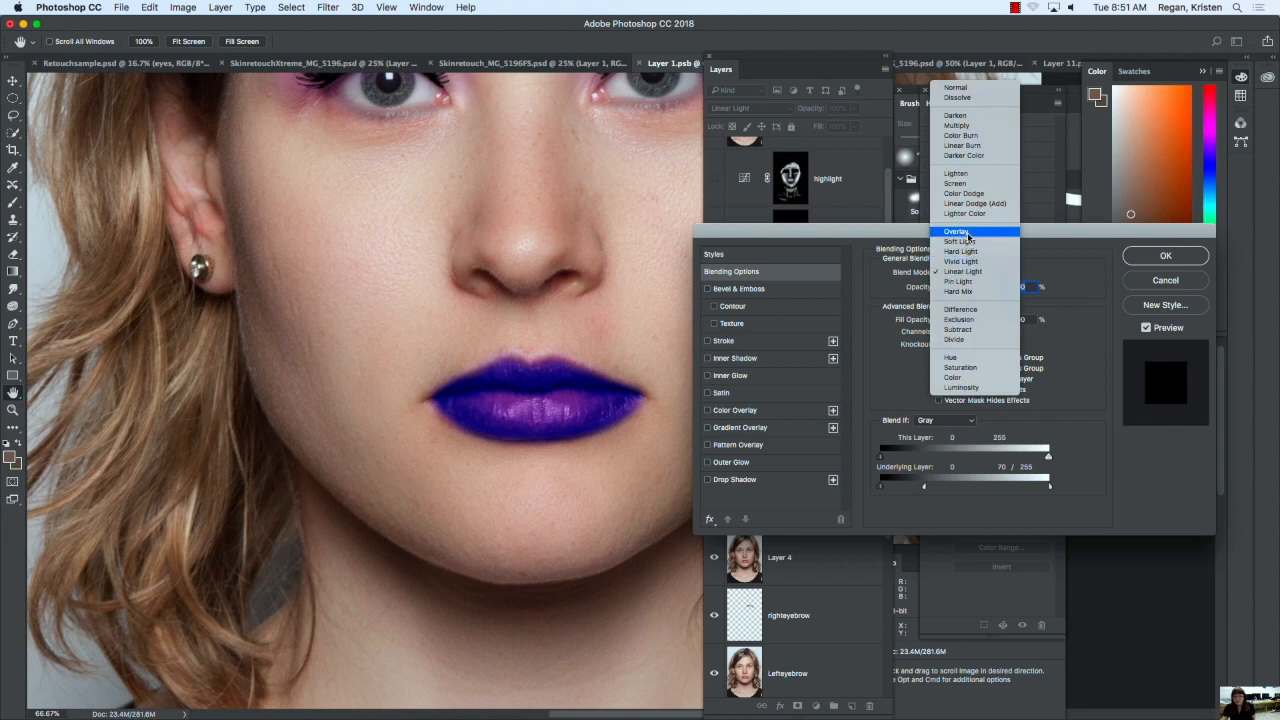
{"action": "left_click", "coordinate": [976, 241]}
{"action": "left_click", "coordinate": [1165, 256]}
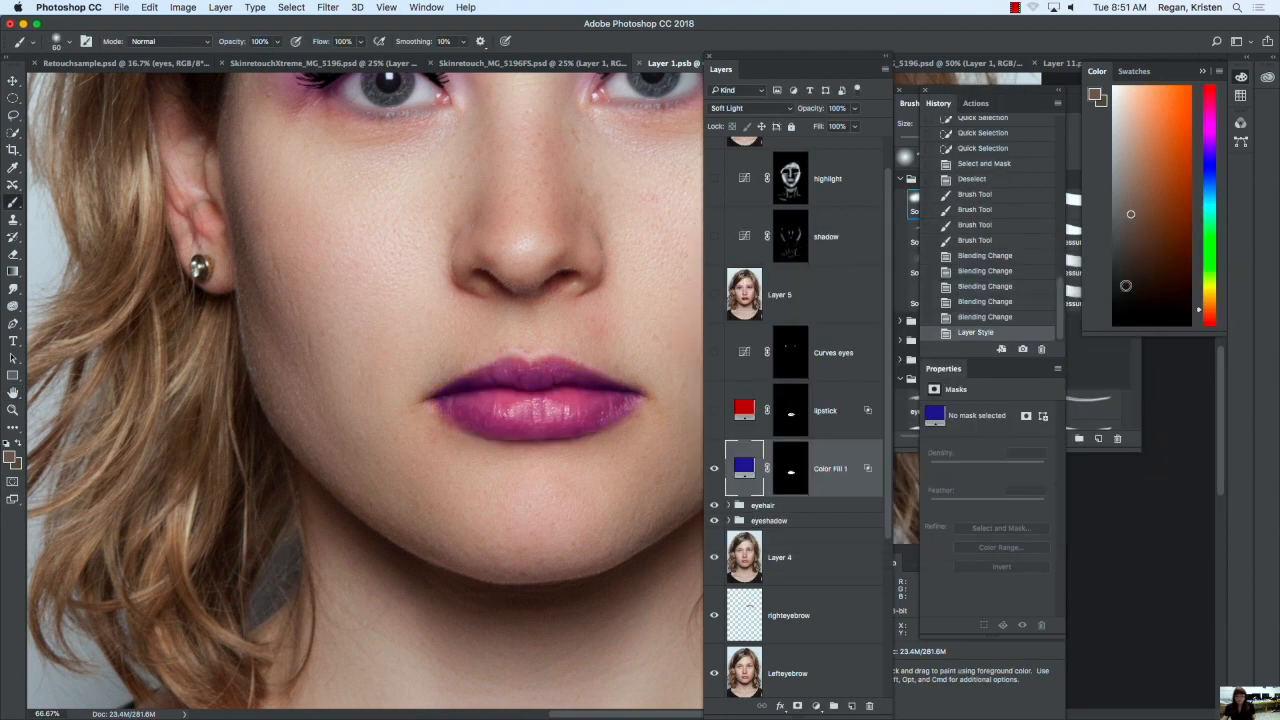
Step: Change the Color Fill 1 layer's colour to dark red 2c080f
{"action": "double_click", "coordinate": [744, 468]}
{"action": "left_click_drag", "start_coordinate": [855, 278], "coordinate": [856, 226]}
{"action": "left_click", "coordinate": [797, 332]}
{"action": "left_click_drag", "start_coordinate": [797, 332], "coordinate": [797, 358]}
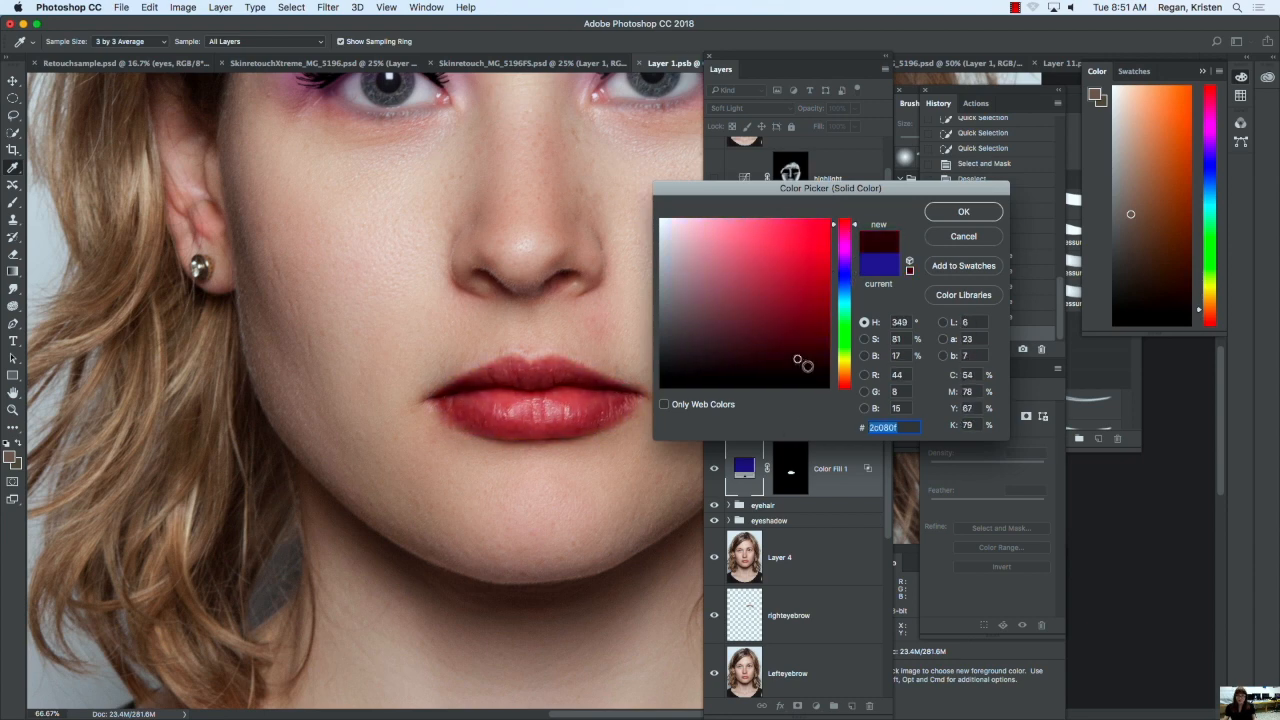
{"action": "left_click", "coordinate": [963, 212]}
Step: Change the Color Fill 1 layer's colour to dark purple 2b073e
{"action": "key", "text": "super+0"}
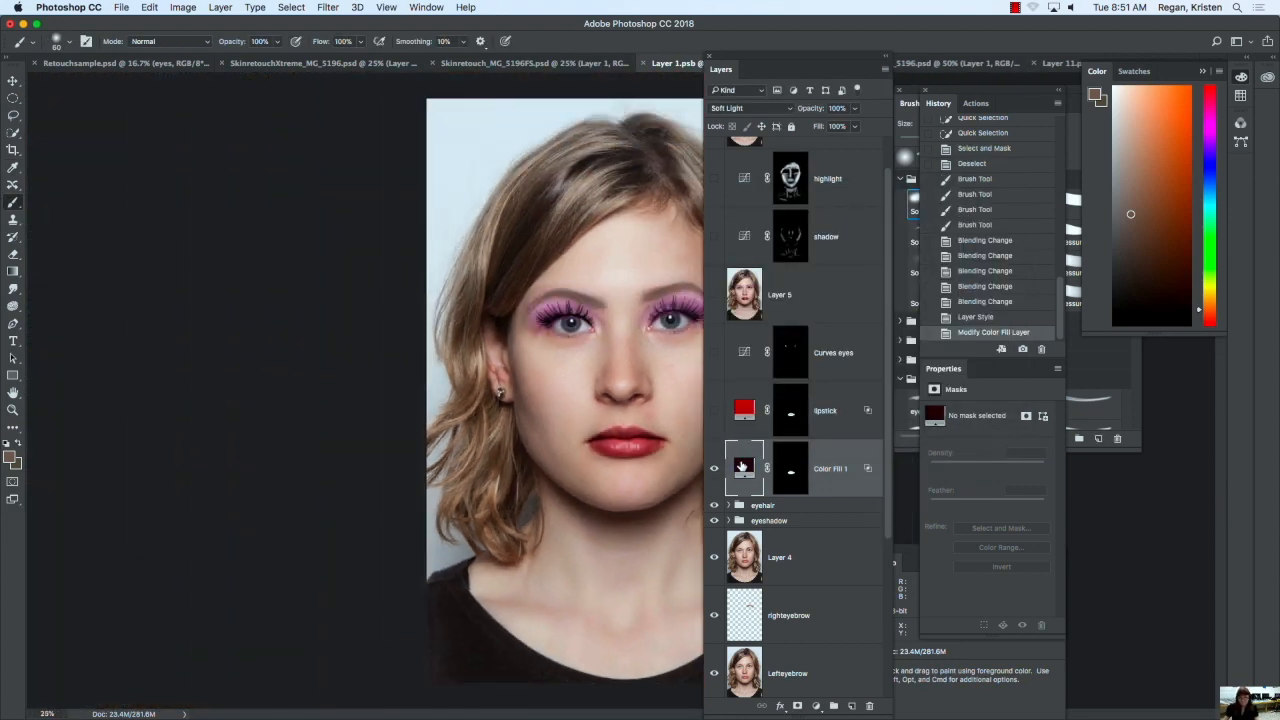
{"action": "double_click", "coordinate": [742, 467]}
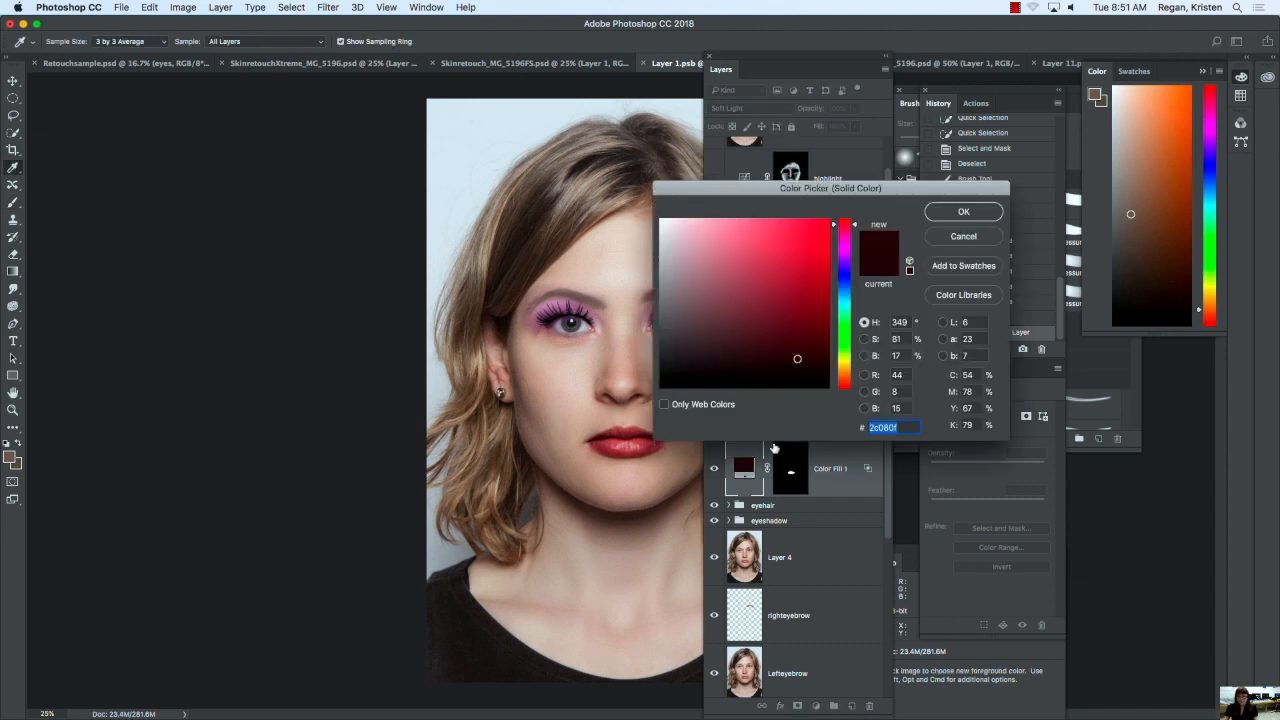
{"action": "left_click", "coordinate": [848, 277]}
{"action": "left_click", "coordinate": [848, 257]}
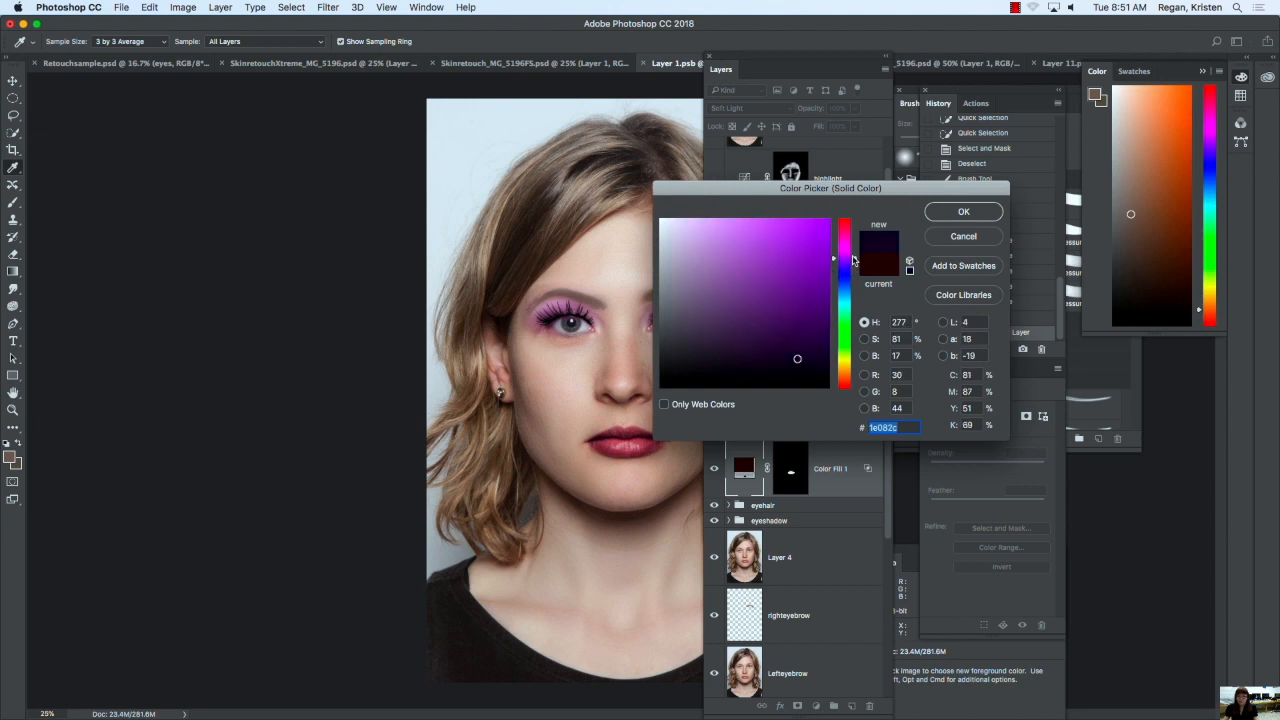
{"action": "left_click", "coordinate": [778, 344]}
{"action": "left_click_drag", "start_coordinate": [796, 354], "coordinate": [809, 347]}
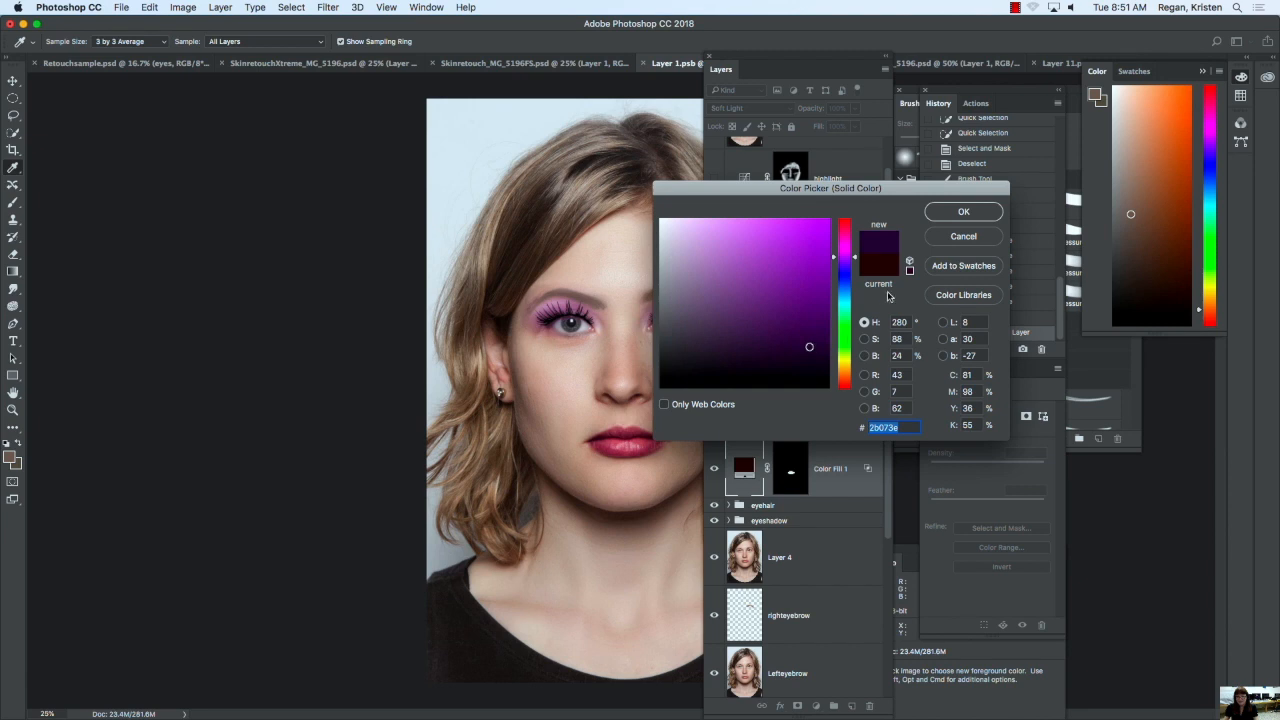
{"action": "left_click", "coordinate": [963, 212]}
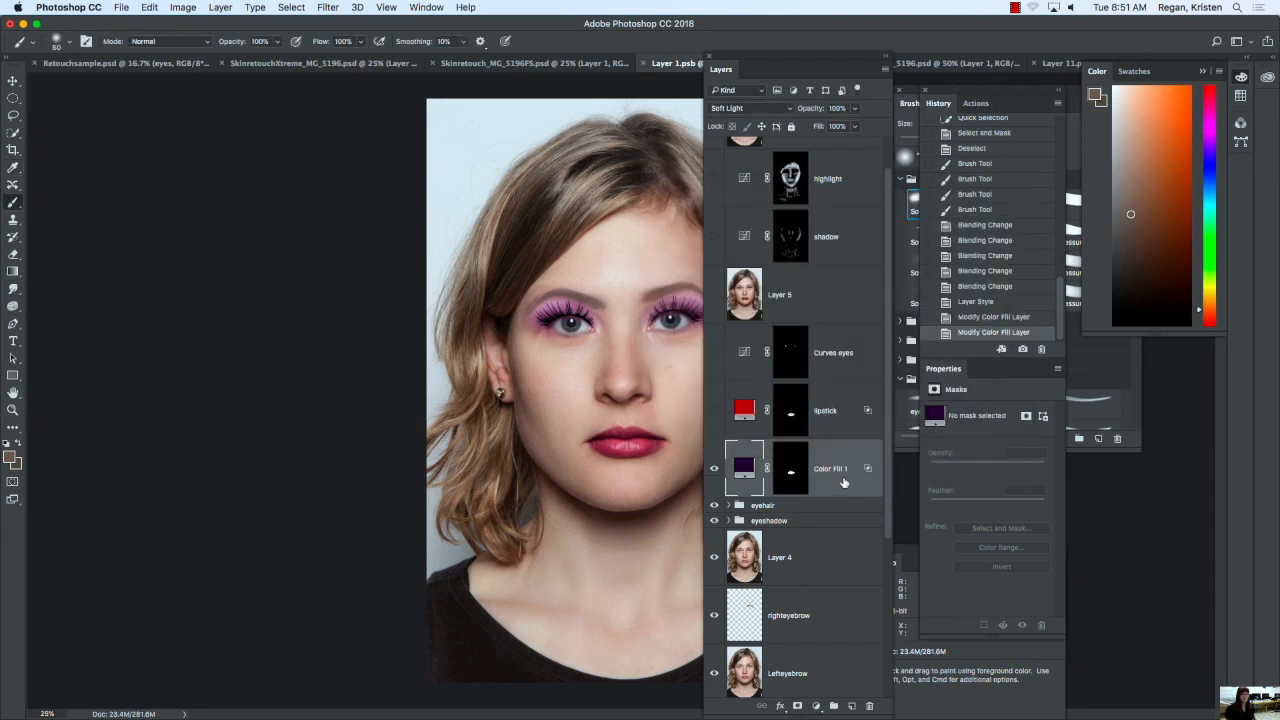
Step: Show the red lipstick layer and select the Curves eyes layer
{"action": "left_click", "coordinate": [714, 410]}
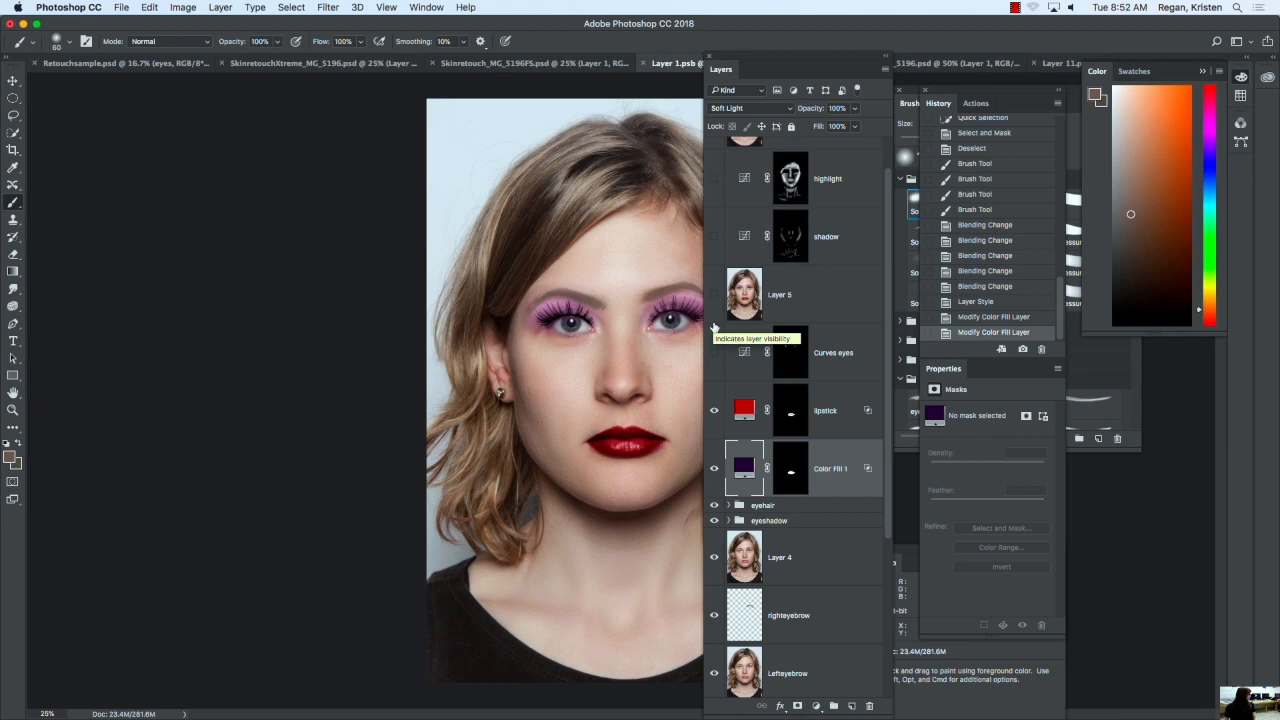
{"action": "left_click", "coordinate": [737, 397]}
{"action": "left_click", "coordinate": [727, 348]}
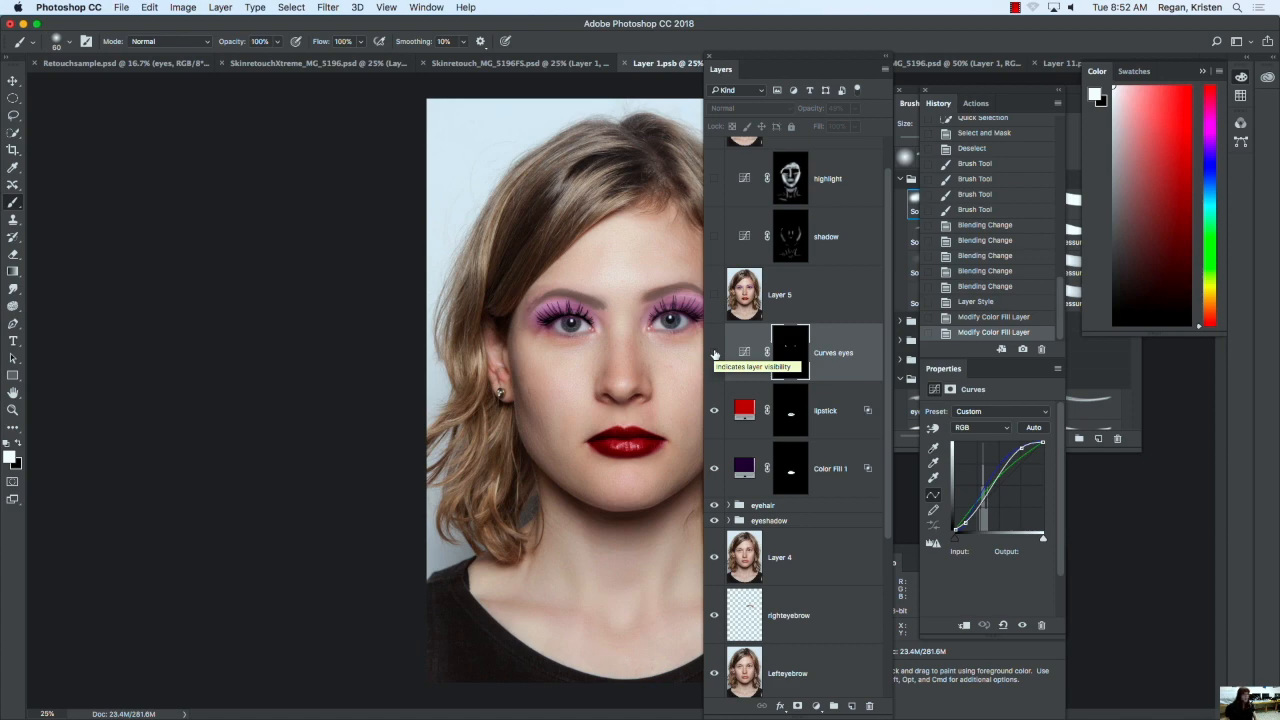
Step: Toggle the Curves eyes layer to compare its effect on the eyes, and leave it shown
{"action": "left_click", "coordinate": [714, 354]}
{"action": "left_click", "coordinate": [714, 355]}
{"action": "left_click", "coordinate": [713, 355]}
{"action": "key", "text": "super+plus"}
{"action": "key", "text": "super+plus"}
{"action": "key", "text": "super+plus"}
{"action": "left_click", "coordinate": [715, 354]}
{"action": "left_click", "coordinate": [715, 354]}
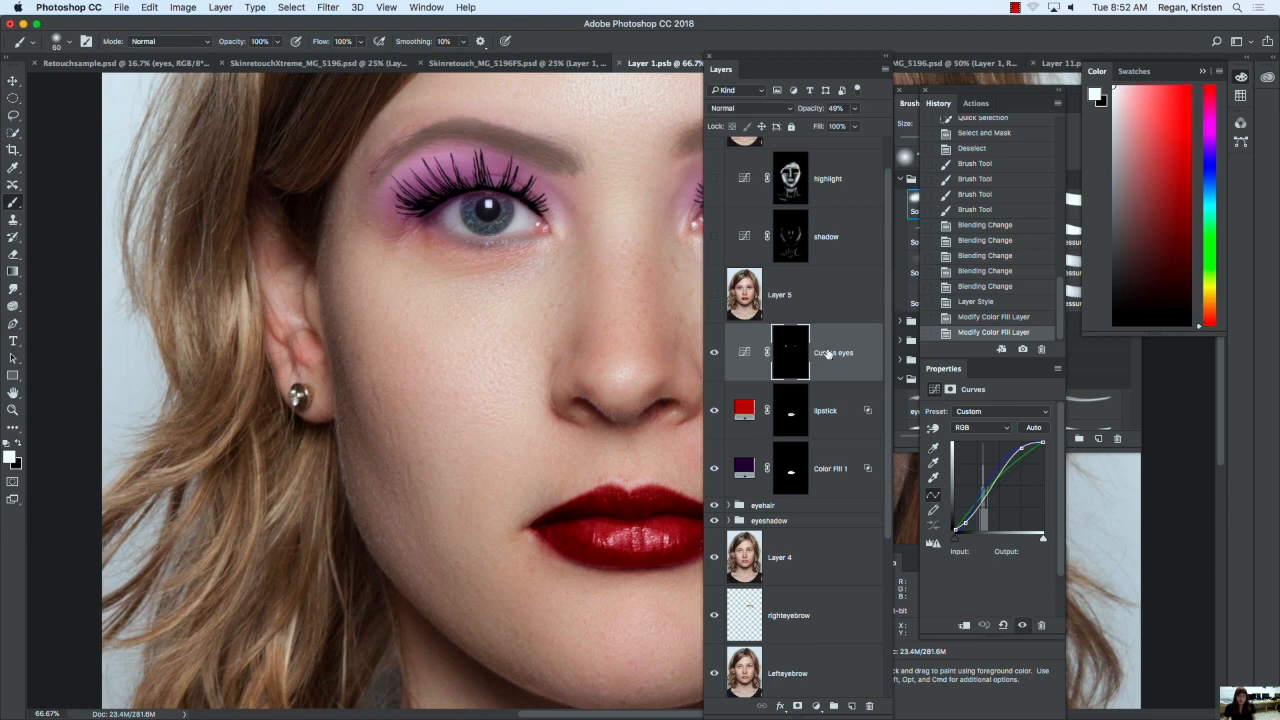
Step: Add a Hue/Saturation adjustment above Curves eyes and raise the Cyans saturation to +51 by sampling the iris with the on-image adjustment tool
{"action": "left_click", "coordinate": [820, 706]}
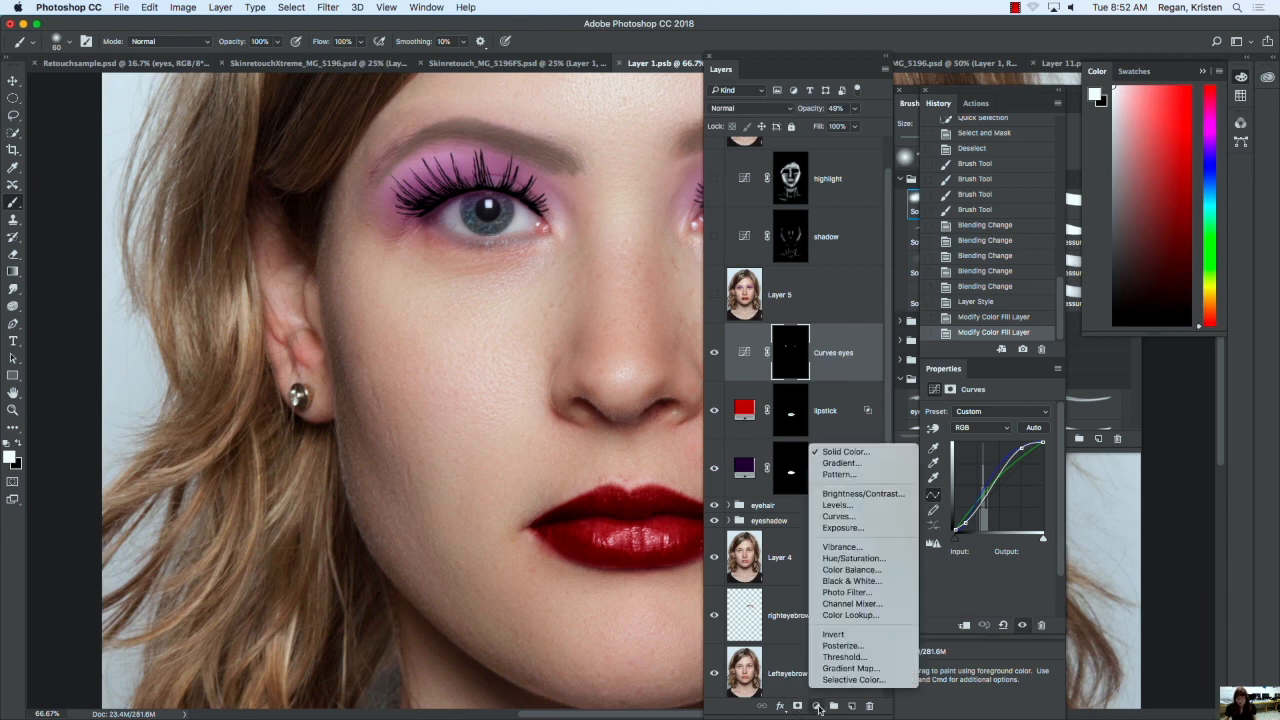
{"action": "left_click", "coordinate": [846, 561]}
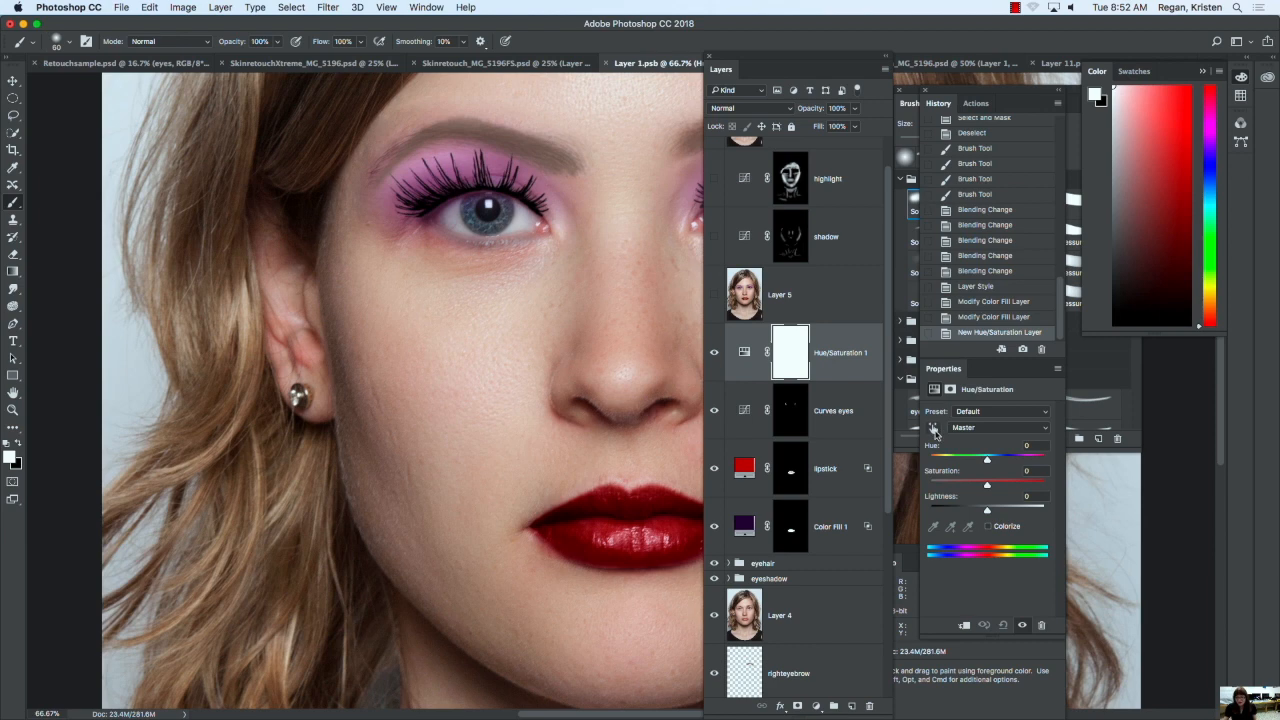
{"action": "left_click", "coordinate": [933, 428]}
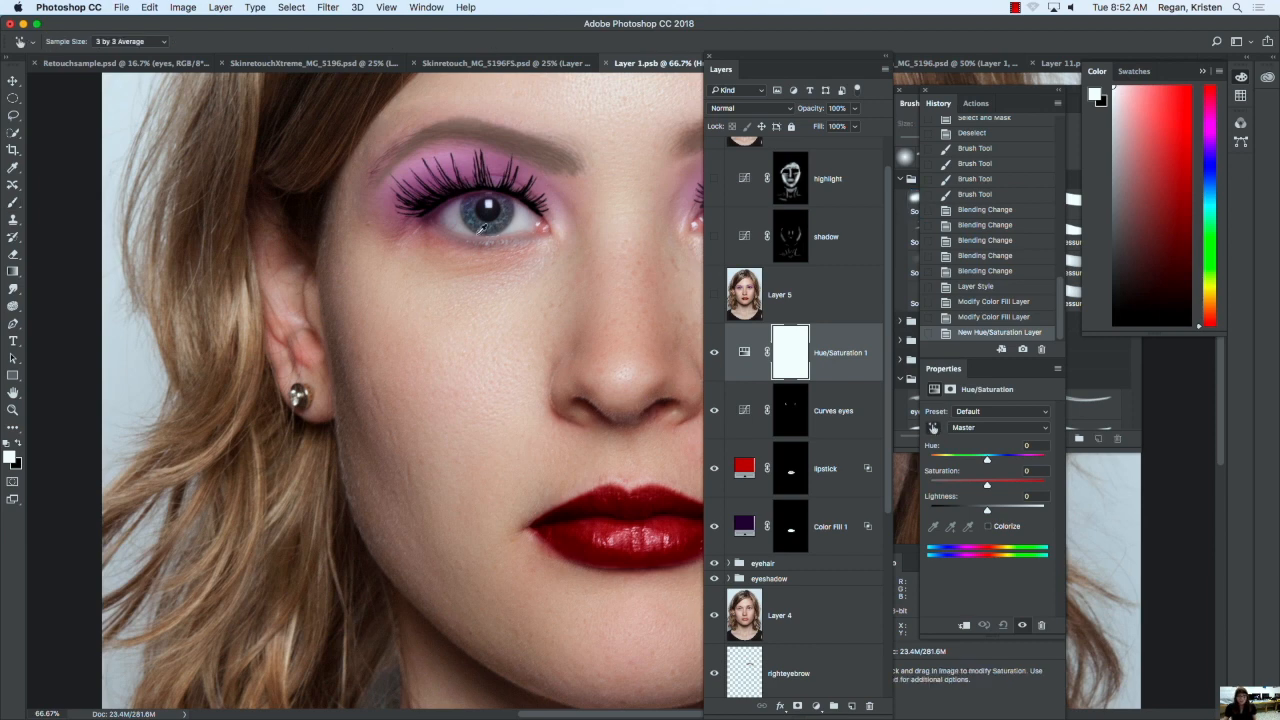
{"action": "left_click_drag", "start_coordinate": [478, 218], "coordinate": [523, 232]}
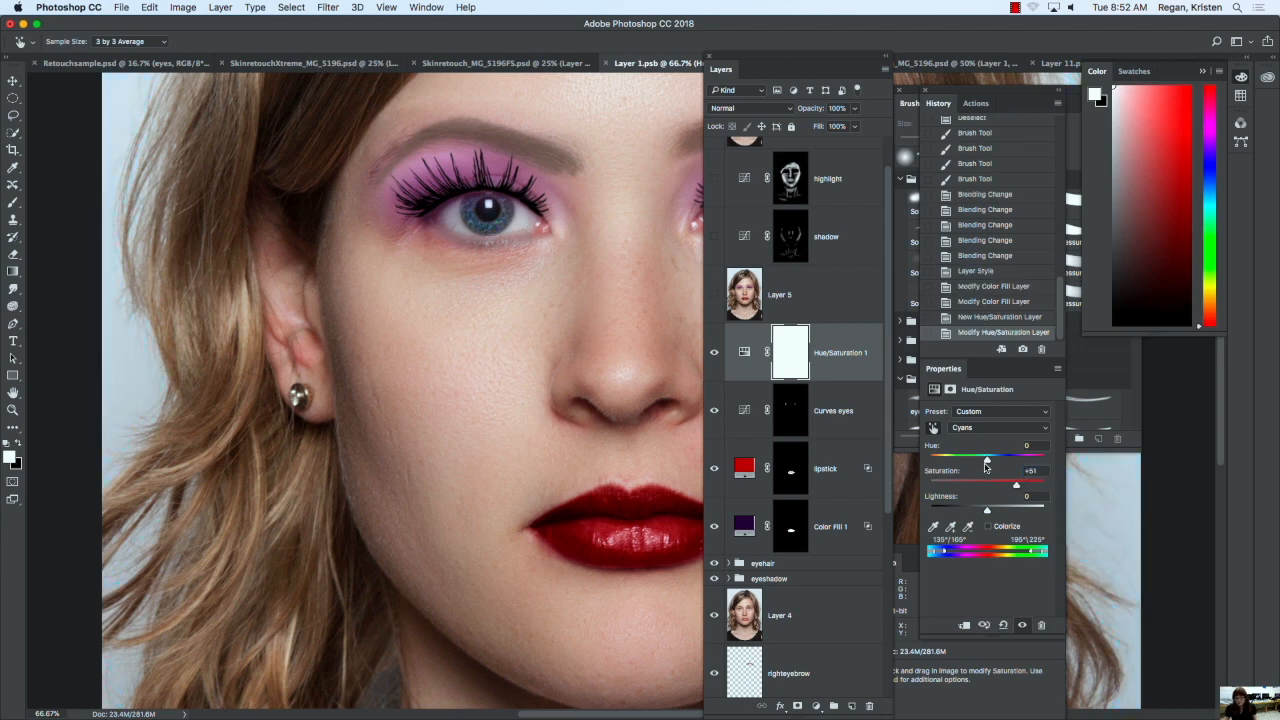
Step: Invert the Hue/Saturation layer's mask and paint white over the iris of the eye beside the visible earring with a 30 px brush
{"action": "left_click", "coordinate": [951, 391]}
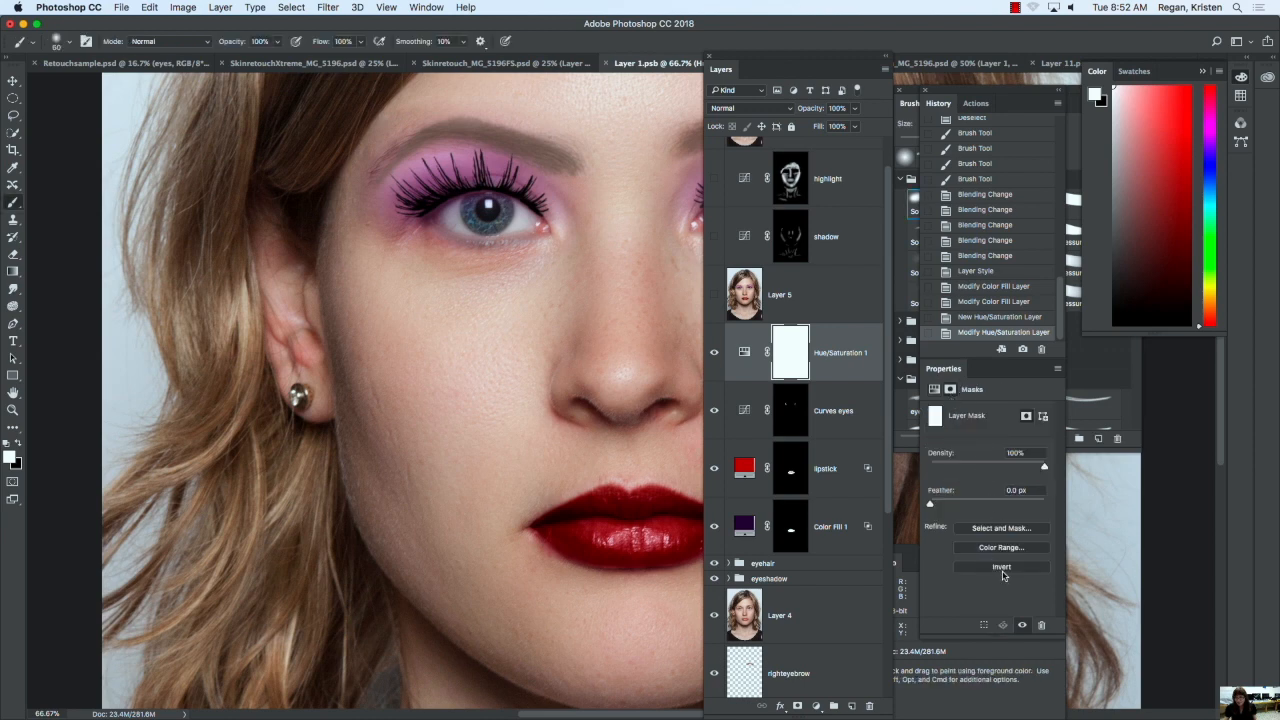
{"action": "left_click", "coordinate": [1001, 566]}
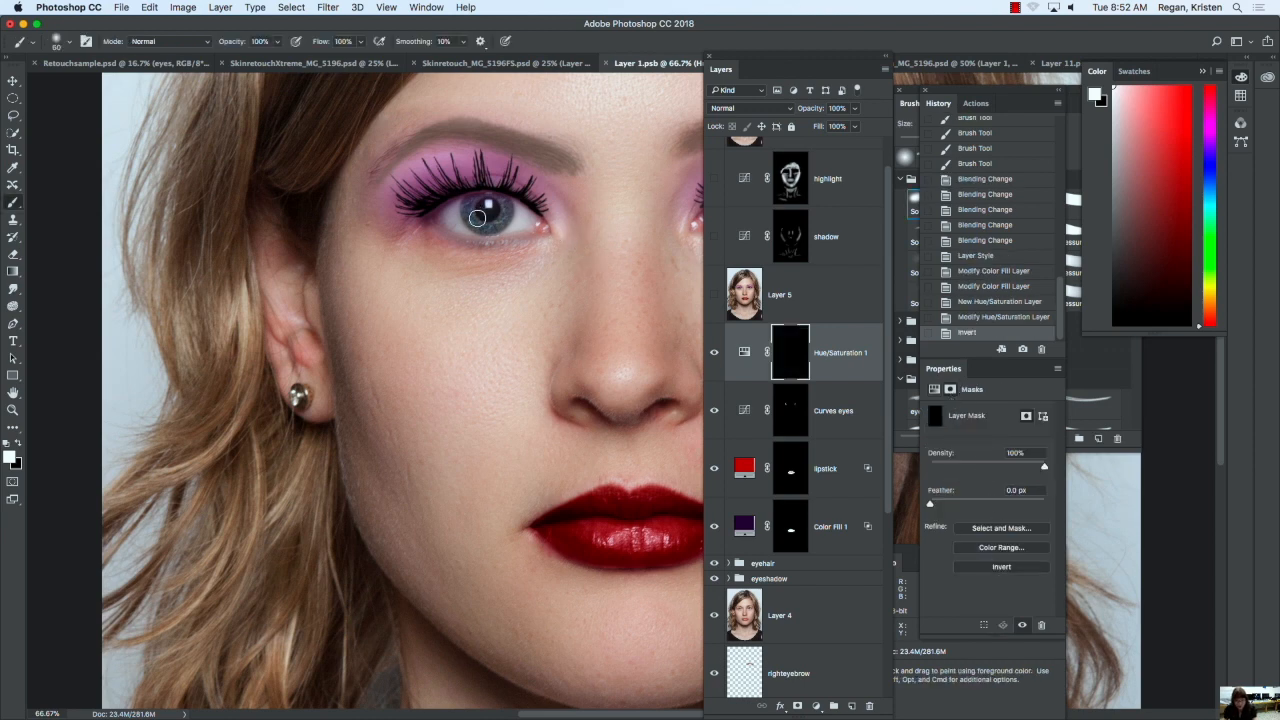
{"action": "mouse_move", "coordinate": [471, 201]}
{"action": "left_mouse_down"}
{"action": "mouse_move", "coordinate": [490, 230]}
{"action": "mouse_move", "coordinate": [505, 218]}
{"action": "left_mouse_up"}
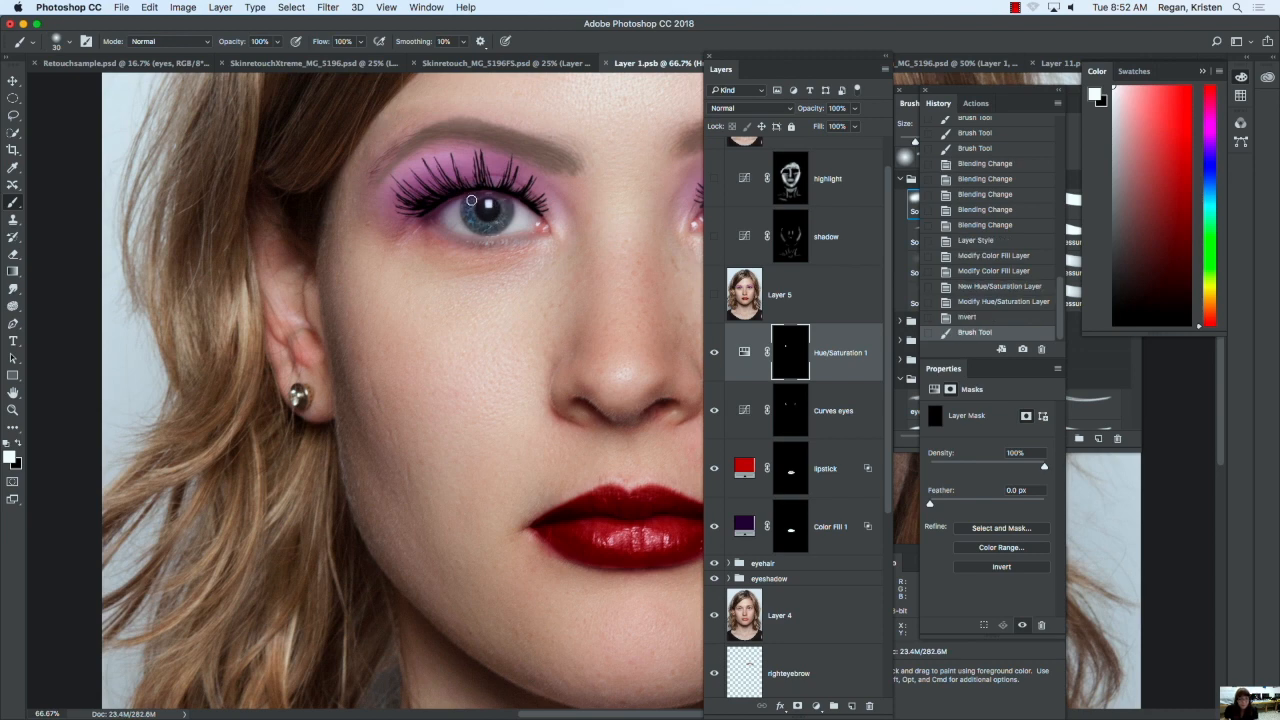
{"action": "mouse_move", "coordinate": [502, 199]}
{"action": "left_mouse_down"}
{"action": "mouse_move", "coordinate": [470, 200]}
{"action": "mouse_move", "coordinate": [466, 217]}
{"action": "left_mouse_up"}
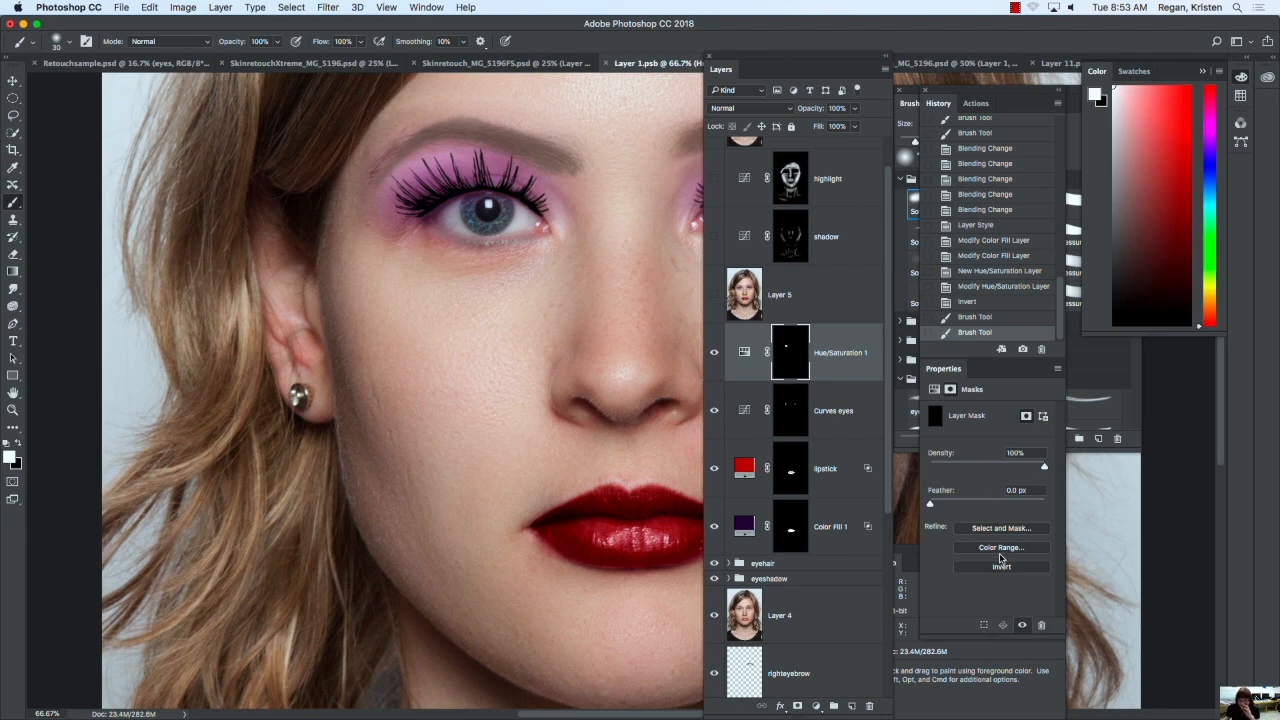
Step: Set the Hue/Saturation layer's Master hue to -92 to recolour the masked iris green
{"action": "left_click", "coordinate": [934, 389]}
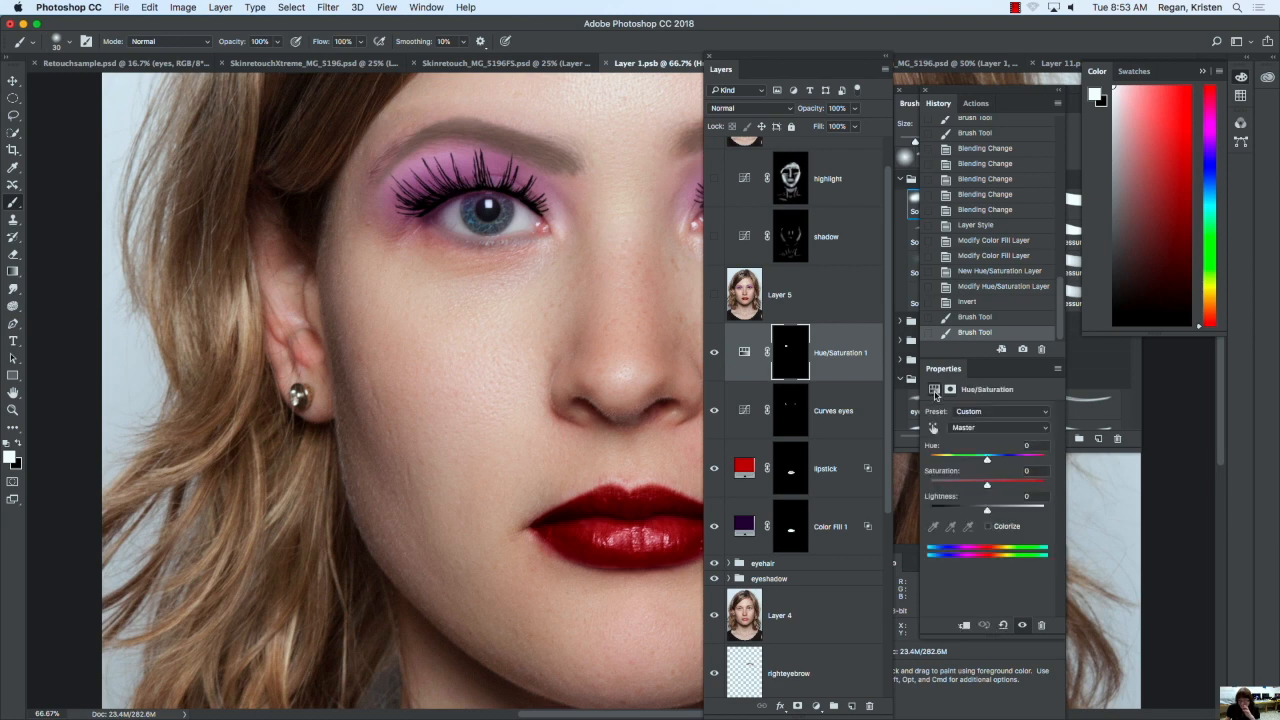
{"action": "left_click_drag", "start_coordinate": [984, 457], "coordinate": [951, 460]}
{"action": "left_click_drag", "start_coordinate": [714, 33], "coordinate": [577, 7]}
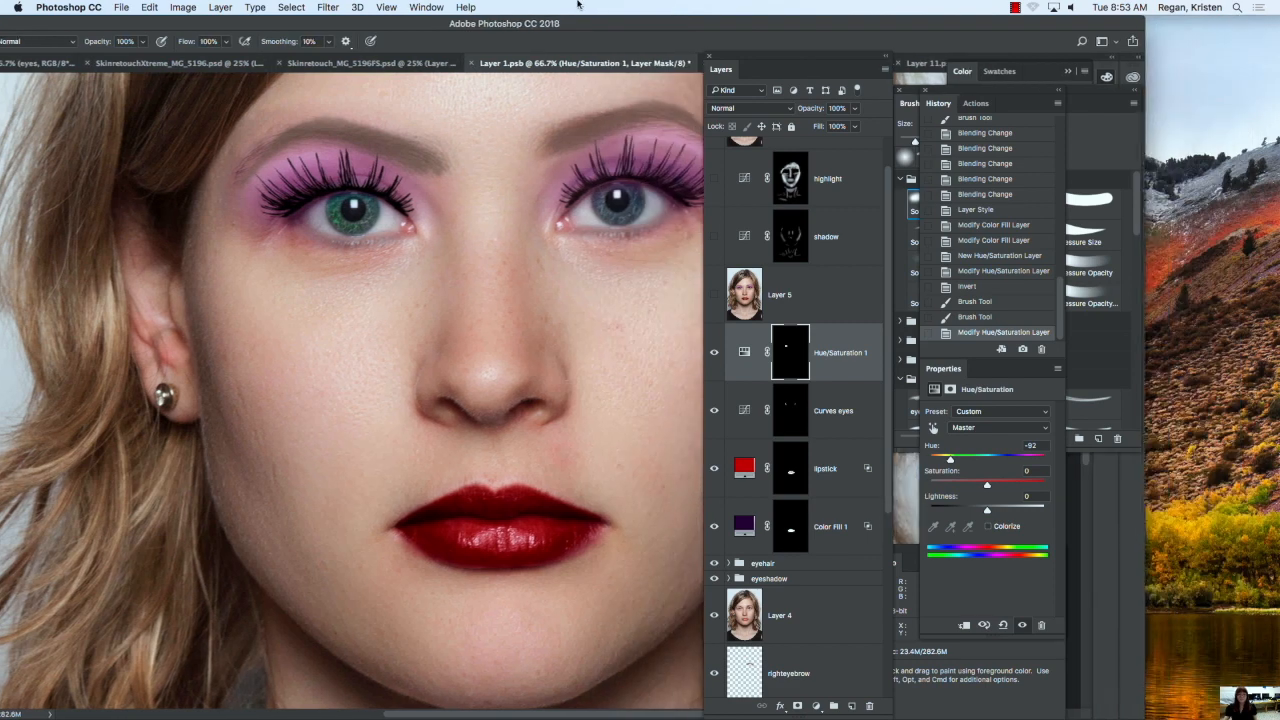
Step: Delete the hidden portrait layer named Layer 5
{"action": "key", "text": "super+minus"}
{"action": "key", "text": "super+minus"}
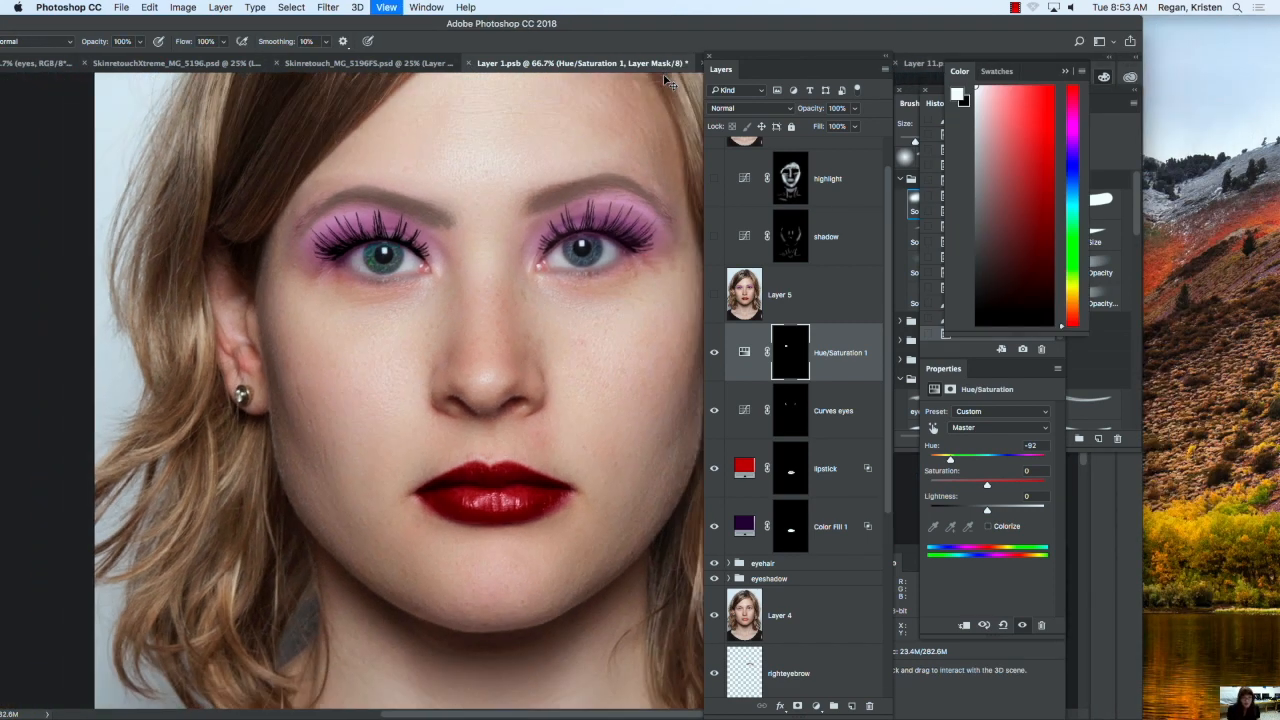
{"action": "left_click", "coordinate": [824, 294]}
{"action": "left_click_drag", "start_coordinate": [824, 294], "coordinate": [869, 706]}
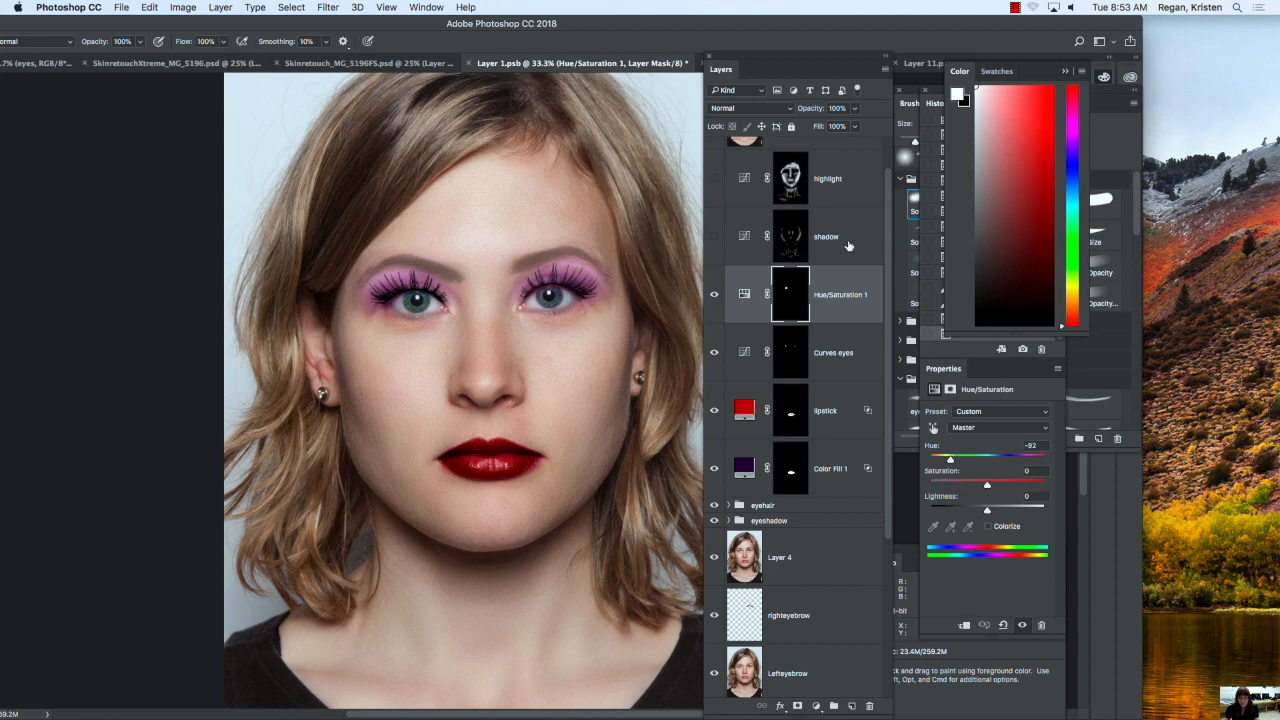
Step: Toggle the shadow and highlight layers on and off to compare their contouring effect on the face
{"action": "left_click", "coordinate": [714, 237]}
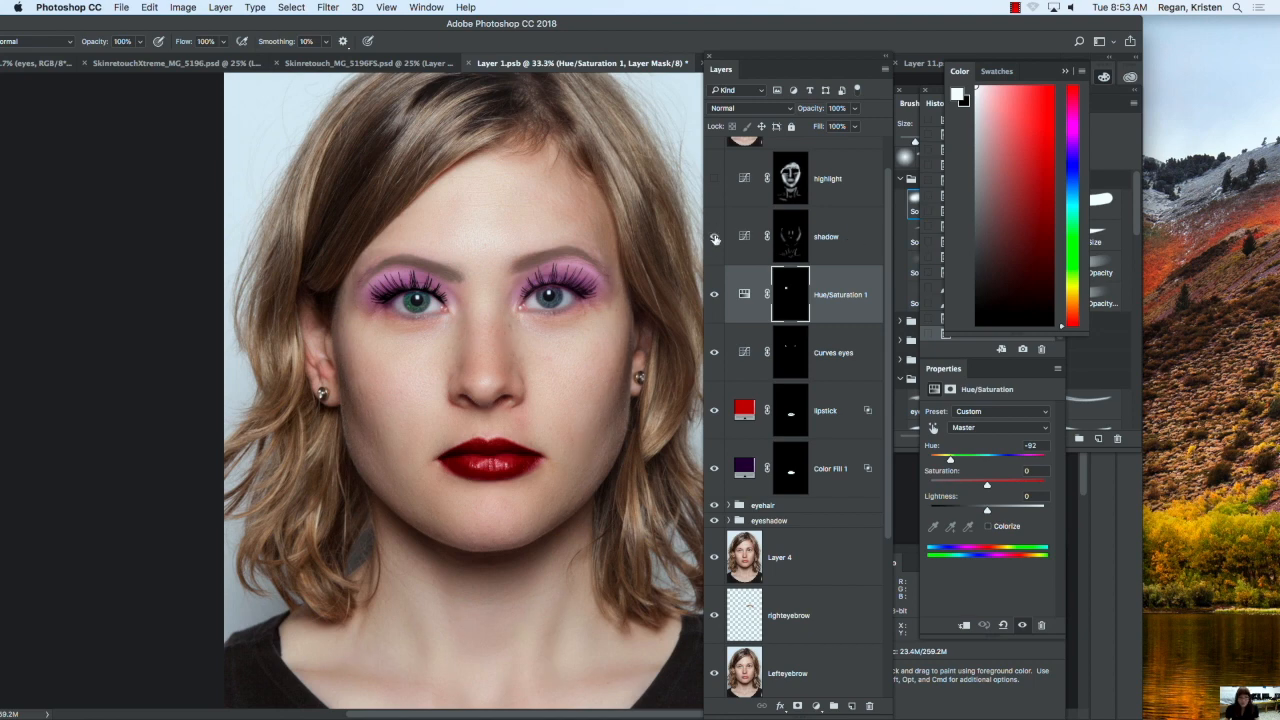
{"action": "left_click", "coordinate": [714, 179]}
{"action": "left_click", "coordinate": [714, 179]}
{"action": "left_click", "coordinate": [714, 237]}
{"action": "left_click", "coordinate": [714, 237]}
{"action": "left_click", "coordinate": [714, 180]}
{"action": "left_click", "coordinate": [714, 179]}
{"action": "left_click", "coordinate": [714, 237]}
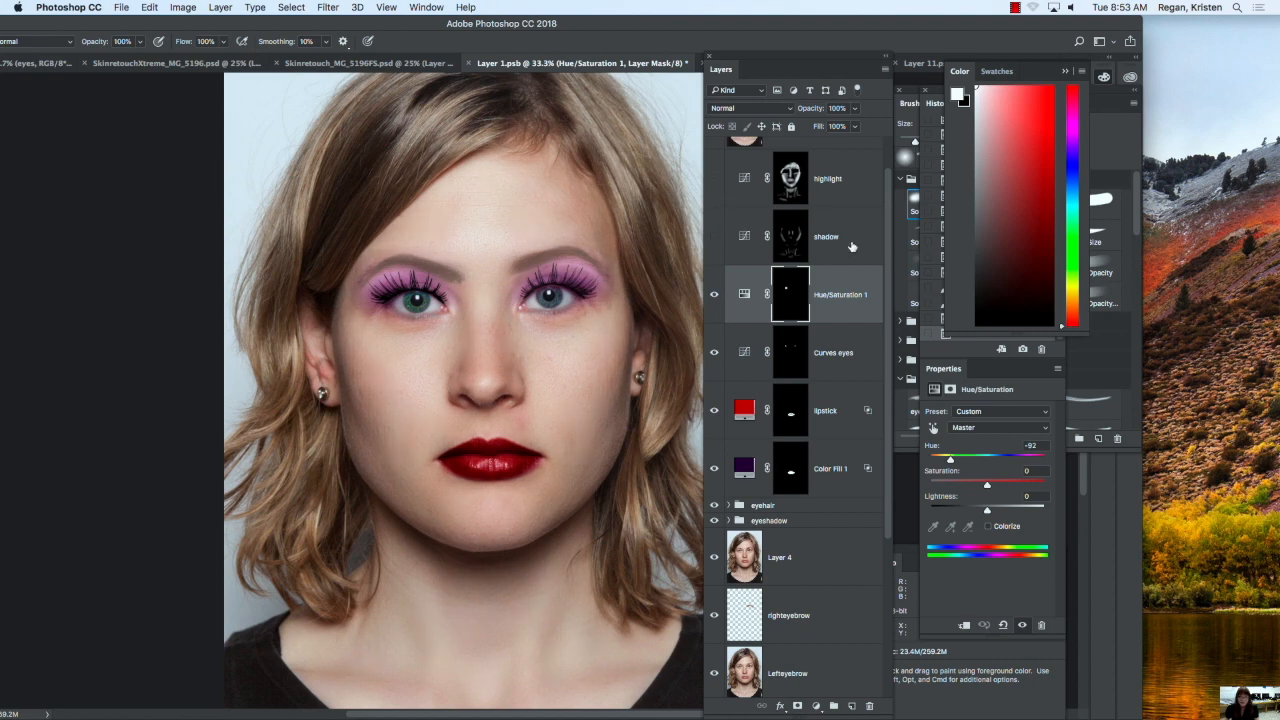
Step: Add a Curves adjustment layer above Hue/Saturation 1 and darken the cheek tones with the on-image tool, moving input 95 to output 84
{"action": "left_click", "coordinate": [815, 706]}
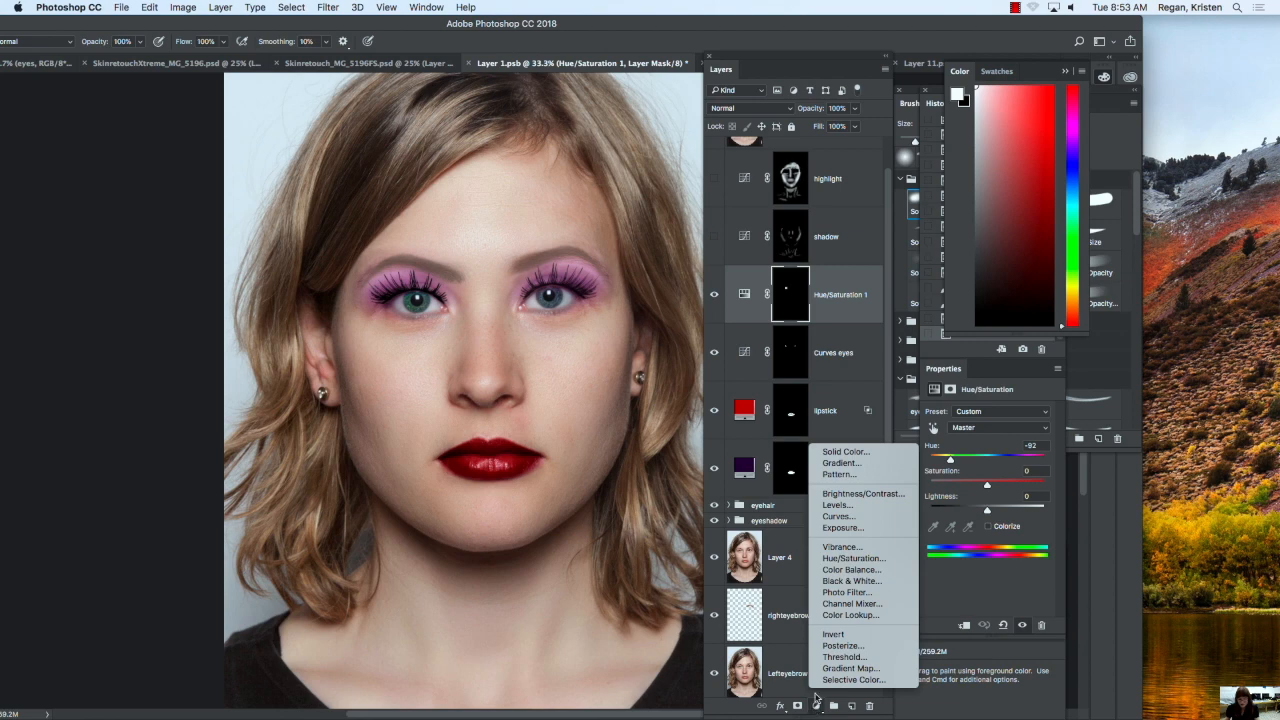
{"action": "left_click", "coordinate": [840, 516]}
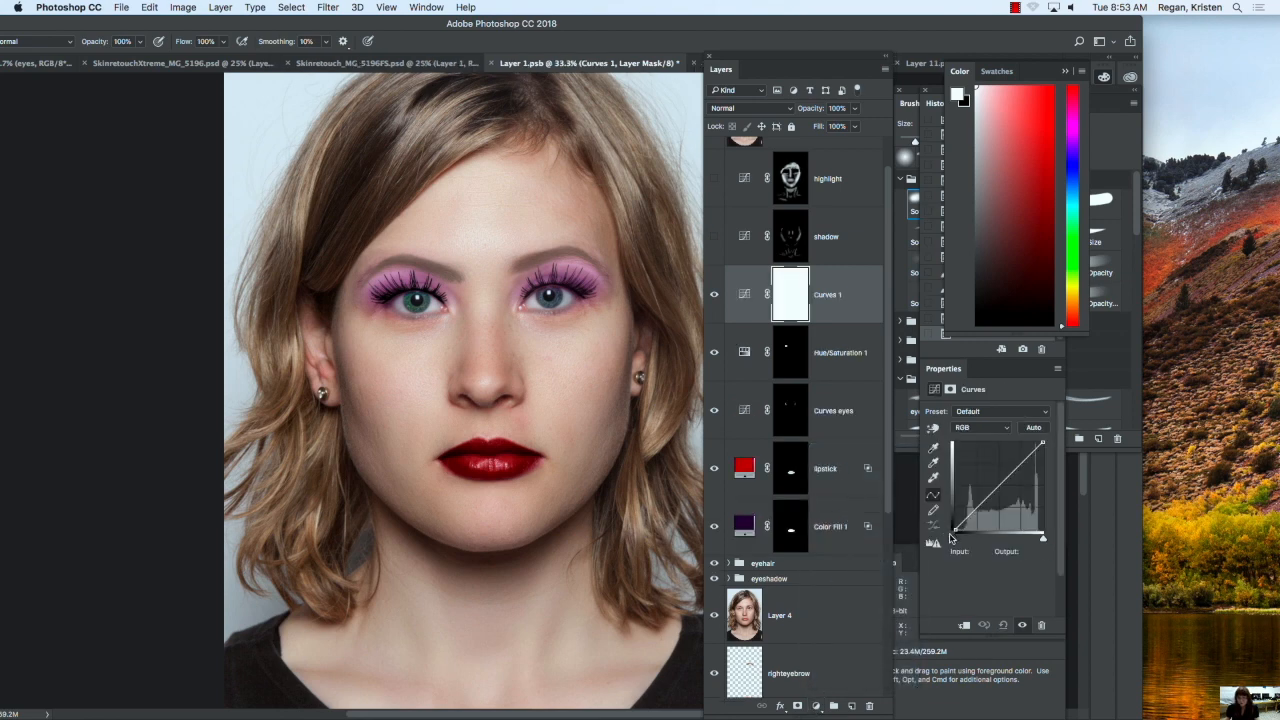
{"action": "left_click_drag", "start_coordinate": [955, 542], "coordinate": [961, 541]}
{"action": "left_click", "coordinate": [933, 428]}
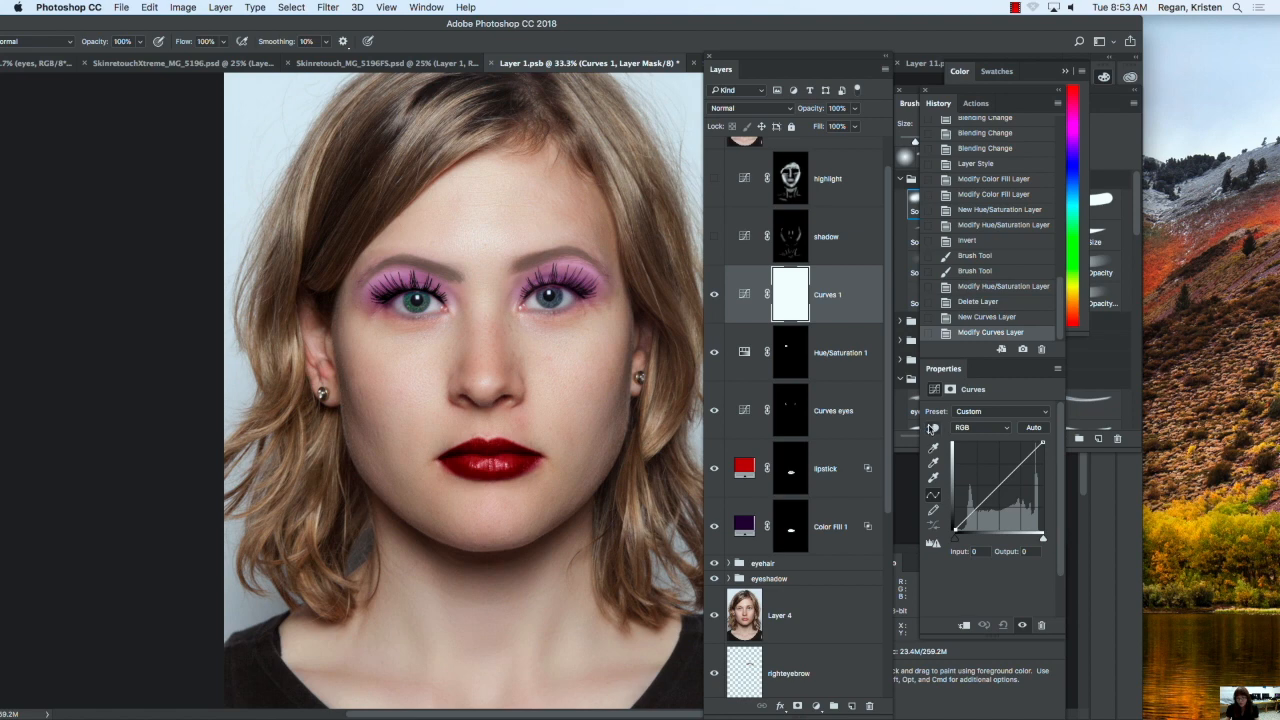
{"action": "left_click_drag", "start_coordinate": [627, 401], "coordinate": [627, 405]}
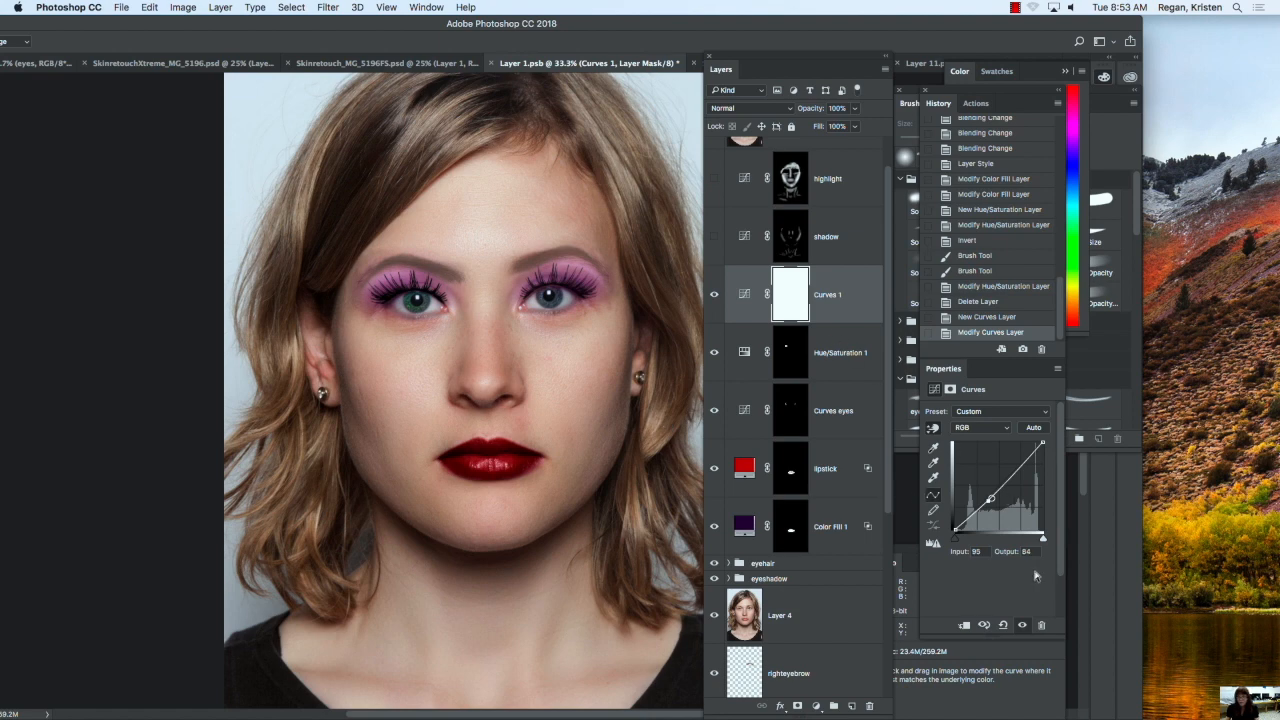
Step: Invert the Curves 1 layer mask to black and set the brush to 26% opacity and 33% flow
{"action": "left_click", "coordinate": [950, 389]}
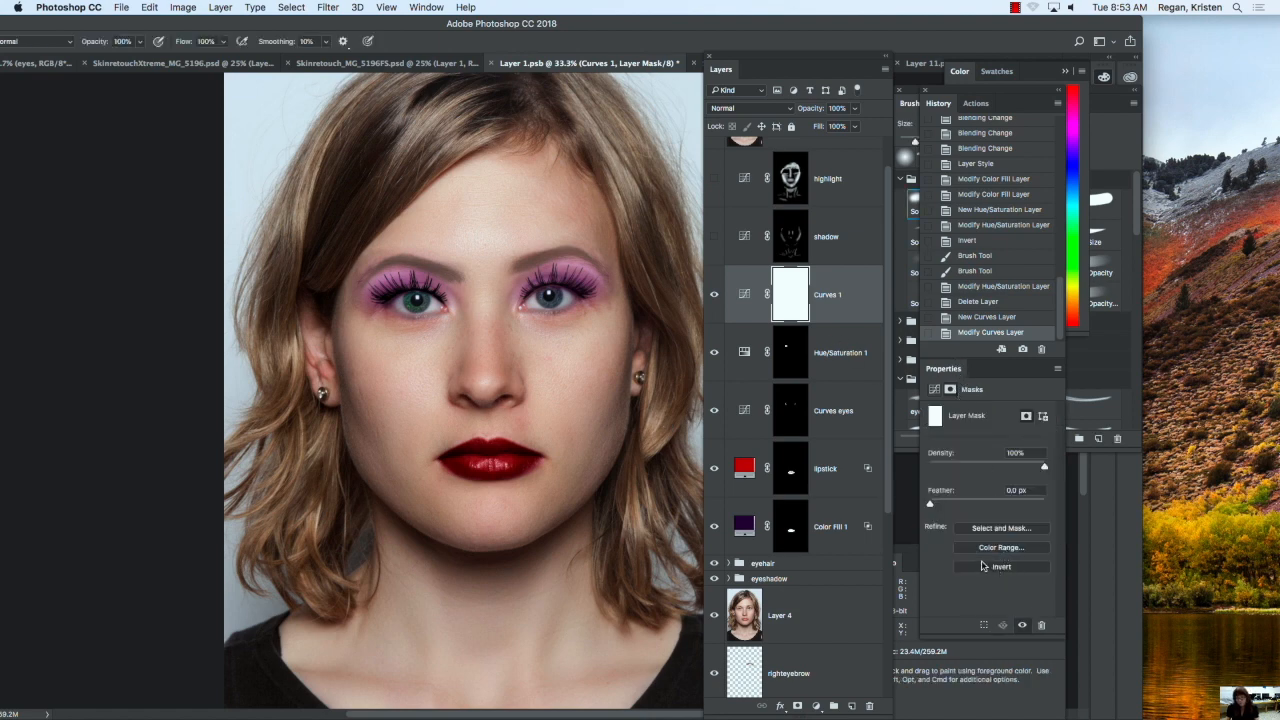
{"action": "left_click", "coordinate": [998, 567]}
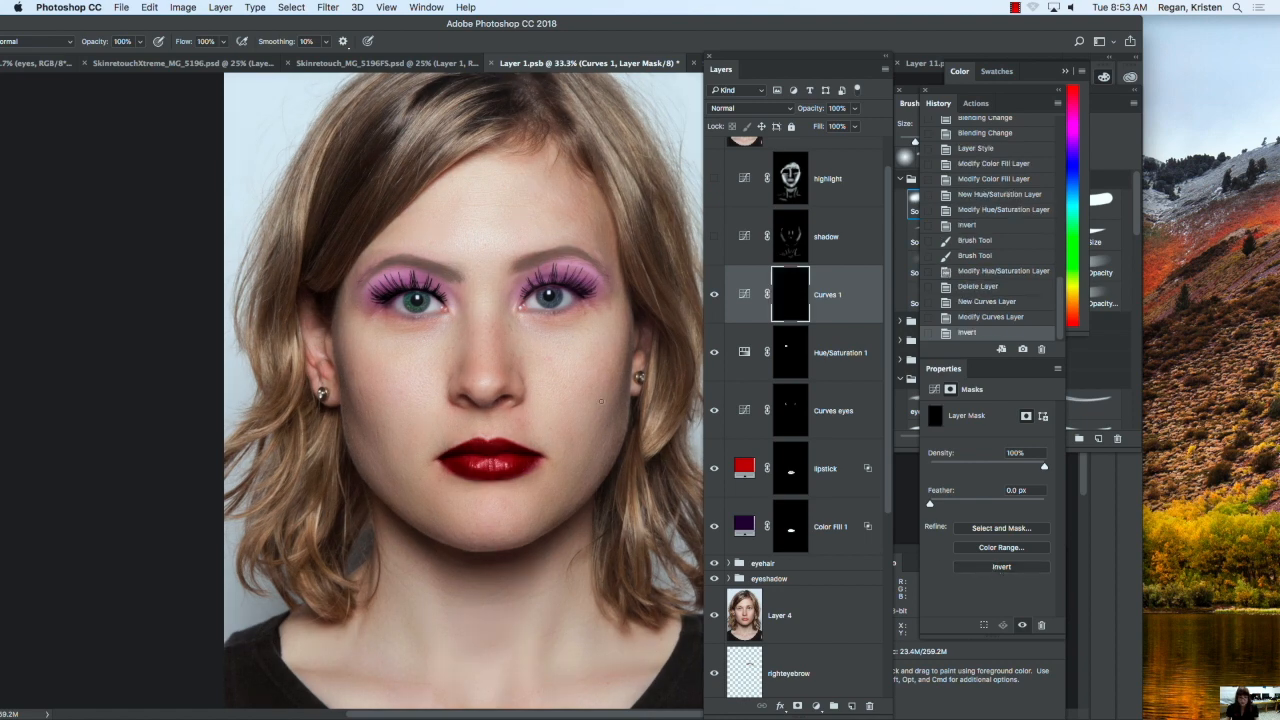
{"action": "left_click_drag", "start_coordinate": [199, 22], "coordinate": [250, 22]}
{"action": "left_click", "coordinate": [189, 42]}
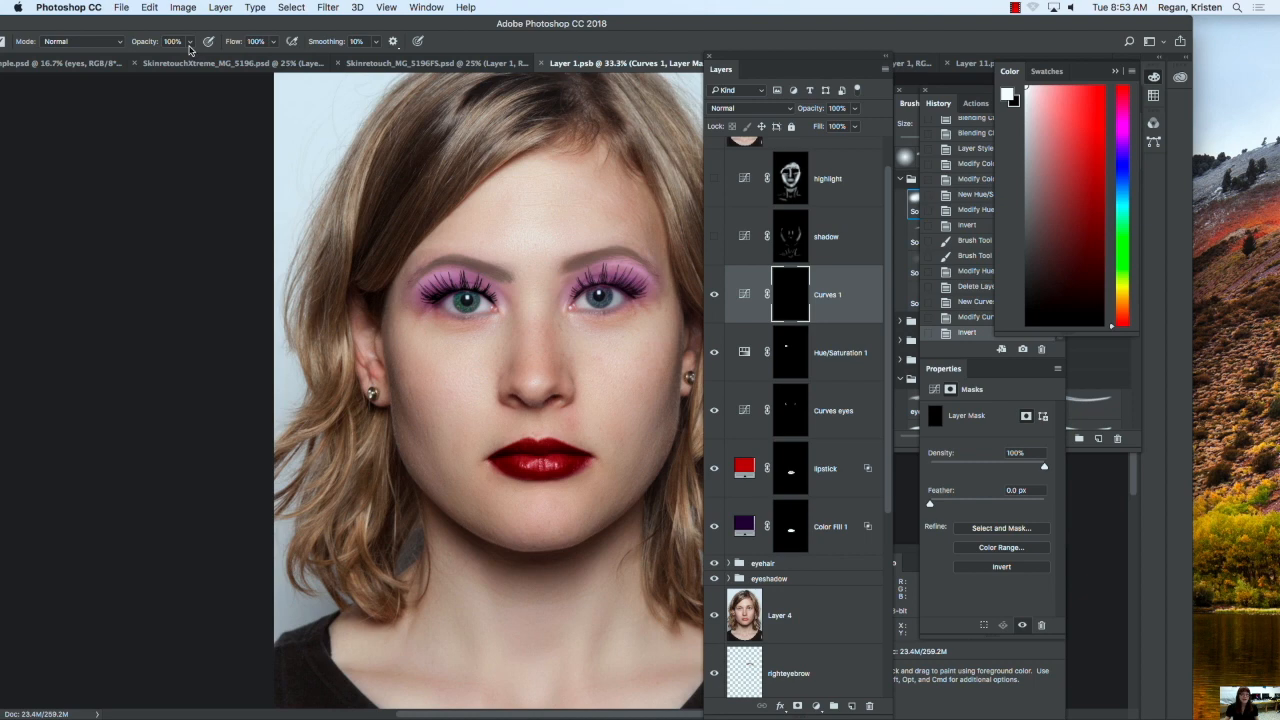
{"action": "left_click_drag", "start_coordinate": [192, 57], "coordinate": [144, 57]}
{"action": "left_click", "coordinate": [274, 42]}
{"action": "left_click_drag", "start_coordinate": [272, 57], "coordinate": [232, 61]}
Step: Paint white on the Curves 1 mask to shade the hollows of both cheeks and the sides of the nose
{"action": "left_click_drag", "start_coordinate": [400, 407], "coordinate": [416, 451]}
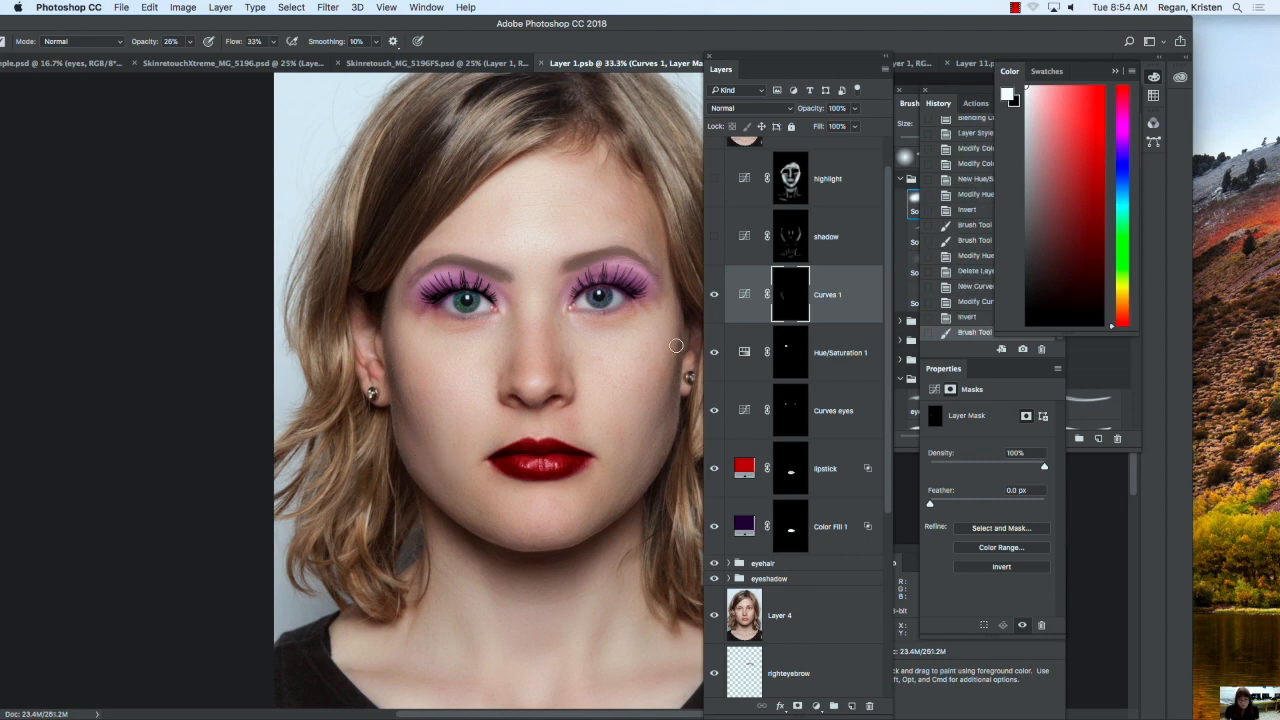
{"action": "left_click_drag", "start_coordinate": [680, 360], "coordinate": [638, 473]}
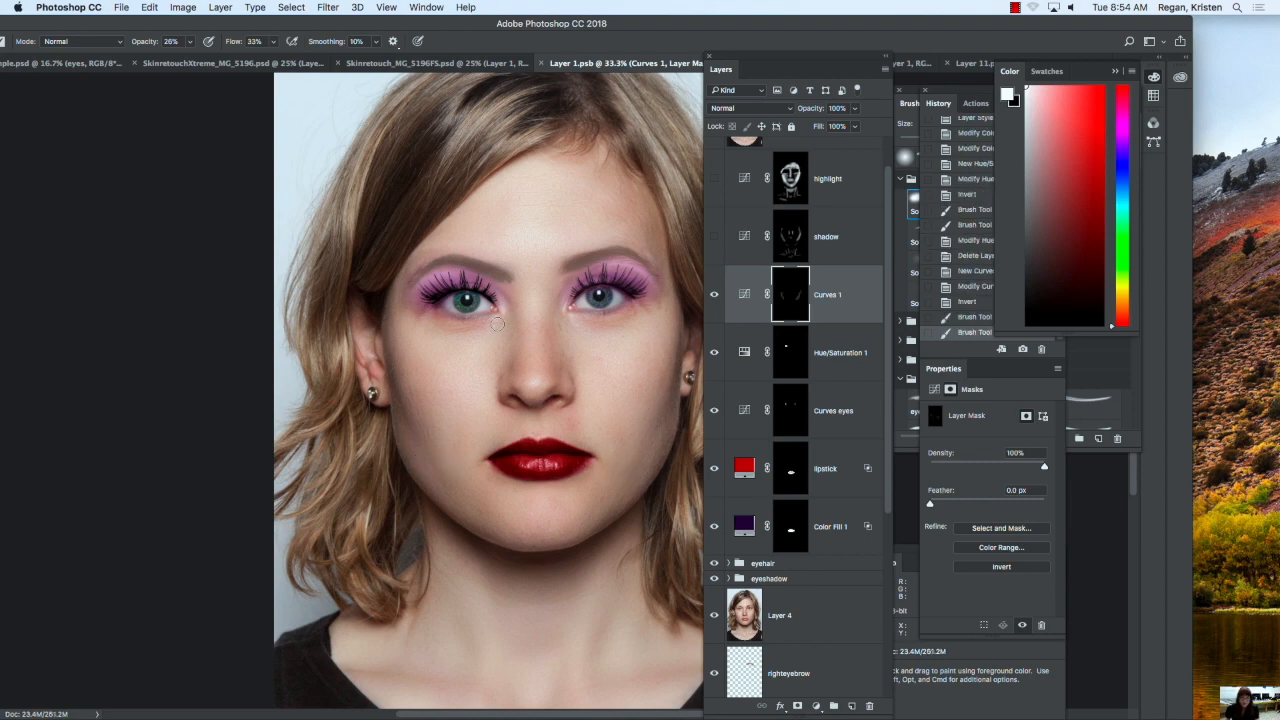
{"action": "left_click_drag", "start_coordinate": [503, 360], "coordinate": [549, 342]}
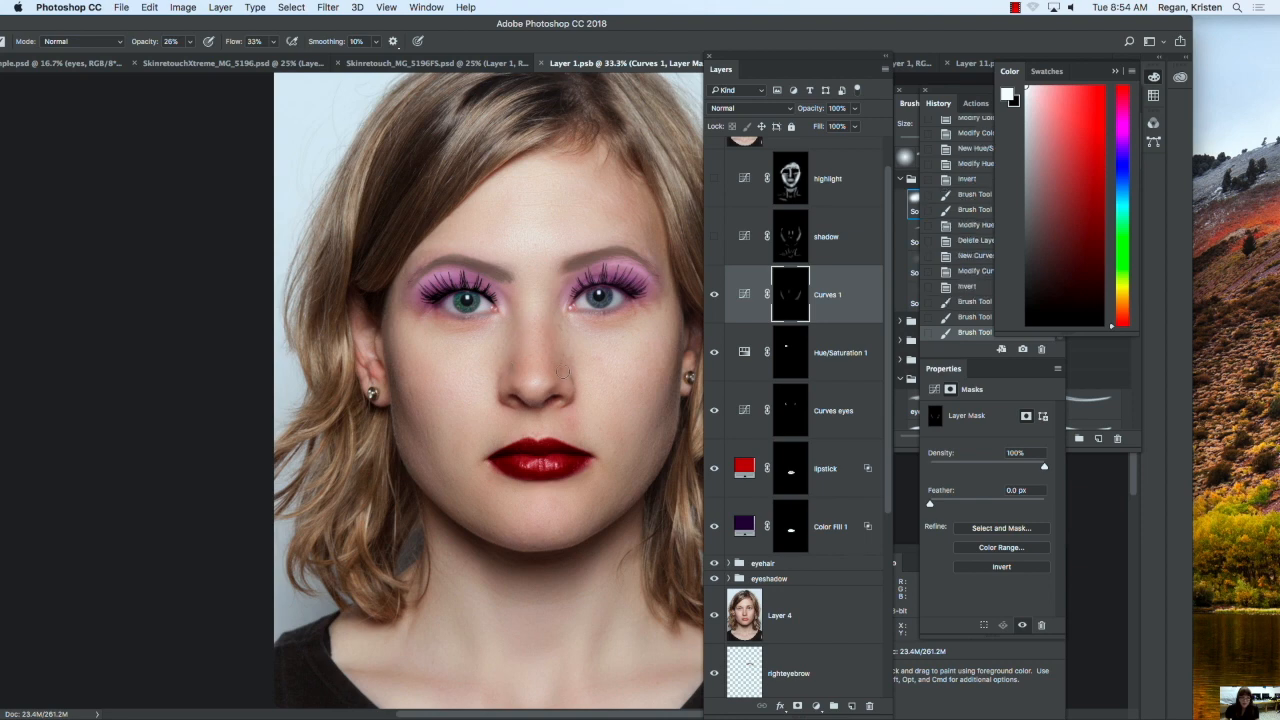
Step: Paint shadows on the neck and around the collarbones in the Curves 1 mask, raising the brush opacity to 40%
{"action": "scroll", "coordinate": [578, 560], "scroll_direction": "down", "scroll_amount": 5}
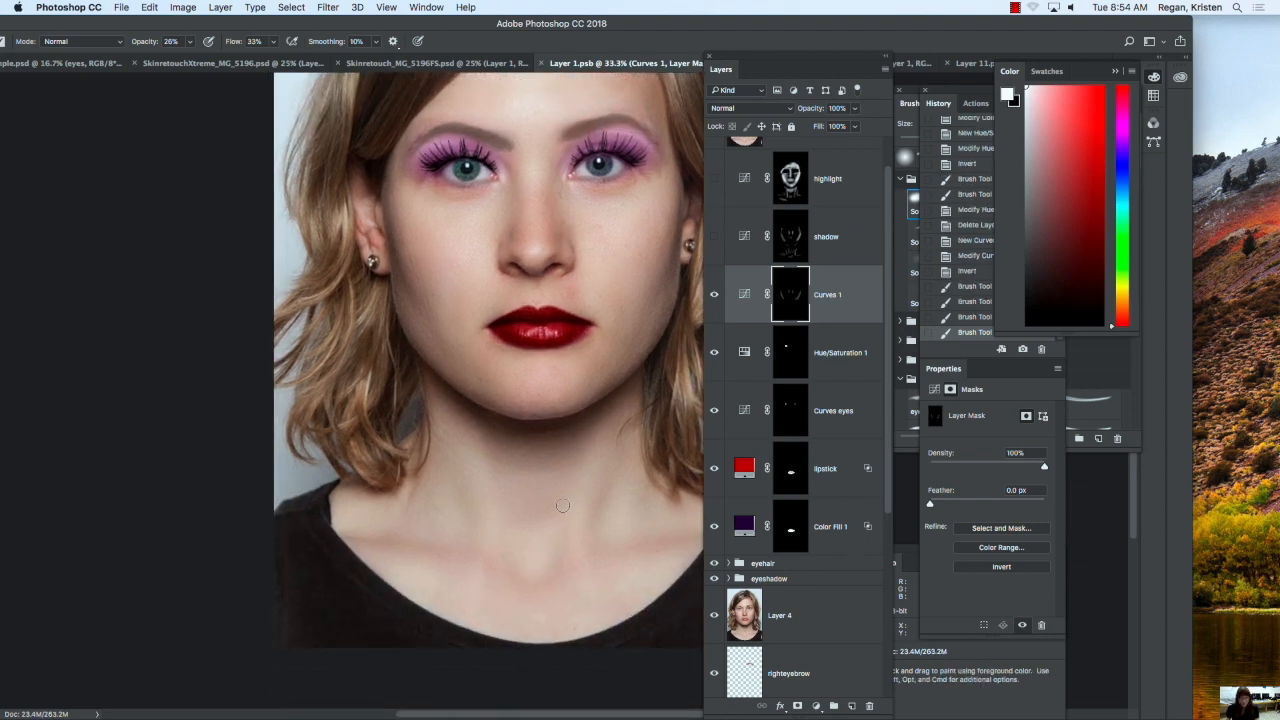
{"action": "left_click_drag", "start_coordinate": [398, 541], "coordinate": [496, 548]}
{"action": "scroll", "coordinate": [460, 495], "scroll_direction": "down", "scroll_amount": 2}
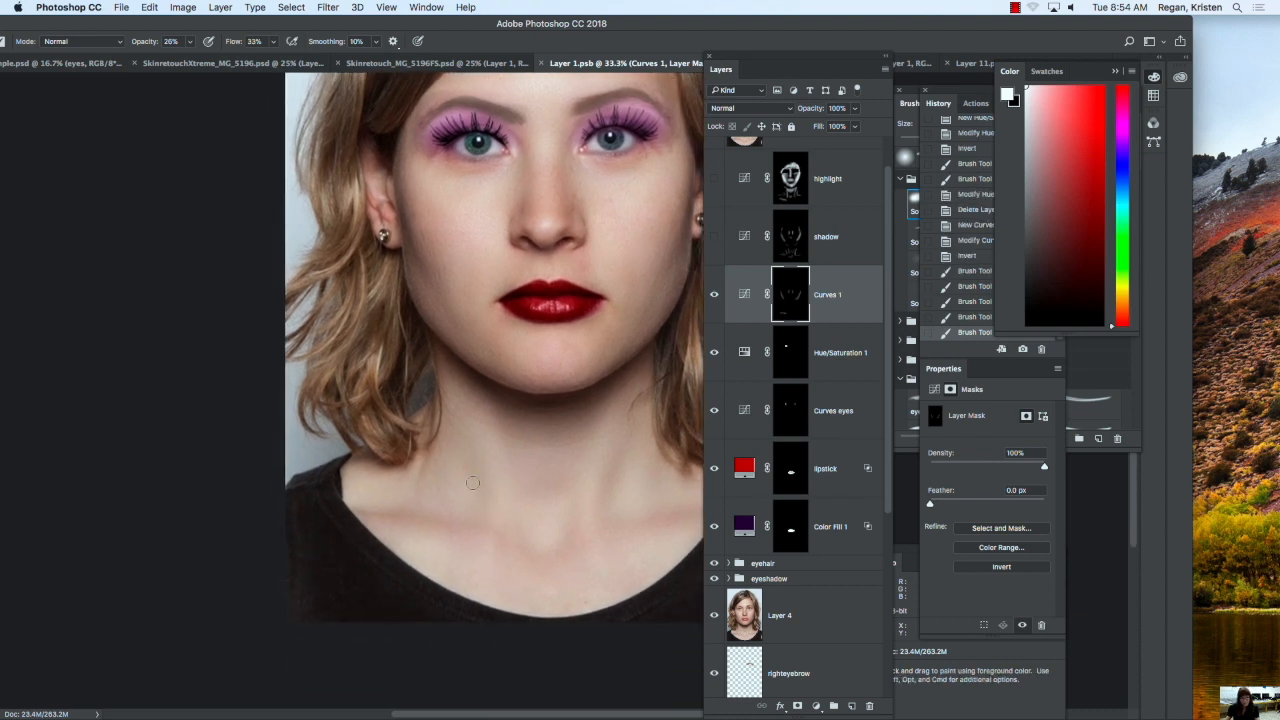
{"action": "left_click_drag", "start_coordinate": [478, 500], "coordinate": [481, 490]}
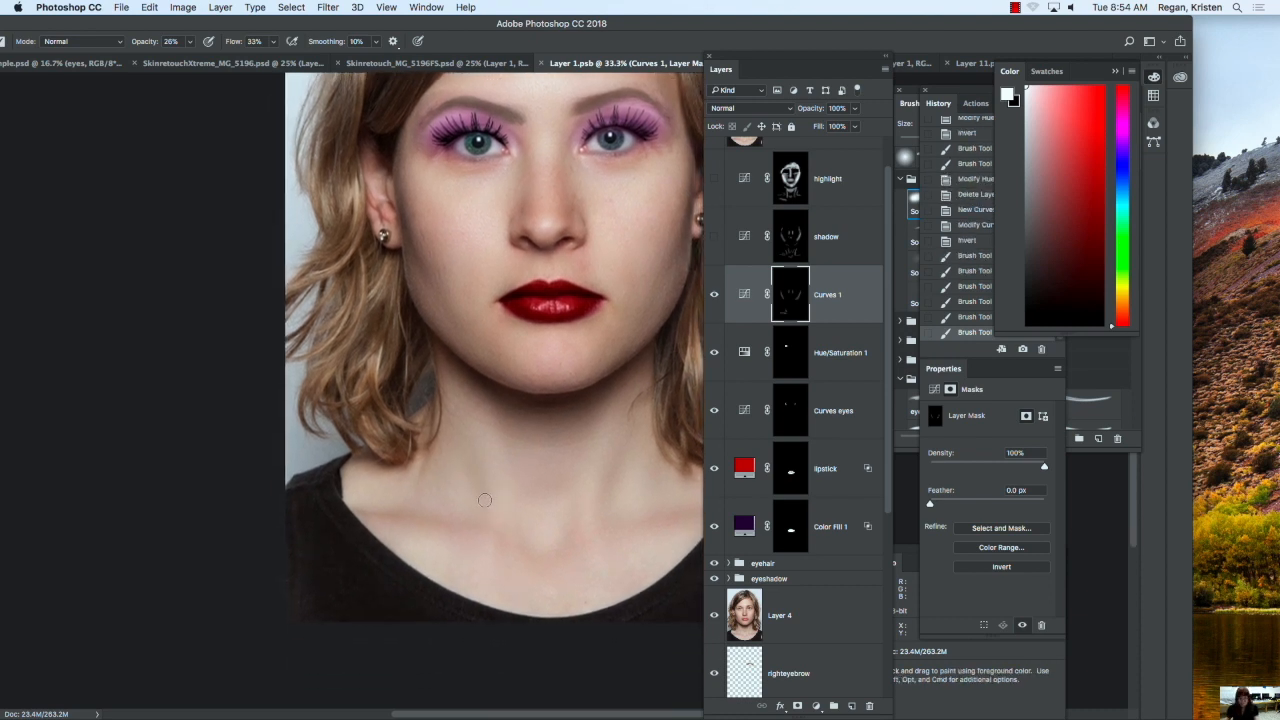
{"action": "key", "text": "4"}
{"action": "mouse_move", "coordinate": [482, 481]}
{"action": "left_mouse_down"}
{"action": "mouse_move", "coordinate": [592, 493]}
{"action": "mouse_move", "coordinate": [594, 510]}
{"action": "left_mouse_up"}
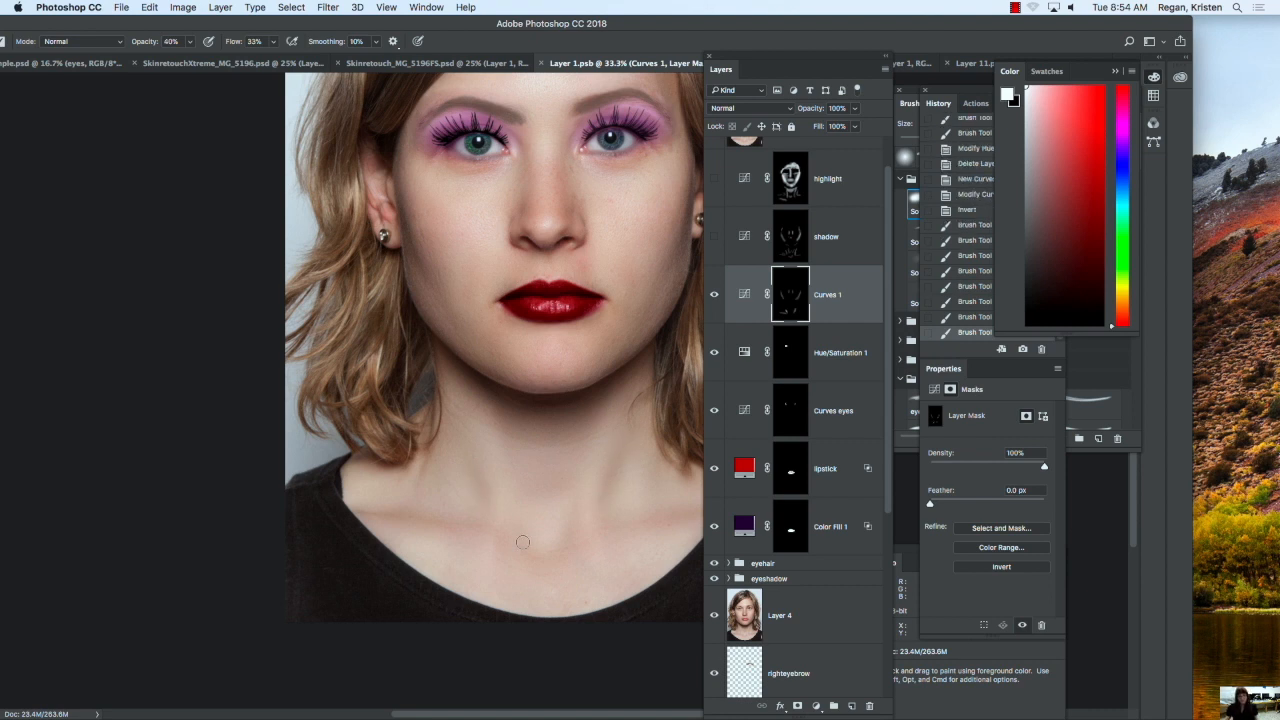
{"action": "left_click_drag", "start_coordinate": [407, 517], "coordinate": [484, 530]}
{"action": "left_click_drag", "start_coordinate": [425, 485], "coordinate": [460, 508]}
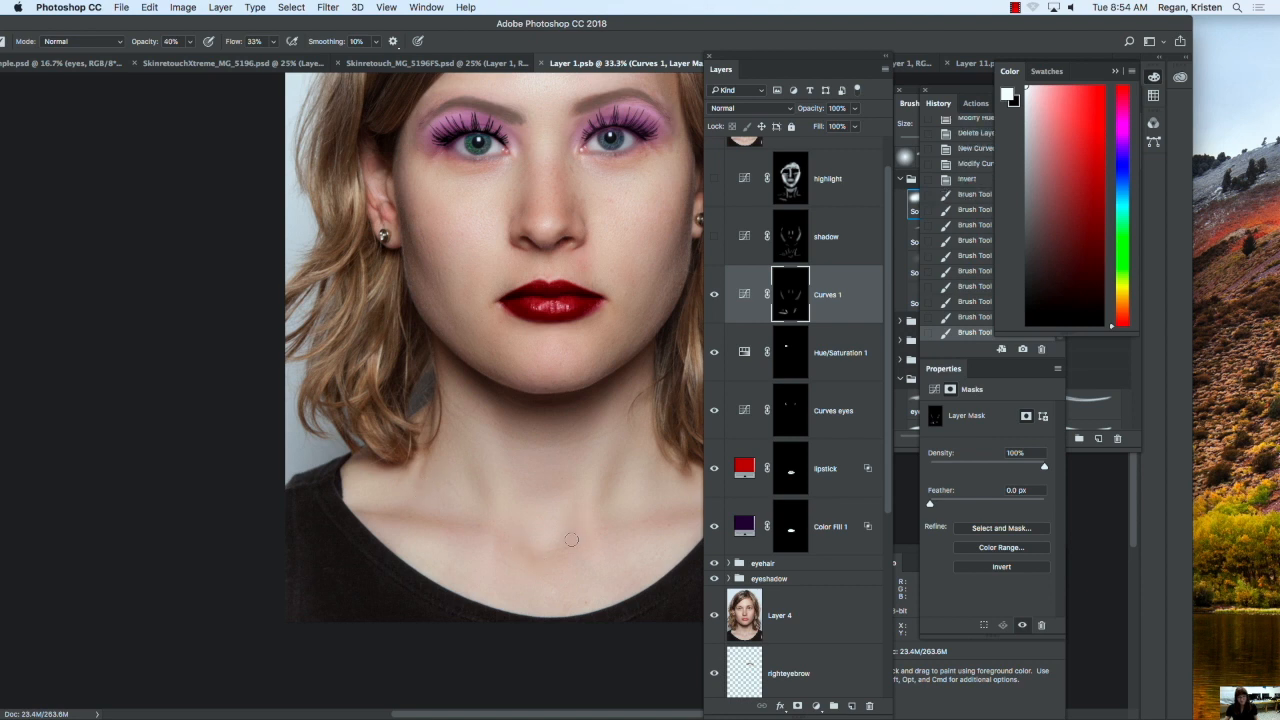
{"action": "left_click_drag", "start_coordinate": [524, 534], "coordinate": [561, 562]}
{"action": "left_click_drag", "start_coordinate": [532, 472], "coordinate": [530, 489]}
{"action": "mouse_move", "coordinate": [606, 507]}
{"action": "left_mouse_down"}
{"action": "mouse_move", "coordinate": [435, 509]}
{"action": "mouse_move", "coordinate": [534, 487]}
{"action": "mouse_move", "coordinate": [436, 497]}
{"action": "mouse_move", "coordinate": [545, 490]}
{"action": "mouse_move", "coordinate": [443, 494]}
{"action": "mouse_move", "coordinate": [495, 479]}
{"action": "left_mouse_up"}
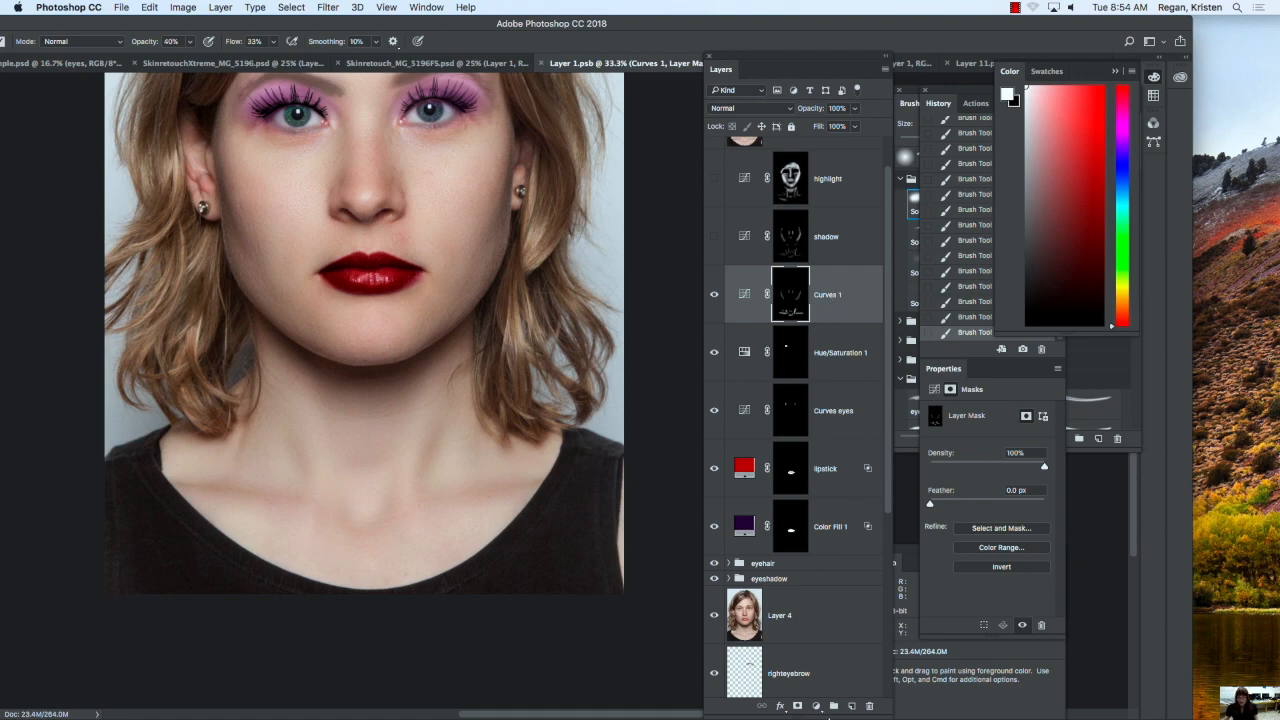
Step: Add a brightening Curves adjustment layer with the white point input at 228 and invert its mask to black
{"action": "left_click", "coordinate": [818, 706]}
{"action": "left_click", "coordinate": [843, 517]}
{"action": "left_click_drag", "start_coordinate": [1043, 535], "coordinate": [1034, 541]}
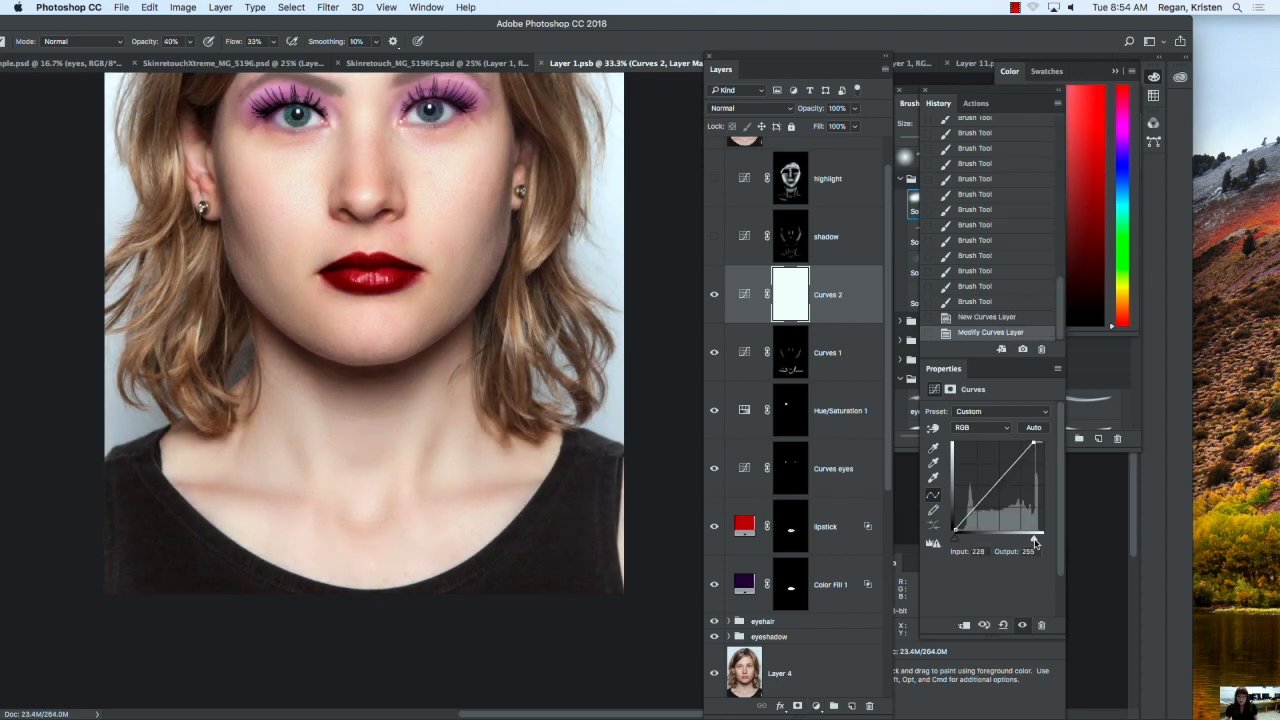
{"action": "left_click", "coordinate": [950, 389]}
{"action": "left_click", "coordinate": [998, 566]}
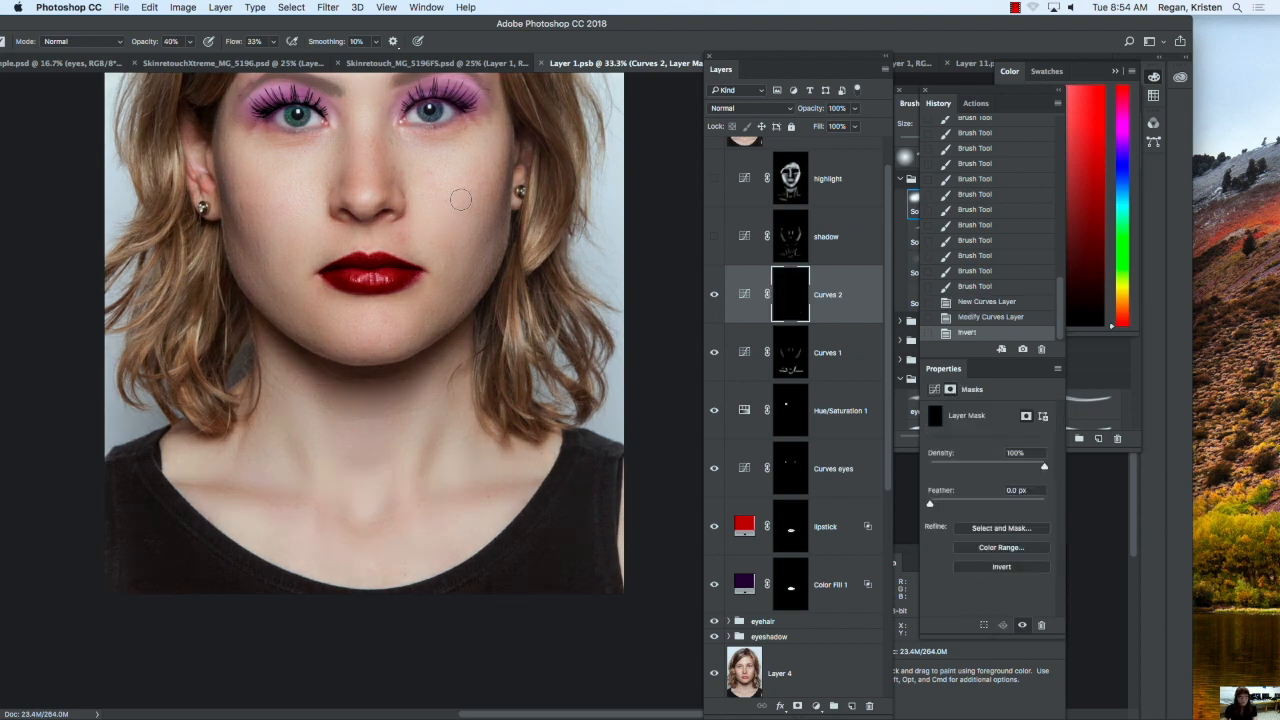
Step: Paint highlights on both cheeks, the chin and the nose in the Curves 2 mask
{"action": "mouse_move", "coordinate": [466, 221]}
{"action": "left_mouse_down"}
{"action": "mouse_move", "coordinate": [485, 147]}
{"action": "mouse_move", "coordinate": [433, 248]}
{"action": "left_mouse_up"}
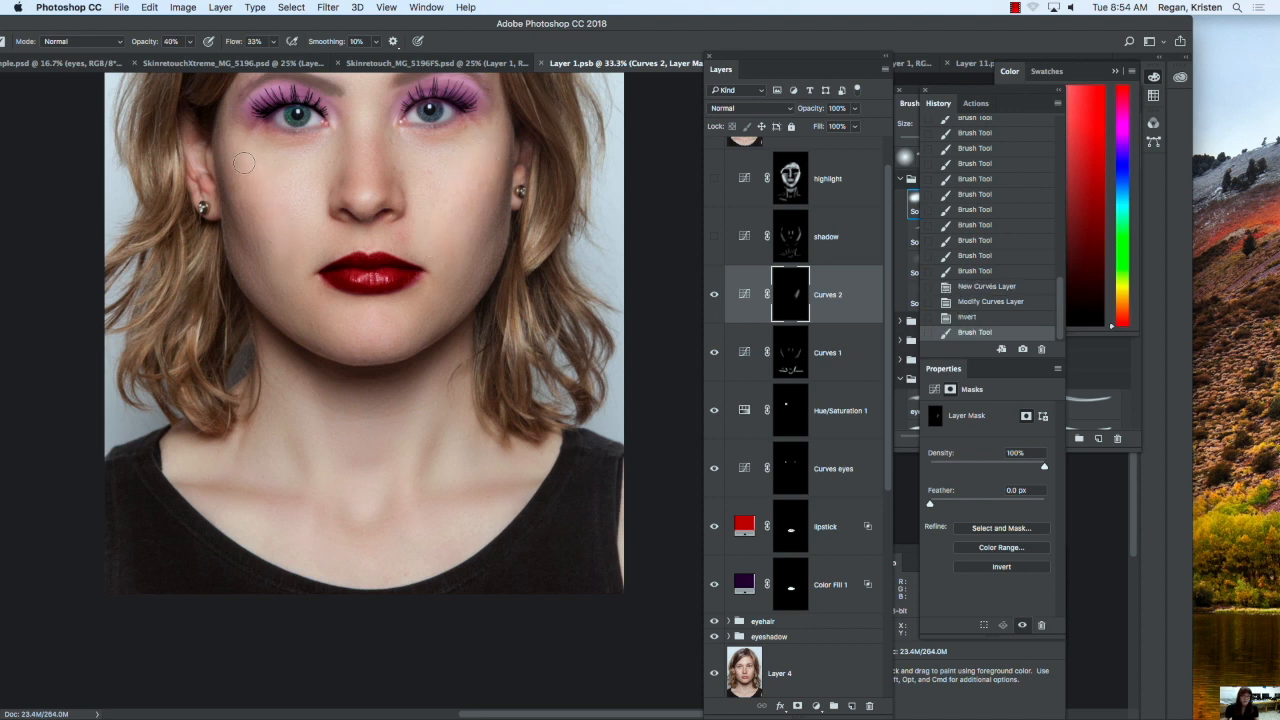
{"action": "mouse_move", "coordinate": [283, 157]}
{"action": "left_mouse_down"}
{"action": "mouse_move", "coordinate": [319, 162]}
{"action": "mouse_move", "coordinate": [298, 265]}
{"action": "left_mouse_up"}
{"action": "mouse_move", "coordinate": [416, 157]}
{"action": "left_mouse_down"}
{"action": "mouse_move", "coordinate": [451, 194]}
{"action": "mouse_move", "coordinate": [432, 236]}
{"action": "left_mouse_up"}
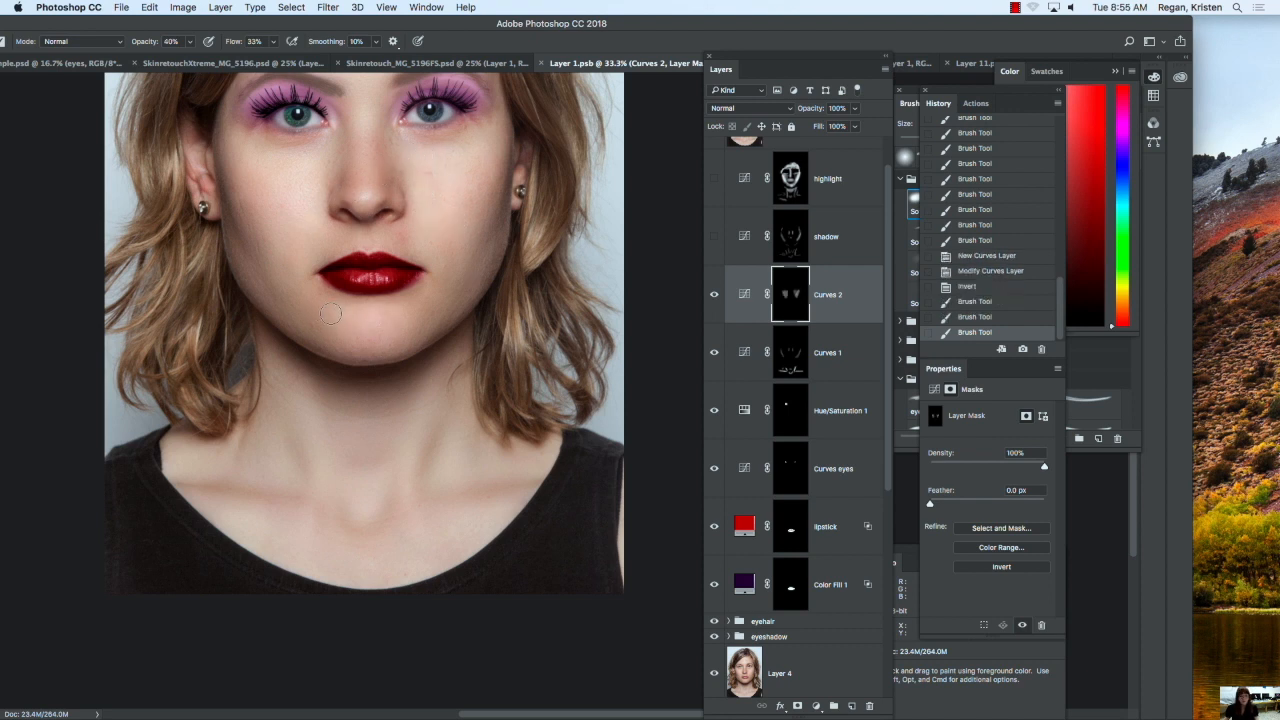
{"action": "left_click_drag", "start_coordinate": [403, 352], "coordinate": [378, 335]}
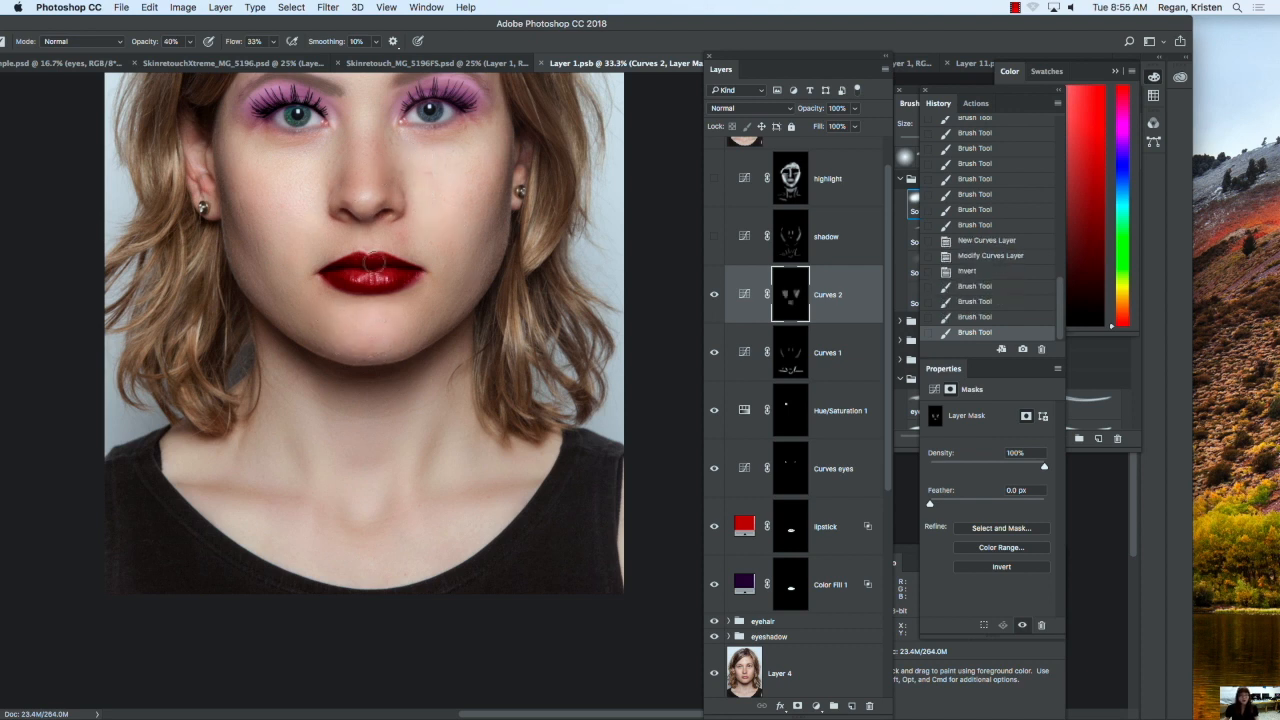
{"action": "left_click", "coordinate": [363, 190]}
Step: Paint highlights along the neck, collarbones and upper chest in the Curves 2 mask
{"action": "left_click_drag", "start_coordinate": [364, 468], "coordinate": [358, 497]}
{"action": "mouse_move", "coordinate": [320, 434]}
{"action": "left_mouse_down"}
{"action": "mouse_move", "coordinate": [312, 421]}
{"action": "mouse_move", "coordinate": [318, 440]}
{"action": "left_mouse_up"}
{"action": "left_click_drag", "start_coordinate": [295, 528], "coordinate": [242, 514]}
{"action": "left_click_drag", "start_coordinate": [200, 475], "coordinate": [208, 472]}
{"action": "mouse_move", "coordinate": [461, 441]}
{"action": "left_mouse_down"}
{"action": "mouse_move", "coordinate": [443, 468]}
{"action": "mouse_move", "coordinate": [388, 475]}
{"action": "left_mouse_up"}
{"action": "left_click_drag", "start_coordinate": [304, 406], "coordinate": [338, 472]}
{"action": "left_click_drag", "start_coordinate": [499, 520], "coordinate": [446, 520]}
{"action": "left_click_drag", "start_coordinate": [540, 460], "coordinate": [538, 464]}
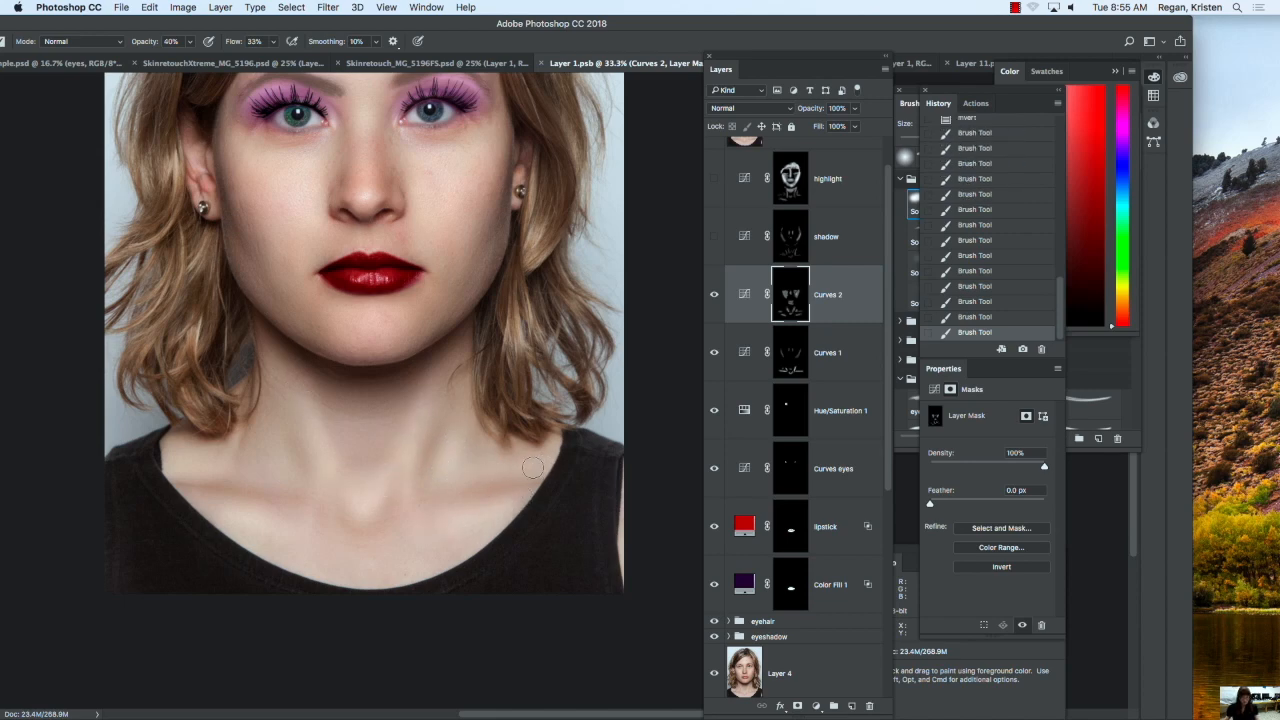
Step: Compare the portrait with and without the two new contouring layers, leaving Curves 2 and Curves 1 hidden
{"action": "key", "text": "super+minus"}
{"action": "key", "text": "super+minus"}
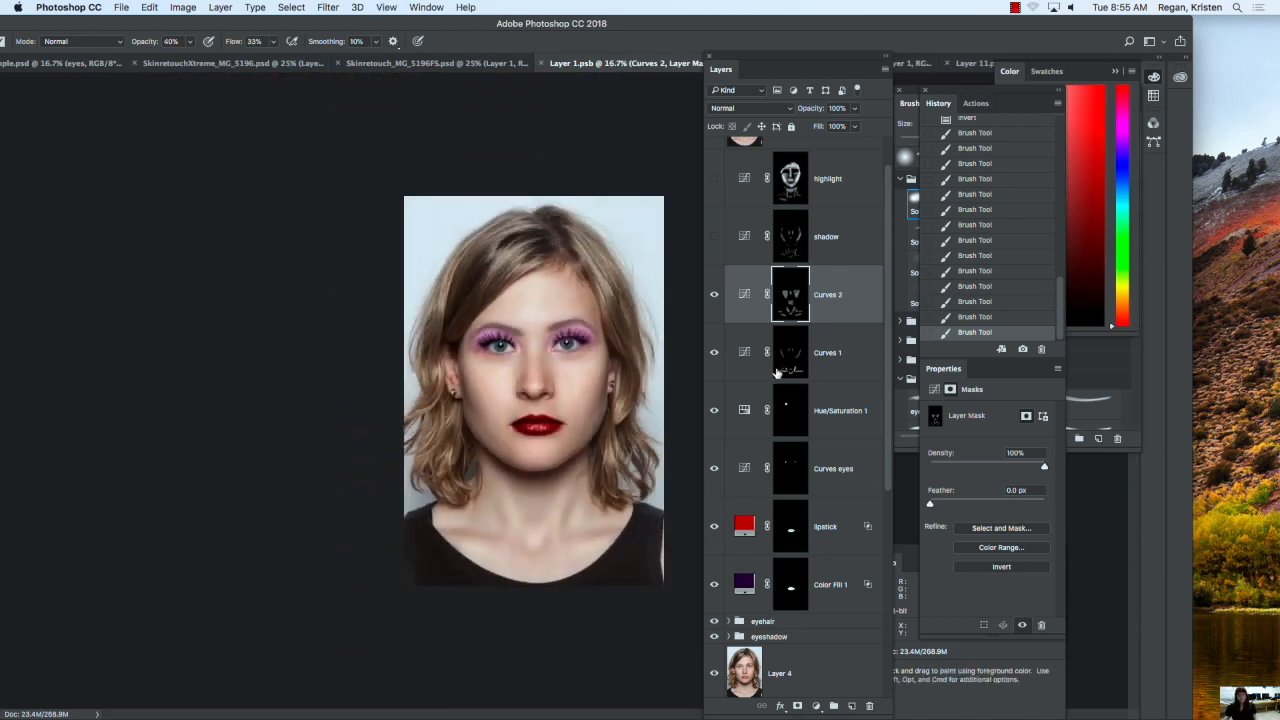
{"action": "left_click_drag", "start_coordinate": [714, 294], "coordinate": [710, 341]}
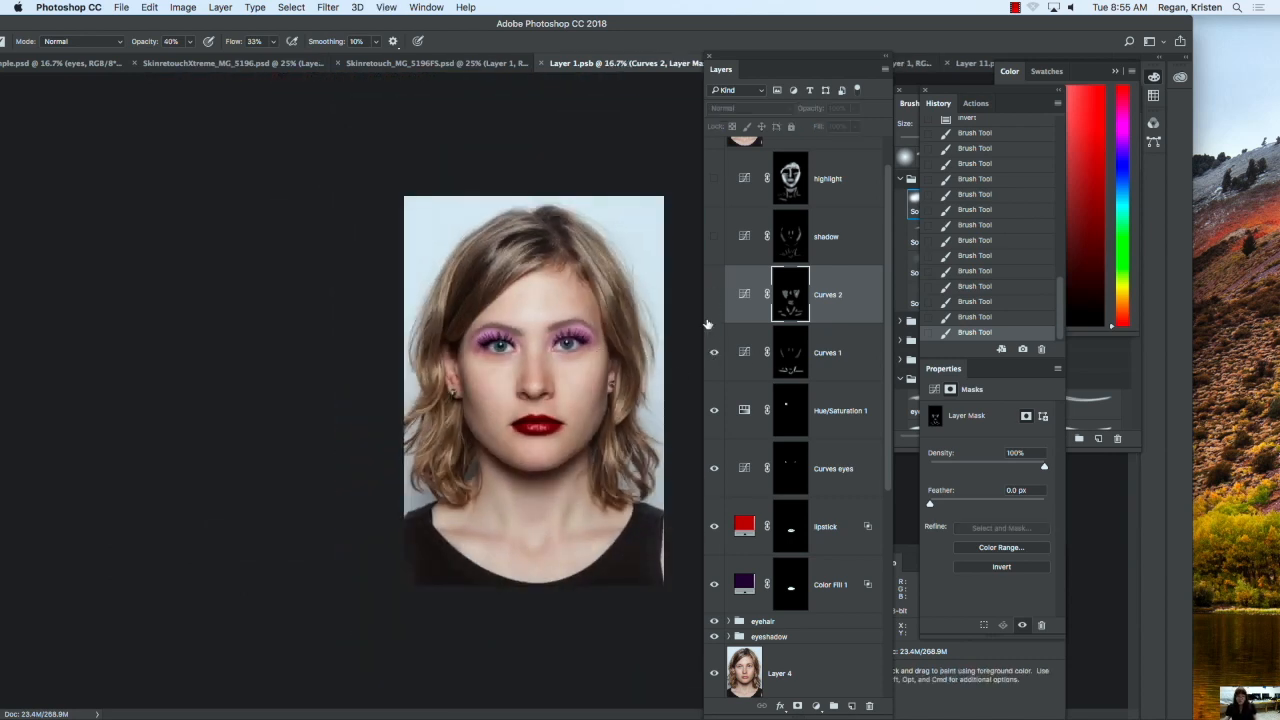
{"action": "left_click", "coordinate": [714, 297]}
{"action": "left_click", "coordinate": [714, 297]}
{"action": "left_click", "coordinate": [714, 354]}
{"action": "left_click", "coordinate": [714, 354]}
Step: Turn on the shadow and highlight layers, toggling each one to compare its effect on the face
{"action": "left_click", "coordinate": [714, 236]}
{"action": "left_click", "coordinate": [714, 179]}
{"action": "left_click", "coordinate": [714, 179]}
{"action": "left_click", "coordinate": [714, 179]}
{"action": "left_click", "coordinate": [714, 179]}
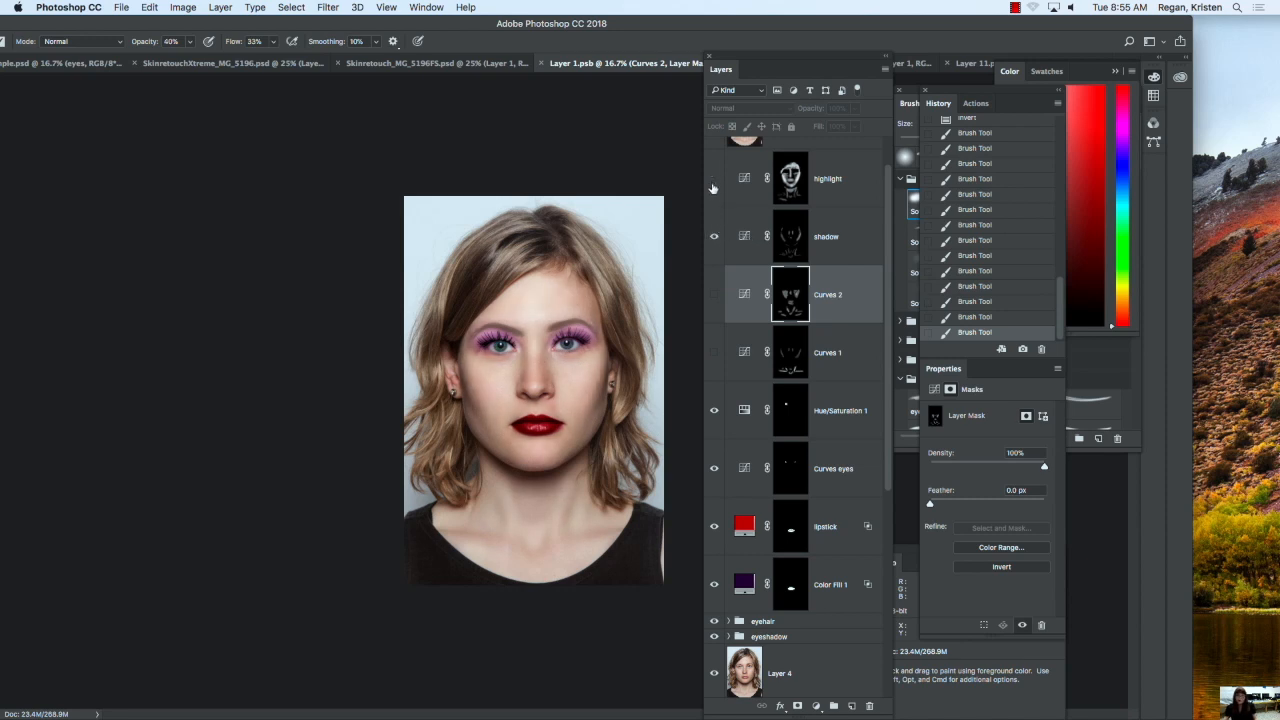
{"action": "left_click", "coordinate": [714, 237]}
{"action": "left_click", "coordinate": [714, 237]}
{"action": "left_click", "coordinate": [714, 237]}
{"action": "left_click", "coordinate": [714, 237]}
{"action": "left_click", "coordinate": [714, 237]}
{"action": "left_click", "coordinate": [714, 237]}
{"action": "left_click", "coordinate": [714, 179]}
{"action": "left_click", "coordinate": [714, 179]}
{"action": "left_click", "coordinate": [714, 179]}
Step: Delete the hidden portrait layer named Layer 6 and review the remaining layer stack
{"action": "scroll", "coordinate": [712, 190], "scroll_direction": "up", "scroll_amount": 2}
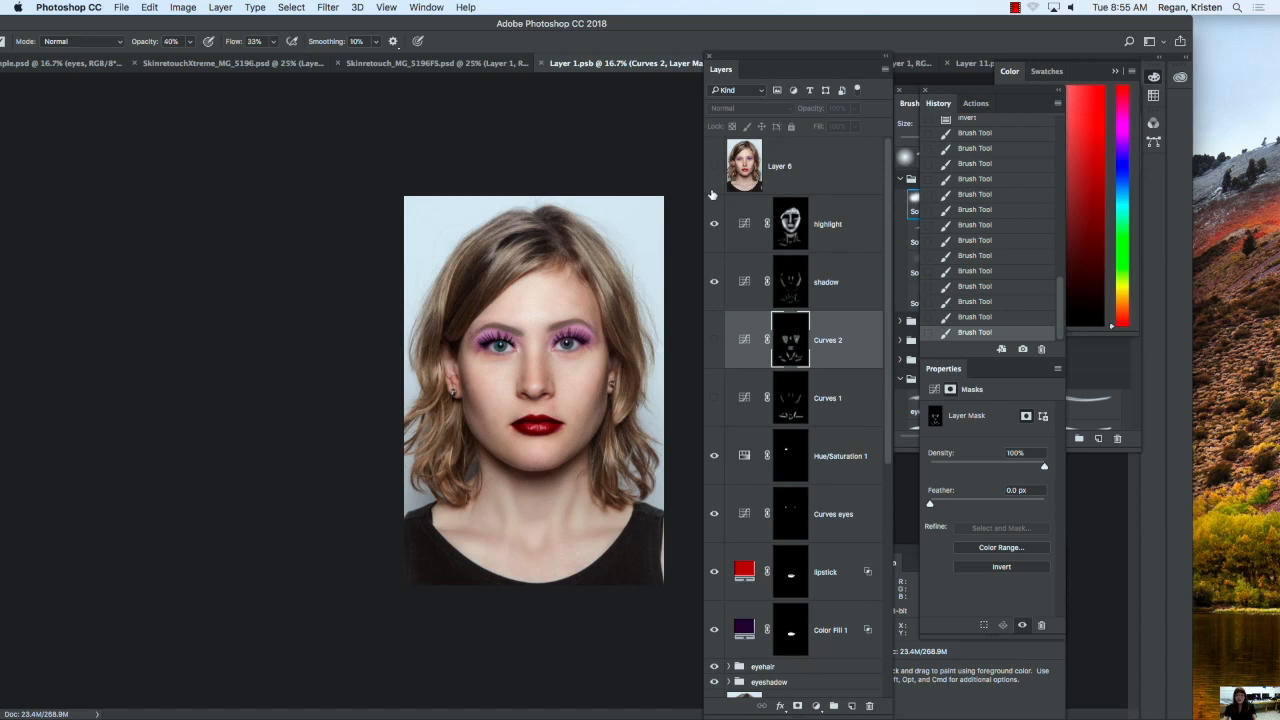
{"action": "left_click", "coordinate": [845, 212]}
{"action": "left_click_drag", "start_coordinate": [856, 162], "coordinate": [870, 706]}
{"action": "scroll", "coordinate": [828, 405], "scroll_direction": "down", "scroll_amount": 5}
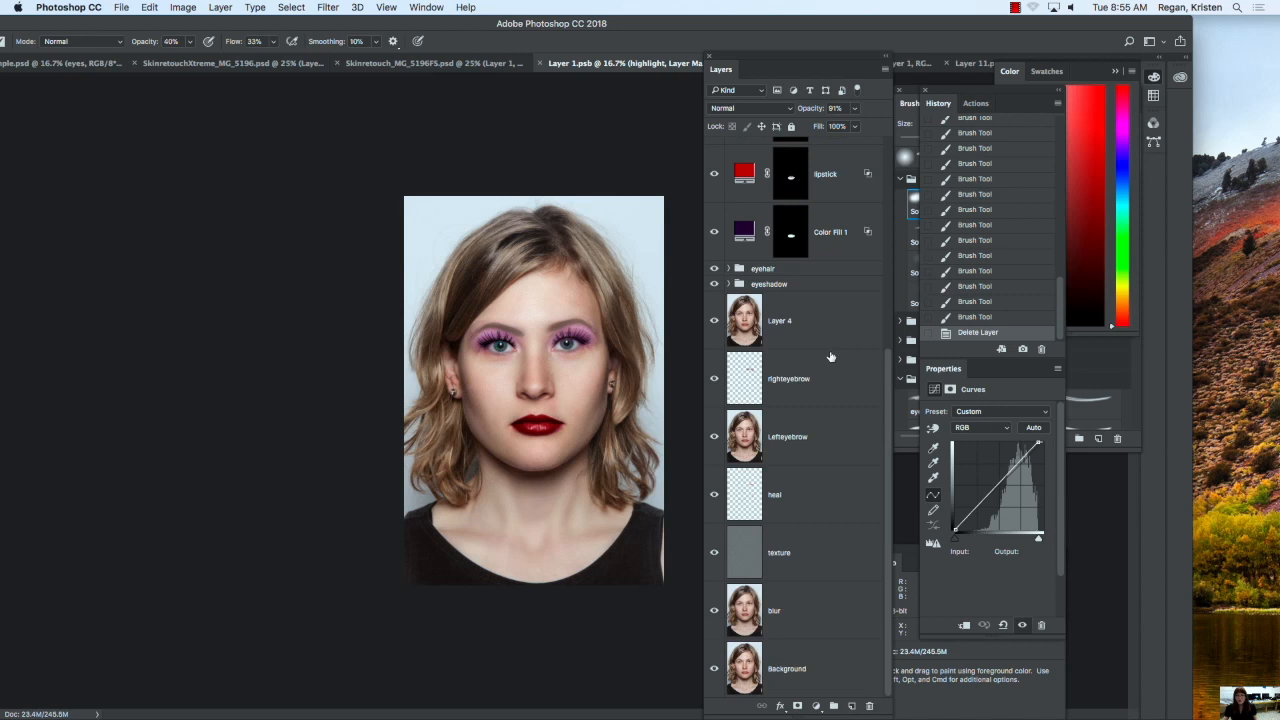
{"action": "scroll", "coordinate": [828, 341], "scroll_direction": "up", "scroll_amount": 5}
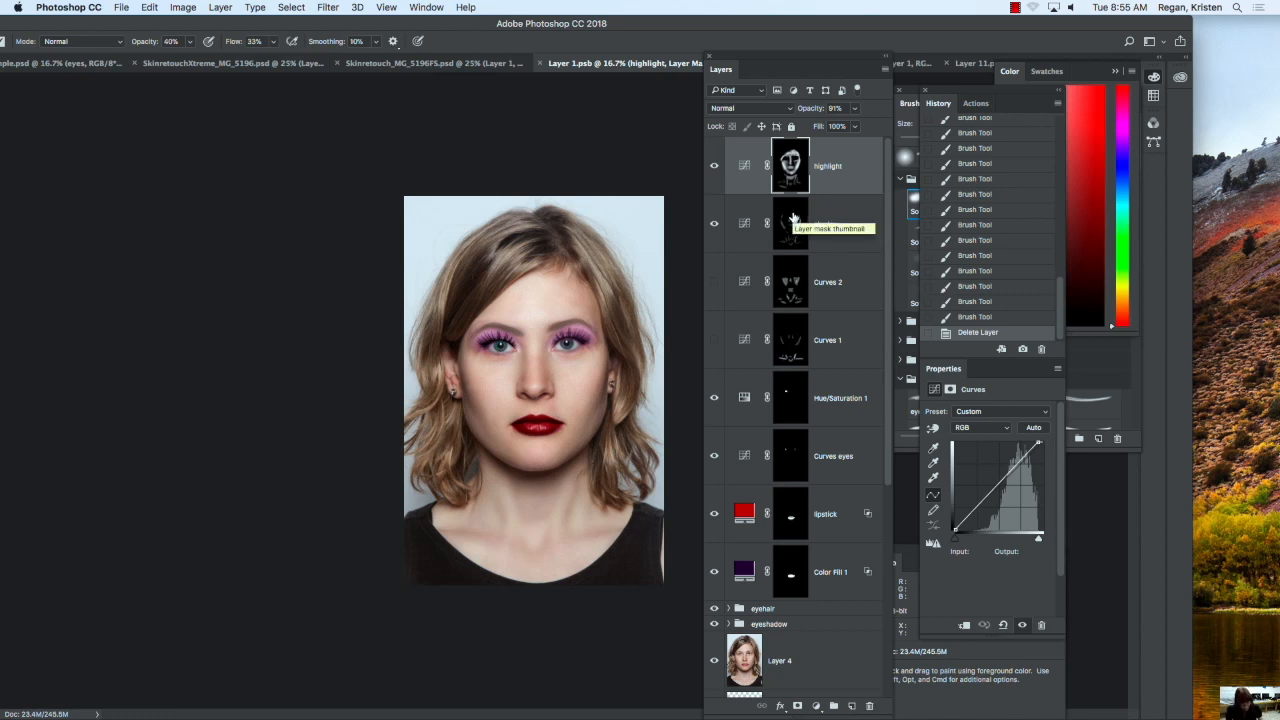
Step: Stamp all visible layers into a new layer above the highlight layer and toggle its visibility to check it
{"action": "key", "text": "super+alt+shift+e"}
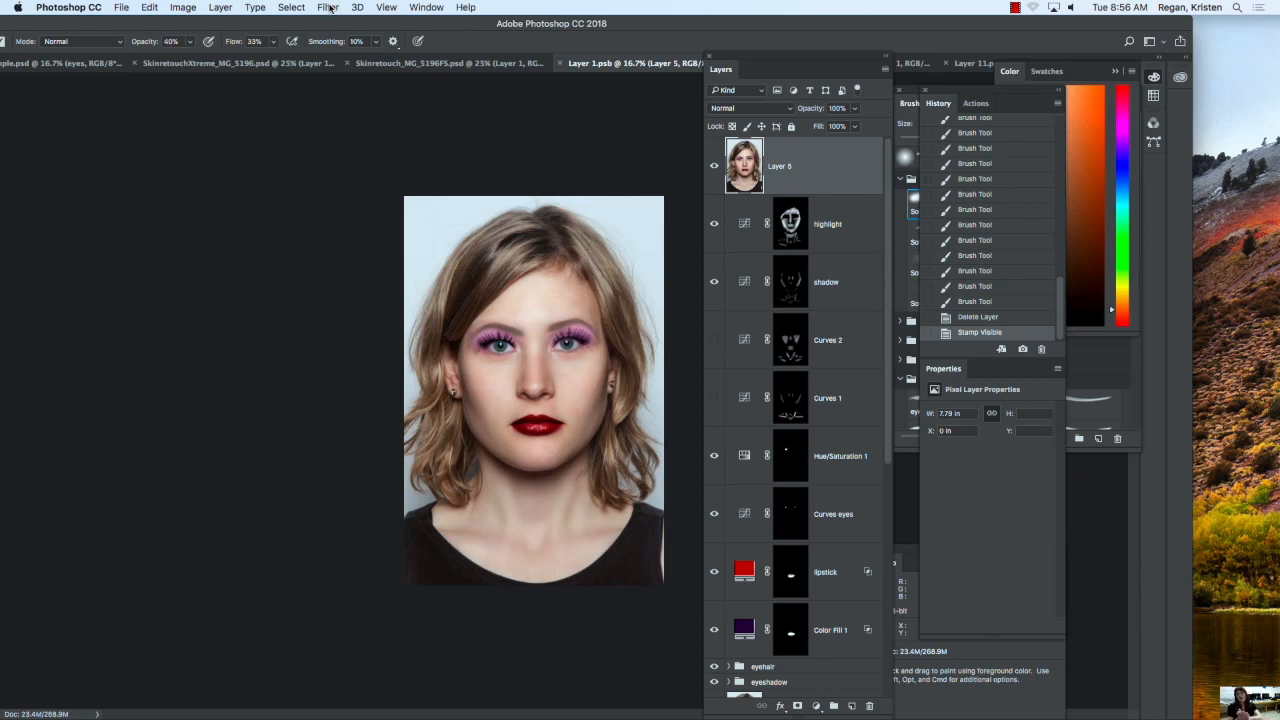
{"action": "left_click", "coordinate": [715, 170]}
{"action": "left_click", "coordinate": [715, 170]}
Step: Open the Liquify filter on the stamped layer and expand the Face-Aware eye settings
{"action": "left_click", "coordinate": [328, 7]}
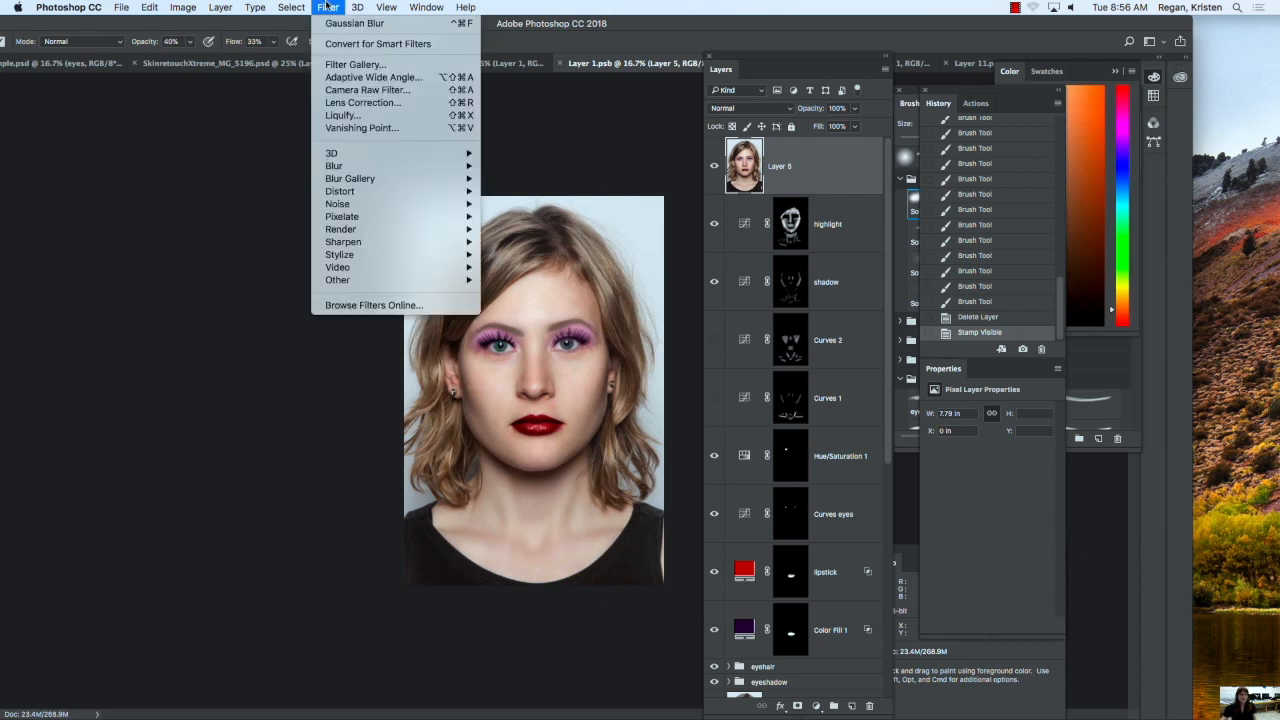
{"action": "left_click", "coordinate": [327, 7]}
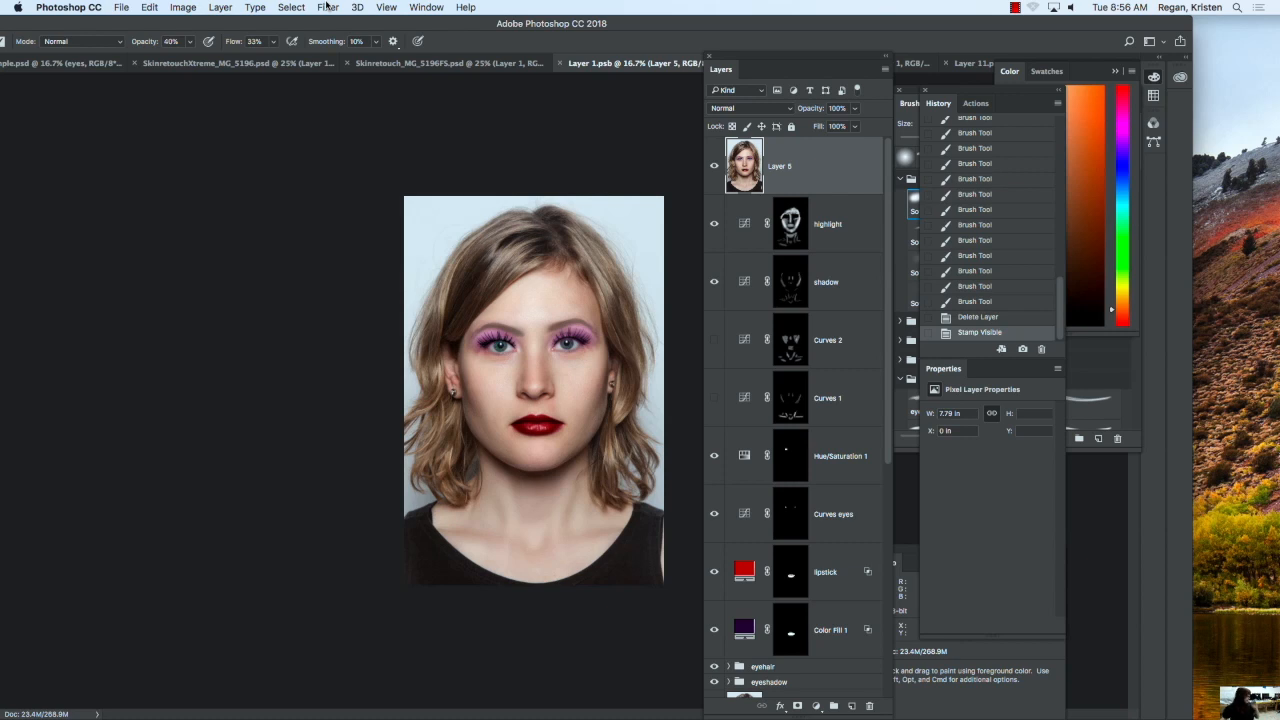
{"action": "left_click", "coordinate": [327, 7]}
{"action": "left_click", "coordinate": [343, 117]}
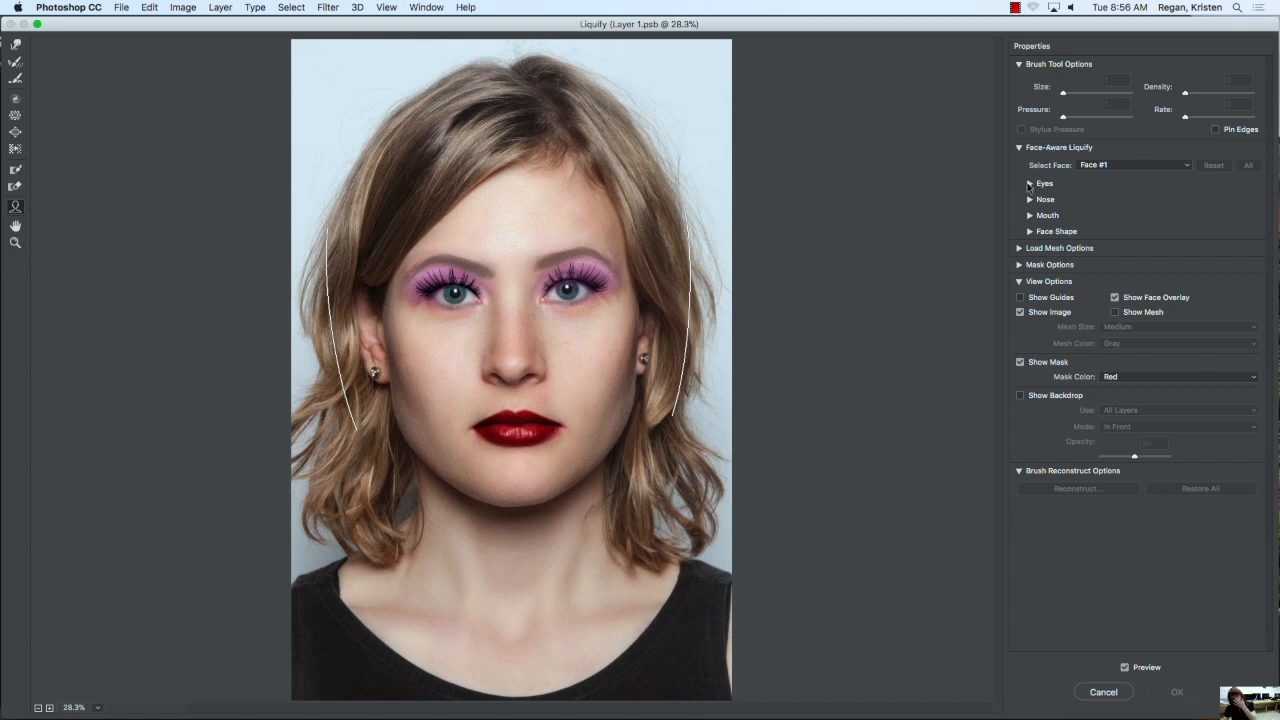
{"action": "left_click", "coordinate": [1029, 184]}
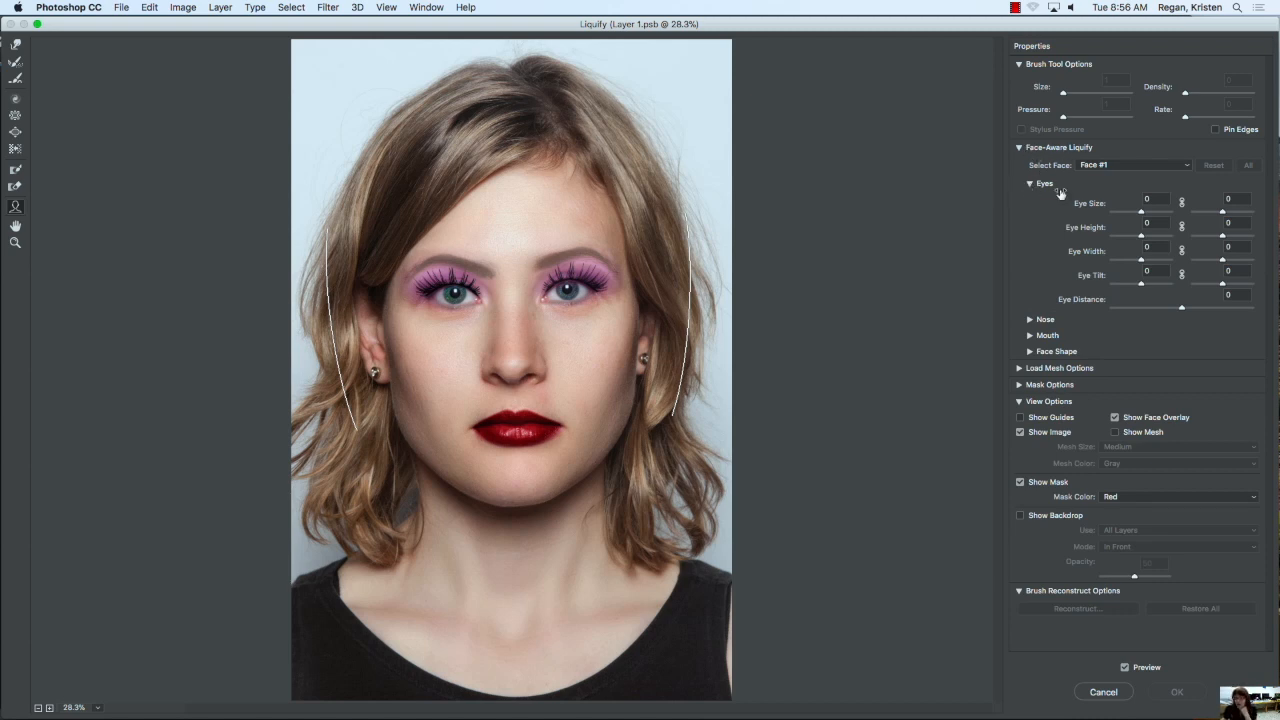
Step: Try an Eye Size of 24 on one eye only, and undo it
{"action": "mouse_move", "coordinate": [1141, 212]}
{"action": "left_mouse_down"}
{"action": "mouse_move", "coordinate": [1094, 212]}
{"action": "mouse_move", "coordinate": [1199, 227]}
{"action": "mouse_move", "coordinate": [1051, 222]}
{"action": "mouse_move", "coordinate": [1226, 233]}
{"action": "mouse_move", "coordinate": [1078, 222]}
{"action": "mouse_move", "coordinate": [1188, 228]}
{"action": "mouse_move", "coordinate": [1128, 228]}
{"action": "mouse_move", "coordinate": [1142, 225]}
{"action": "left_mouse_up"}
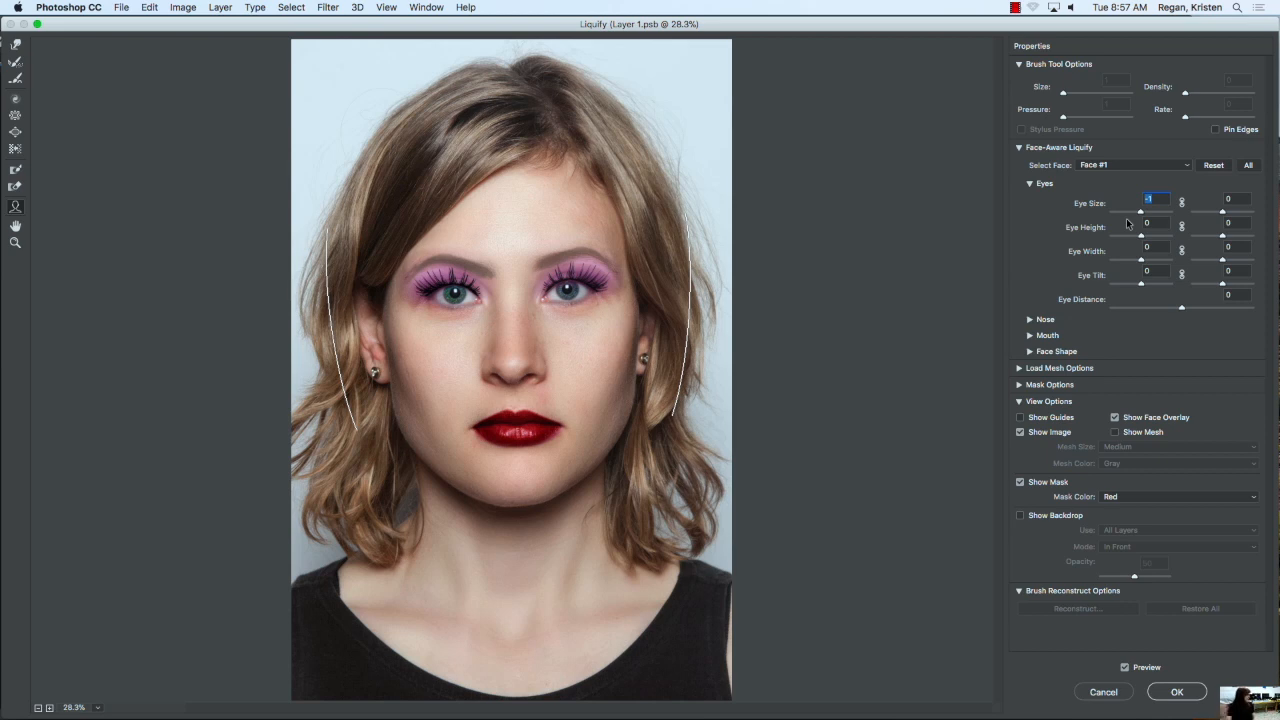
{"action": "mouse_move", "coordinate": [1140, 212]}
{"action": "left_mouse_down"}
{"action": "mouse_move", "coordinate": [1076, 207]}
{"action": "mouse_move", "coordinate": [1268, 215]}
{"action": "mouse_move", "coordinate": [1148, 215]}
{"action": "left_mouse_up"}
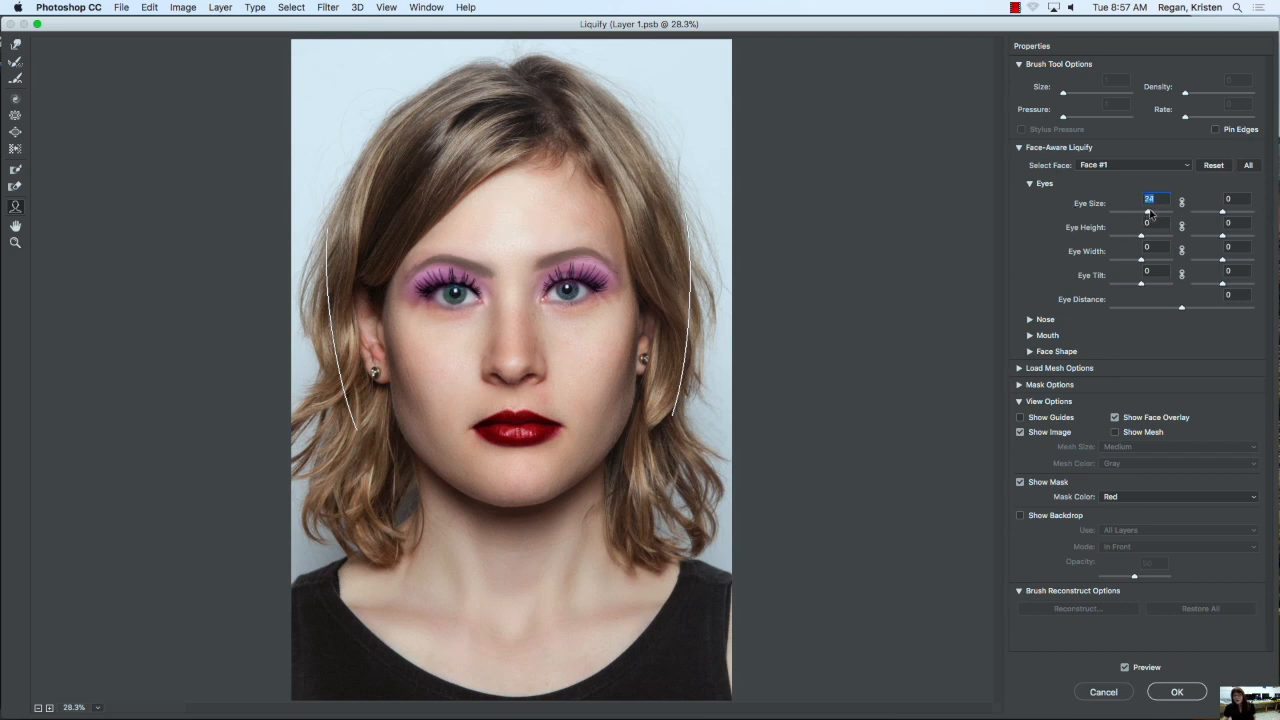
{"action": "key", "text": "super+z"}
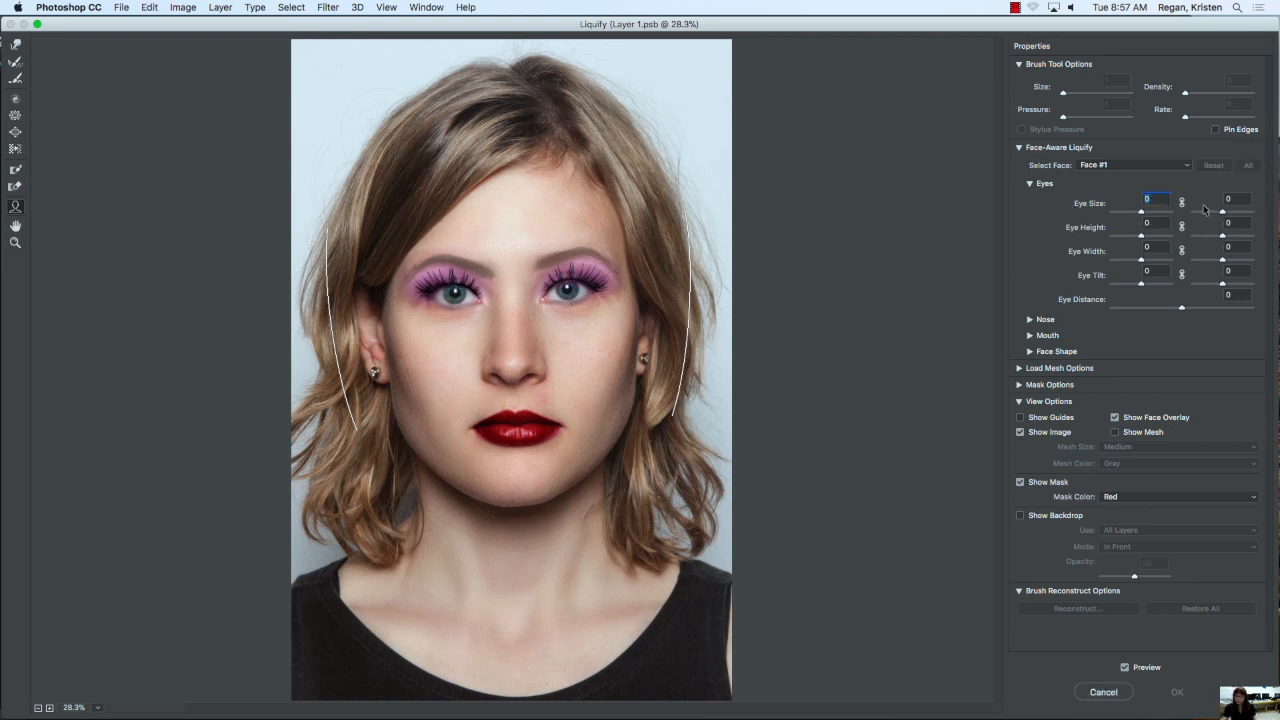
Step: Link both eyes and set Eye Size, Height and Width to 100, Eye Tilt to -13 and Eye Distance to 17
{"action": "left_click_drag", "start_coordinate": [1141, 213], "coordinate": [1143, 240]}
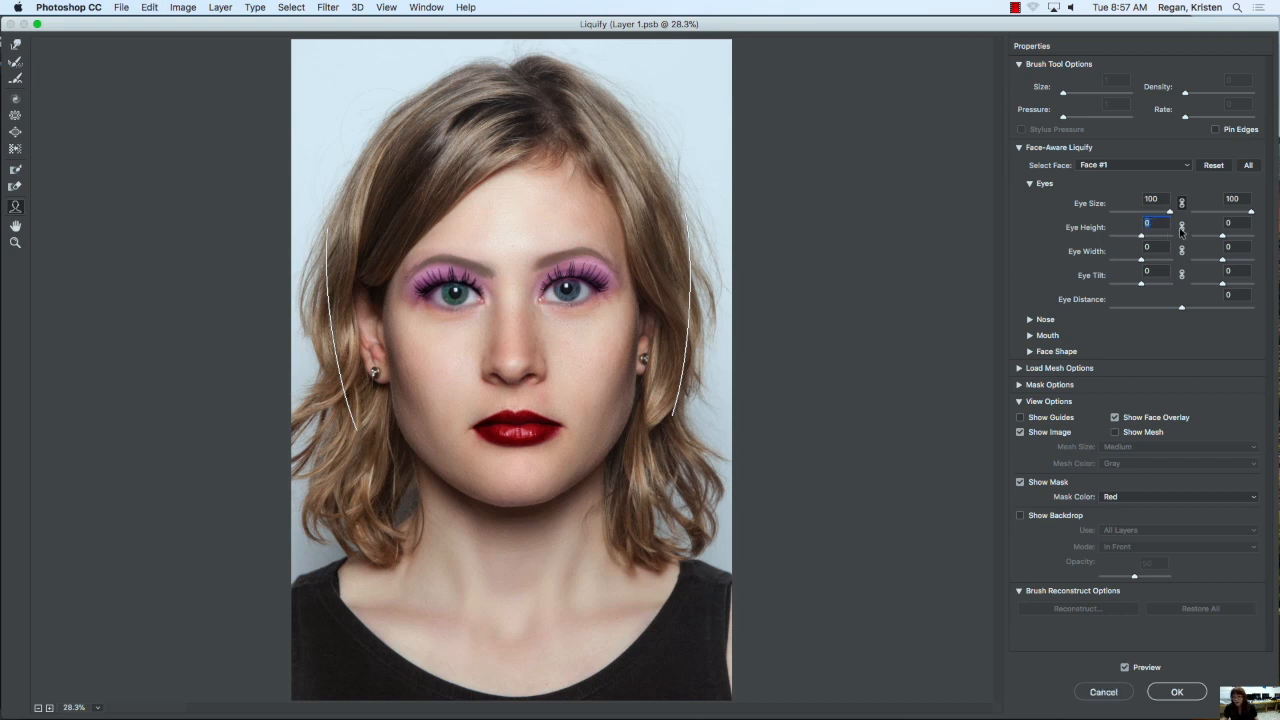
{"action": "left_click_drag", "start_coordinate": [1142, 236], "coordinate": [1216, 284]}
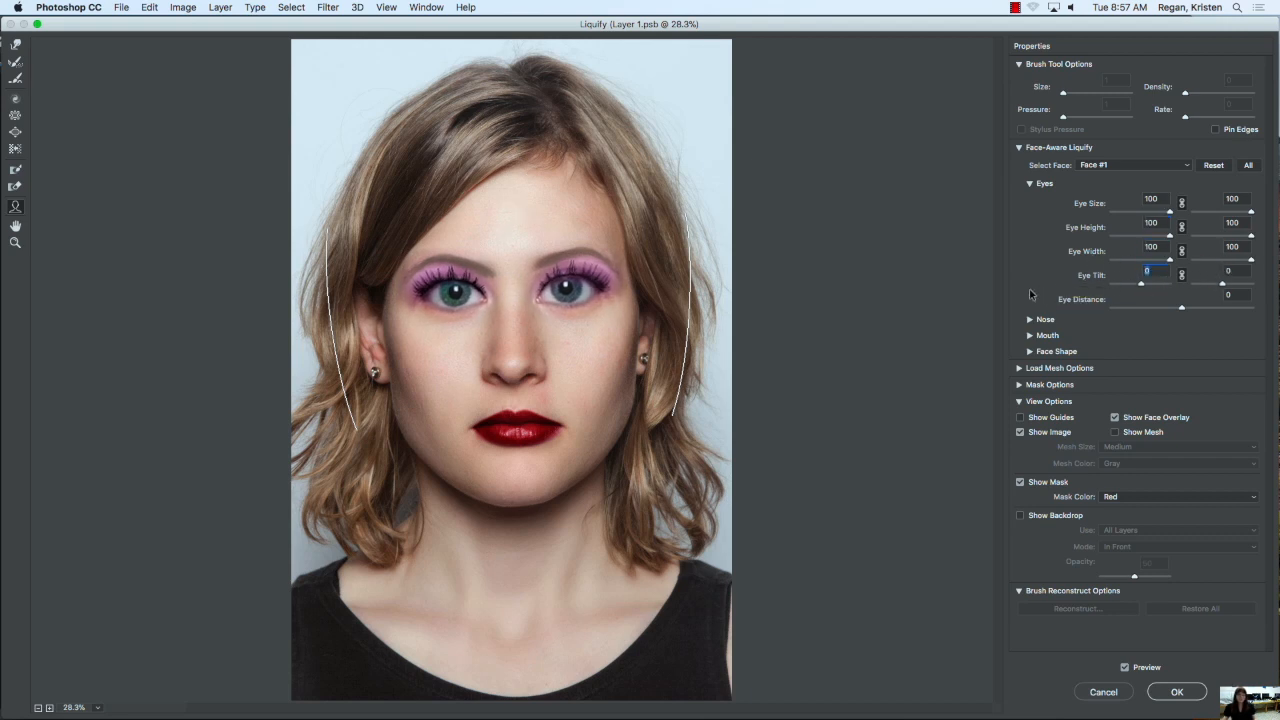
{"action": "left_click_drag", "start_coordinate": [1170, 284], "coordinate": [1191, 315]}
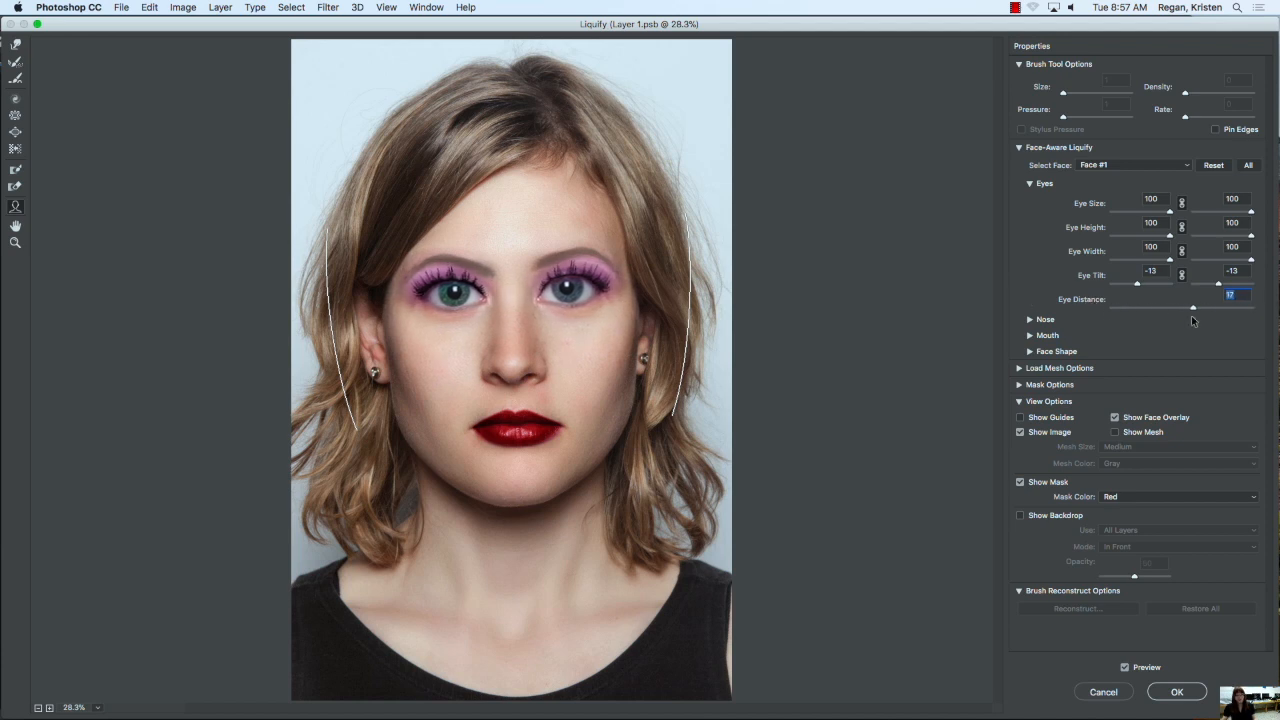
Step: Set the face's Nose Height to 100 and Nose Width to -100
{"action": "left_click", "coordinate": [1031, 320]}
{"action": "left_click_drag", "start_coordinate": [1183, 350], "coordinate": [1265, 364]}
{"action": "left_click_drag", "start_coordinate": [1183, 372], "coordinate": [1083, 366]}
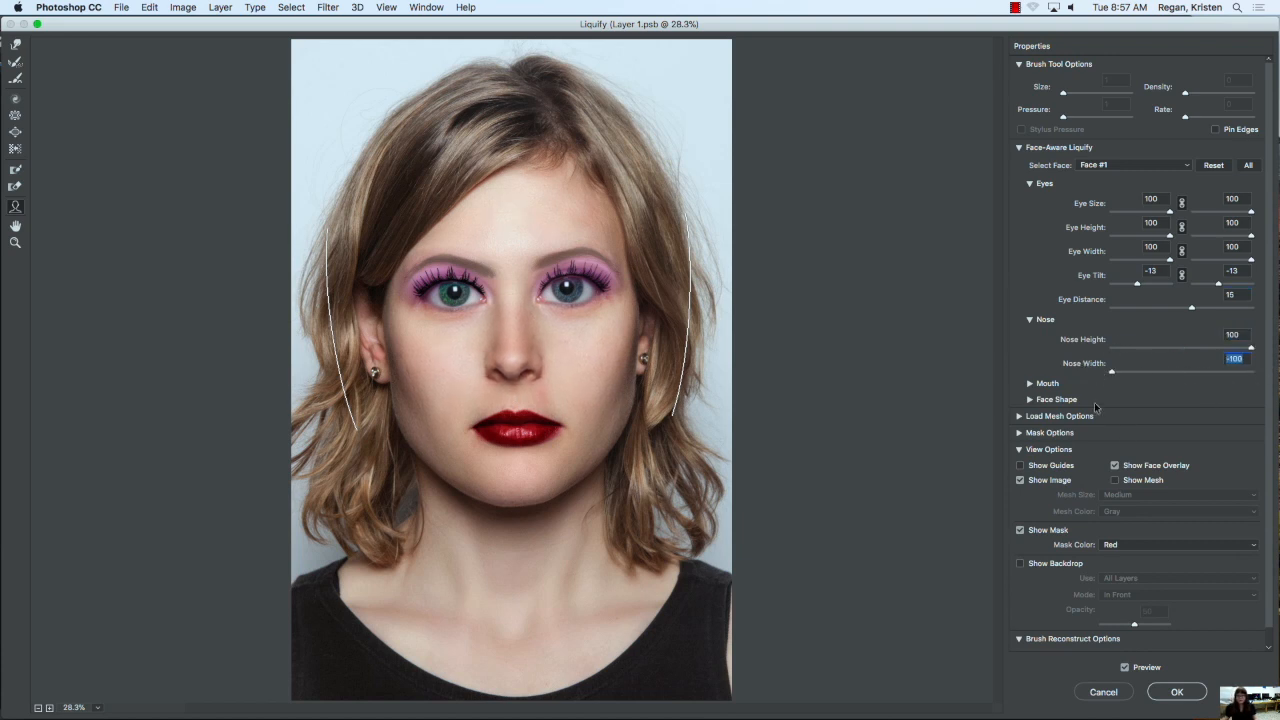
Step: Reshape the mouth with Smile 100, Upper Lip 99, Lower Lip -100, Mouth Width 100 and Mouth Height 100
{"action": "left_click", "coordinate": [1030, 384]}
{"action": "mouse_move", "coordinate": [1183, 412]}
{"action": "left_mouse_down"}
{"action": "mouse_move", "coordinate": [1255, 412]}
{"action": "mouse_move", "coordinate": [1172, 411]}
{"action": "left_mouse_up"}
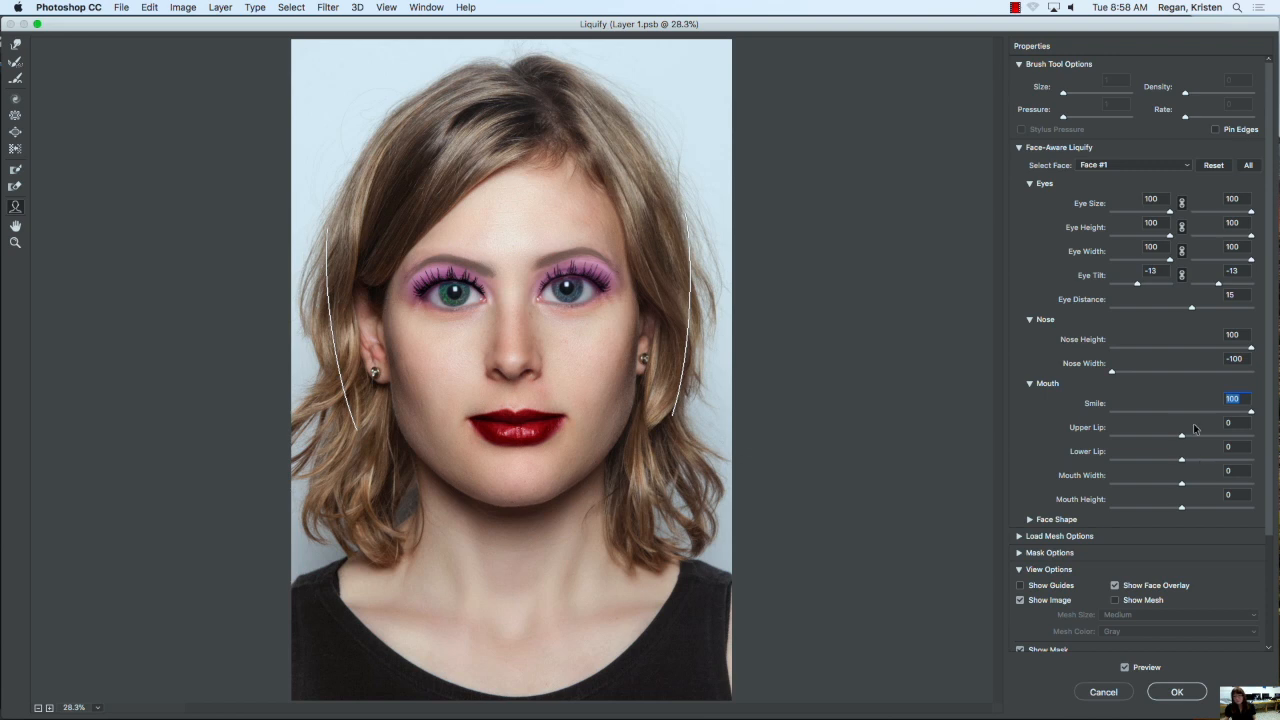
{"action": "left_click_drag", "start_coordinate": [1180, 436], "coordinate": [1252, 436]}
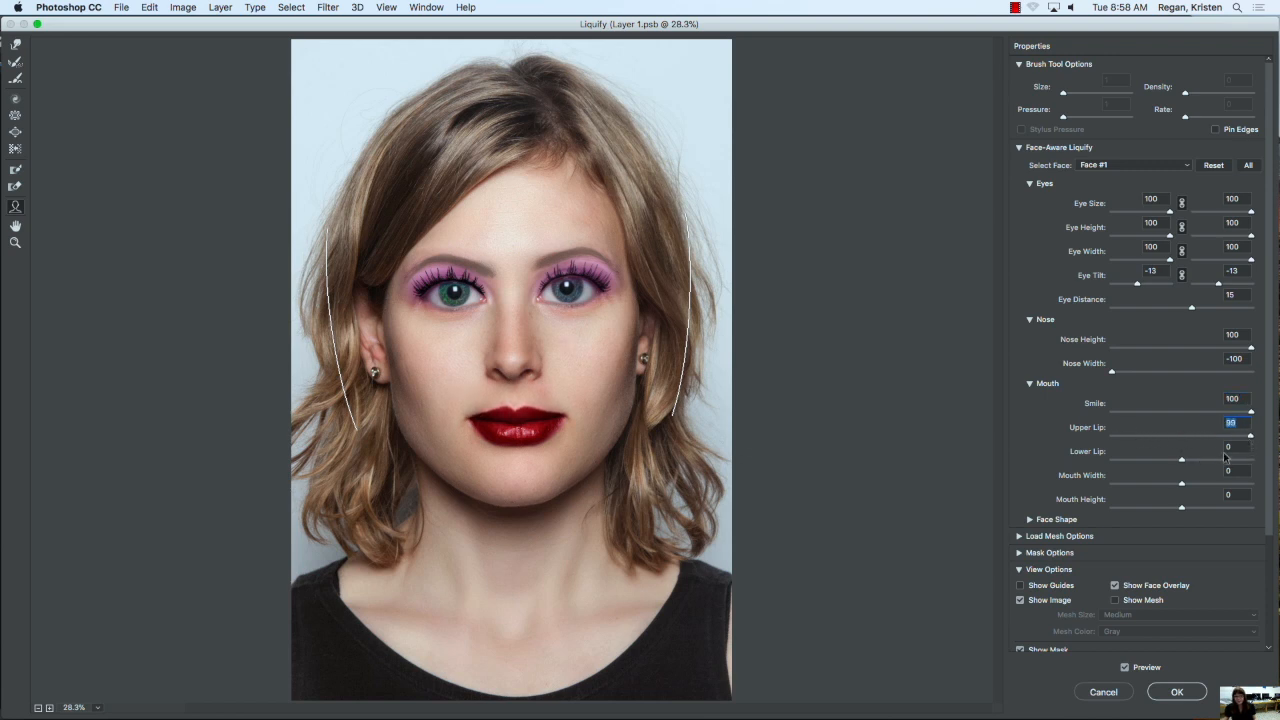
{"action": "left_click_drag", "start_coordinate": [1182, 460], "coordinate": [1109, 461]}
{"action": "left_click_drag", "start_coordinate": [1181, 484], "coordinate": [1250, 484]}
{"action": "left_click_drag", "start_coordinate": [1180, 507], "coordinate": [1255, 512]}
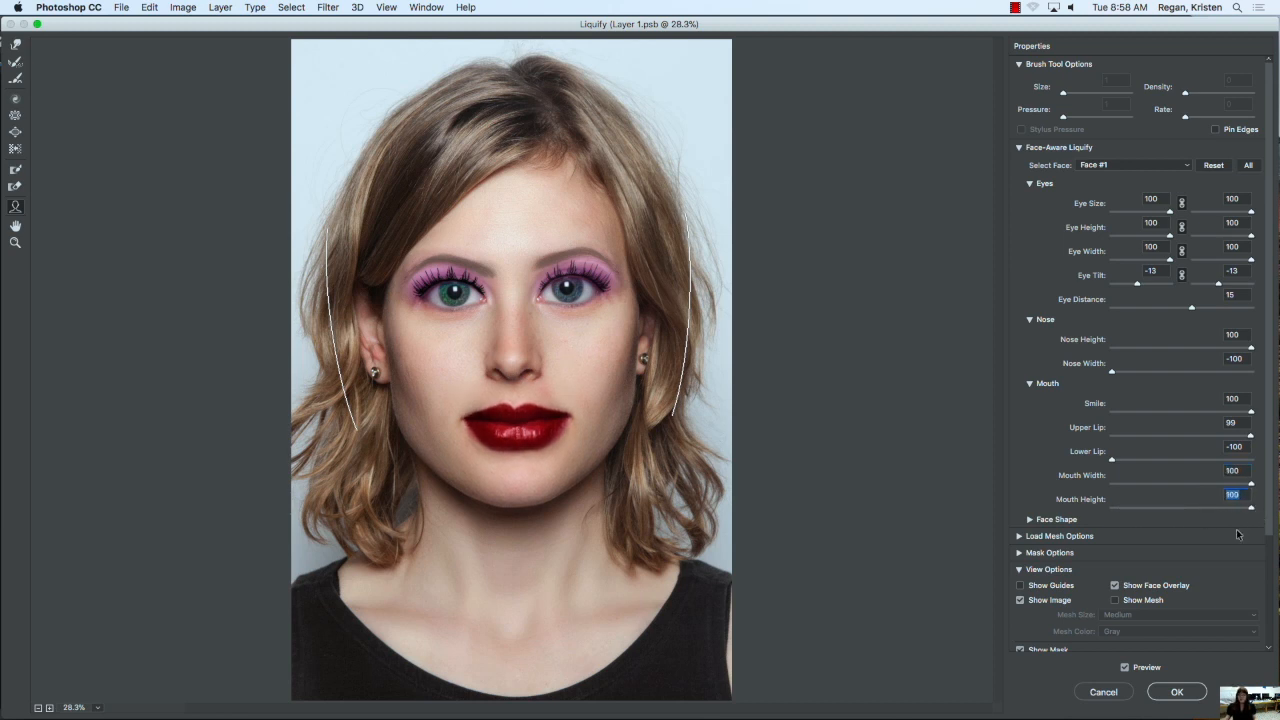
Step: Adjust the face shape with Forehead -100, Chin Height 98 and Jawline -100
{"action": "left_click", "coordinate": [1028, 521]}
{"action": "scroll", "coordinate": [1170, 560], "scroll_direction": "down", "scroll_amount": 5}
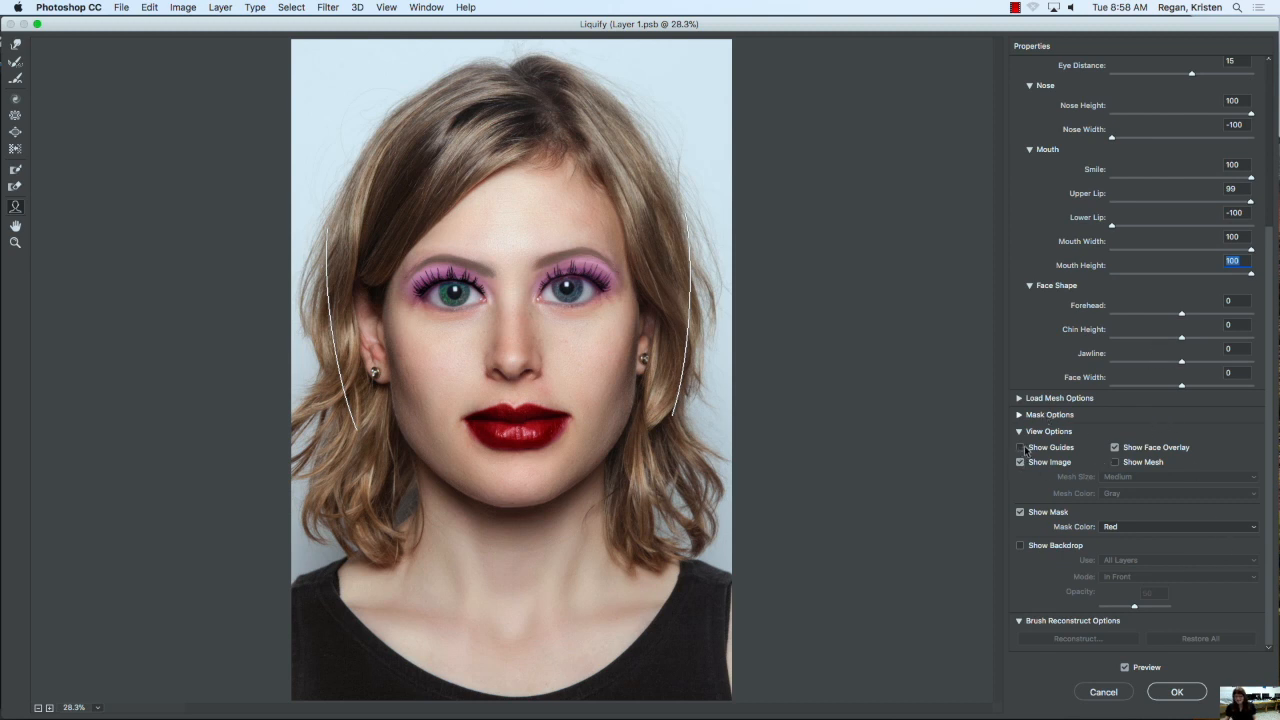
{"action": "left_click_drag", "start_coordinate": [1183, 315], "coordinate": [1111, 315]}
{"action": "left_click_drag", "start_coordinate": [1180, 338], "coordinate": [1270, 357]}
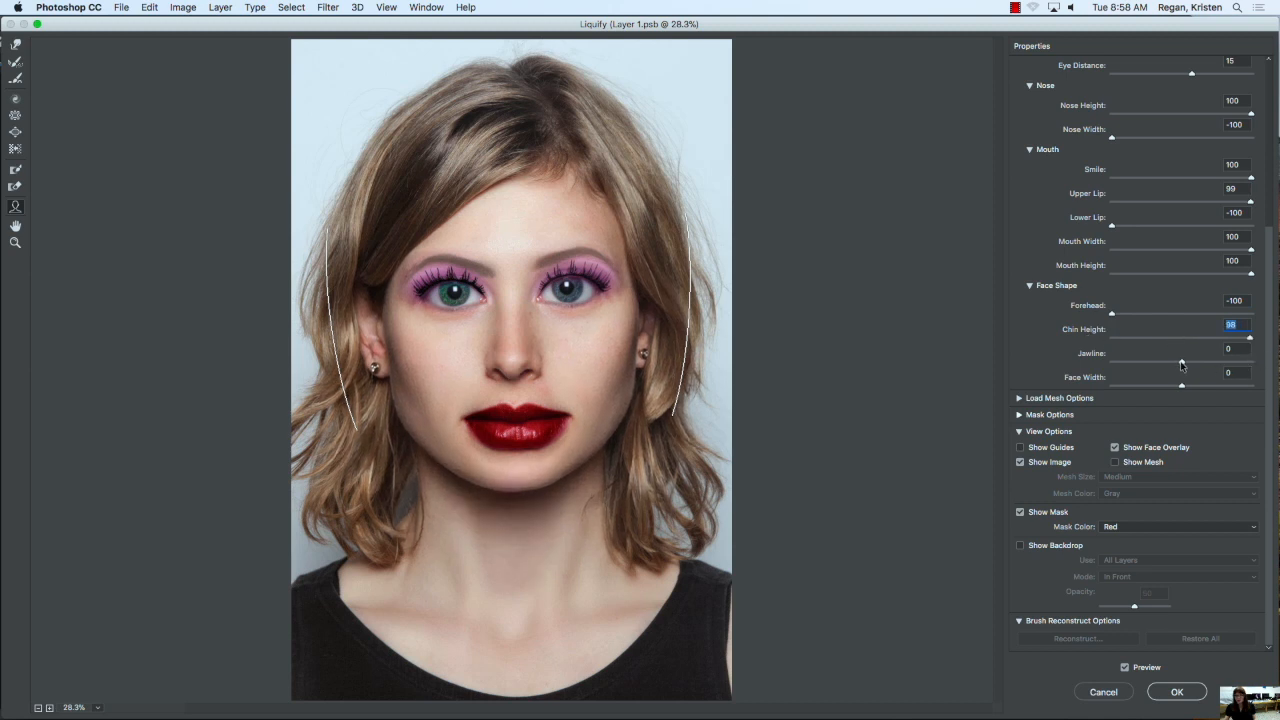
{"action": "left_click_drag", "start_coordinate": [1181, 361], "coordinate": [1080, 357]}
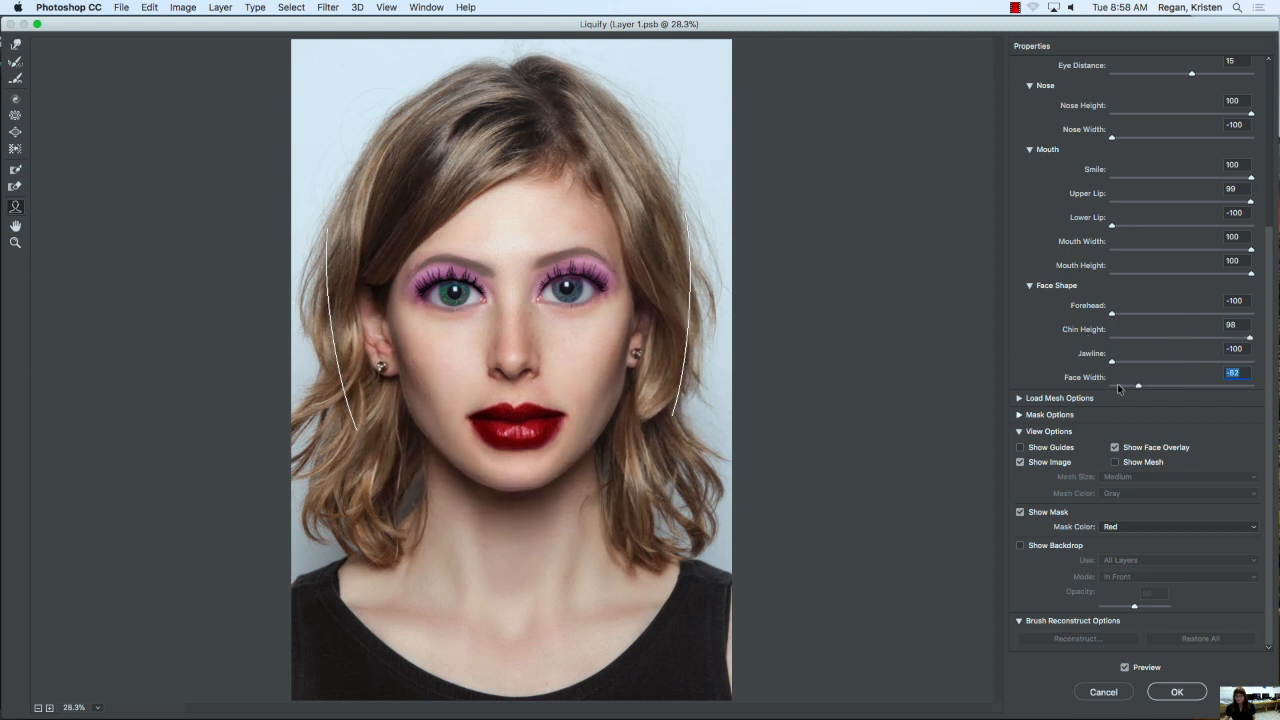